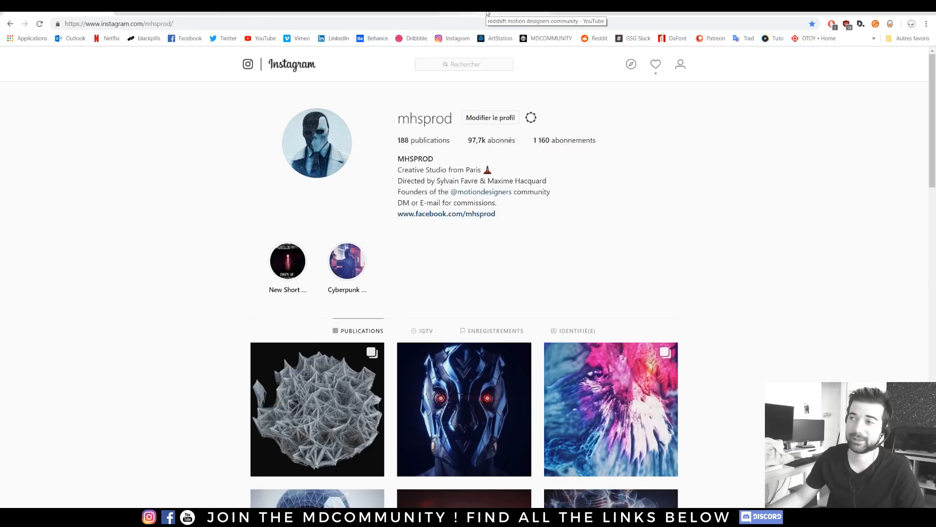
Step: Browse the YouTube search results for the Motion Designers Community's Redshift tutorials
click(486, 13)
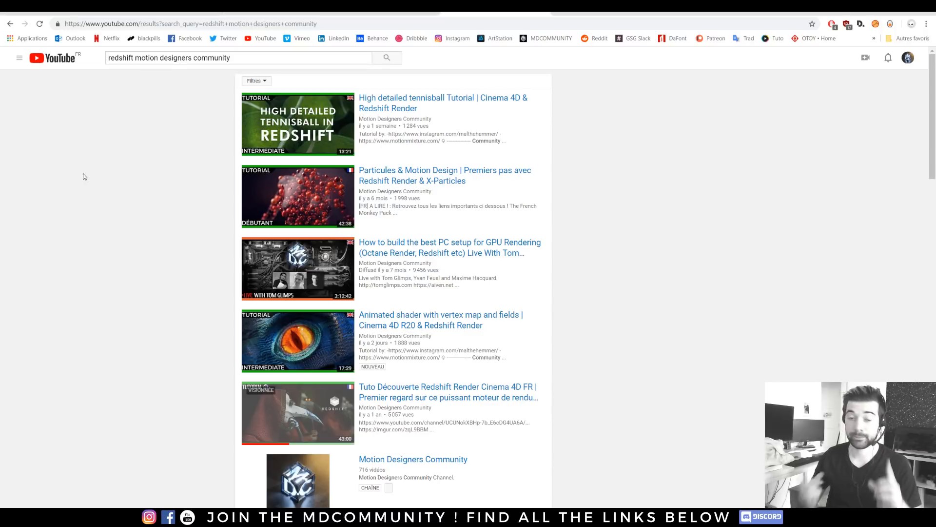
scroll(146, 197, down, 2)
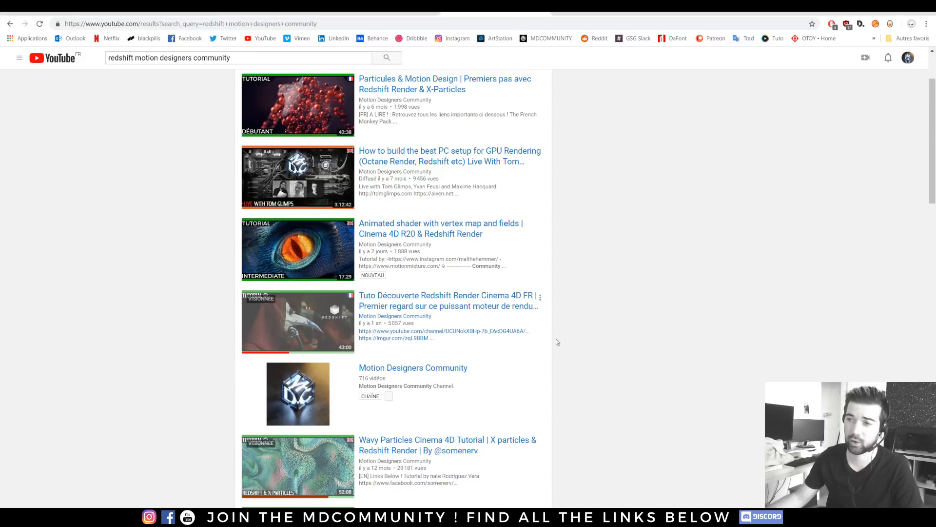
scroll(537, 408, down, 2)
scroll(537, 356, up, 4)
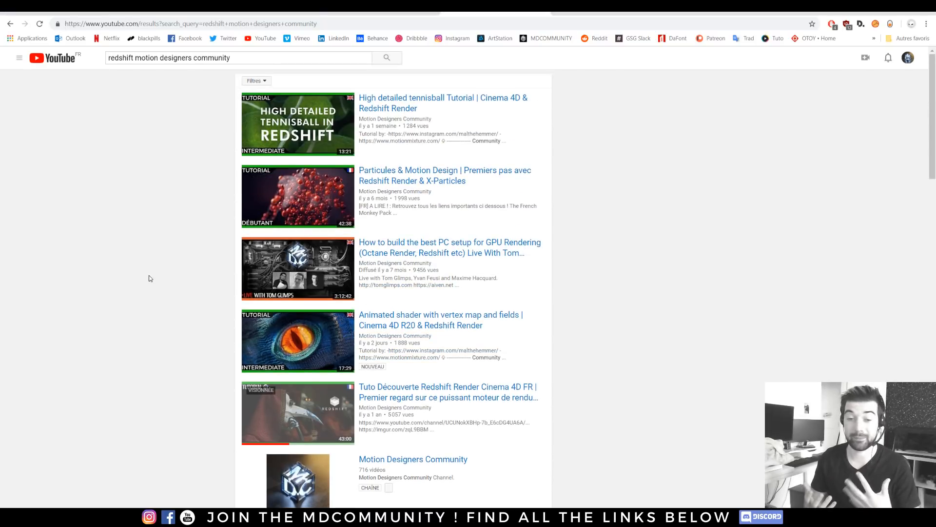
scroll(256, 341, down, 1)
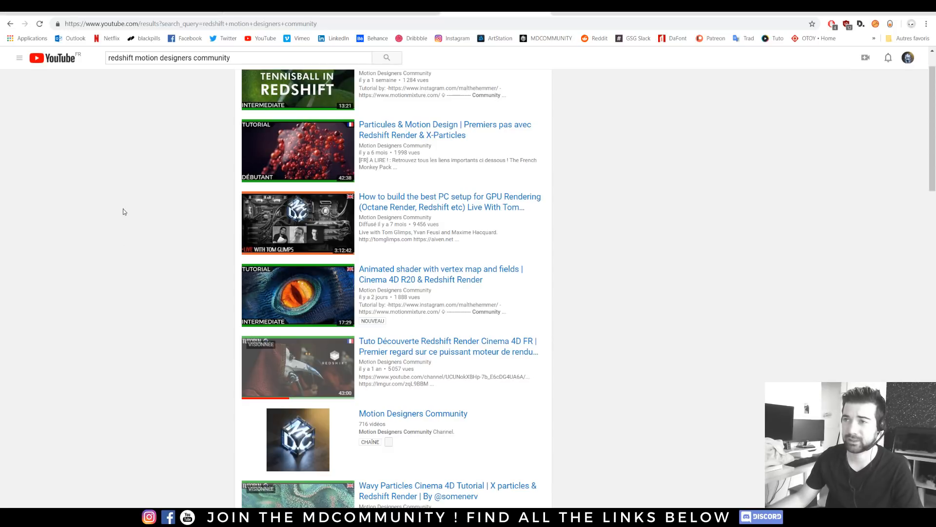
Step: View the Motion Designers Community Facebook group and play parts of its Meetup 2 AfterMovie video, pausing at the VR headset scene
click(162, 13)
scroll(112, 195, up, 10)
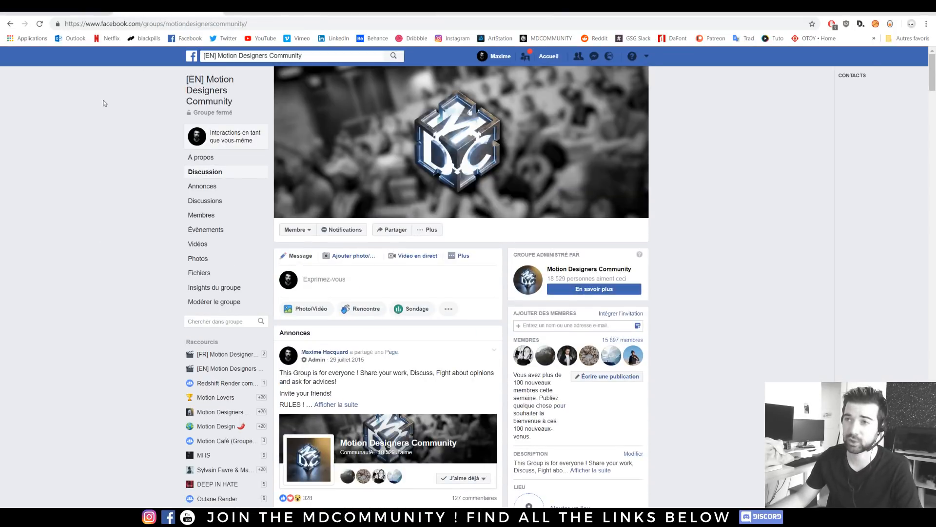
click(261, 14)
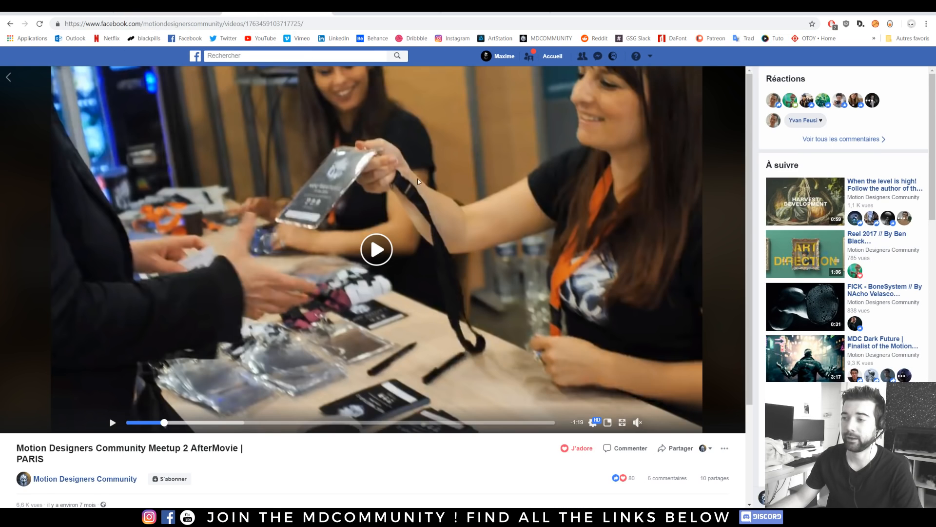
click(374, 249)
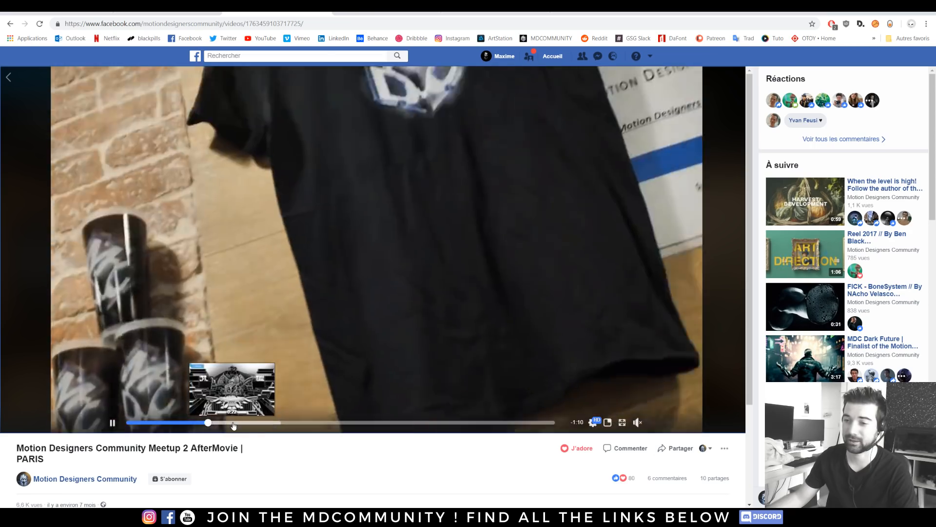
click(232, 422)
click(355, 423)
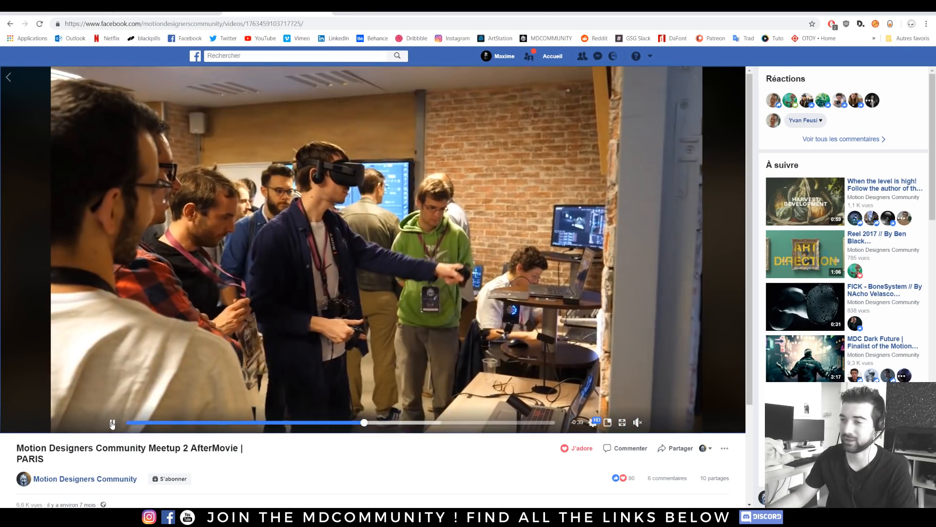
click(113, 422)
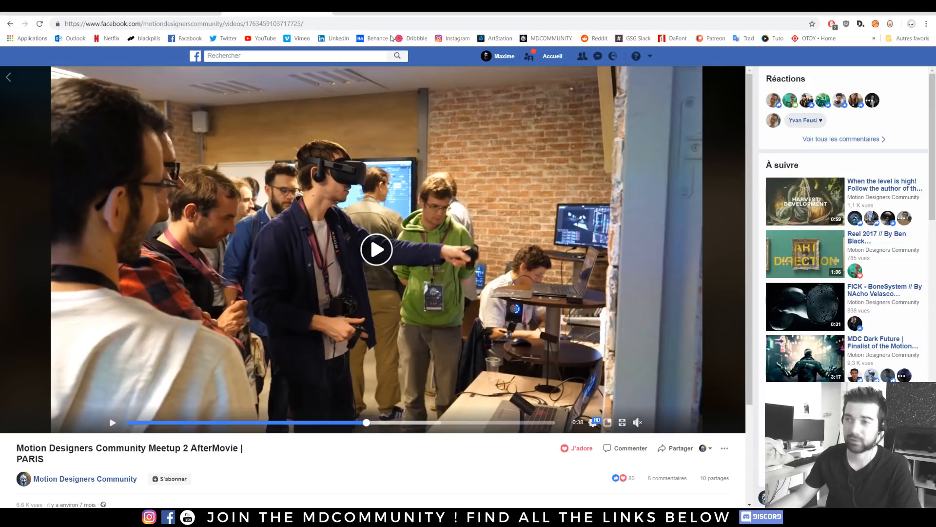
Step: Open the Events page of the MDCOMMUNITY website and view the London meetup's guest list and ticket links
click(388, 14)
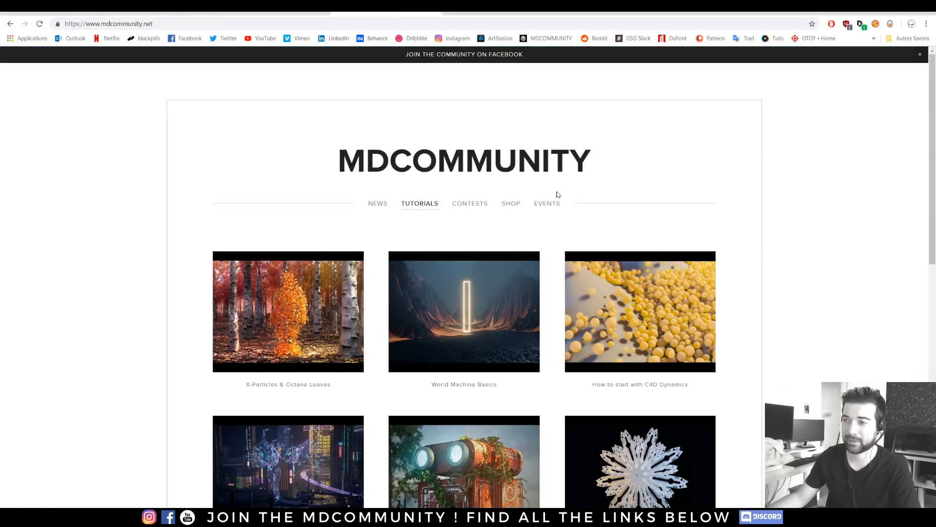
click(545, 207)
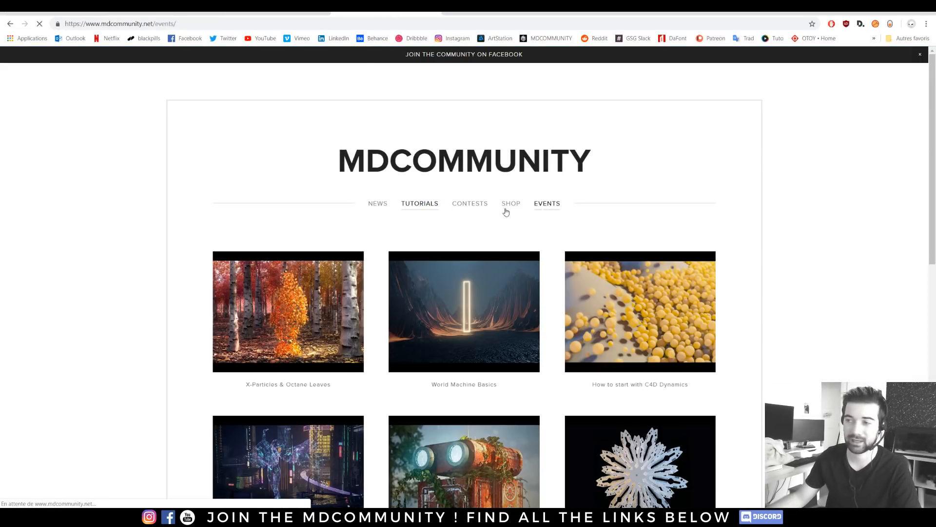
scroll(560, 262, down, 5)
scroll(560, 263, down, 6)
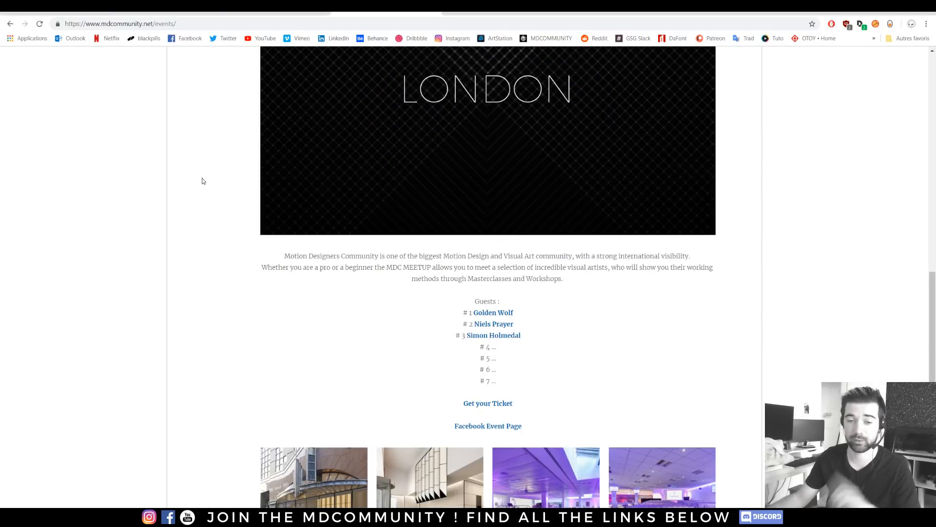
Step: Return to the YouTube results and look over the listed Redshift tutorials again
key(ctrl+Tab)
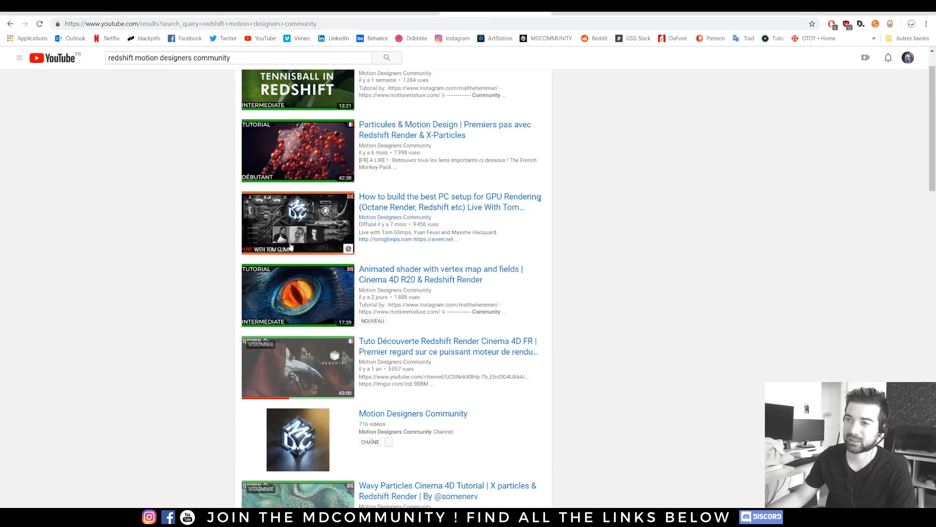
scroll(244, 229, up, 2)
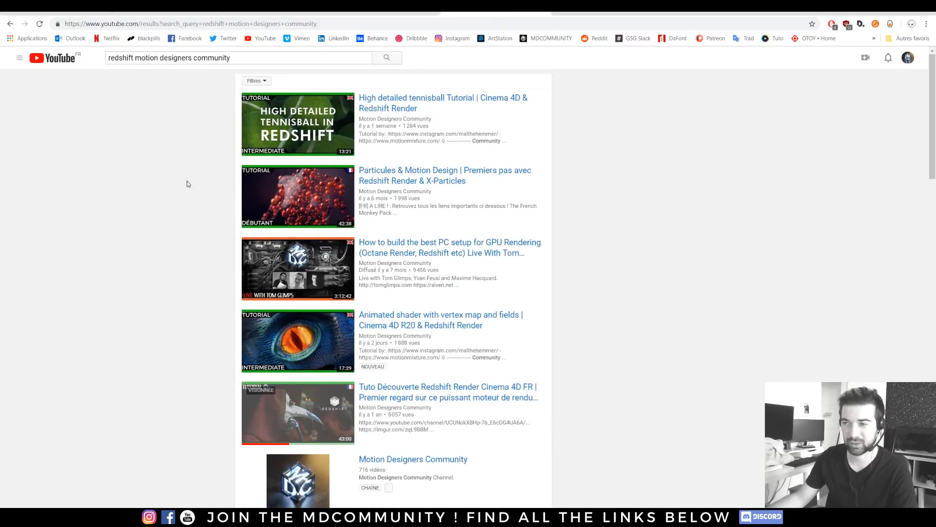
scroll(181, 180, down, 1)
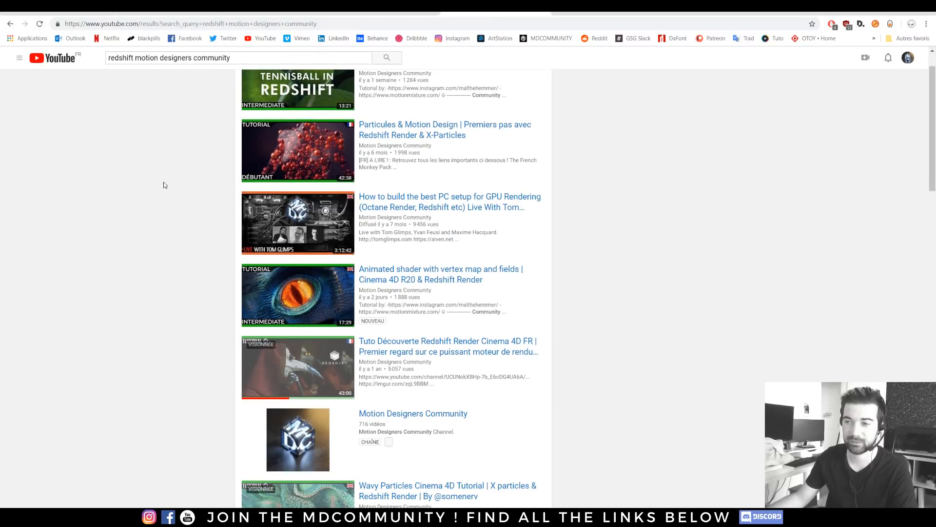
scroll(165, 185, up, 1)
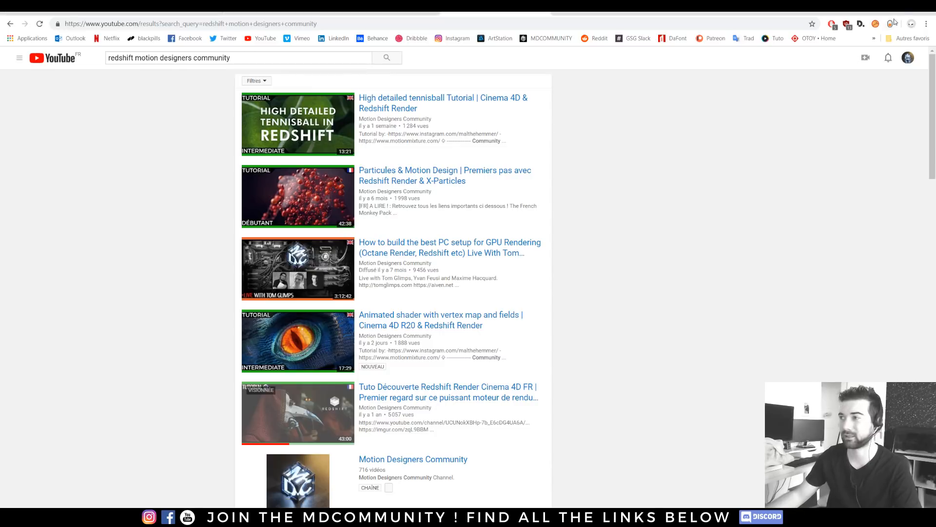
Step: Switch to Cinema 4D and look over the available Redshift plugin commands
click(875, 8)
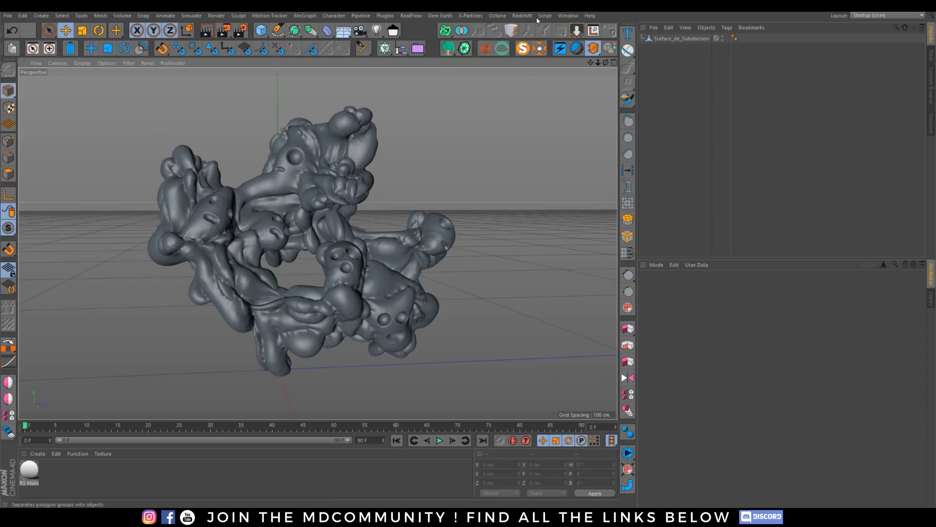
click(522, 16)
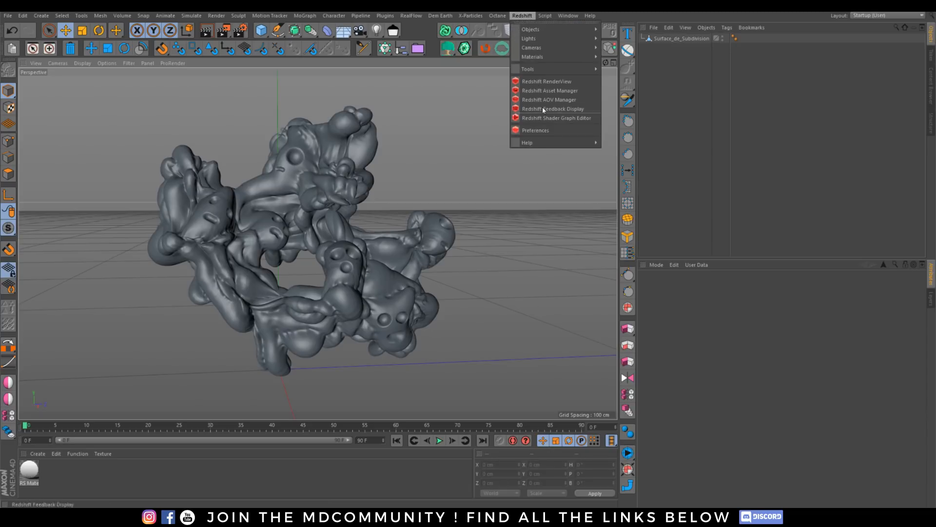
mouse_move(538, 59)
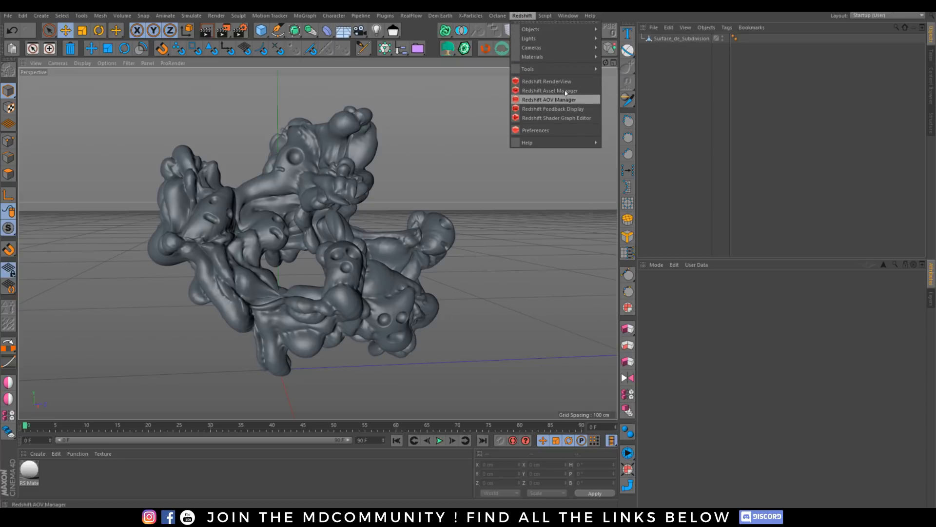
click(426, 192)
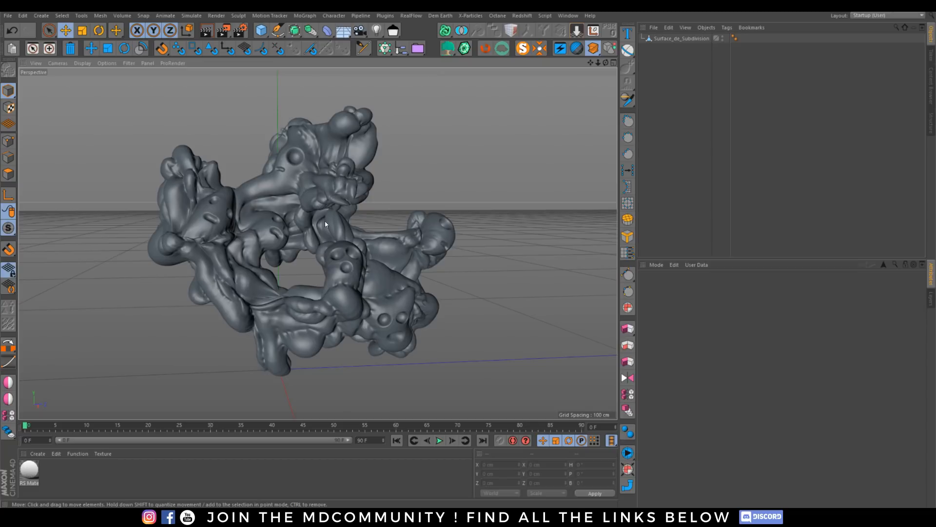
Step: Find and launch MSI Afterburner, and set the graphics card's fan speed to 92%
click(32, 503)
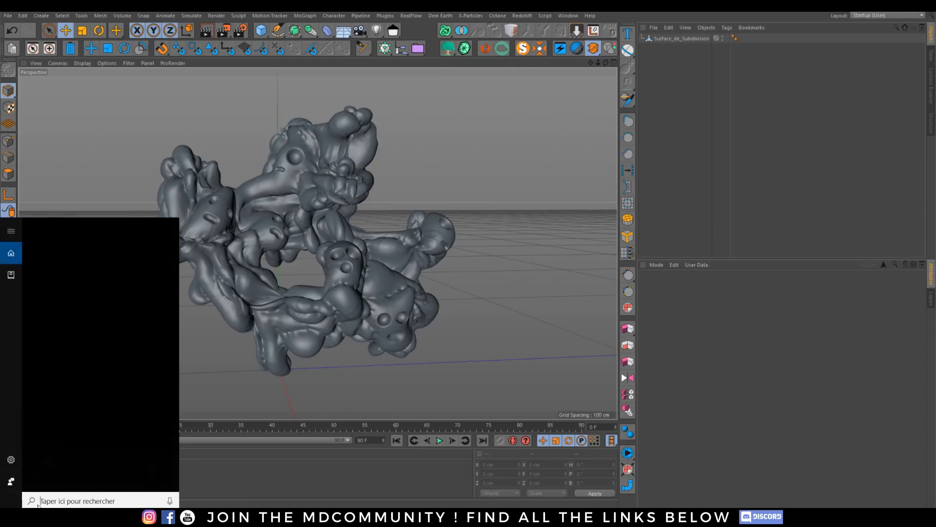
text(after)
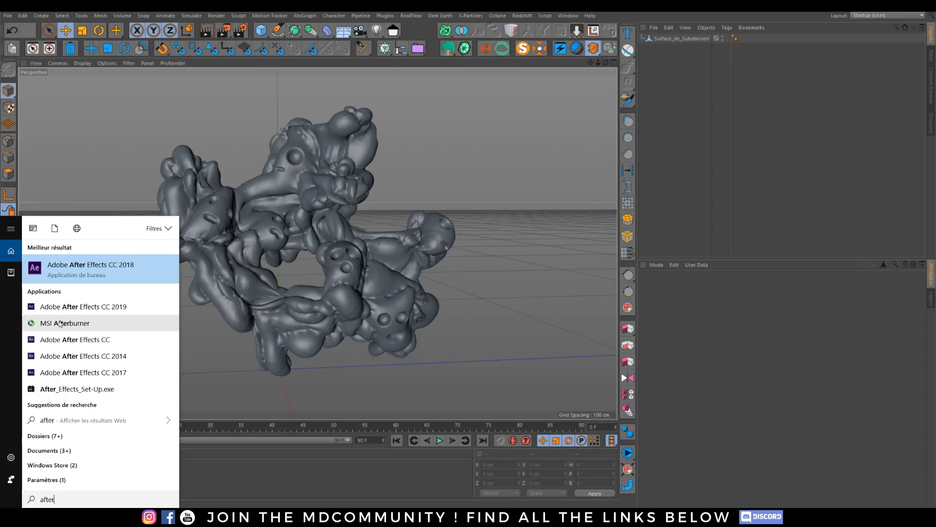
click(60, 323)
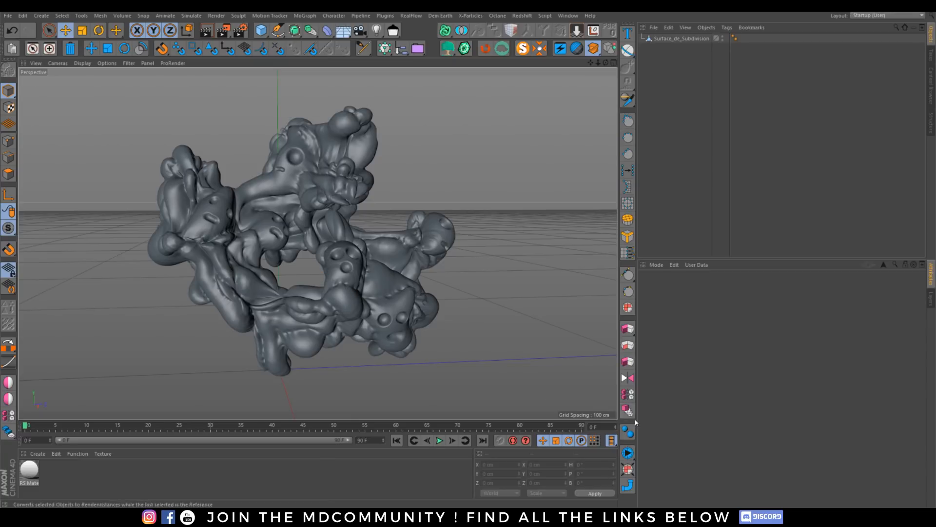
drag(557, 128, 414, 92)
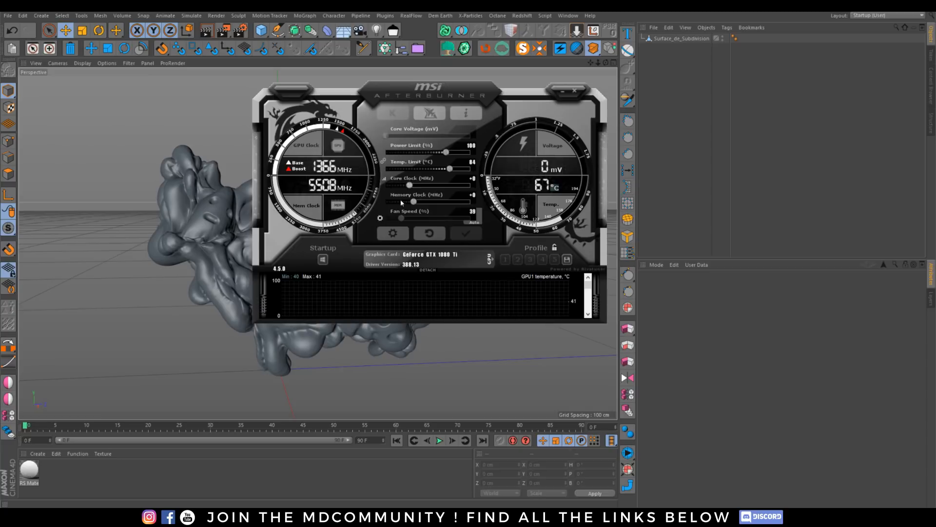
click(381, 218)
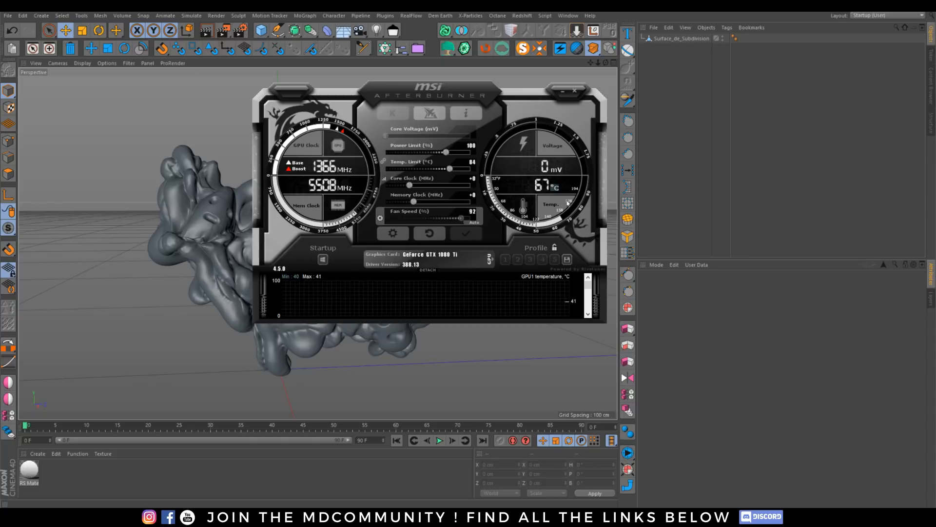
drag(428, 96, 418, 136)
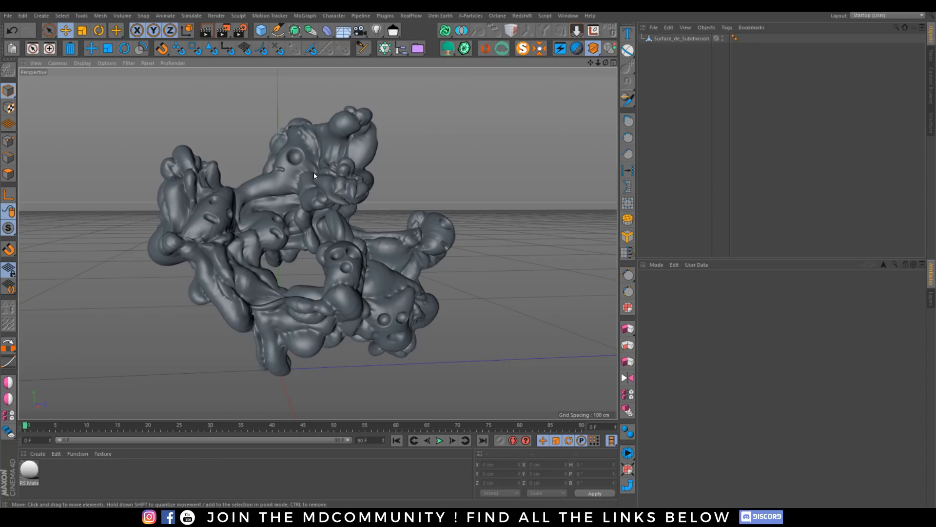
Step: Create a new render setting named Reshfi in the Render Settings and set its renderer to Redshift
click(239, 33)
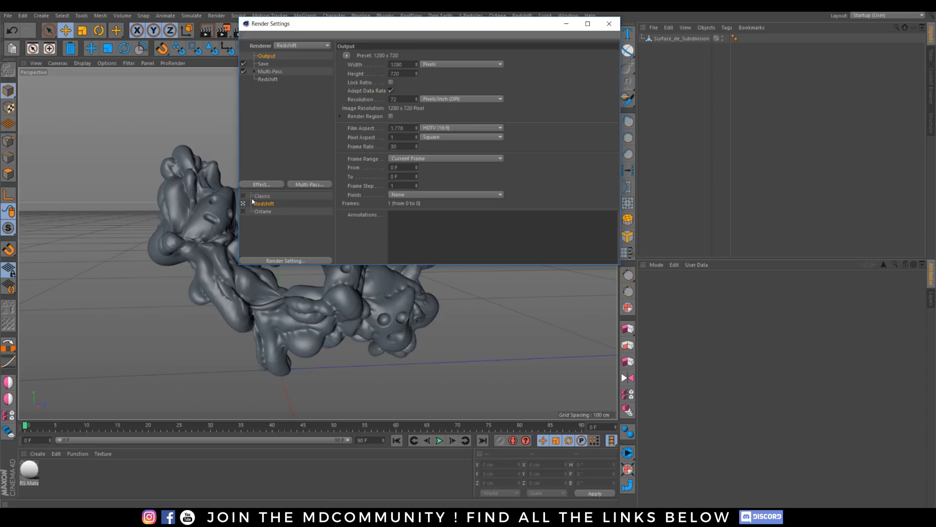
right_click(265, 217)
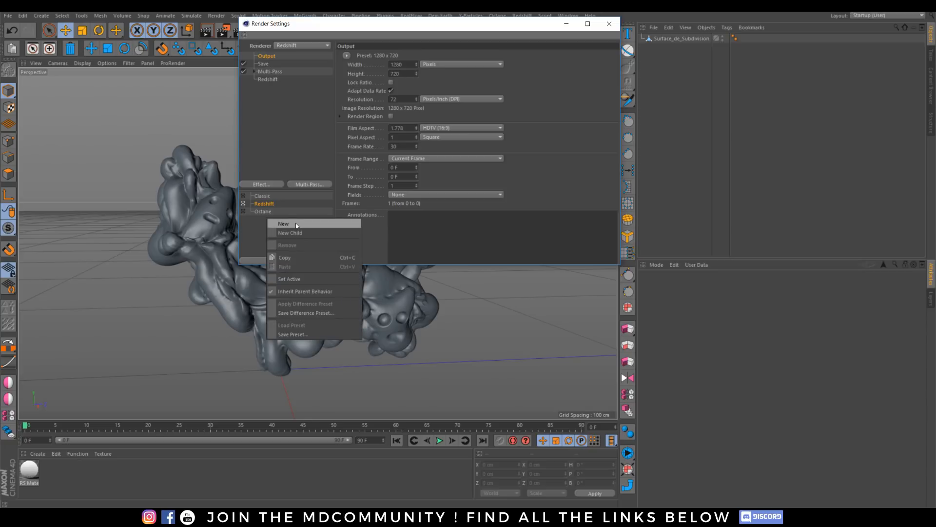
click(295, 223)
double_click(266, 222)
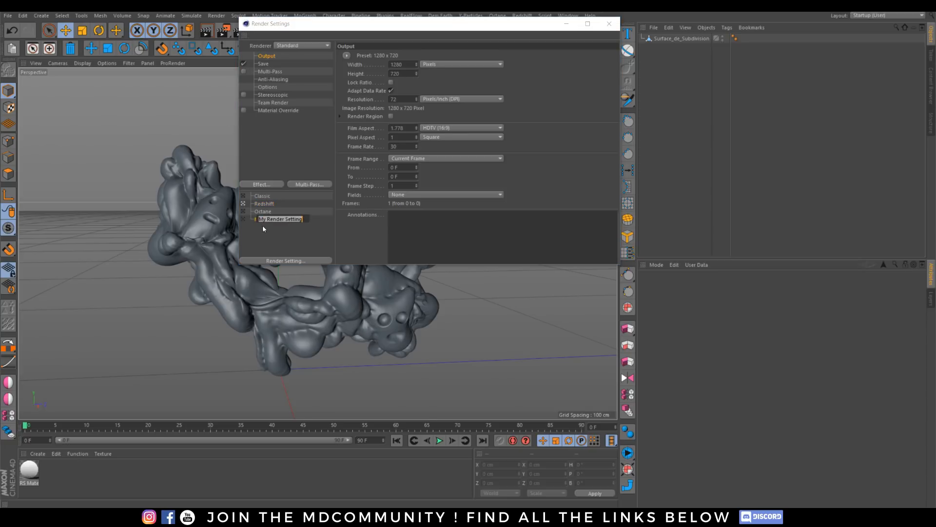
text(Reshfi)
key(Return)
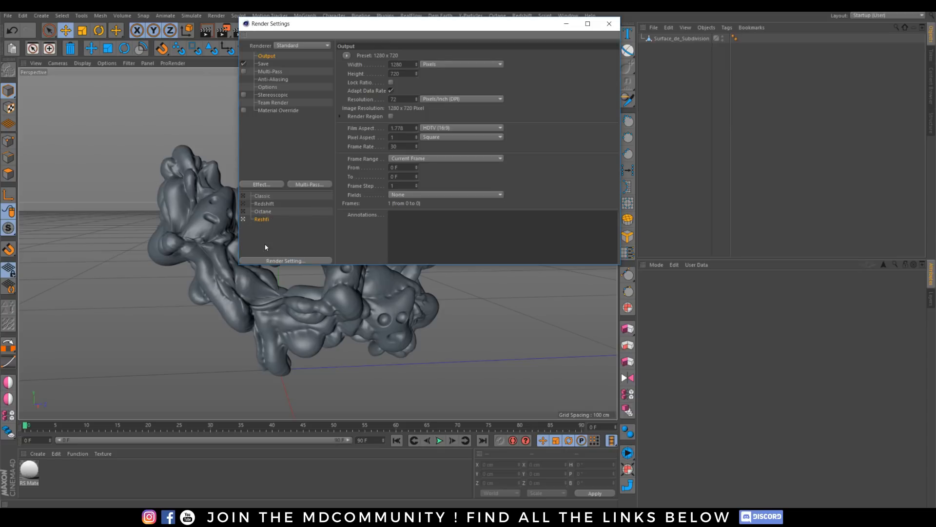
click(292, 46)
click(307, 91)
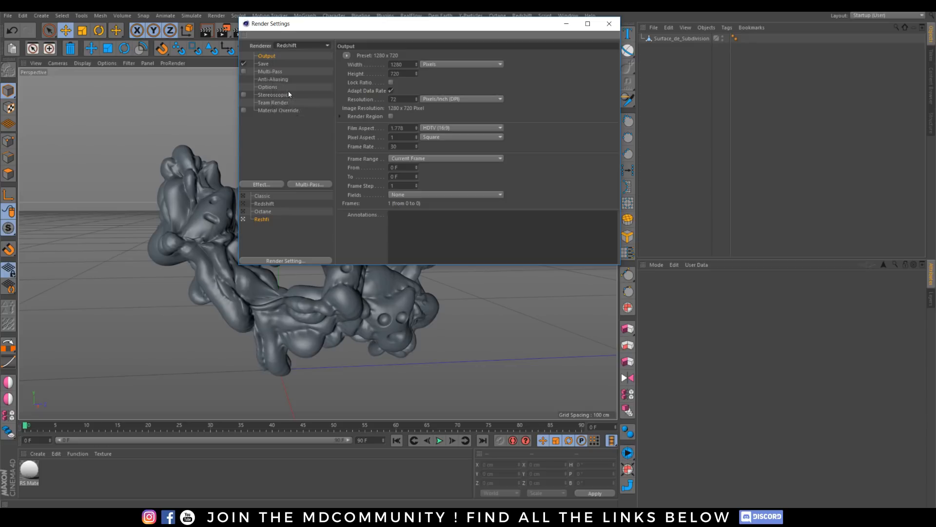
Step: Enable Multi-Pass in the new render setting and set its multi-pass image to OpenEXR format at 16 Bit/Channel depth
click(264, 64)
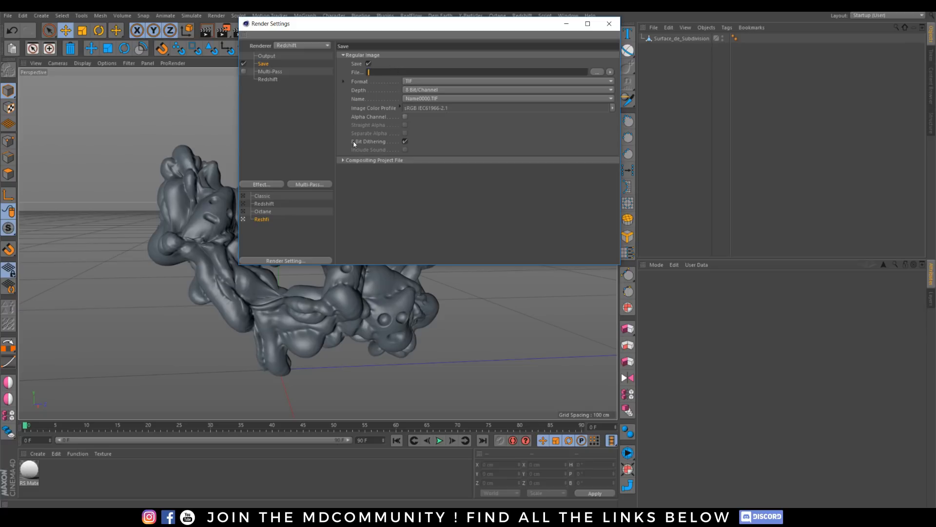
click(243, 71)
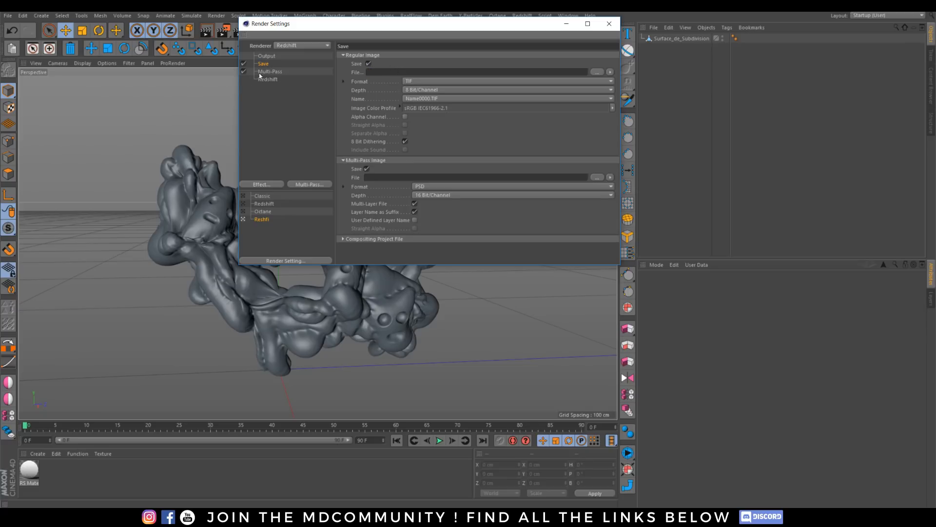
click(426, 190)
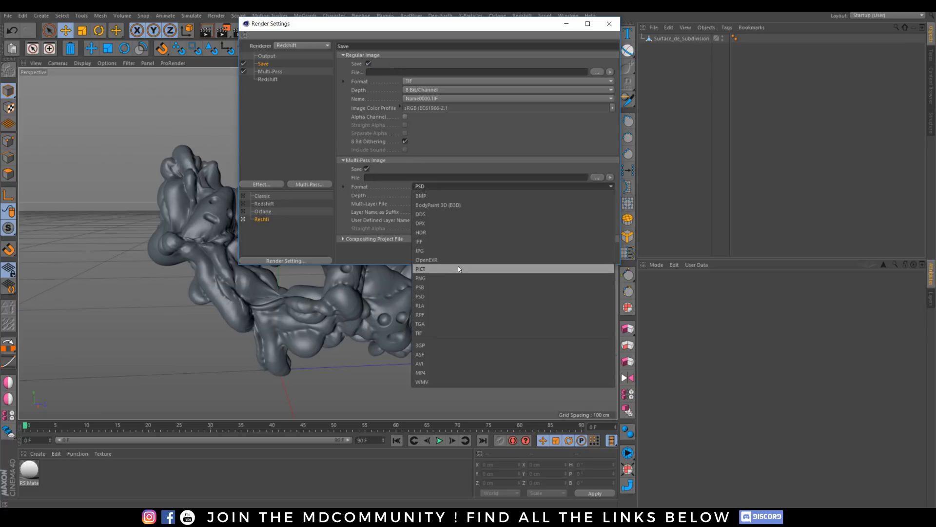
click(458, 268)
click(436, 197)
click(437, 213)
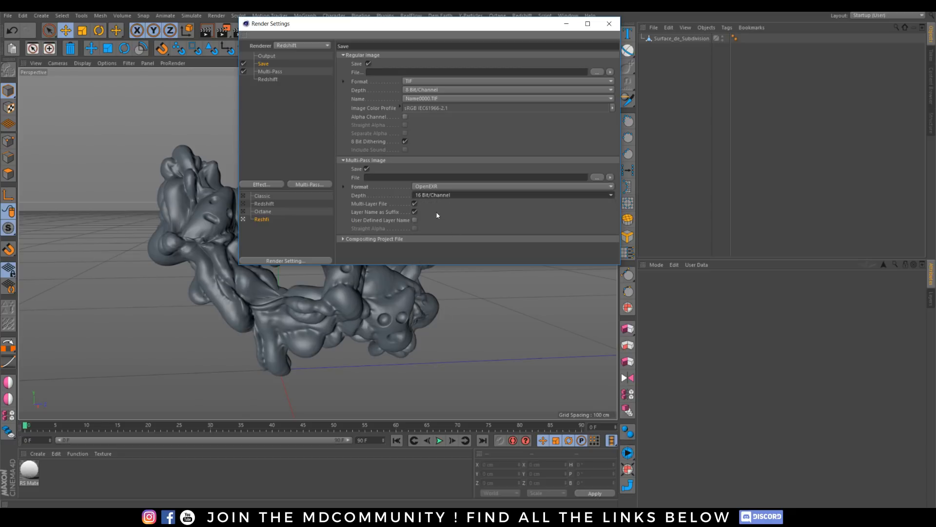
Step: Set the regular image's save format to OpenEXR in the Reshfi render setting
click(419, 82)
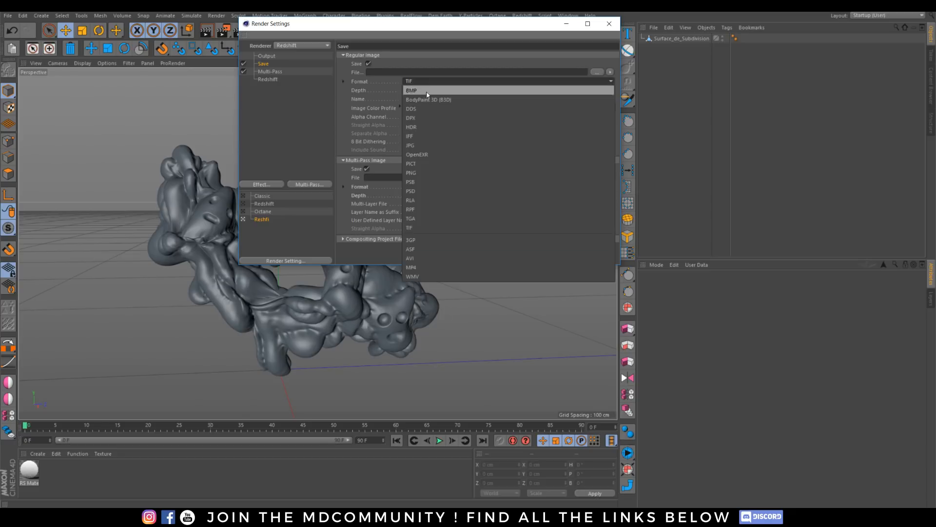
click(416, 153)
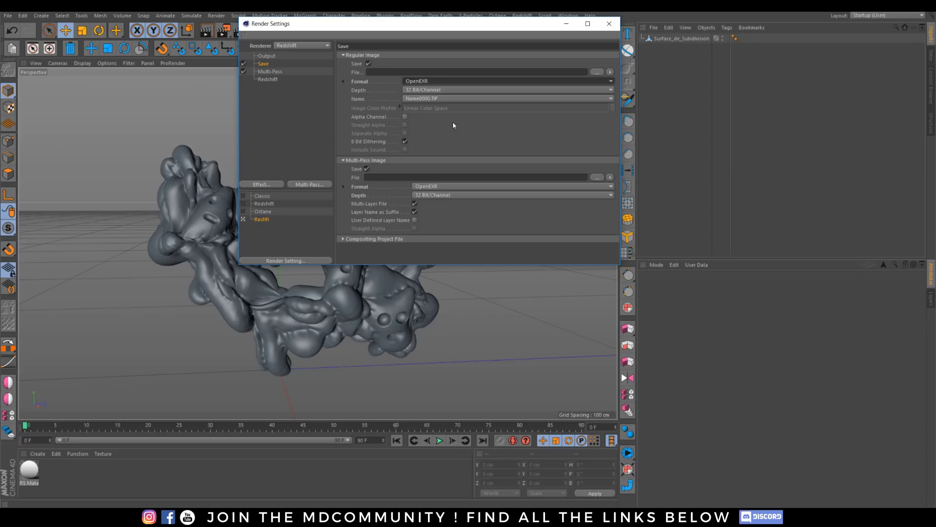
click(385, 176)
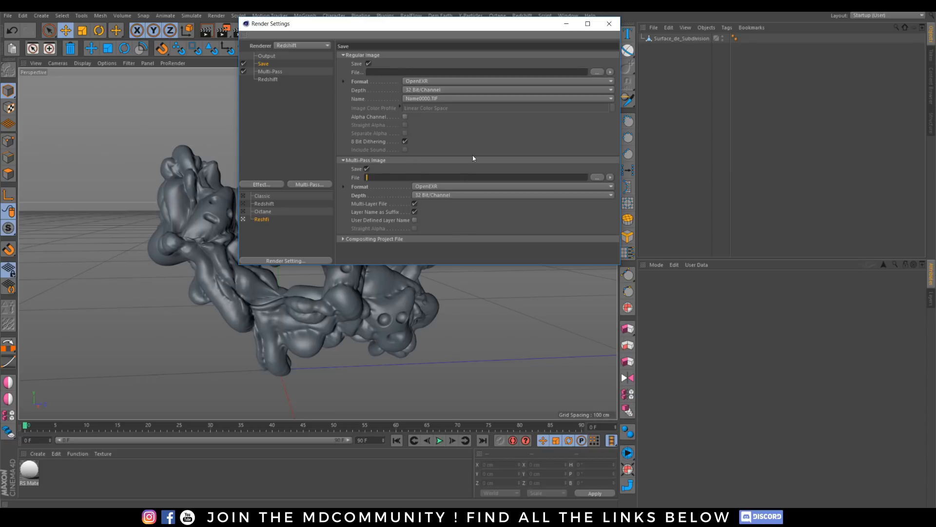
Step: Look over the available AOVs in the Redshift AOV Manager, and review the Save options and the list of renderers
click(268, 79)
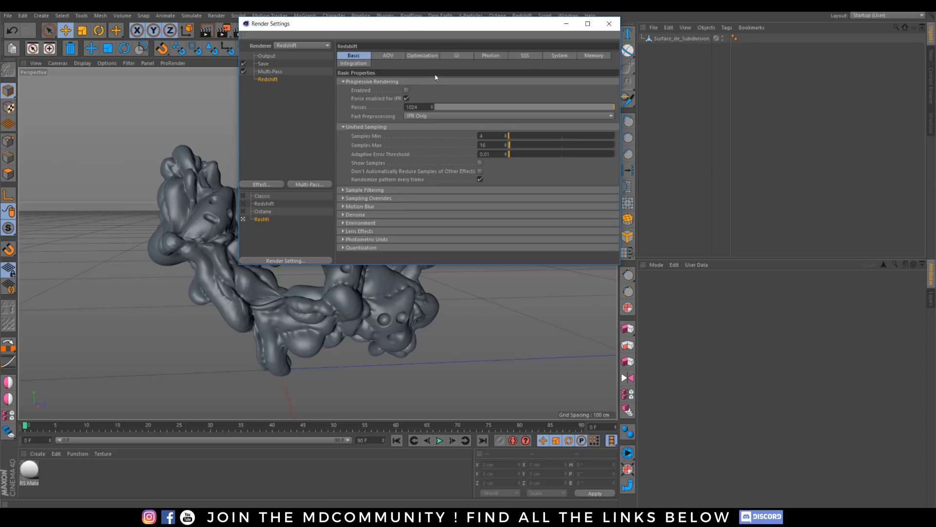
click(389, 55)
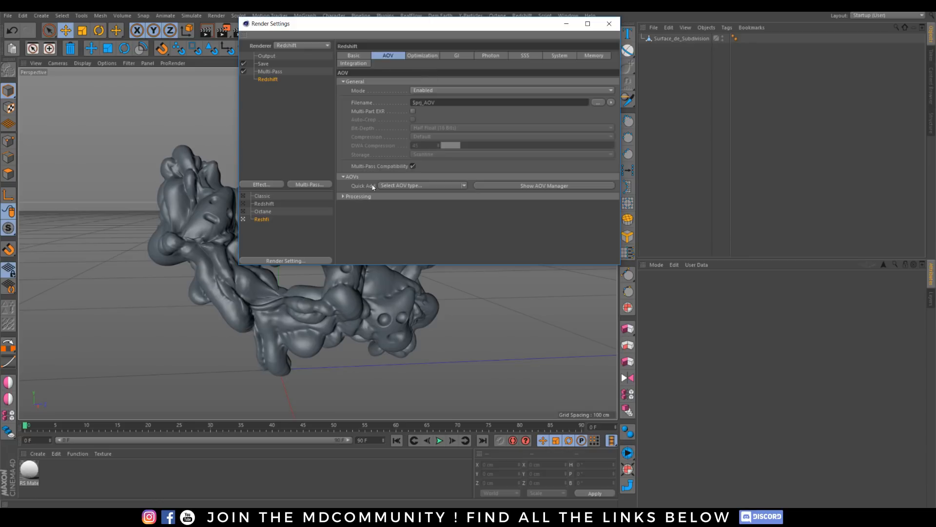
click(545, 187)
scroll(301, 160, down, 7)
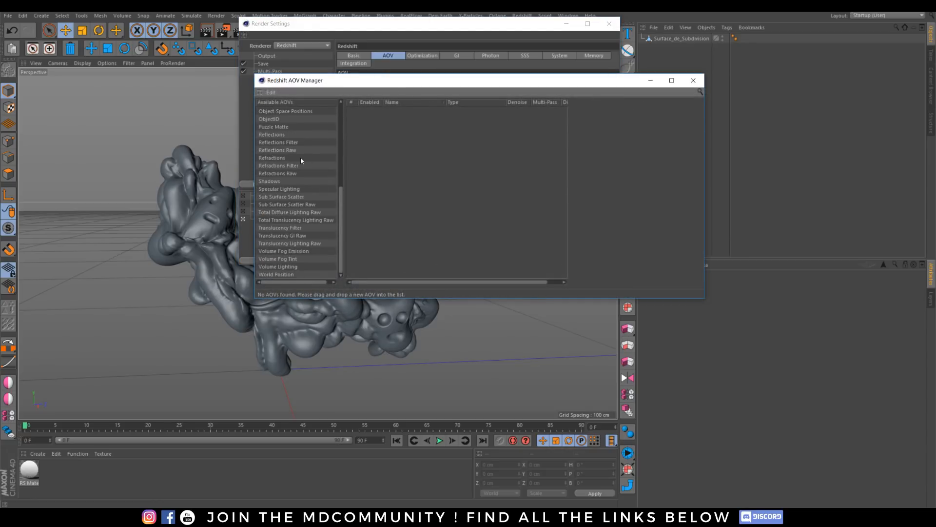
click(693, 81)
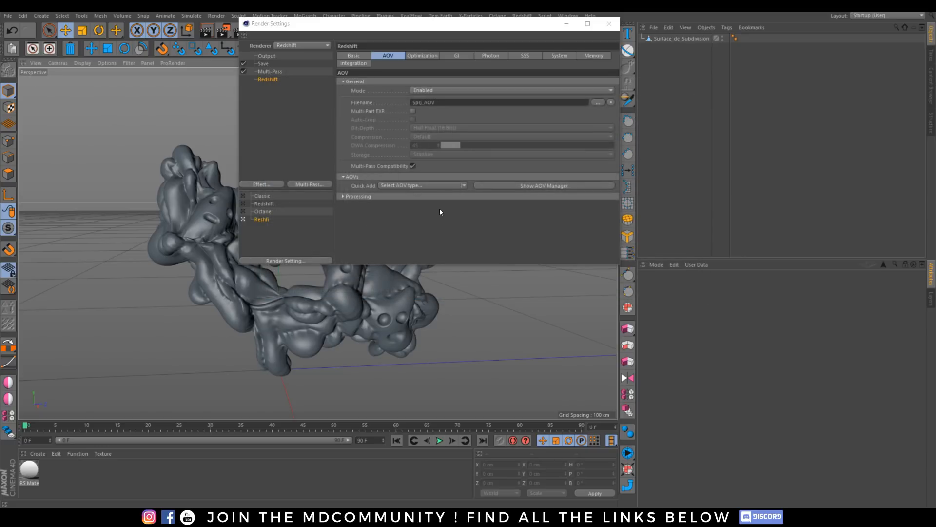
click(264, 62)
click(301, 44)
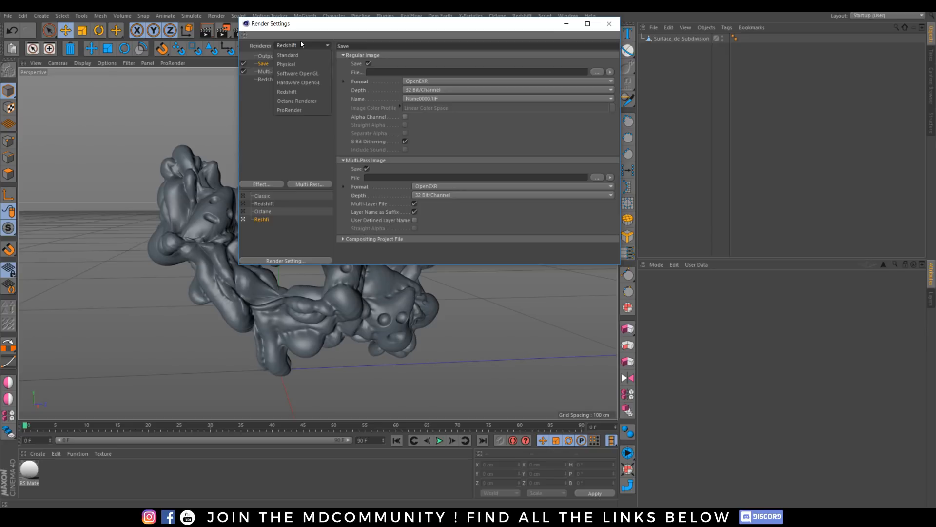
click(264, 83)
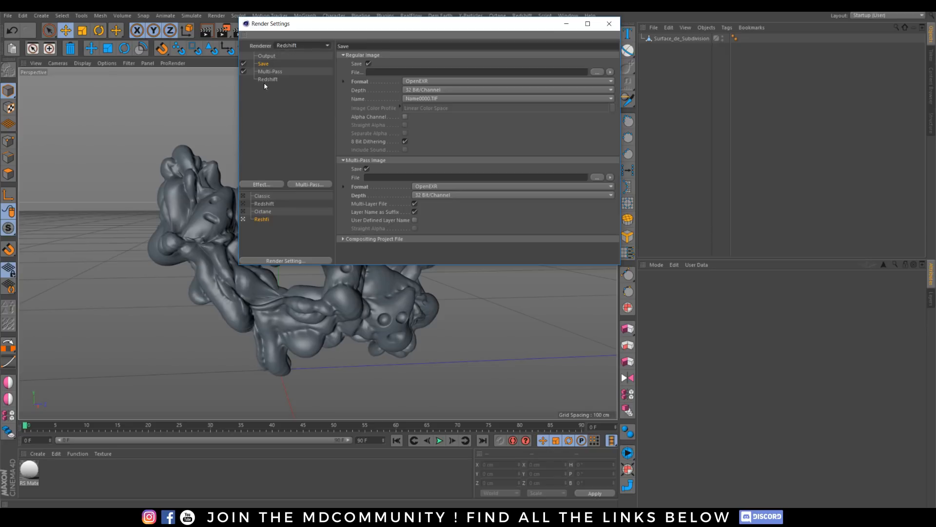
click(264, 81)
Step: Set Redshift's unified sampling to Samples Min 16 and Samples Max 512, keeping Reshfi as the active render setting
click(354, 55)
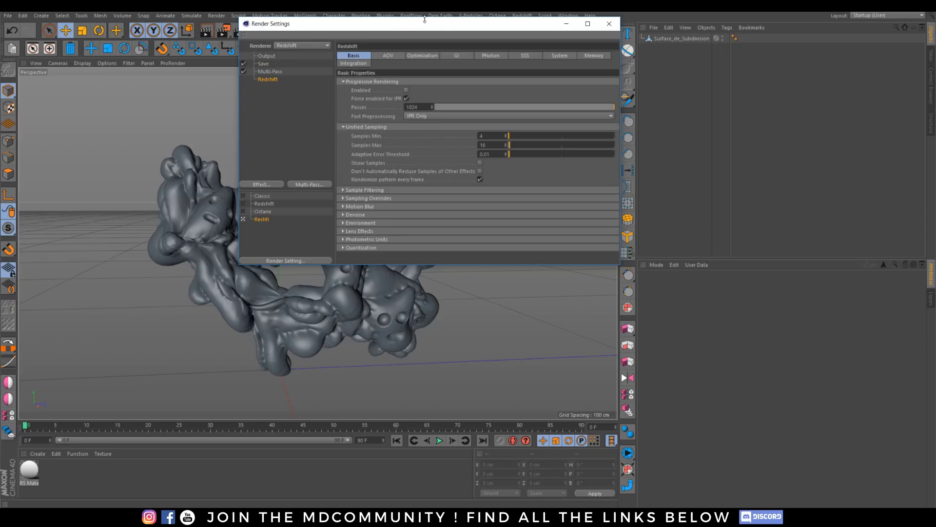
drag(425, 24, 368, 97)
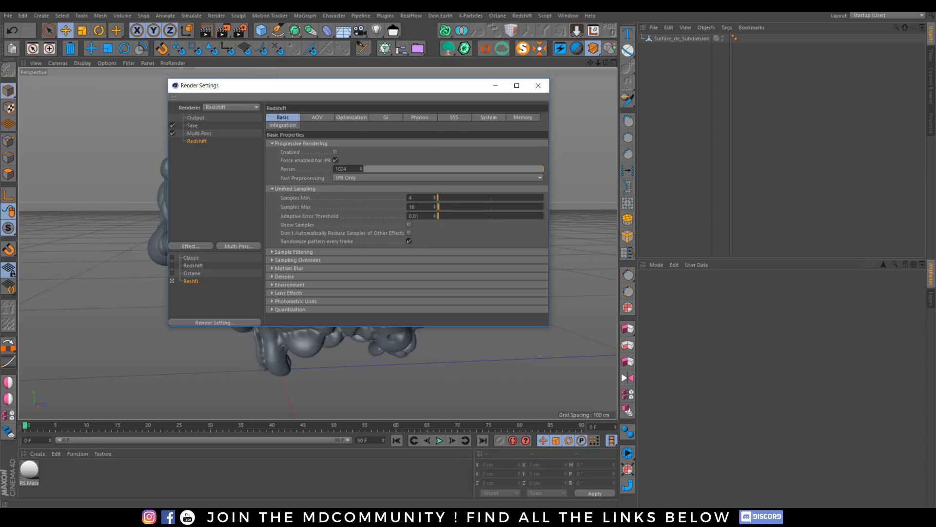
text(1)
double_click(423, 208)
text(512)
key(Return)
click(172, 266)
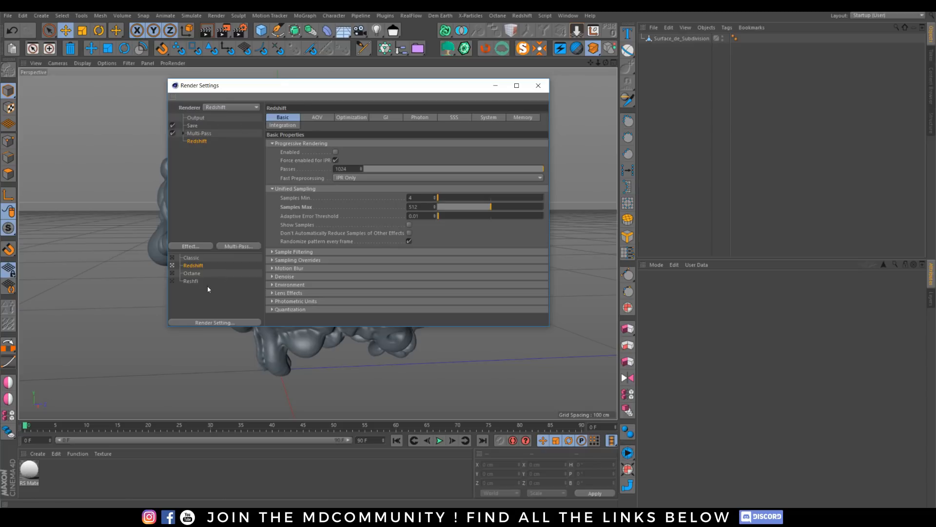
click(173, 281)
click(272, 189)
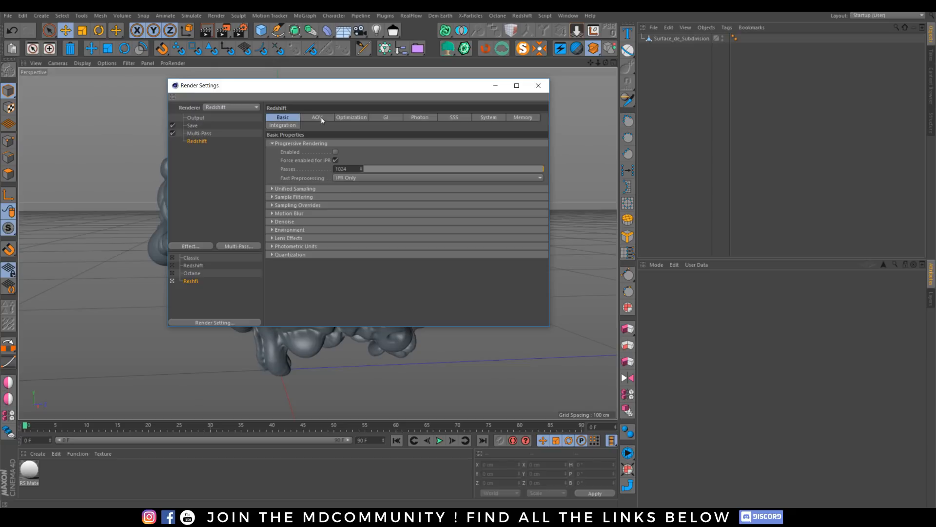
Step: Set the primary GI engine to Brute Force, the secondary to Irradiance Point Cloud, and the number of GI bounces to 6
click(385, 117)
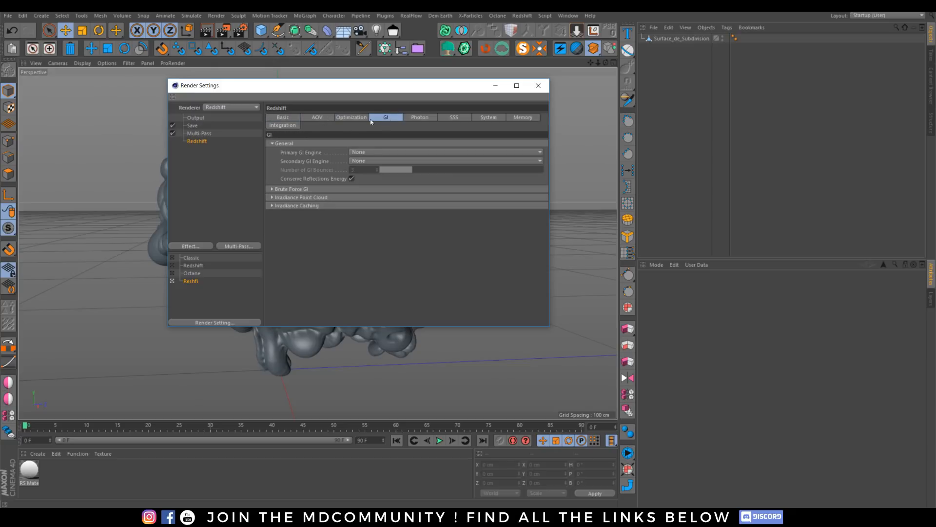
click(367, 153)
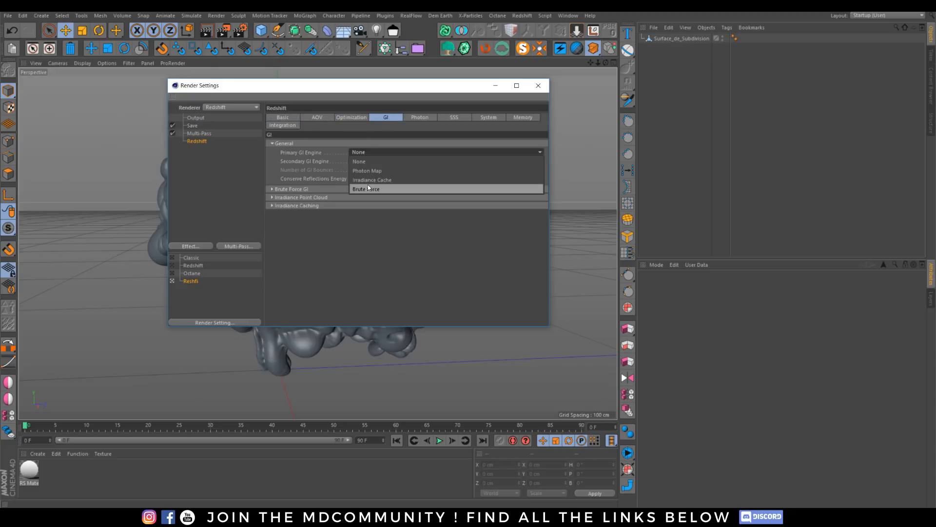
click(369, 182)
click(373, 161)
click(374, 190)
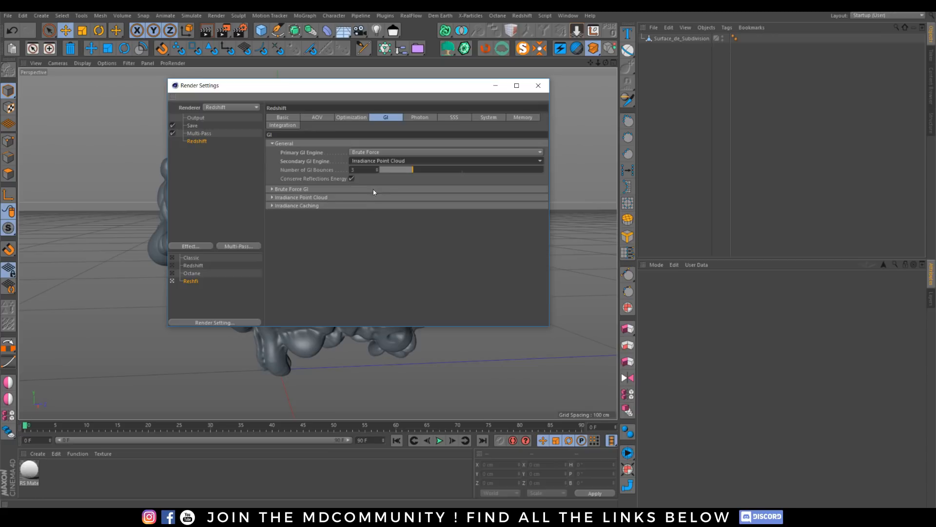
drag(369, 170, 338, 234)
text(6)
key(Return)
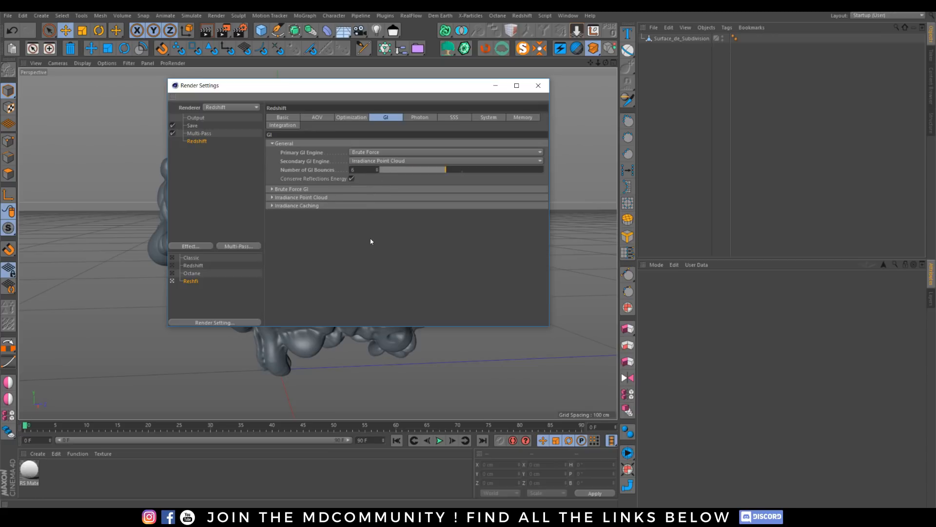
Step: Set the Brute Force GI number of rays to 256, keeping Brute Force as the primary GI engine
click(271, 190)
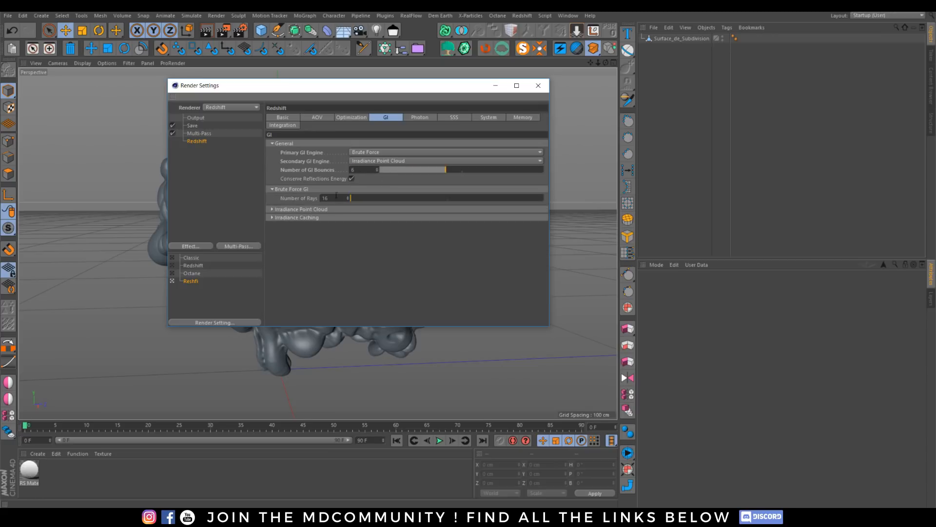
drag(336, 195, 198, 229)
text(256)
key(Return)
click(374, 153)
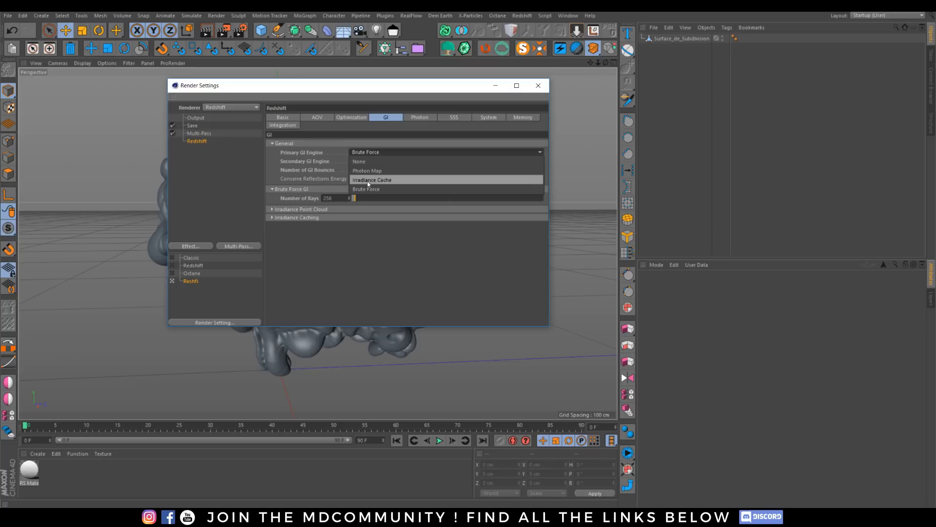
click(391, 254)
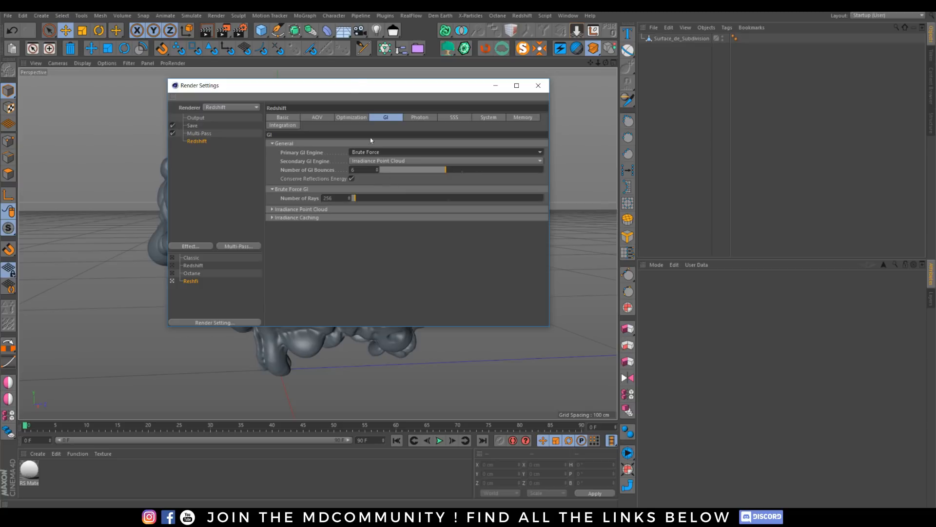
Step: Review the AOV settings and the unified sampling values in the Redshift render settings
drag(366, 86, 352, 125)
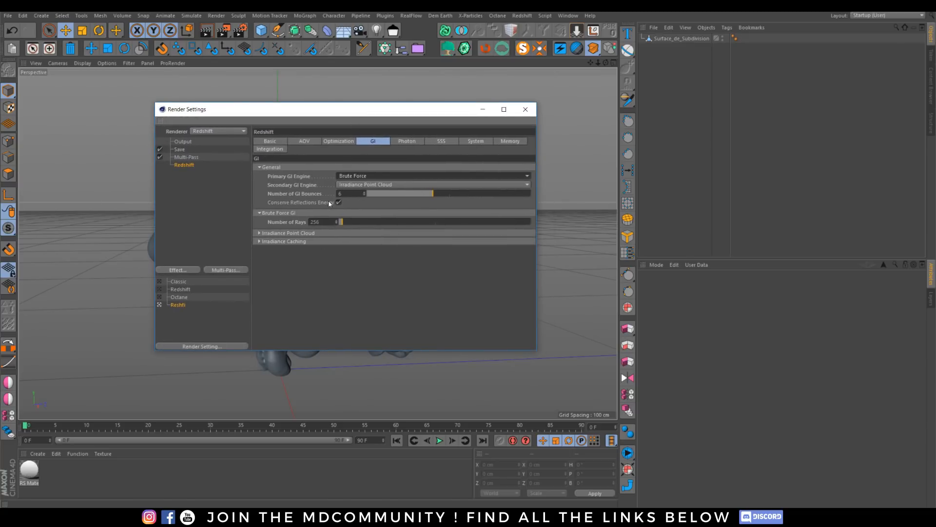
click(276, 143)
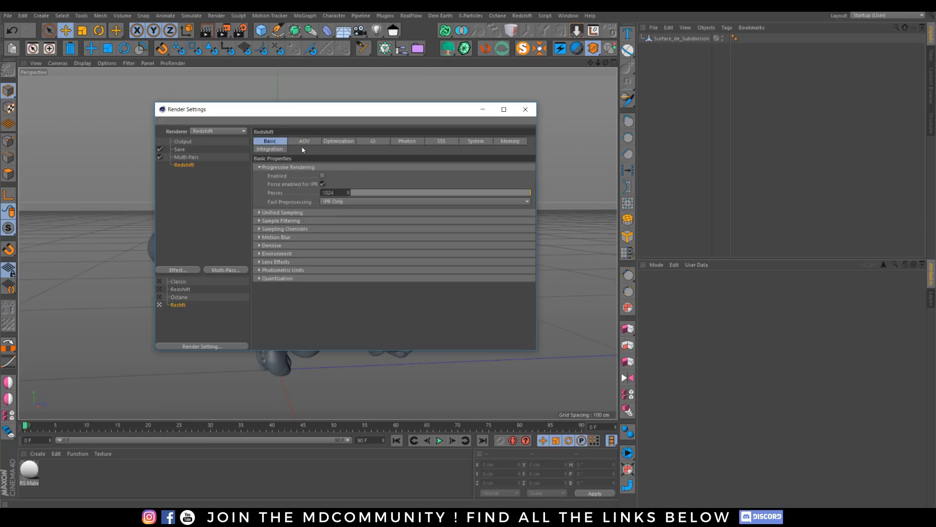
click(302, 142)
click(277, 142)
click(260, 212)
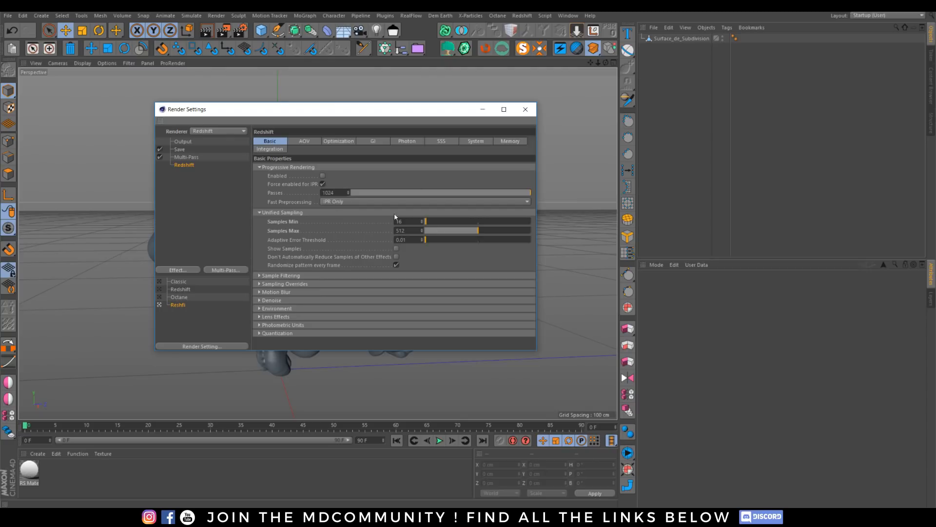
click(410, 230)
Step: Look over the Redshift light types and open the Redshift RenderView in its own window beside the workspace
click(521, 16)
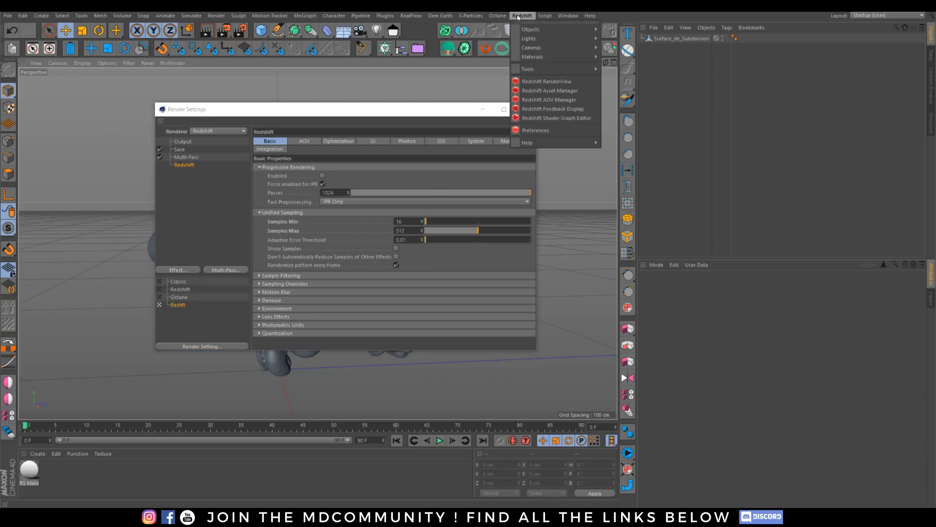
mouse_move(544, 67)
mouse_move(574, 38)
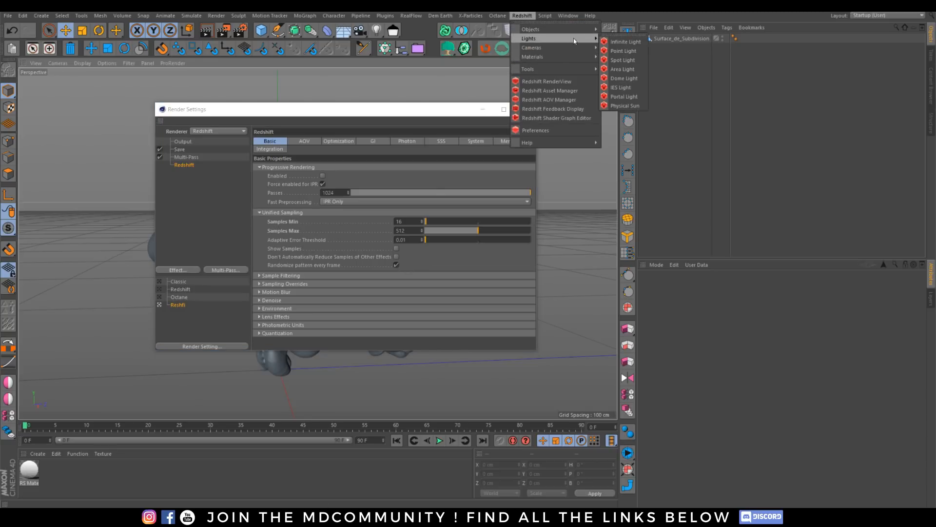
click(546, 82)
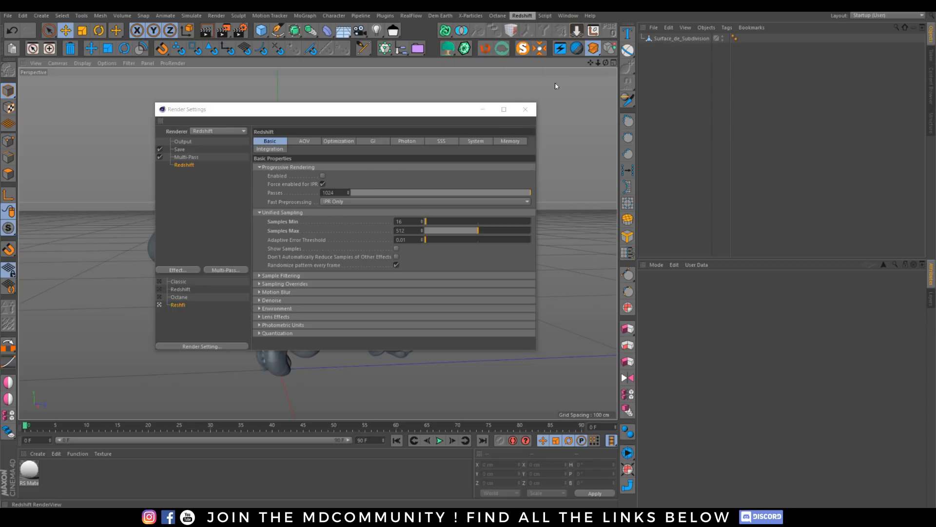
drag(485, 14, 935, 130)
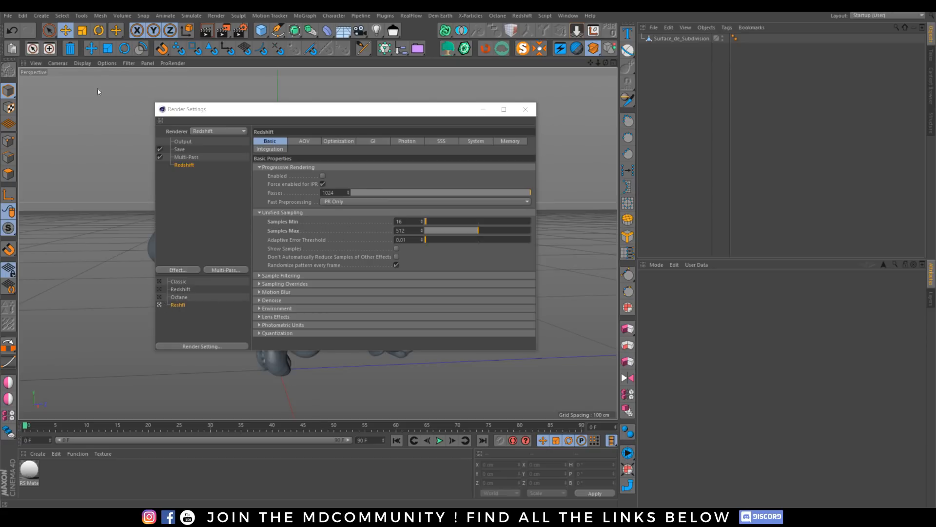
Step: Open the preferences folder from the program preferences, locate the New.c4d default scene file, and close both windows
click(23, 15)
click(54, 164)
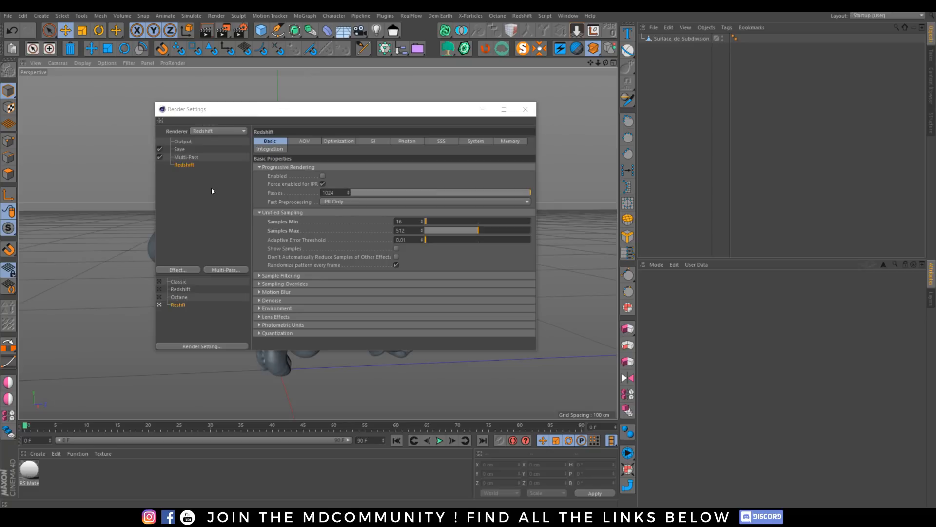
key(ctrl+e)
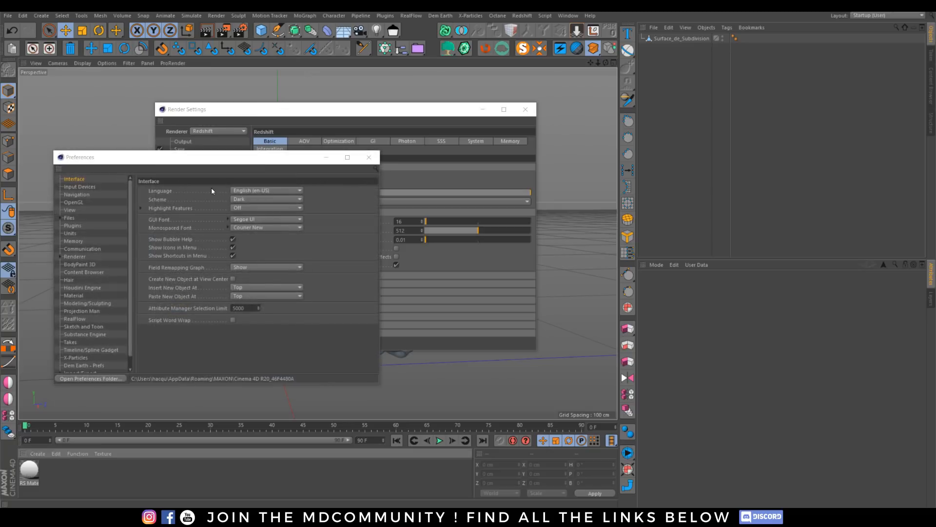
drag(231, 164, 335, 117)
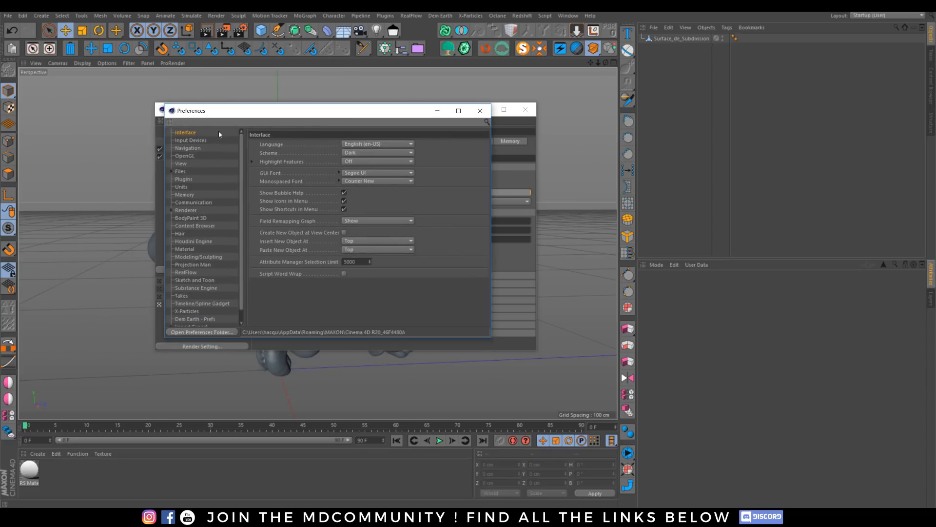
click(206, 332)
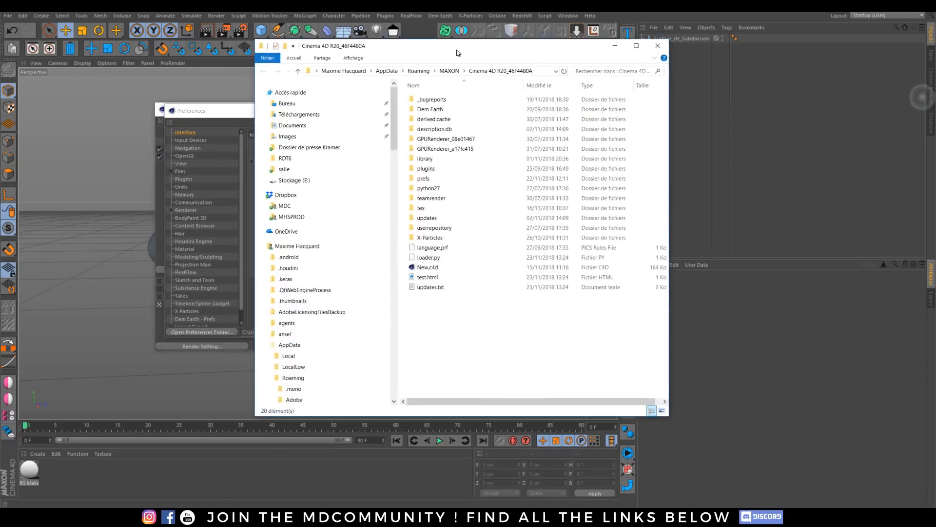
click(354, 259)
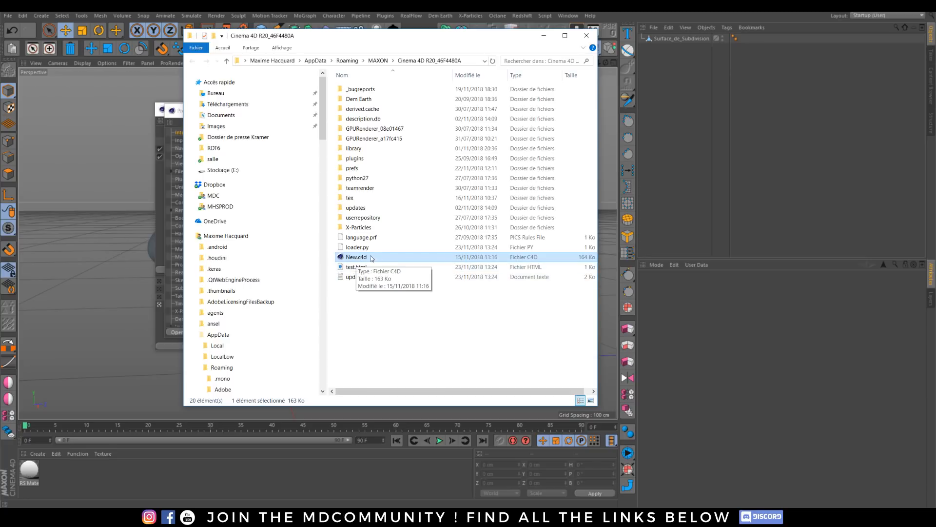
click(587, 35)
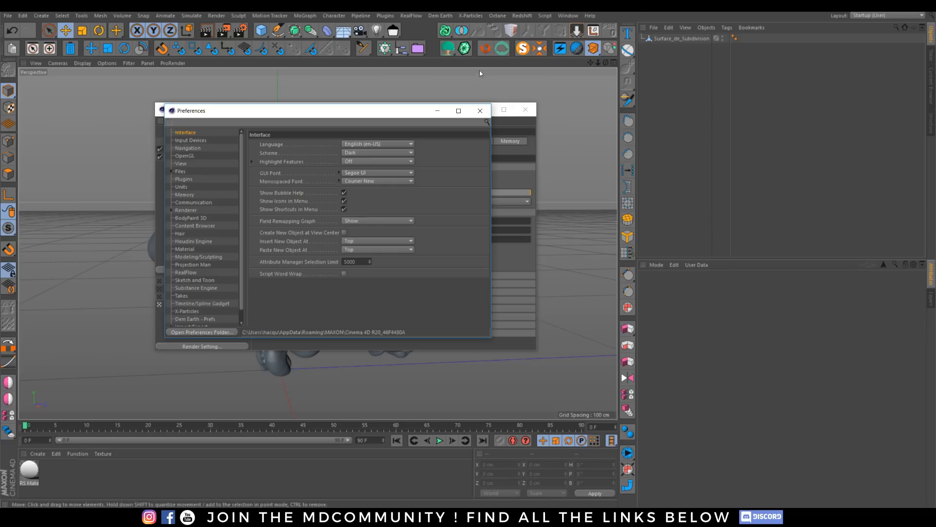
click(480, 109)
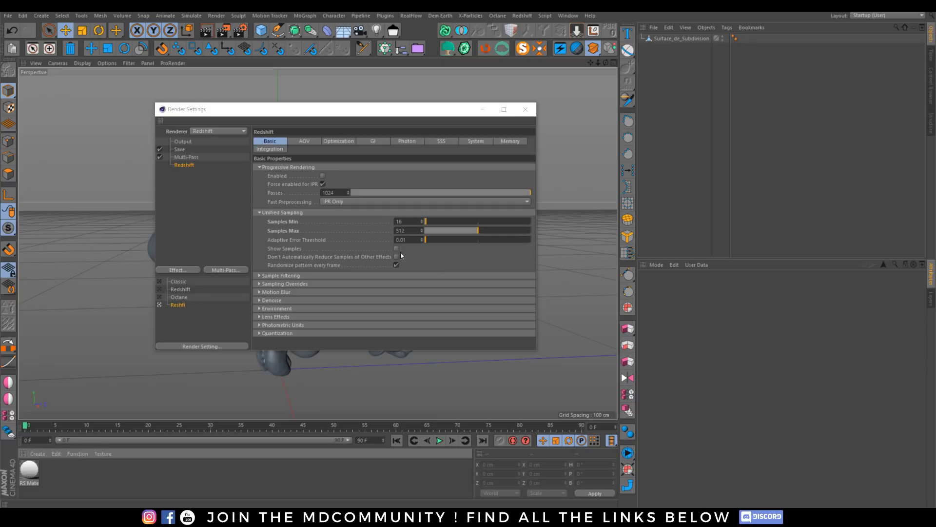
Step: Collapse the Progressive Rendering and Unified Sampling sections of Redshift's basic render settings
click(259, 168)
click(257, 175)
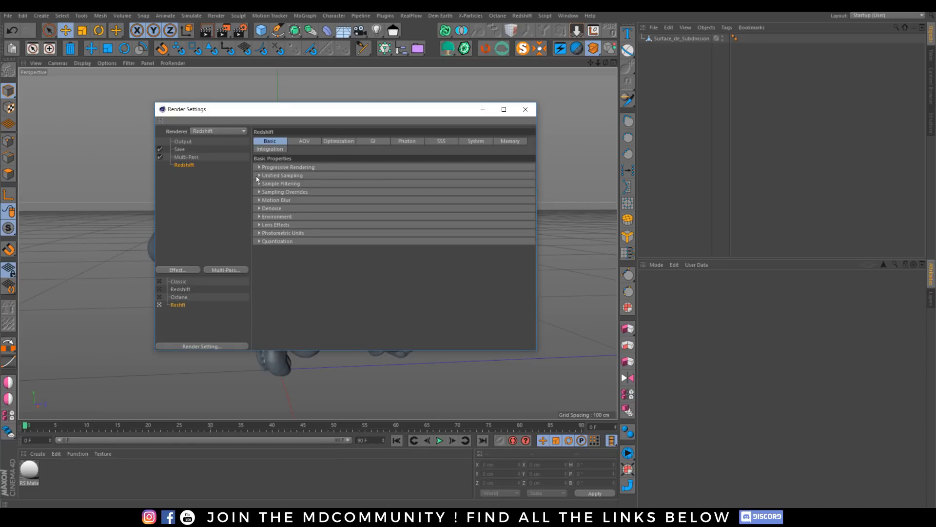
Step: Look through the Optimization, GI, Photon, SSS, System, Memory and AOV pages of the Redshift render settings
click(338, 141)
click(373, 142)
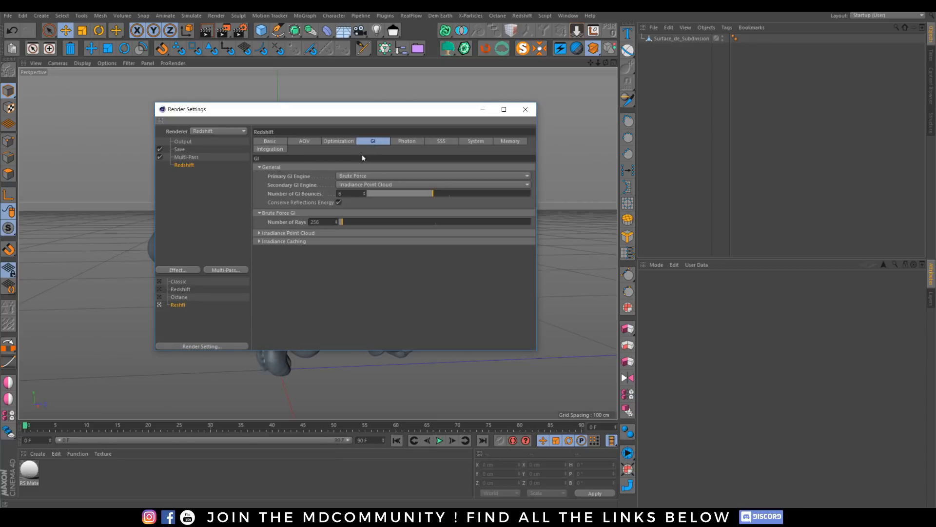
click(407, 143)
click(440, 142)
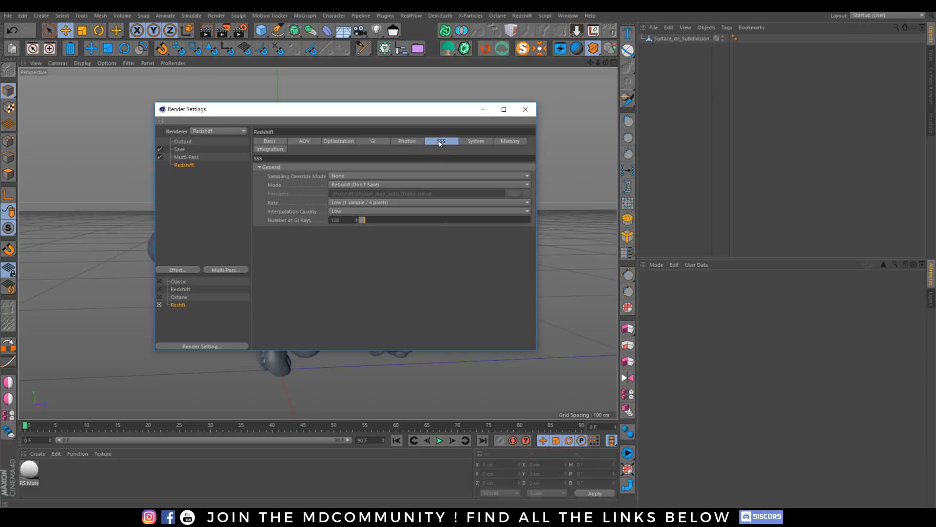
click(468, 141)
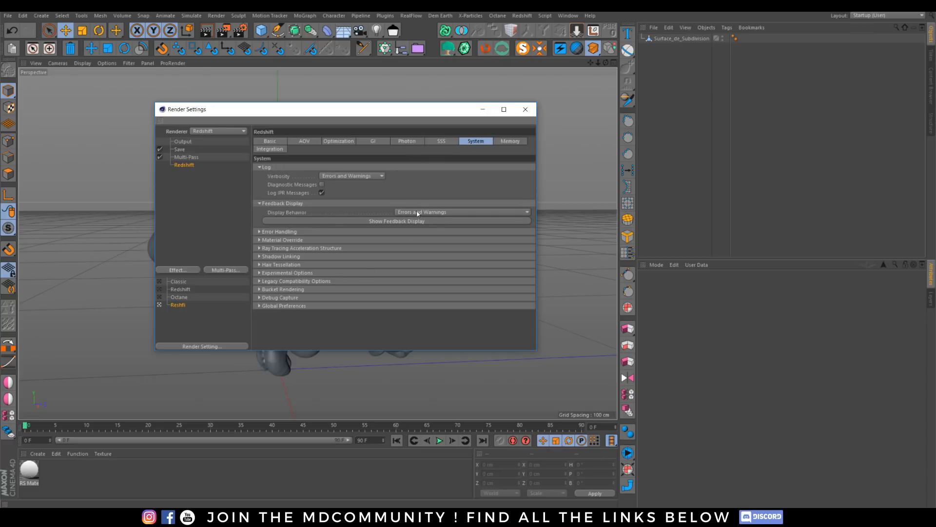
click(511, 143)
click(468, 142)
click(441, 142)
click(304, 141)
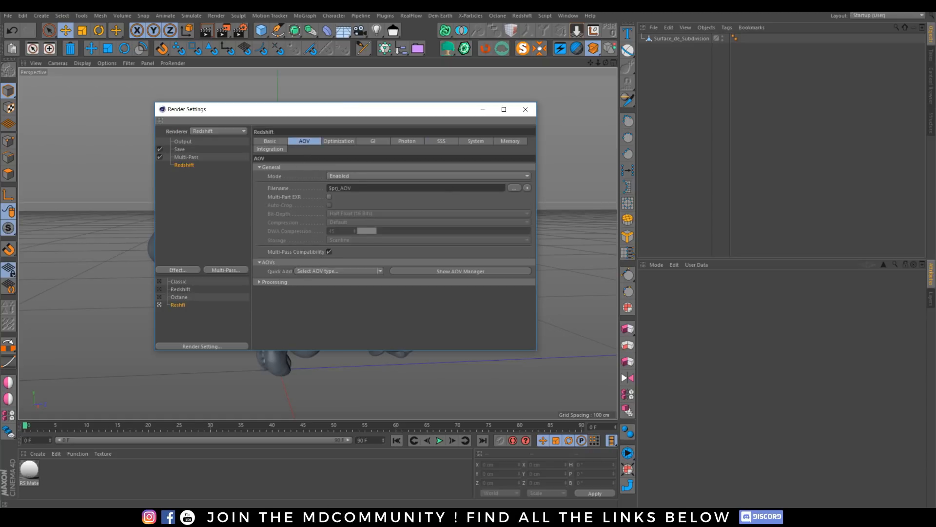
Step: Open the Redshift RenderView and arrange it side by side with the Render Settings window
key(alt+r)
drag(592, 164, 510, 139)
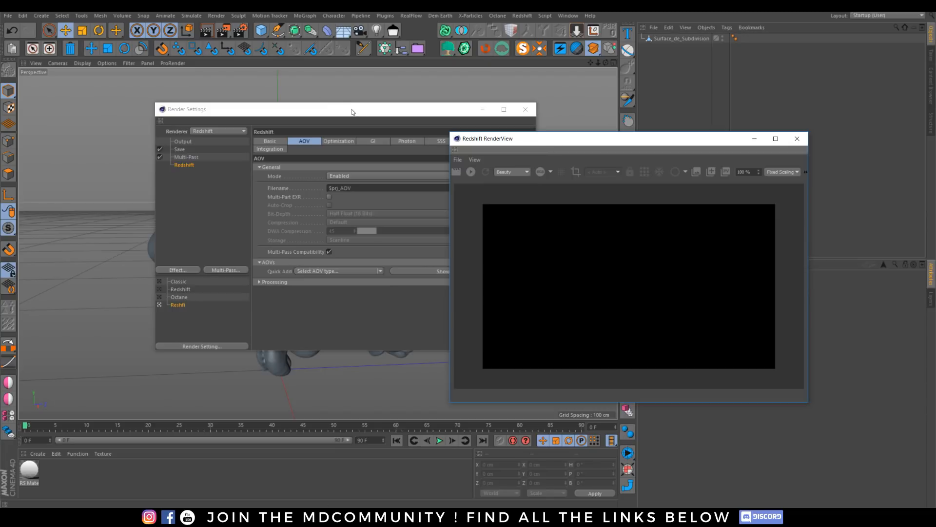
drag(352, 109, 249, 118)
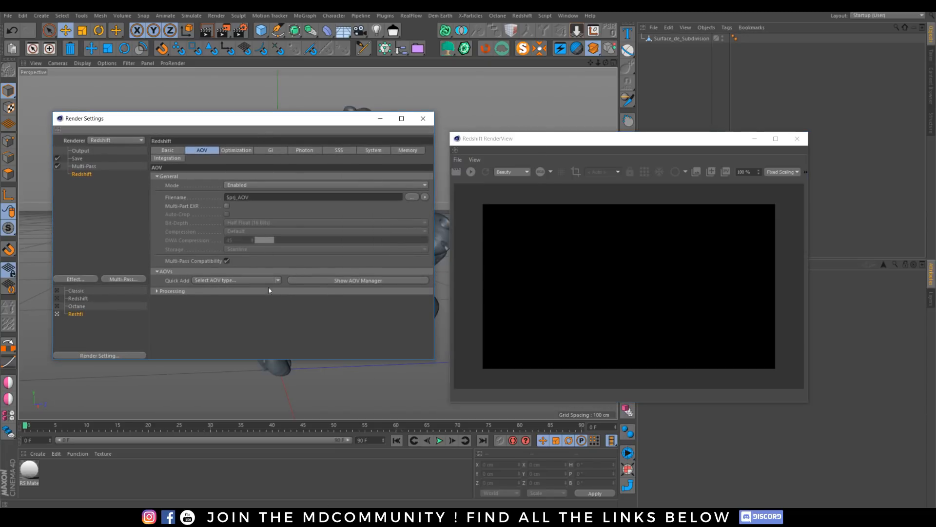
click(57, 299)
click(522, 178)
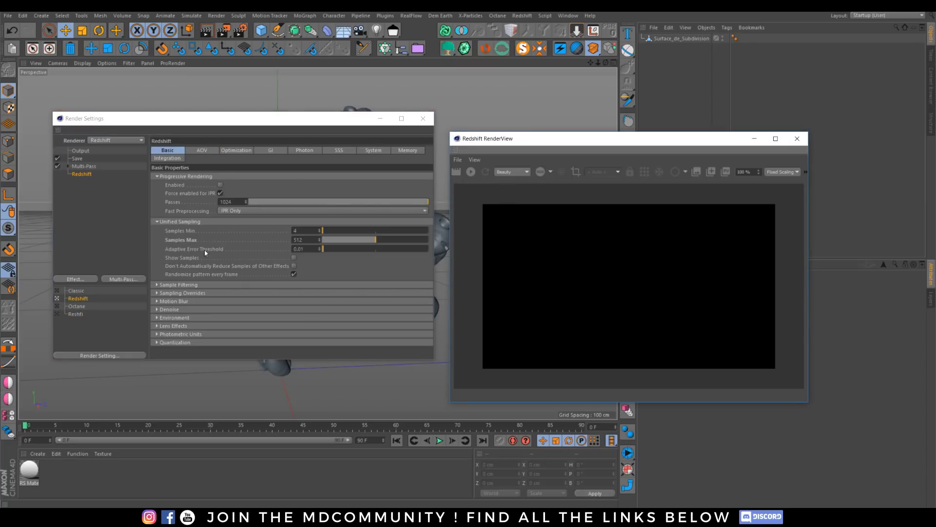
click(56, 314)
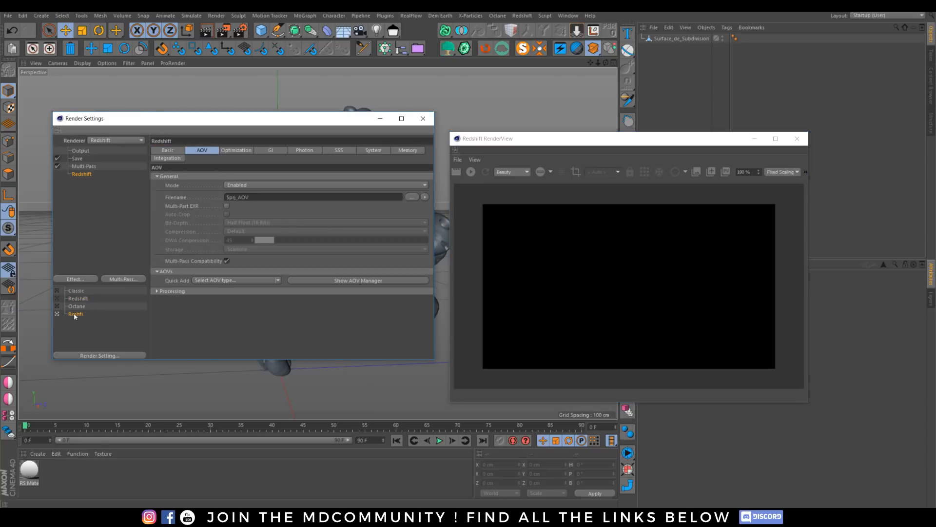
Step: Open the Redshift AOV Manager and add the Ambient Occlusion and Depth passes to the active AOVs
click(332, 282)
drag(490, 275, 260, 180)
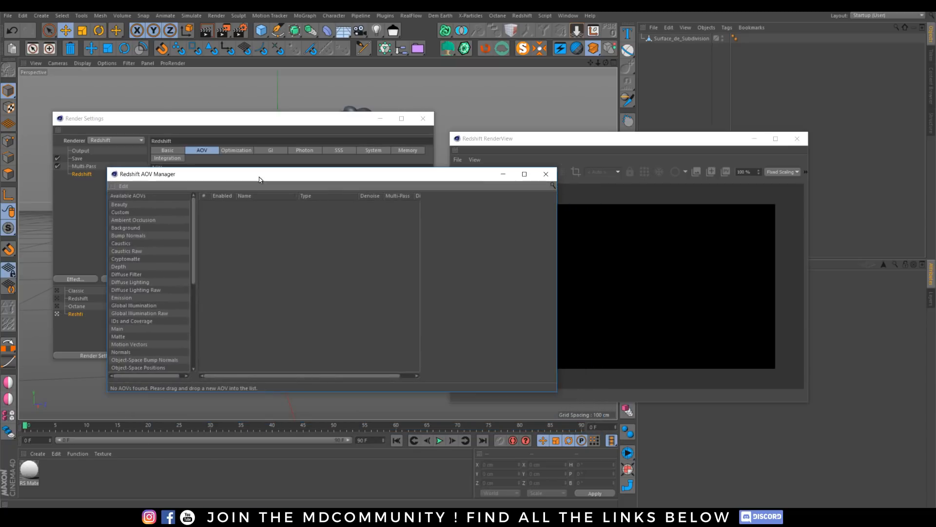
drag(128, 223, 232, 219)
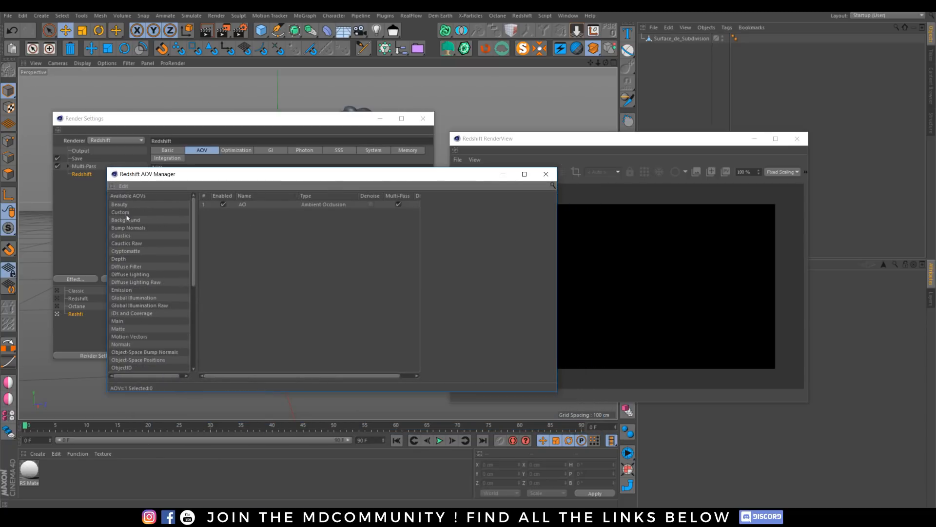
drag(127, 262, 225, 250)
Step: Add the Emission and ObjectID passes to the active AOVs and close the AOV Manager
scroll(189, 245, down, 5)
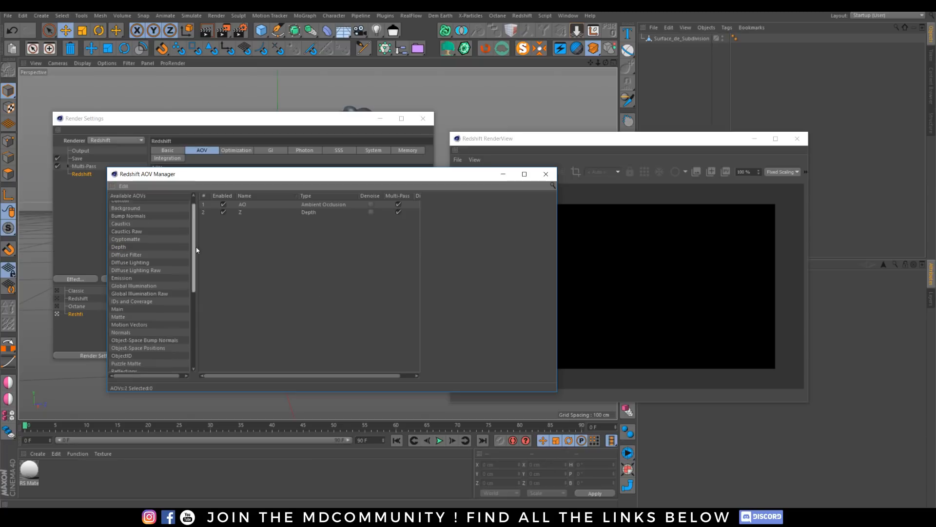
scroll(204, 302, down, 3)
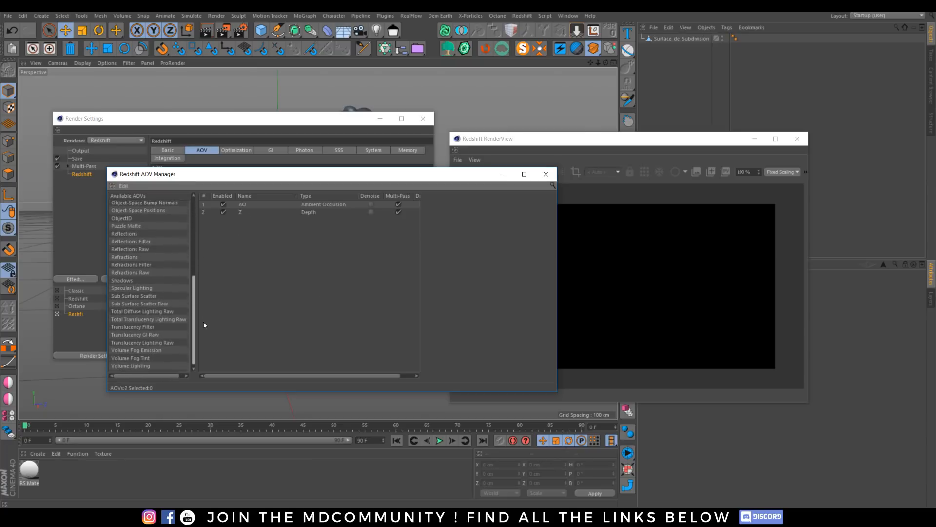
scroll(132, 279, up, 5)
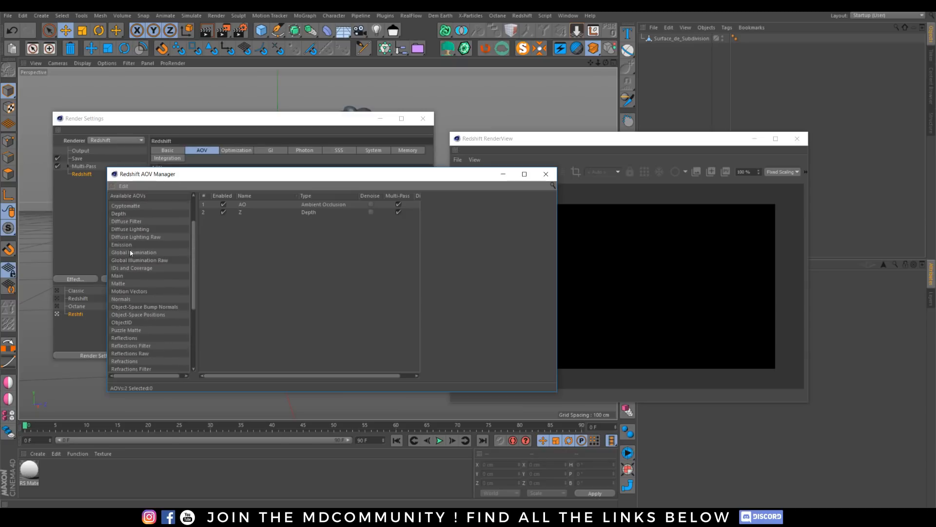
drag(122, 244, 294, 248)
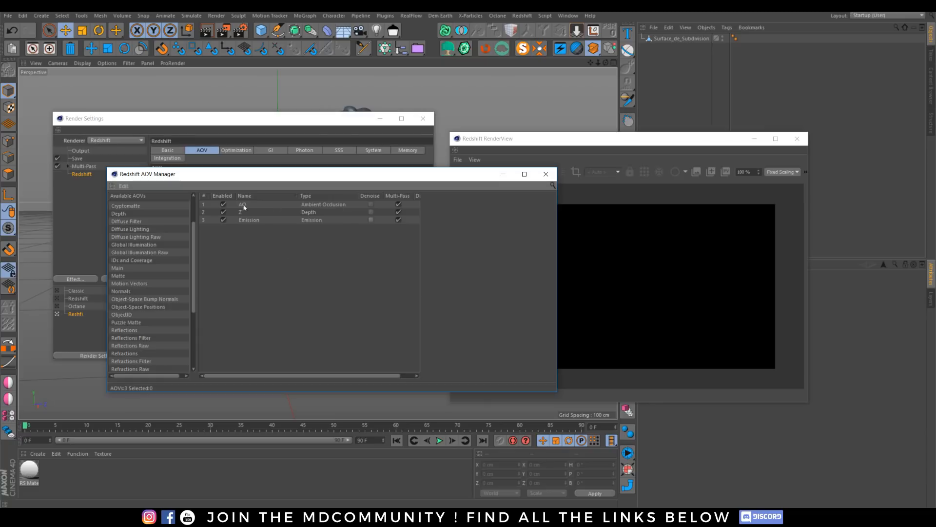
scroll(146, 273, down, 1)
click(122, 293)
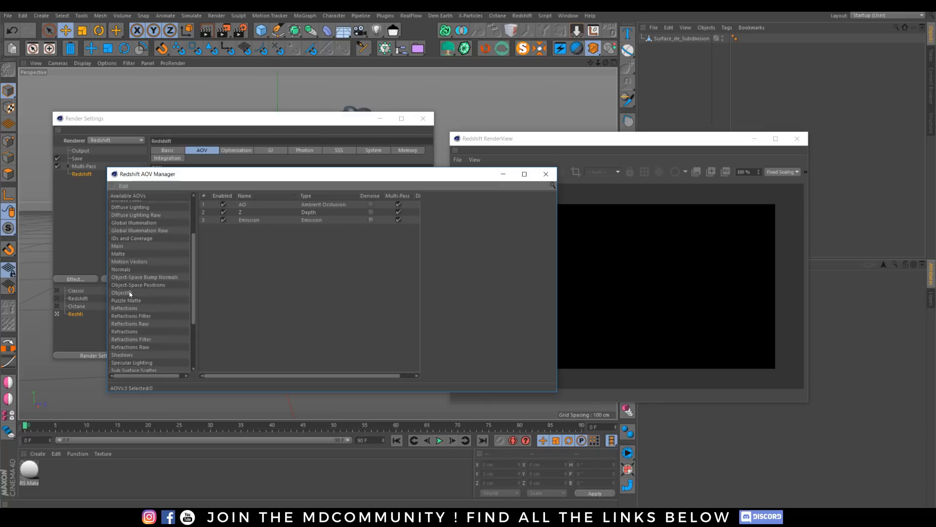
drag(246, 262, 271, 233)
click(545, 175)
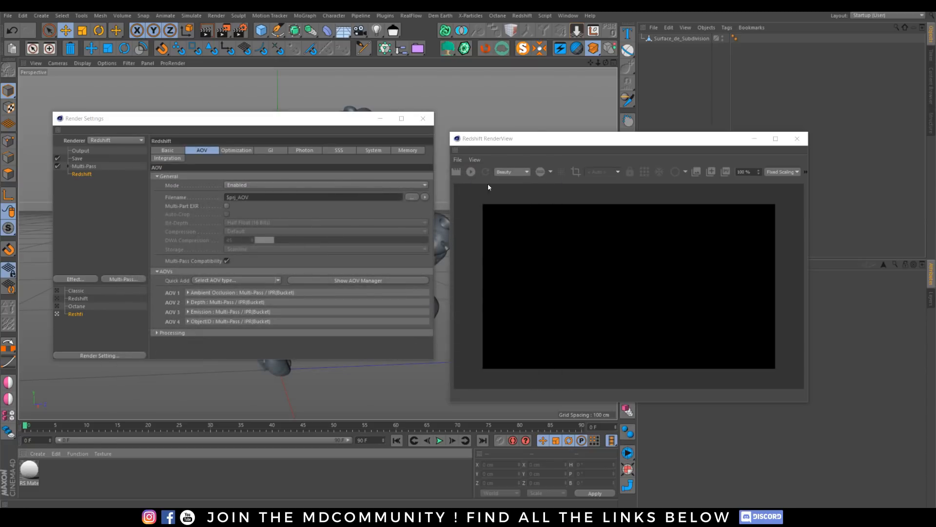
Step: Start the interactive render of the model in the RenderView and check the list of viewable AOV passes
click(521, 174)
click(467, 172)
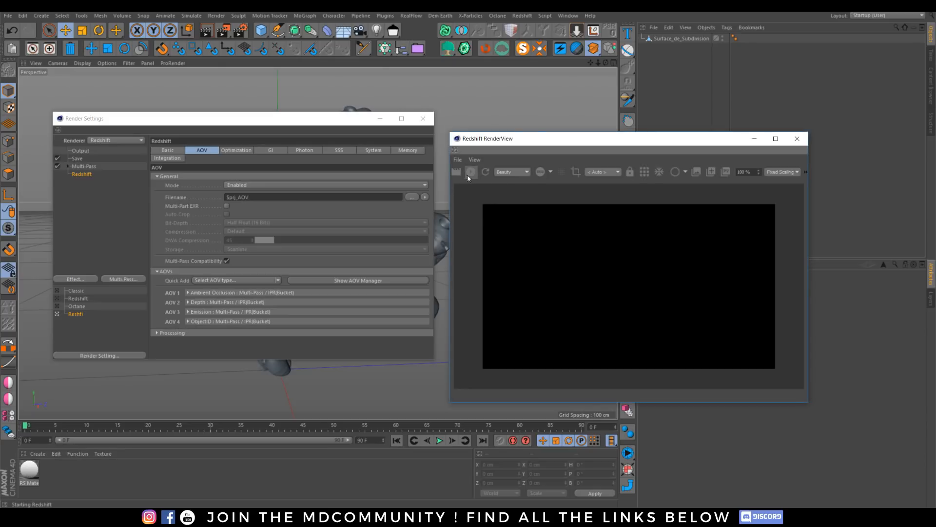
click(521, 172)
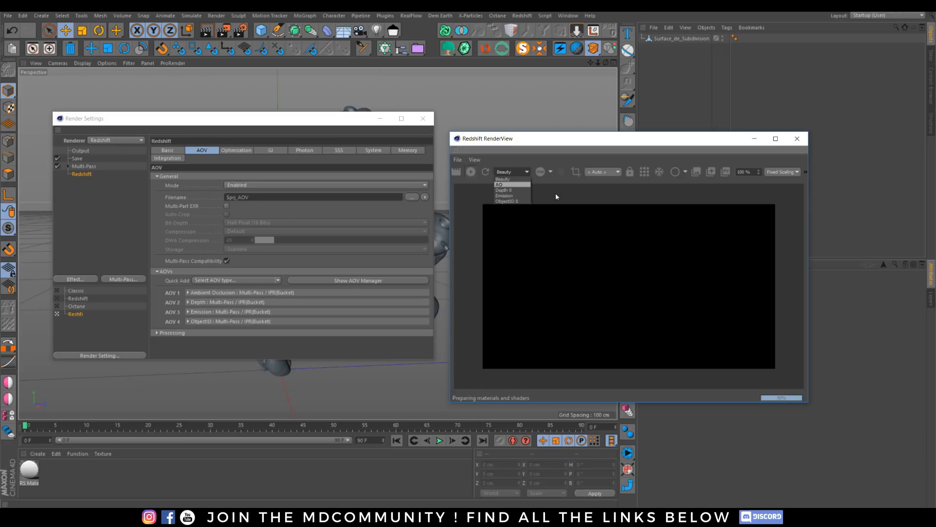
click(543, 206)
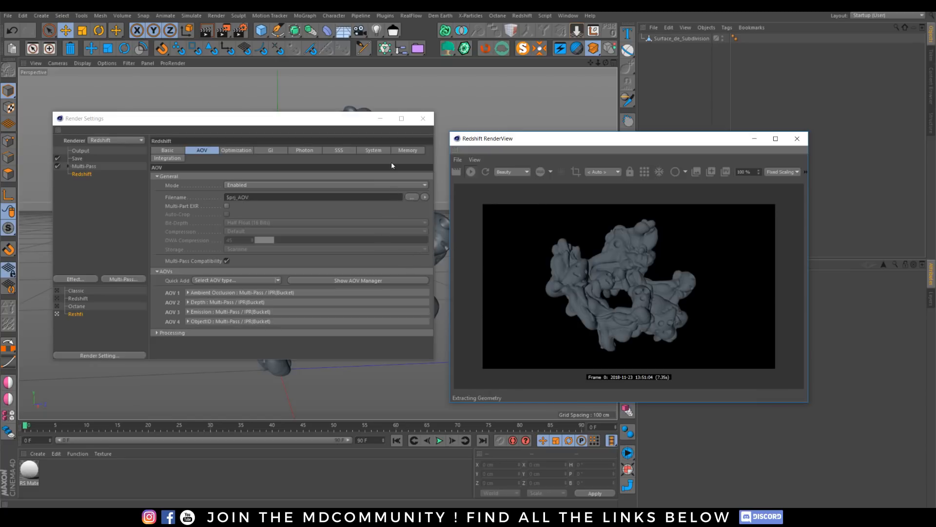
Step: Review the Optimization, GI, Photon, SSS, Memory and AOV pages again, ending on Redshift's basic render properties
click(234, 150)
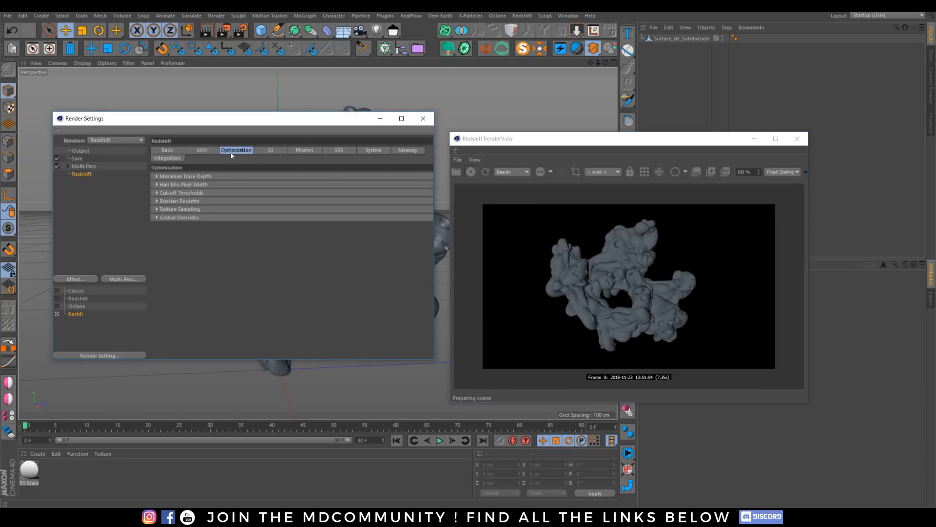
click(271, 150)
click(304, 150)
click(339, 150)
click(412, 150)
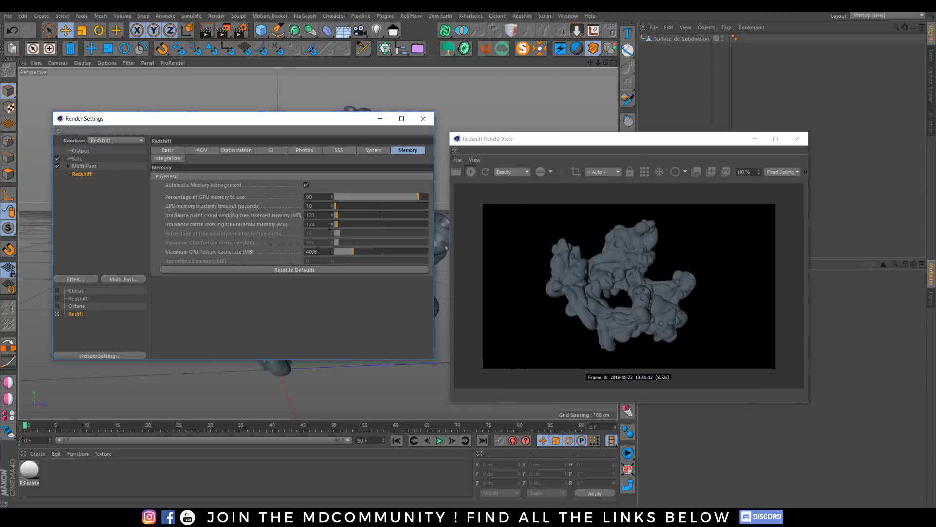
click(359, 152)
click(327, 153)
click(305, 150)
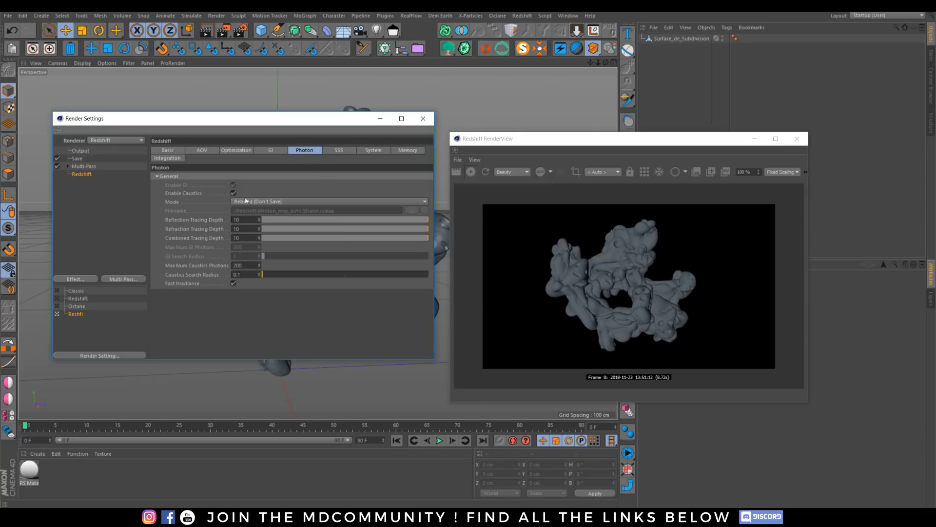
click(266, 150)
click(232, 151)
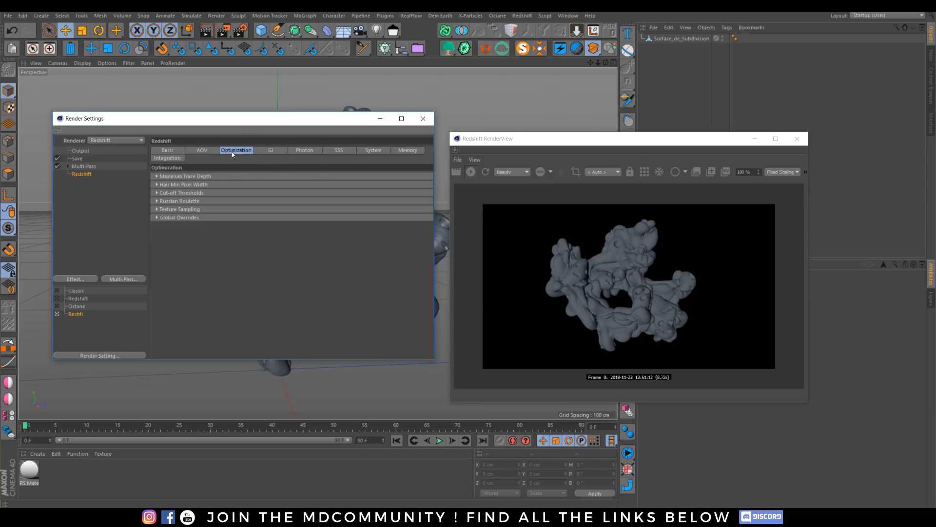
click(202, 151)
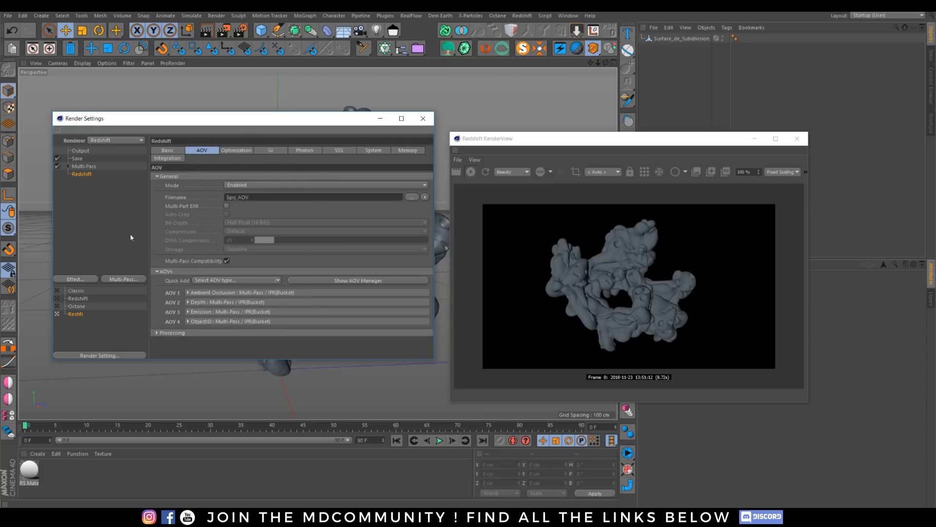
click(178, 151)
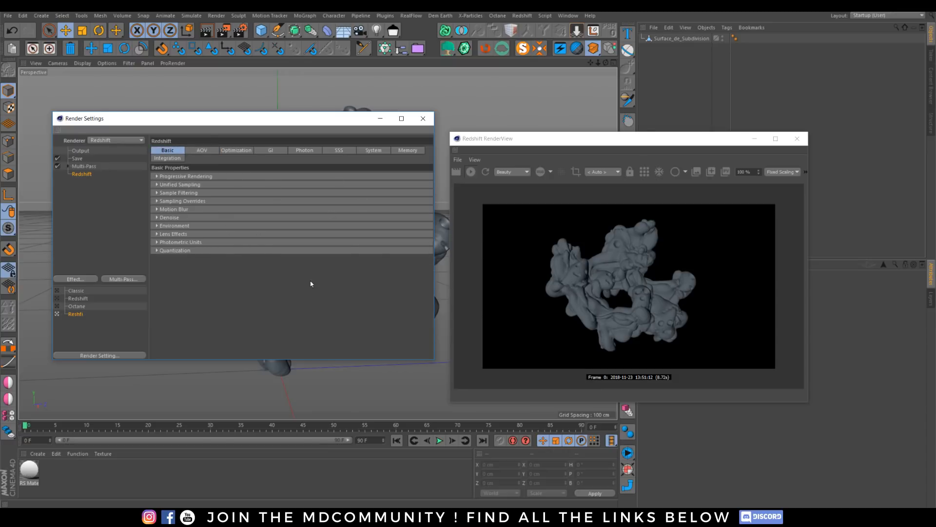
Step: Close the render settings, widen the RenderView so its whole toolbar fits, and move it over the viewport
click(422, 119)
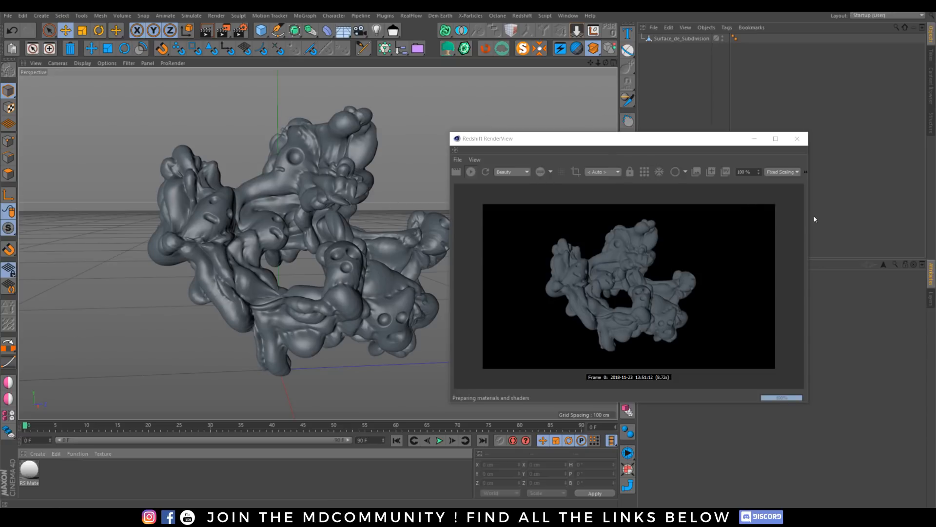
drag(808, 225, 847, 228)
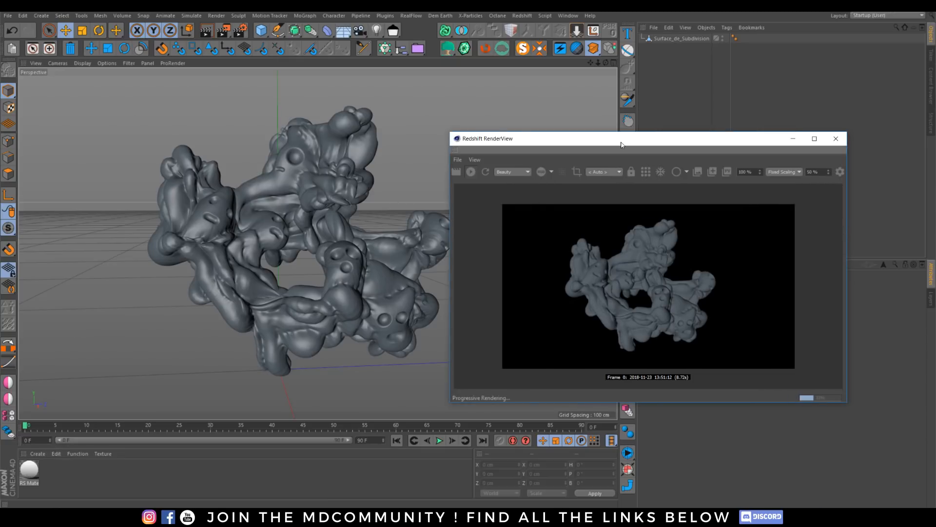
drag(624, 142, 433, 145)
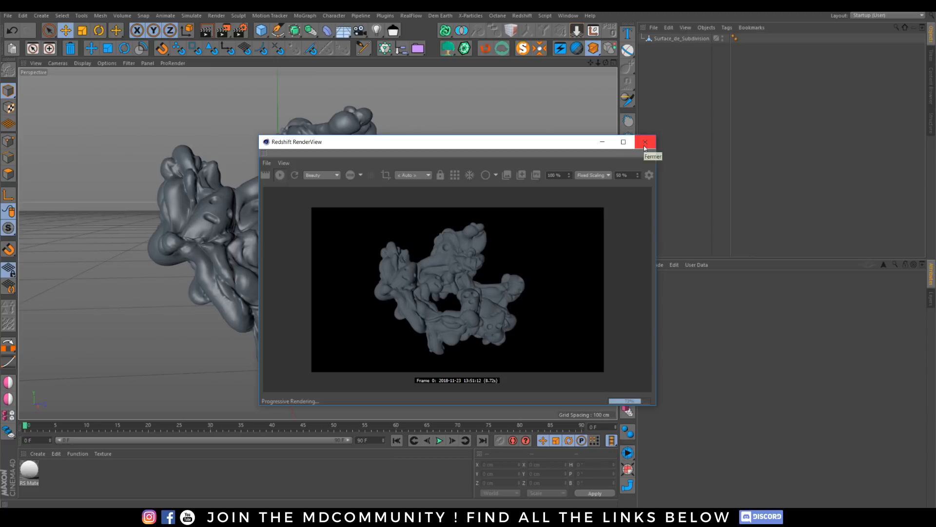
drag(499, 142, 501, 129)
Step: Examine the Redshift command for opening the RenderView, plus the view's file options, AOV pass list, display channel options and camera list
click(523, 15)
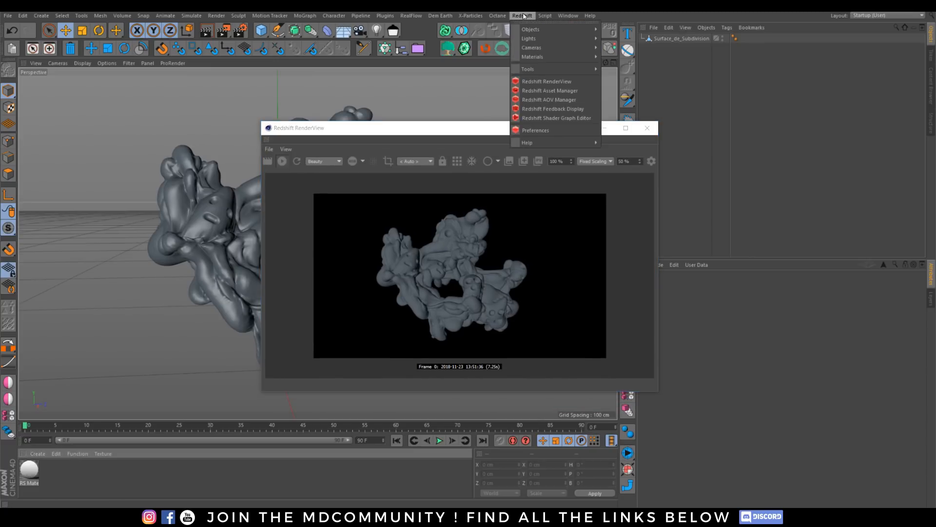
click(565, 86)
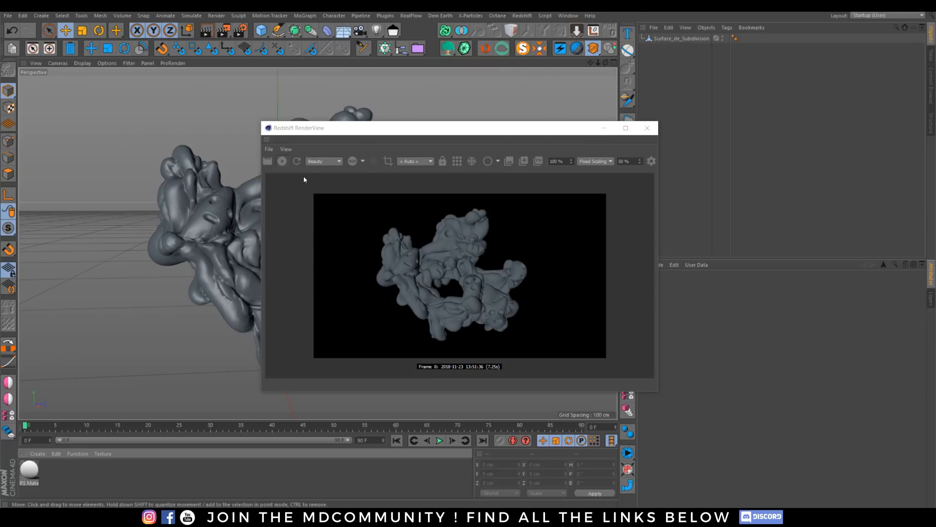
click(270, 149)
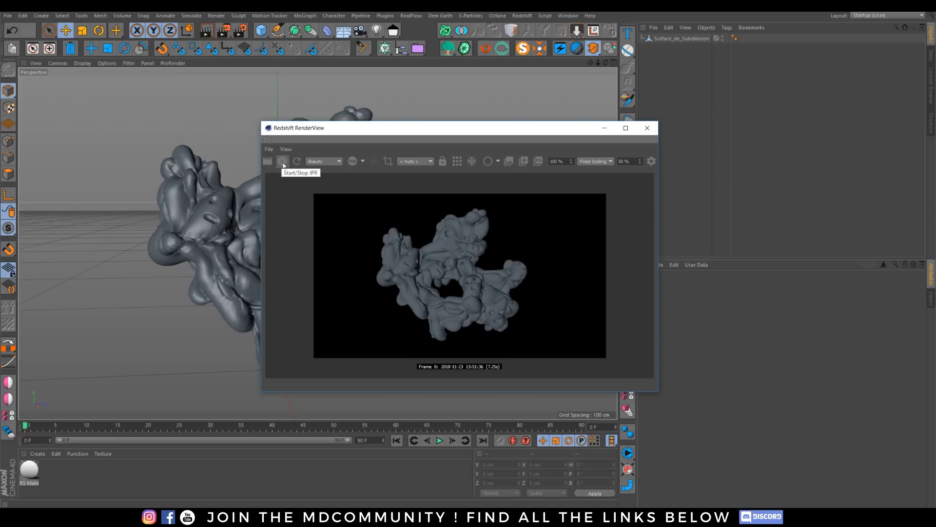
click(326, 162)
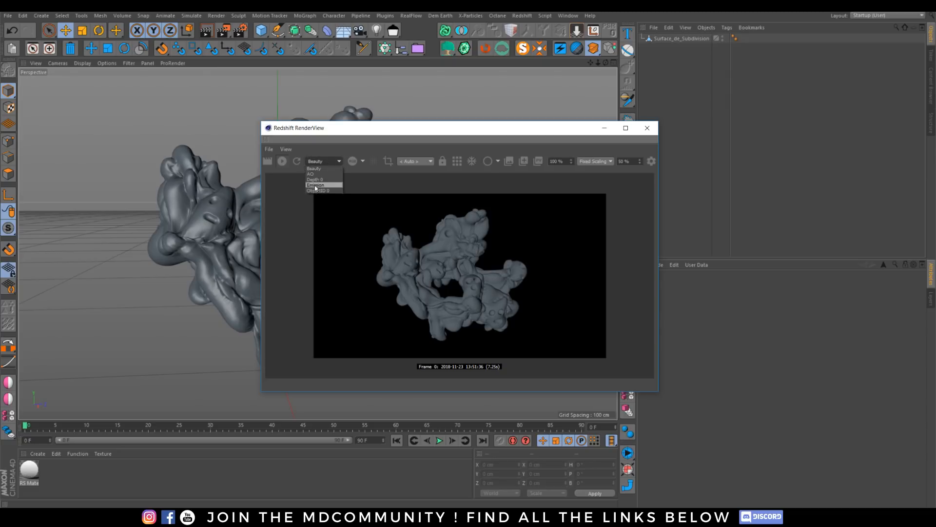
click(354, 161)
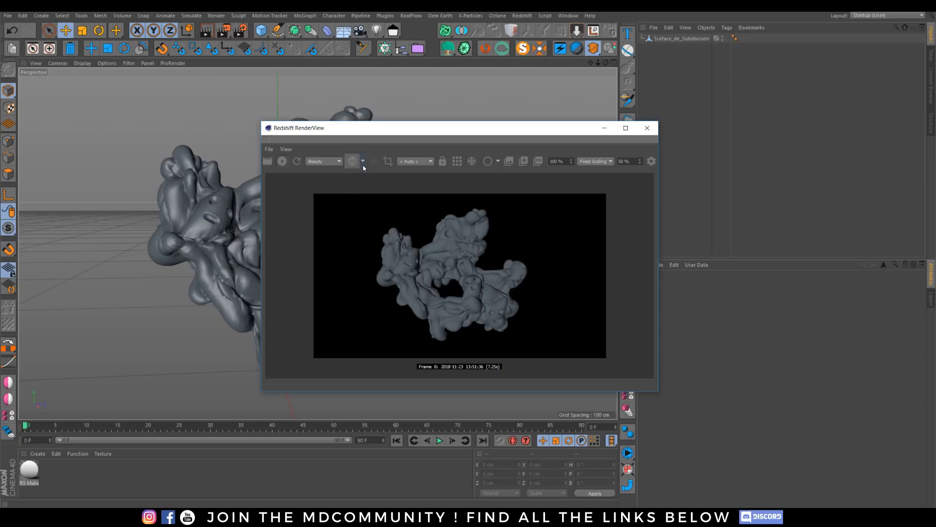
click(360, 162)
click(426, 184)
click(419, 162)
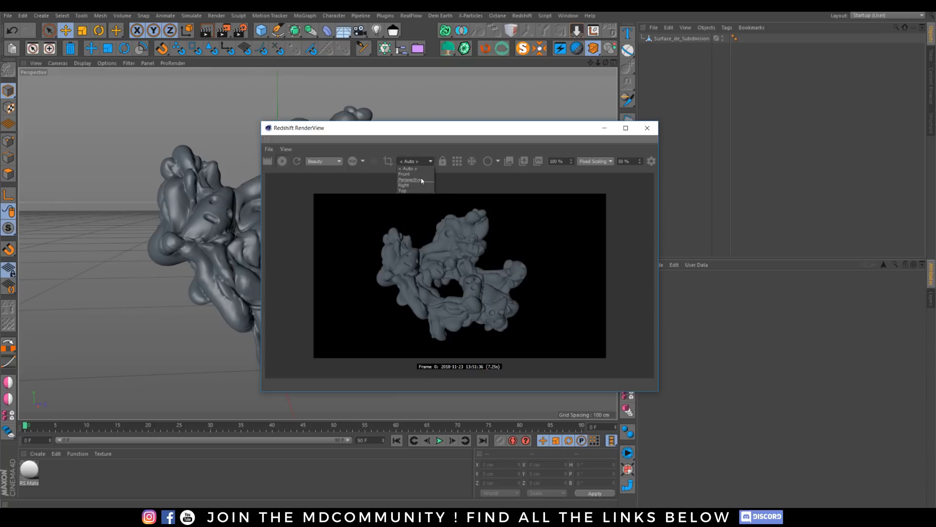
click(372, 181)
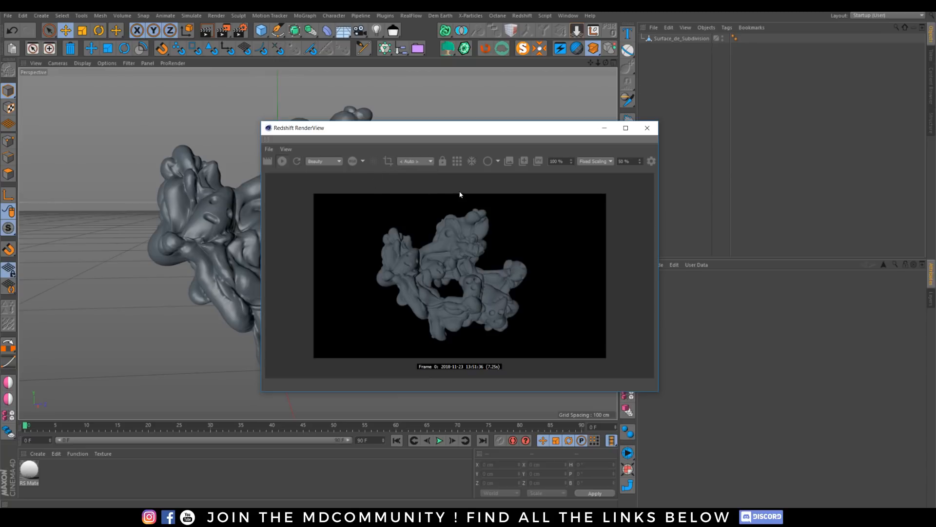
Step: Switch the RenderView to bucket rendering and examine the Progressive Rendering and Unified Sampling options in Redshift's basic render settings
click(457, 161)
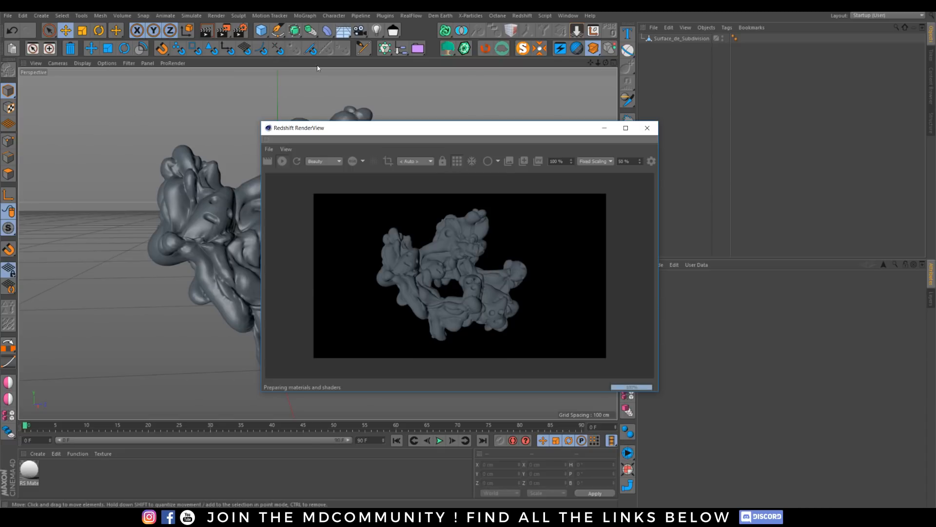
click(240, 31)
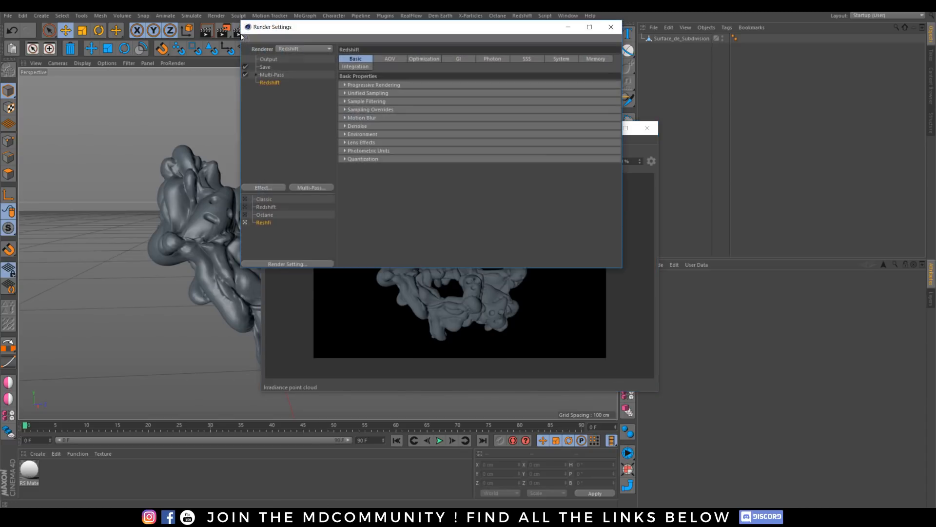
click(388, 60)
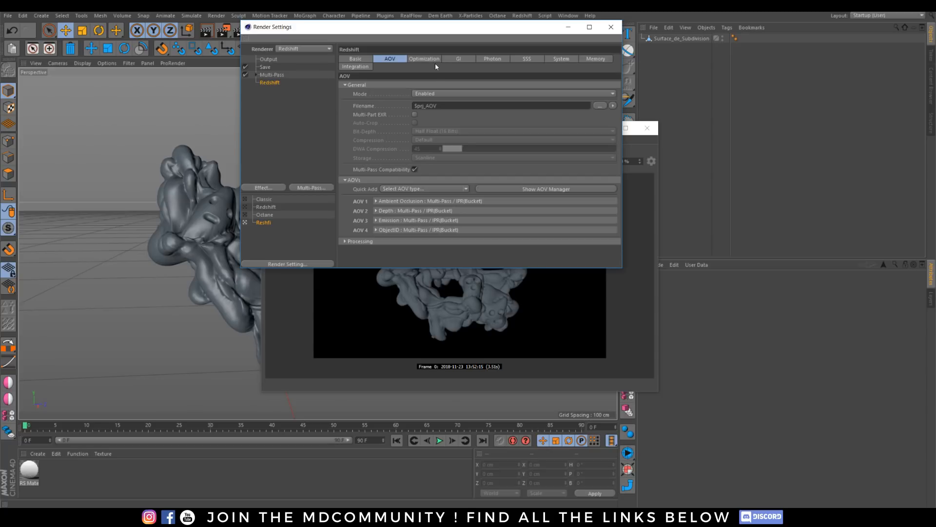
click(432, 59)
click(365, 58)
click(345, 86)
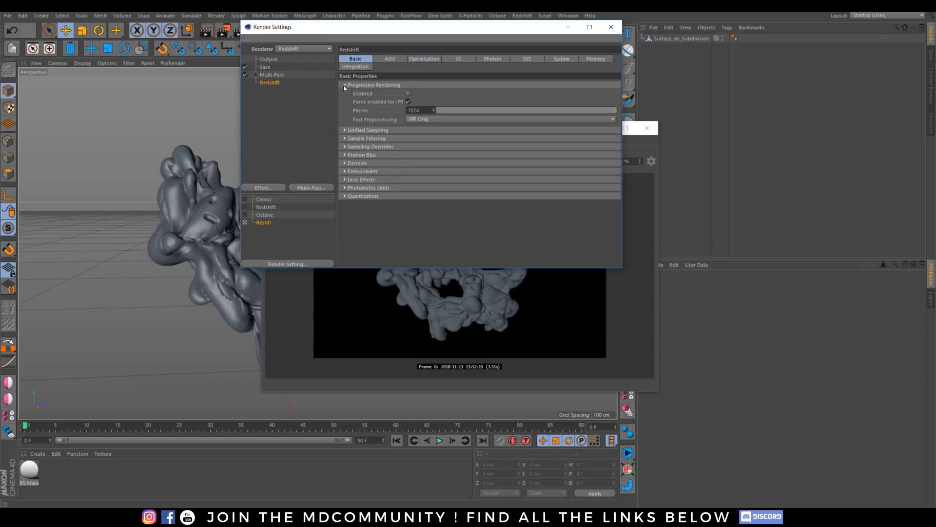
click(350, 130)
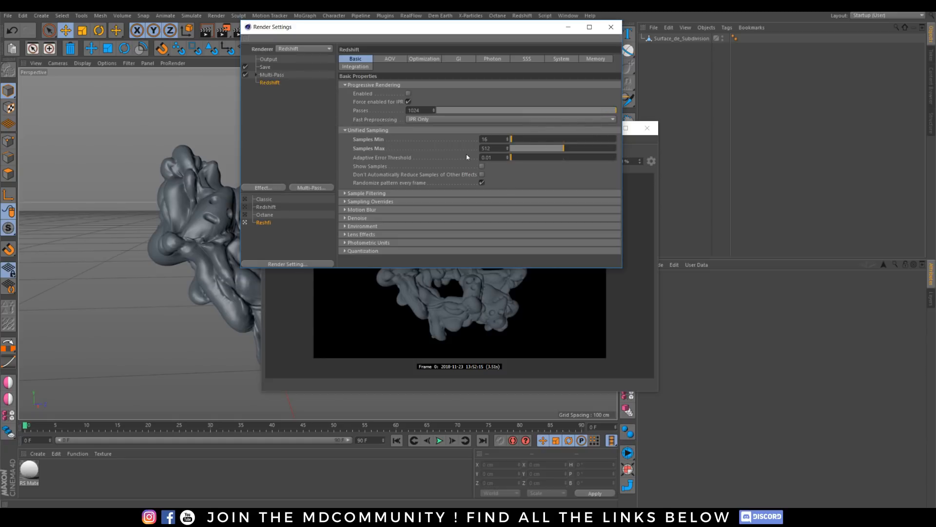
click(611, 27)
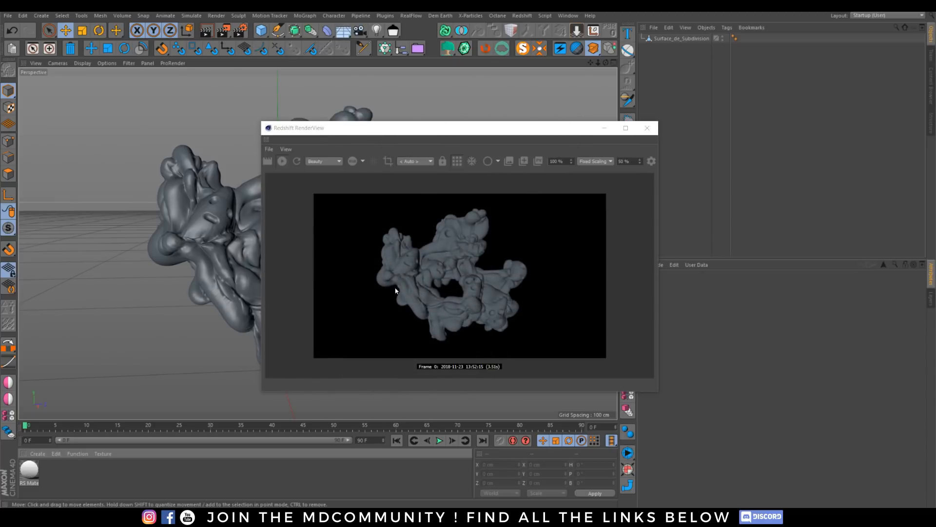
Step: Toggle bucket rendering again in the RenderView and check the available Regular, Clay and Samples render modes
click(456, 162)
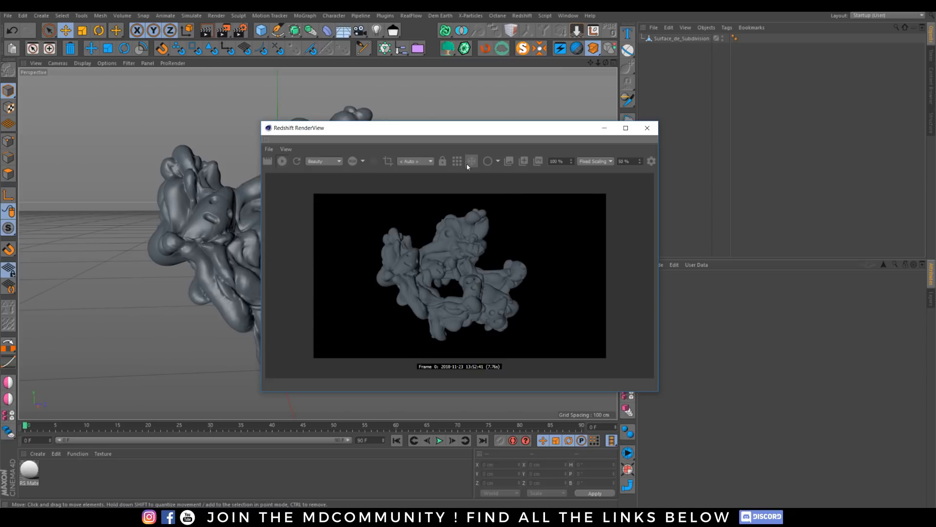
click(498, 162)
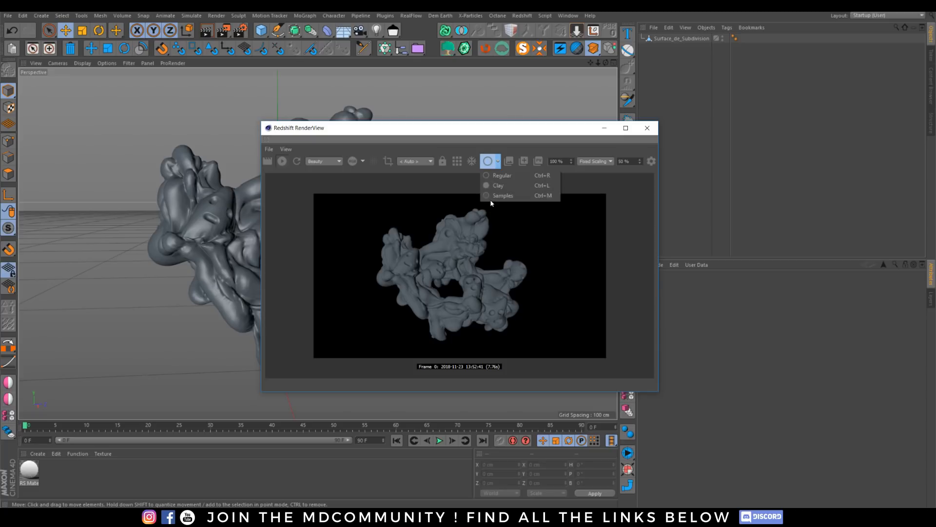
click(432, 184)
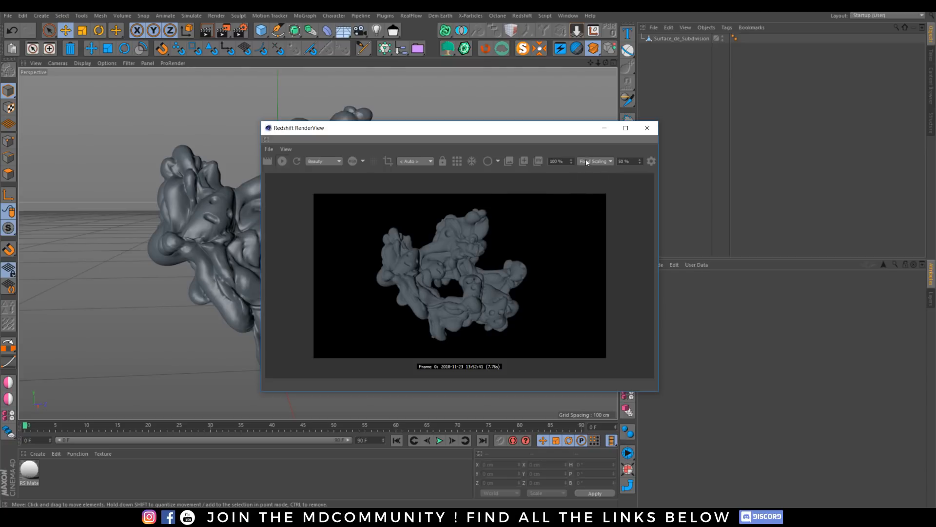
Step: Maximize the RenderView and try the Original Size and Fit Window scaling modes on the rendered image
click(625, 128)
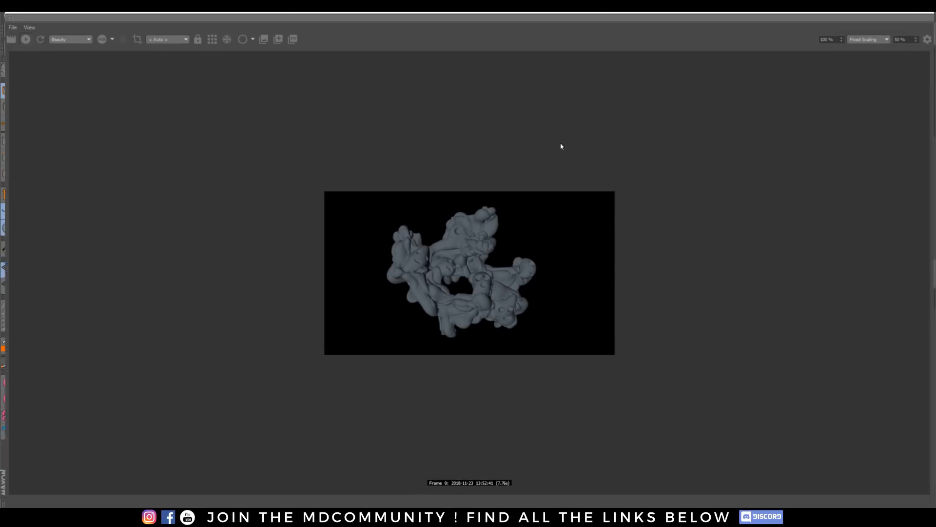
click(866, 39)
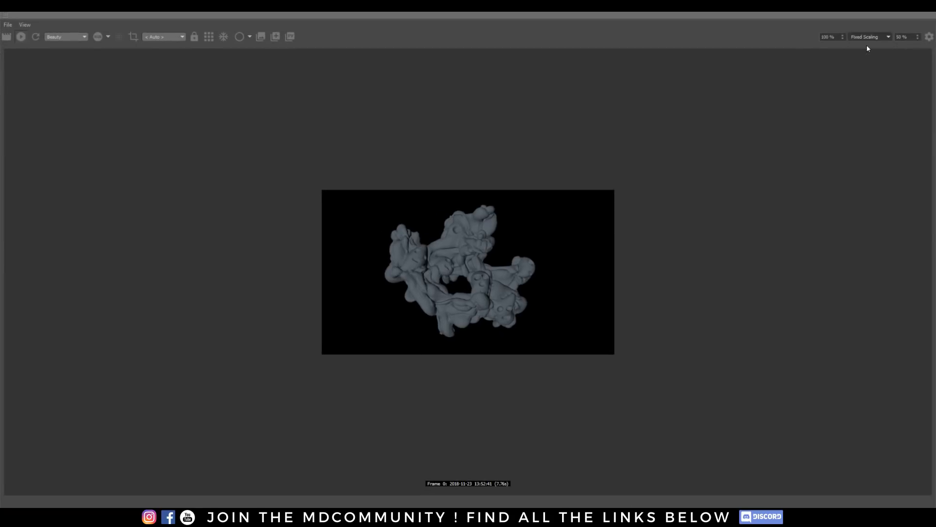
click(867, 46)
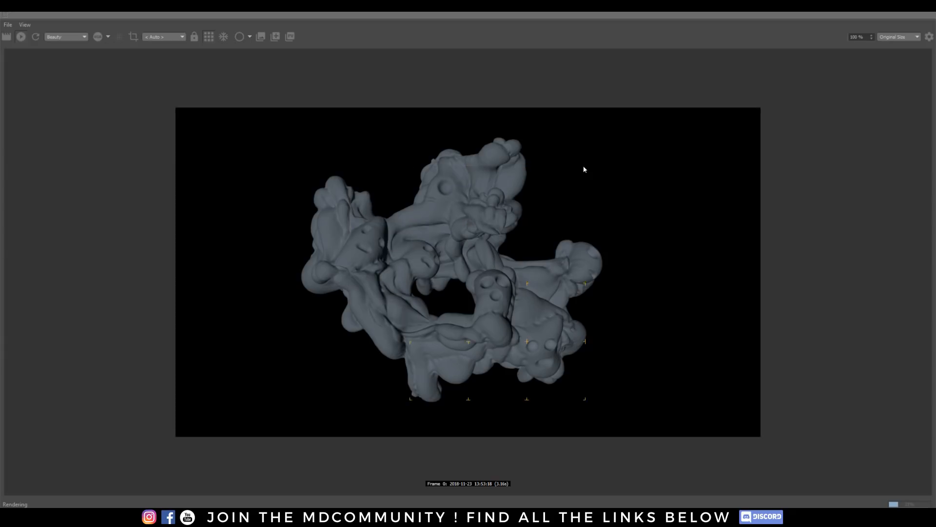
click(893, 39)
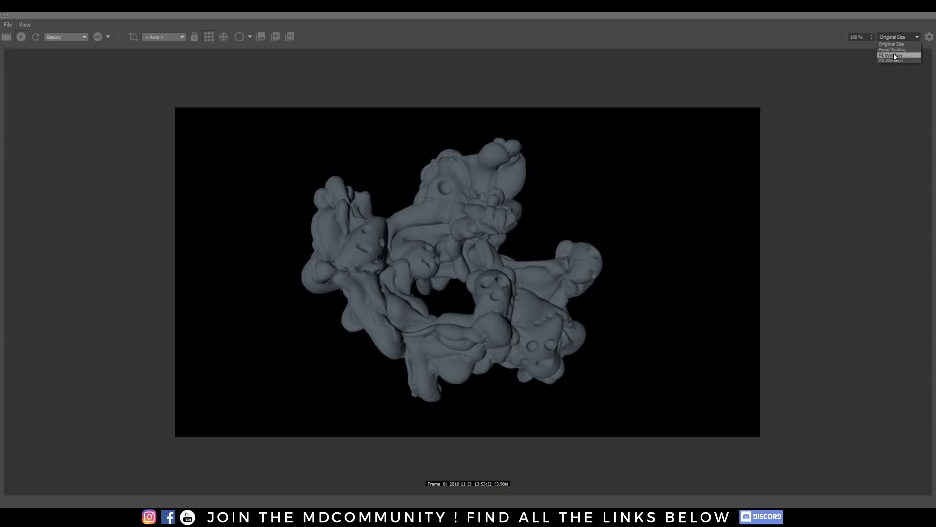
click(893, 53)
Step: Restore the RenderView to a floating window, set Fixed Scaling at 50%, and widen it so the whole toolbar fits
drag(273, 16, 168, 42)
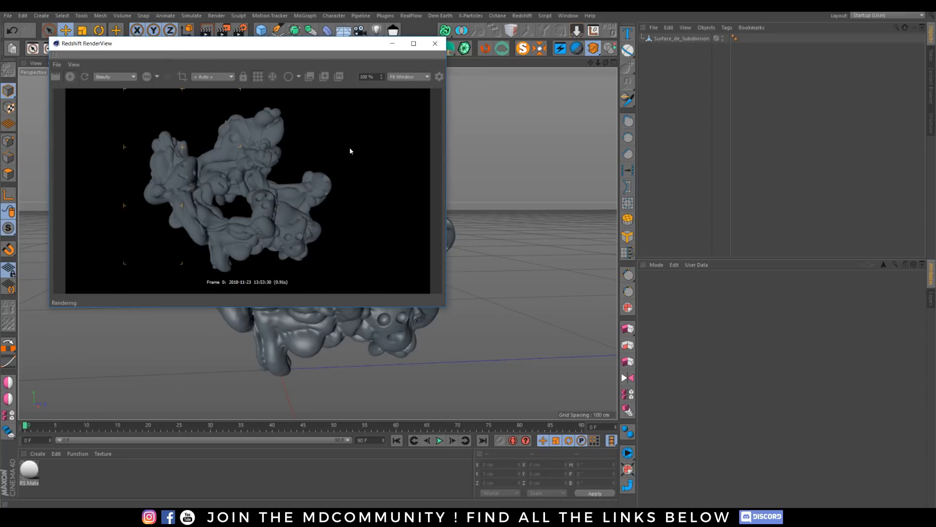
drag(444, 38, 417, 59)
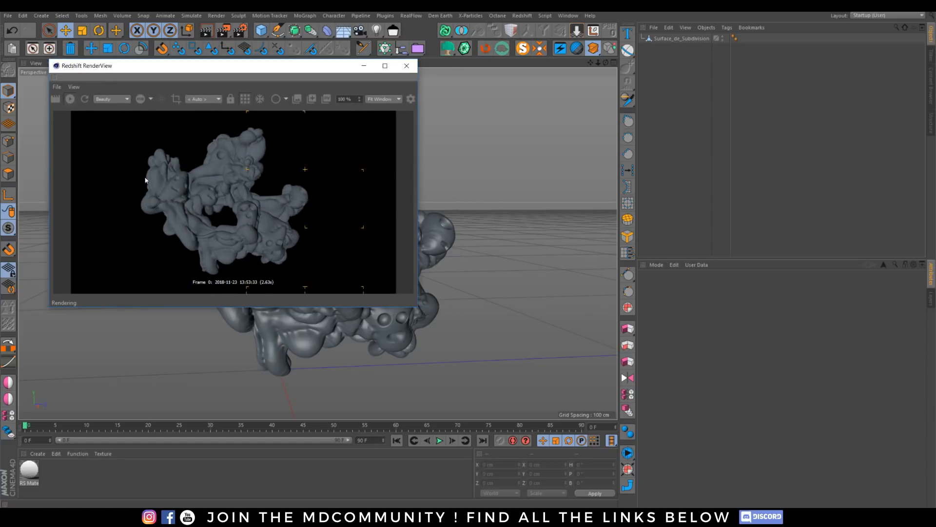
click(384, 112)
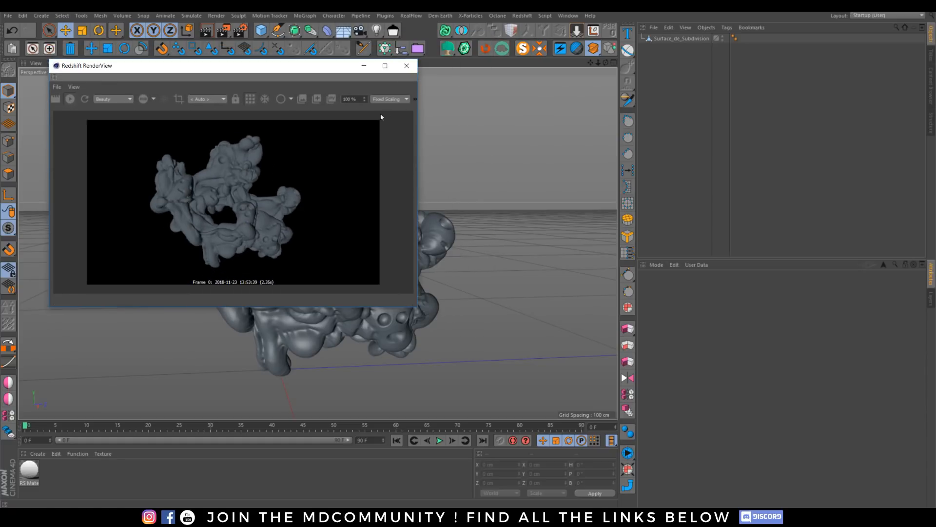
drag(419, 119, 502, 119)
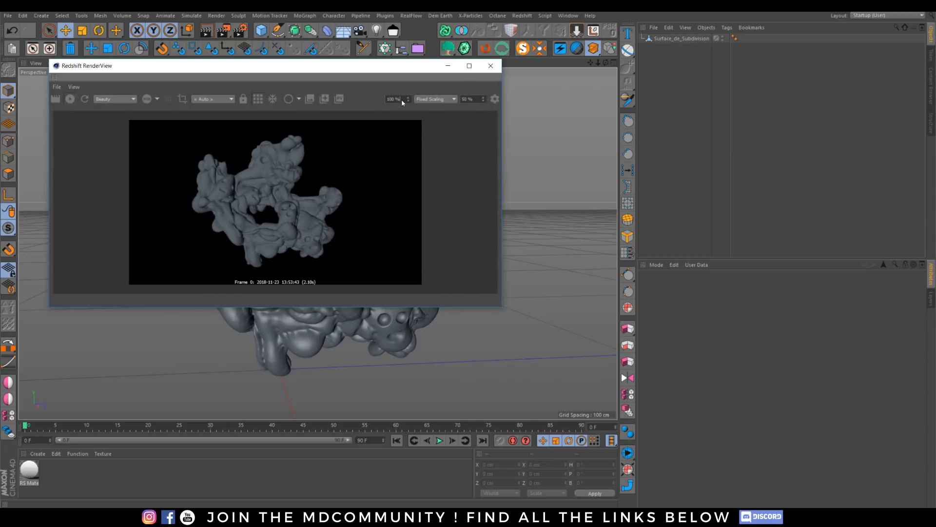
click(476, 99)
drag(157, 69, 215, 95)
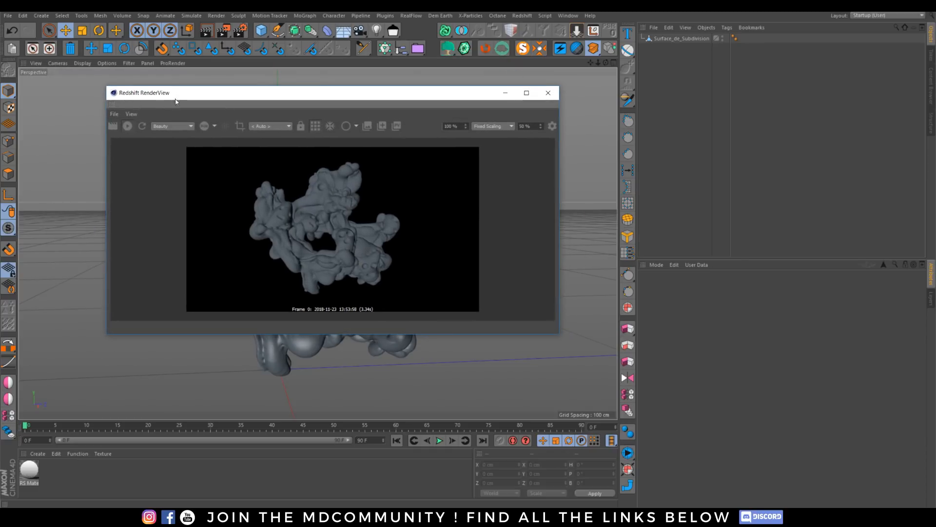
Step: Keep the image on Fixed Scaling, switch to progressive rendering, and place the taller RenderView beside the model
click(493, 126)
click(495, 140)
click(320, 129)
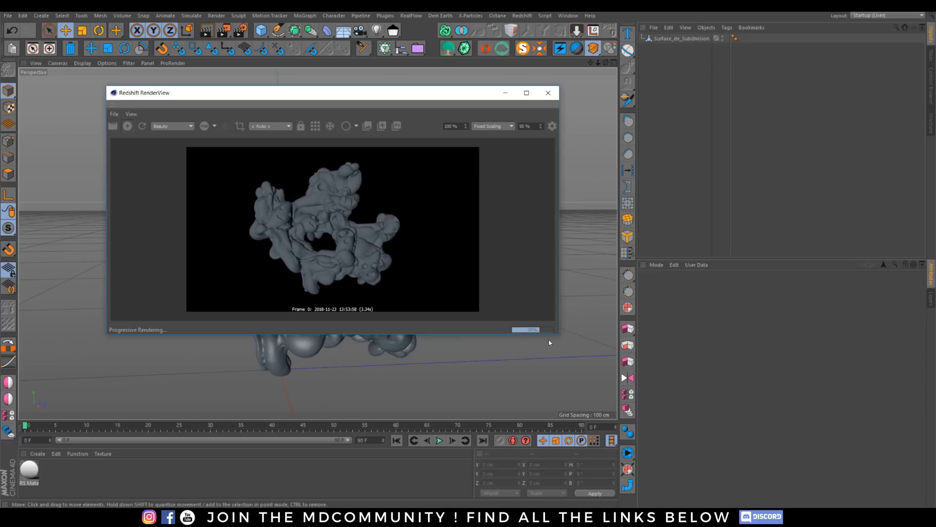
drag(548, 334, 548, 385)
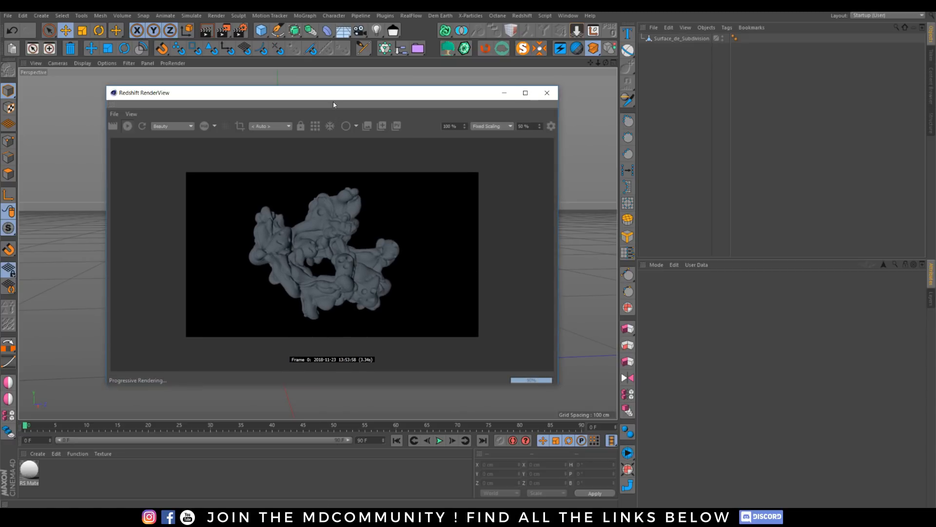
drag(333, 95, 590, 89)
Step: Reframe the model closer and at a slightly different angle to test the live render update, and move the RenderView back over the viewport
scroll(336, 205, up, 3)
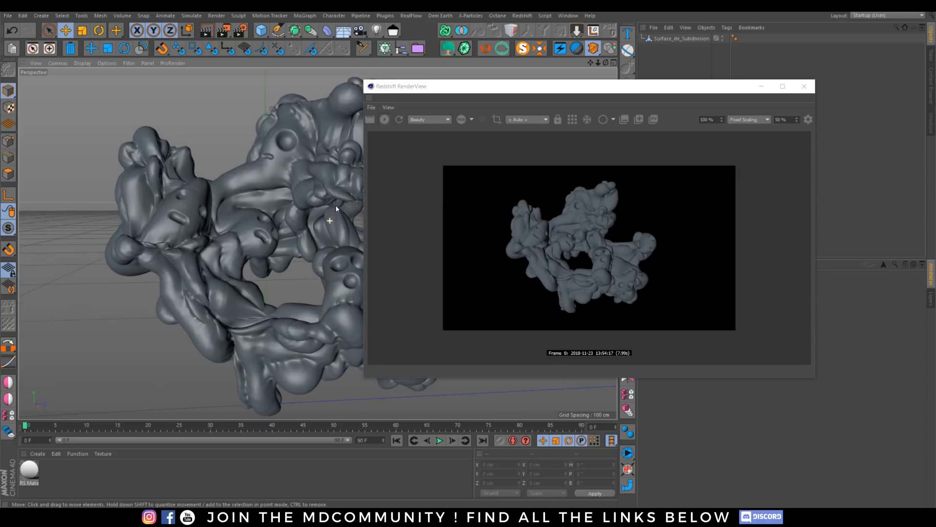
alt+middle_drag(335, 205, 314, 202)
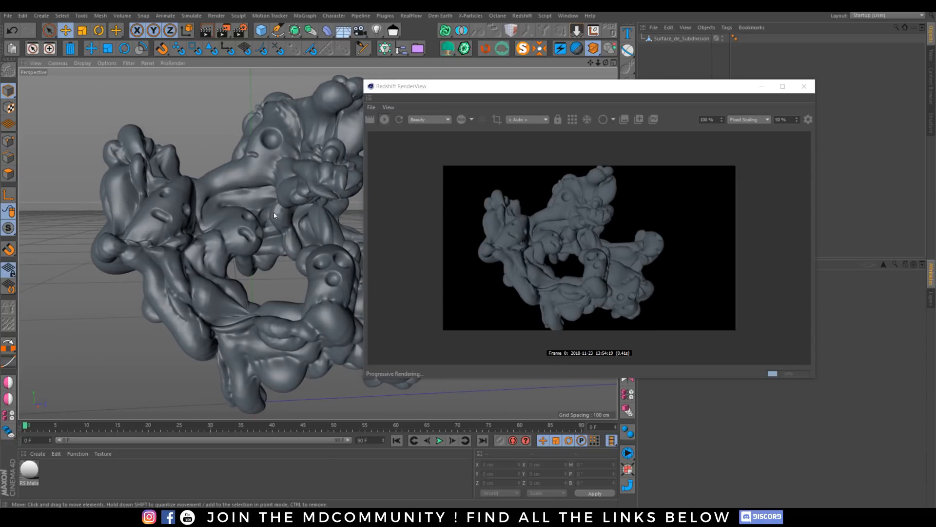
alt+drag(271, 212, 279, 210)
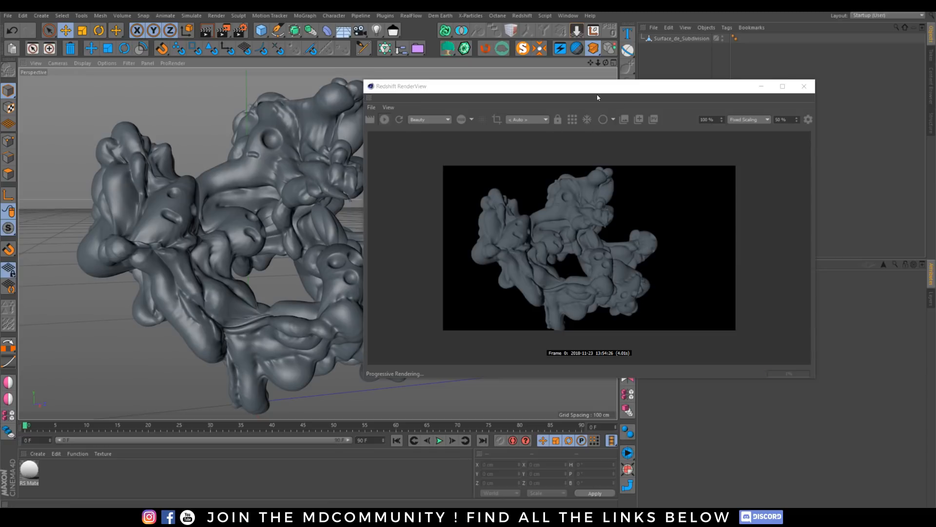
drag(568, 89, 375, 109)
Step: Examine Redshift's object, material and light commands and compare them with Cinema 4D's standard lights
click(521, 16)
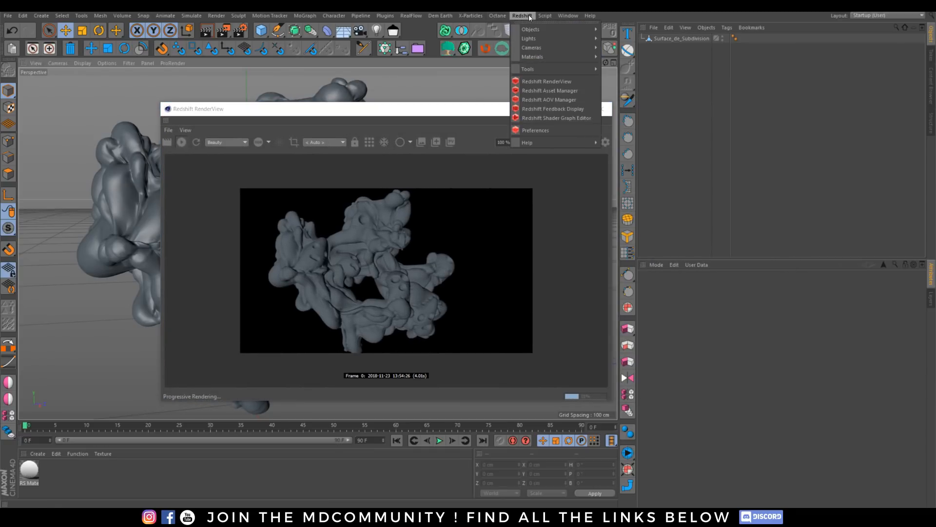
mouse_move(559, 28)
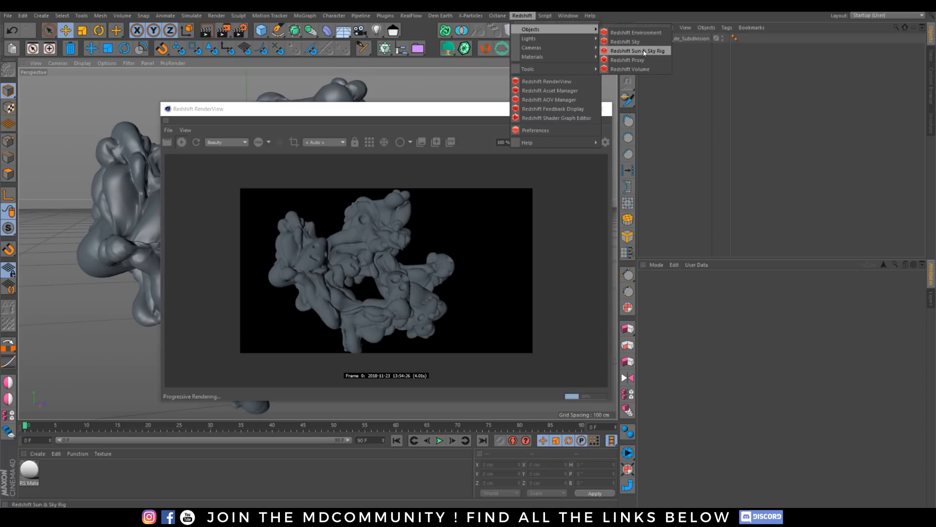
click(376, 30)
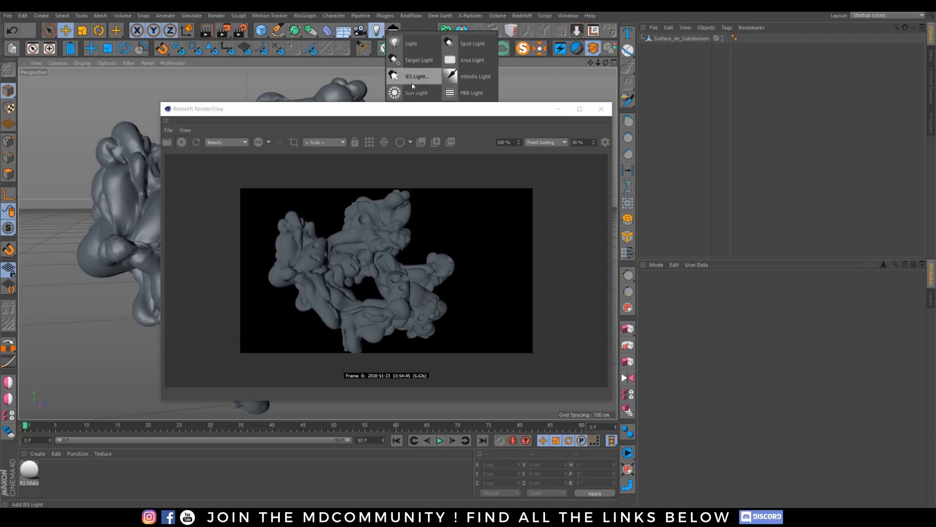
click(522, 16)
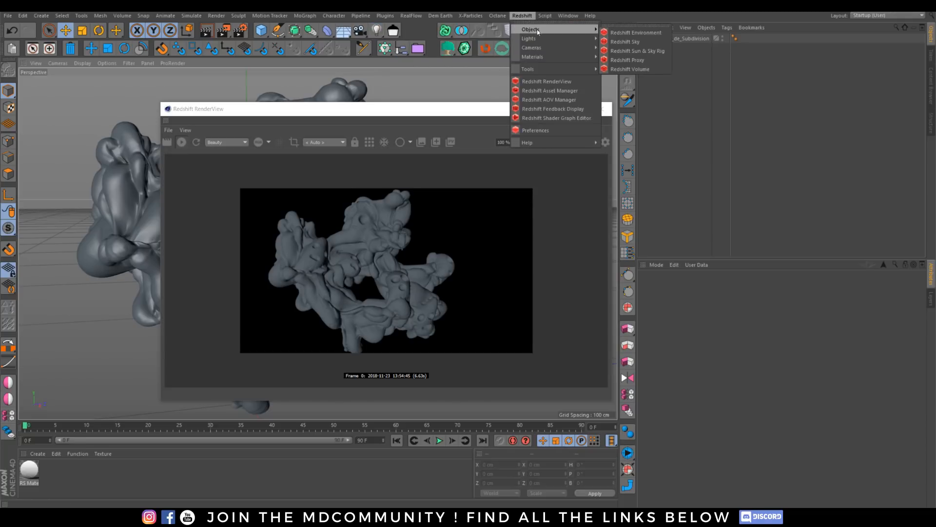
click(642, 60)
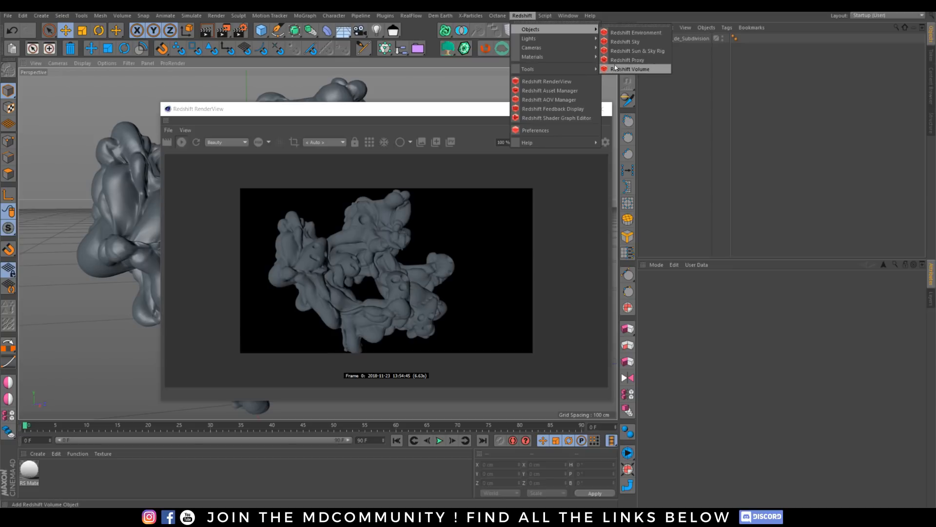
mouse_move(591, 38)
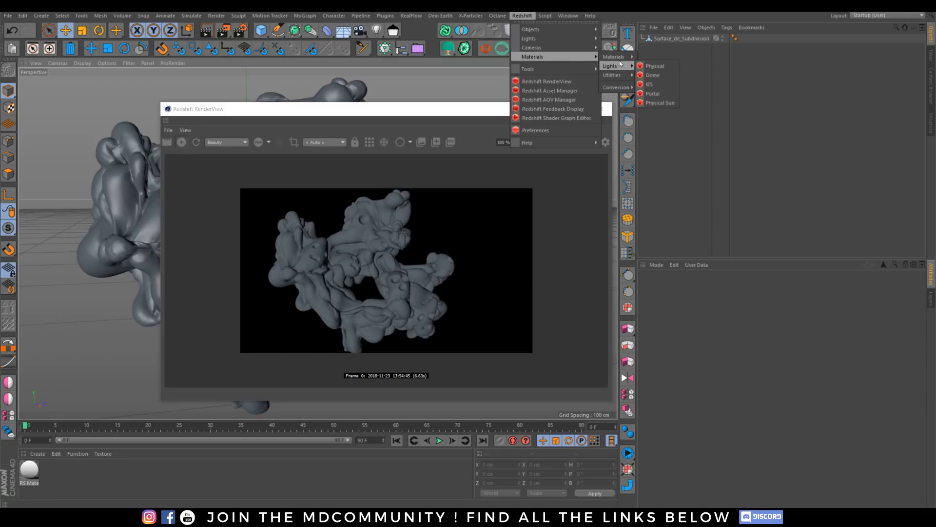
mouse_move(615, 77)
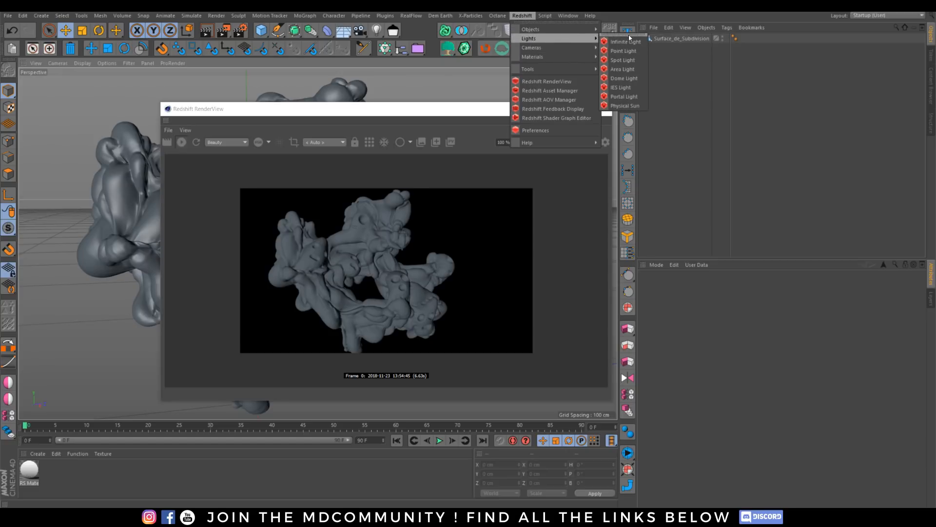
Step: Add a Redshift Dome Light to the scene, attach an HDRI Link tag to it, and show the light's general properties
click(624, 78)
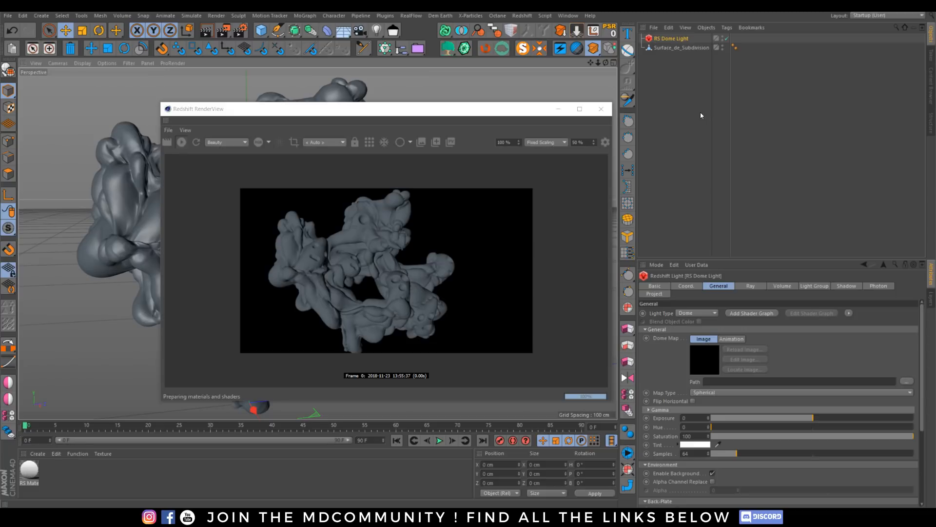
click(341, 32)
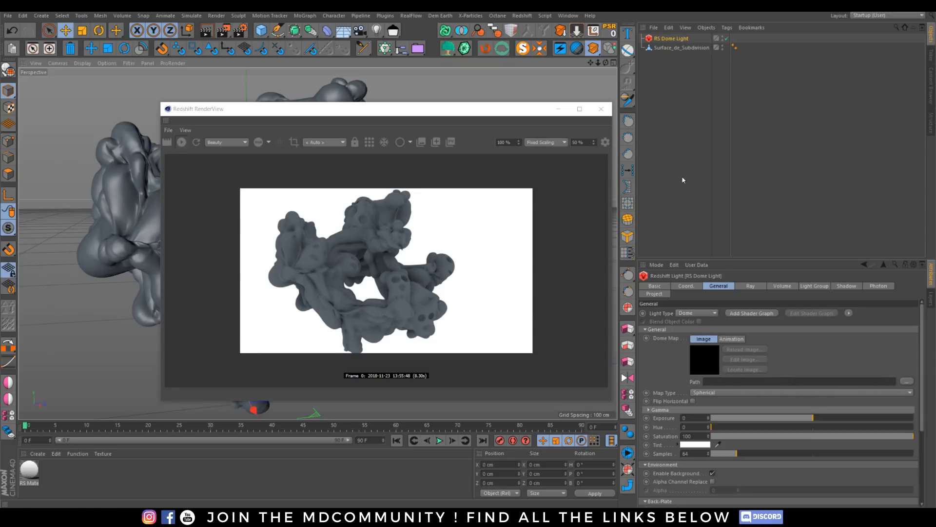
right_click(669, 39)
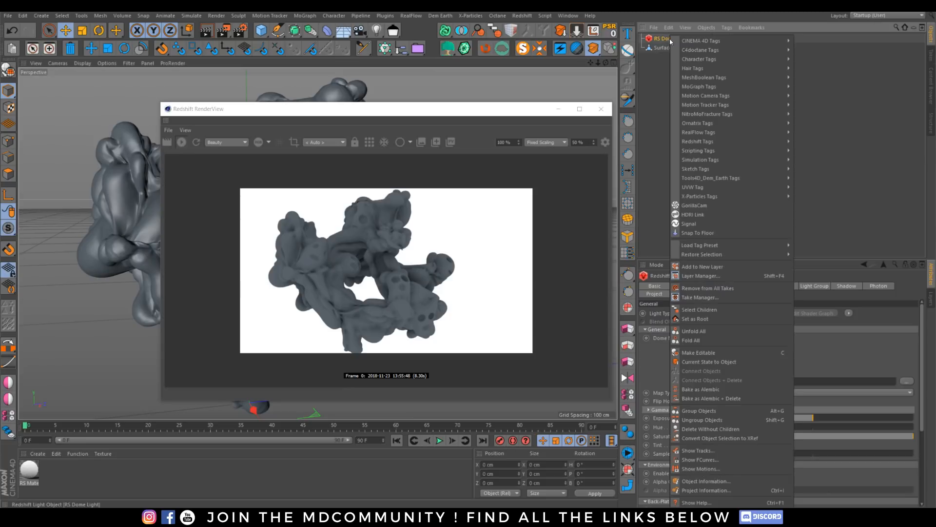
click(689, 215)
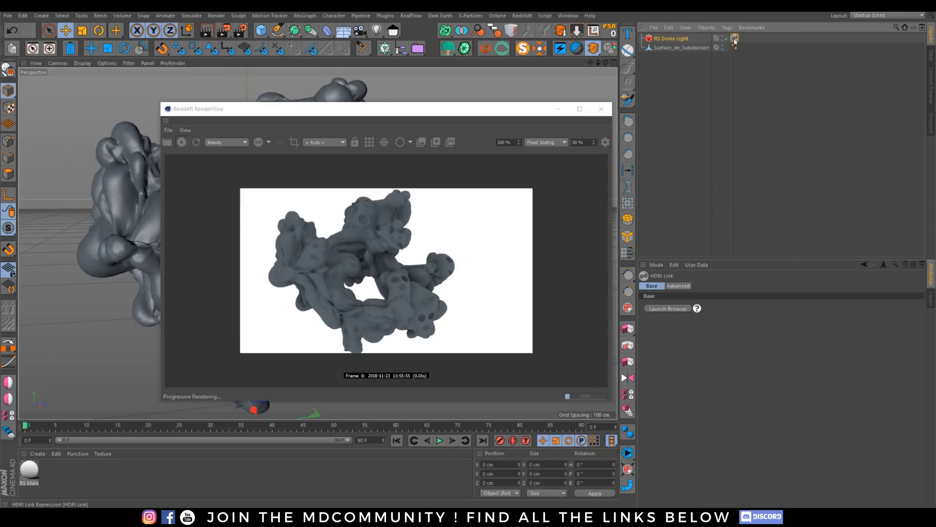
click(674, 42)
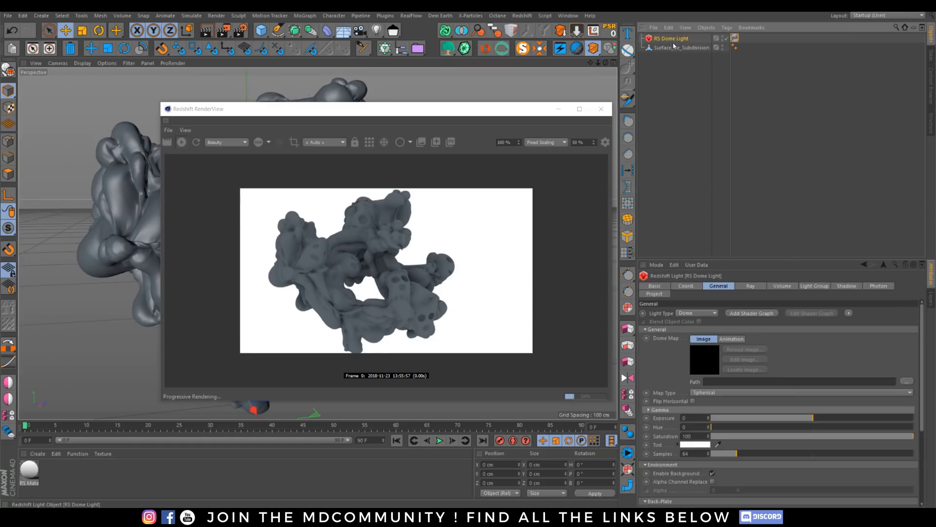
Step: Link the Dome Light's Dome Map to its HDRI Link tag and view the Studio Basics pack in the HDRI browser
click(666, 337)
drag(739, 41, 736, 38)
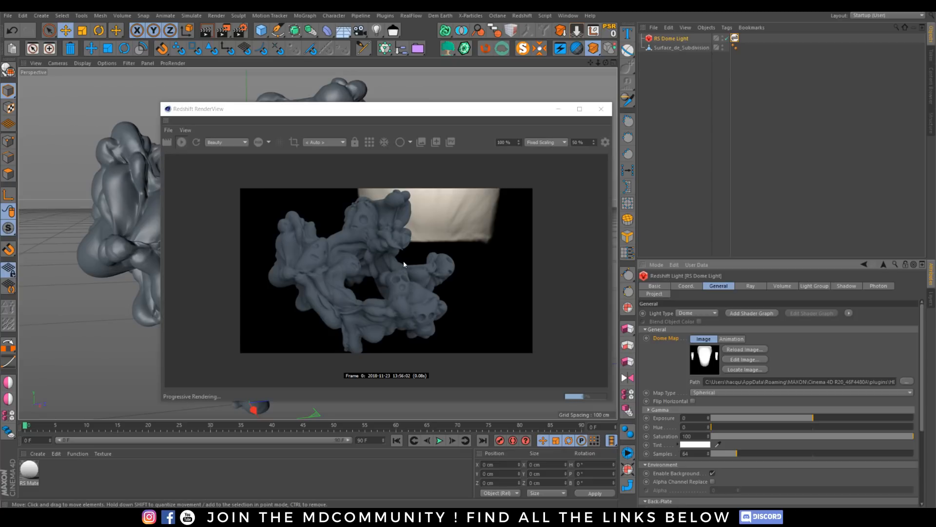
click(735, 39)
click(678, 310)
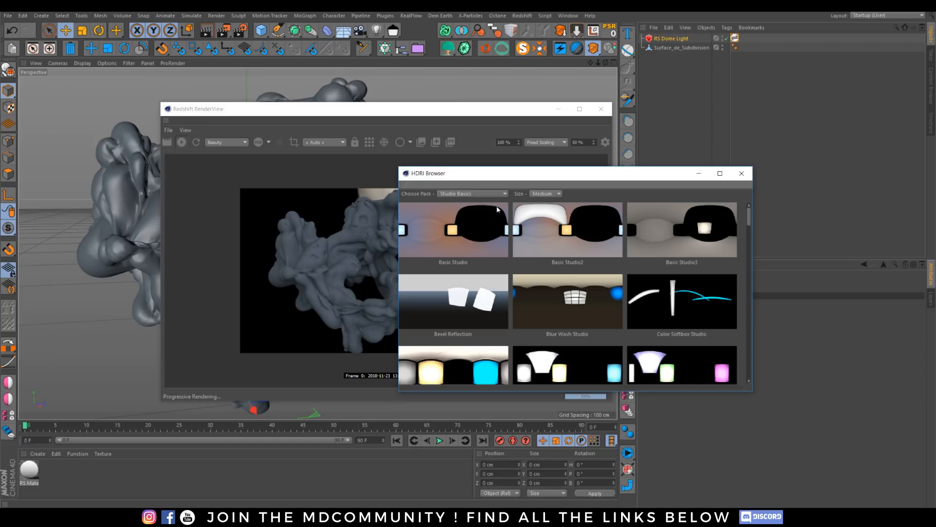
click(741, 173)
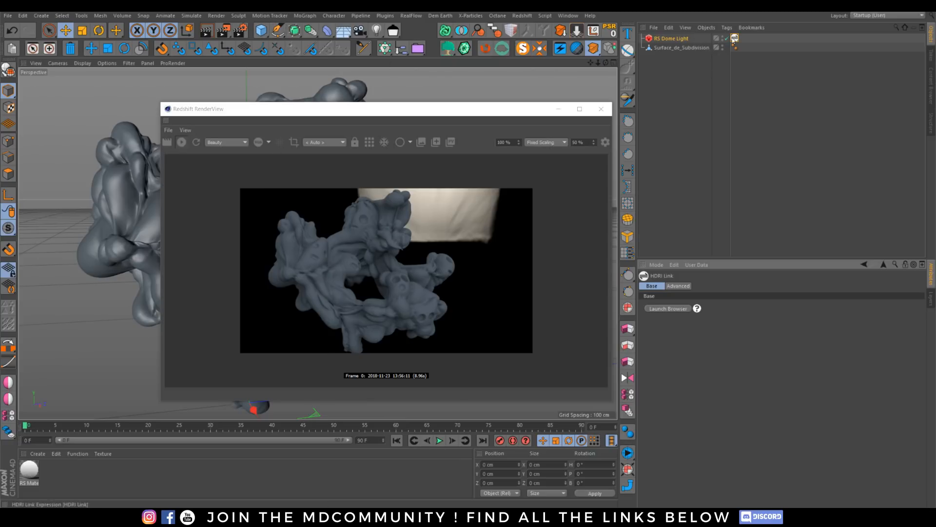
Step: Set the Dome Light's exposure to 0.5 and enable its Back-Plate to hide the HDRI in the background
click(672, 39)
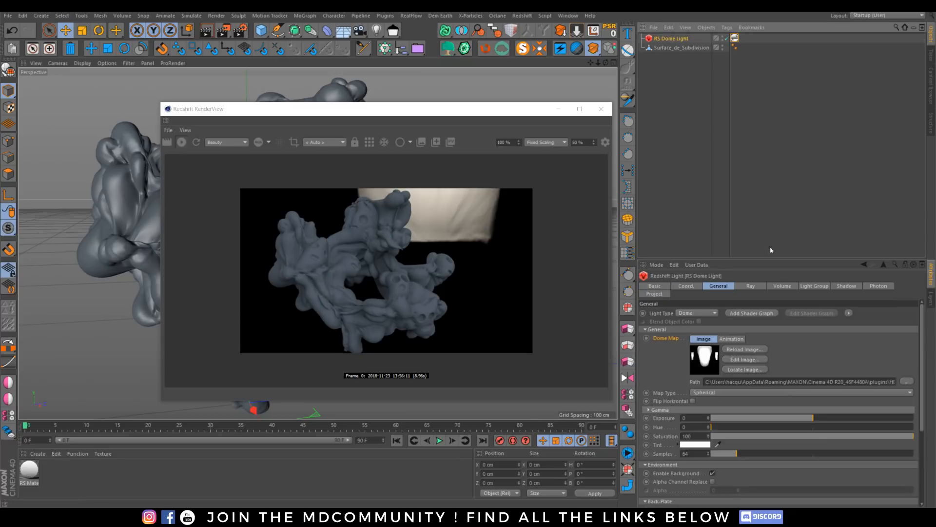
scroll(697, 329, down, 4)
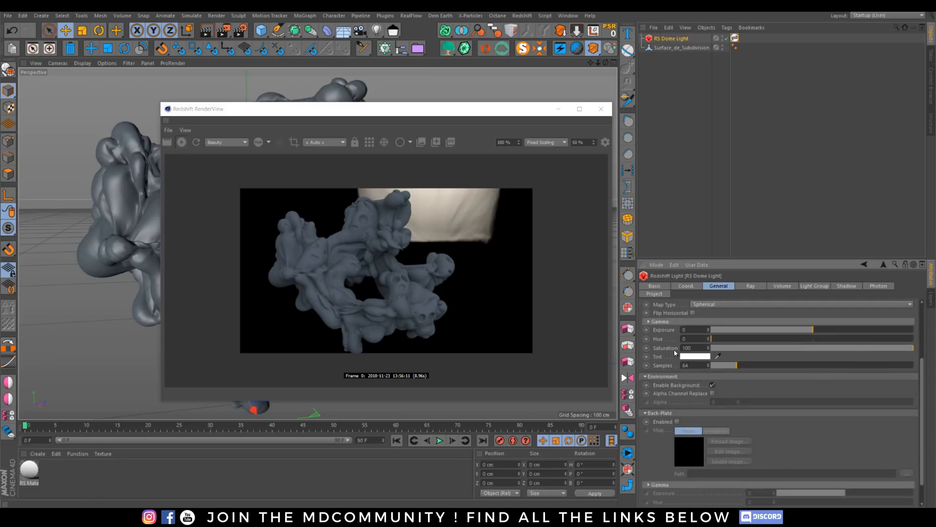
click(696, 329)
text(0.5)
key(Return)
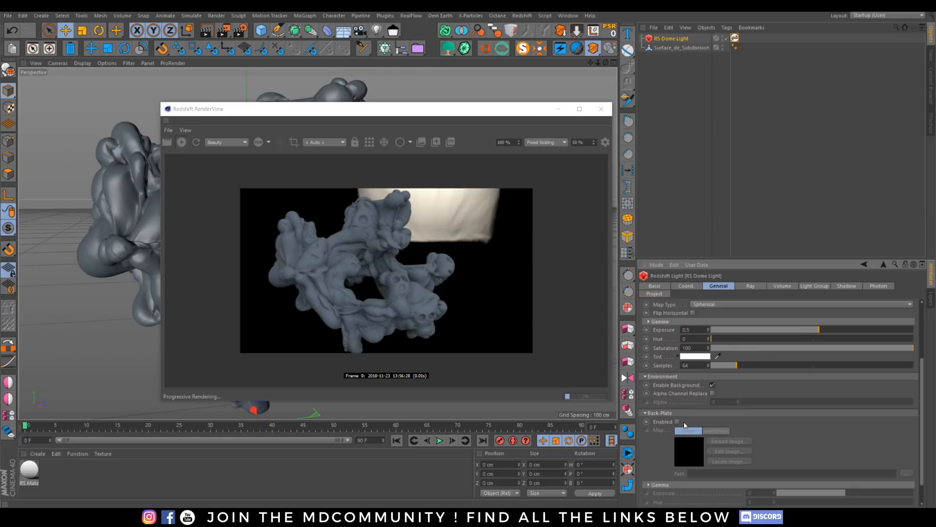
click(676, 421)
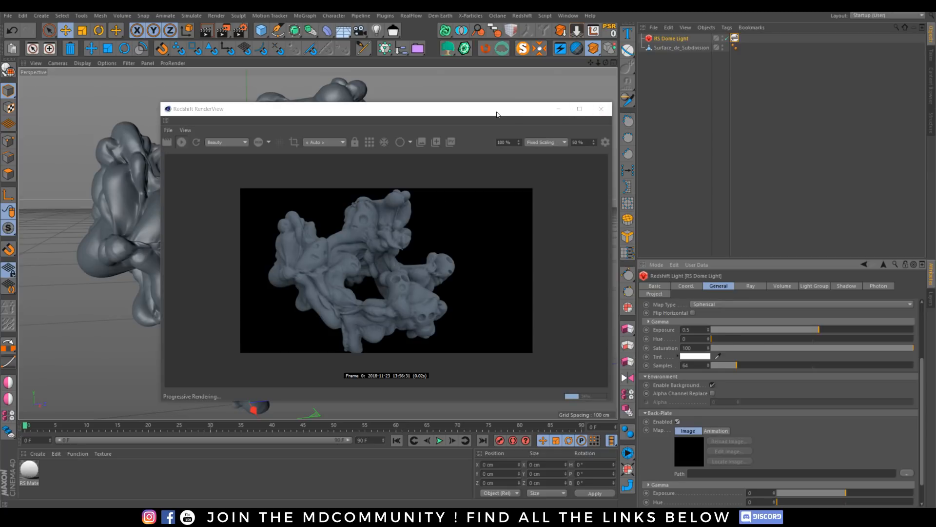
Step: Create a new Redshift Material and apply it to the model, with the RenderView moved clear of the model
drag(373, 109, 529, 80)
mouse_move(529, 215)
mouse_down()
mouse_move(536, 213)
mouse_move(521, 217)
mouse_up()
alt+middle_drag(227, 216, 272, 214)
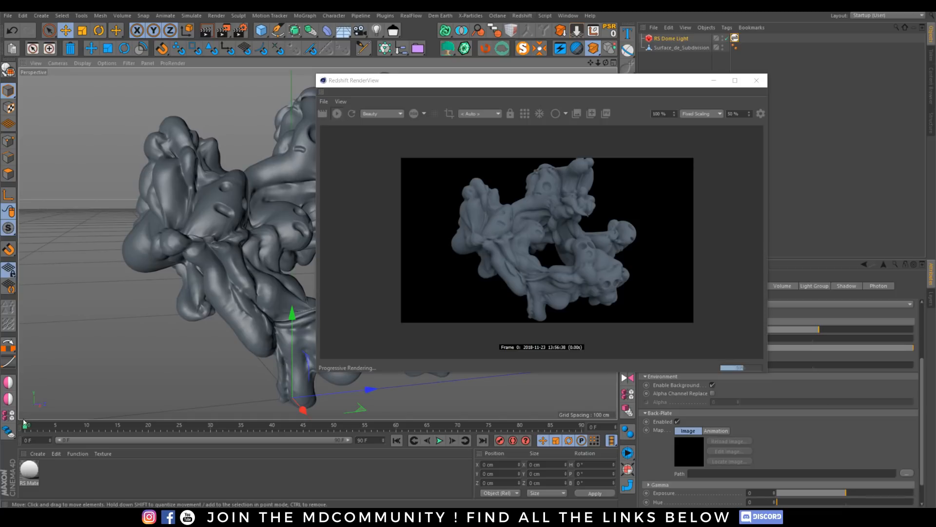
click(33, 455)
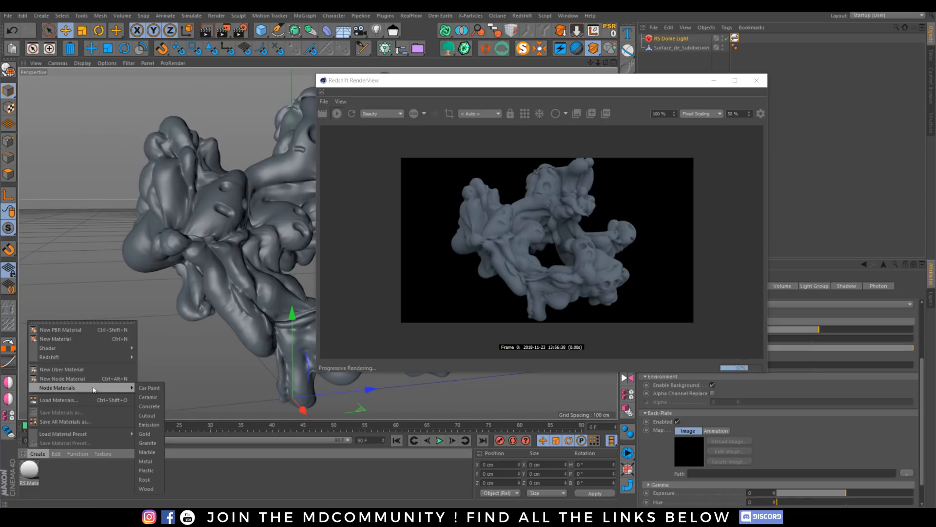
mouse_move(131, 359)
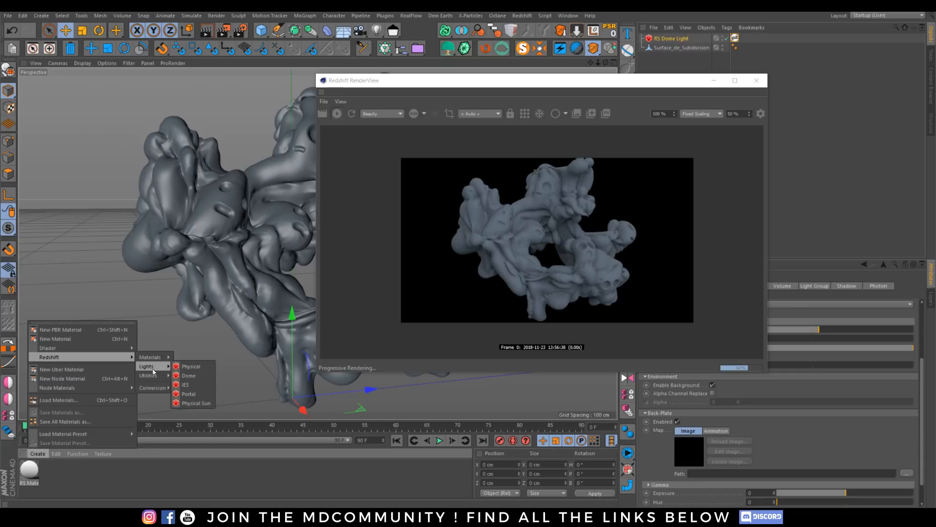
mouse_move(154, 376)
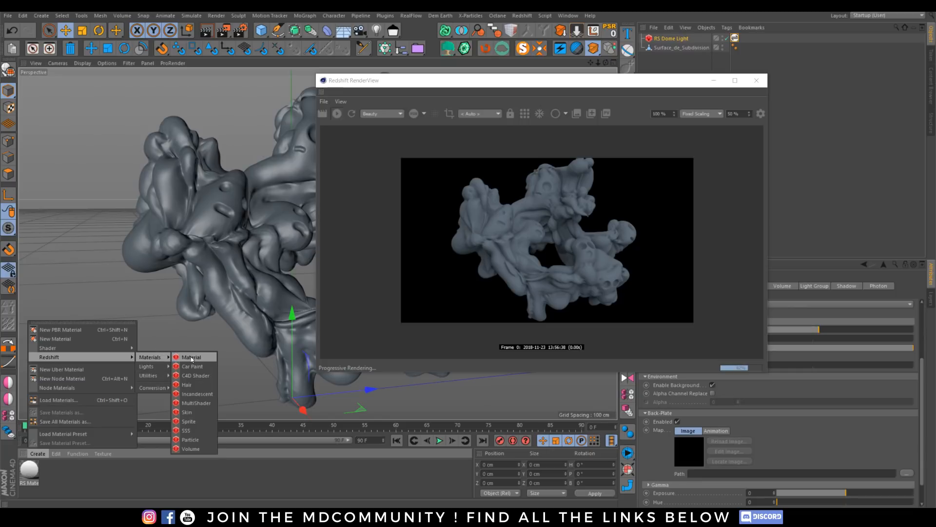
click(192, 358)
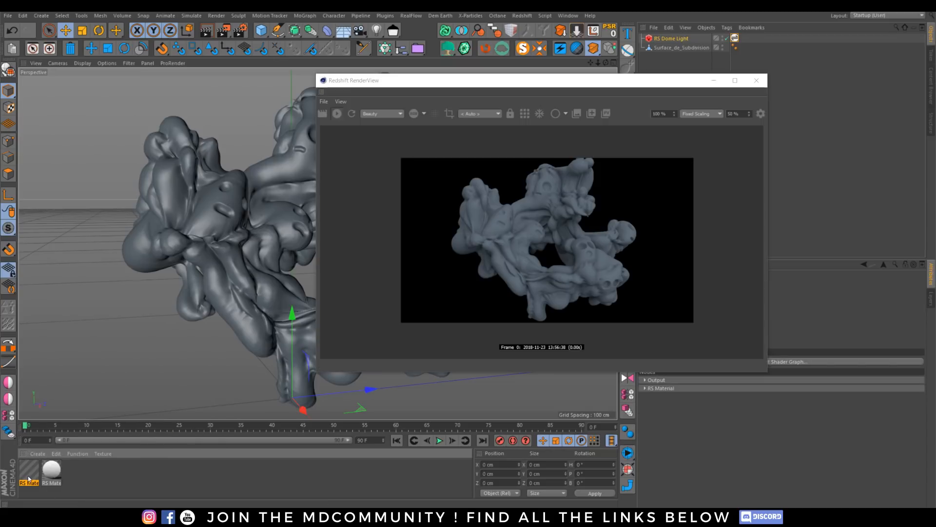
drag(28, 479, 215, 240)
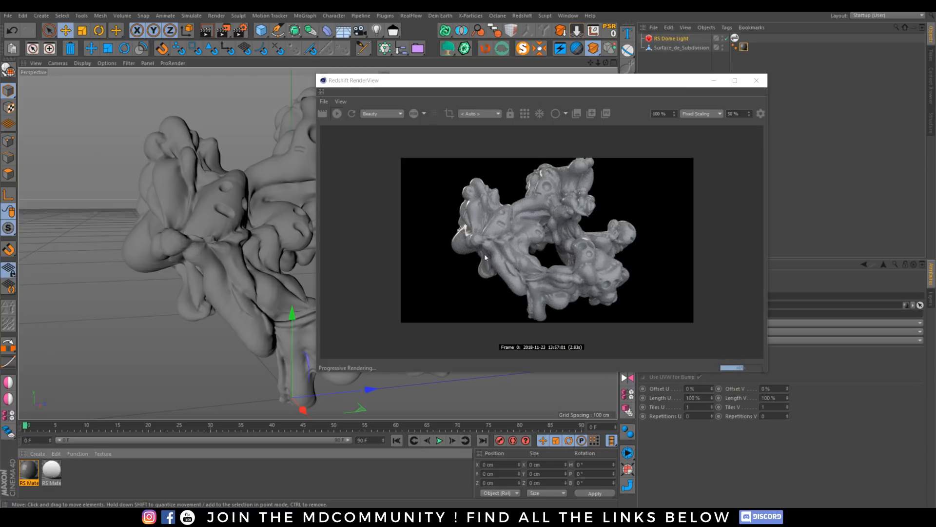
Step: Open the new material's shader graph full screen and place a narrower RenderView over its node list
double_click(28, 469)
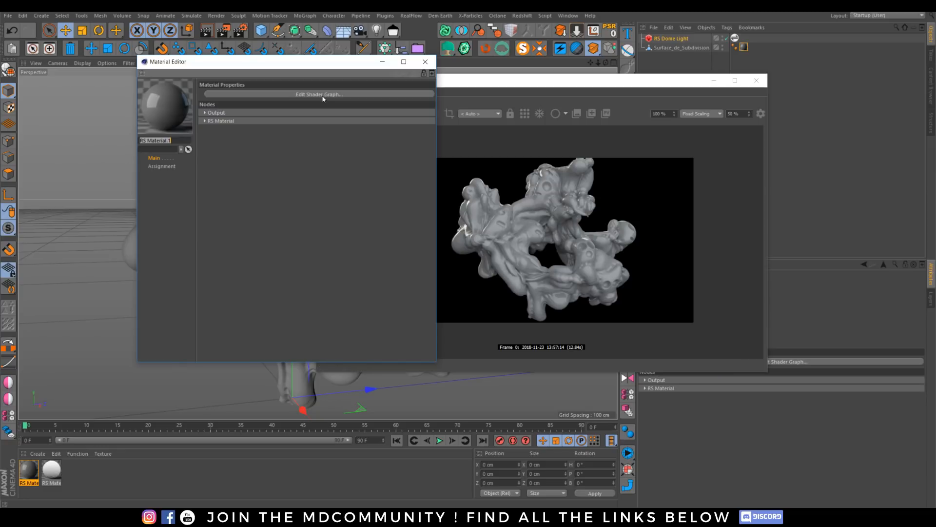
drag(495, 84, 558, 85)
click(290, 95)
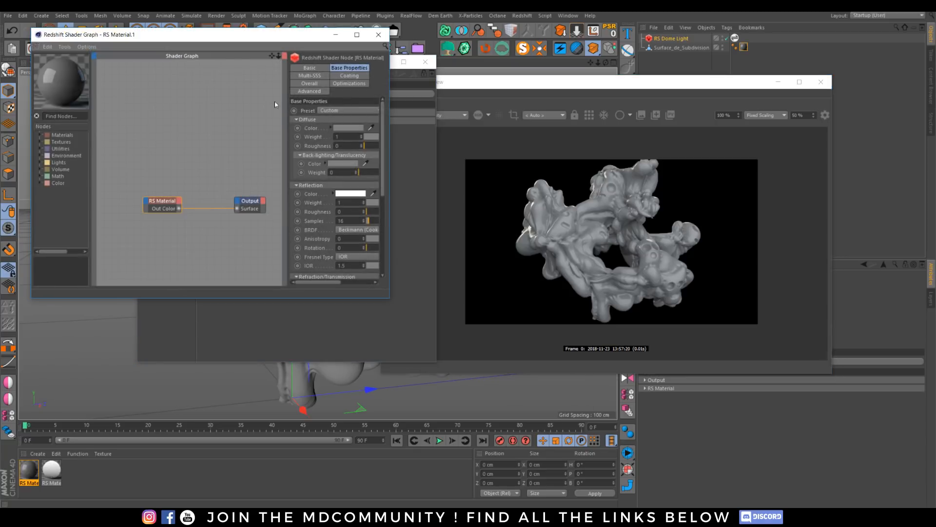
double_click(359, 39)
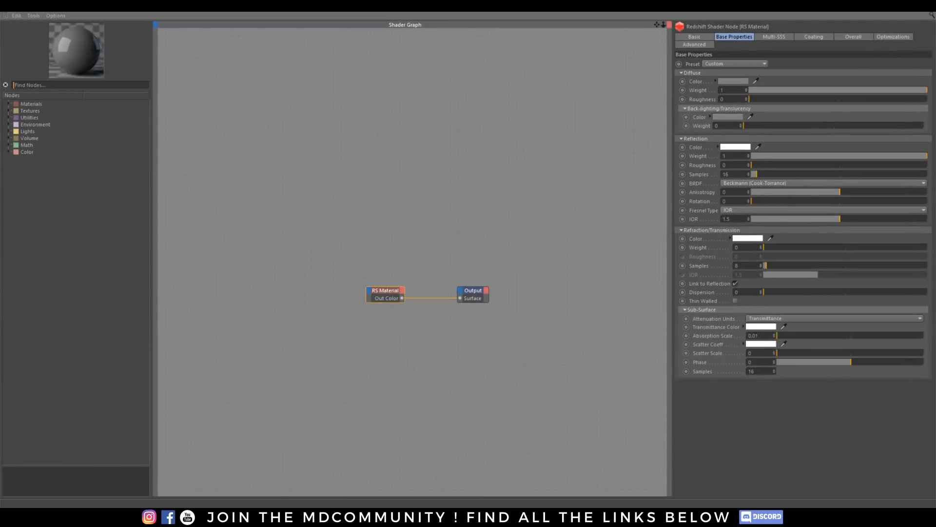
click(312, 483)
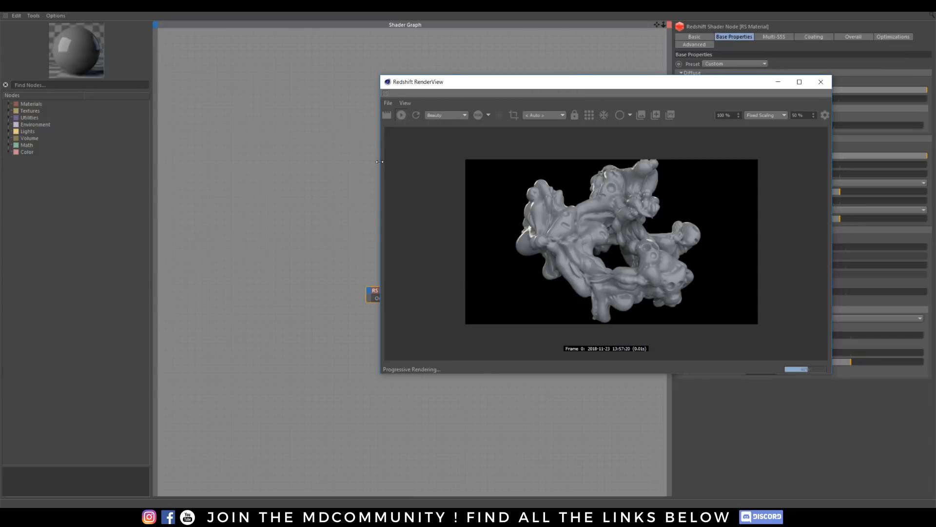
drag(382, 164, 573, 168)
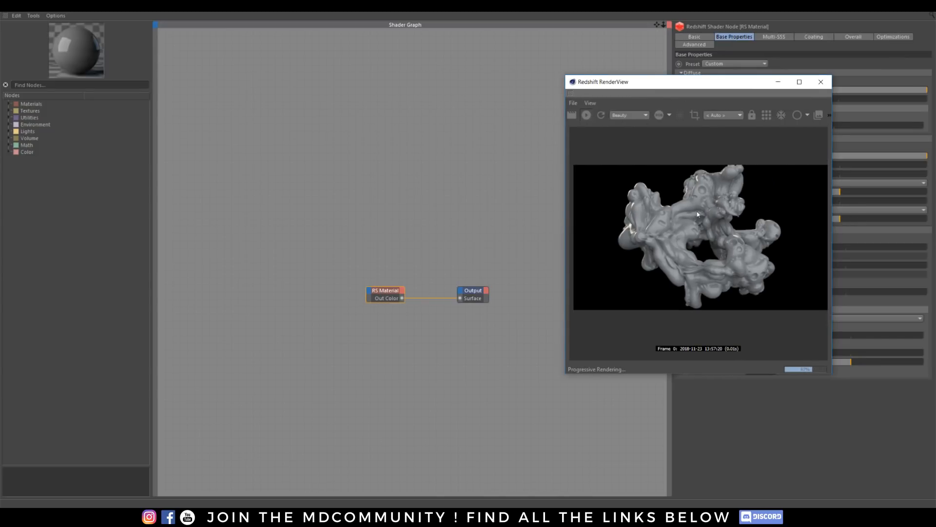
drag(747, 87, 197, 85)
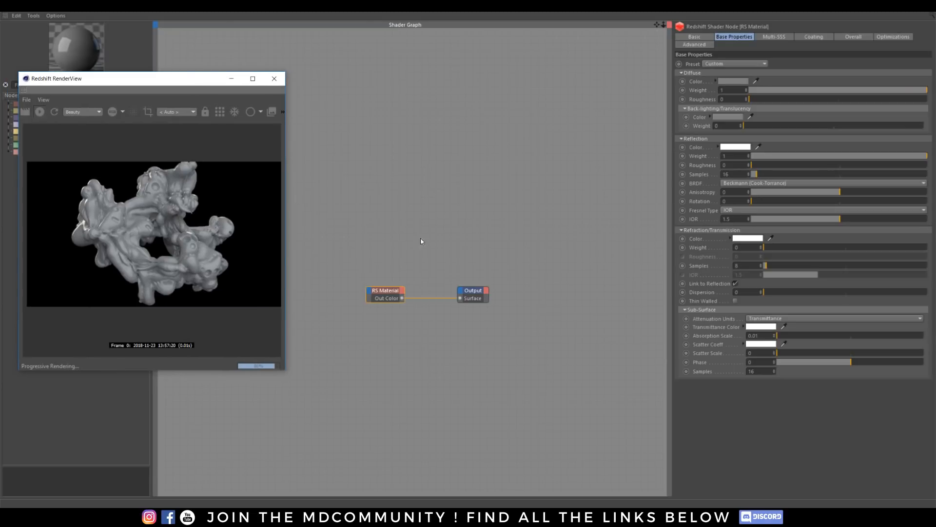
Step: Move the RS Material node closer to Output, and restore the Shader Graph as a smaller window beside the RenderView
mouse_move(382, 291)
mouse_down()
mouse_move(445, 266)
mouse_move(388, 279)
mouse_move(405, 288)
mouse_move(398, 299)
mouse_up()
click(476, 296)
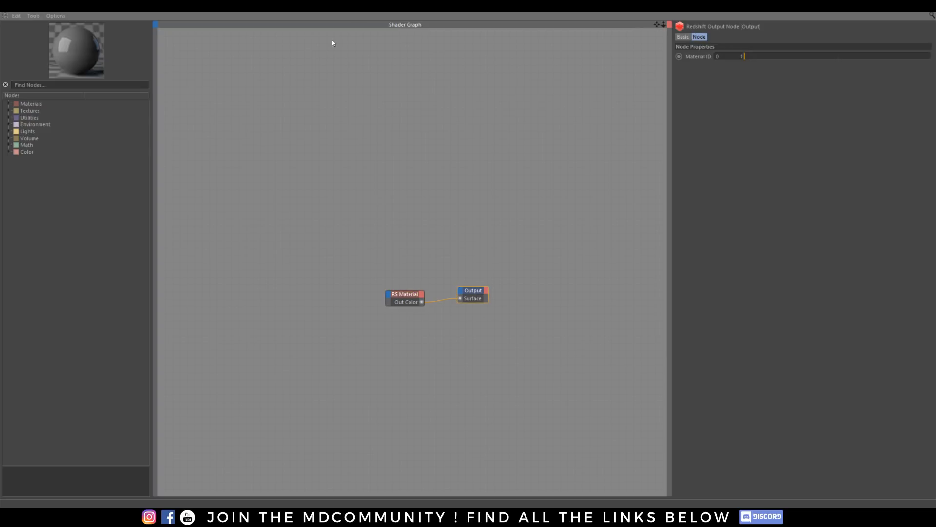
drag(341, 7, 407, 103)
drag(174, 83, 935, 146)
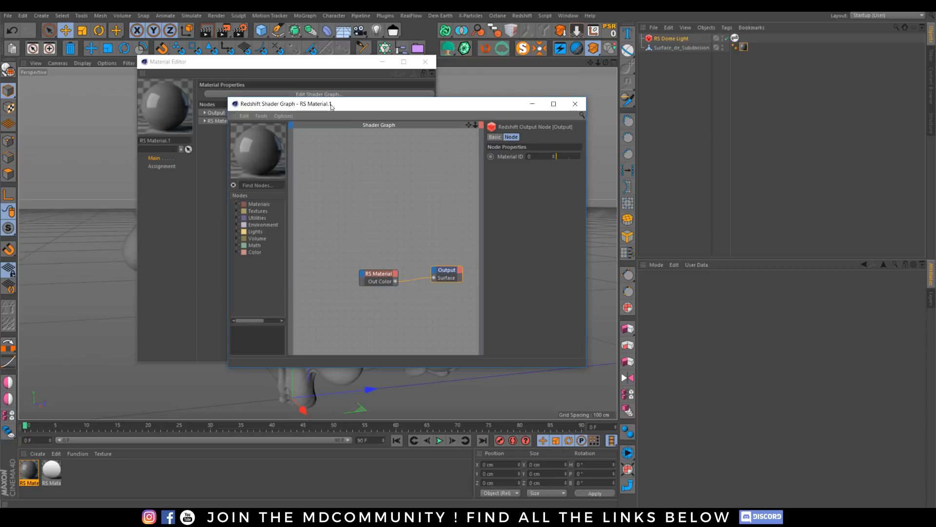
drag(332, 105, 218, 105)
drag(935, 95, 610, 96)
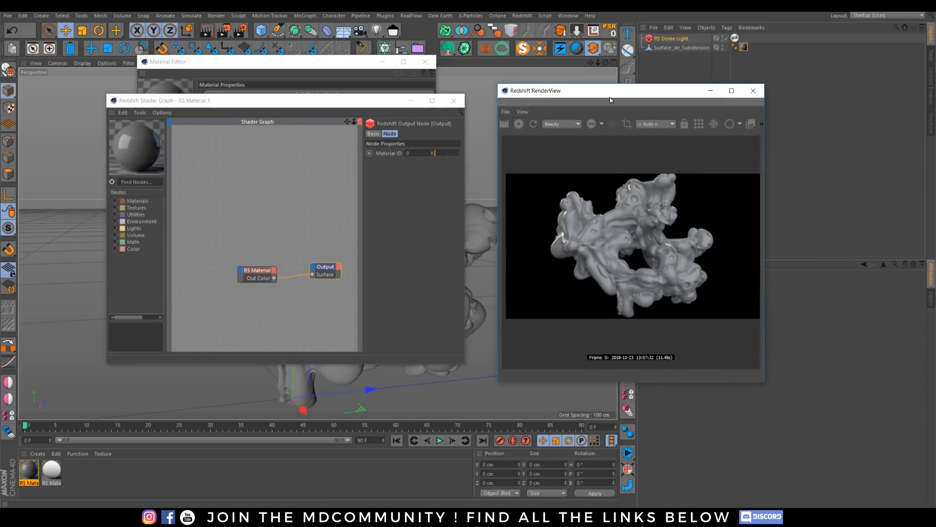
drag(463, 363, 483, 399)
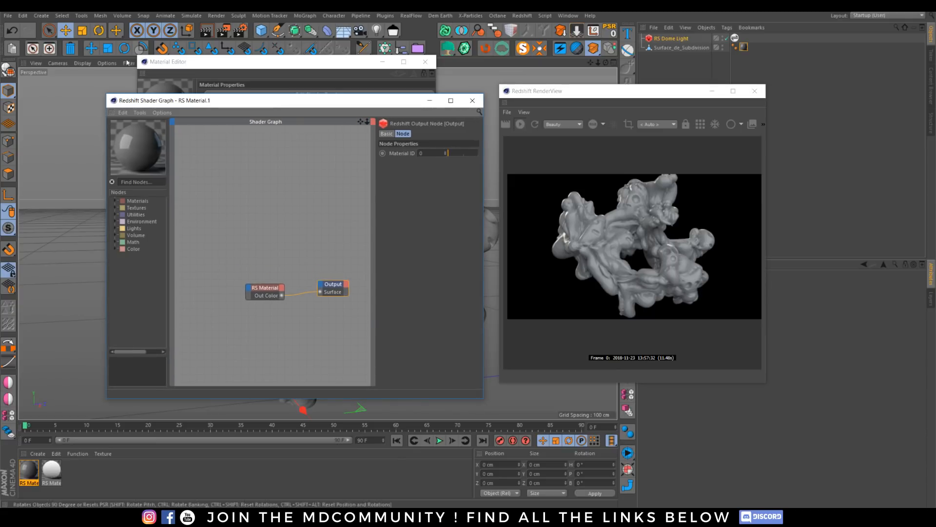
Step: Show the RS Material node's base properties beside the node graph
scroll(293, 295, down, 1)
scroll(294, 298, down, 1)
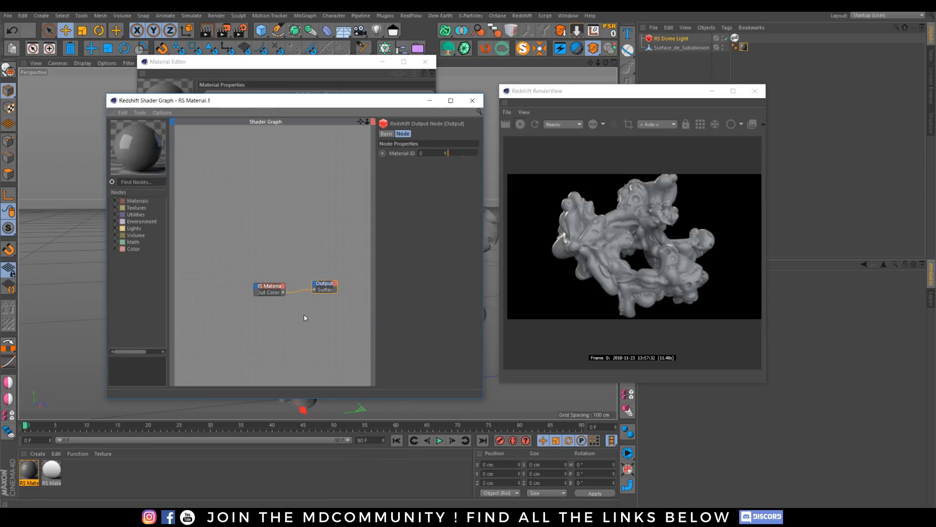
middle_drag(314, 329, 293, 305)
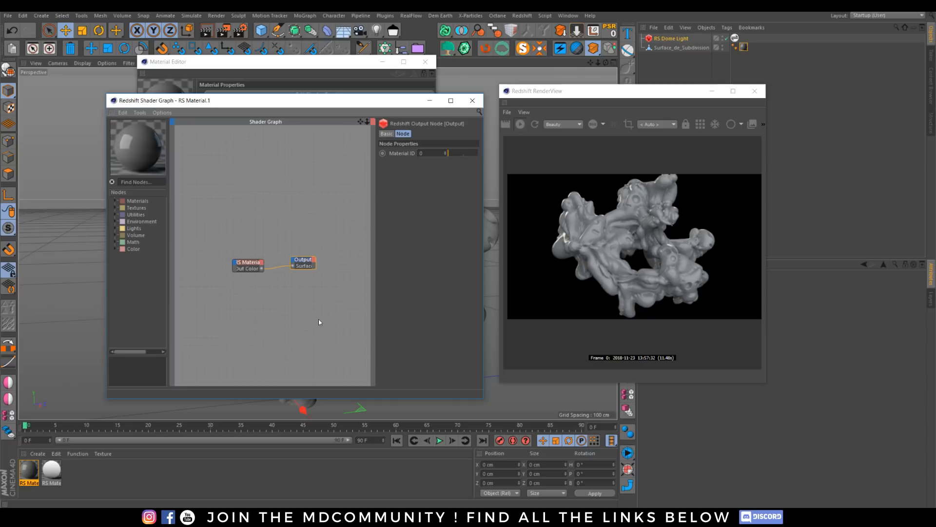
click(249, 263)
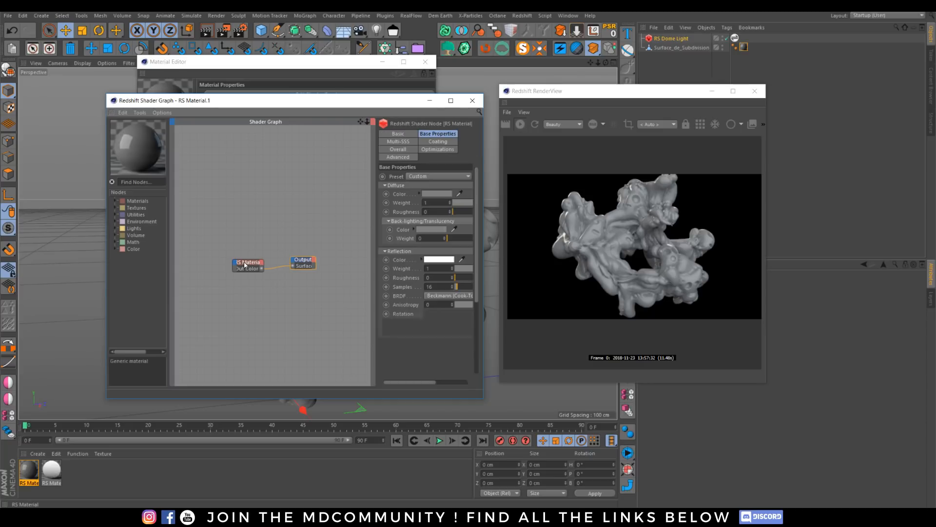
drag(207, 198, 315, 348)
Step: Add a Displacement input to the Output node, enlarge the node, and move the RS Material node farther from it
click(302, 262)
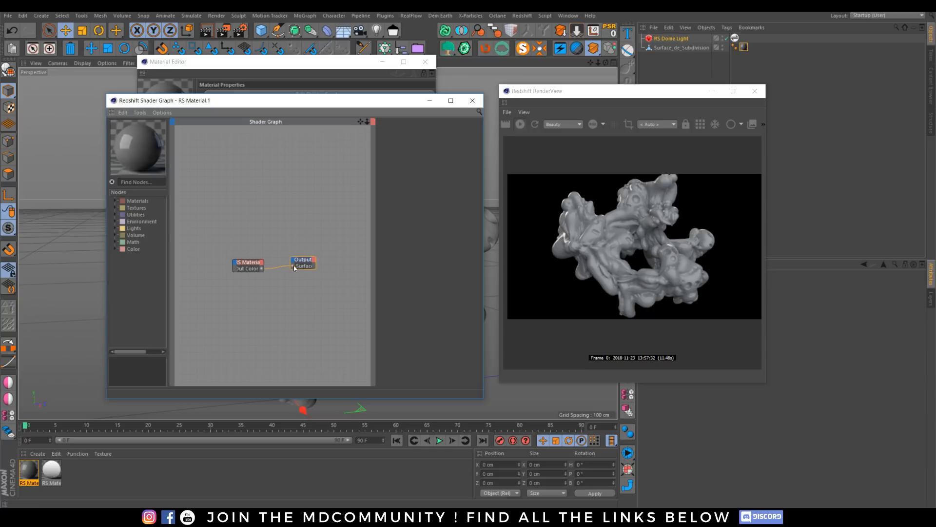
click(294, 261)
click(306, 264)
drag(306, 273, 307, 290)
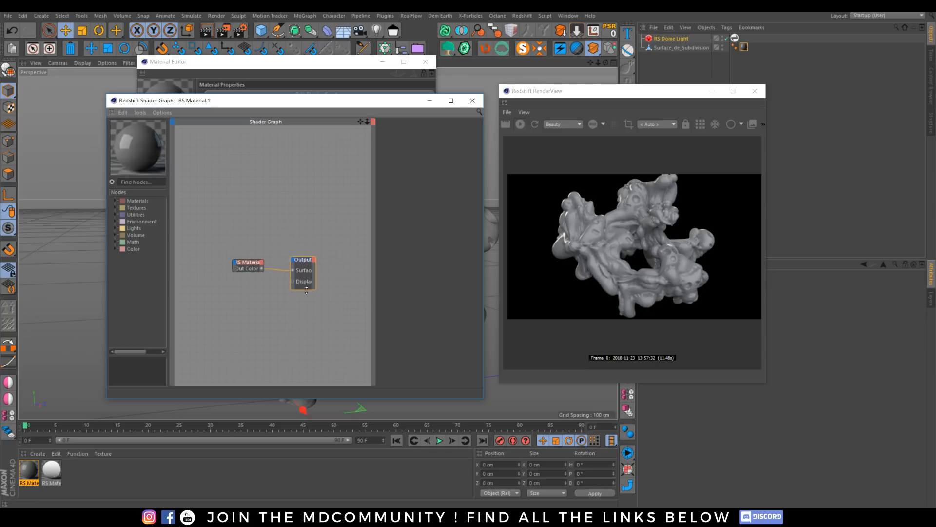
click(294, 261)
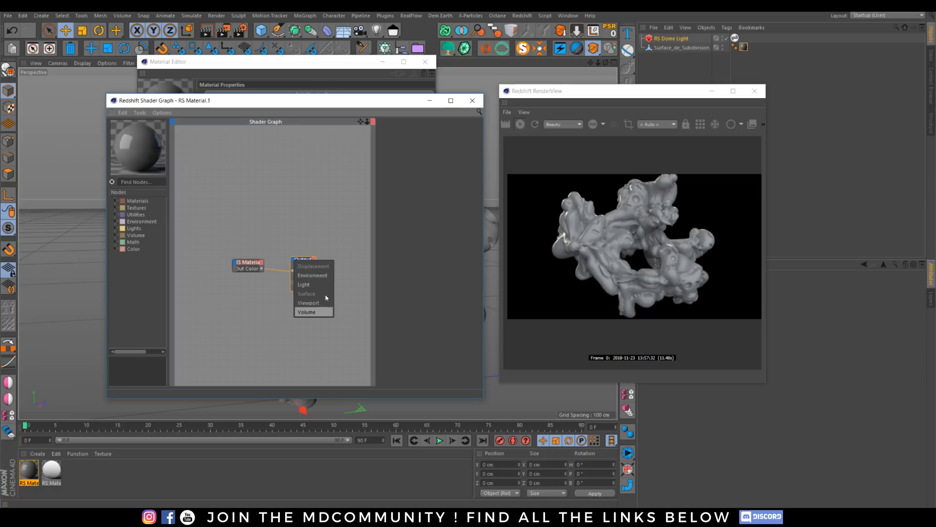
click(290, 342)
drag(250, 268, 233, 261)
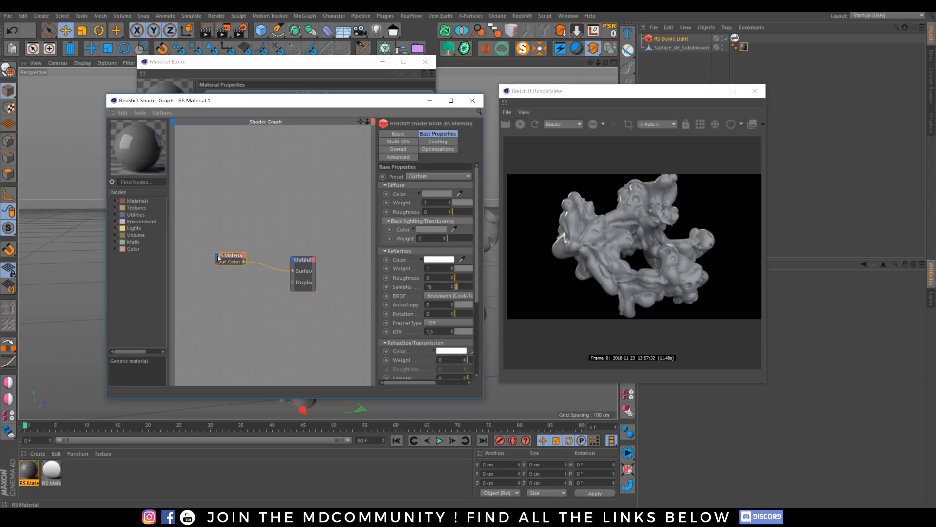
Step: Add a second Material node above the existing one and fit the Output node to its port names
click(115, 201)
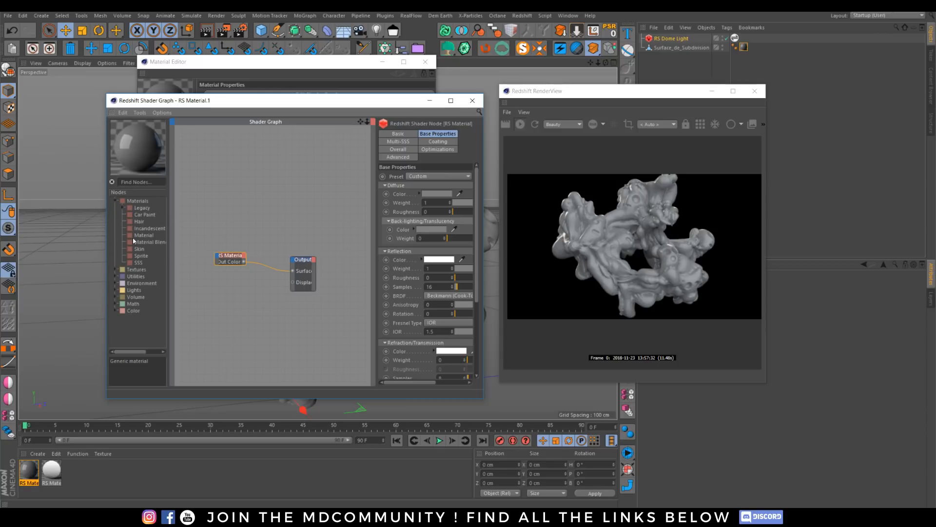
drag(141, 236, 230, 222)
drag(182, 200, 284, 325)
click(243, 310)
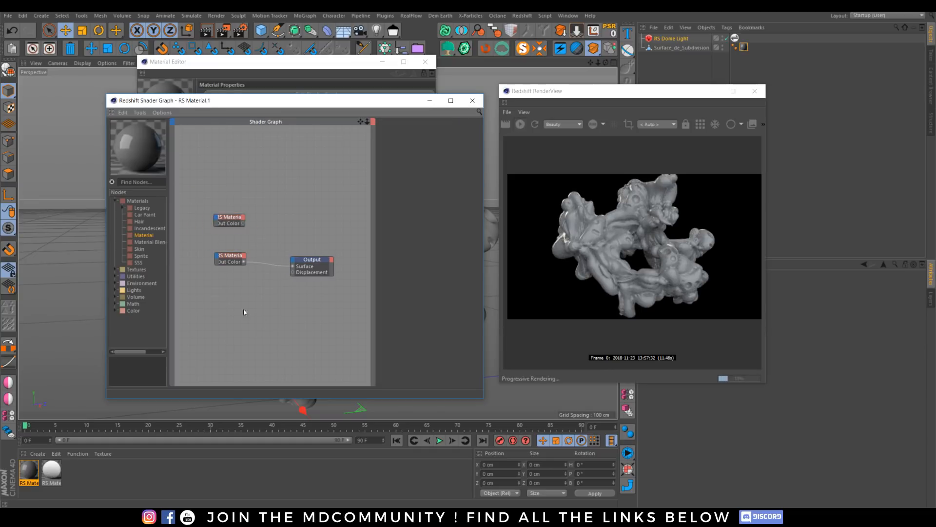
Step: Add a Material Blender node above the two materials and examine its available base and layer inputs
drag(151, 242, 276, 179)
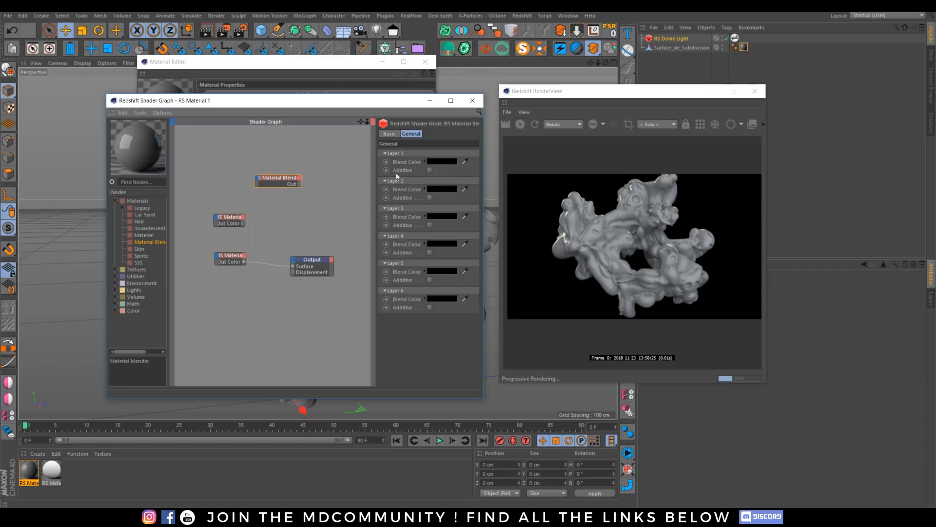
click(257, 178)
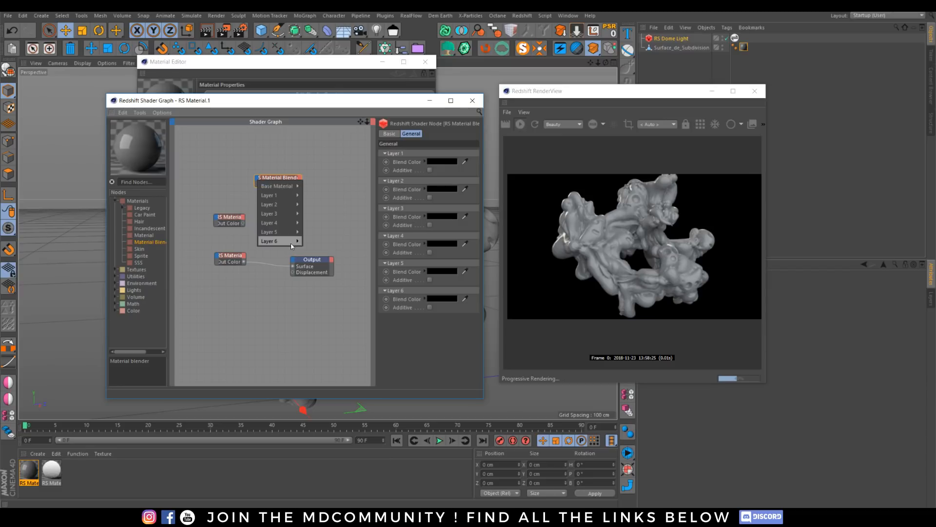
mouse_move(288, 225)
click(273, 142)
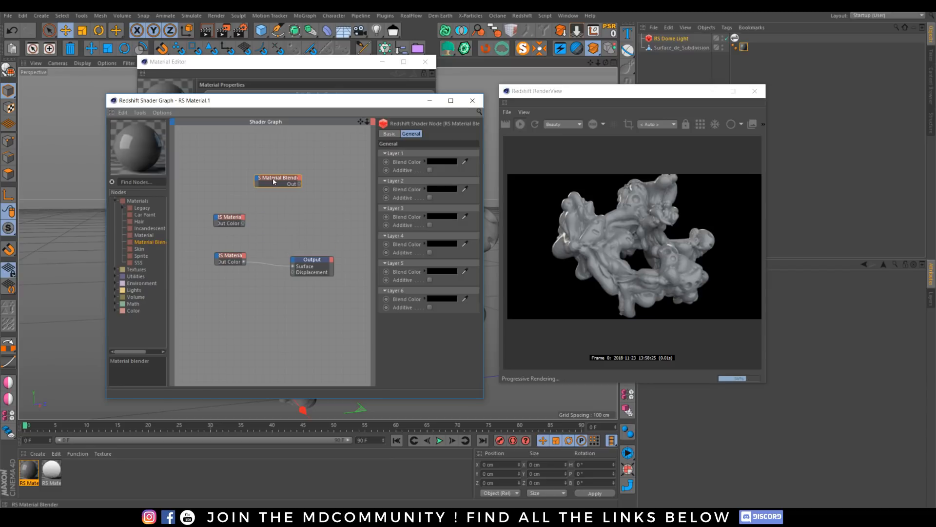
Step: Delete the Material Blender node and the unconnected second RS Material node from the shader graph
drag(272, 179, 248, 182)
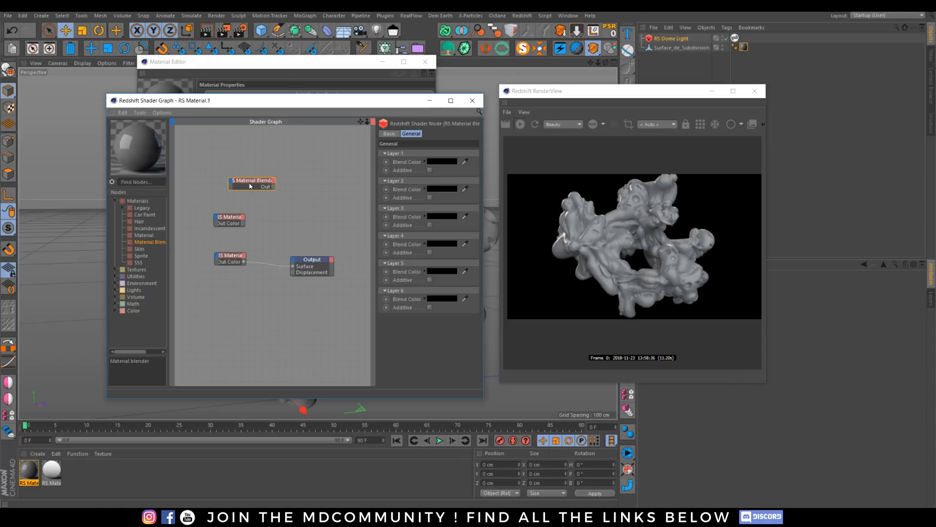
key(Delete)
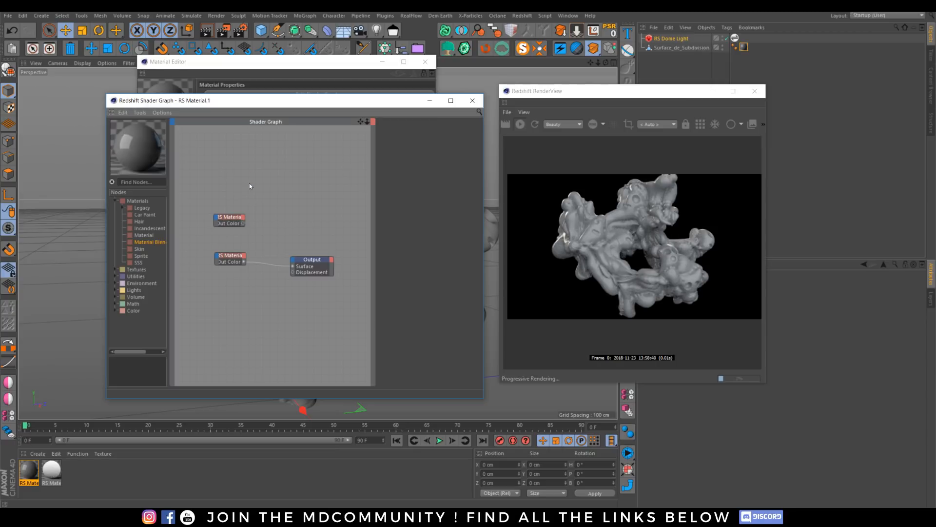
click(230, 221)
key(Delete)
Step: Examine the node types available in the Textures category, including Curvature and Texture
click(114, 270)
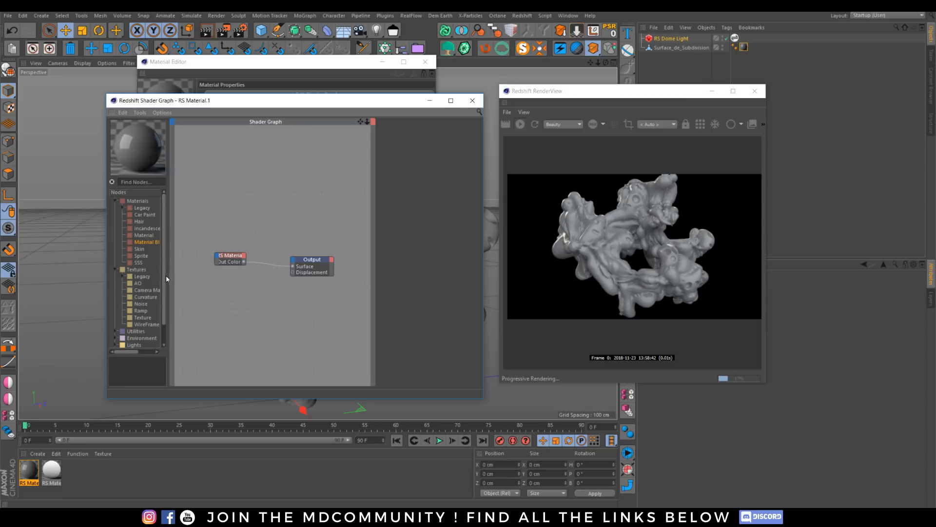
click(145, 297)
click(143, 318)
click(117, 270)
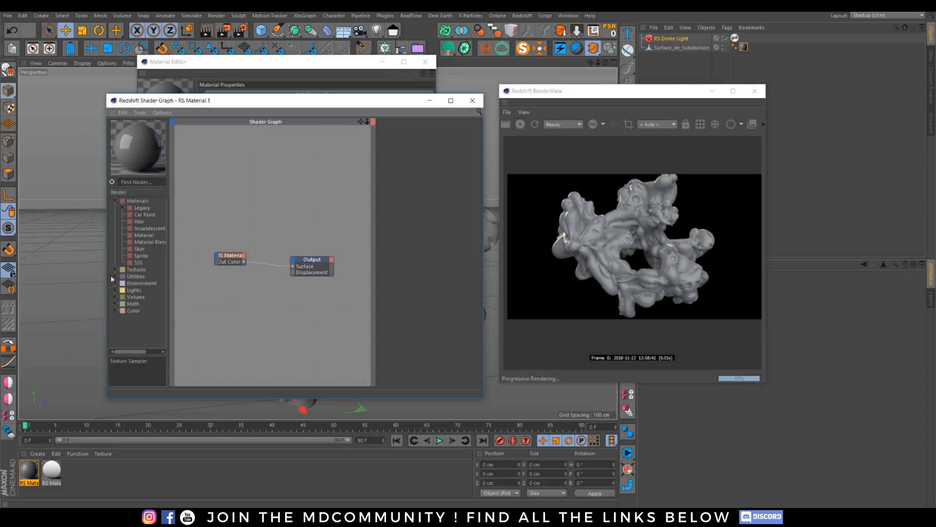
Step: Add a Bump Blender node from the Utilities category below the RS Material node to view its layers, and delete it
click(116, 276)
drag(161, 282, 166, 308)
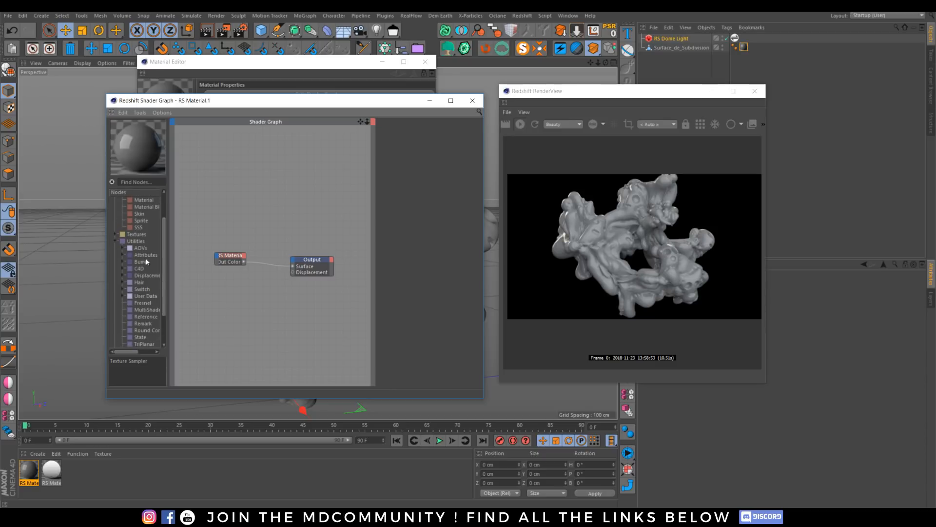
click(123, 255)
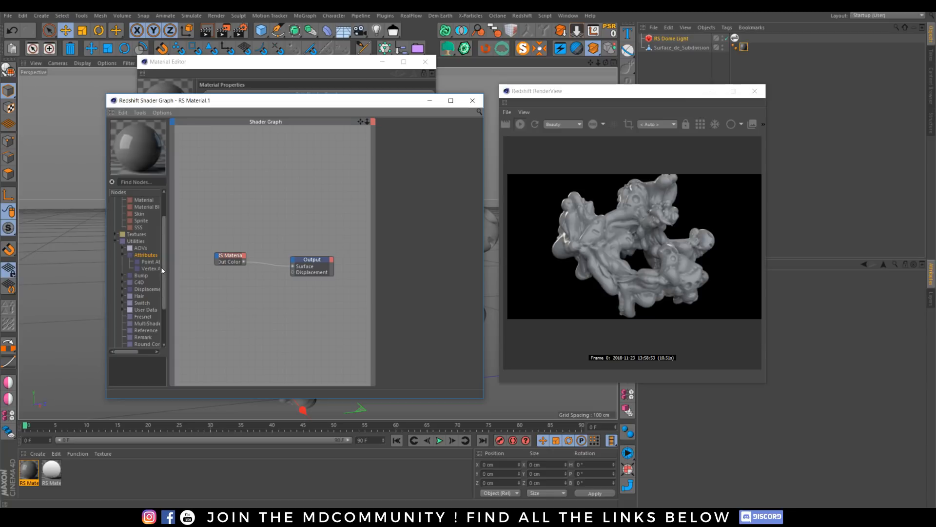
click(123, 276)
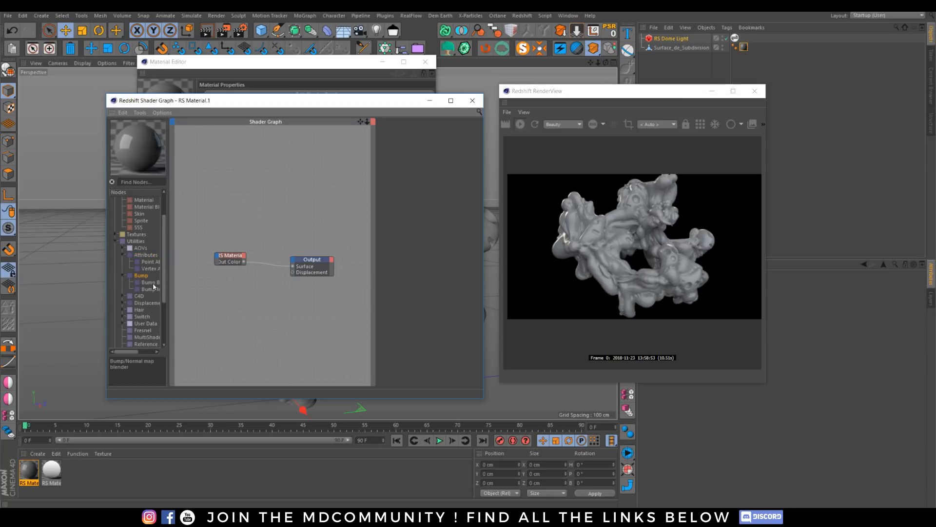
drag(146, 285, 218, 288)
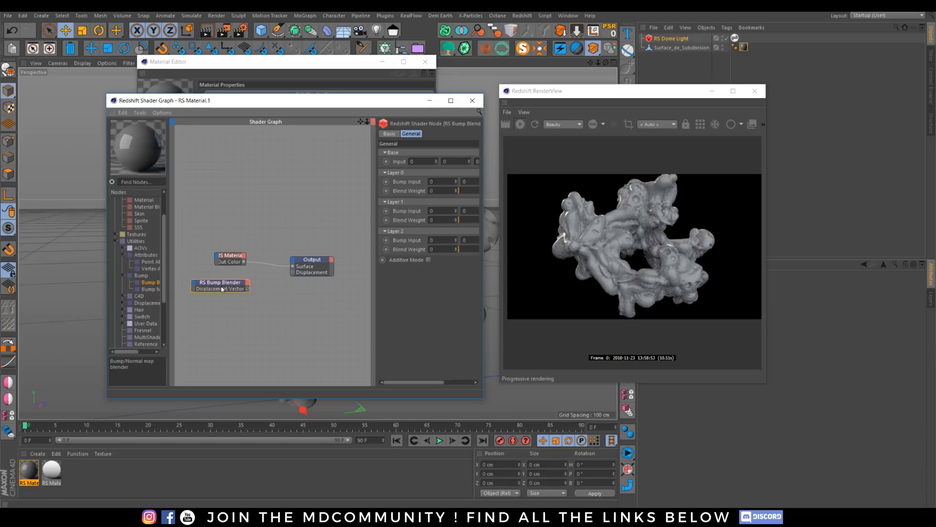
key(Delete)
Step: Add a Bump Map node below the RS Material node, inspect its input map type options, and delete it
drag(217, 292, 236, 290)
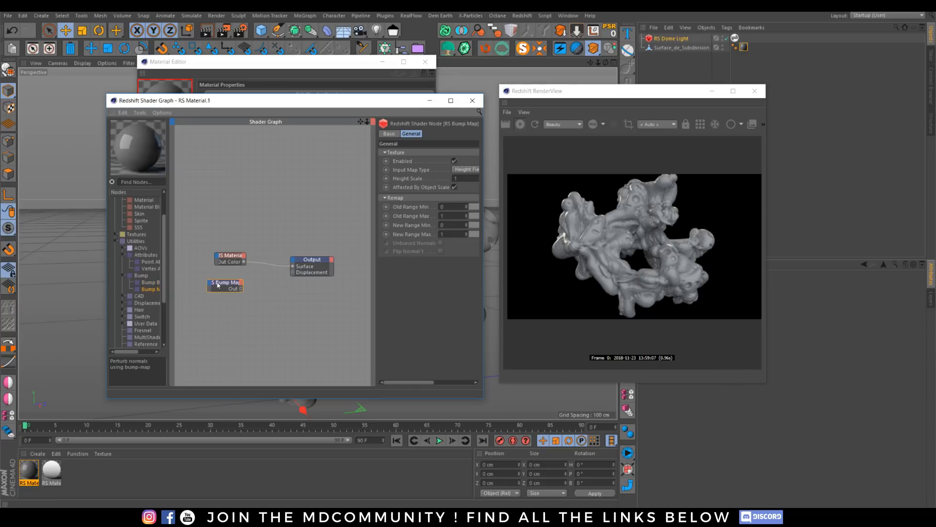
click(466, 169)
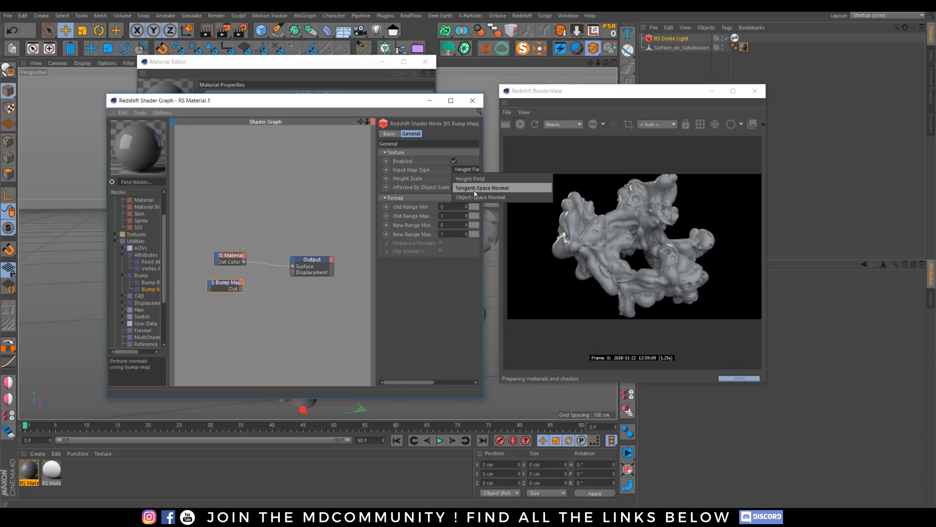
click(227, 288)
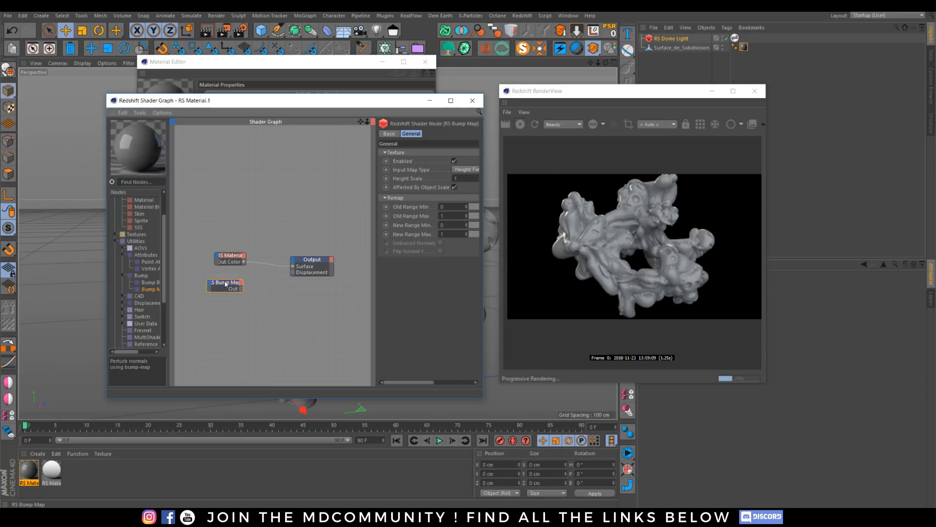
key(Delete)
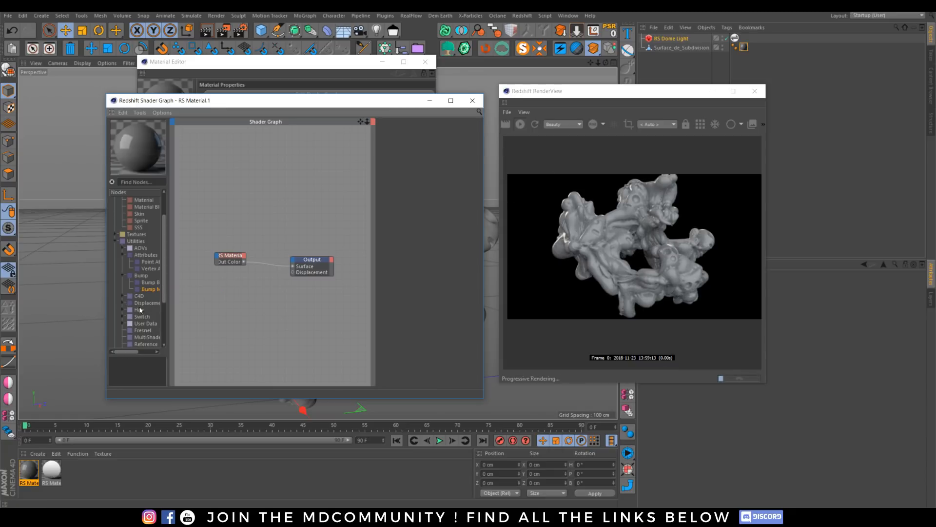
Step: Widen the node list and look through the Displacement nodes and the remaining Utilities nodes
click(123, 302)
drag(169, 309, 234, 316)
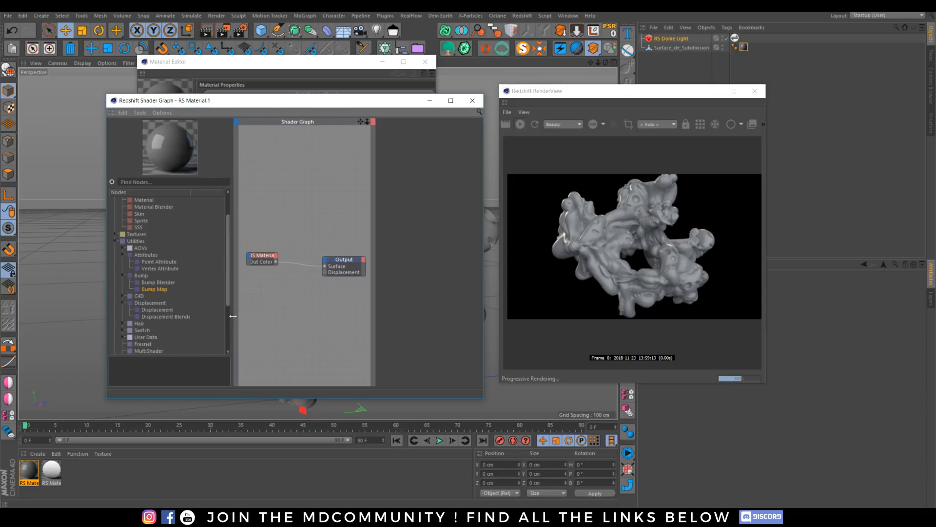
click(156, 310)
scroll(160, 316, down, 3)
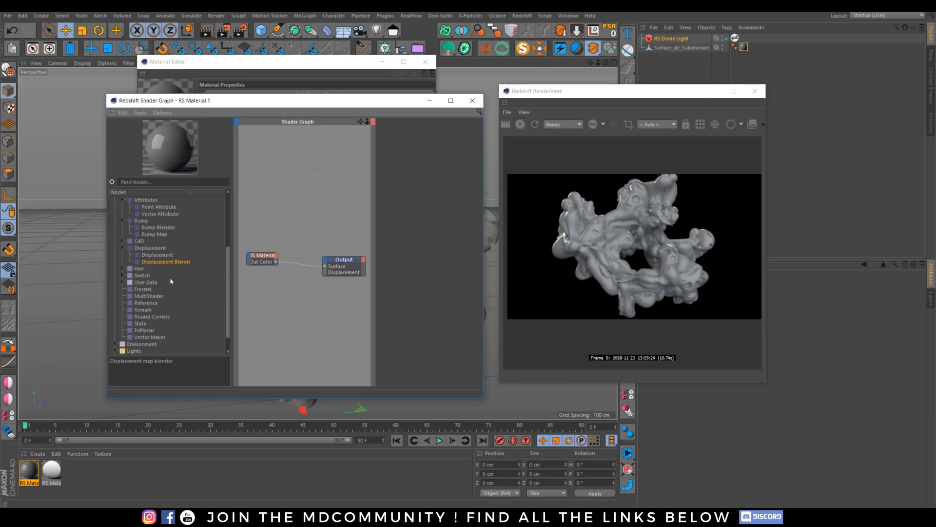
scroll(157, 315, down, 1)
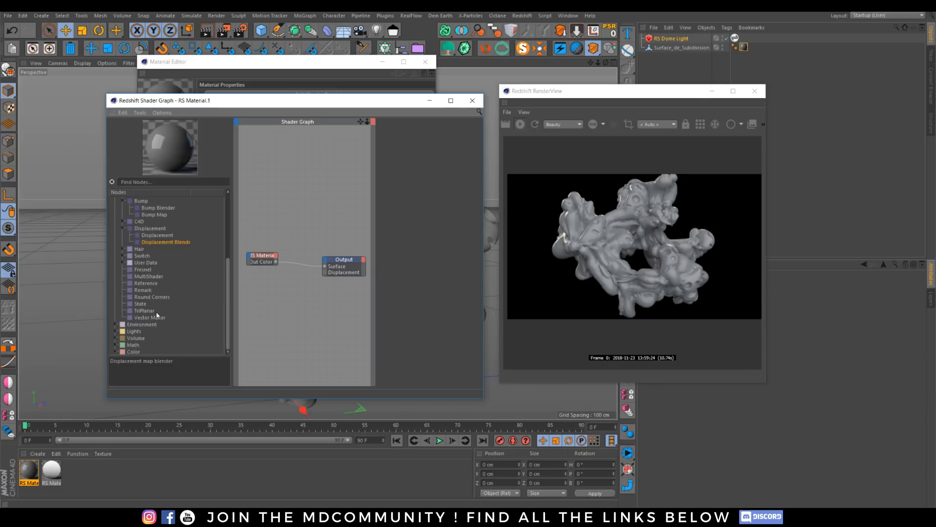
Step: Add a TriPlanar node below the RS Material node, and try a Color Composite node above it before deleting that one
drag(136, 312, 283, 306)
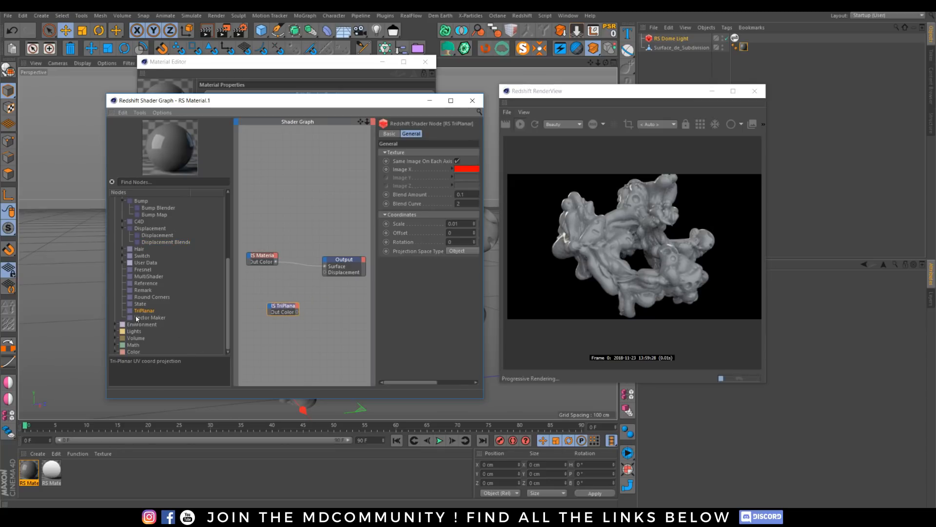
click(116, 345)
click(116, 352)
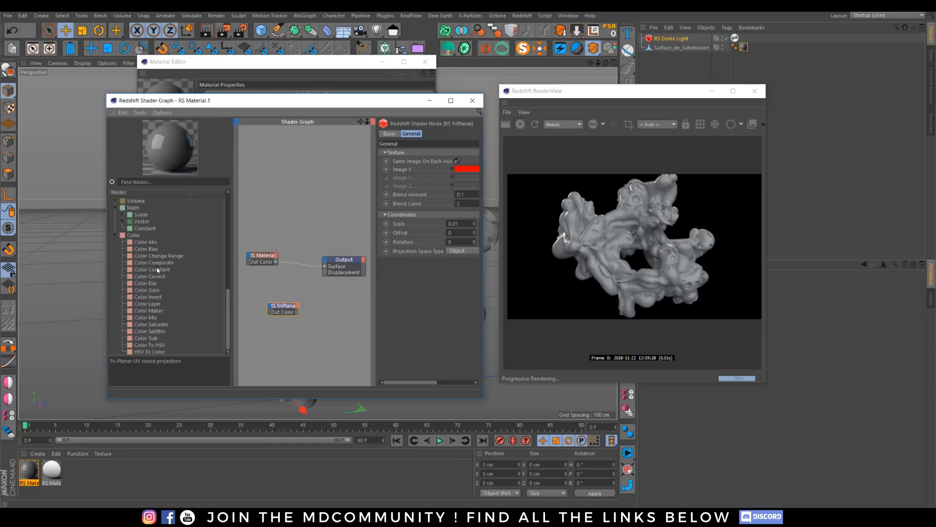
drag(145, 264, 286, 187)
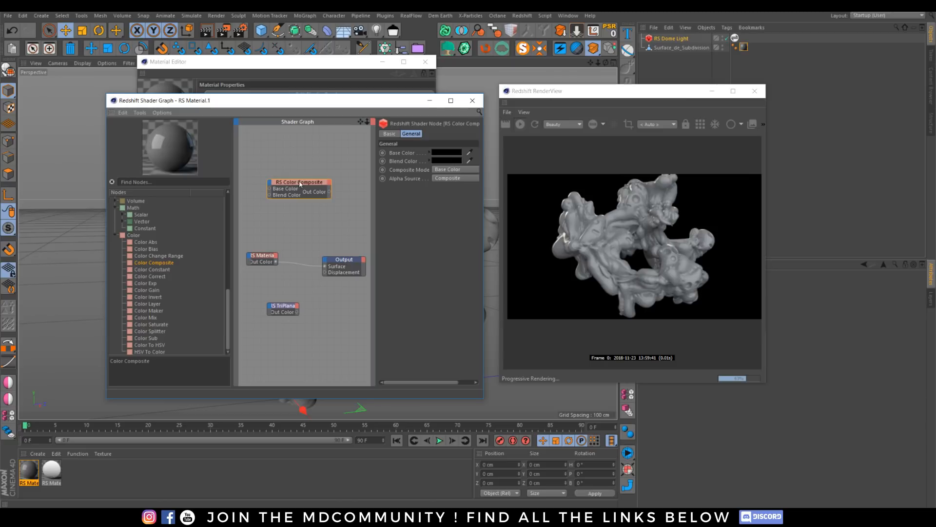
key(Delete)
Step: Add a Color Layer node above the RS Material node and a Color Correct node below the TriPlanar node
drag(164, 302, 277, 177)
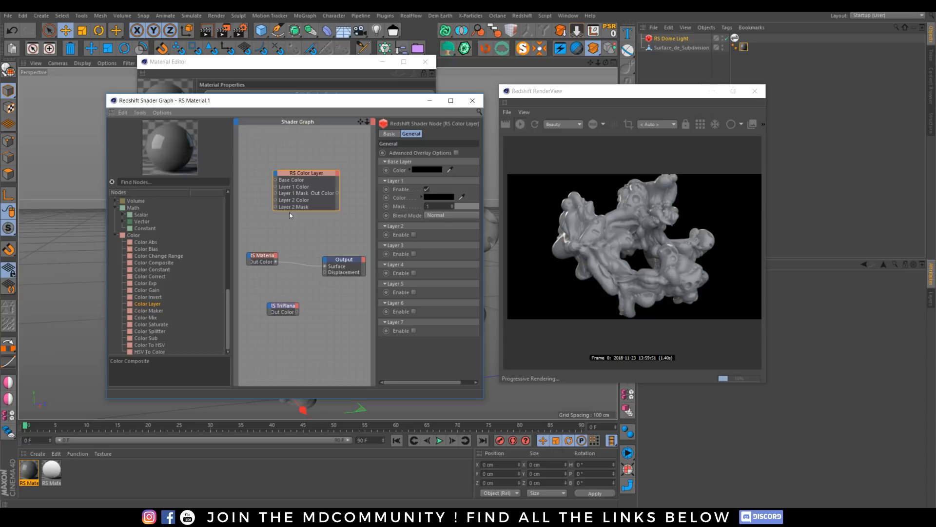
drag(264, 256, 277, 261)
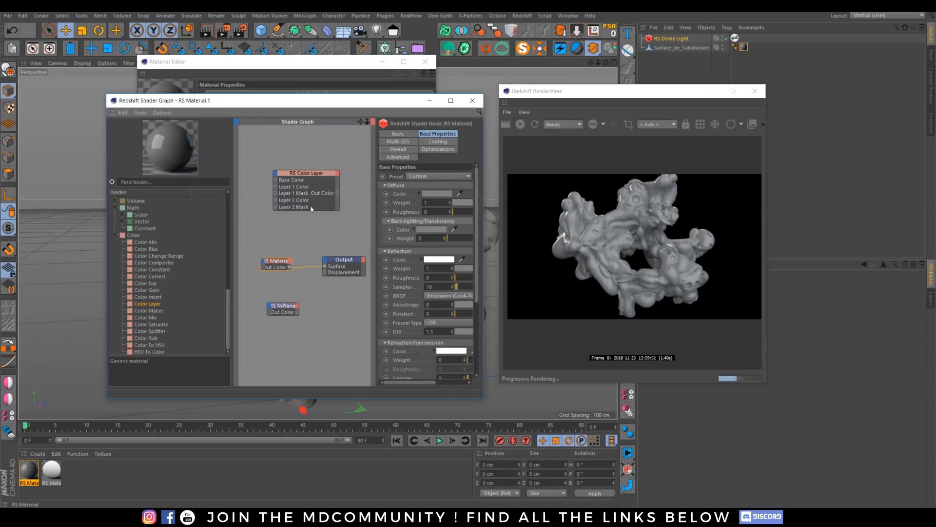
click(308, 171)
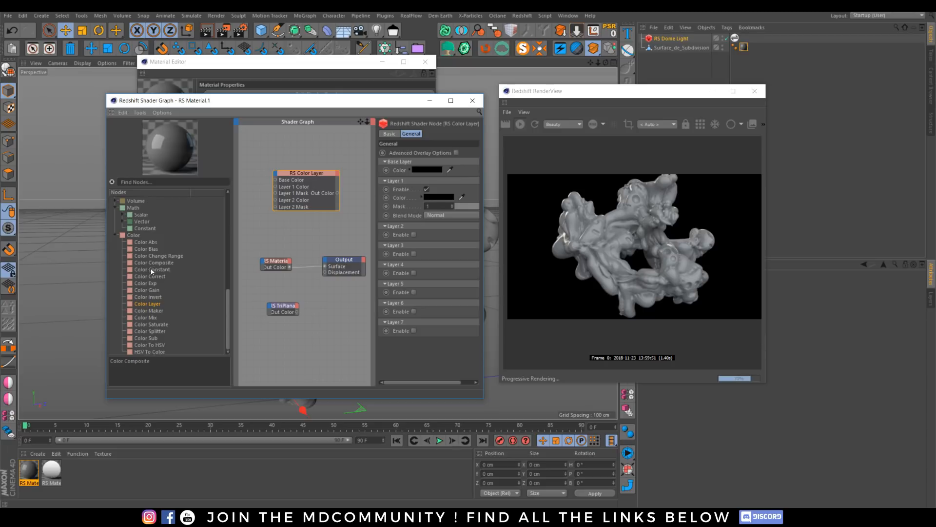
drag(146, 281, 285, 332)
click(453, 161)
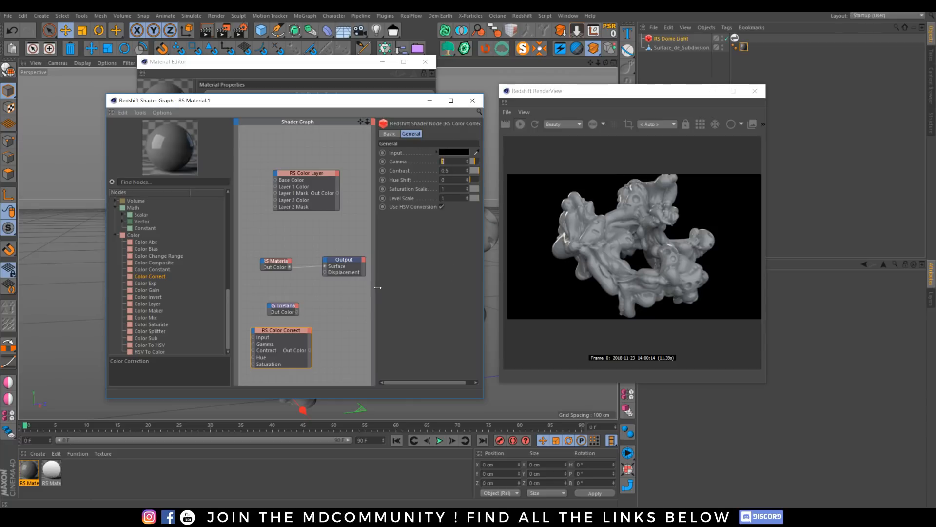
Step: Show the RS Material properties, move the RenderView window aside, and widen the shader graph window up to it
click(272, 259)
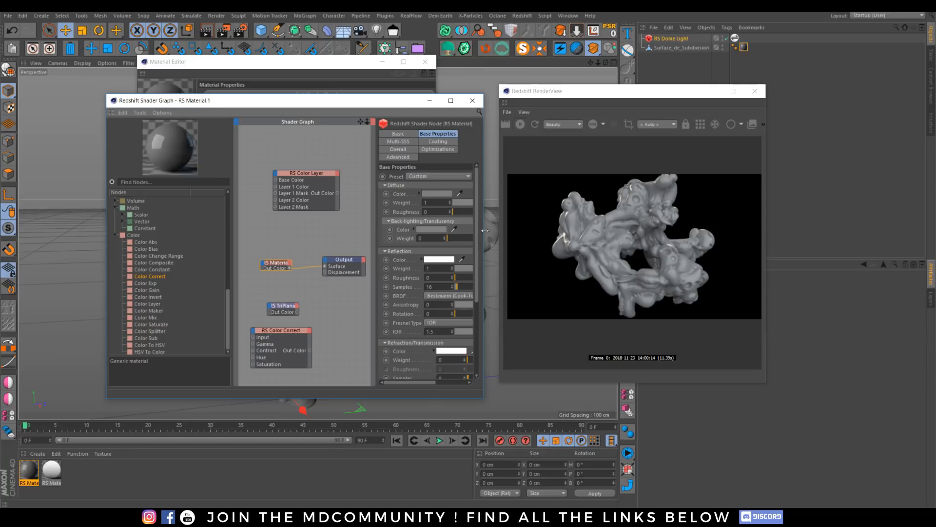
drag(483, 230, 504, 230)
drag(572, 91, 651, 94)
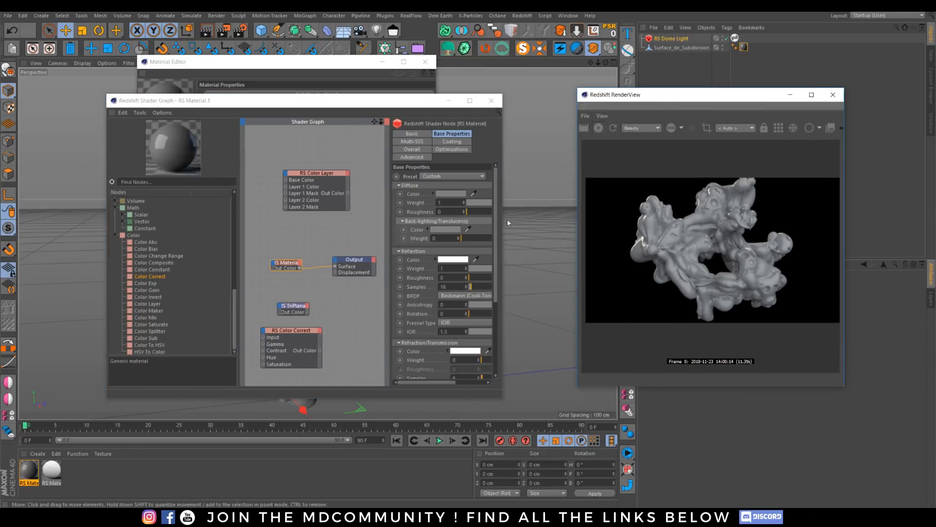
drag(503, 248, 579, 248)
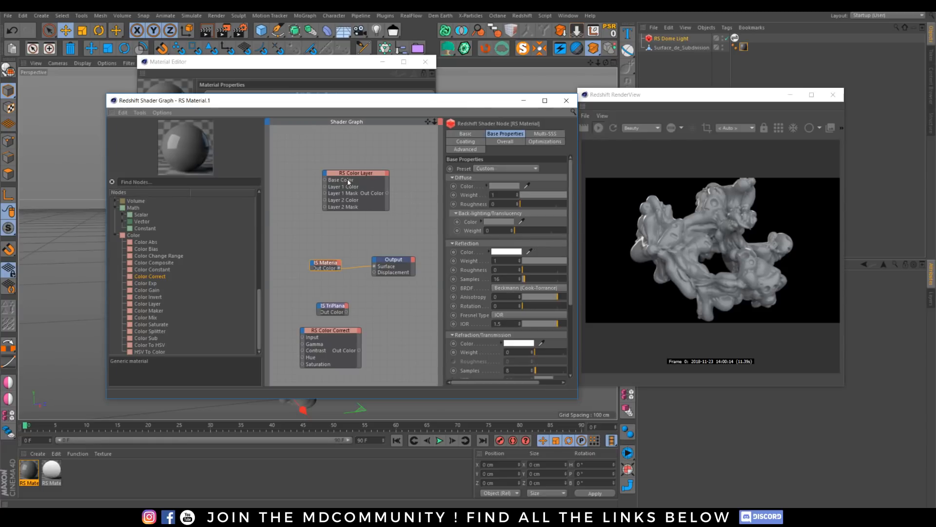
Step: Delete the Color Layer, TriPlanar and Color Correct nodes, keeping only the RS Material and Output nodes
click(349, 173)
key(Delete)
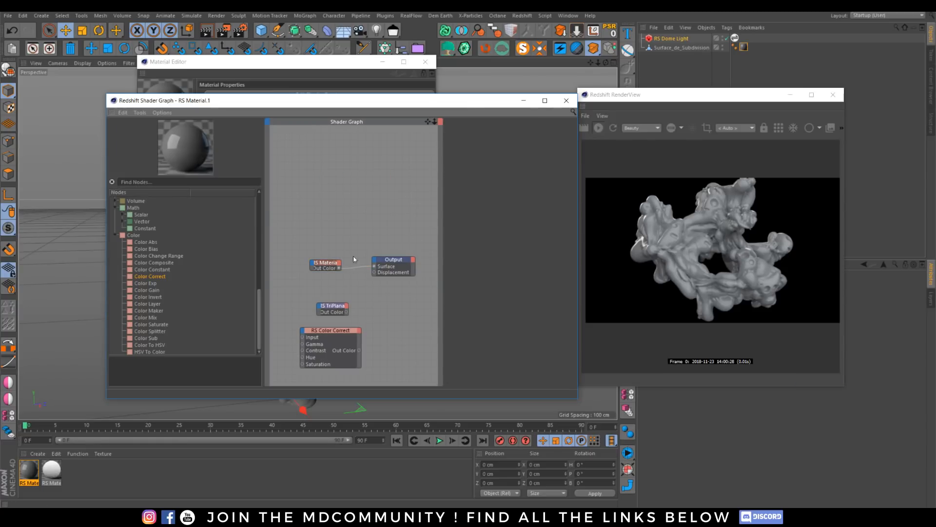
click(327, 309)
key(Delete)
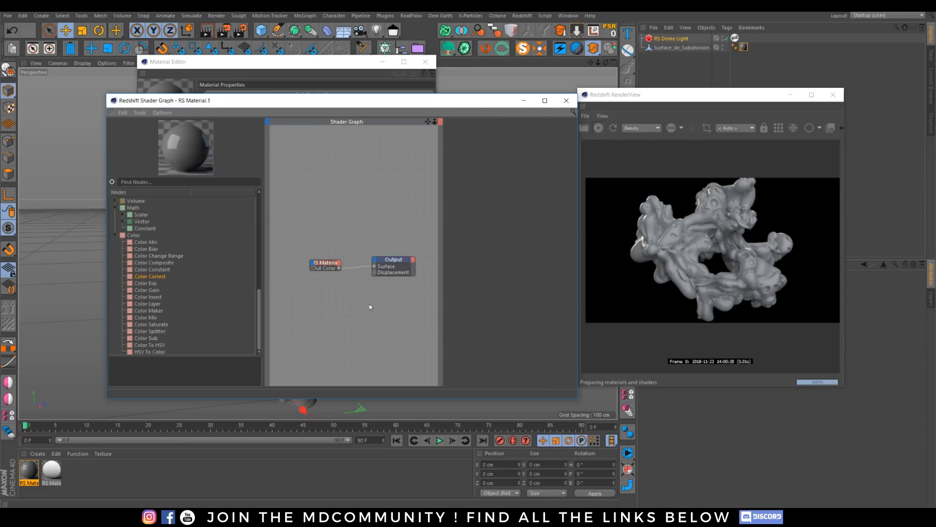
Step: Show the RS Material node's base properties and look through the available material presets
click(323, 267)
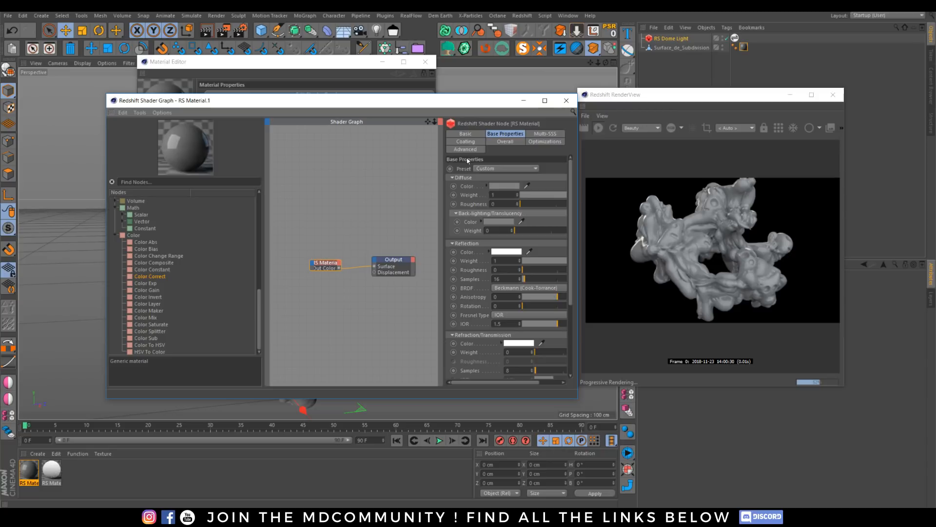
click(492, 168)
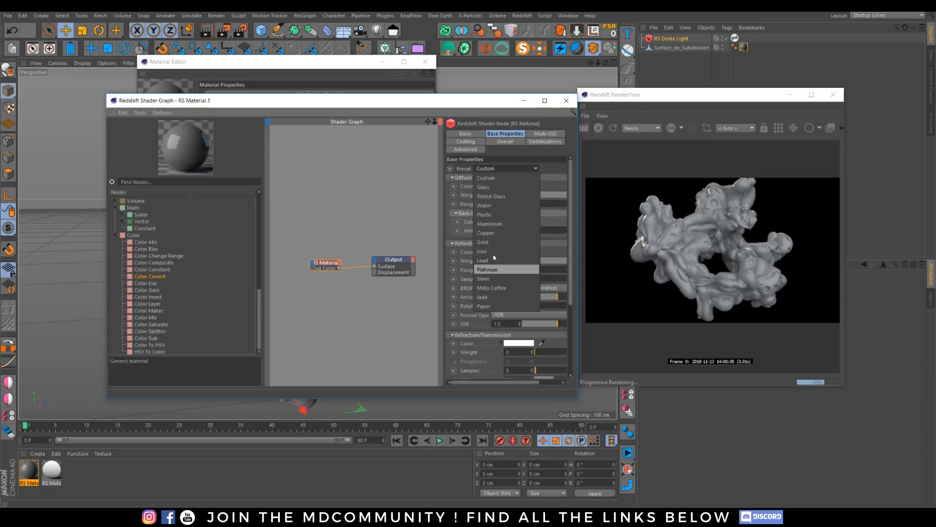
click(518, 167)
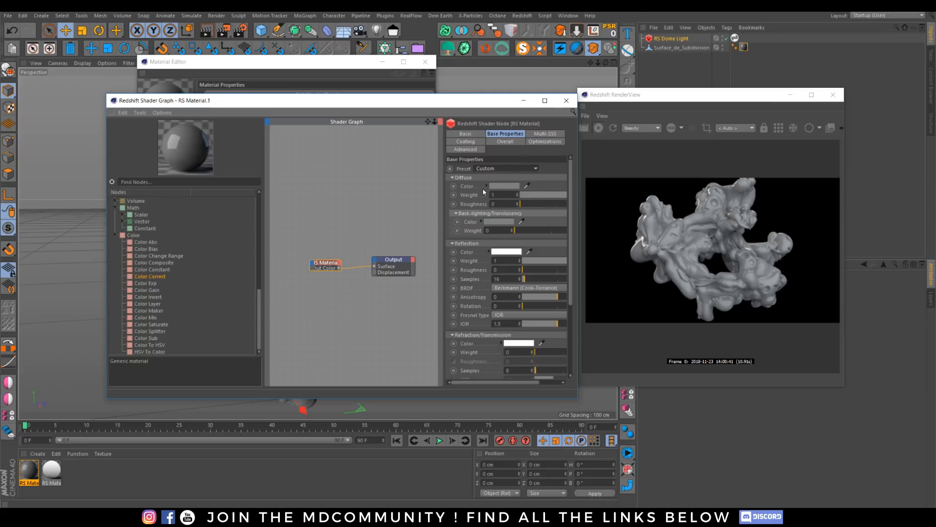
Step: Set the RS Material's diffuse color to a dark red with hue 0°, saturation 85% and value 50%
click(505, 186)
click(574, 196)
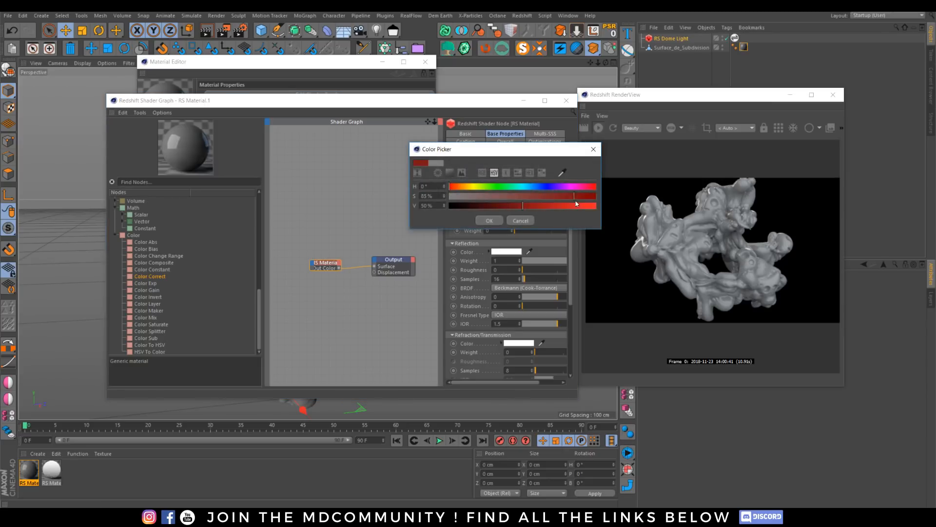
click(489, 221)
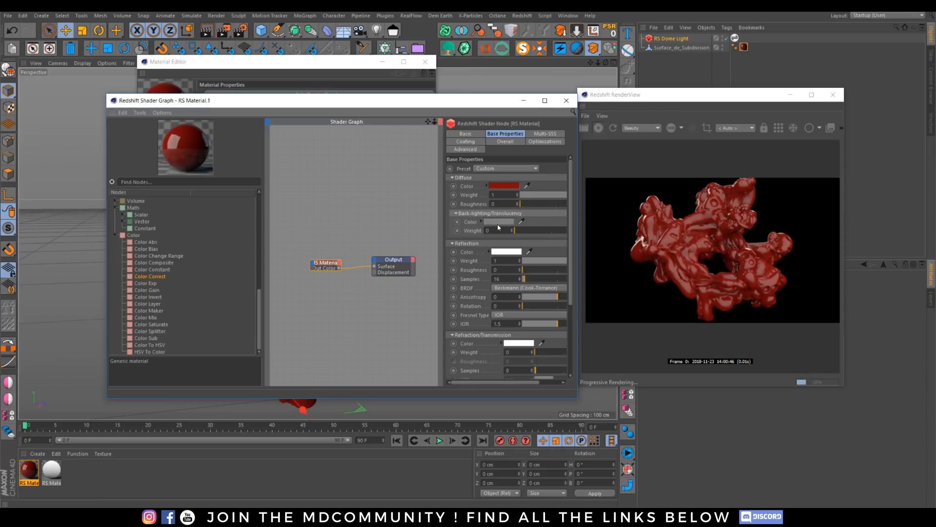
Step: Try a back-lighting/translucency weight of about 0.68 on the material, and return it to 0
drag(530, 231, 568, 232)
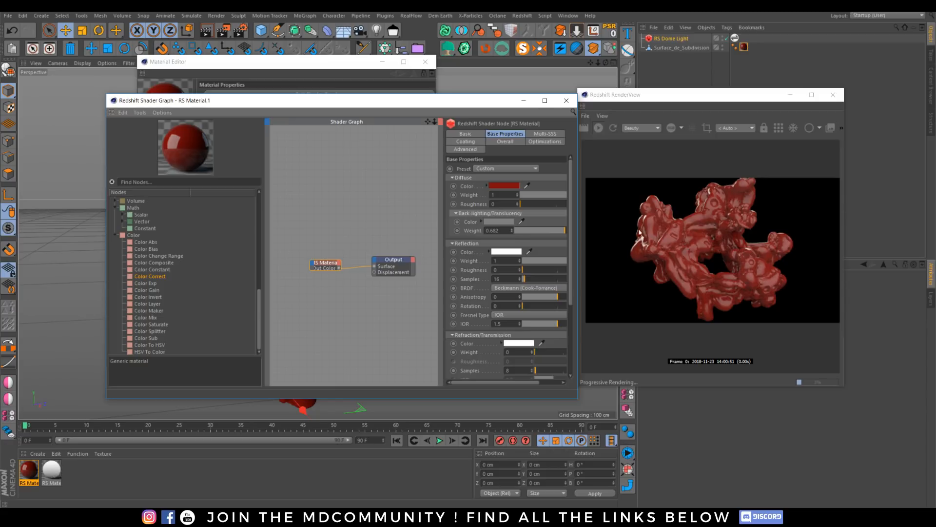
drag(539, 230, 511, 234)
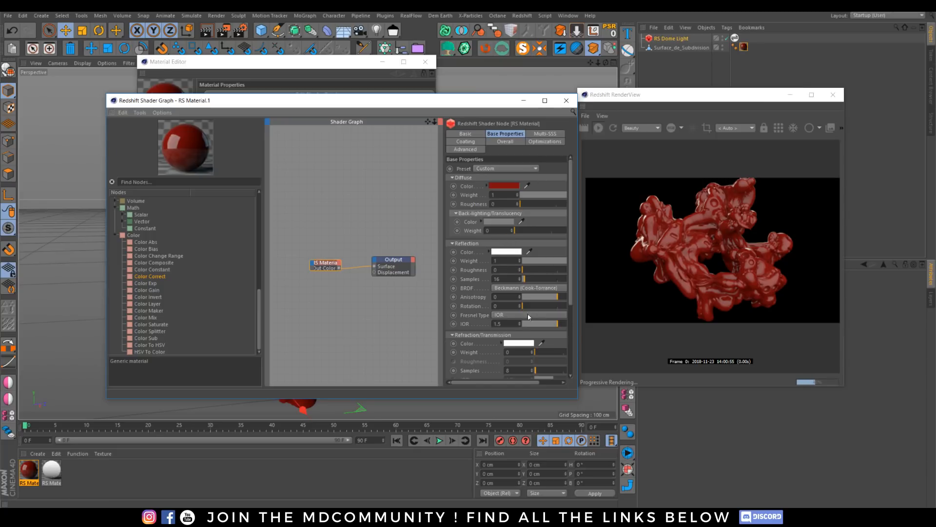
Step: Try a reflection IOR of 3 on the RS Material
click(517, 322)
double_click(517, 321)
text(3)
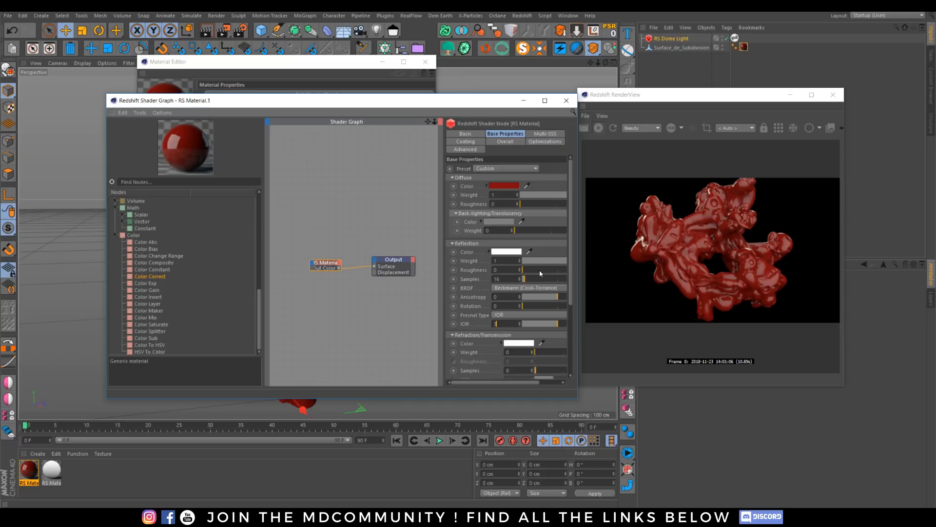
scroll(570, 255, down, 5)
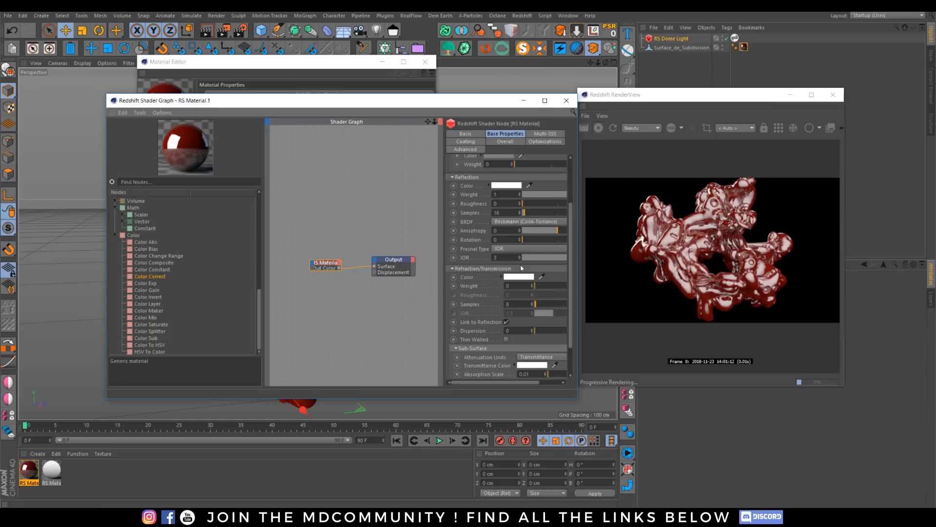
scroll(561, 263, down, 2)
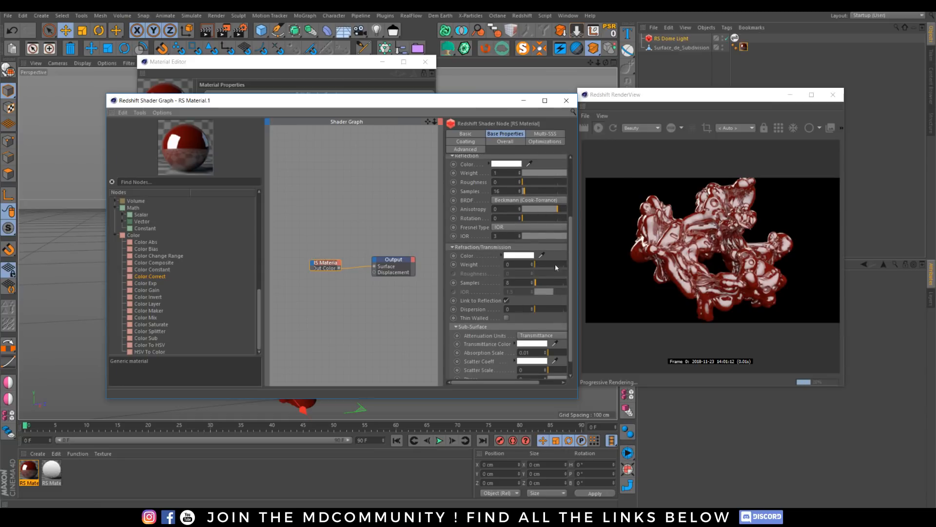
scroll(513, 303, down, 2)
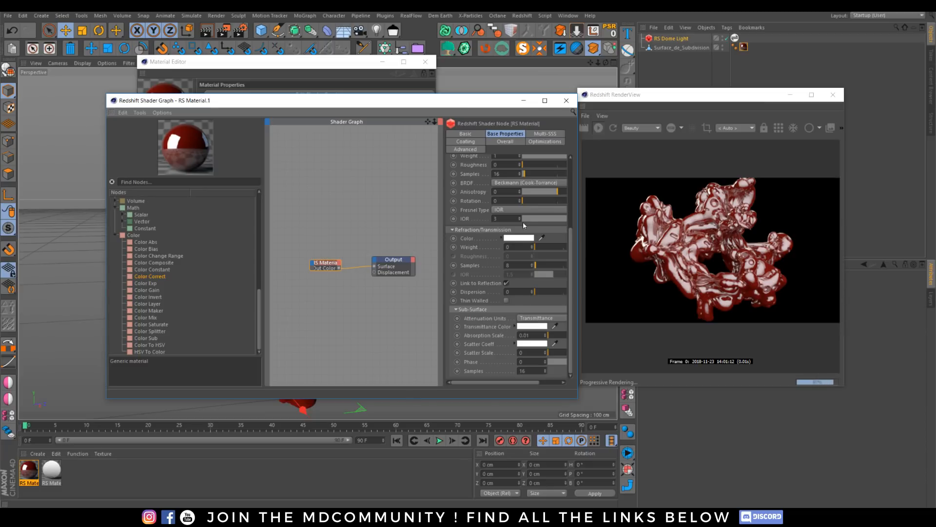
Step: Set the RS Material's reflection IOR to 1.25
drag(510, 219, 436, 217)
text(1.25)
key(Return)
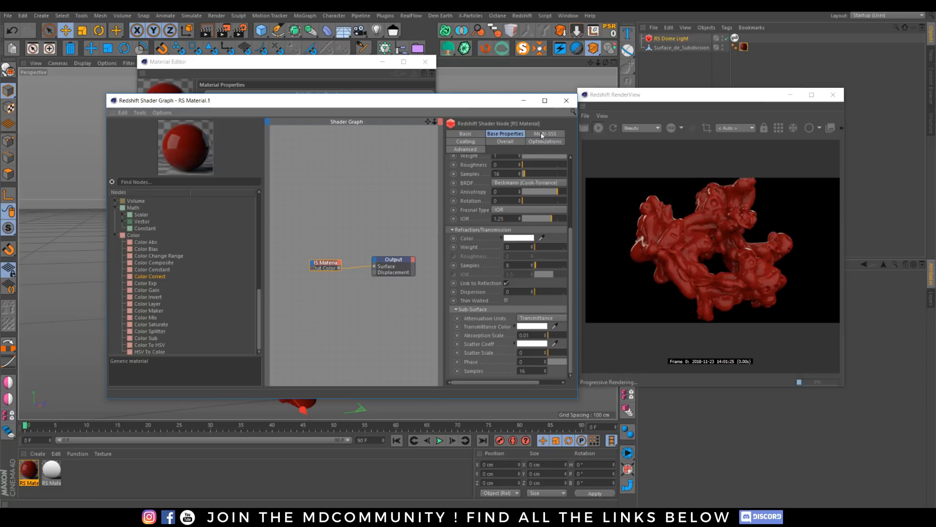
Step: Show the RS Material's Multi-SSS properties, and set its coating weight to about 0.539
click(542, 135)
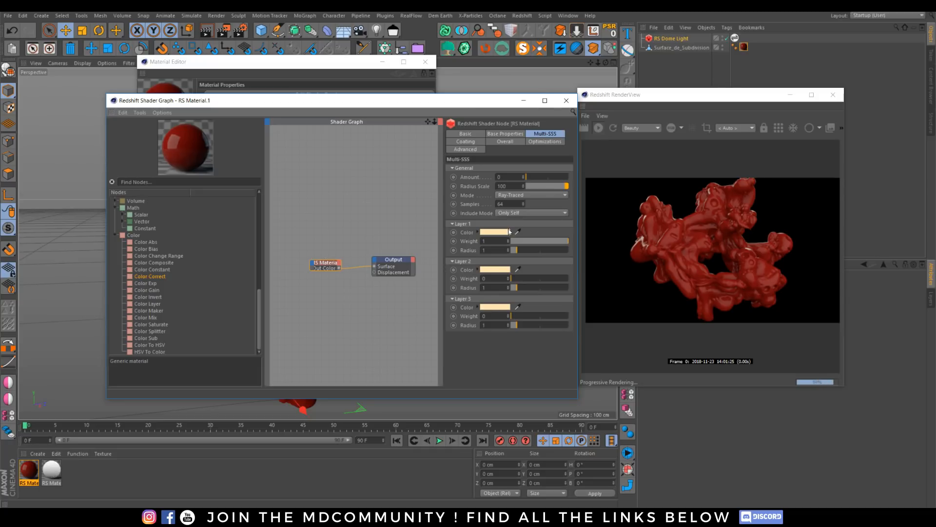
click(467, 141)
drag(538, 186, 559, 186)
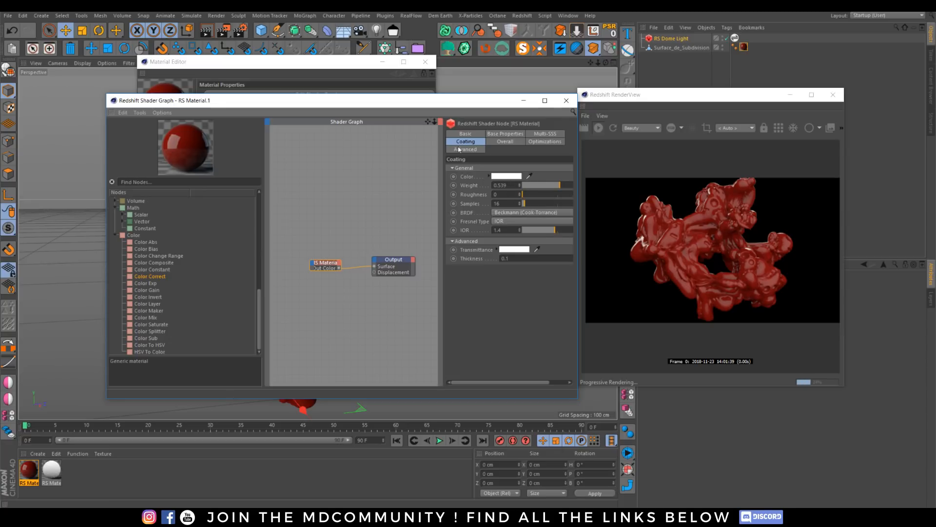
Step: Try a pink emission color with an emission weight of about 0.656, and return the color to black and the weight to 0
click(502, 141)
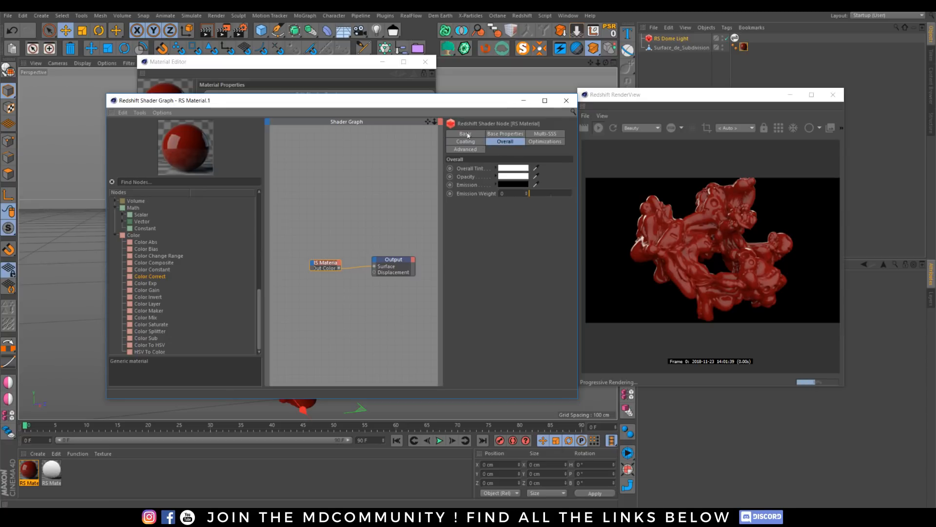
click(508, 185)
drag(565, 185, 543, 193)
click(574, 194)
click(494, 218)
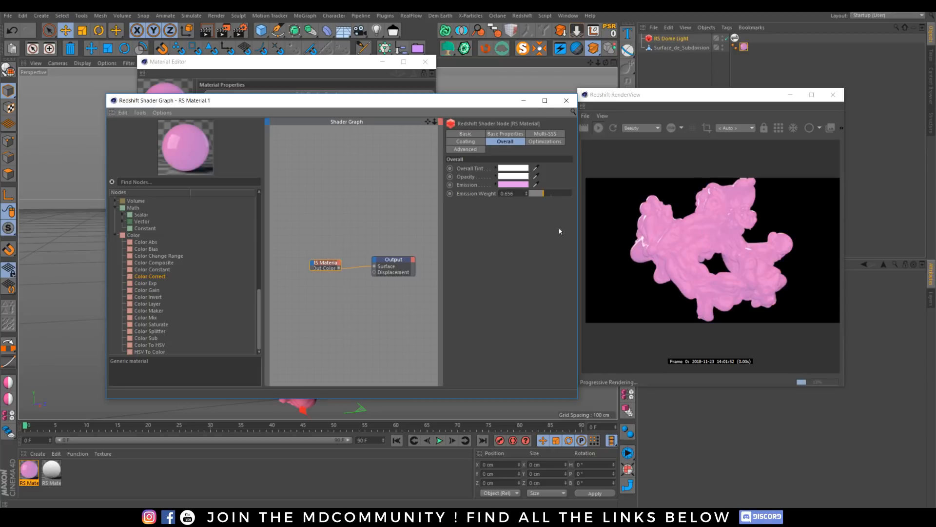
drag(536, 193, 453, 207)
click(520, 185)
click(490, 219)
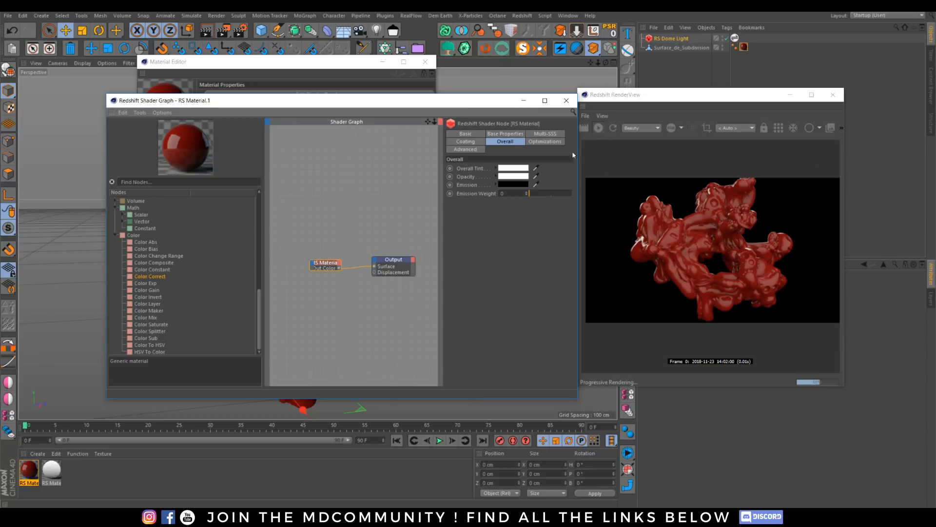
Step: Look through the RS Material's Optimizations, Advanced and Basic properties
click(541, 141)
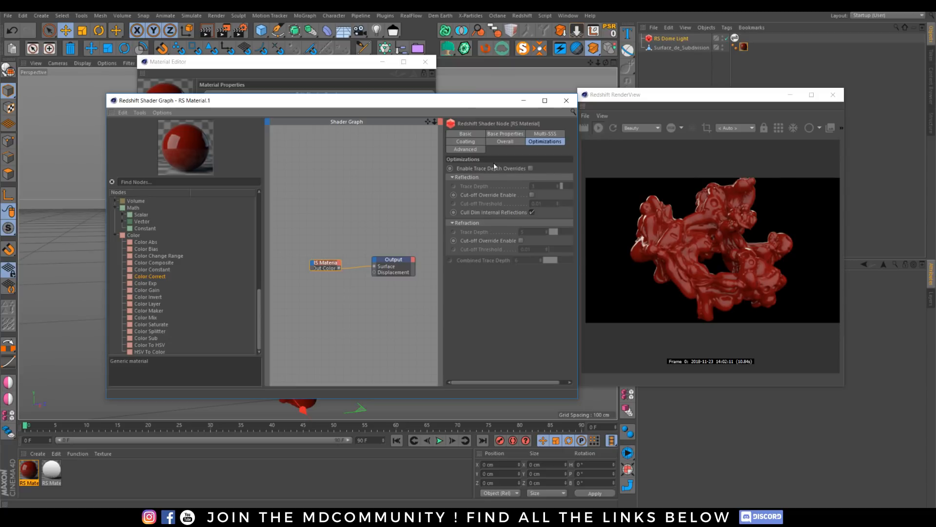
click(467, 149)
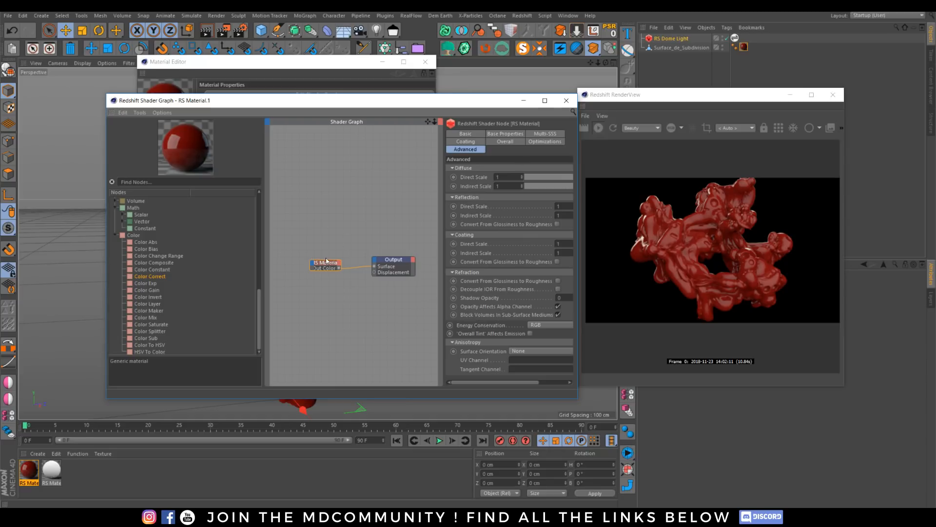
click(471, 134)
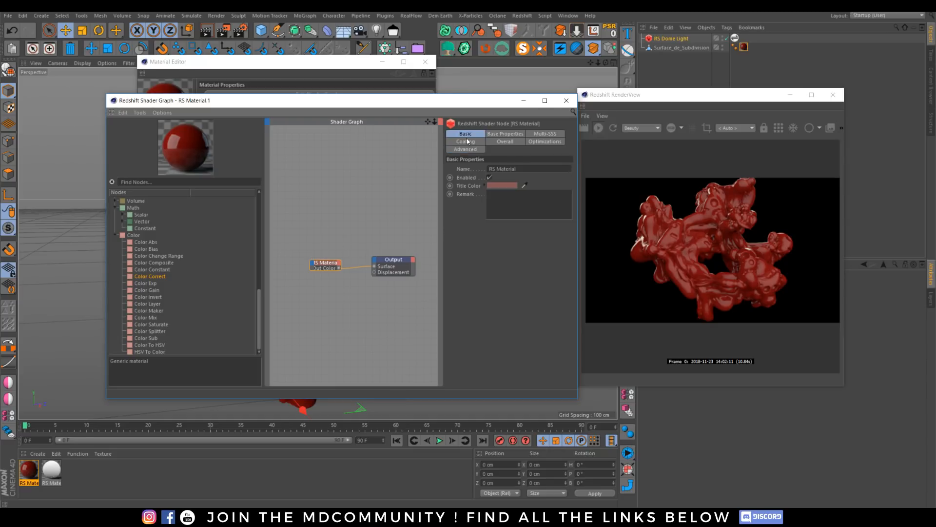
click(505, 141)
Step: Try the Water preset on the RS Material with a reflection roughness of about 0.732
click(505, 133)
click(514, 168)
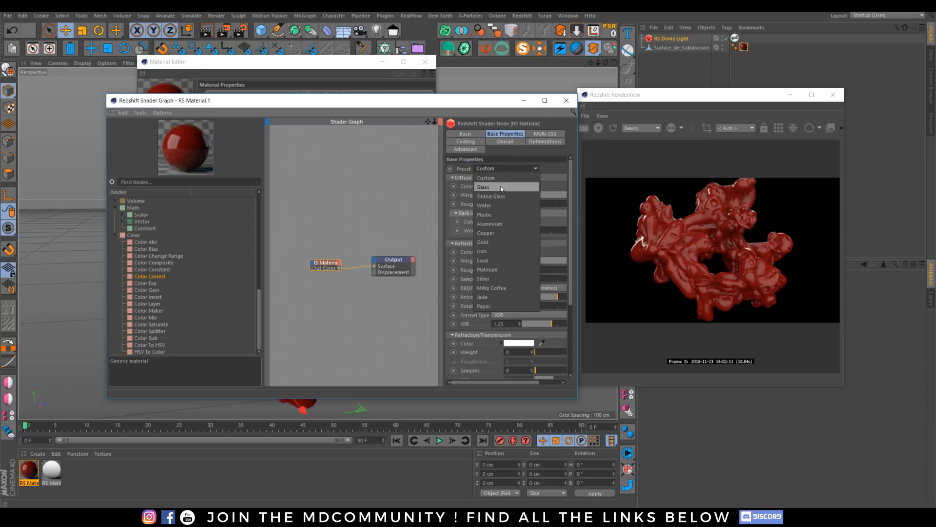
click(483, 206)
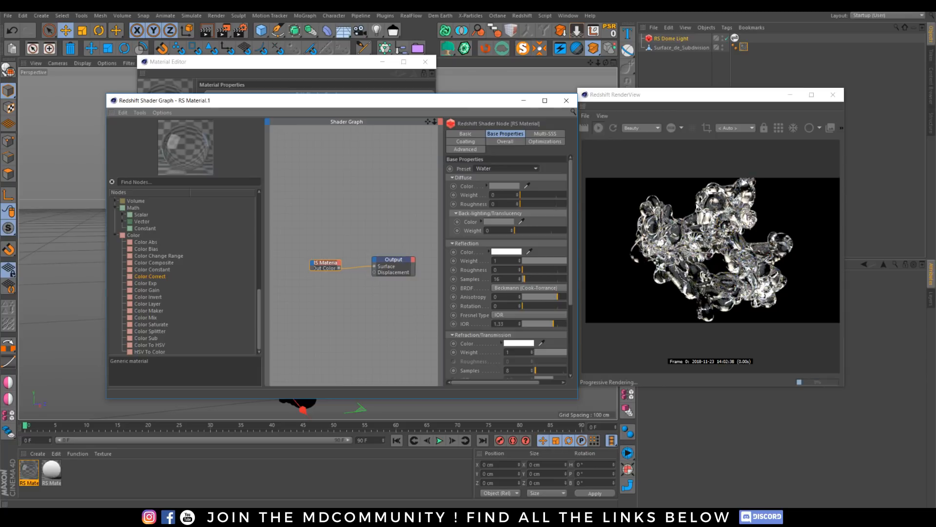
click(538, 270)
drag(541, 270, 559, 269)
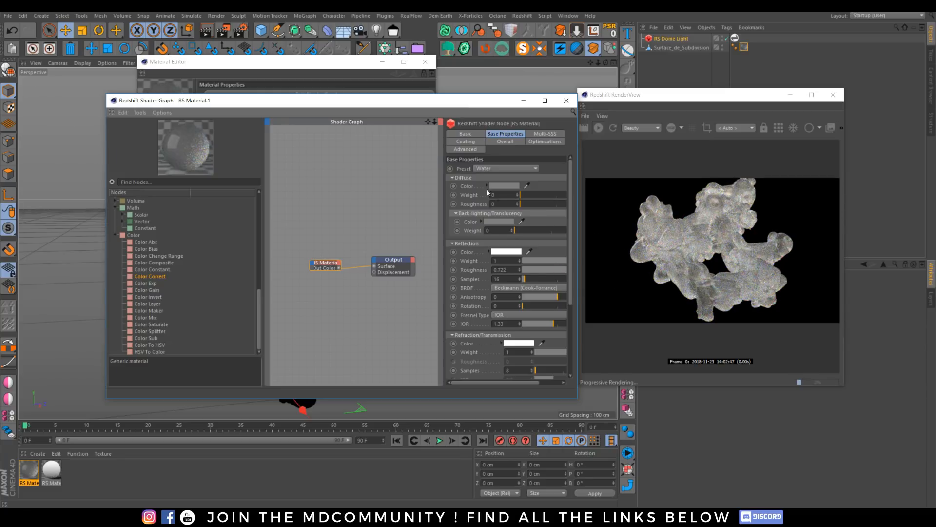
Step: Try the Aluminium preset on the RS Material, and apply the Lead preset instead
click(494, 166)
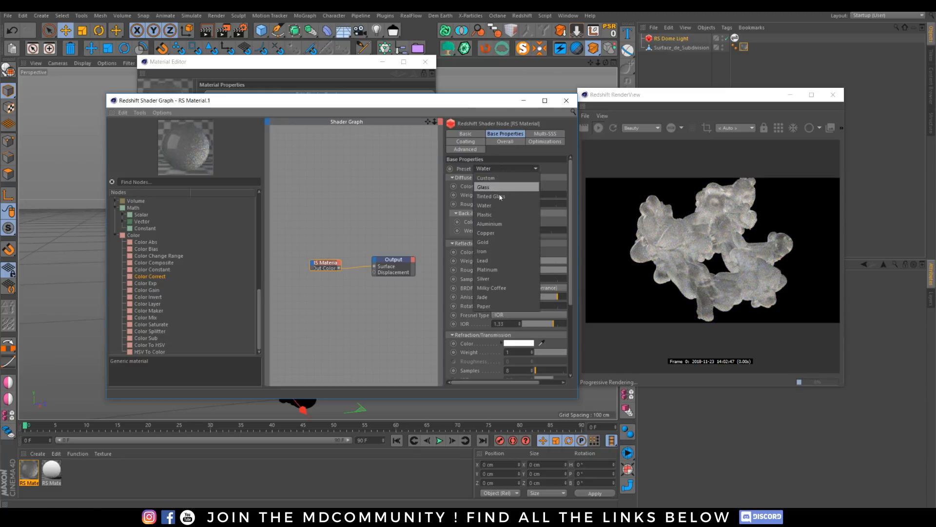
click(487, 230)
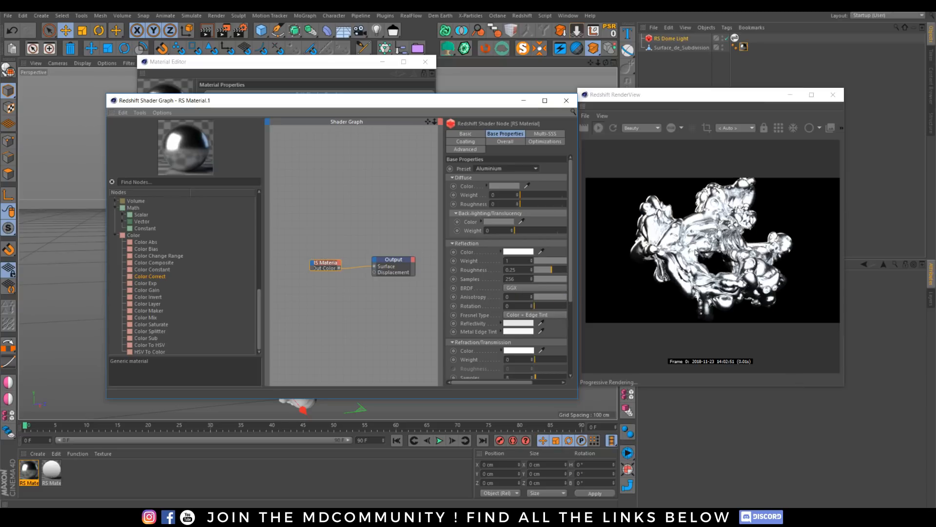
click(499, 169)
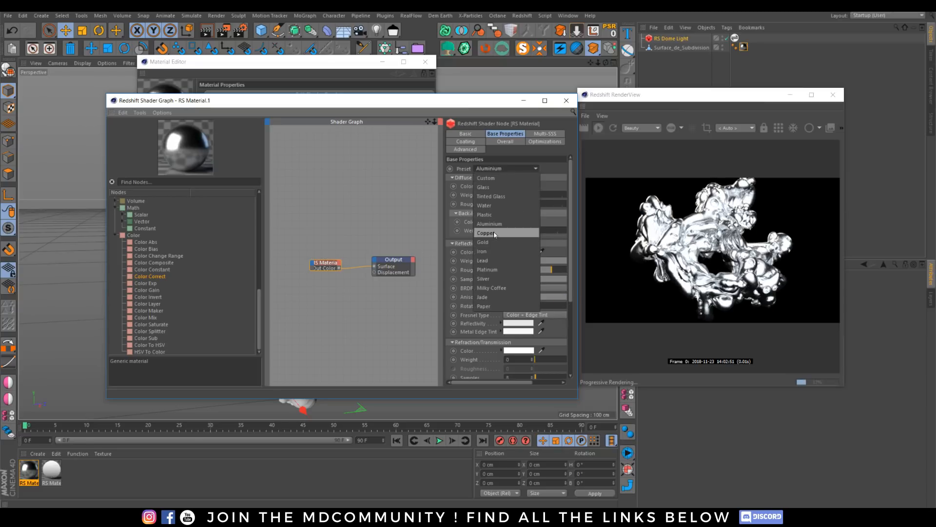
click(482, 260)
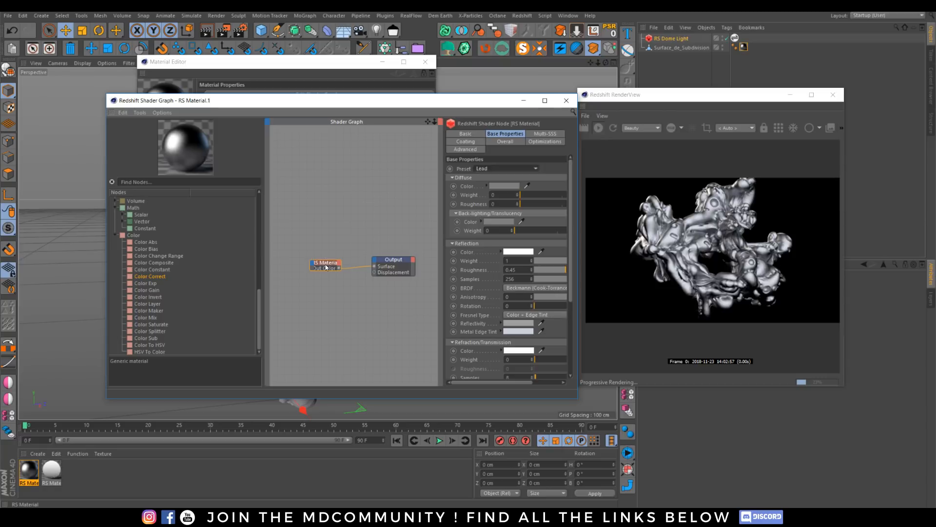
Step: Move the RS Material node slightly within the graph and look through its available input channels
drag(320, 270, 314, 247)
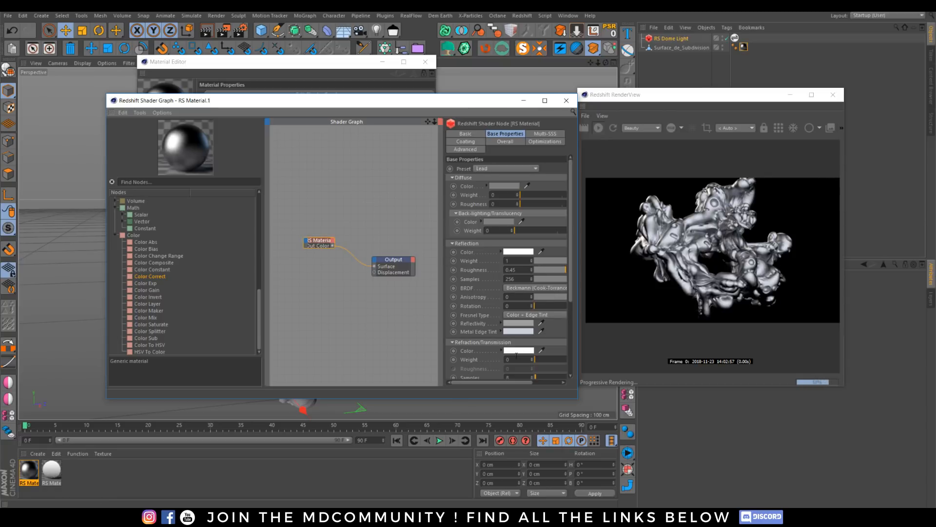
drag(509, 360, 491, 363)
click(306, 240)
mouse_move(344, 247)
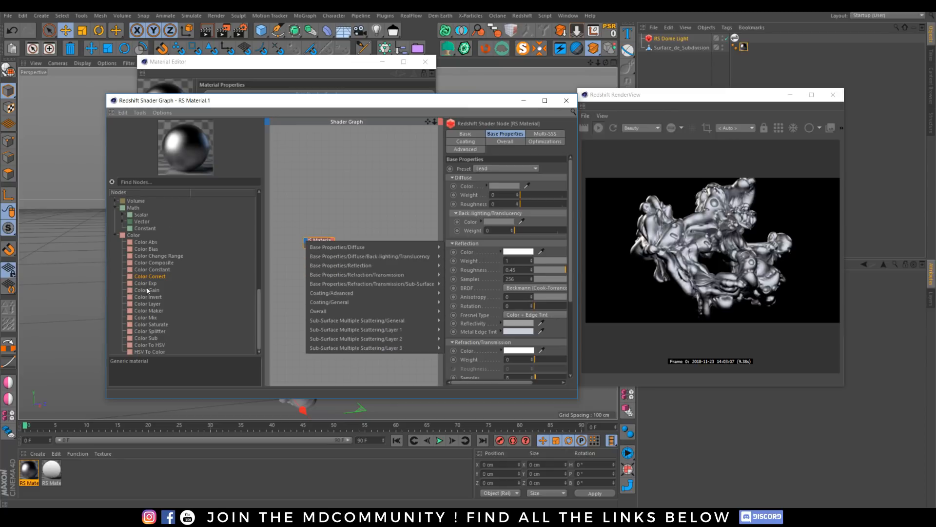
click(352, 174)
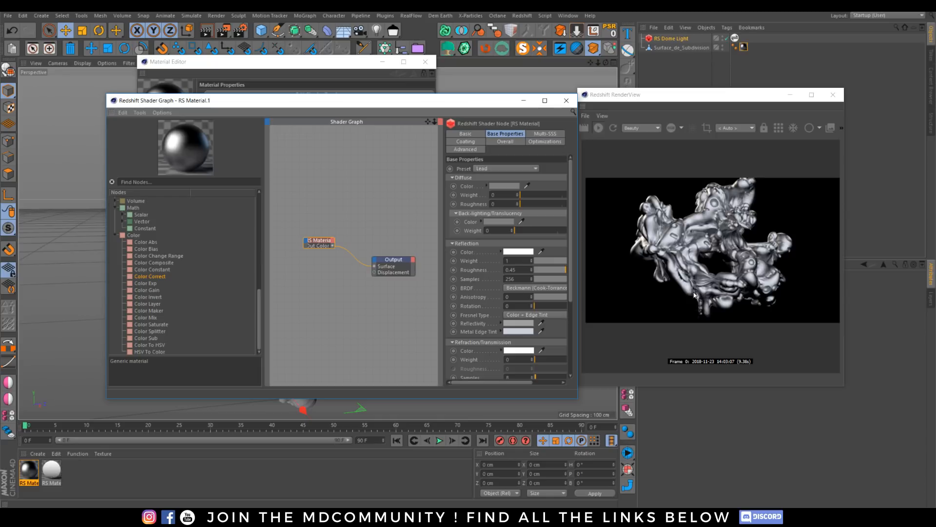
drag(316, 243, 321, 255)
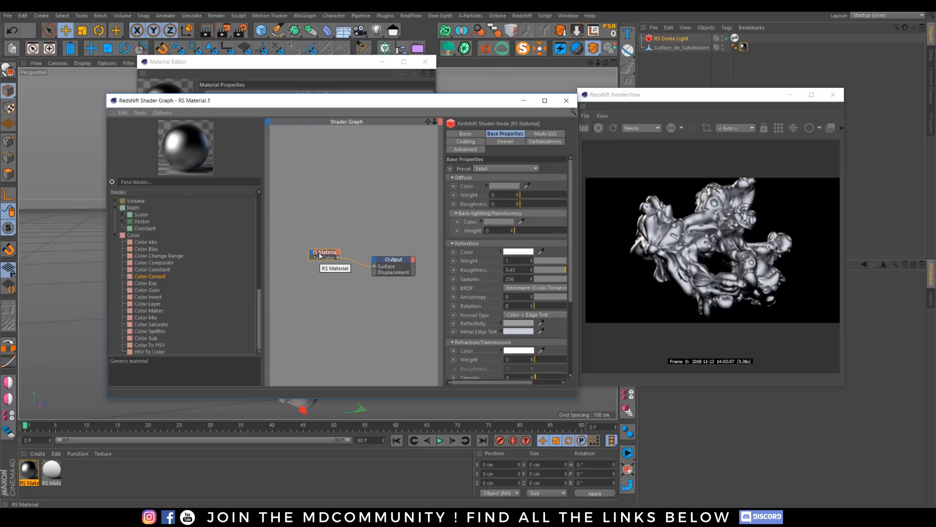
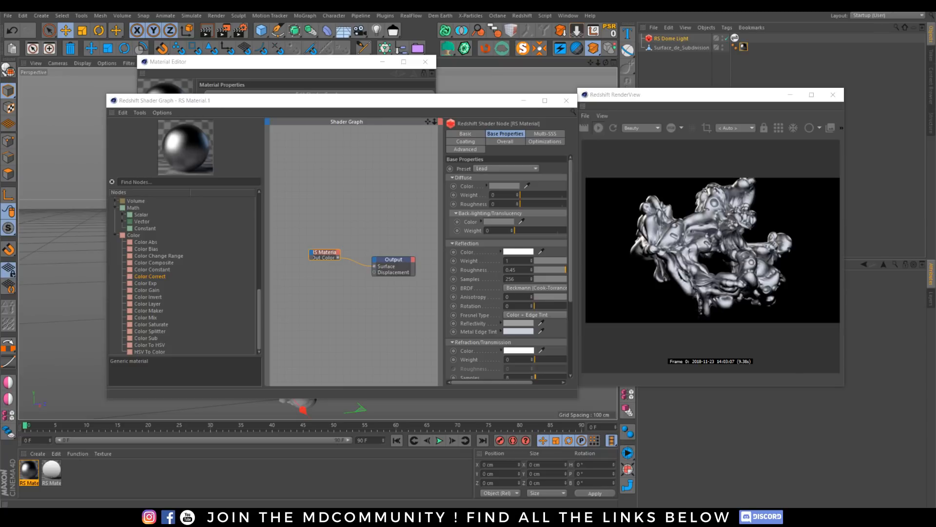
Step: Bring the ScuffsMedium001_OVERLAY_6K image into the shader graph as a texture node above the RS Material node
drag(935, 181, 300, 212)
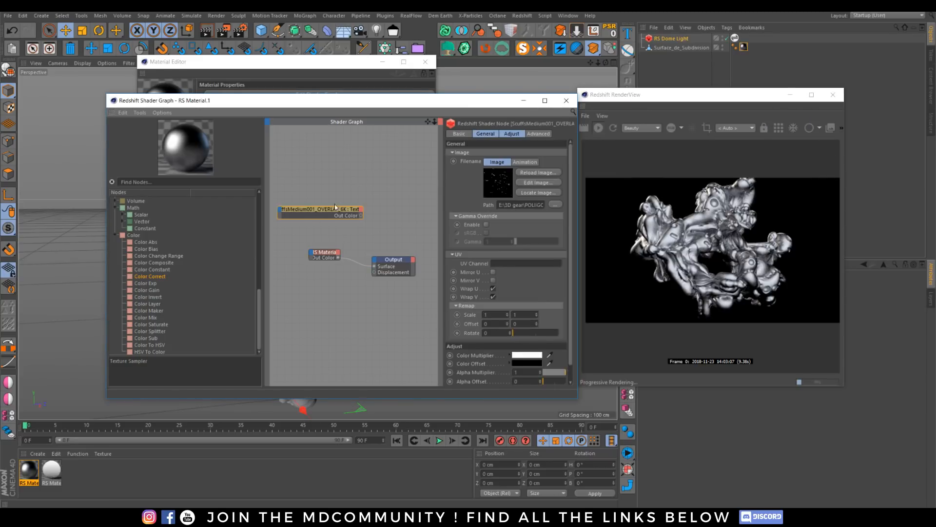
drag(325, 208, 338, 194)
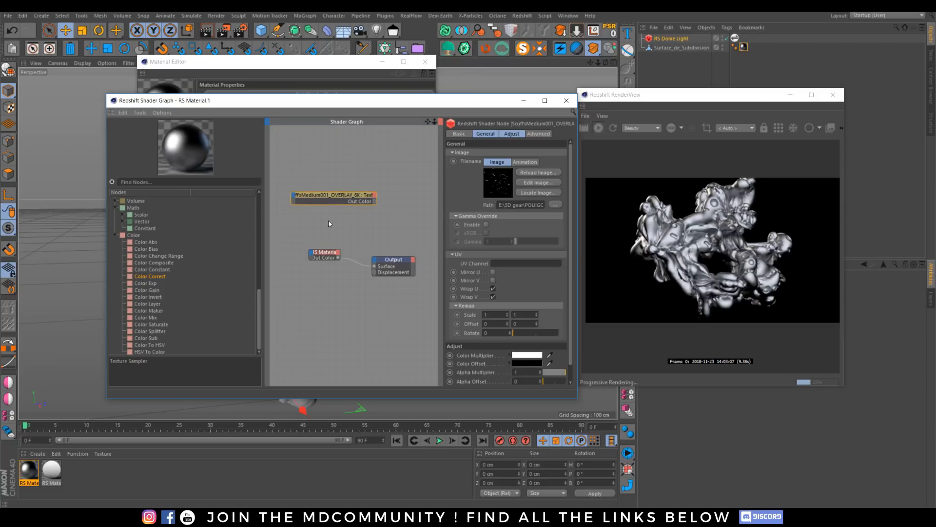
Step: Add a Texture node below the RS Material node and load 08_desposits_dust.jpg from the Surface Imperfections folder into it
scroll(125, 221, up, 8)
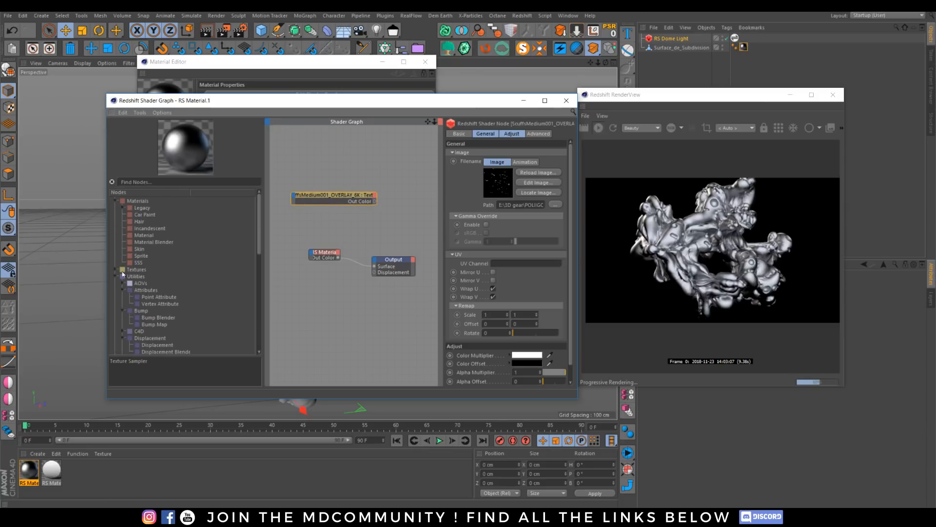
click(122, 271)
drag(142, 318, 350, 306)
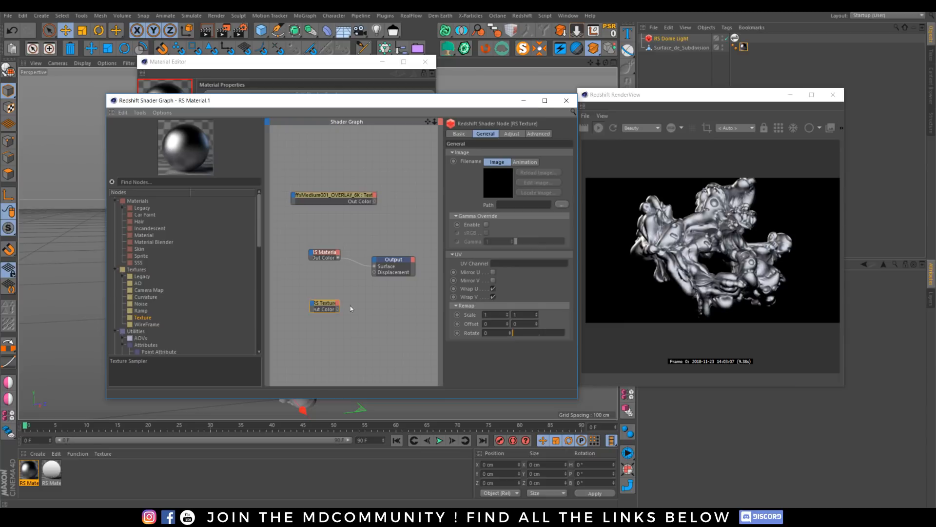
click(562, 204)
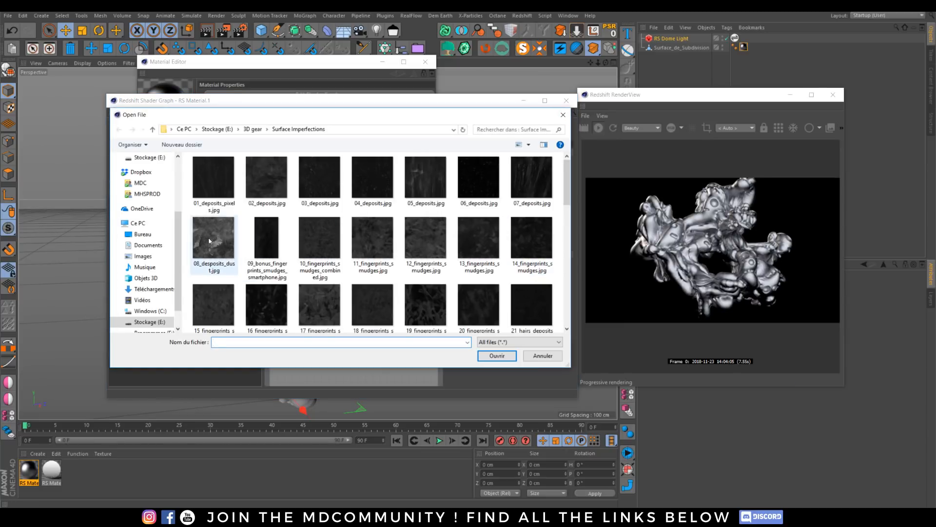
click(214, 241)
double_click(214, 241)
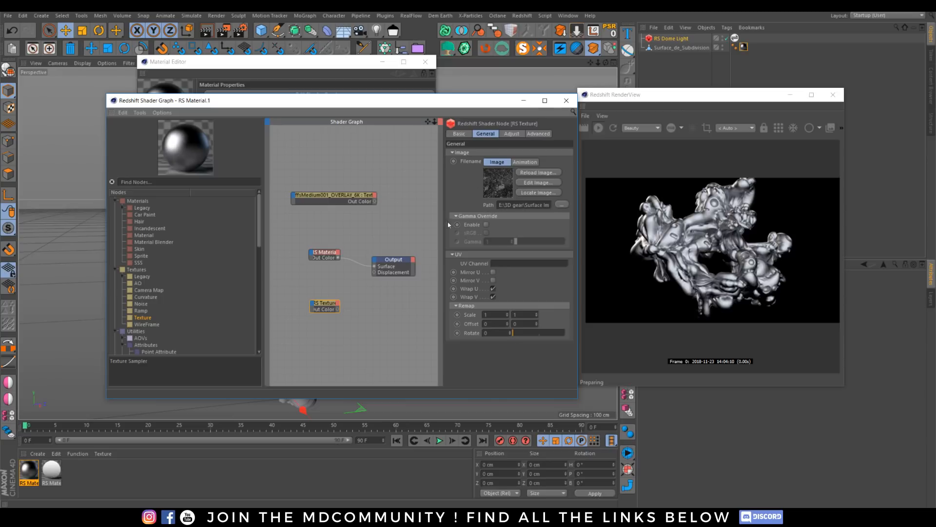
drag(320, 306, 298, 306)
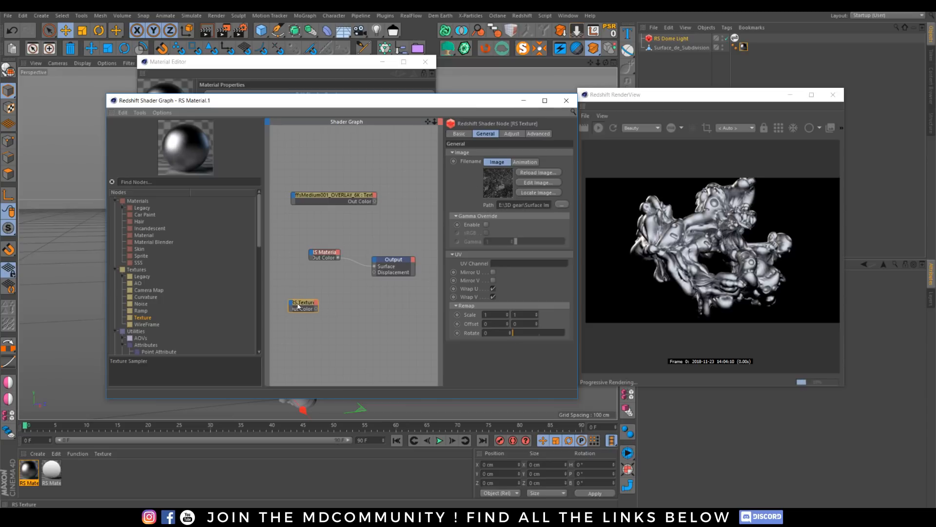
Step: Enable the gamma override on the RS Texture node with a gamma of 2.2
click(486, 225)
double_click(489, 241)
text(2.2)
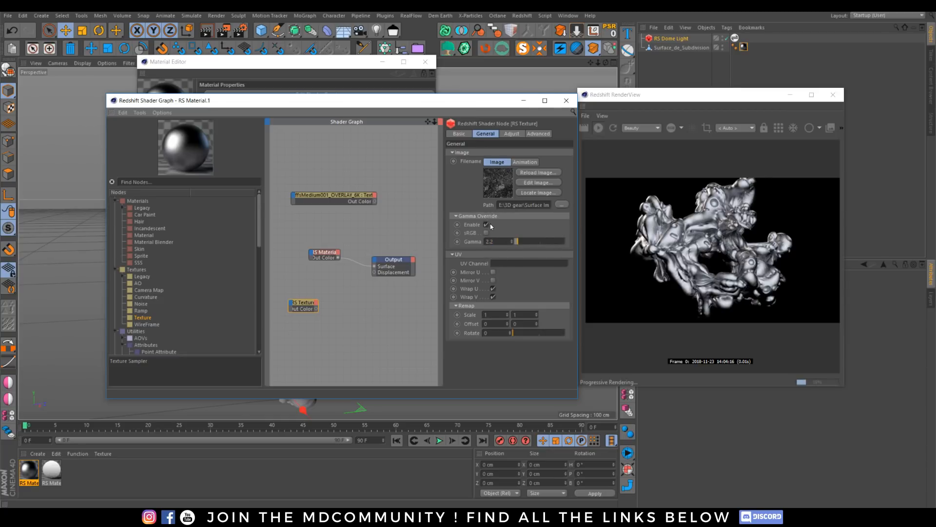
key(Return)
Step: Add a Color Correct node with gamma 2.2 beside the RS Texture node and connect the texture's Out Color to its Input
click(338, 342)
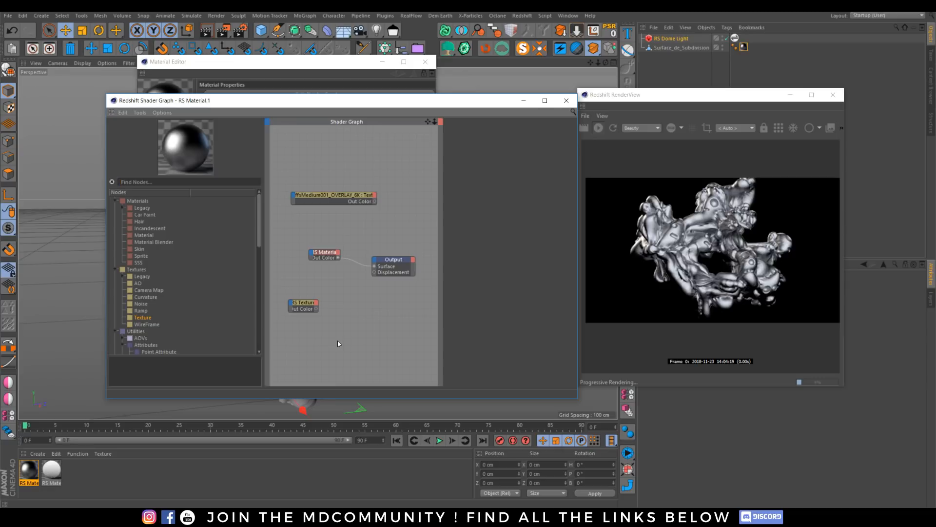
text(color c)
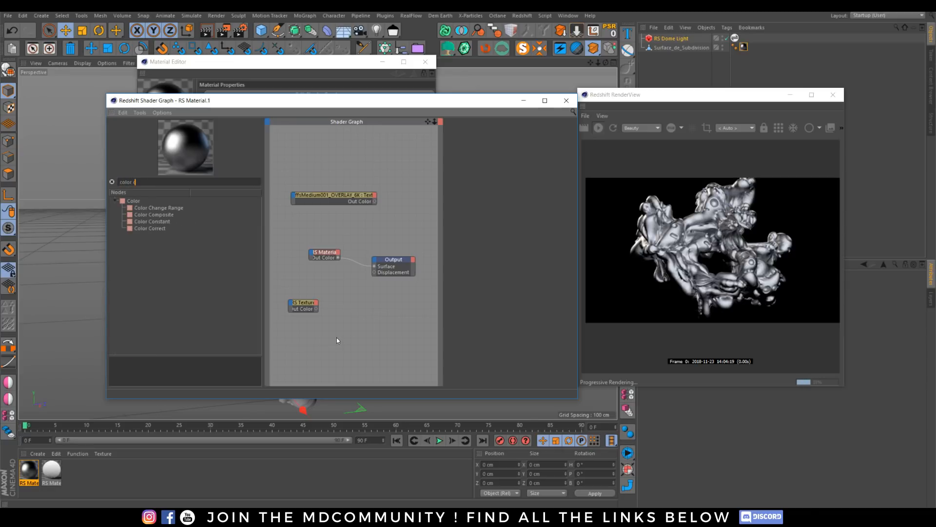
drag(154, 228, 331, 322)
text(2.2)
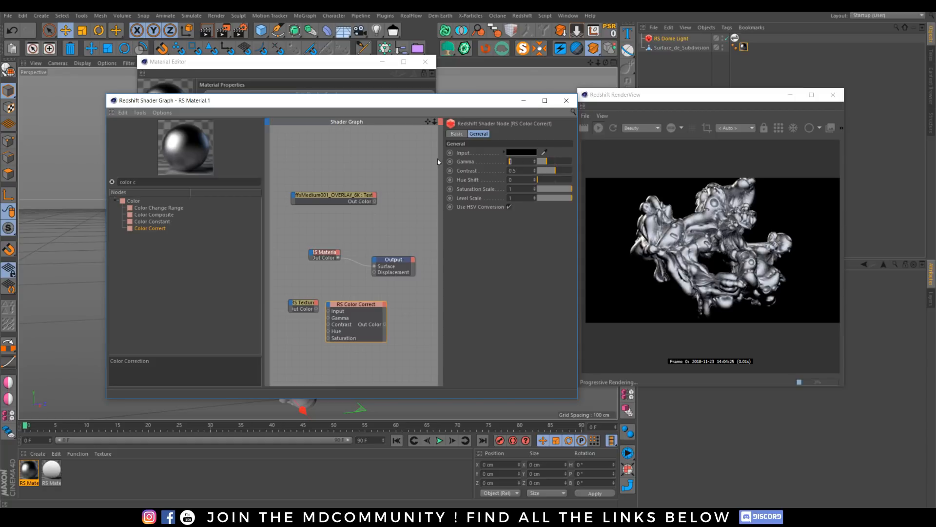
key(Return)
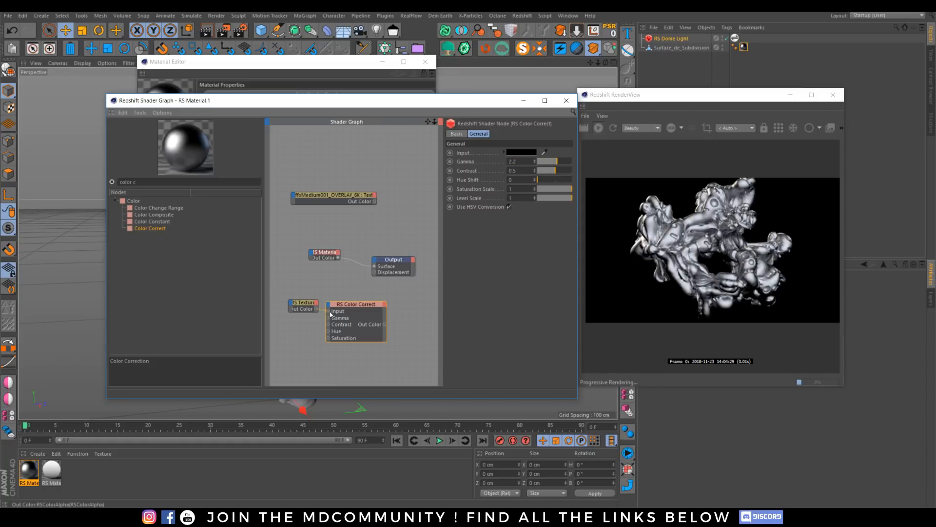
drag(316, 309, 329, 311)
Step: Add a Bump Map node beside the RS Color Correct node and feed the corrected color into its texture input
drag(386, 325, 400, 356)
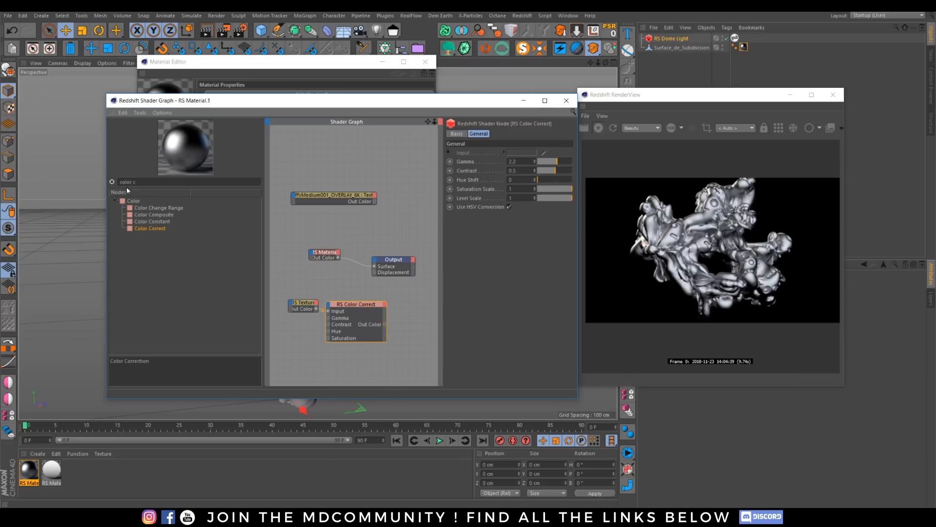
drag(138, 182, 65, 174)
text(bump)
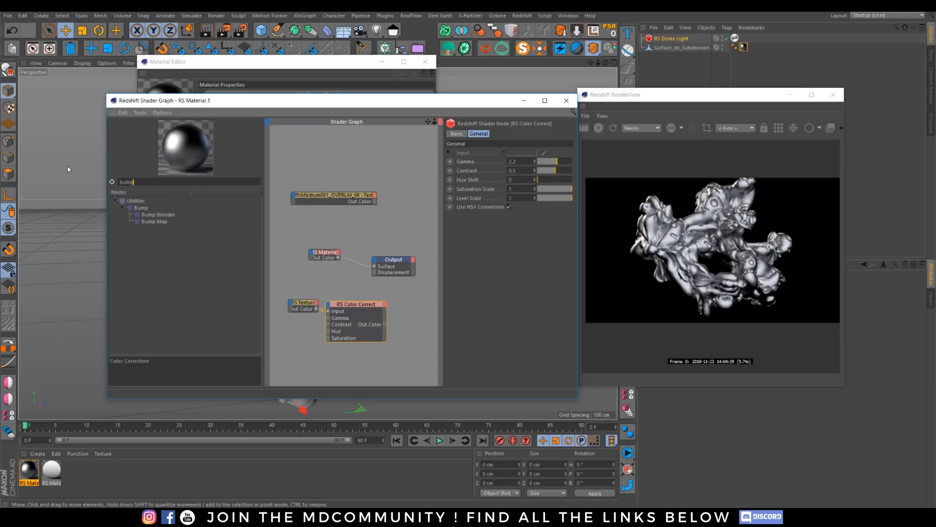
drag(169, 220, 409, 330)
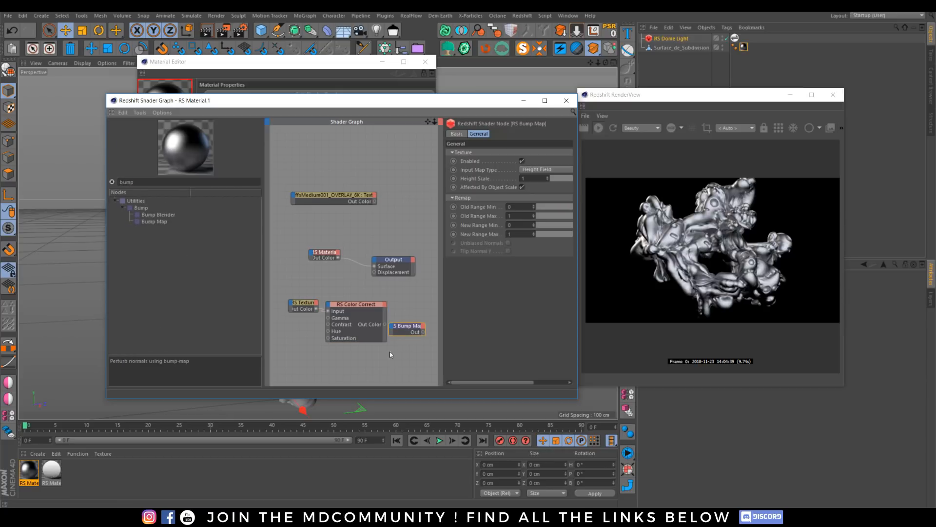
click(387, 321)
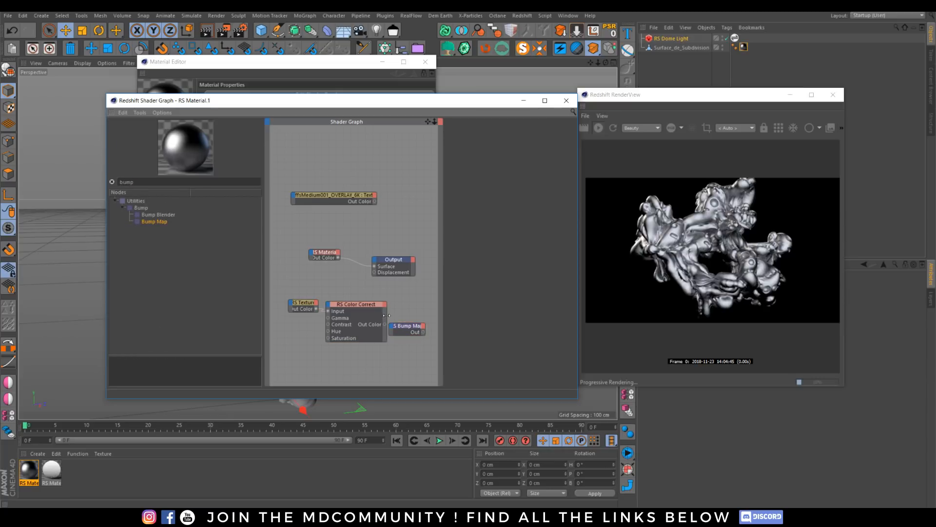
drag(384, 324, 393, 331)
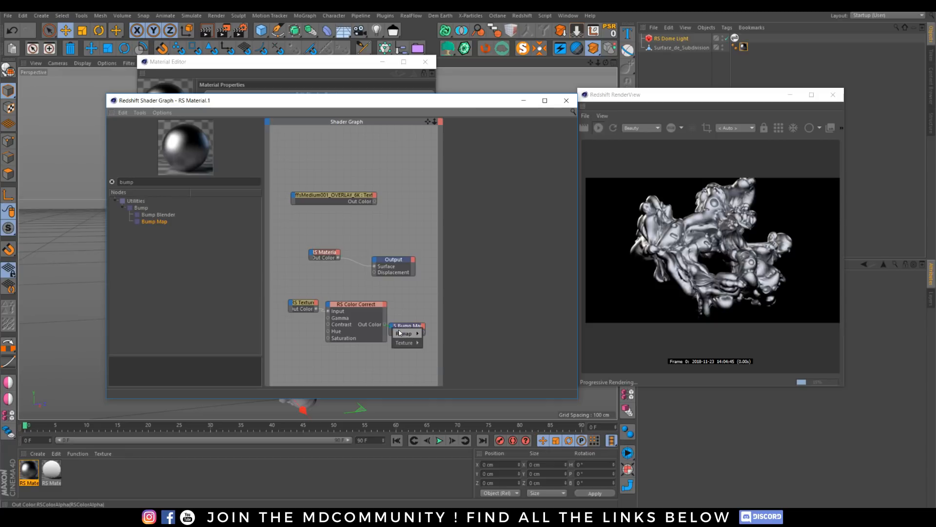
click(408, 347)
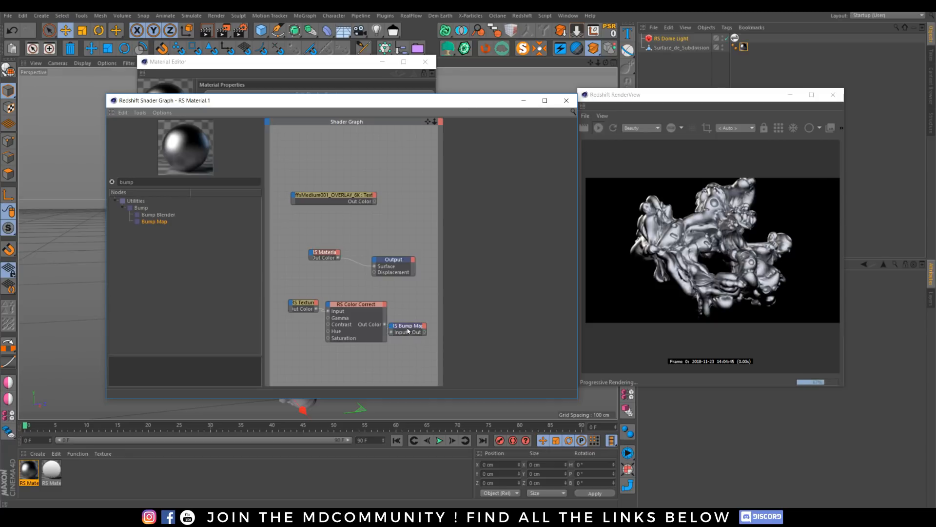
Step: Widen the shader graph window and rearrange the texture chain, Output and RS Material nodes to make room between them
drag(283, 287, 429, 356)
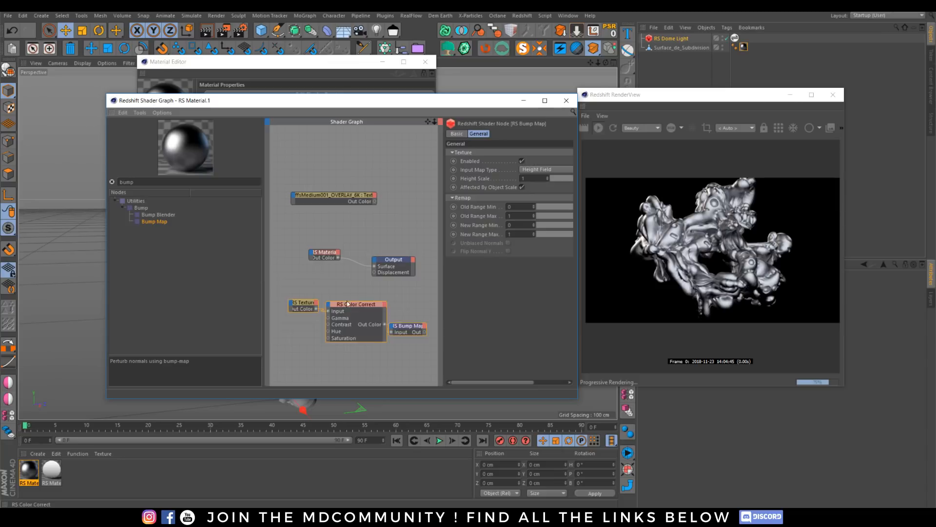
drag(352, 303, 302, 278)
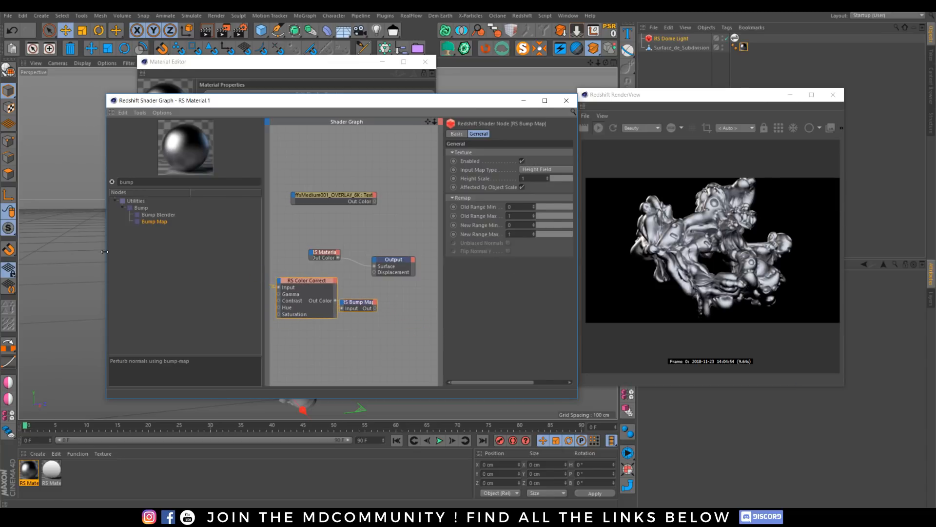
drag(107, 253, 20, 253)
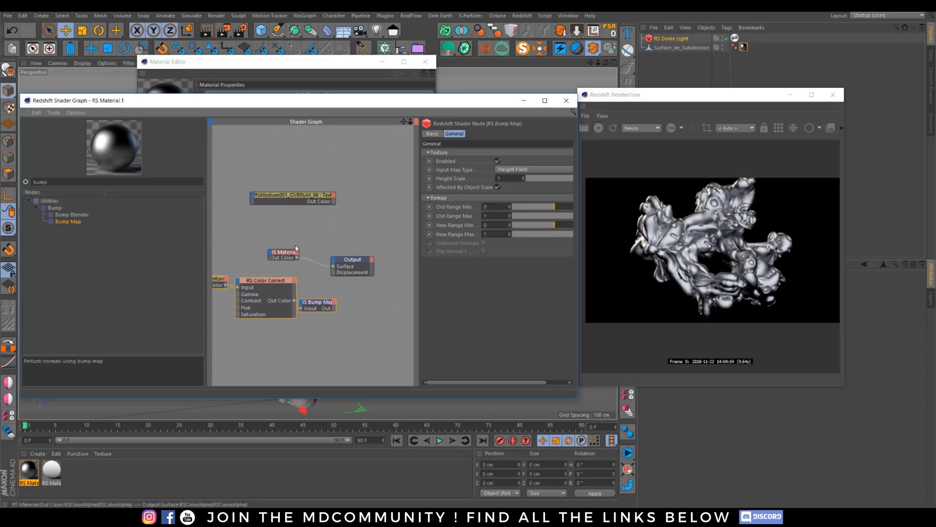
drag(352, 260, 379, 271)
drag(265, 257, 318, 266)
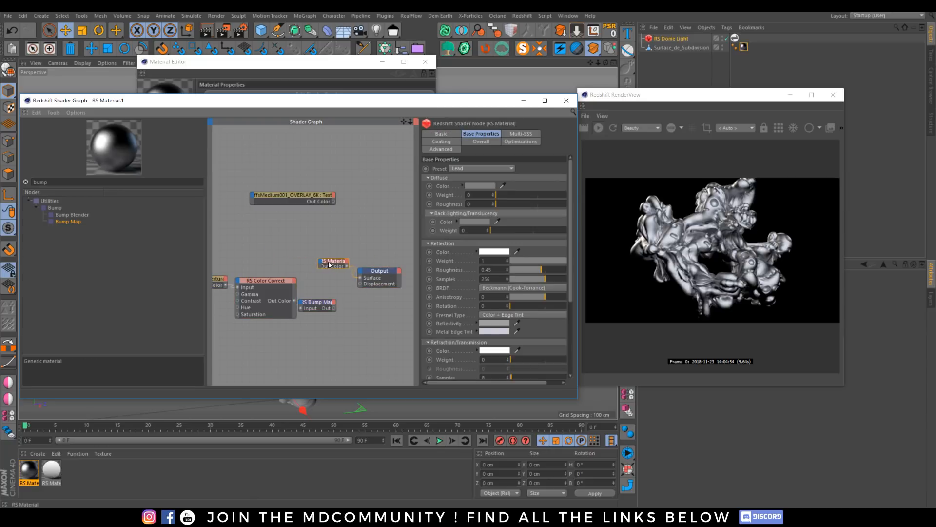
Step: Place the RS Bump Map node above RS Color Correct and connect its output to the RS Material's Overall Bump Input
click(304, 301)
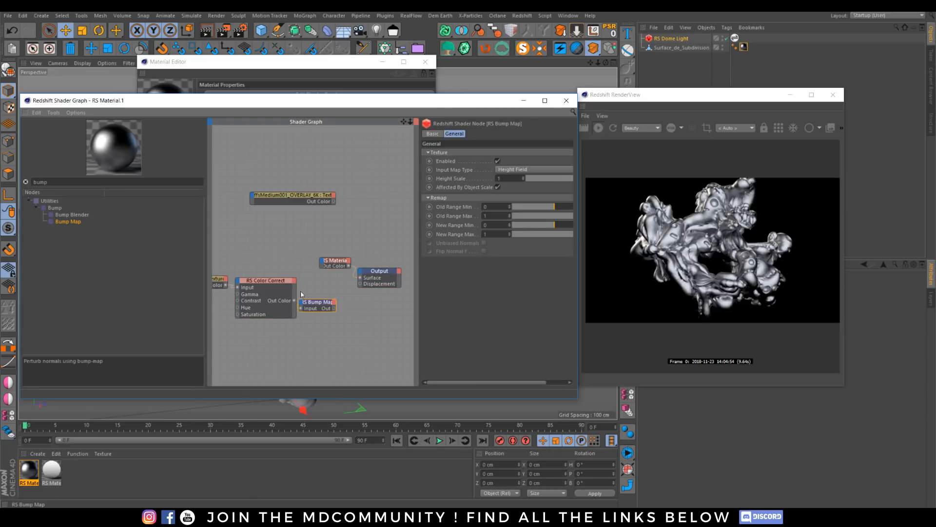
drag(319, 300, 323, 261)
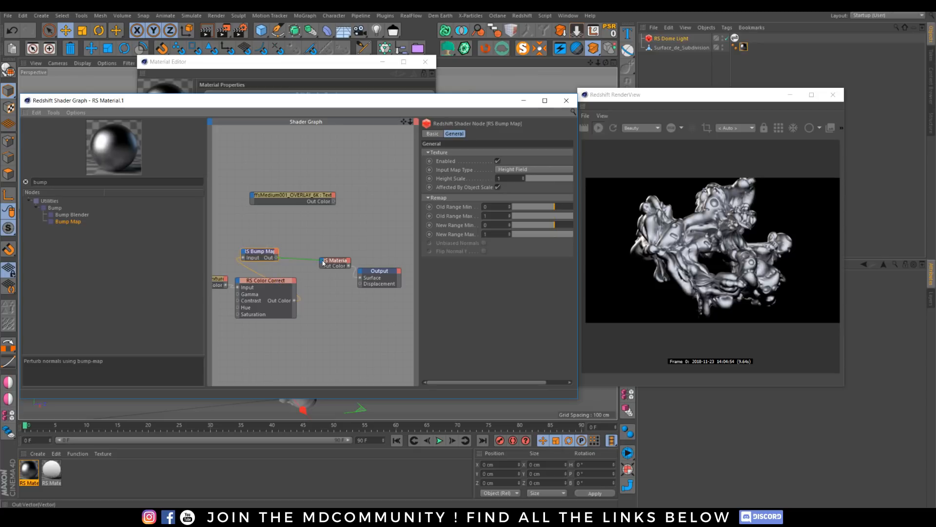
mouse_move(355, 331)
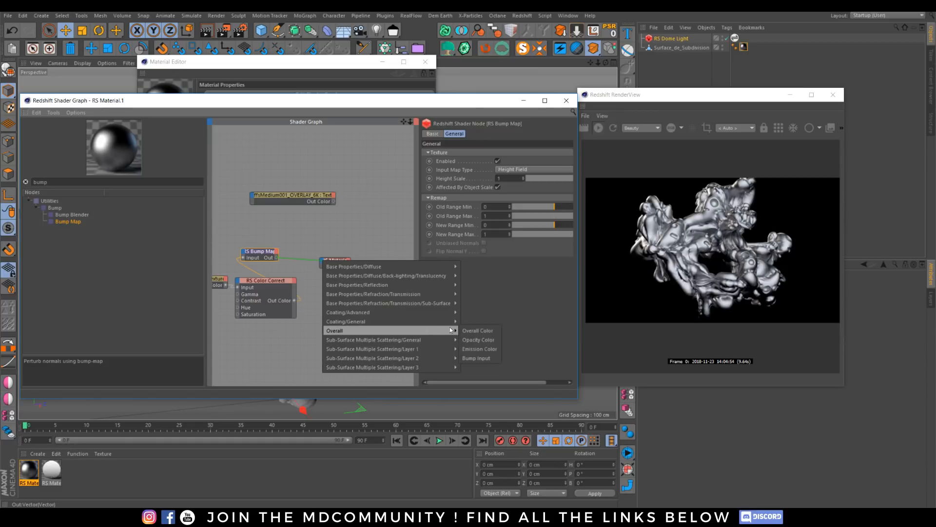
click(470, 358)
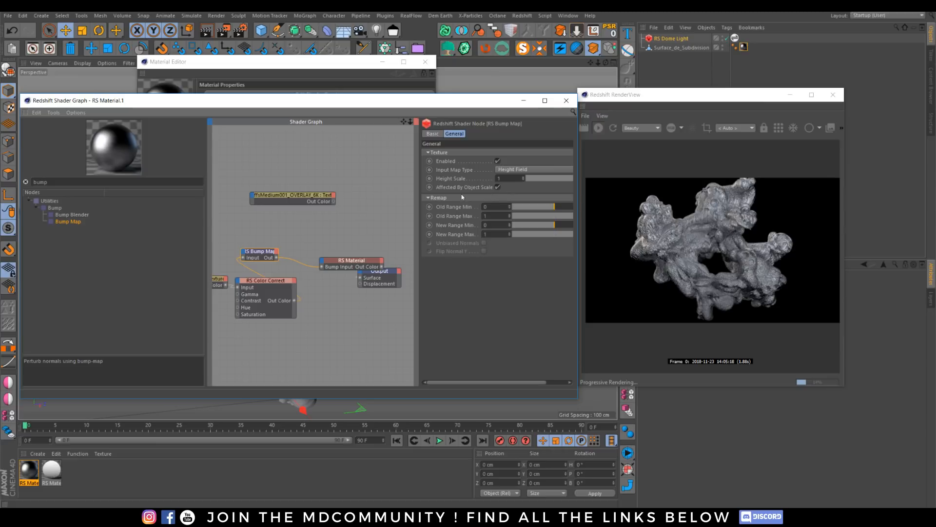
Step: Set the RS Bump Map node's Height Scale to 0.1
click(523, 100)
click(376, 67)
alt+right_drag(302, 220, 333, 145)
mouse_move(268, 184)
alt+mouse_down()
mouse_move(278, 192)
mouse_move(265, 187)
alt+mouse_up()
alt+right_drag(265, 186, 247, 213)
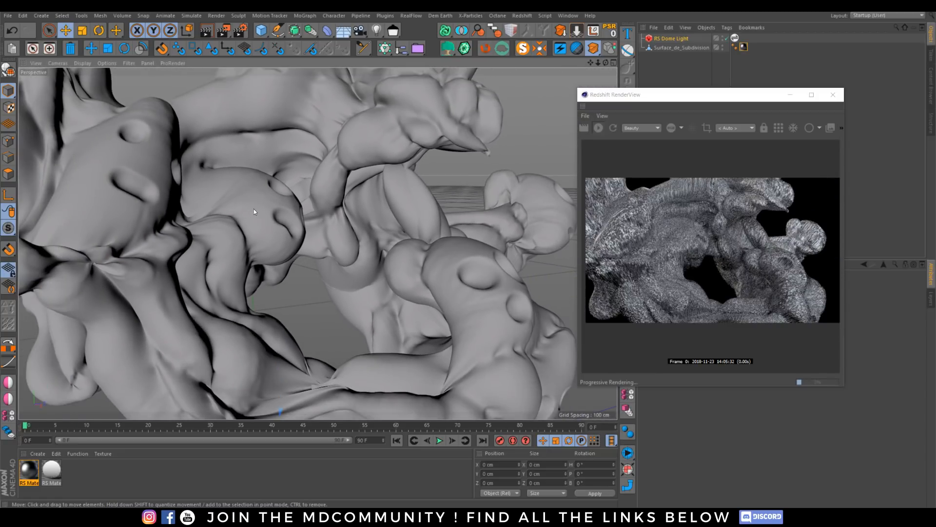
double_click(30, 471)
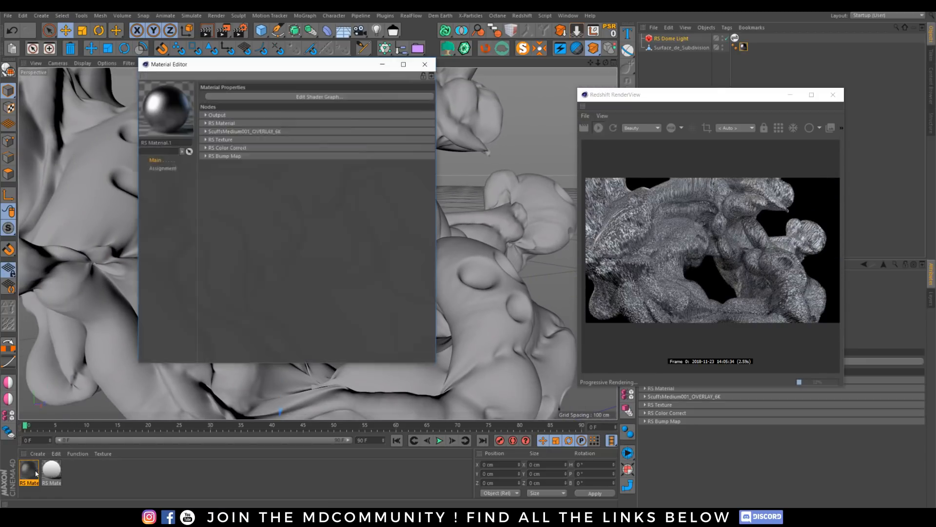
click(318, 94)
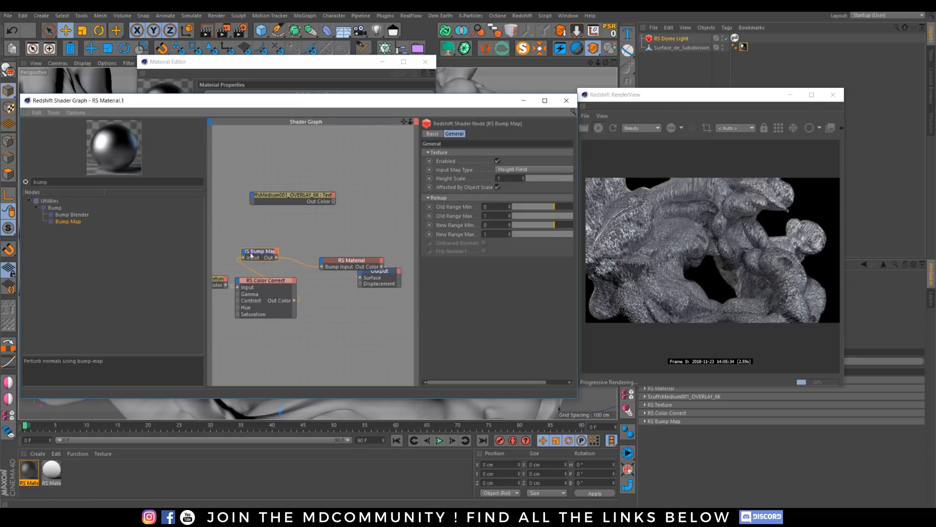
drag(507, 178, 394, 188)
text(0)
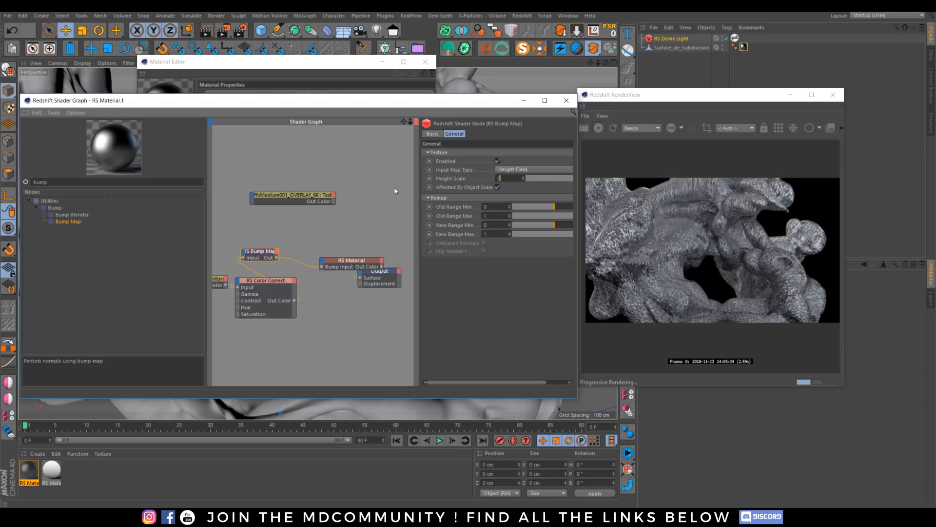
text(.1)
key(Return)
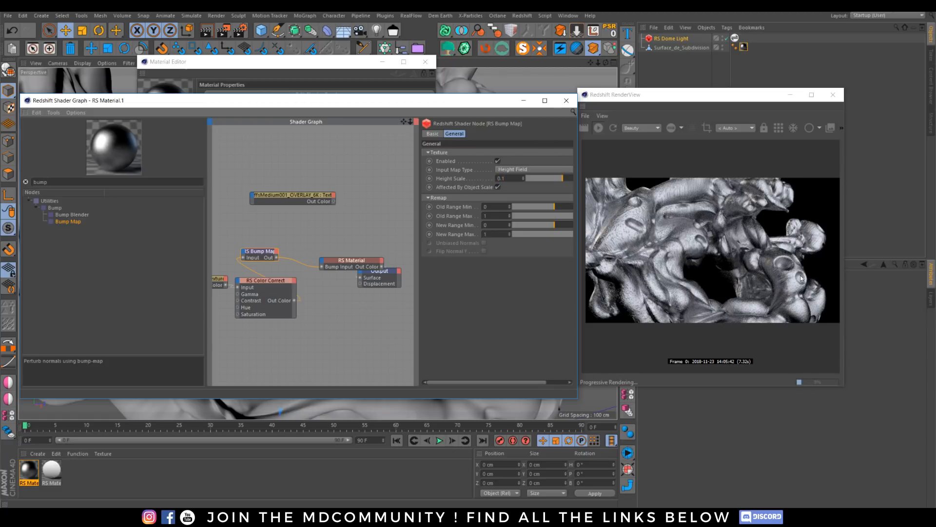
Step: Lower the RS Bump Map node's Height Scale to 0.056
key(BackSpace)
text(056)
key(Return)
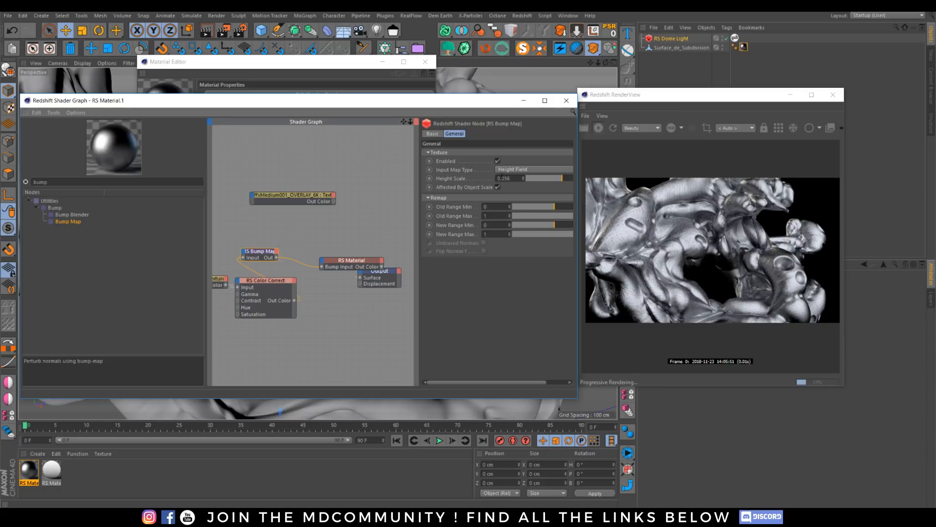
Step: Check the bump up close in the render, and move the RS Material node clear of the Output node in the graph
click(524, 100)
click(382, 62)
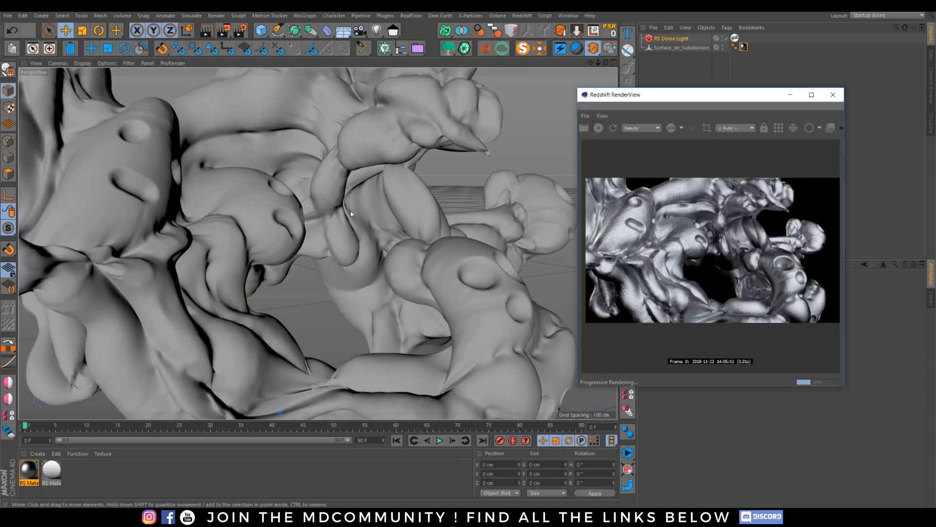
alt+drag(303, 247, 274, 266)
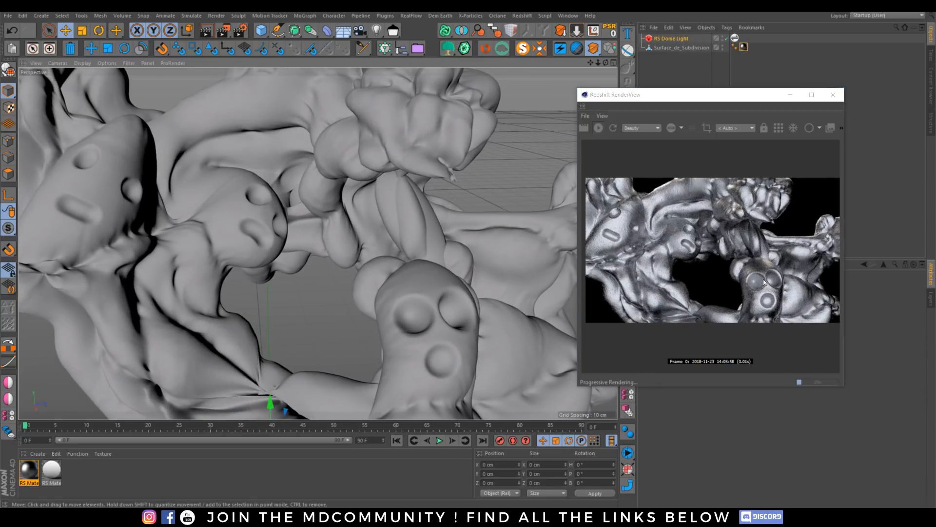
alt+drag(427, 271, 389, 224)
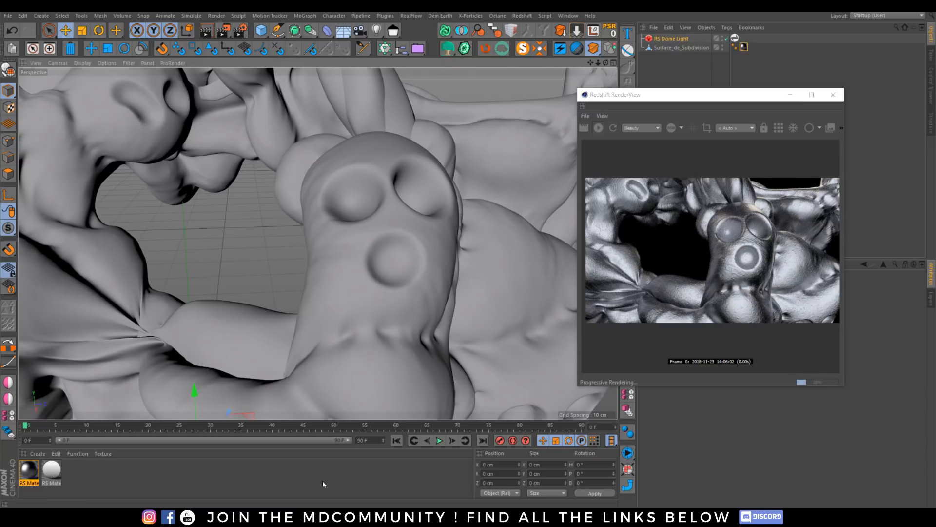
double_click(29, 469)
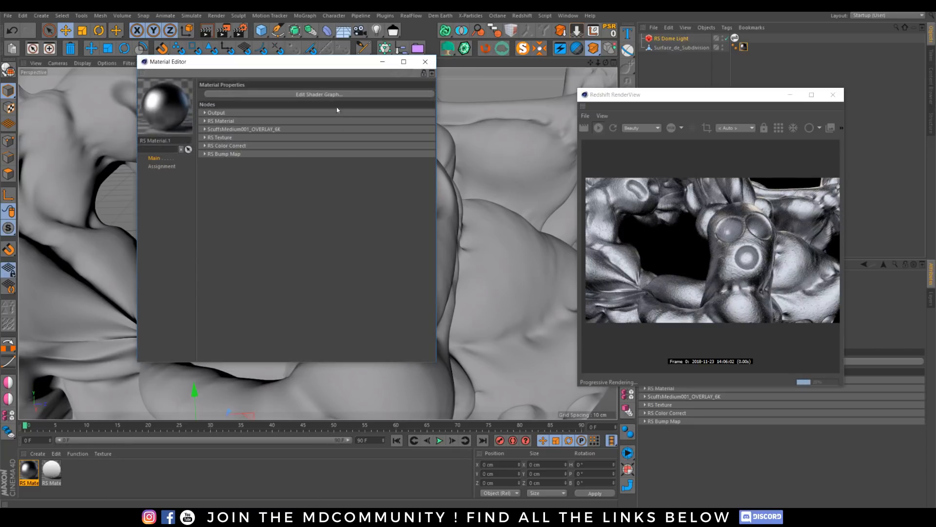
click(335, 94)
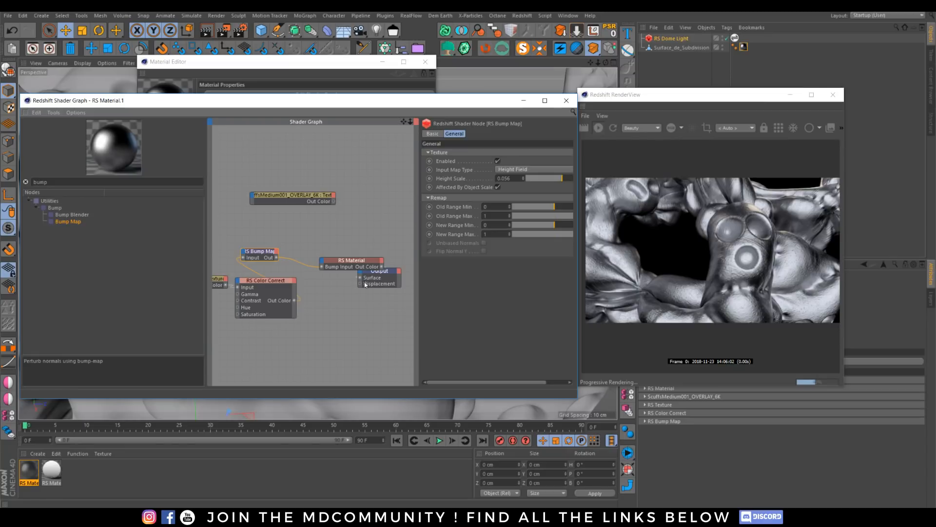
drag(341, 265, 327, 233)
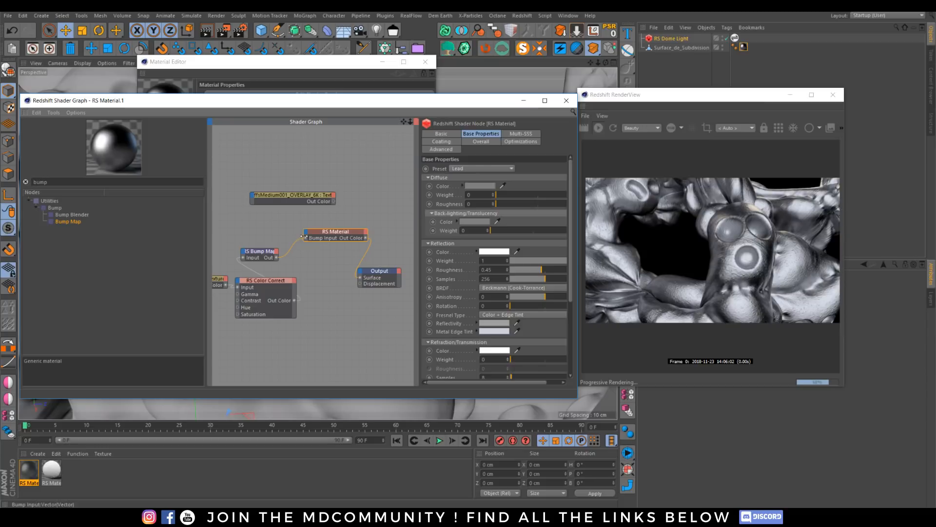
Step: Look through the RS Material node's input channels, including the Diffuse and Back-lighting/Translucency groups
click(306, 233)
mouse_move(322, 238)
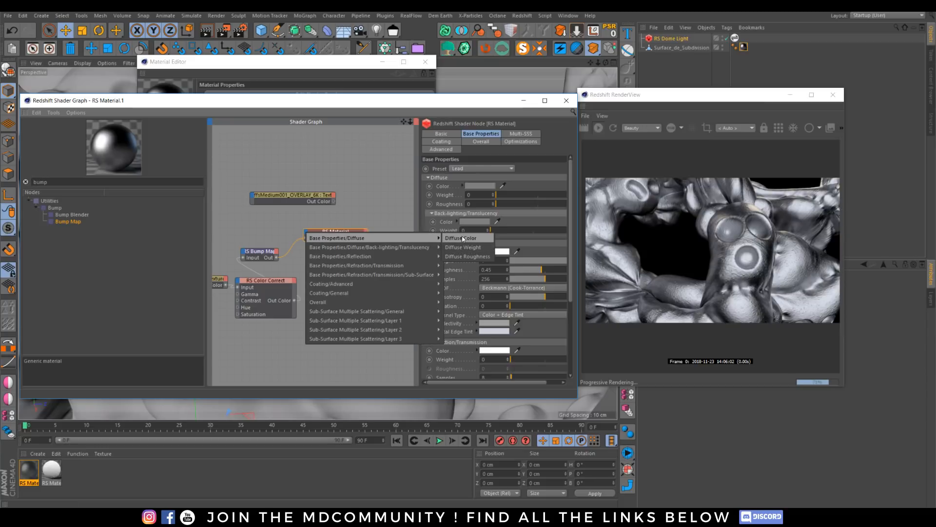
mouse_move(420, 249)
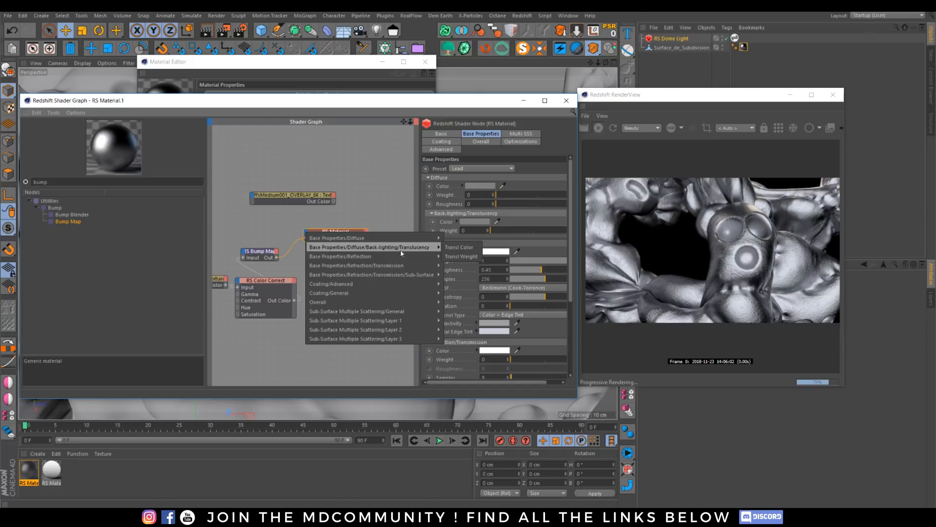
click(339, 371)
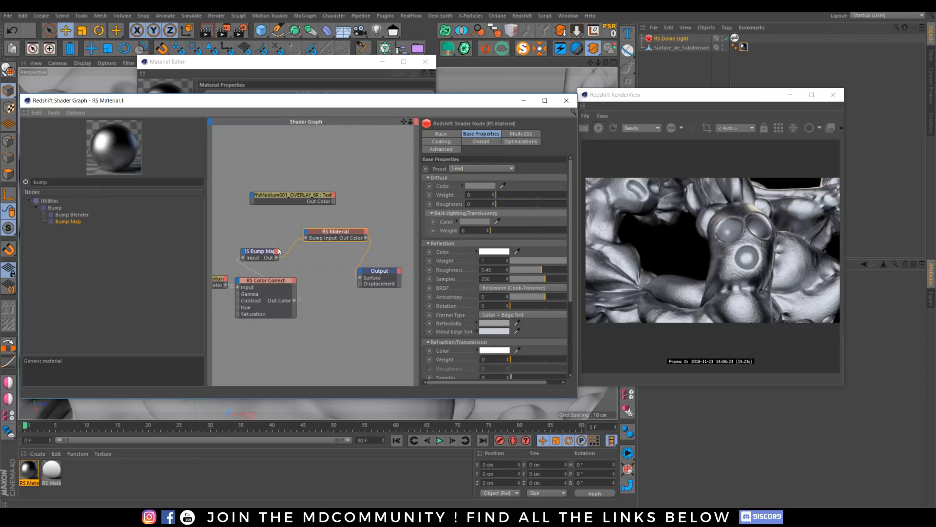
Step: Connect the RS Color Correct node's Out Color to the RS Material's Refl Roughness input
click(293, 299)
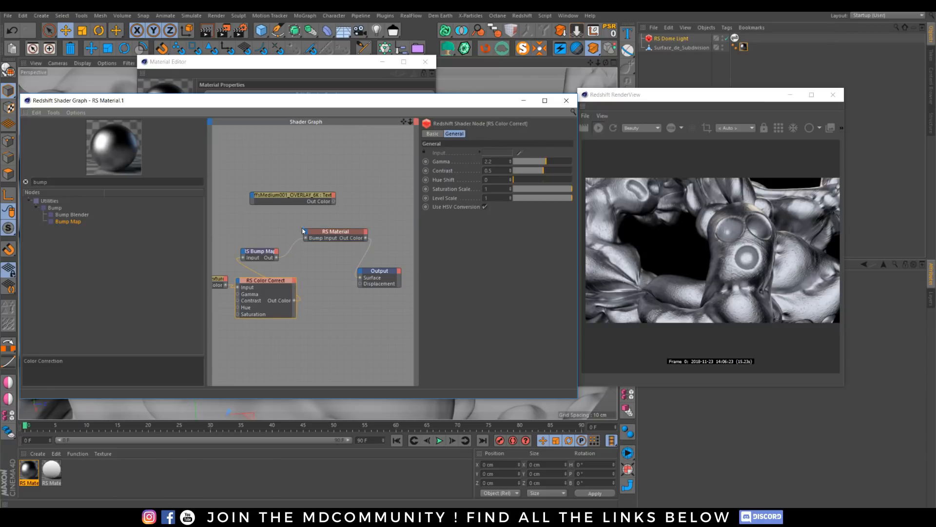
drag(295, 300, 306, 235)
mouse_move(364, 246)
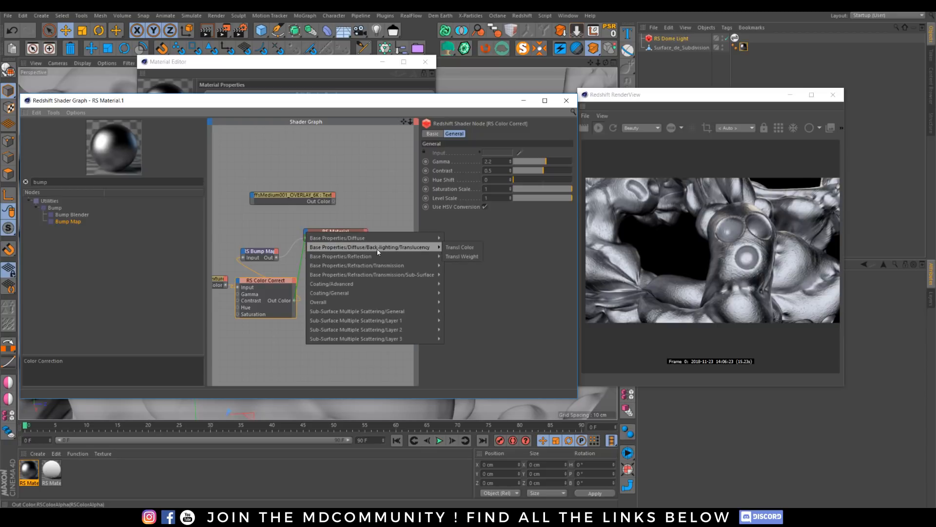
mouse_move(395, 259)
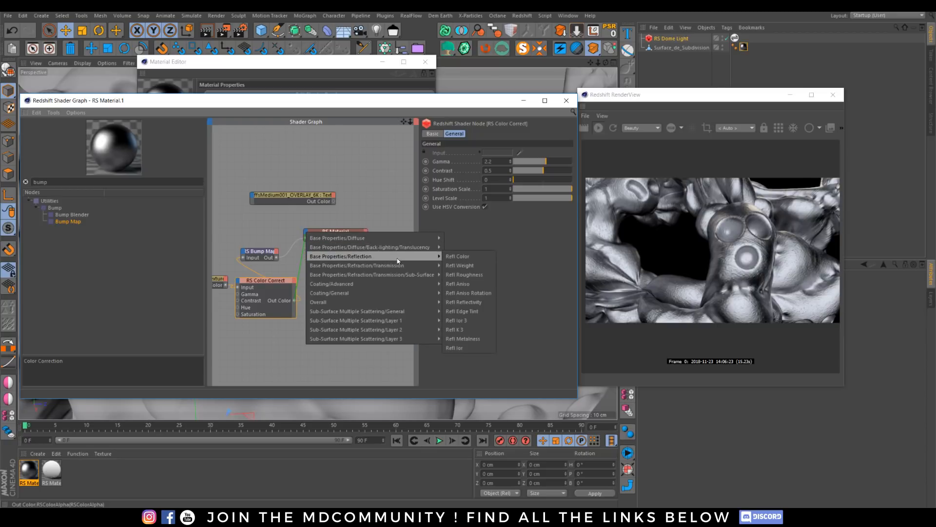
click(464, 275)
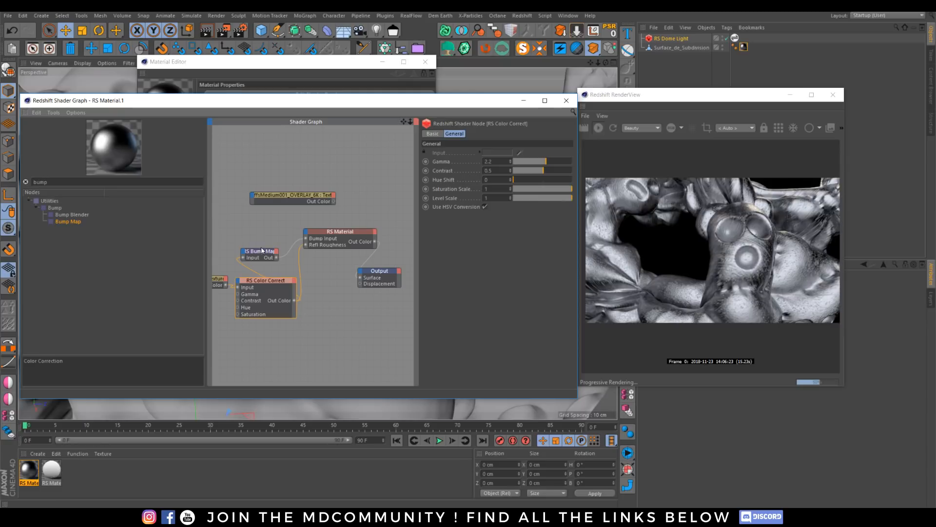
Step: Add a scalar Invert node and wire it between RS Color Correct and the RS Material's Refl Roughness input
drag(257, 285, 258, 299)
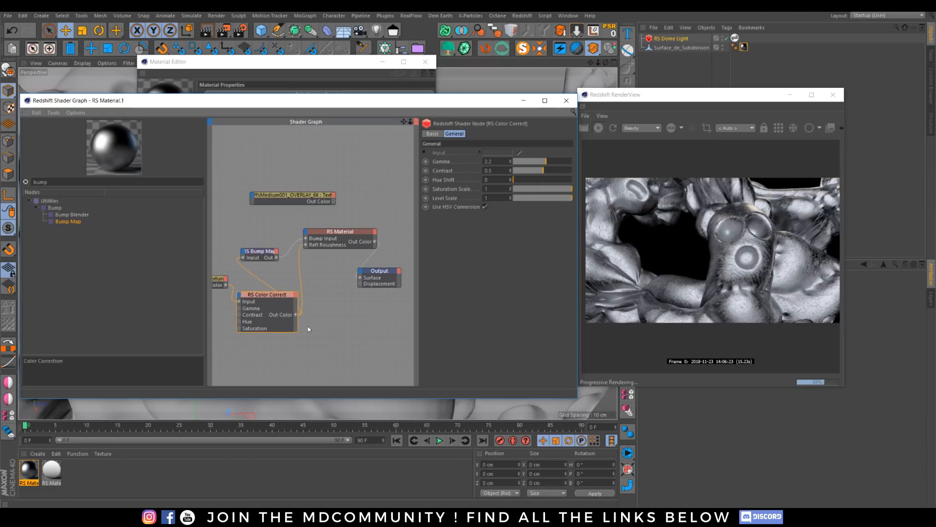
click(340, 341)
text(inver)
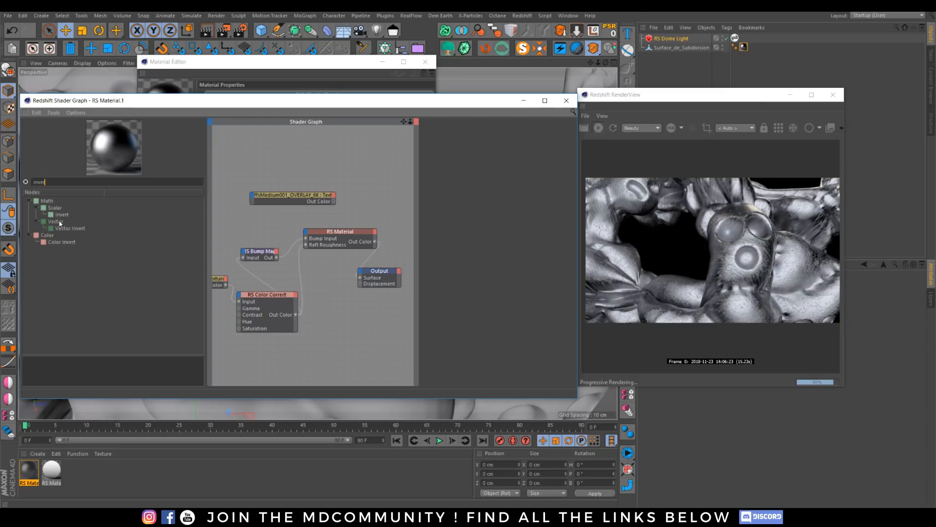
drag(61, 215, 329, 282)
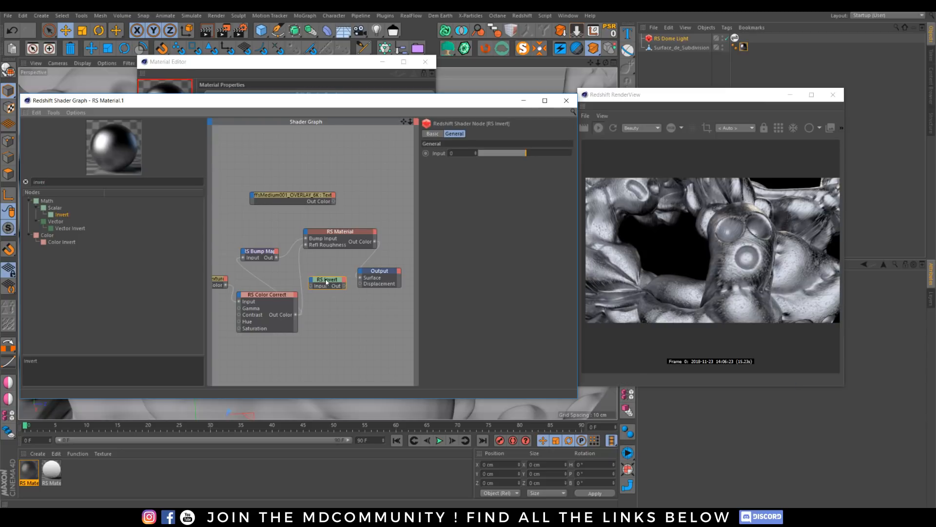
drag(296, 314, 306, 245)
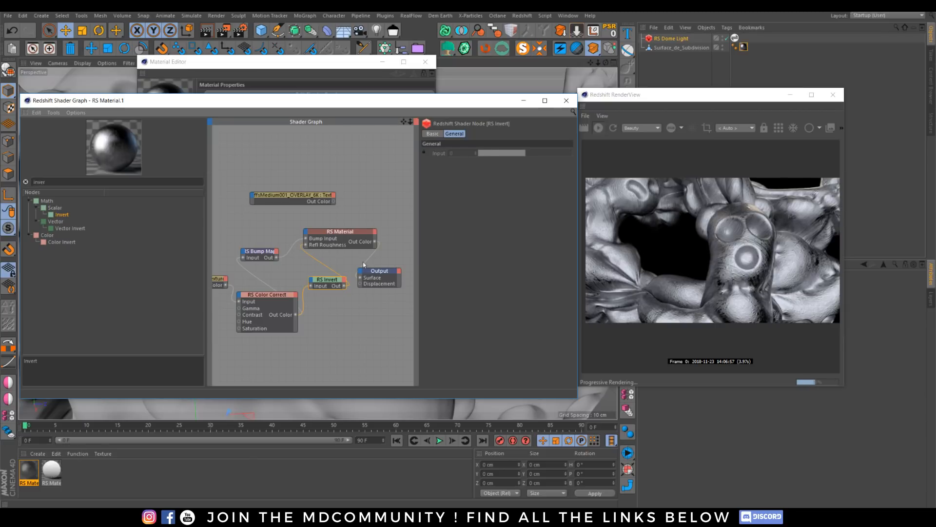
Step: Add a second Material node and a Material Blender node, and connect the existing RS Material to the blender's Base Color
scroll(320, 329, down, 2)
middle_drag(379, 356, 358, 326)
drag(352, 248, 374, 252)
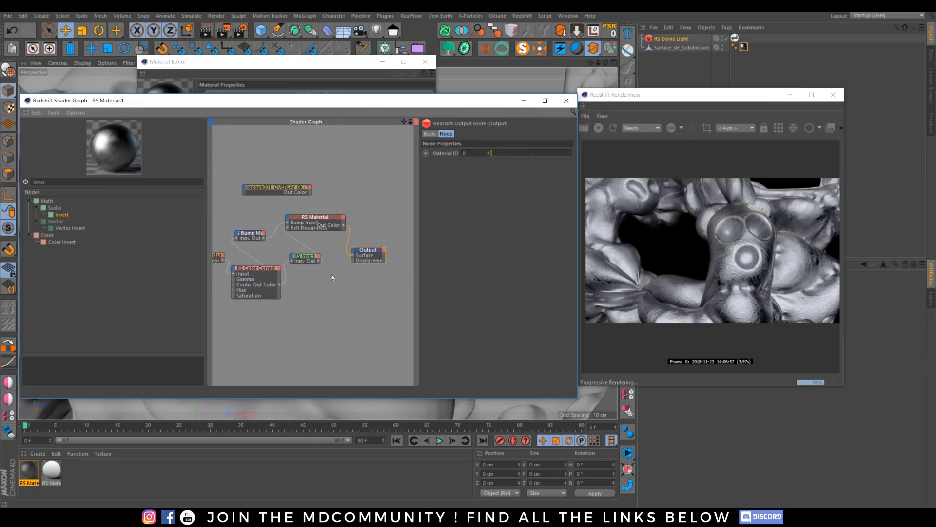
middle_drag(304, 293, 318, 279)
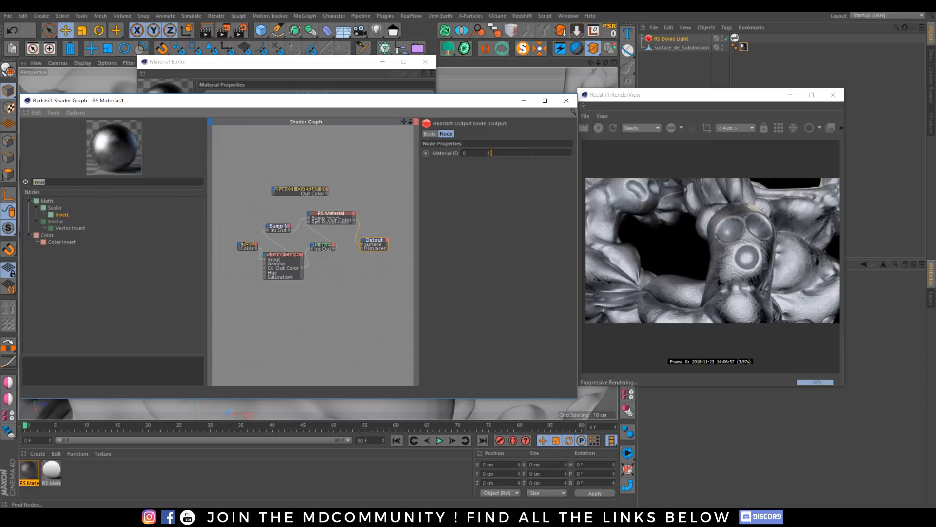
click(26, 181)
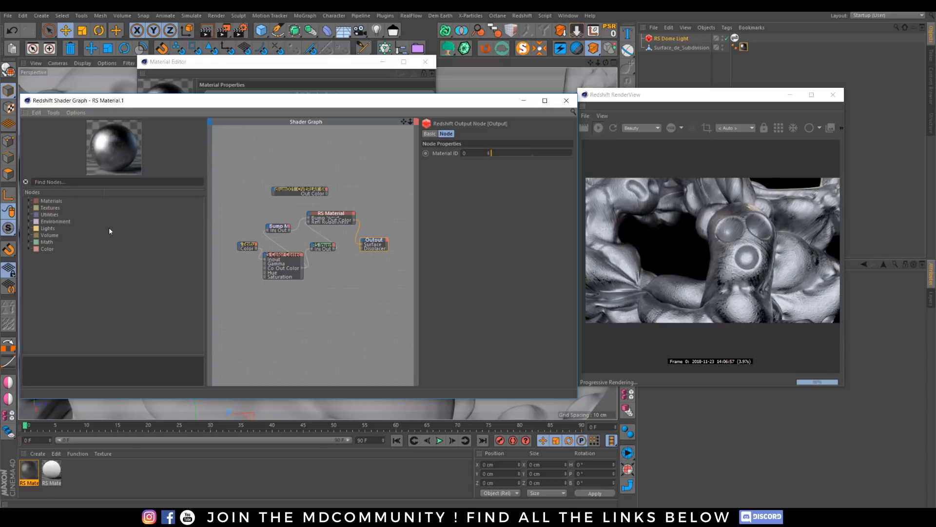
text(mat)
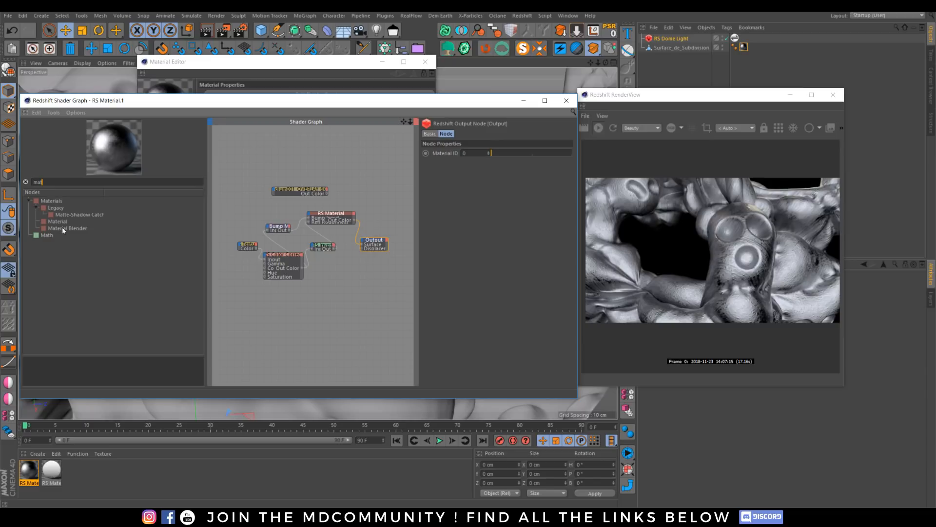
drag(58, 221, 359, 277)
scroll(323, 317, up, 2)
scroll(328, 312, up, 1)
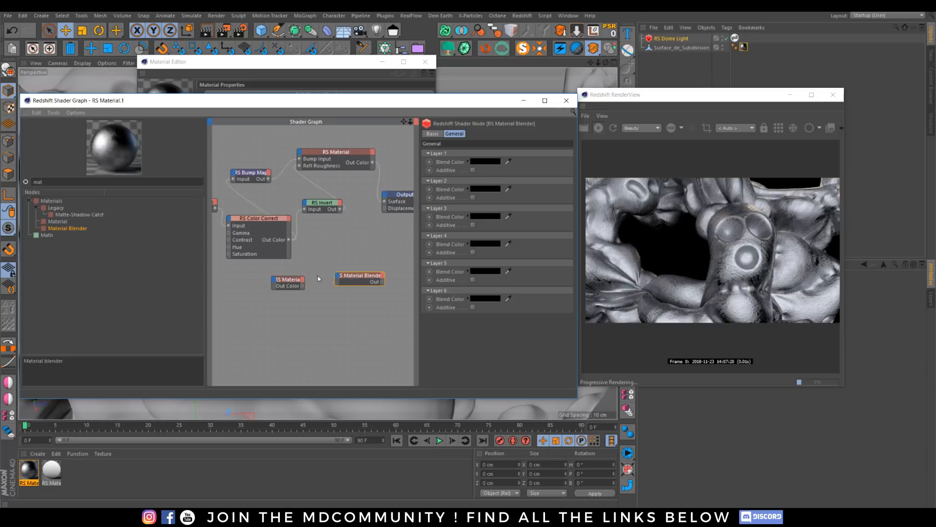
drag(373, 162, 354, 281)
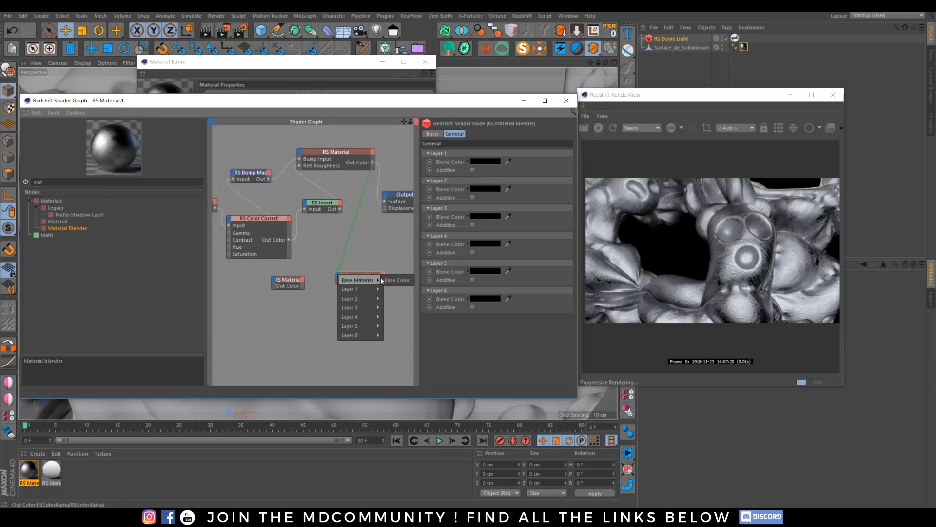
click(393, 280)
Step: Apply the Gold preset to the new RS Material and connect it to the Material Blender's Layer Color 1
click(299, 285)
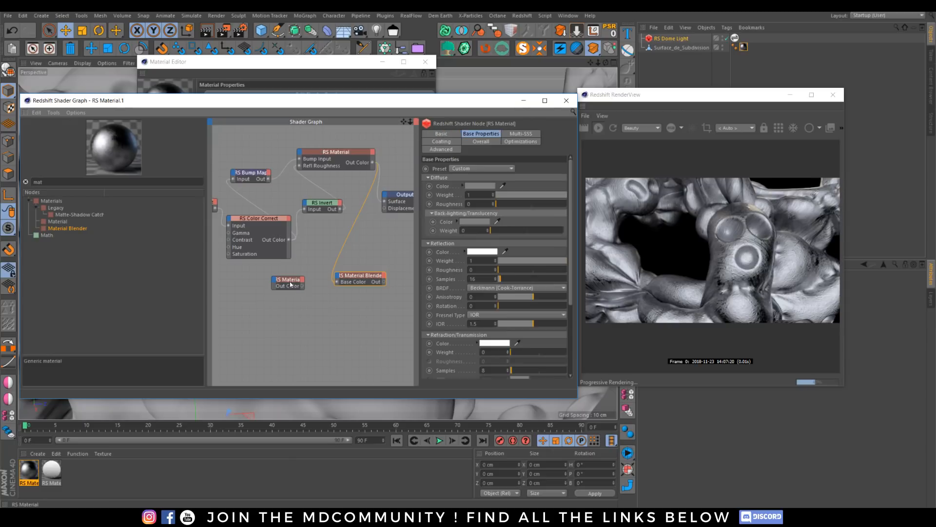
click(473, 168)
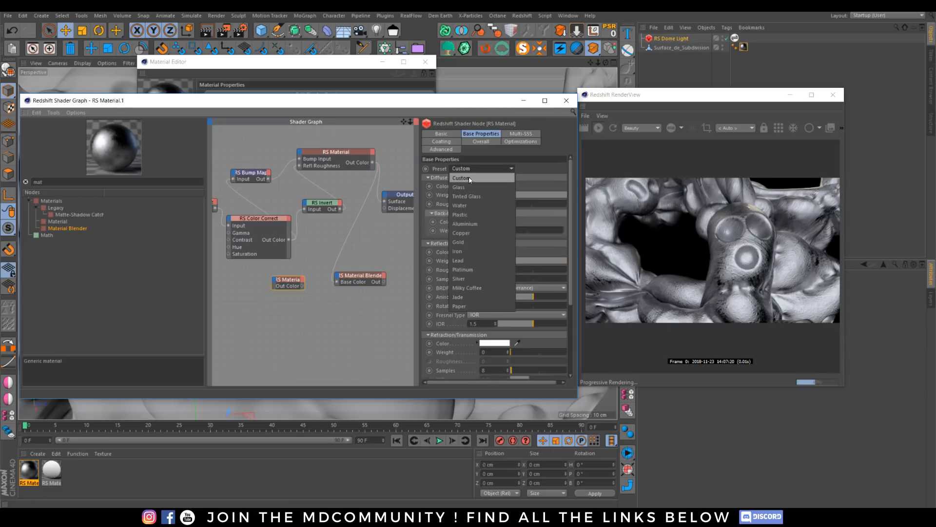
click(466, 242)
drag(288, 282, 287, 287)
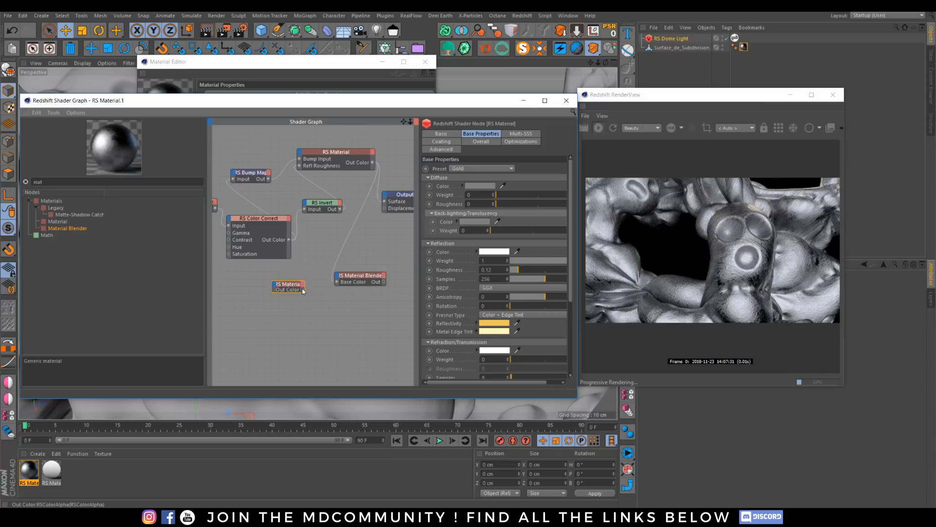
drag(340, 278, 340, 279)
mouse_move(360, 291)
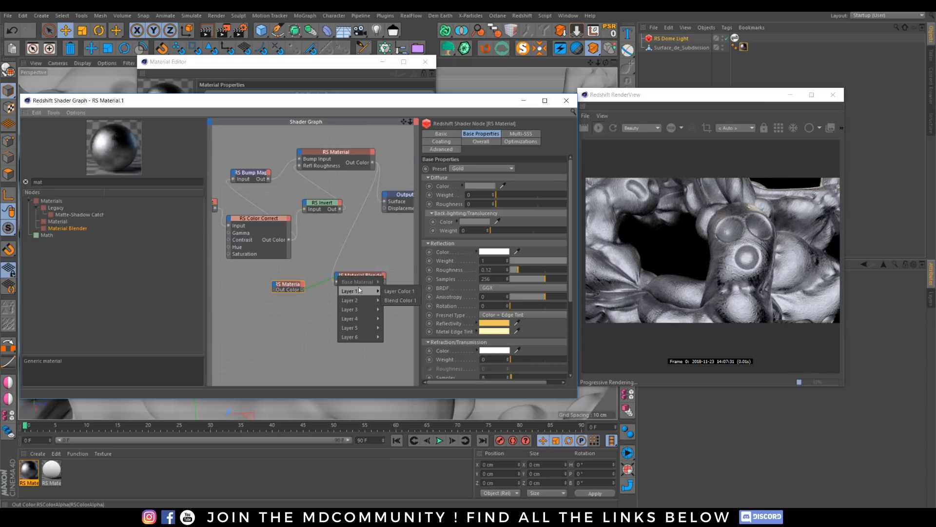
click(396, 291)
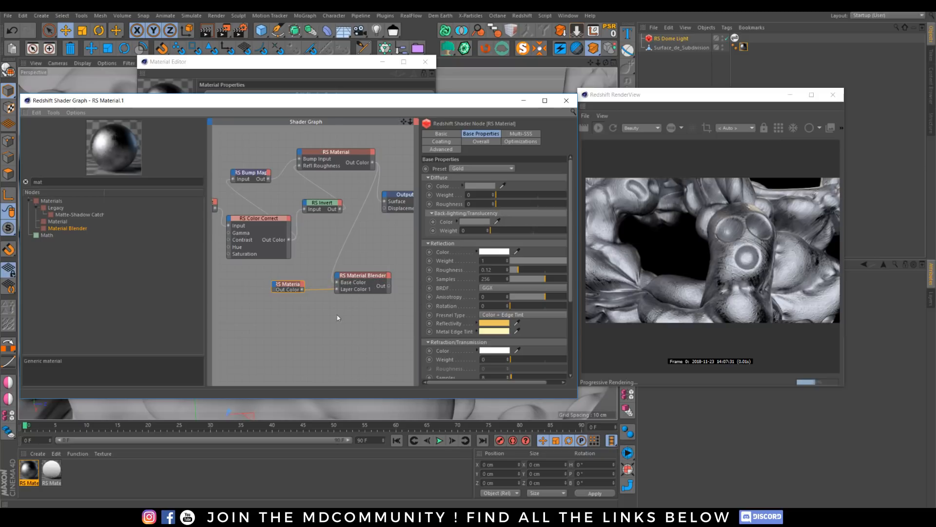
Step: Add a Noise texture node below the gold material and connect it to the Material Blender's Blend Color 1
click(357, 291)
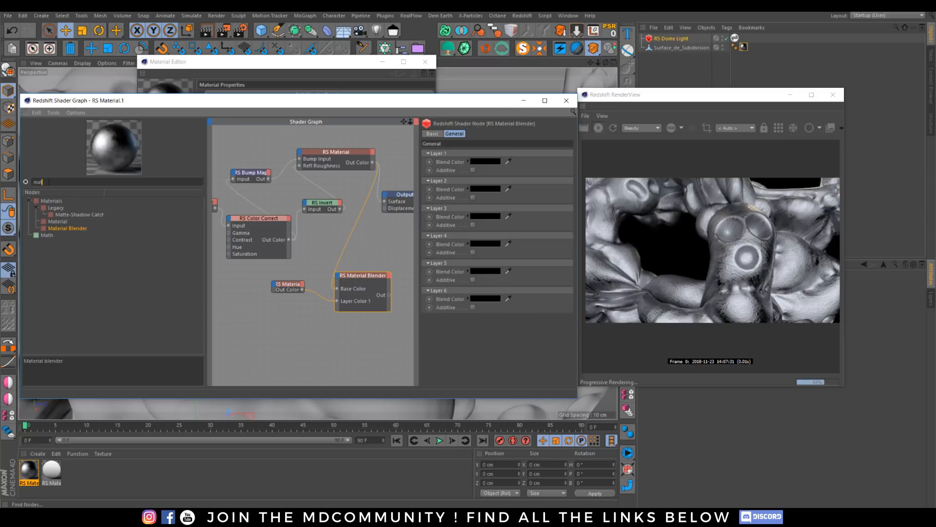
click(25, 181)
text(noise)
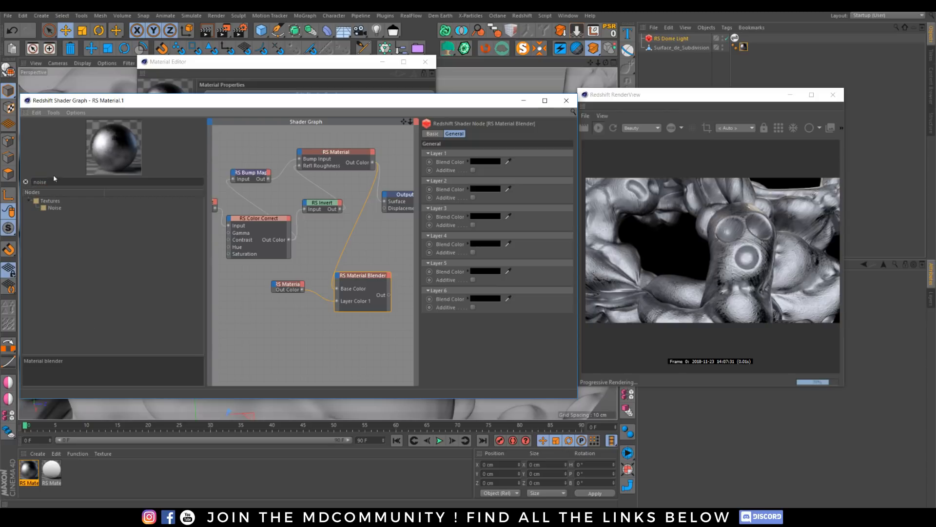
drag(55, 207, 278, 343)
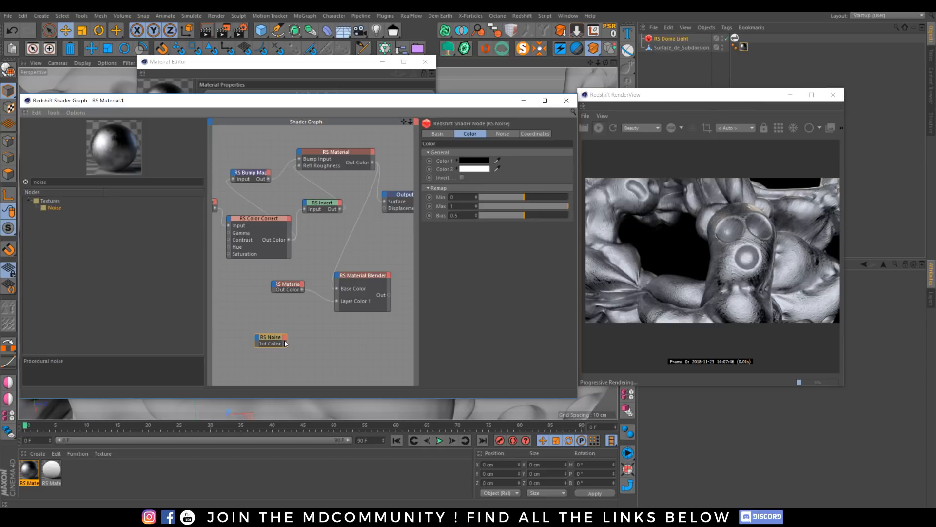
drag(285, 342, 303, 337)
drag(335, 285, 337, 285)
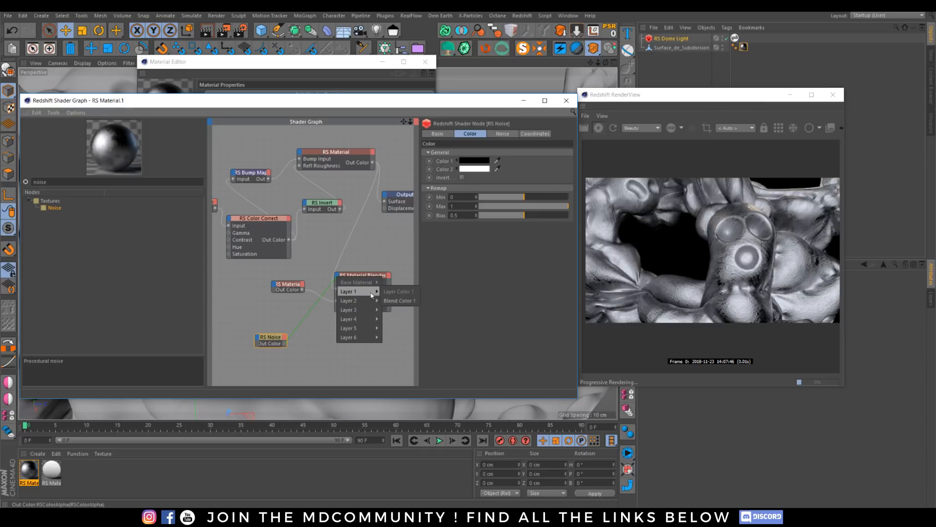
click(400, 304)
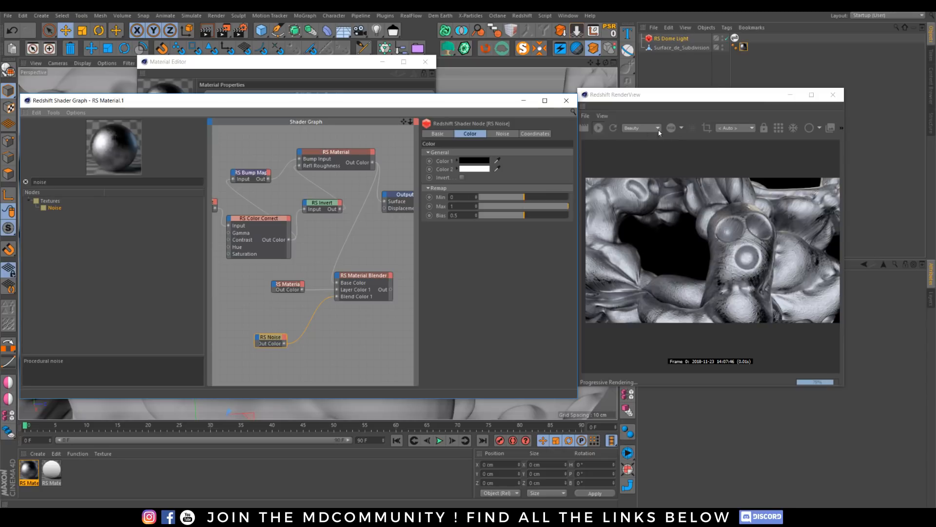
Step: Render the scene in the Redshift RenderView and inspect the surface around the character's face
click(585, 128)
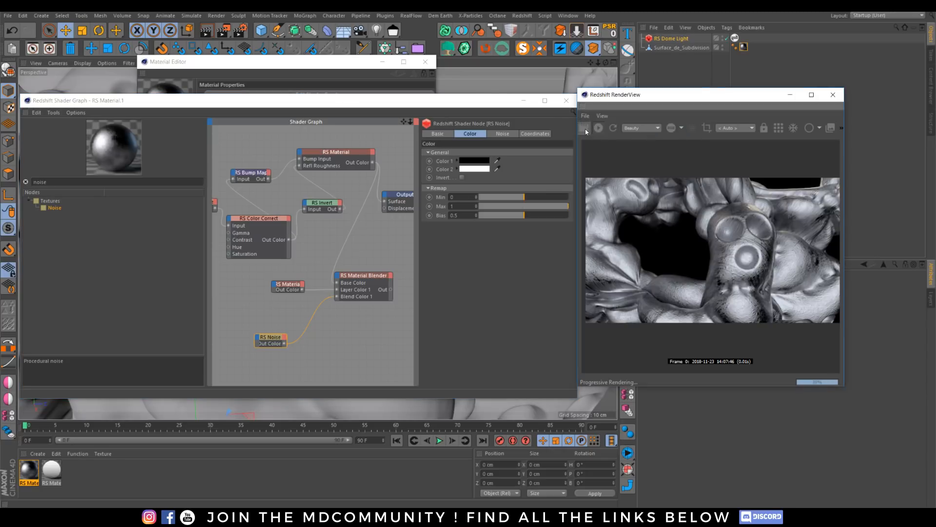
scroll(732, 263, down, 5)
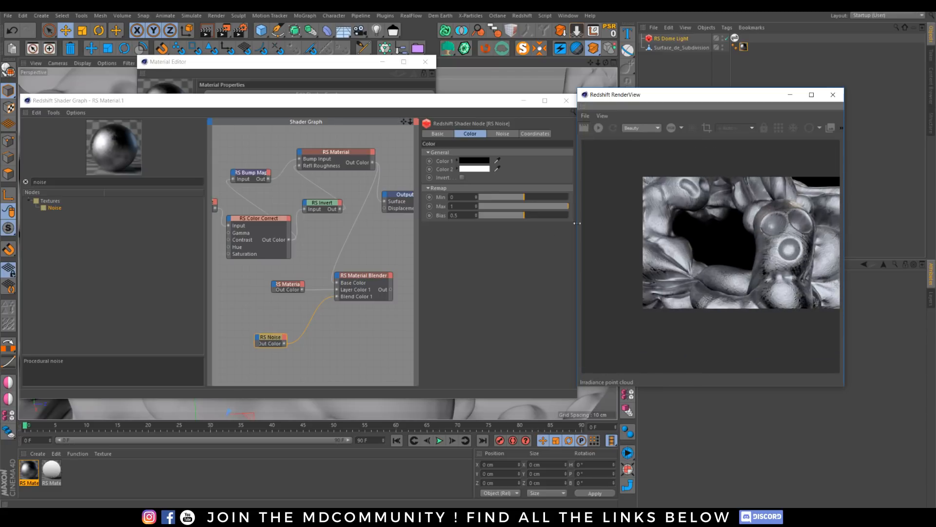
scroll(765, 248, up, 2)
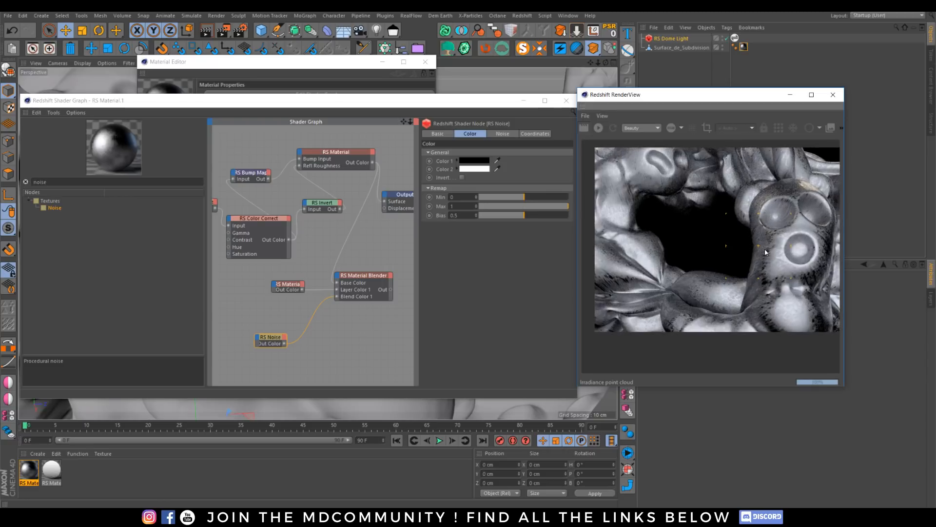
scroll(794, 267, down, 2)
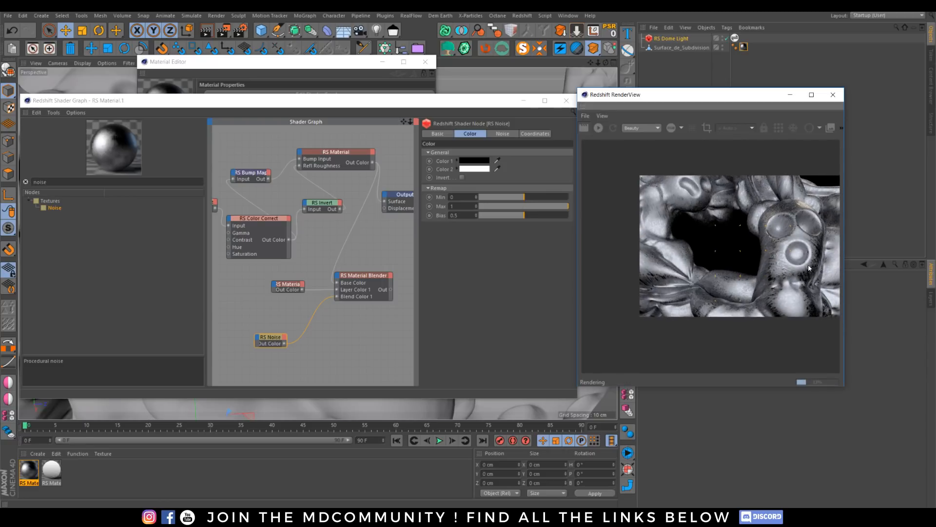
middle_drag(808, 264, 775, 271)
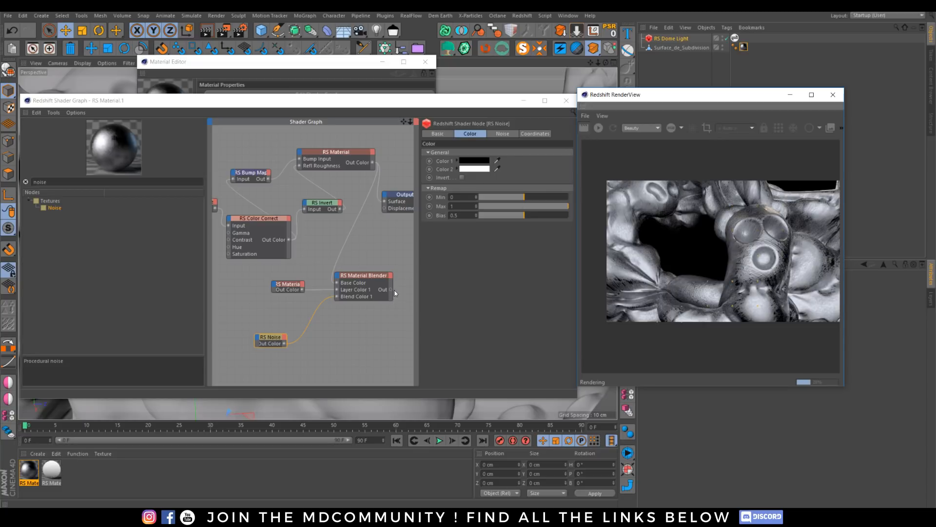
Step: Replace the lead material's link to the Output node's Surface with the Material Blender's output, and restart the interactive render
drag(390, 289, 405, 280)
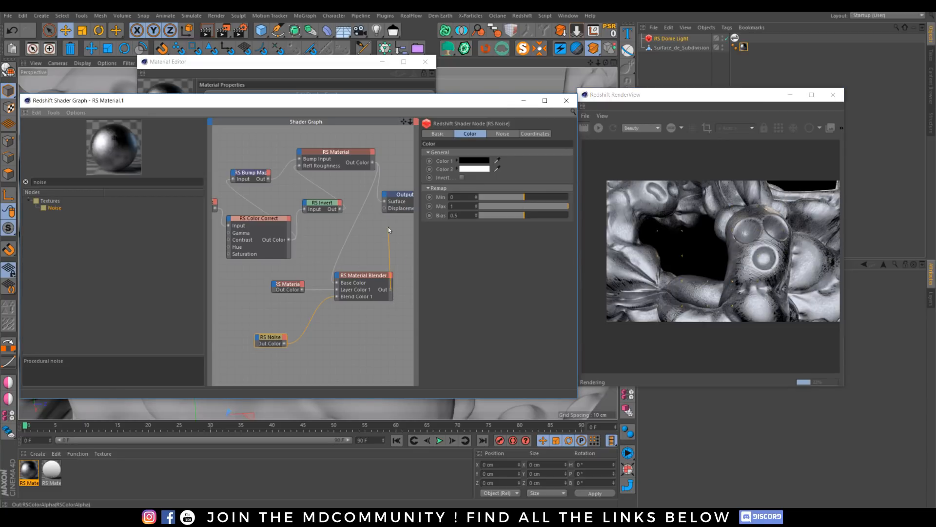
drag(384, 207, 380, 238)
drag(329, 153, 291, 149)
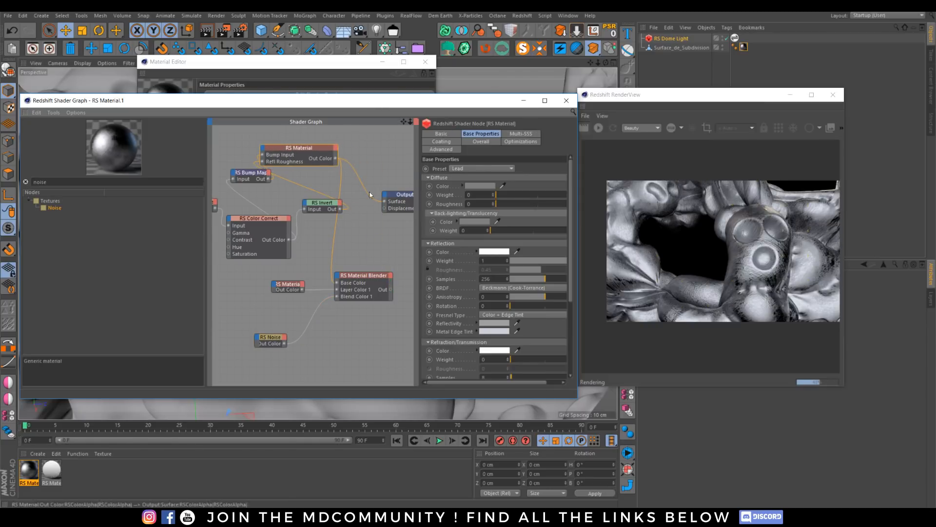
drag(399, 195, 389, 200)
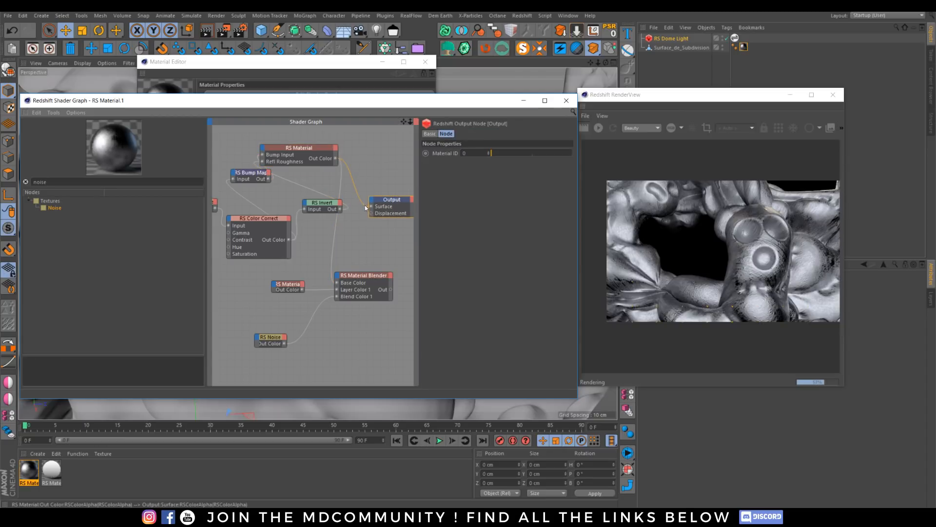
click(366, 206)
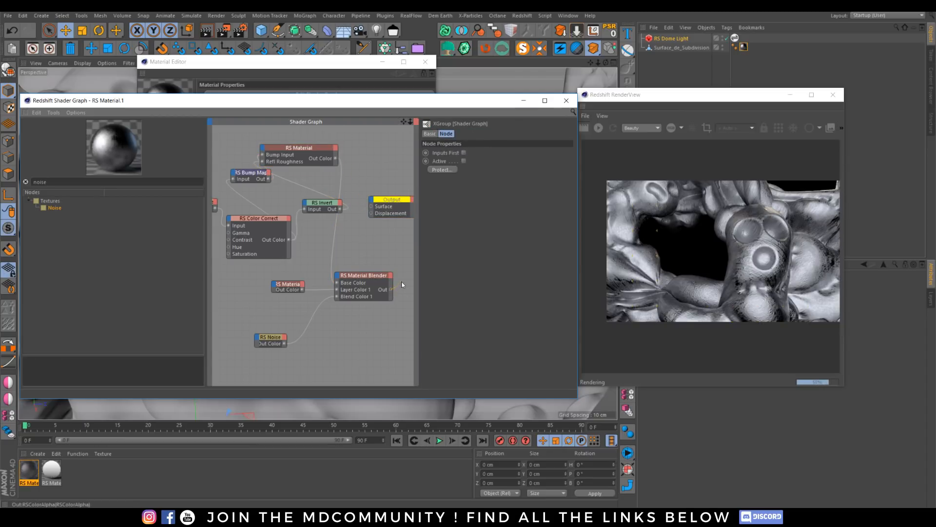
drag(369, 213, 371, 212)
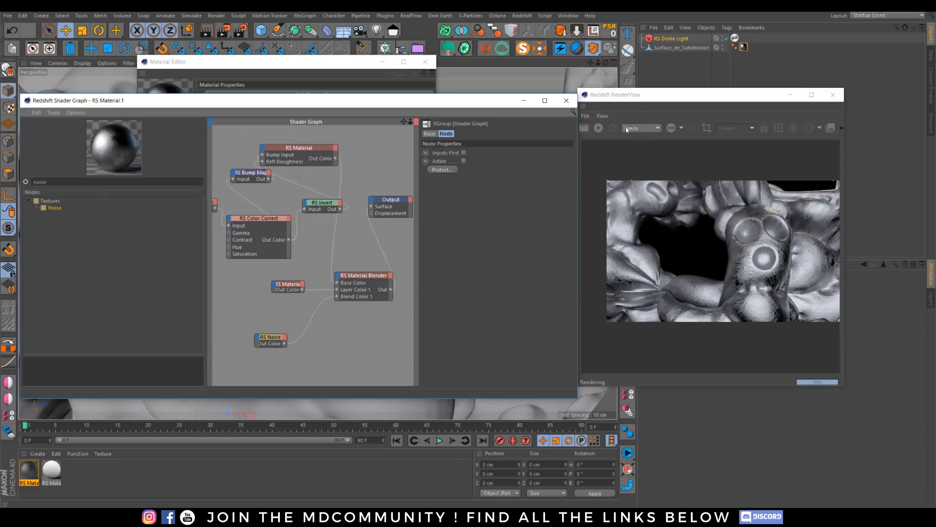
click(603, 126)
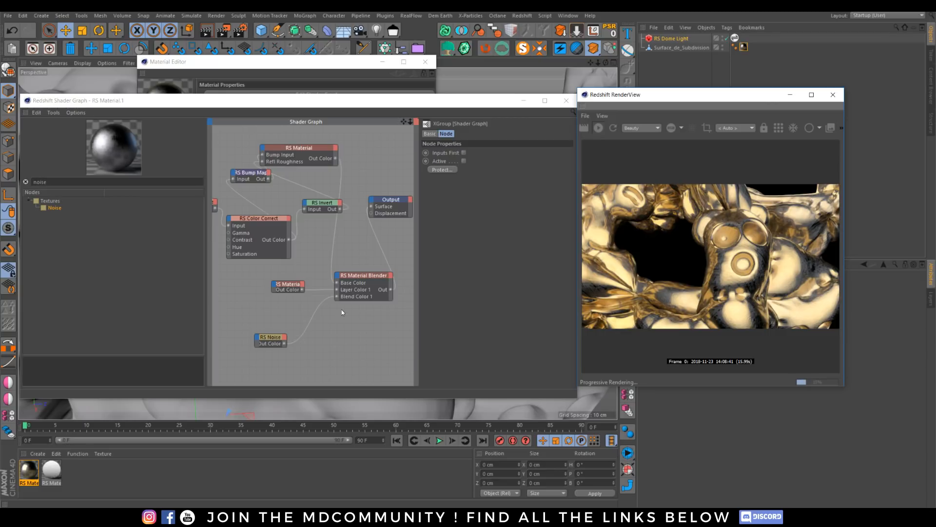
Step: Move the Material Blender node lower in the graph, and try the noise mask's Turbulence type before returning it to Fractal
drag(356, 277, 347, 307)
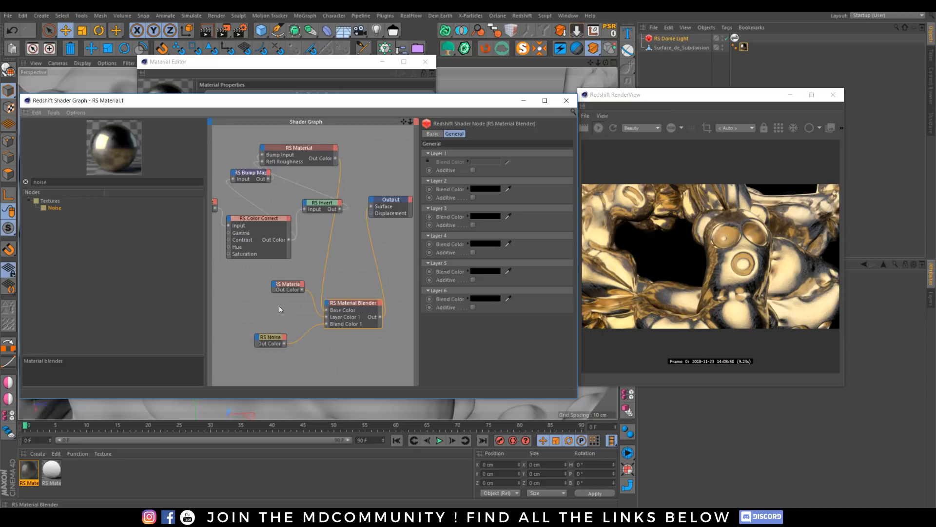
click(270, 338)
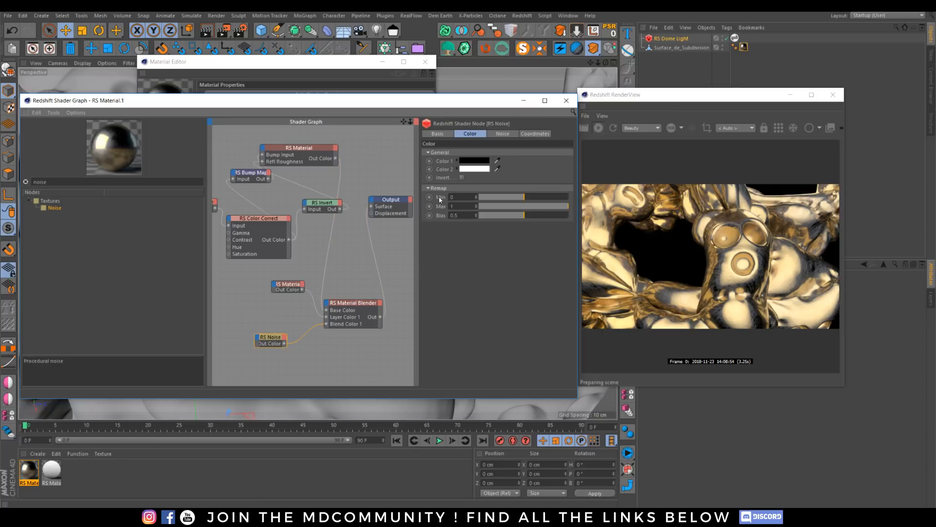
click(502, 134)
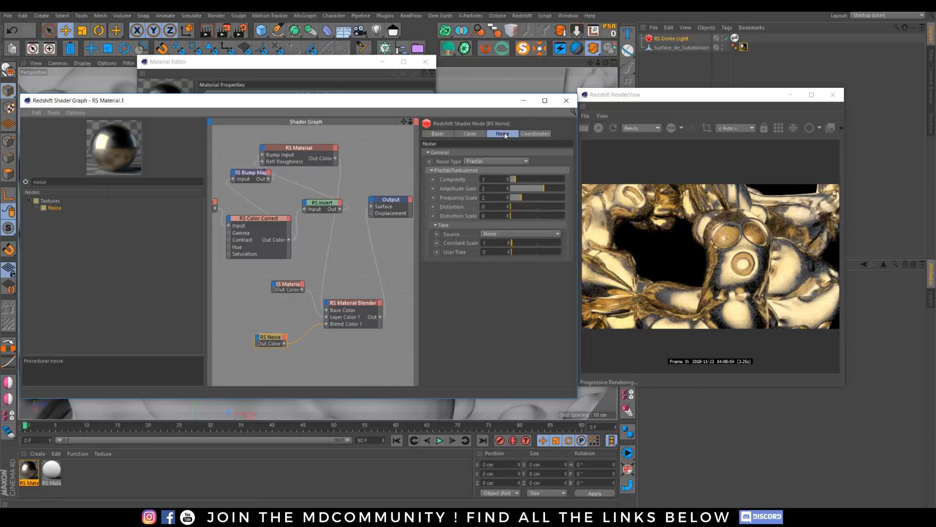
click(477, 161)
click(482, 180)
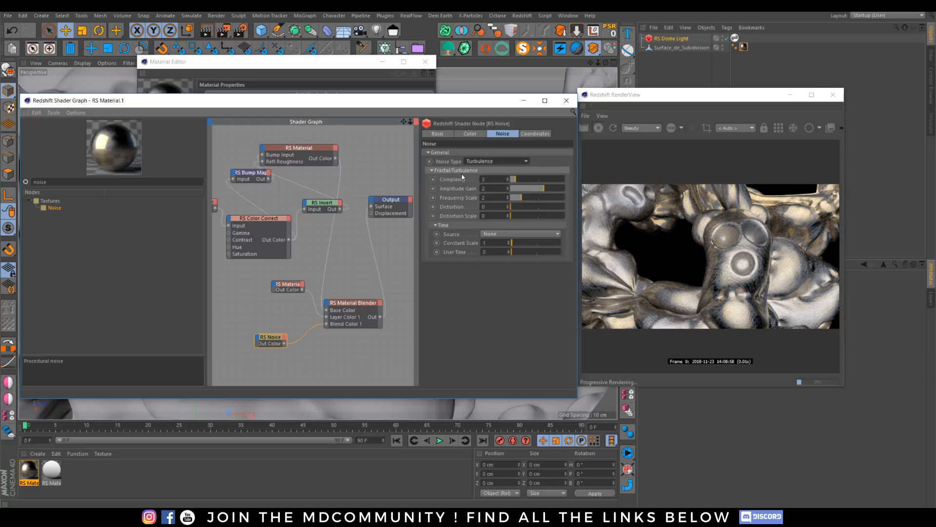
click(477, 162)
click(476, 168)
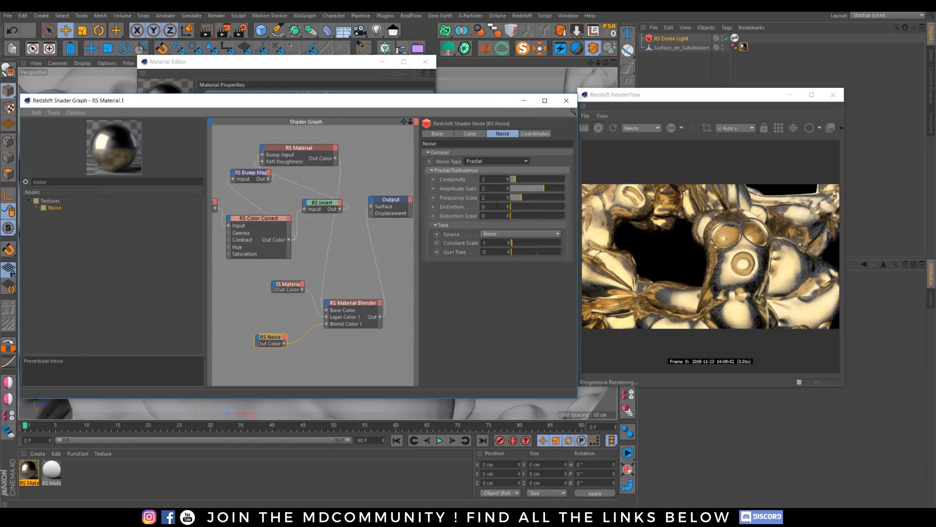
Step: Set the noise mask's coordinate scale to 1, 10 and 1
click(535, 133)
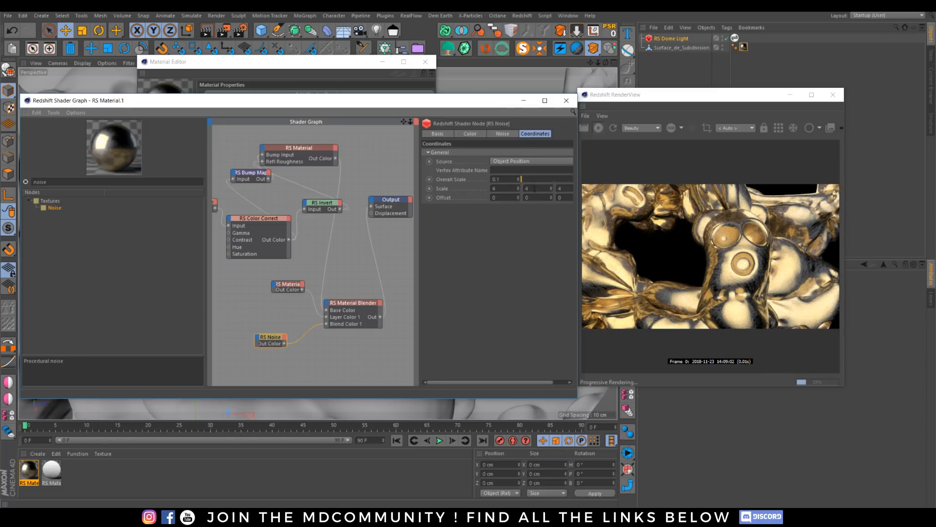
text(10)
click(555, 188)
text(1)
key(Return)
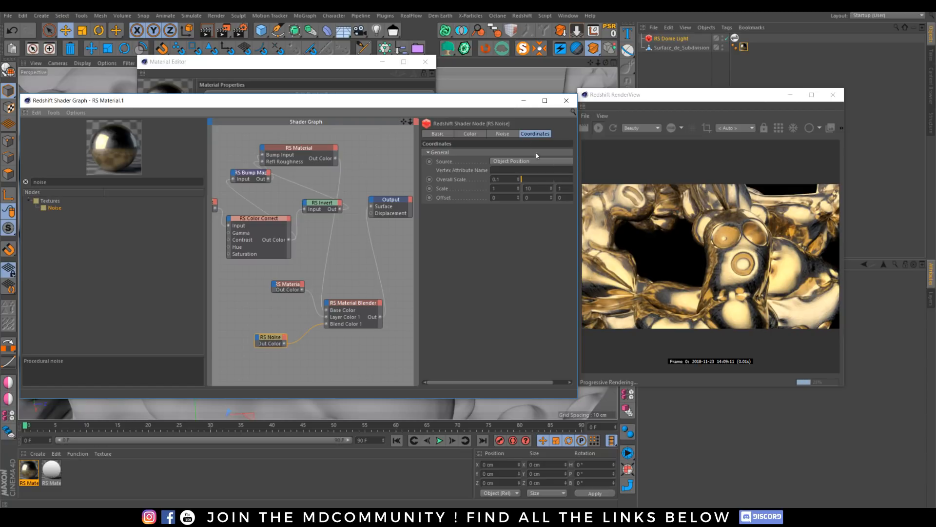
Step: Minimize the shader graph and material editor, and frame the whole sculpture to examine the gold and lead blend in the render
click(521, 100)
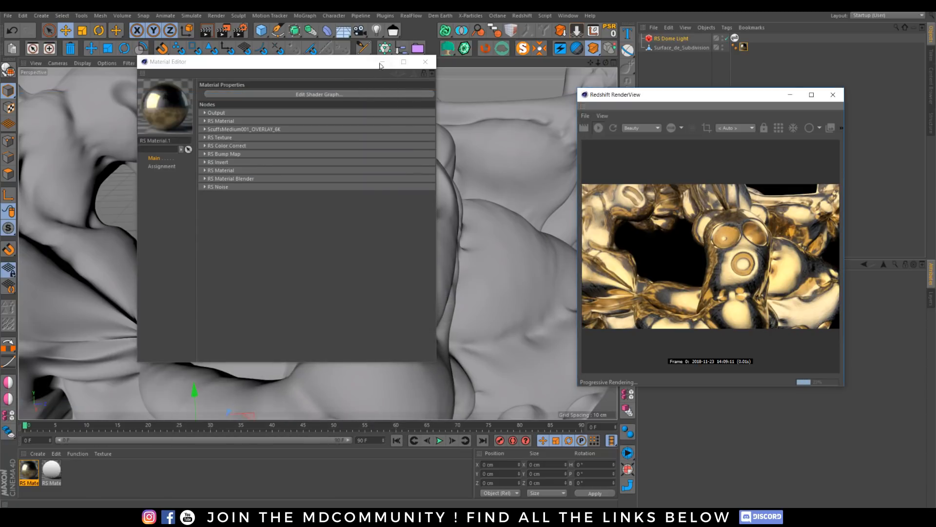
click(382, 62)
alt+right_drag(368, 224, 367, 184)
mouse_move(366, 184)
alt+middle_down()
mouse_move(300, 231)
mouse_move(272, 268)
alt+middle_up()
alt+middle_drag(224, 302, 208, 313)
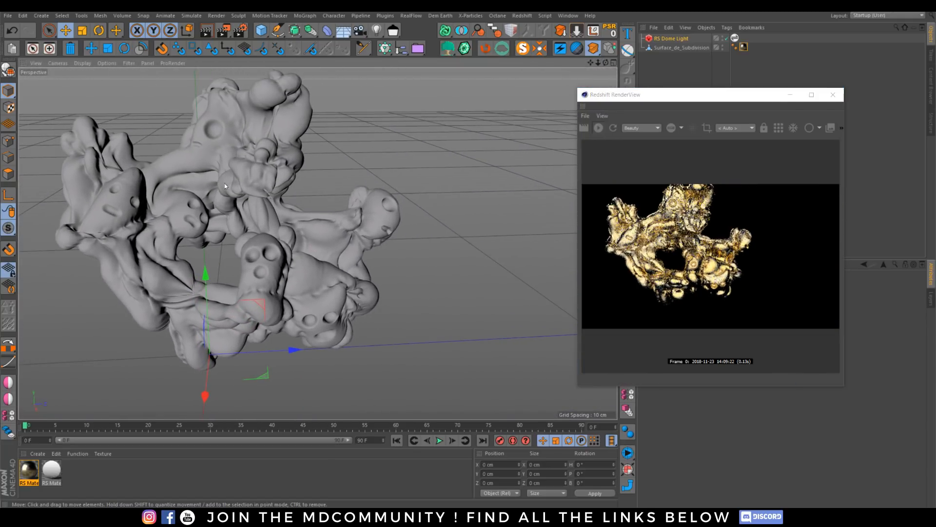
Step: Add a sphere primitive around the sculpture and apply the blended RS Material.1 to it as a test object
click(261, 31)
click(429, 69)
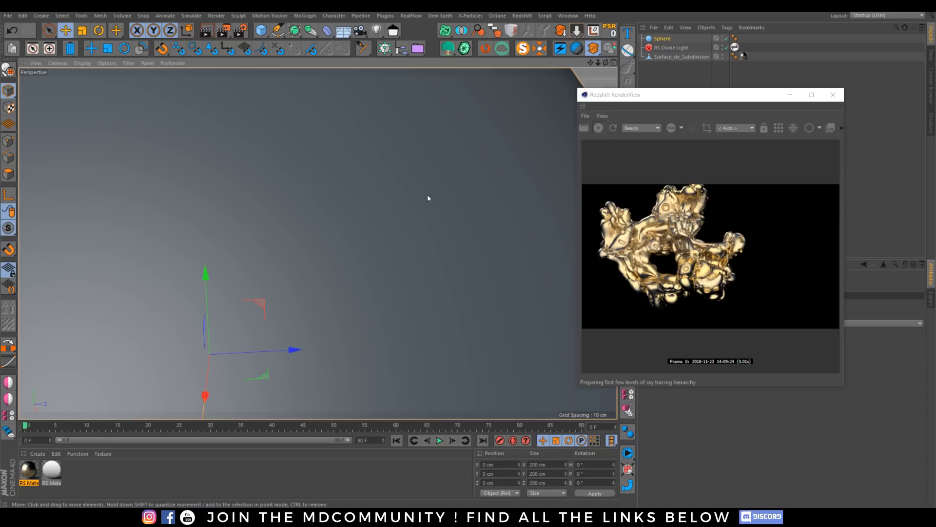
scroll(400, 189, down, 5)
mouse_move(29, 469)
mouse_down()
mouse_move(237, 235)
mouse_move(203, 259)
mouse_move(269, 208)
mouse_move(256, 253)
mouse_up()
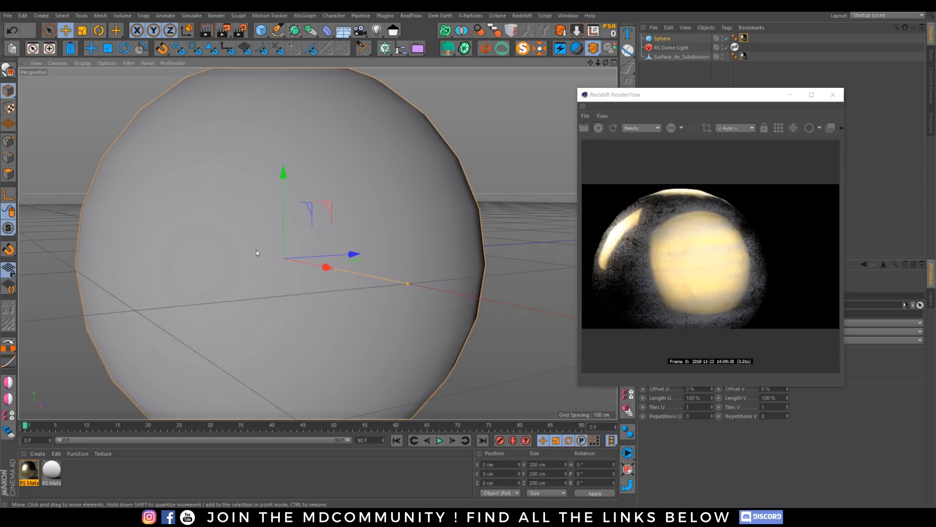
Step: Reopen the material's shader graph and try the Turbulence and Cell noise types on the mask, comparing them on the rendered sphere
double_click(29, 469)
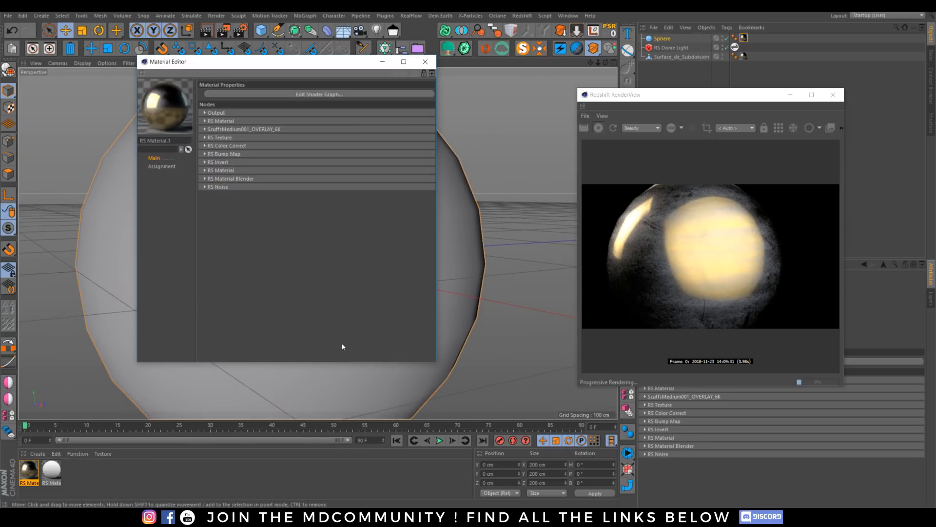
click(329, 94)
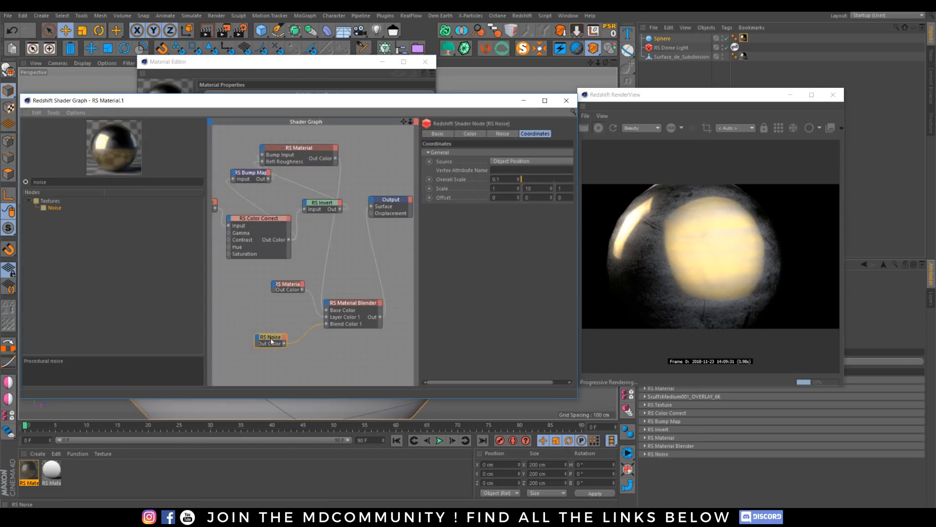
click(500, 134)
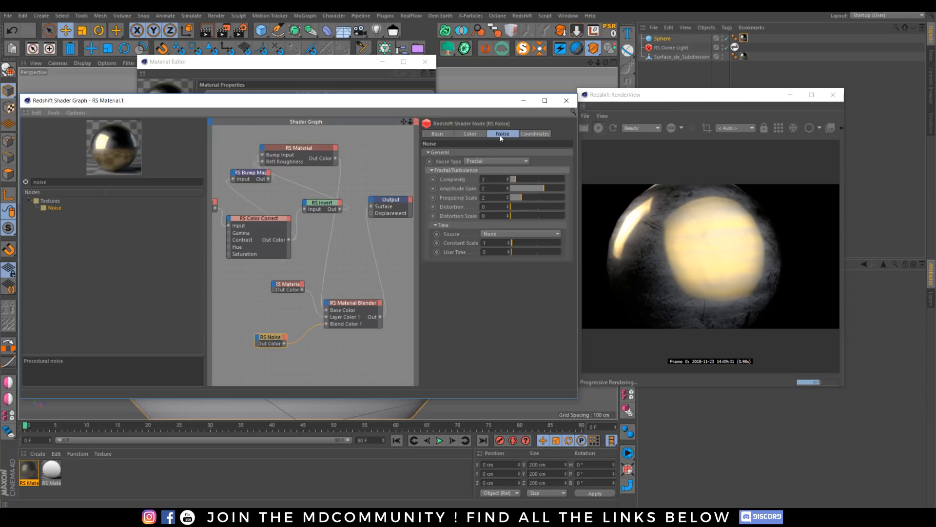
click(480, 160)
click(483, 178)
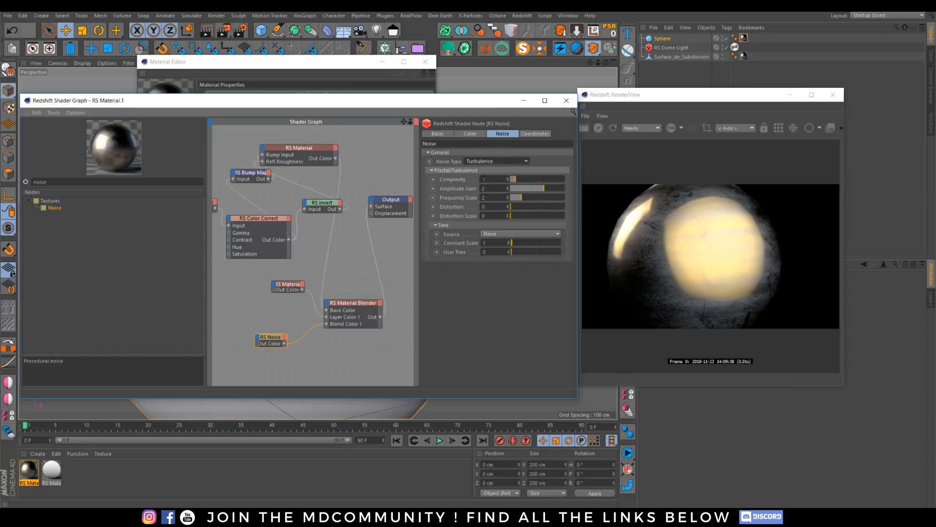
click(743, 268)
alt+right_drag(743, 267, 783, 124)
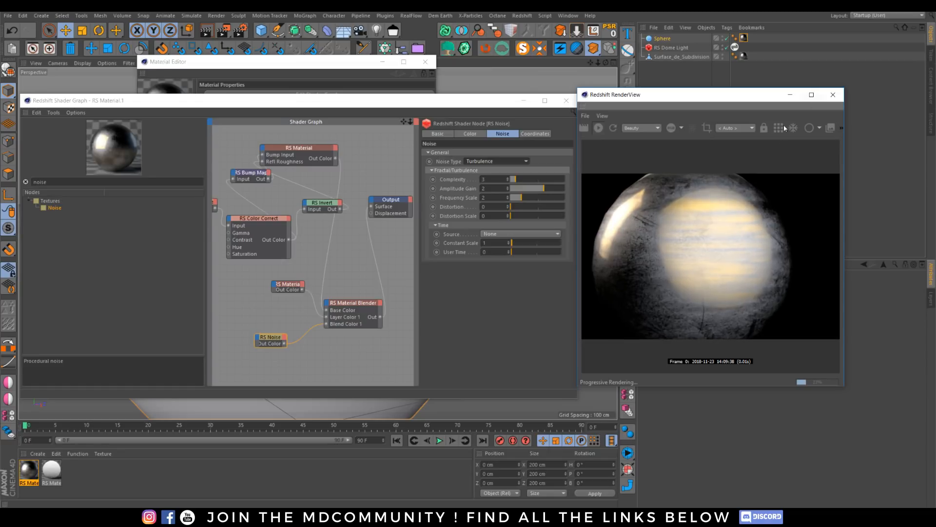
click(494, 161)
click(491, 194)
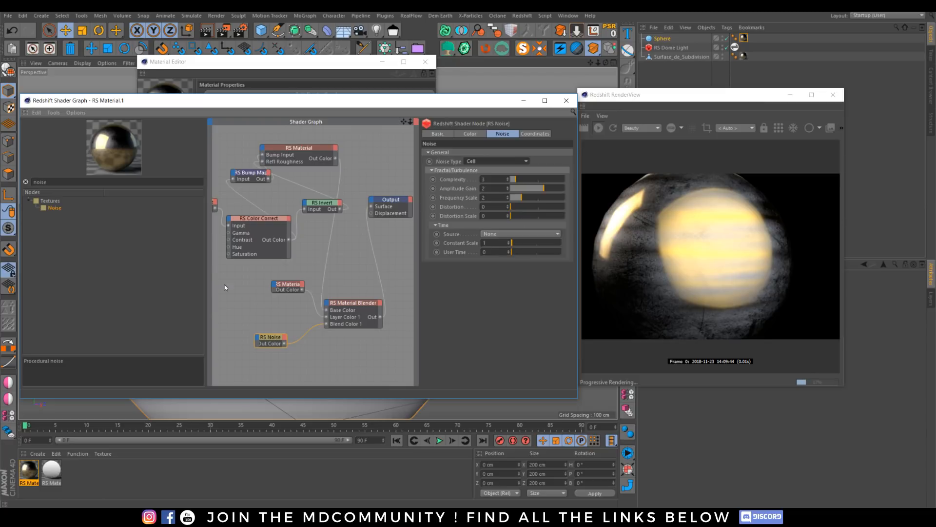
Step: Change the preset of the gold material feeding Layer Color 1 to Paper
click(287, 286)
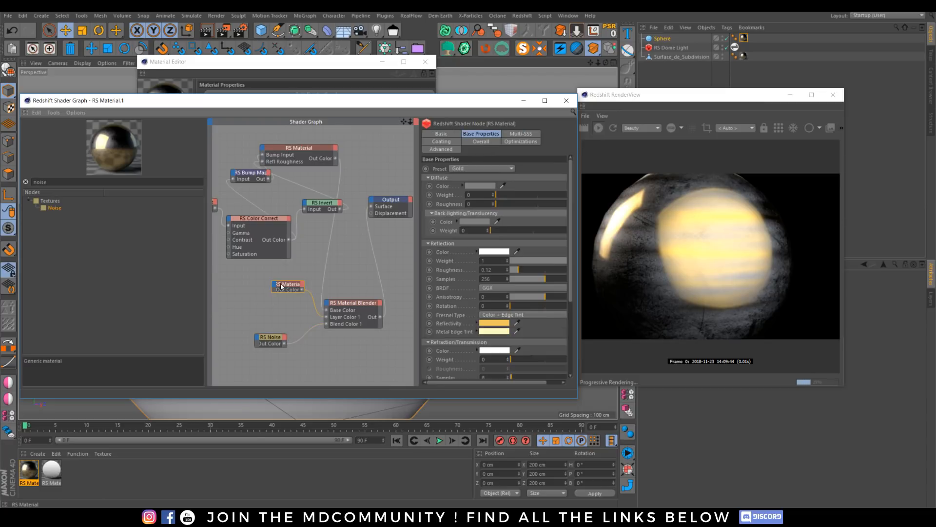
click(486, 168)
click(471, 179)
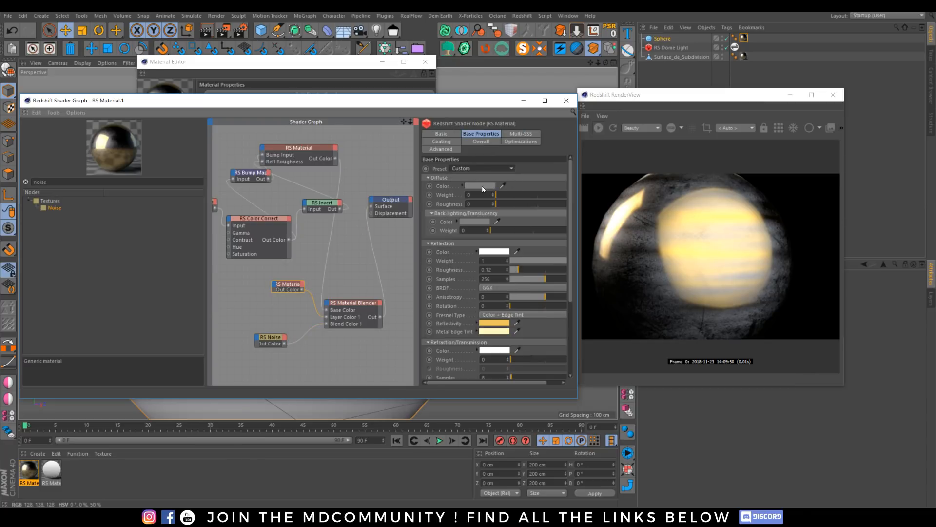
click(480, 187)
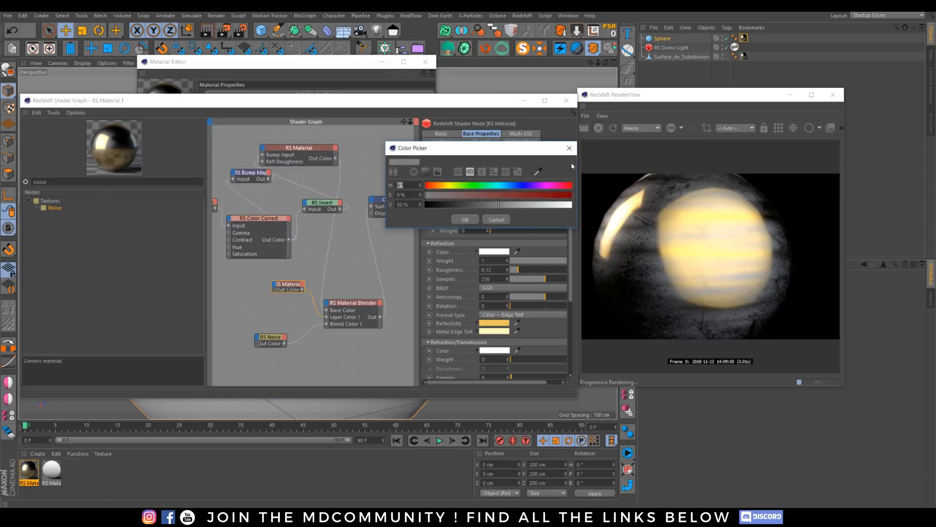
click(569, 148)
click(468, 169)
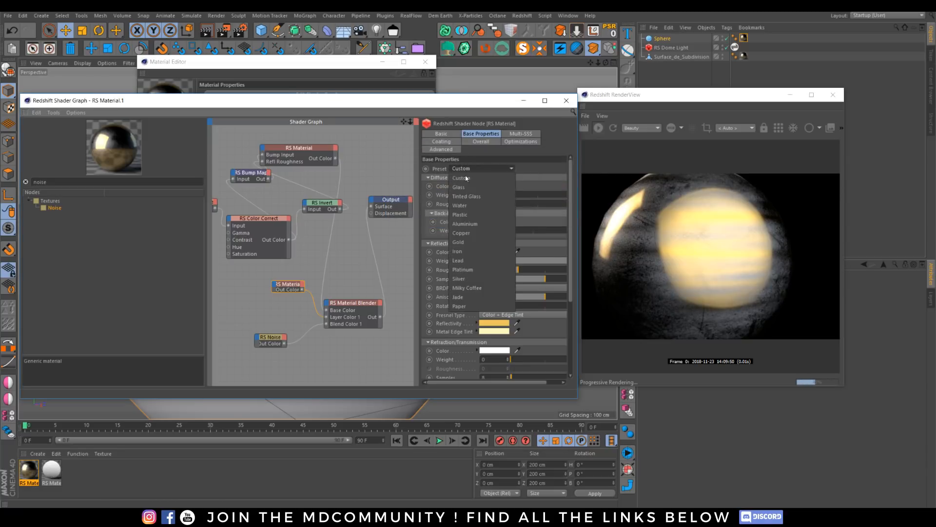
click(467, 303)
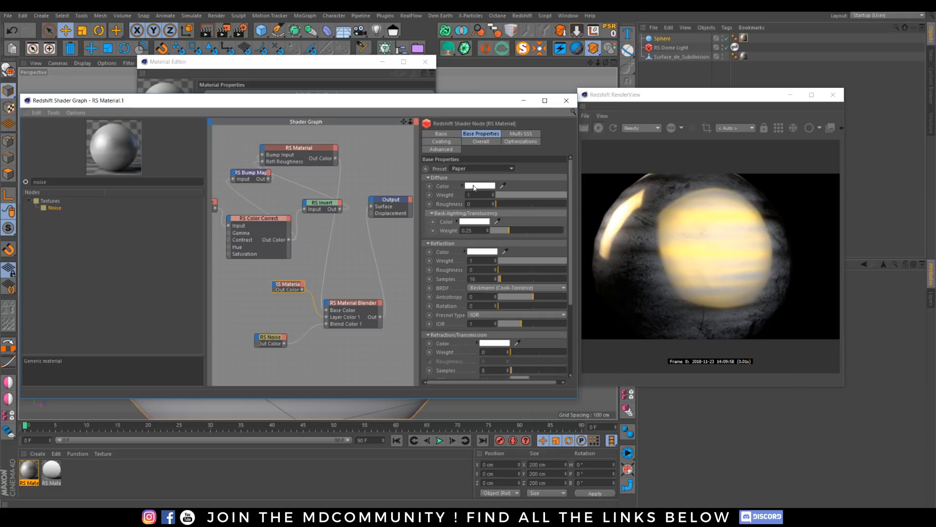
Step: Set the Paper material's diffuse color to a fully saturated red
click(473, 185)
drag(497, 194, 580, 194)
click(458, 220)
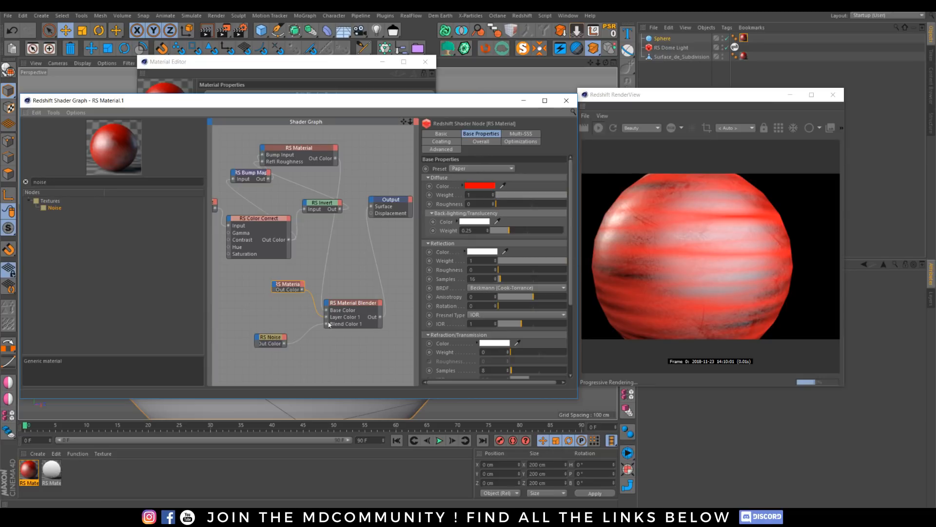
Step: Set the noise mask's type to Fractal and its X scale to 5, and shift its node slightly away from the Material Blender
click(271, 338)
click(497, 161)
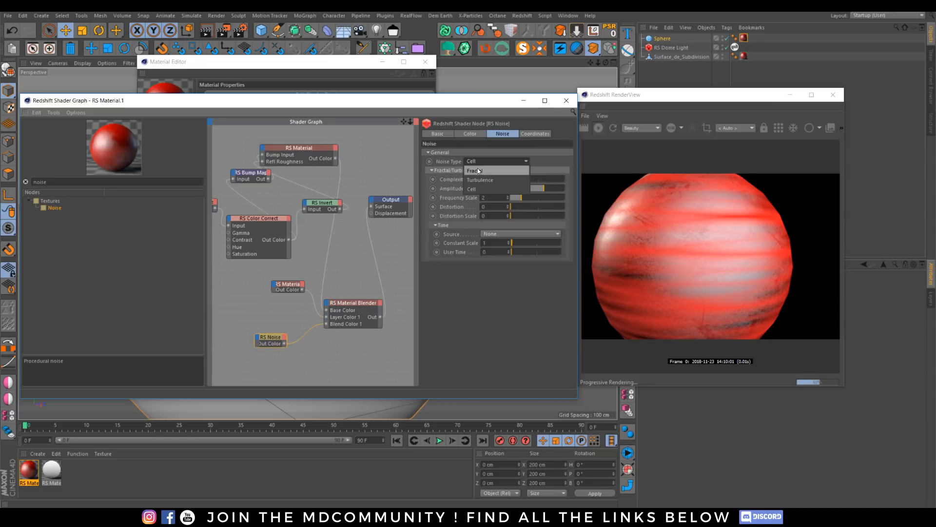
click(478, 170)
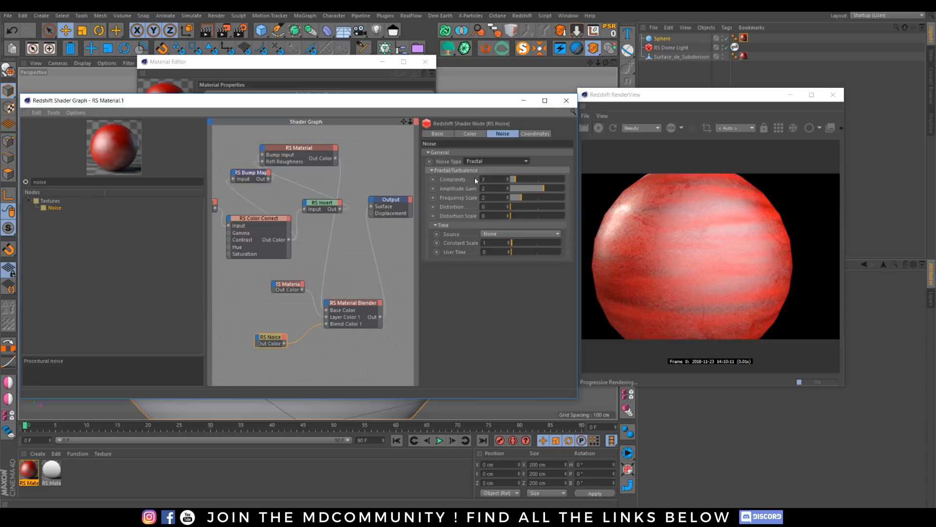
click(534, 134)
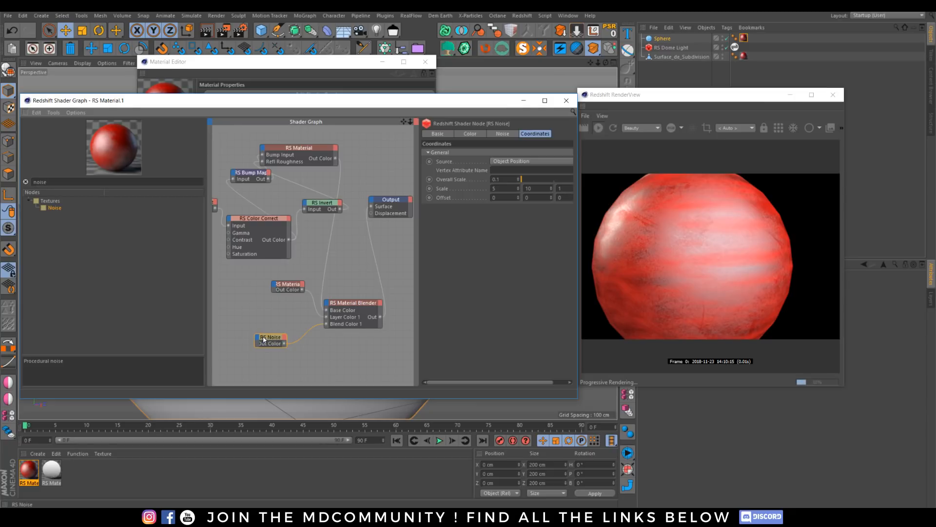
drag(265, 339, 257, 335)
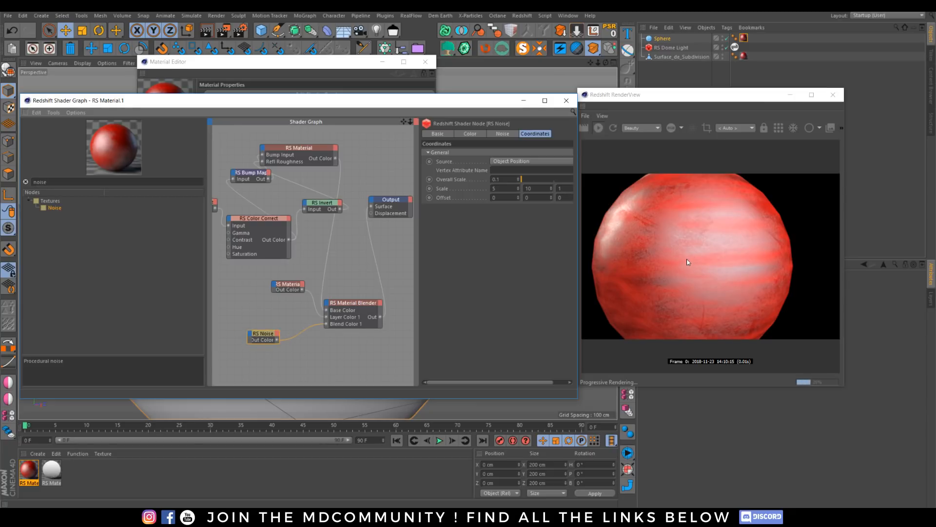
Step: Minimize the material windows, delete the test sphere, and frame the whole sculpture in the perspective view
click(523, 101)
click(383, 62)
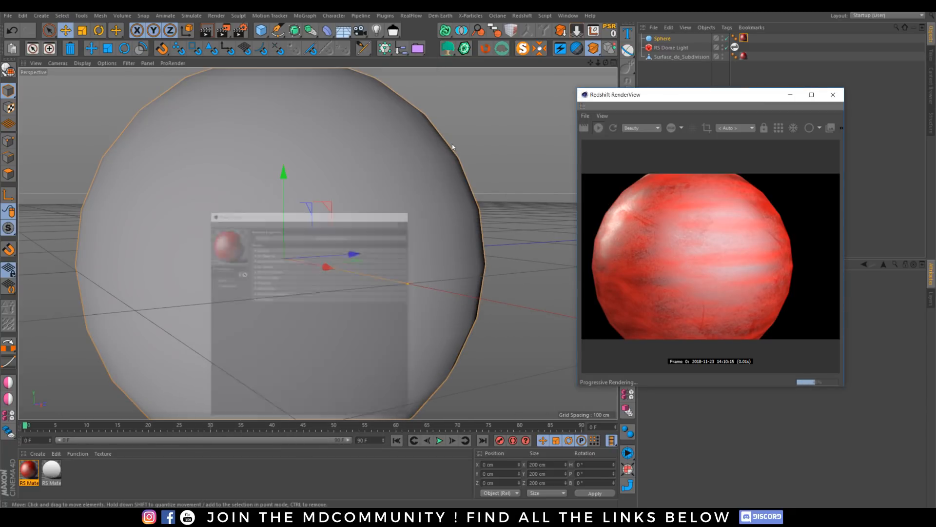
click(660, 39)
key(Delete)
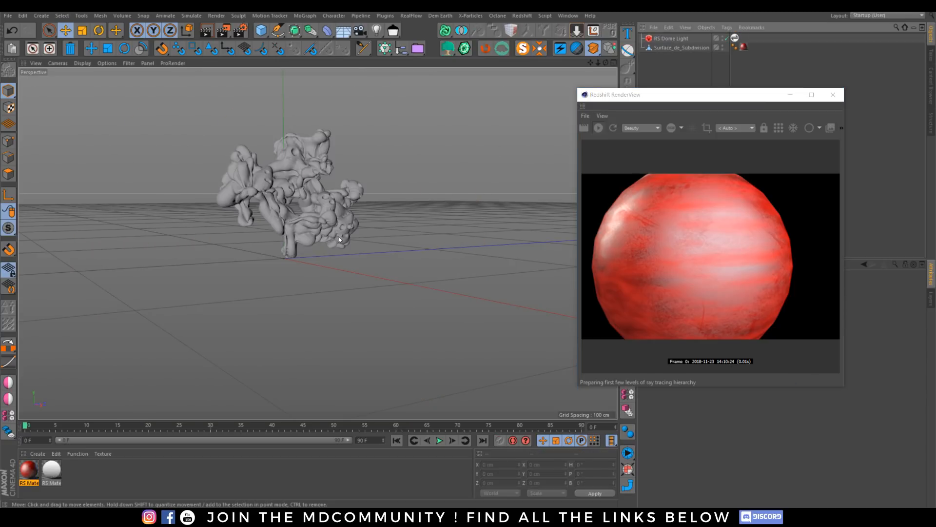
scroll(316, 165, up, 3)
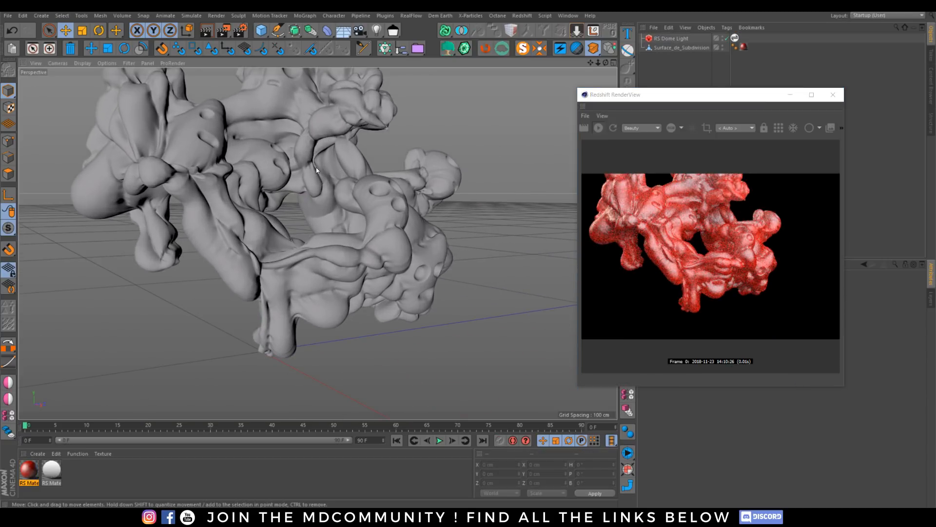
scroll(316, 168, up, 2)
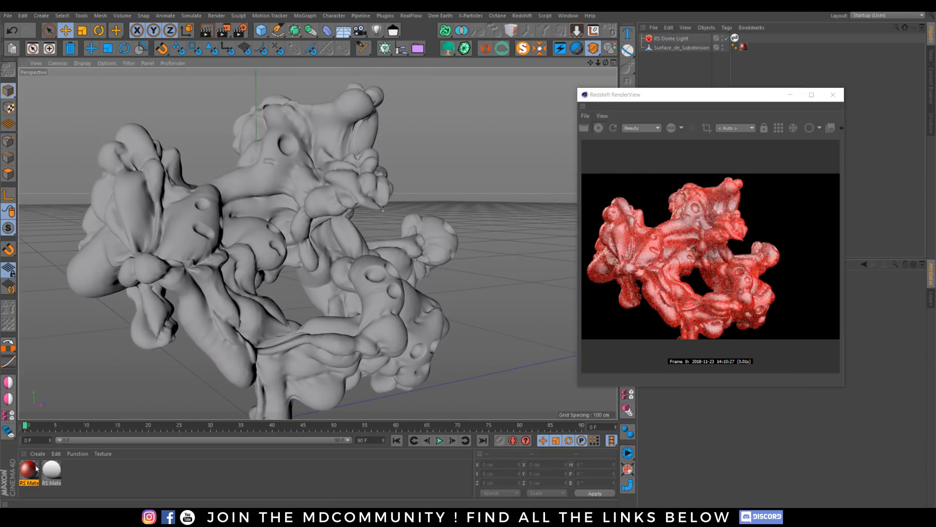
Step: Reopen the material's shader graph and replace the Material Blender's link to the Output node's Surface with the lead material's output
double_click(30, 469)
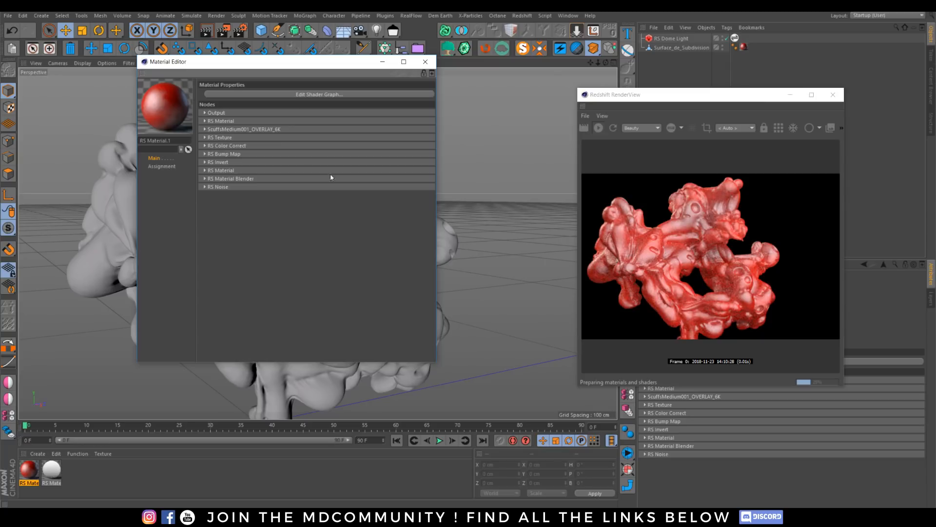
click(322, 92)
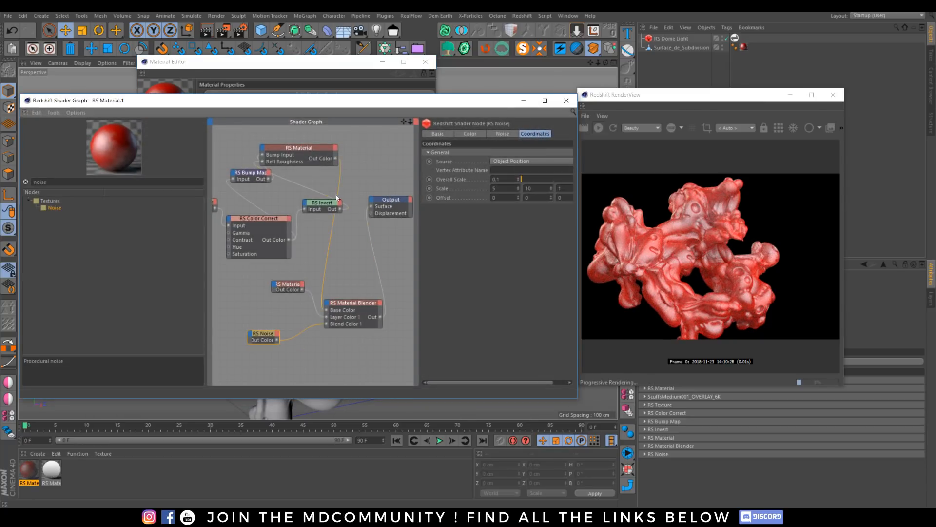
drag(371, 209, 372, 206)
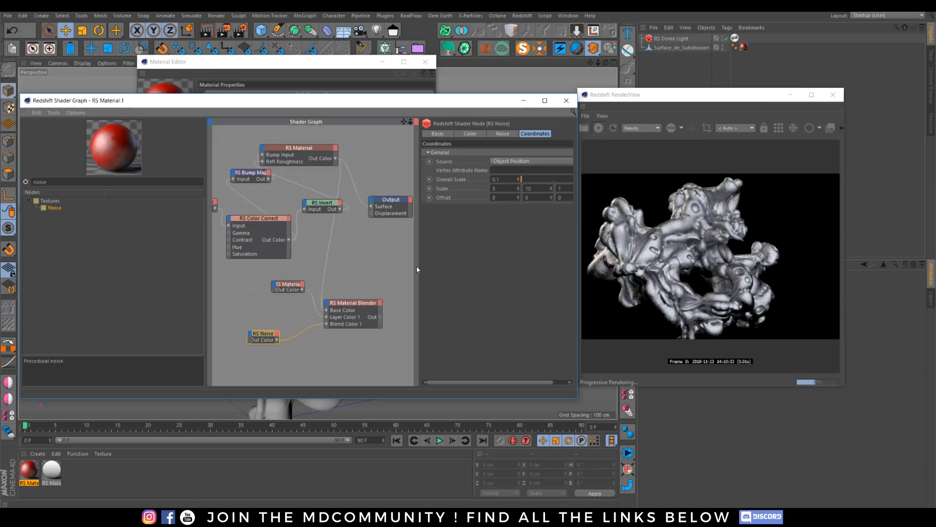
scroll(275, 260, down, 5)
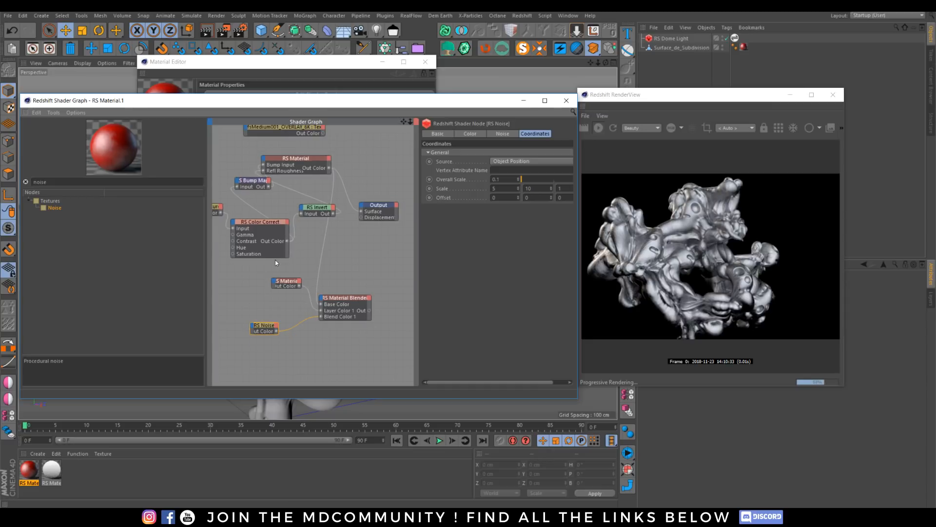
Step: Add a Color Layer node below the noise mask in the shader graph, and close the material windows
alt+middle_drag(224, 279, 254, 250)
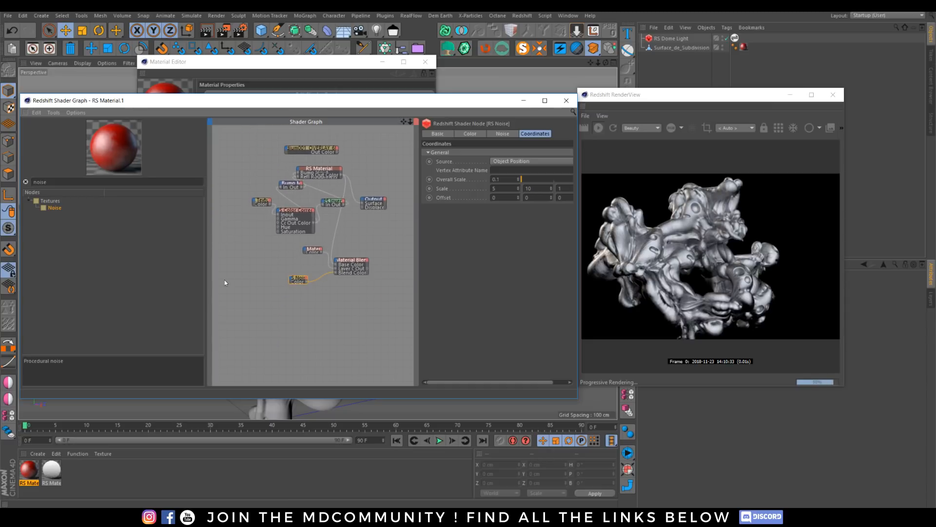
double_click(42, 182)
key(BackSpace)
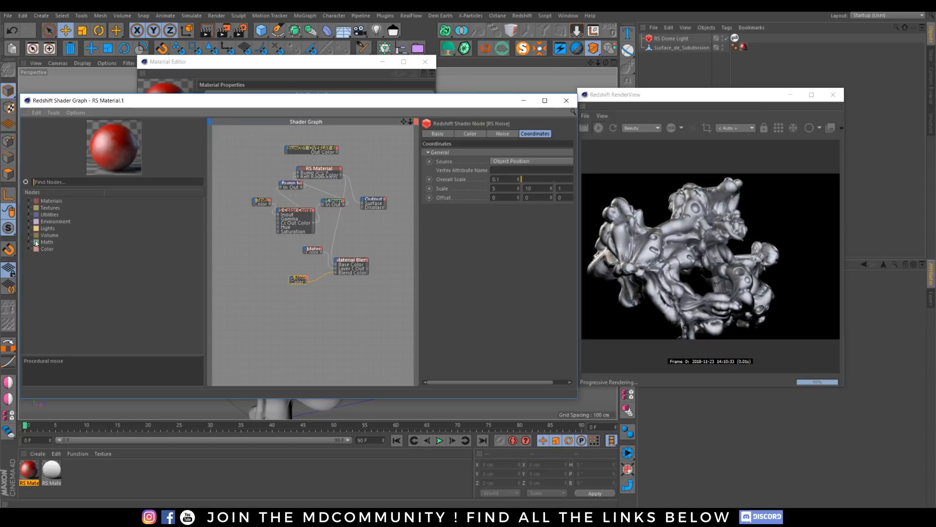
text(layer)
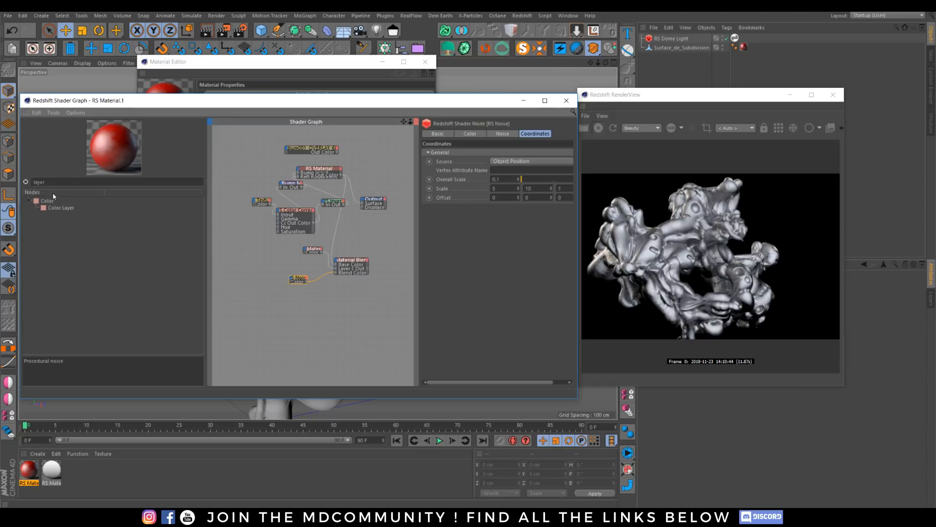
drag(63, 214, 299, 289)
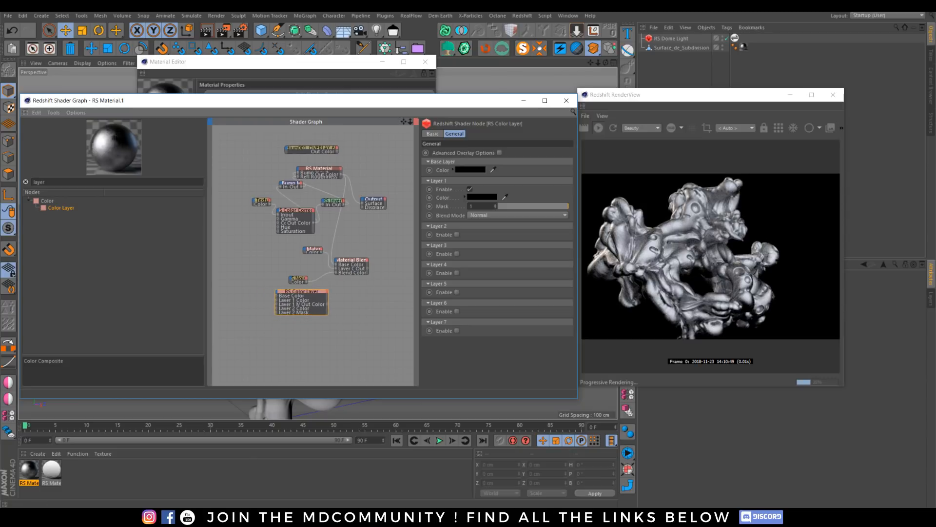
scroll(330, 303, up, 1)
scroll(329, 304, up, 1)
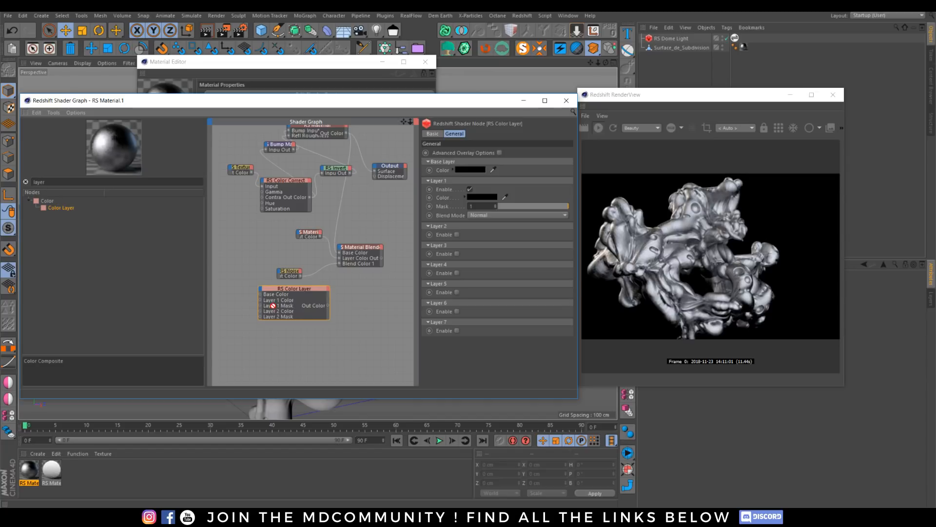
drag(288, 311, 285, 310)
click(566, 101)
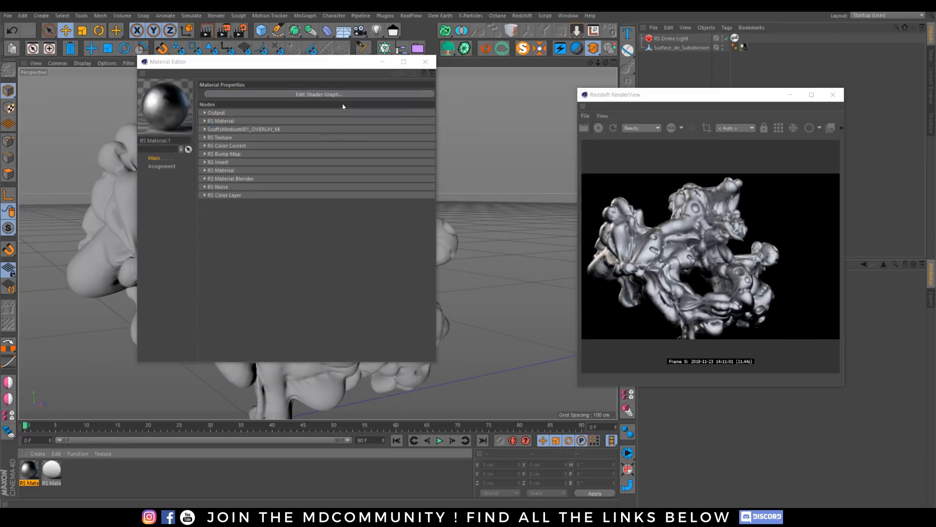
click(425, 61)
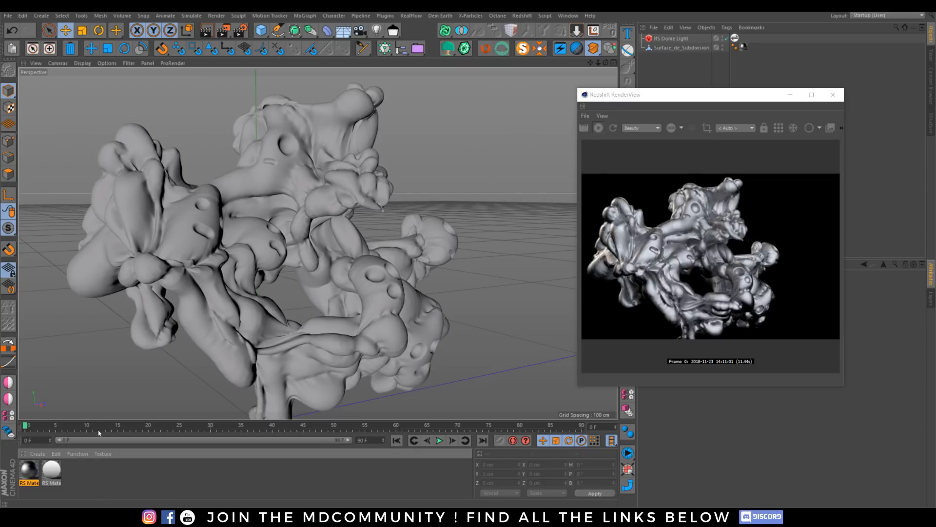
Step: Add a standard Redshift camera and move it in for a close-up of the sculpture
alt+middle_drag(198, 347, 238, 335)
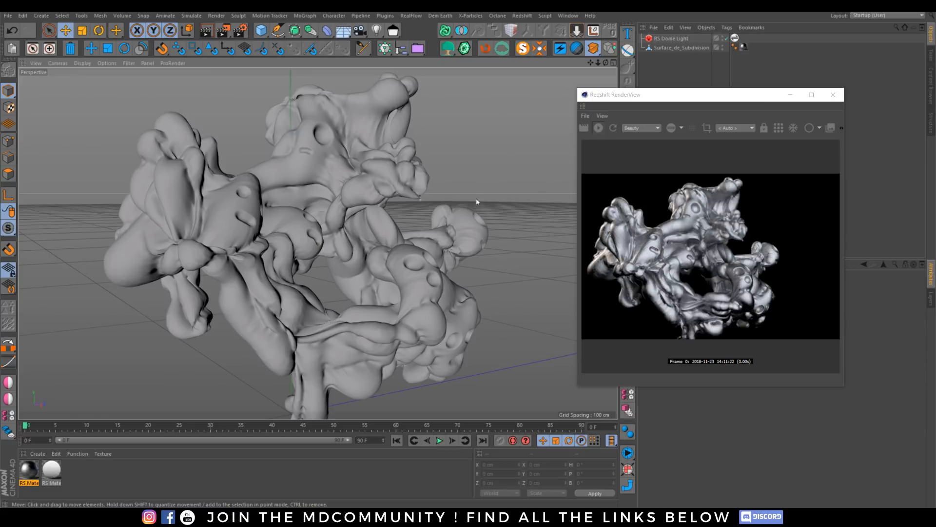
click(523, 16)
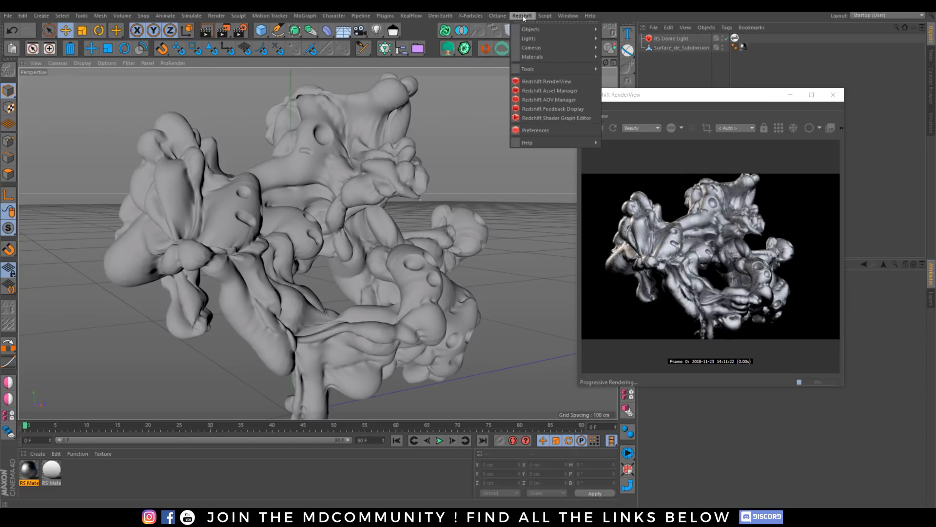
mouse_move(557, 45)
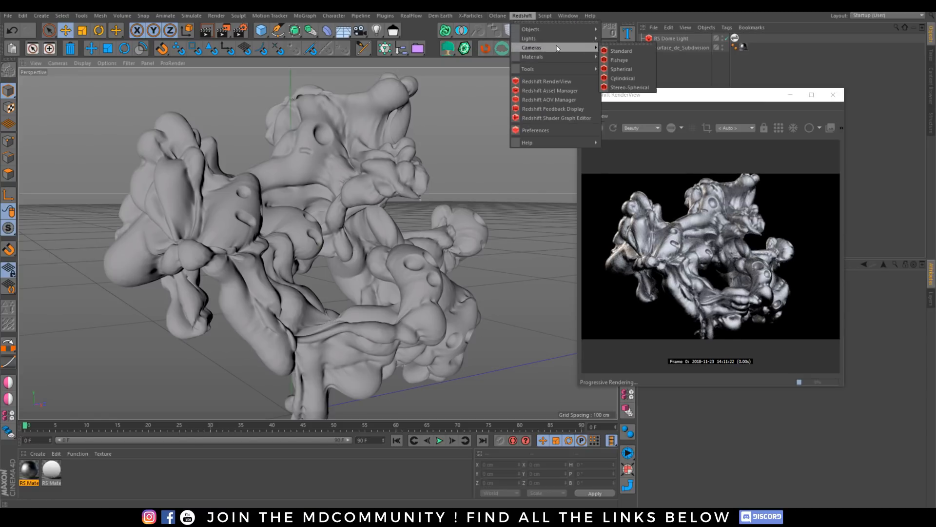
click(618, 51)
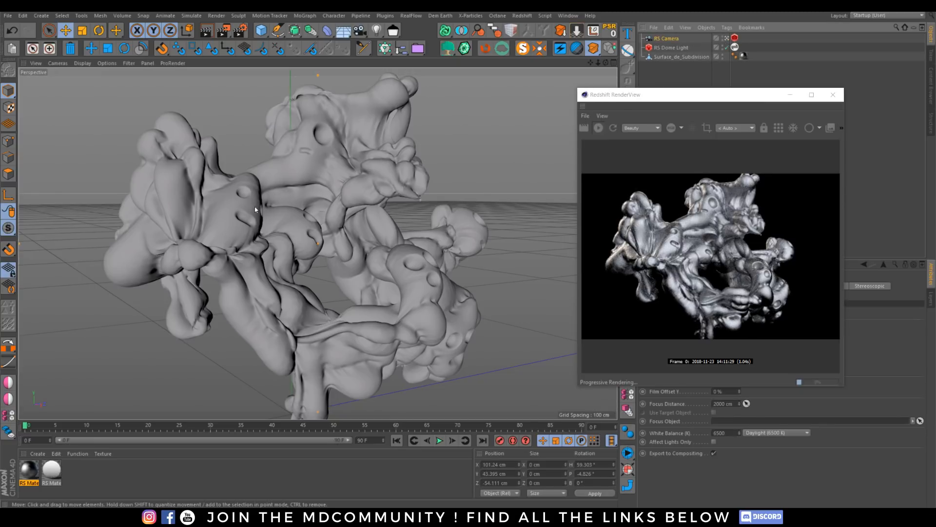
scroll(267, 238, up, 6)
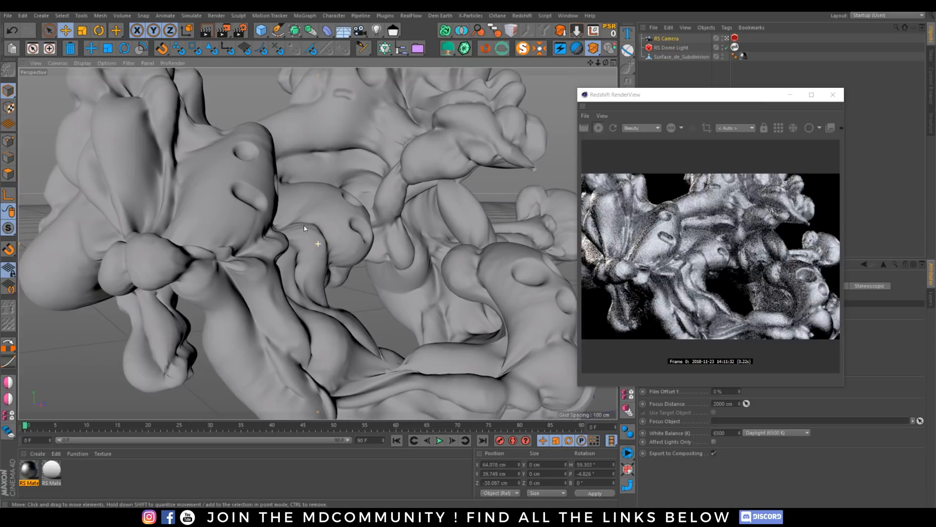
Step: Enable bokeh in the Redshift camera's tag, moving the render preview clear of the settings
drag(682, 94, 332, 96)
click(734, 38)
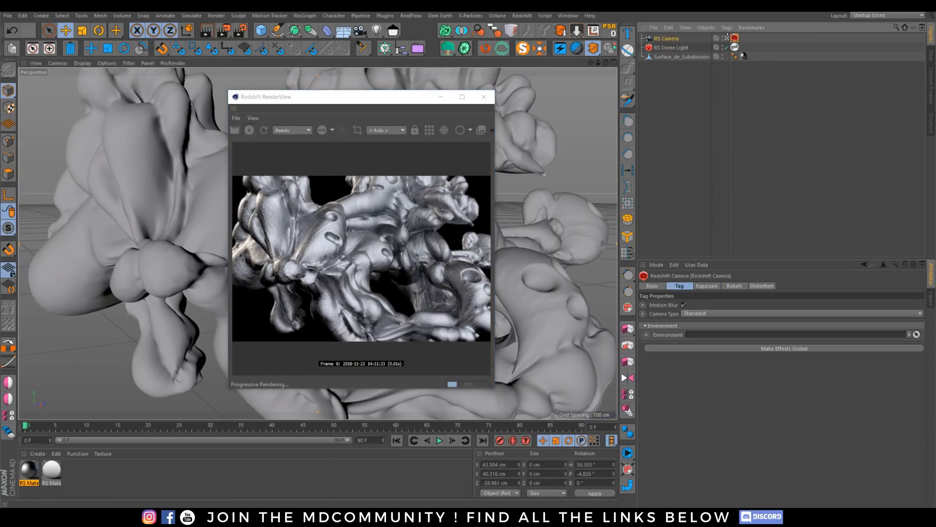
click(734, 286)
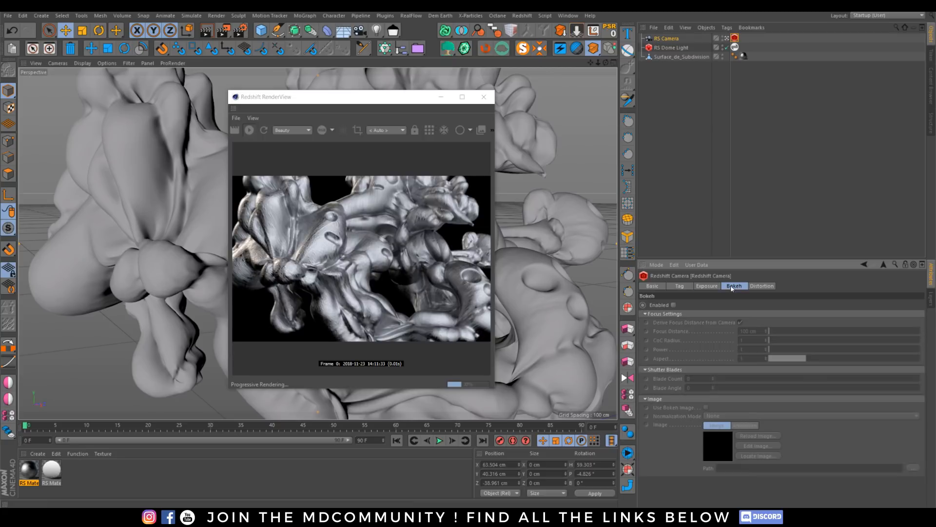
click(674, 305)
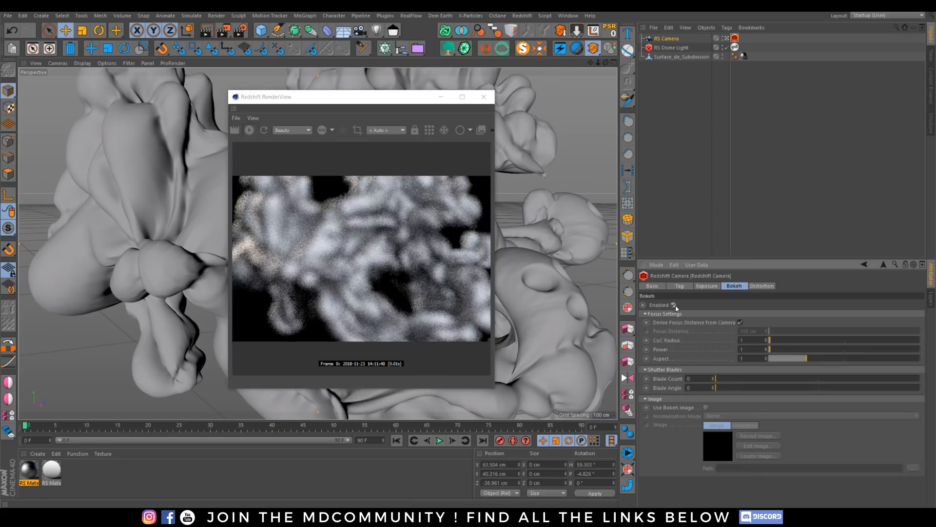
Step: Leave the camera view, pull the camera's focus plane onto the front of the sculpture, and look through the camera again
drag(440, 97, 801, 115)
click(726, 39)
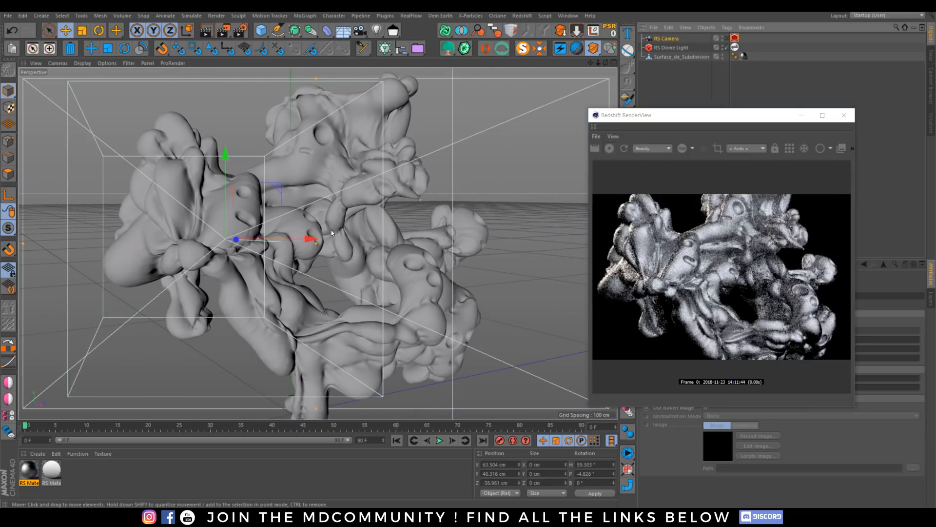
mouse_move(332, 229)
alt+mouse_down()
mouse_move(281, 238)
mouse_move(329, 225)
alt+mouse_up()
alt+right_drag(329, 224, 485, 120)
drag(516, 219, 326, 224)
alt+right_drag(325, 222, 258, 363)
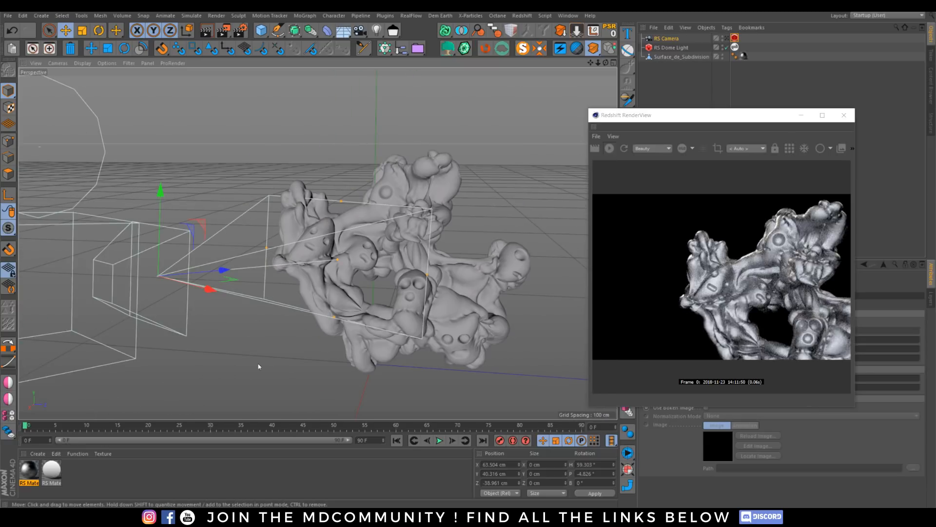
alt+drag(335, 260, 306, 285)
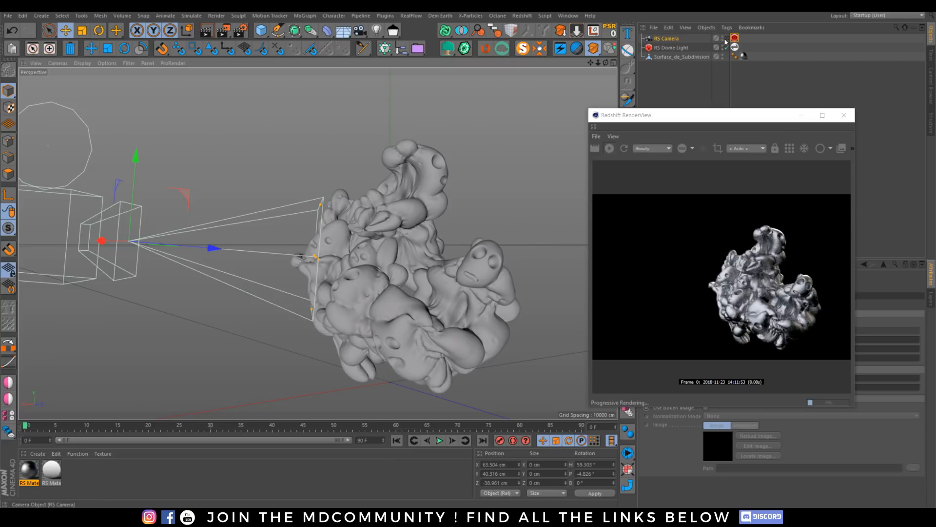
click(726, 38)
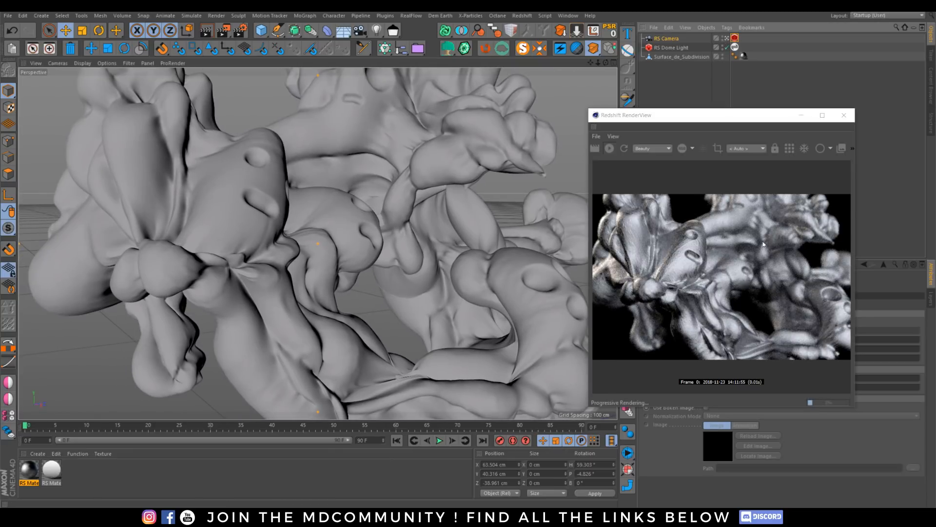
Step: Set the camera's bokeh CoC radius to 2 and its power to 5
drag(701, 117, 348, 98)
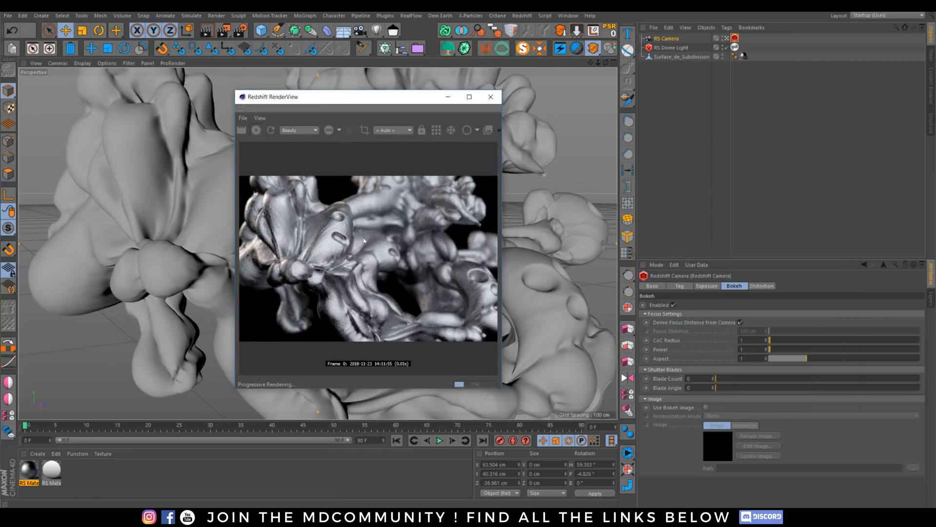
click(759, 341)
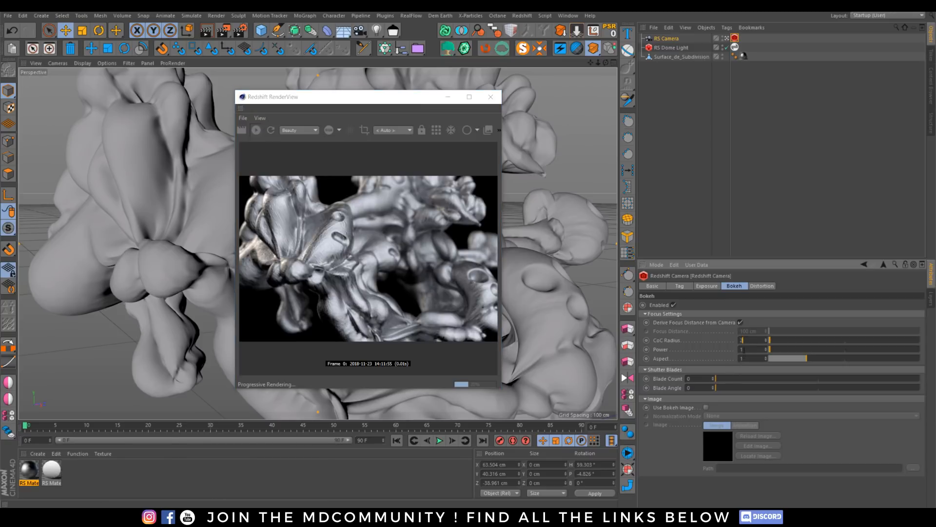
key(Return)
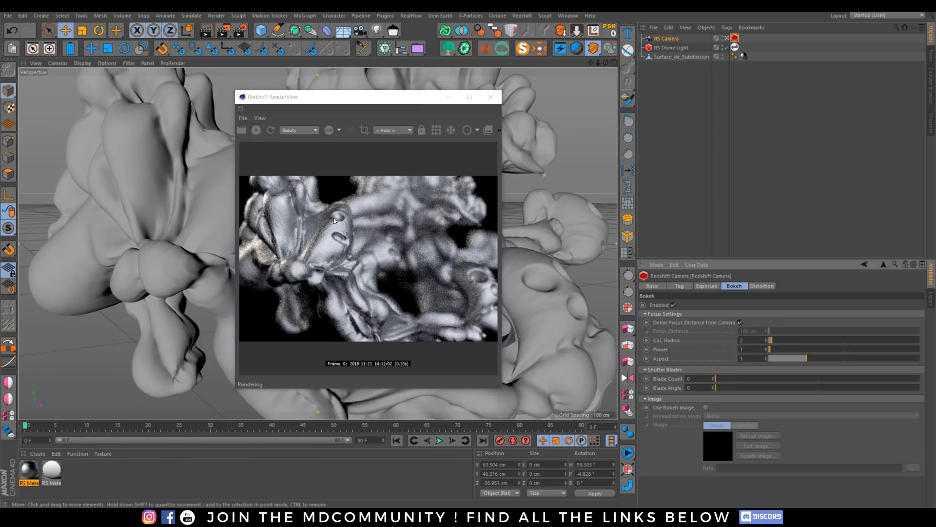
click(786, 315)
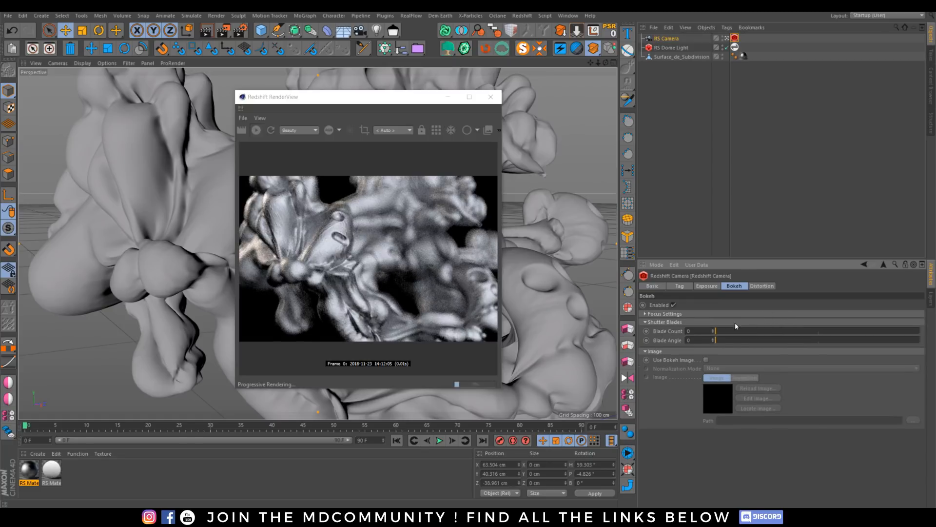
click(711, 287)
click(683, 286)
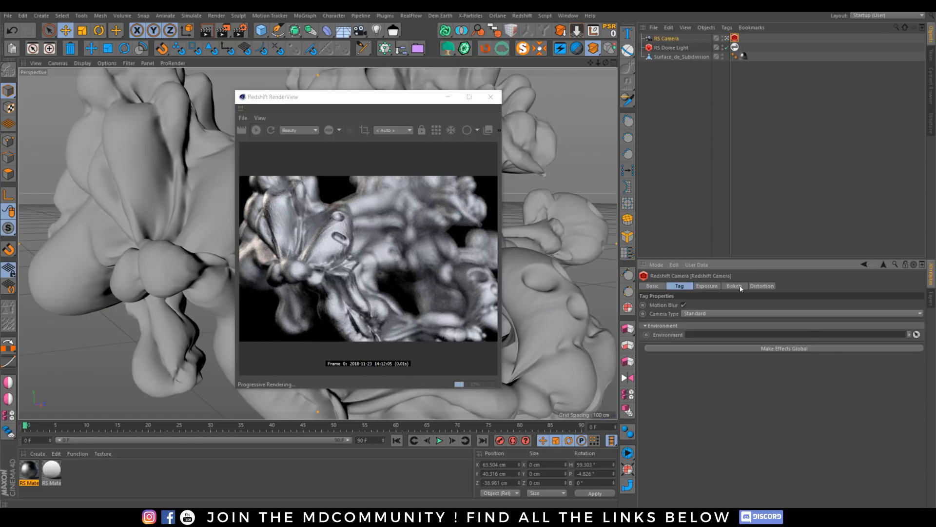
click(737, 286)
click(646, 314)
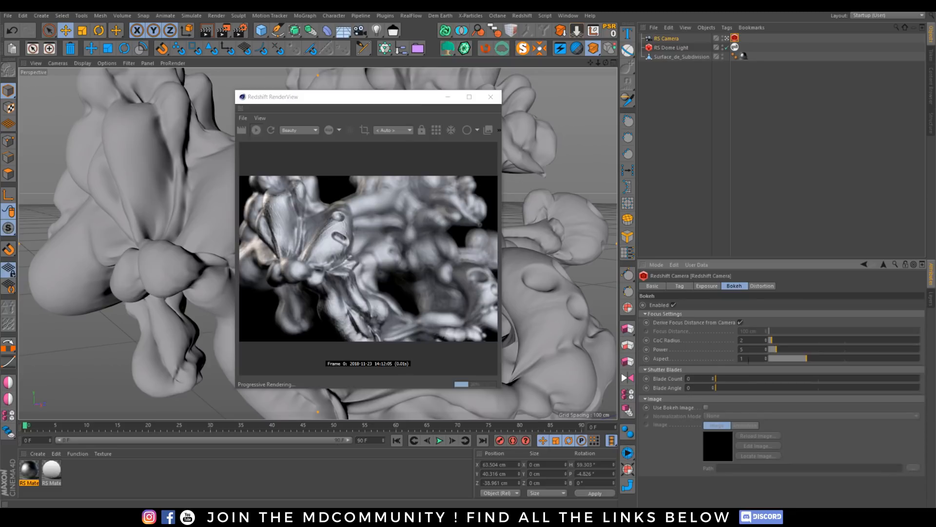
drag(749, 359, 641, 358)
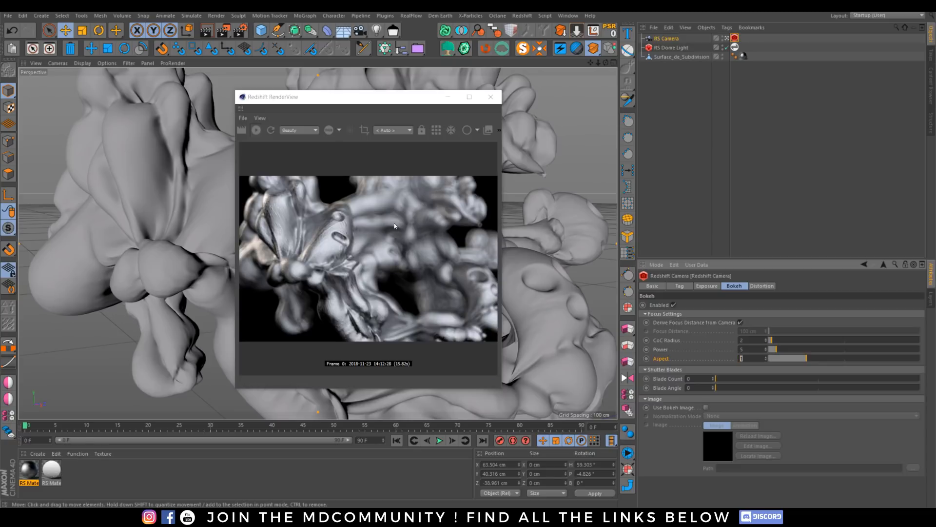
click(342, 160)
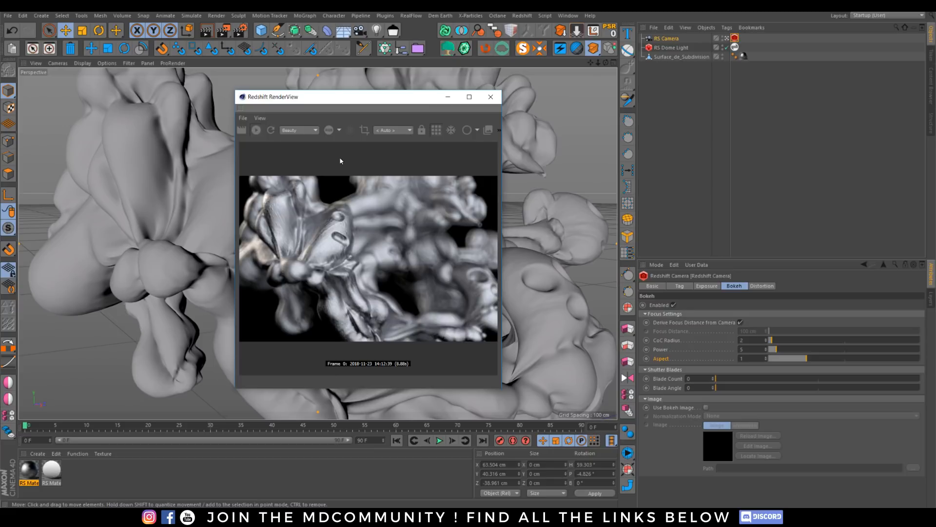
Step: Check the minimum and maximum unified sampling values in the Redshift render settings
click(239, 30)
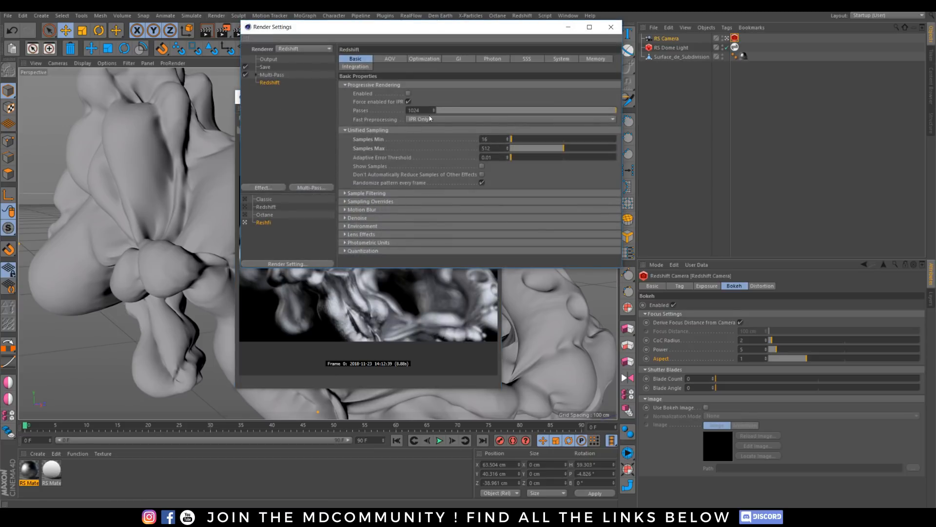
double_click(488, 139)
double_click(488, 148)
click(611, 27)
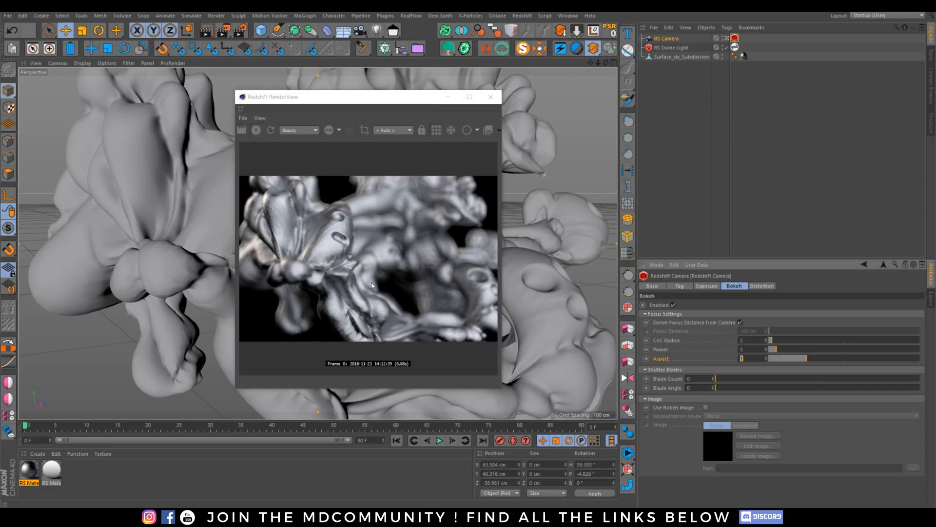
Step: Check the camera's distortion options and enable its exposure
click(757, 286)
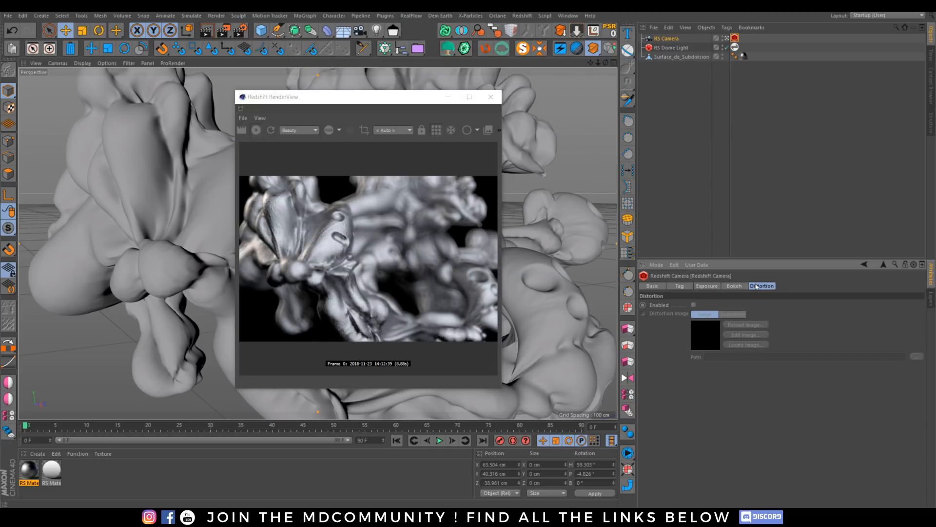
click(706, 286)
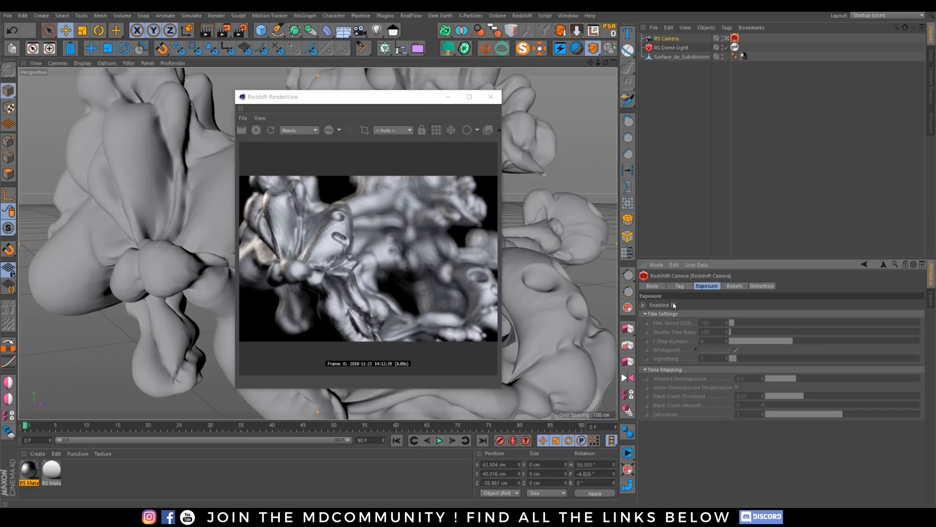
click(673, 305)
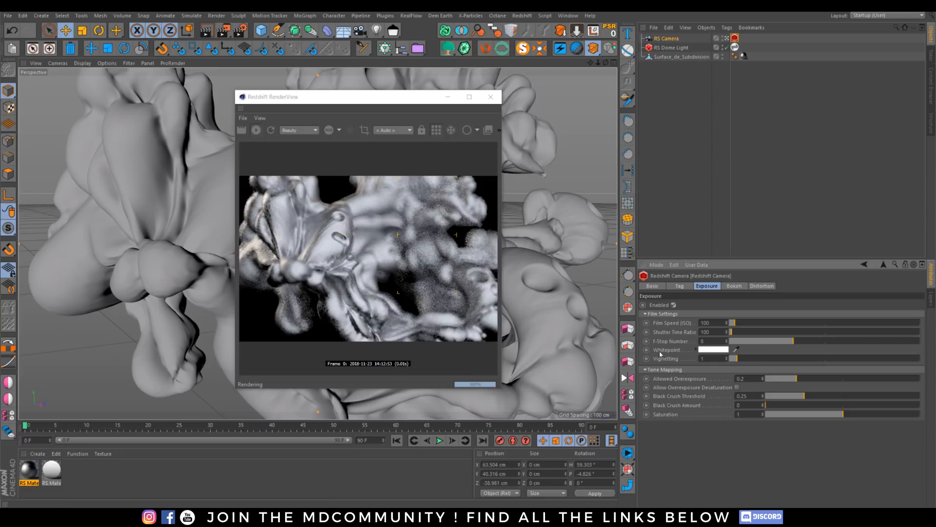
click(436, 130)
Step: Reduce the bokeh CoC radius to 1, look at the distortion options, and stop the interactive render
click(736, 287)
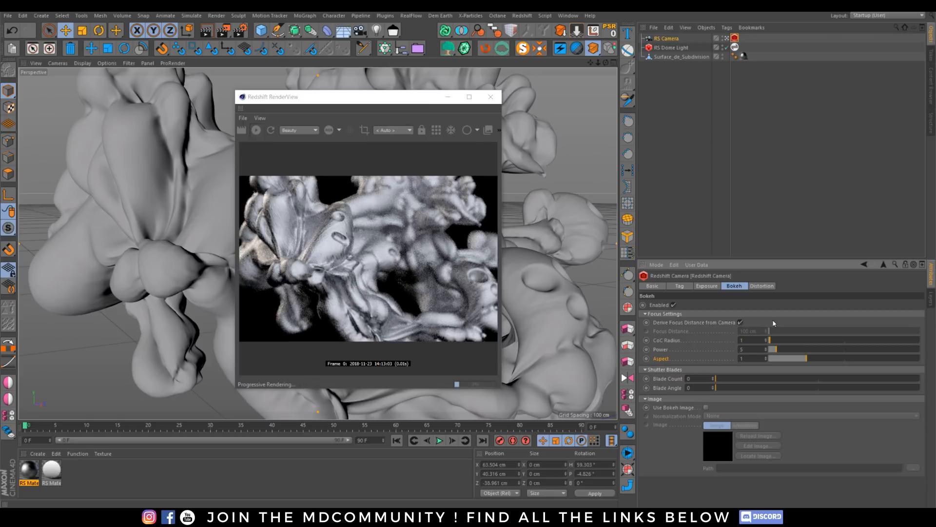
click(761, 285)
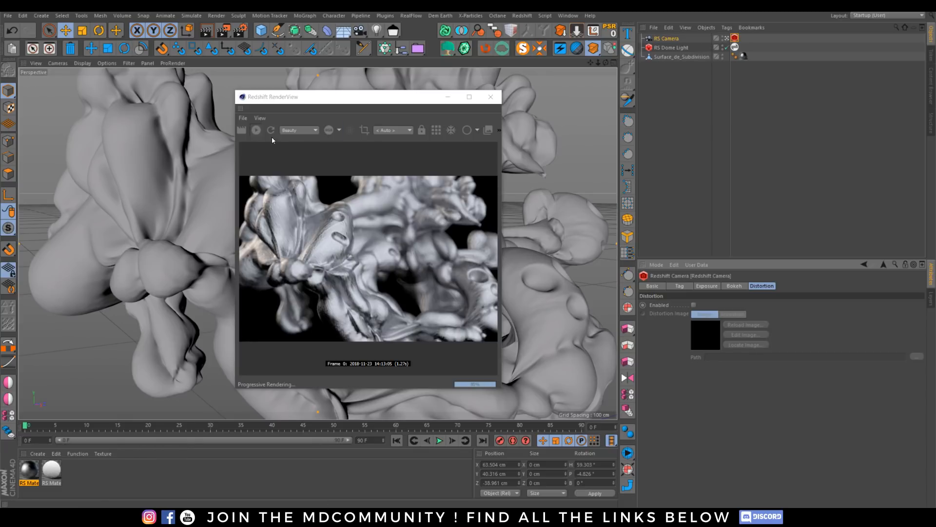
click(254, 131)
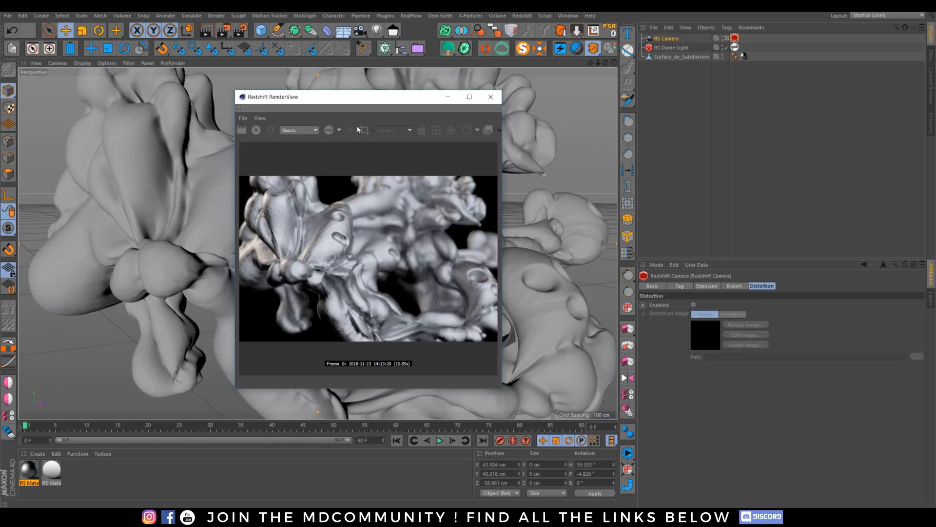
Step: Move the Redshift RenderView window aside and view the whole sculpture from a wider, slightly raised angle
drag(427, 88, 626, 146)
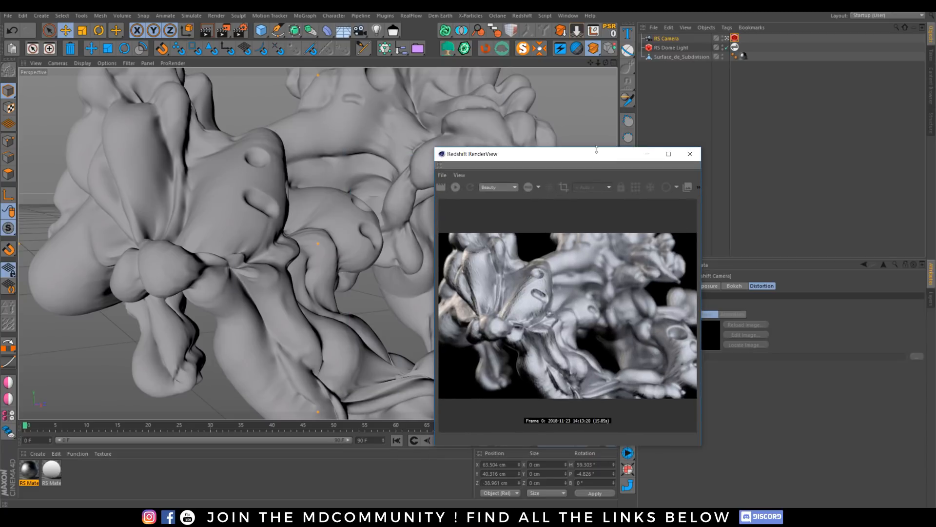
scroll(345, 219, down, 4)
scroll(345, 219, down, 5)
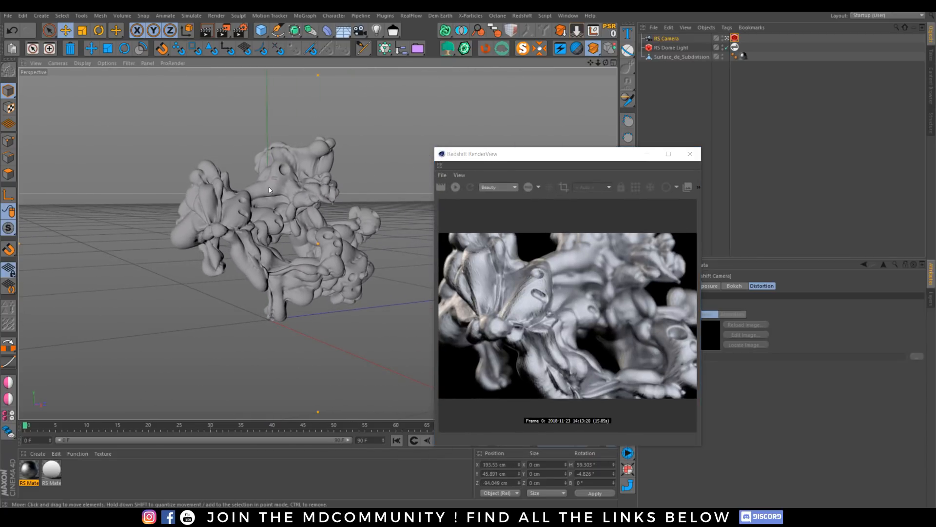
alt+drag(268, 186, 264, 231)
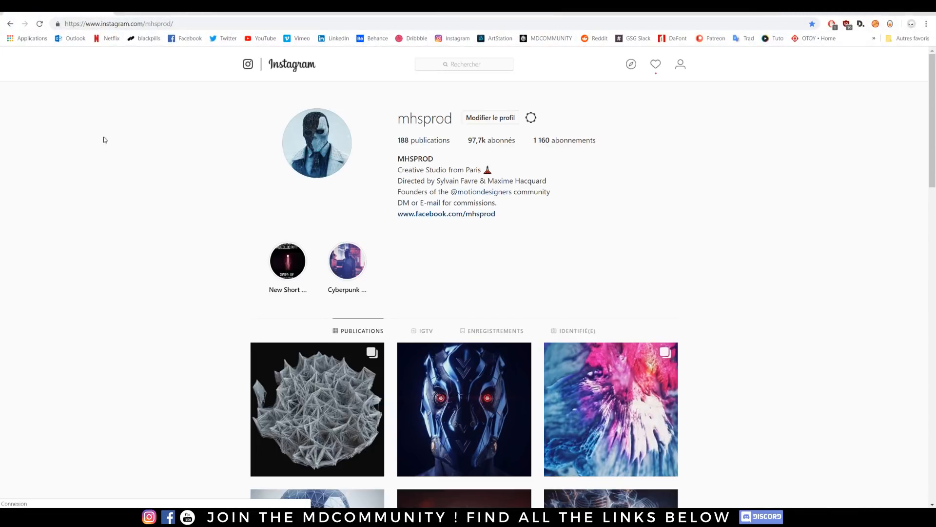
Step: Switch to the browser and look through the mhsprod Instagram posts, opening the spiky line sphere and the glowing filament experiment
scroll(292, 274, down, 3)
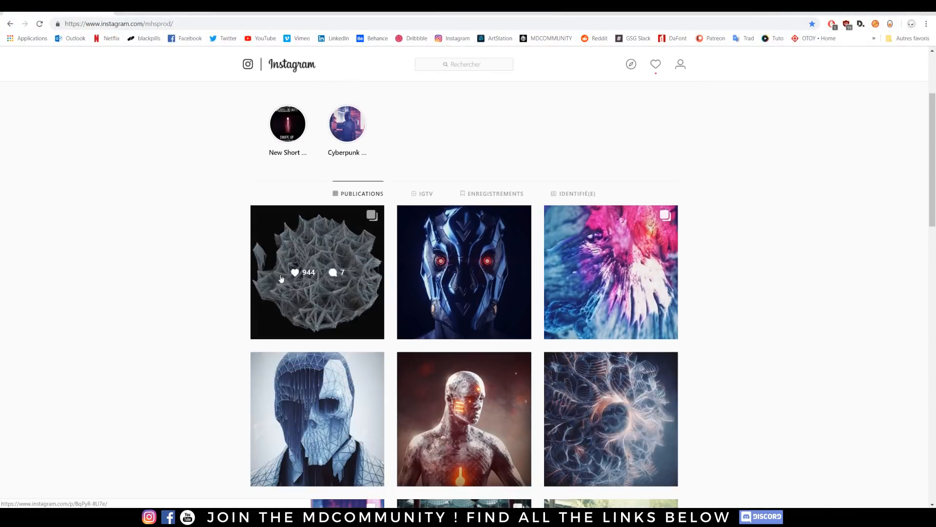
click(292, 274)
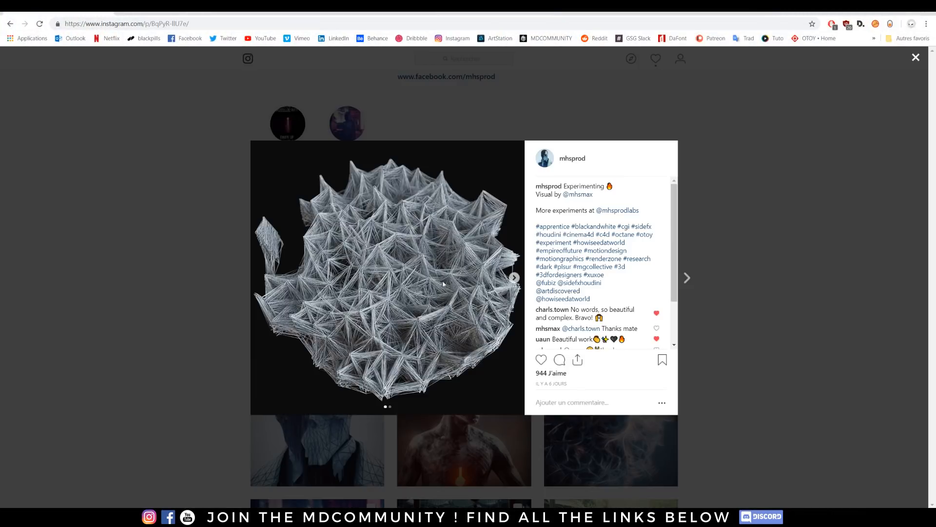
click(514, 278)
click(100, 209)
scroll(227, 248, down, 3)
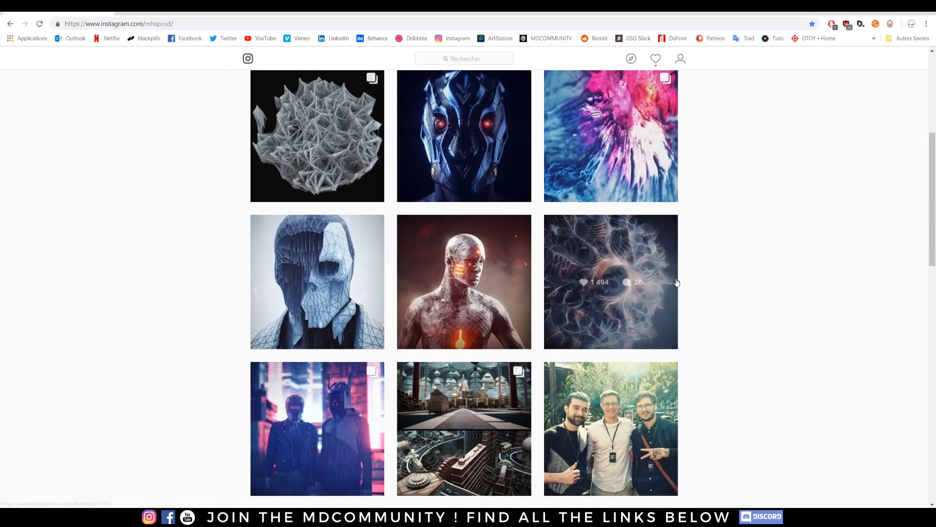
click(671, 279)
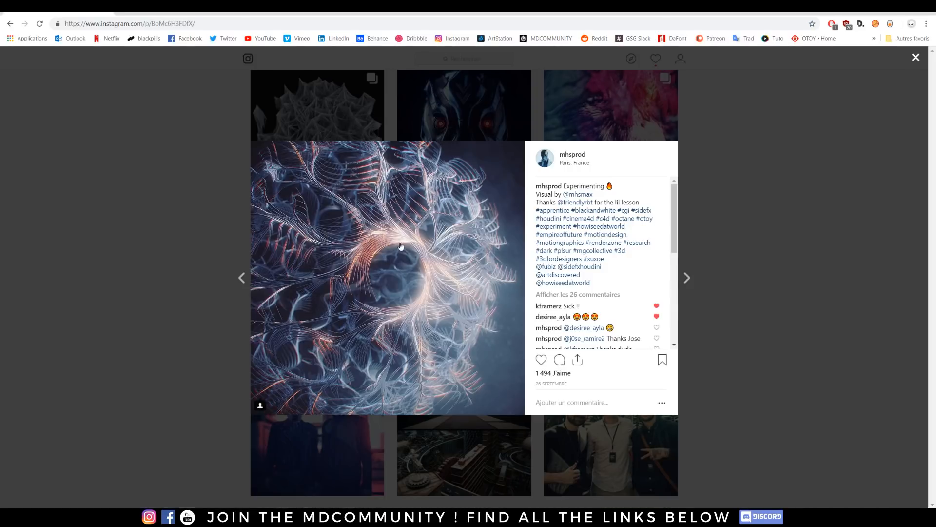
click(139, 238)
scroll(161, 234, down, 3)
scroll(162, 235, down, 7)
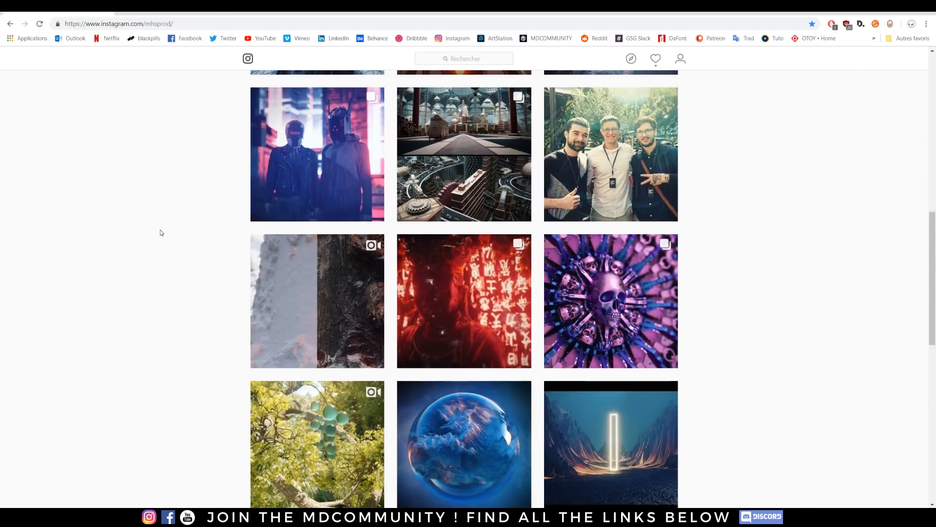
scroll(154, 249, up, 11)
scroll(155, 259, up, 4)
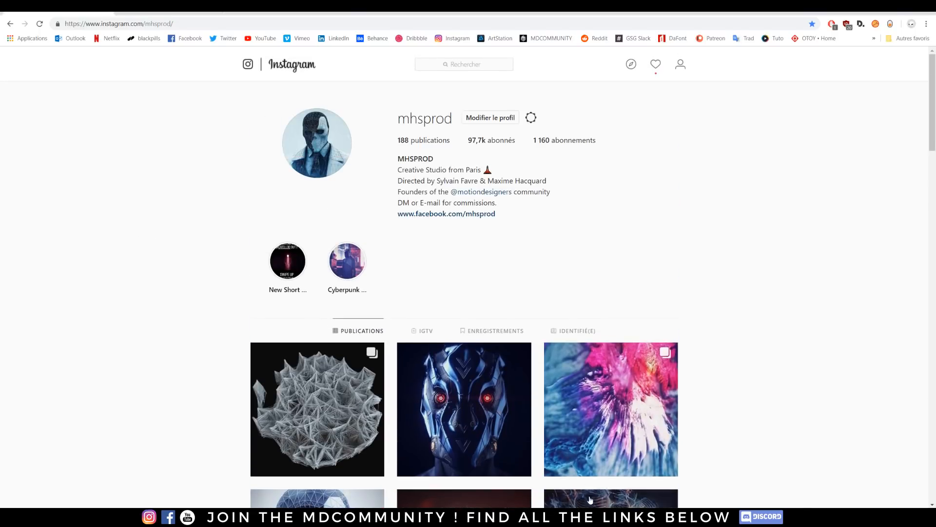
scroll(719, 85, down, 2)
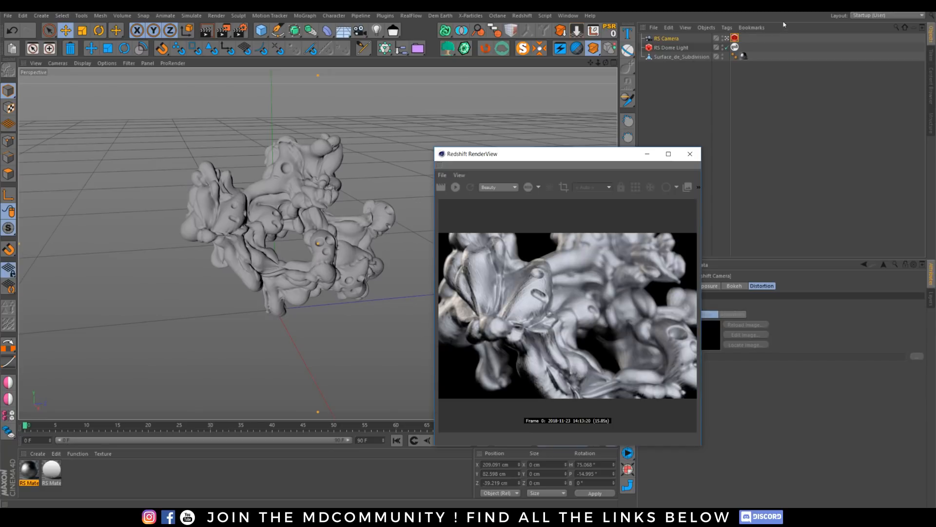
Step: Switch back to Cinema 4D, hide the Surface_de_Subdivision object and move the RenderView clear of the viewport
click(671, 57)
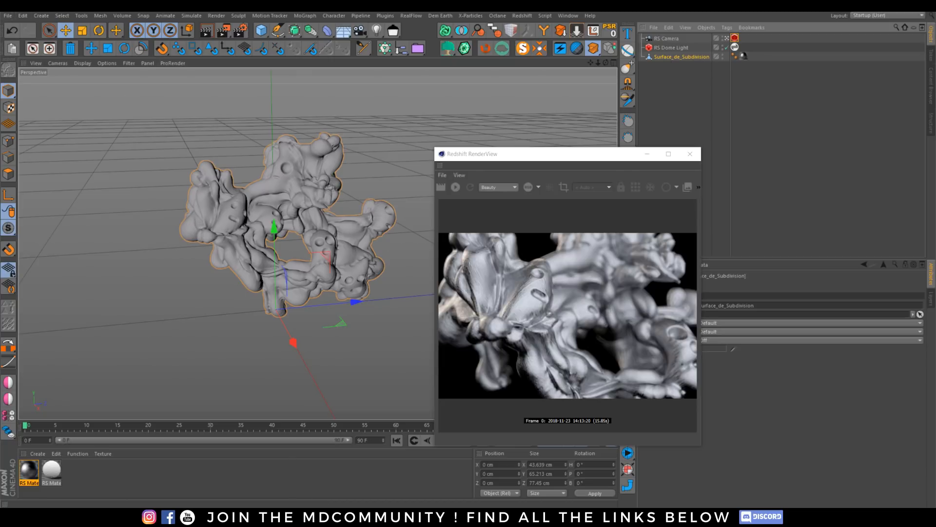
click(277, 30)
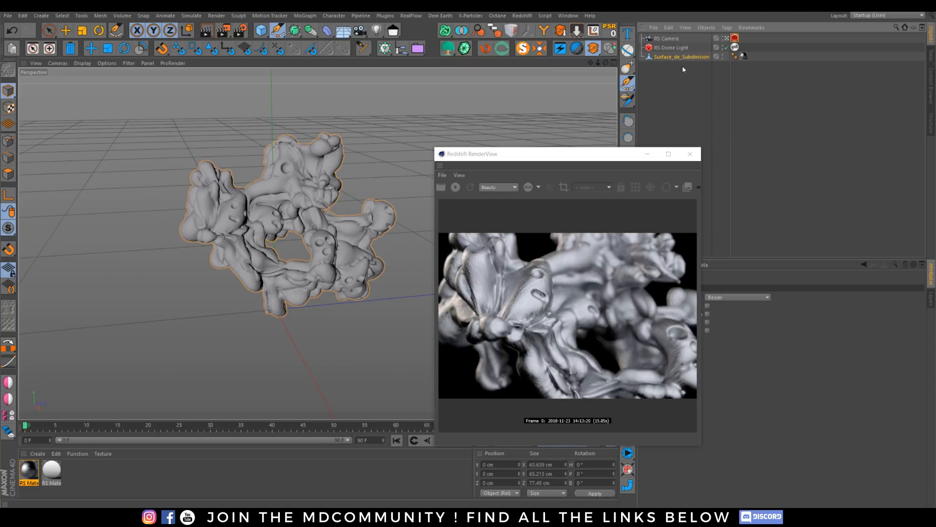
click(723, 57)
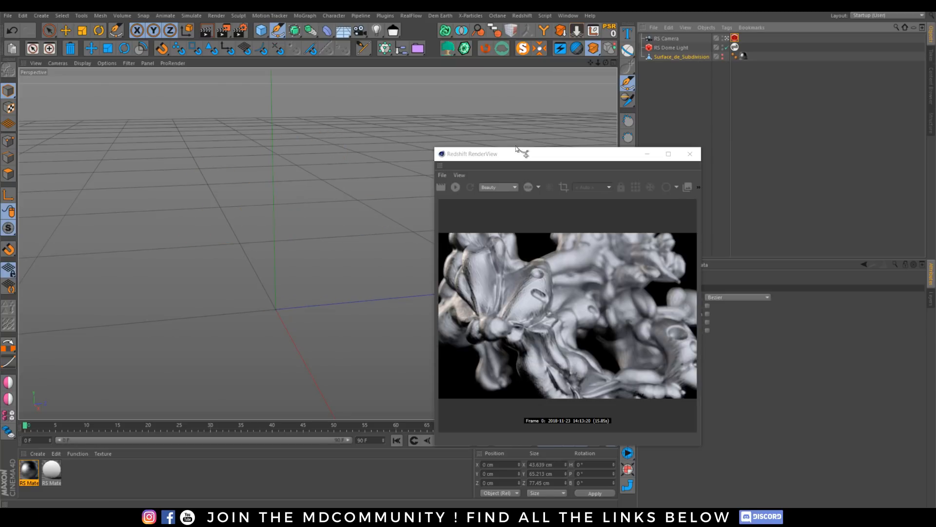
drag(522, 152, 653, 140)
Step: Handwrite "I love U" with a smiley face beneath it as a freehand sketched spline in the Top view
mouse_move(278, 30)
mouse_down()
mouse_move(332, 51)
mouse_move(327, 63)
mouse_up()
scroll(228, 249, down, 1)
middle_click(228, 248)
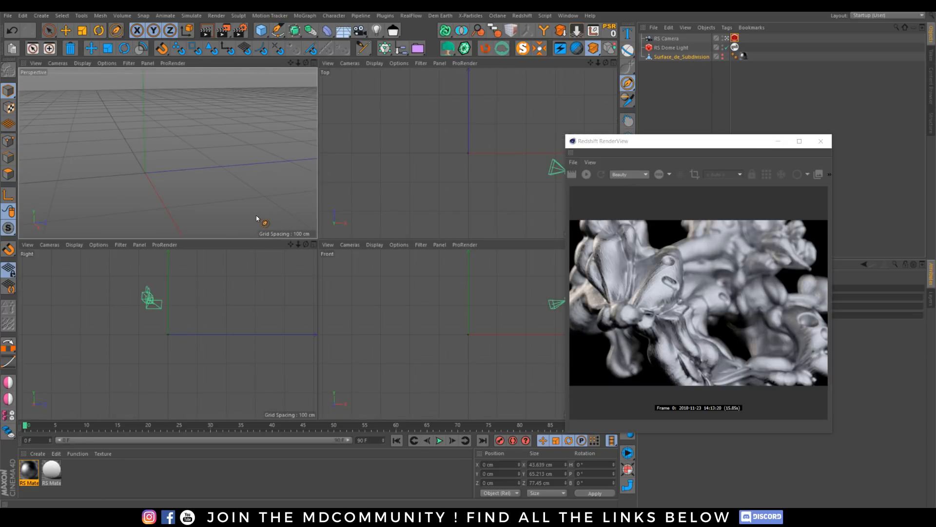
middle_click(402, 174)
mouse_move(93, 203)
mouse_down()
mouse_move(119, 175)
mouse_move(100, 247)
mouse_up()
drag(174, 169, 169, 251)
mouse_move(188, 232)
mouse_down()
mouse_move(182, 251)
mouse_move(202, 229)
mouse_move(255, 219)
mouse_up()
drag(270, 249, 303, 266)
drag(335, 209, 416, 185)
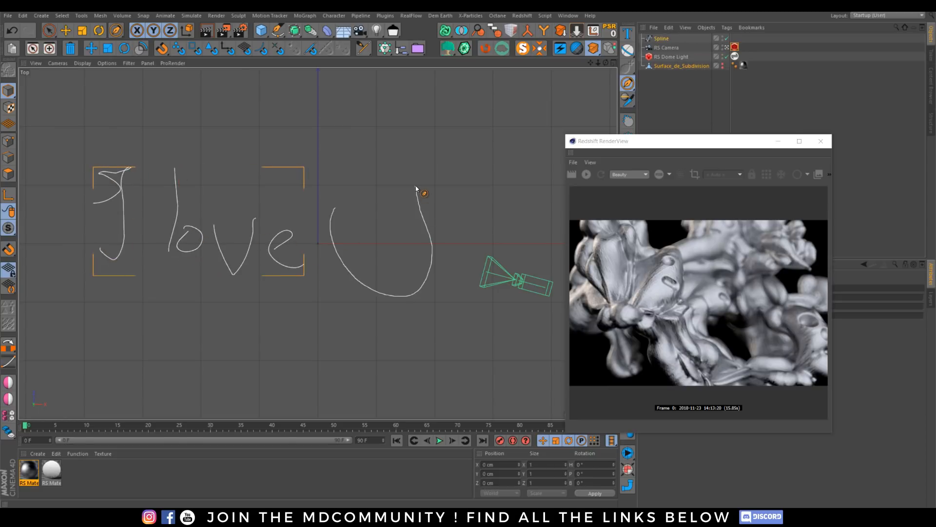
drag(236, 324, 307, 319)
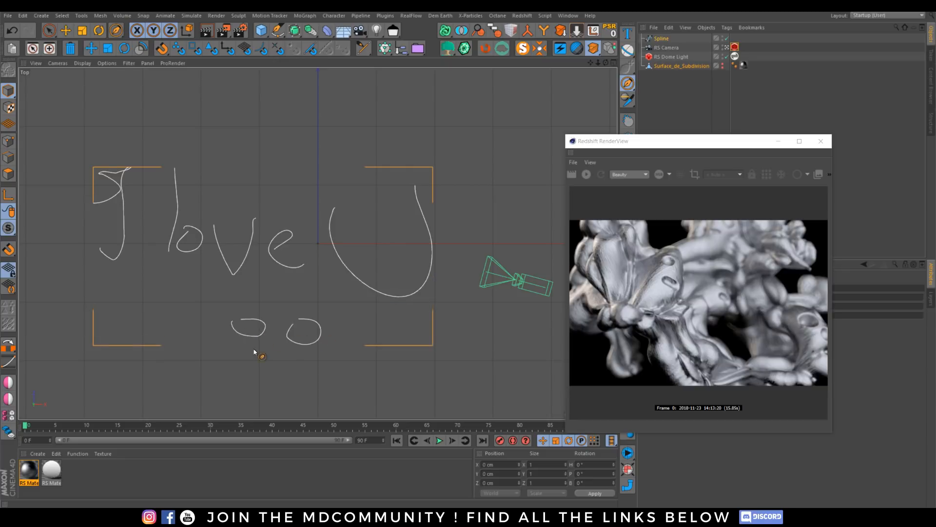
drag(244, 349, 314, 366)
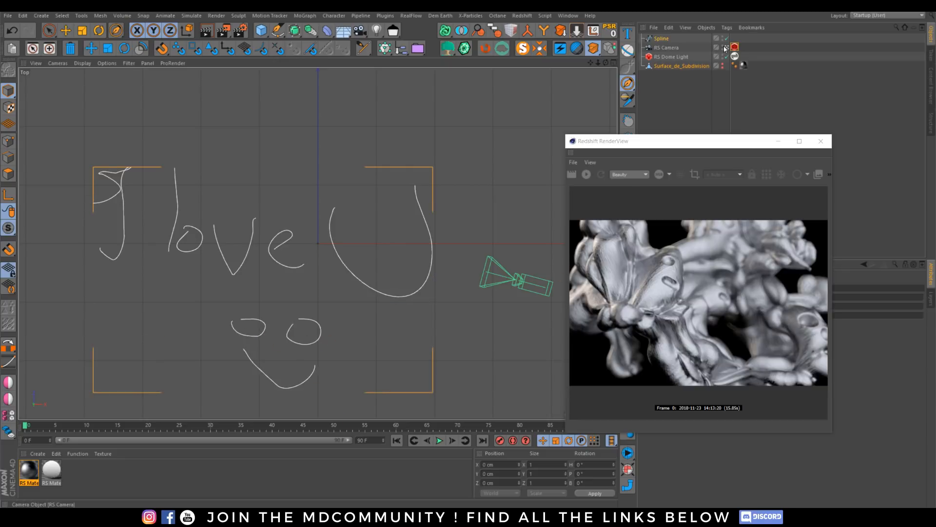
Step: Start an interactive render of the handwritten spline from the perspective view and remove the Redshift Camera tag from RS Camera
middle_click(165, 81)
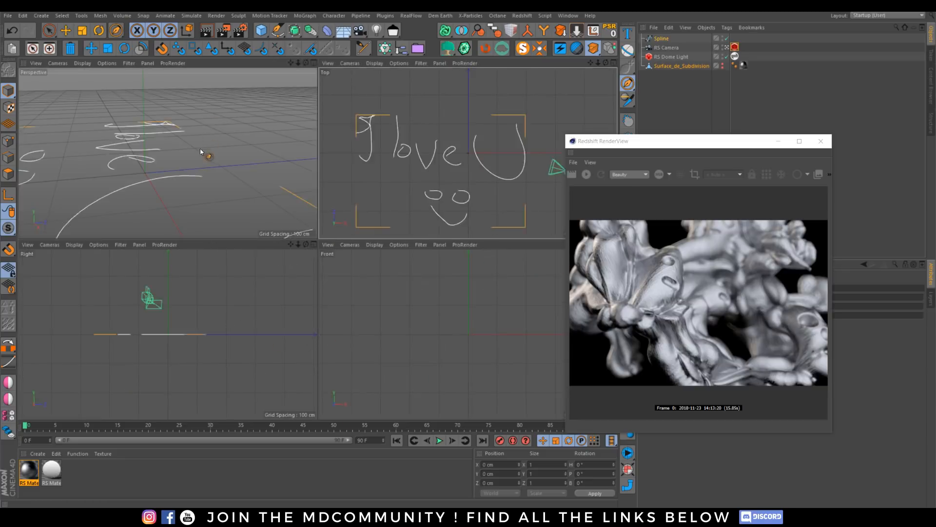
middle_click(199, 147)
alt+right_drag(240, 182, 208, 342)
mouse_move(223, 269)
alt+mouse_down()
mouse_move(307, 306)
mouse_move(348, 297)
alt+mouse_up()
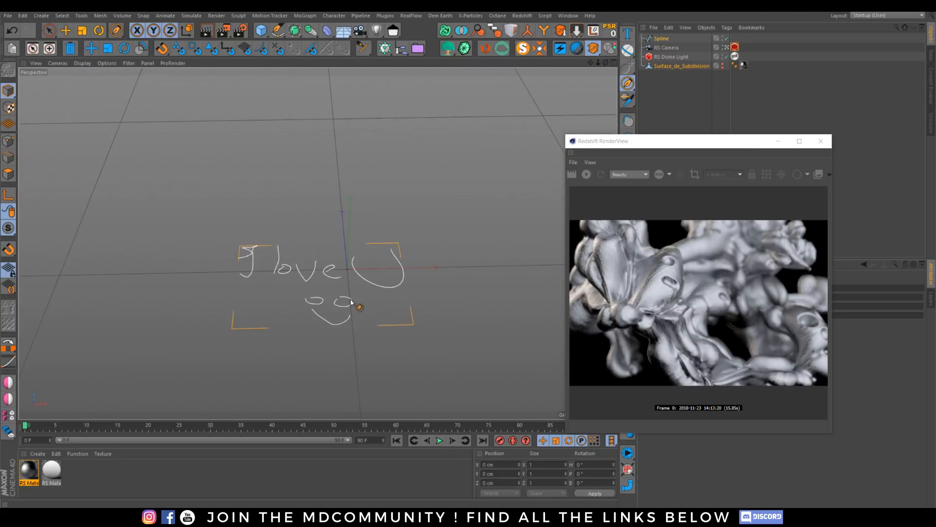
alt+right_drag(348, 298, 350, 196)
click(587, 175)
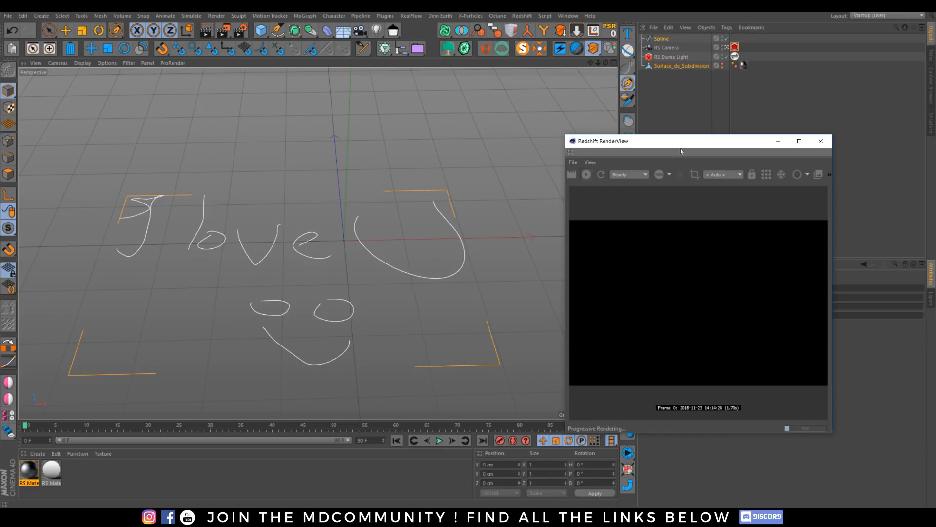
drag(665, 142, 572, 129)
click(726, 51)
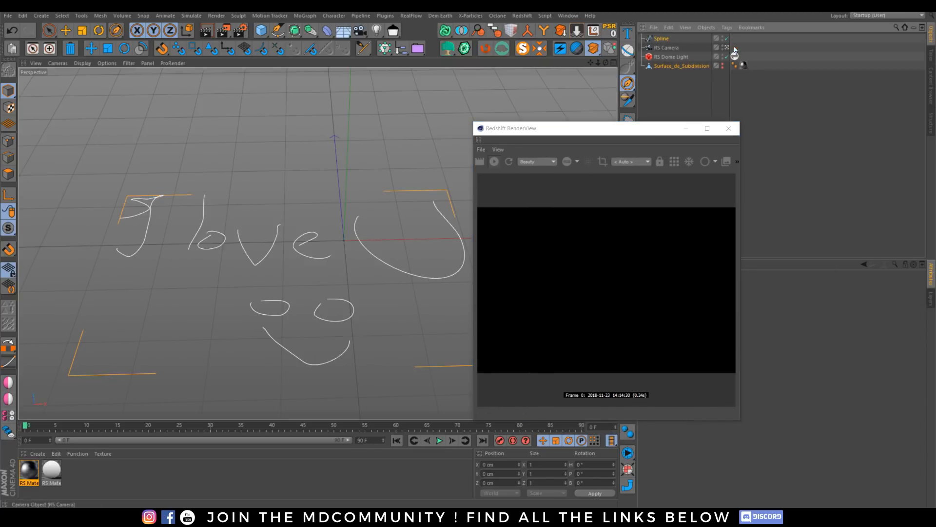
Step: Add a Redshift Object tag to the Spline object
click(666, 42)
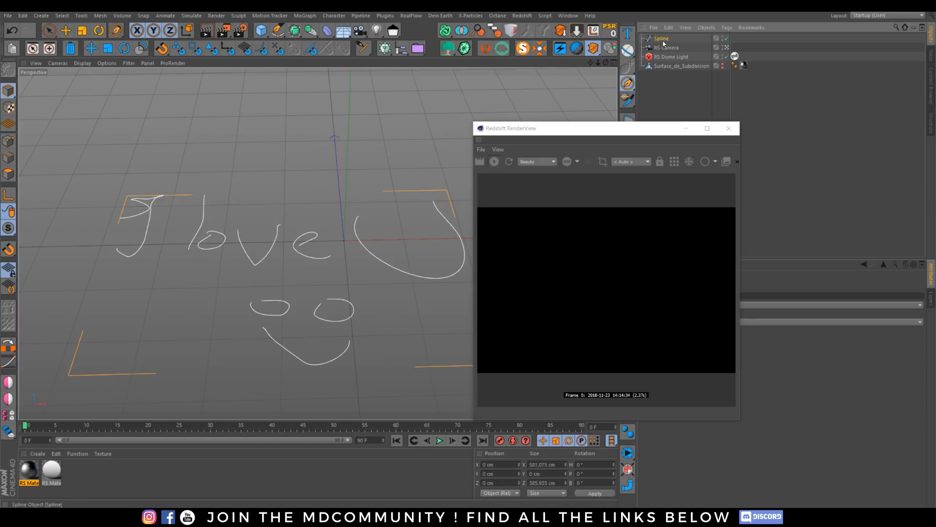
right_click(662, 39)
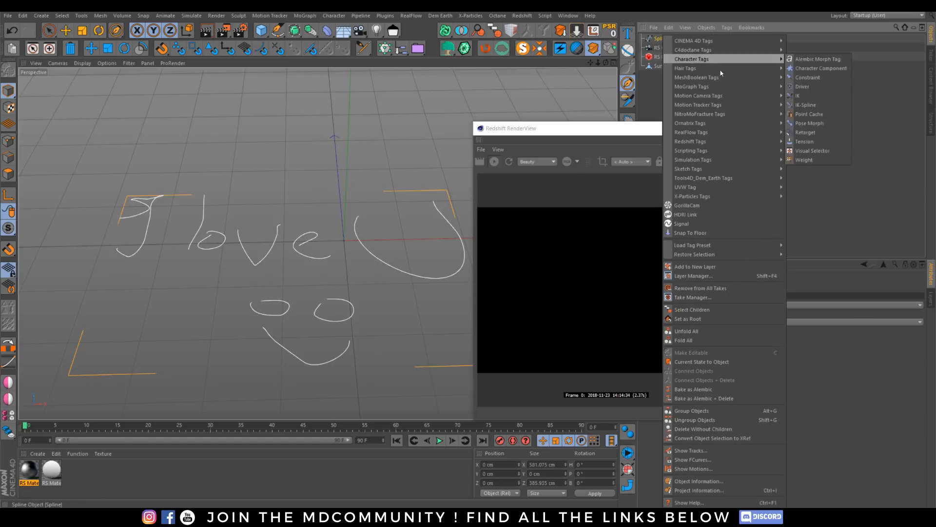
mouse_move(739, 175)
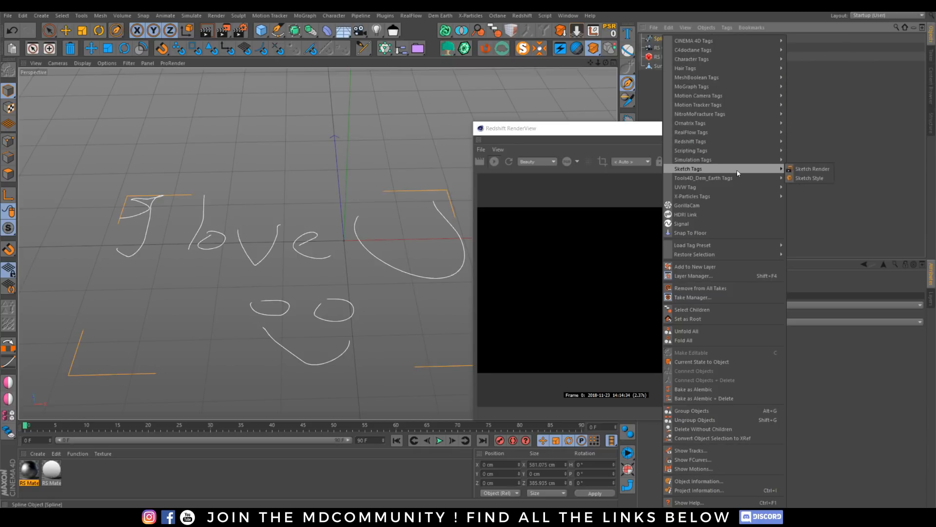
mouse_move(736, 141)
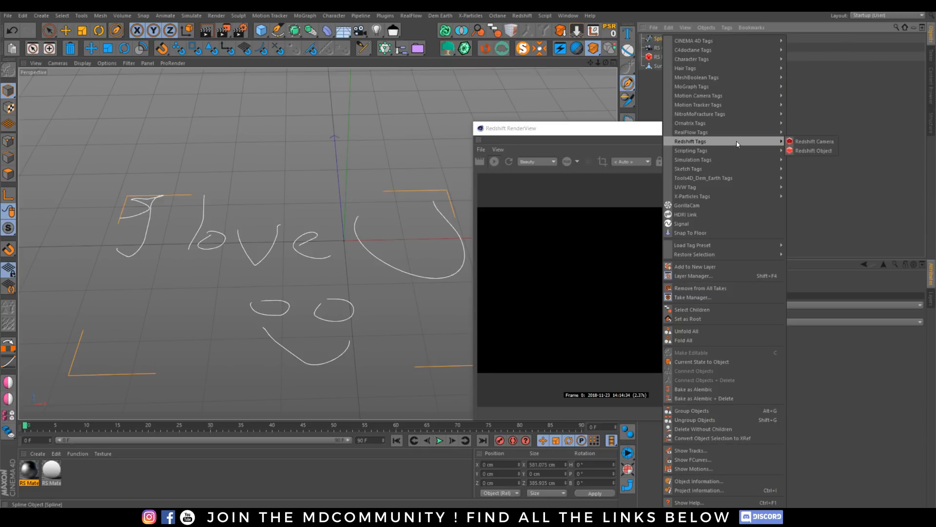
click(817, 151)
Step: Set the Redshift Object tag's curve mode to Hair Strands, with the RenderView moved clear of the tag's settings
drag(593, 128, 387, 74)
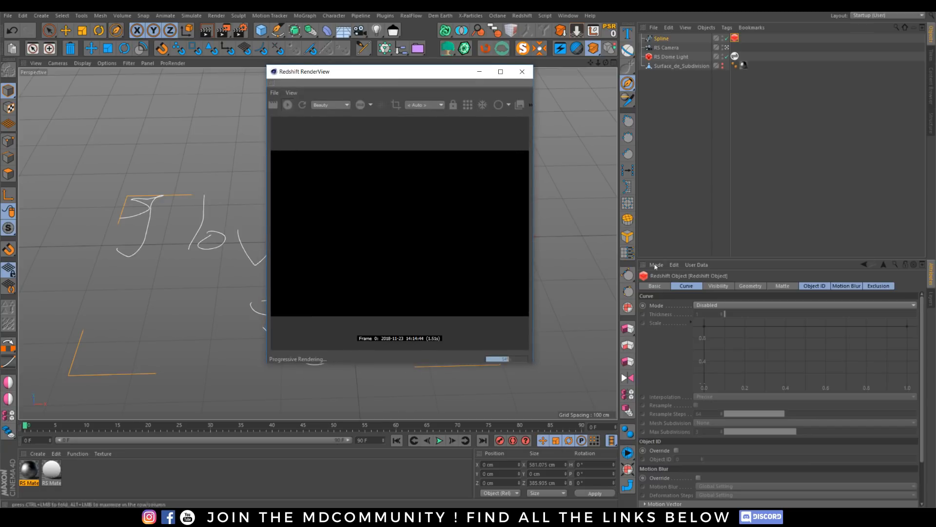
click(694, 297)
click(713, 305)
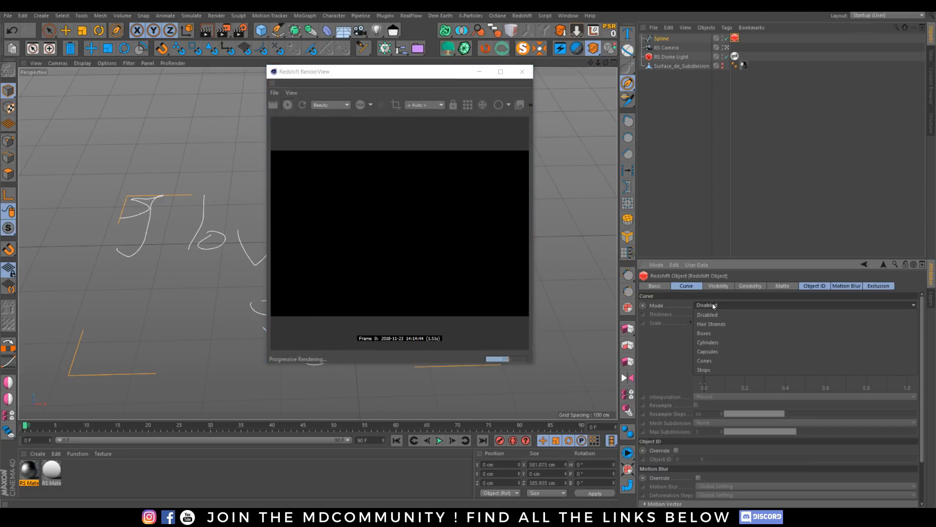
click(708, 326)
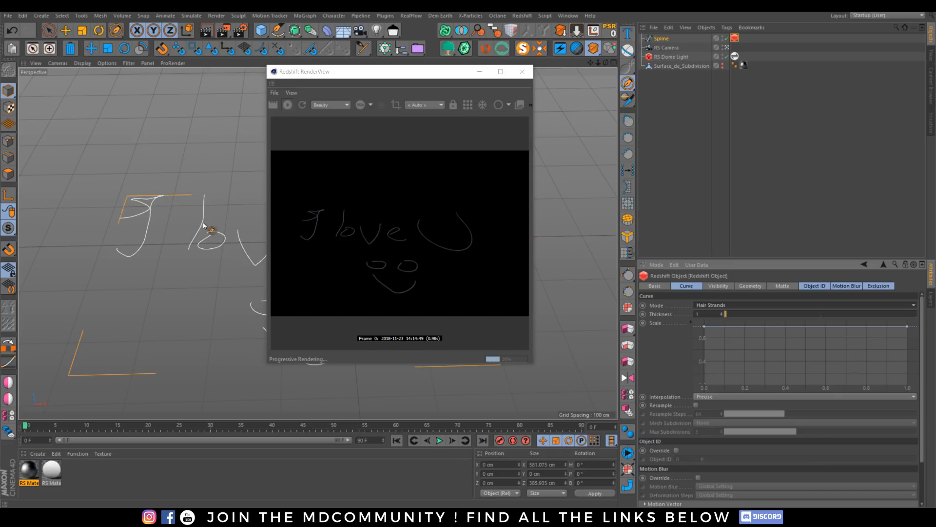
Step: Taper the rendered strands by lowering the start point of the curve's Scale graph to nearly 0
alt+middle_drag(195, 236, 123, 213)
scroll(231, 224, up, 5)
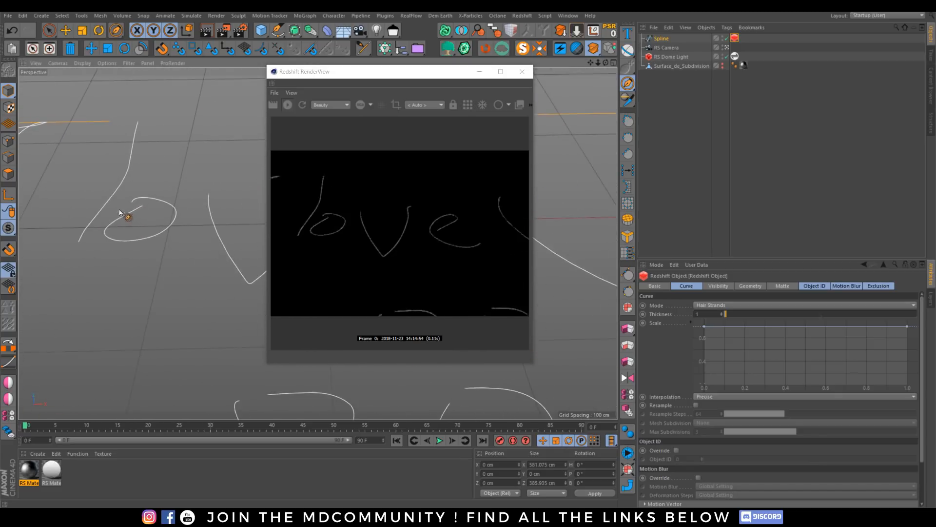
scroll(166, 238, down, 3)
alt+middle_drag(174, 264, 173, 226)
drag(704, 325, 704, 381)
alt+right_drag(143, 213, 129, 312)
alt+middle_drag(135, 253, 154, 250)
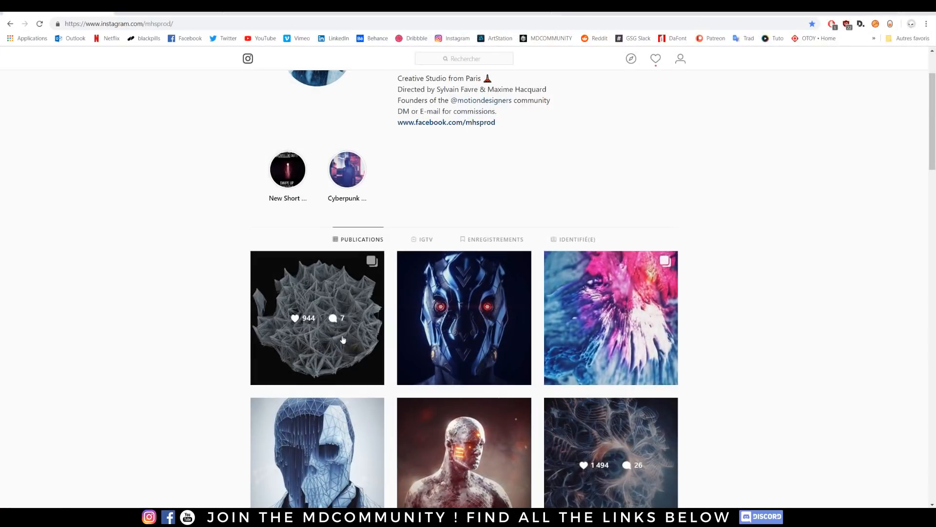
Step: Revisit the line sphere and filament posts on Instagram as strand rendering references, and leave the browser
click(338, 299)
click(159, 230)
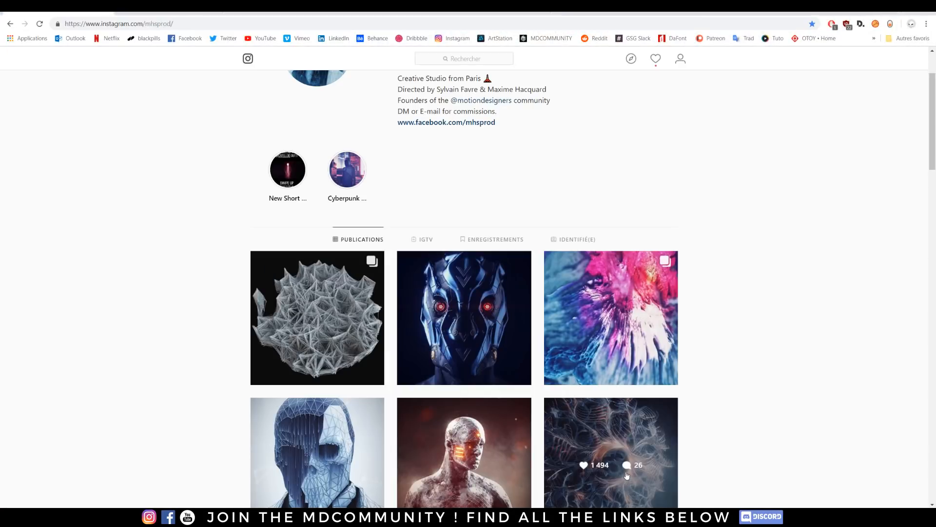
click(610, 453)
click(149, 242)
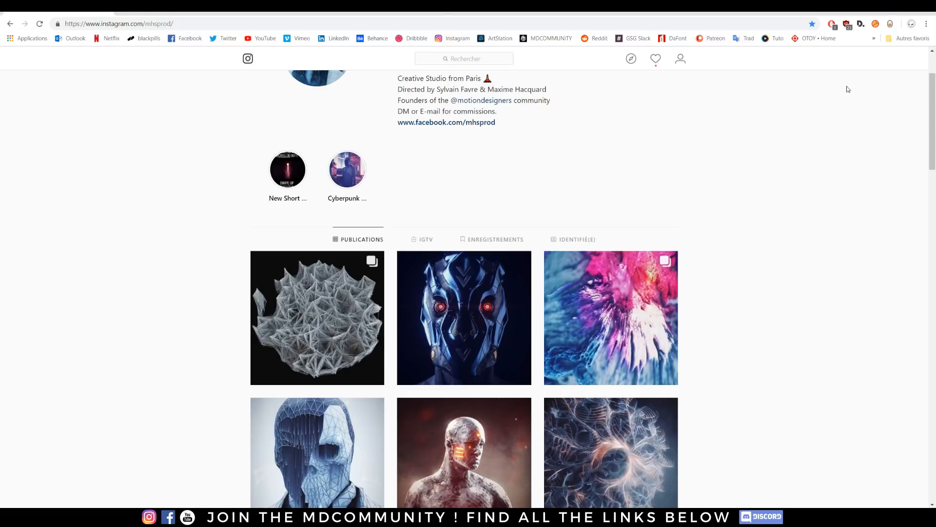
click(880, 14)
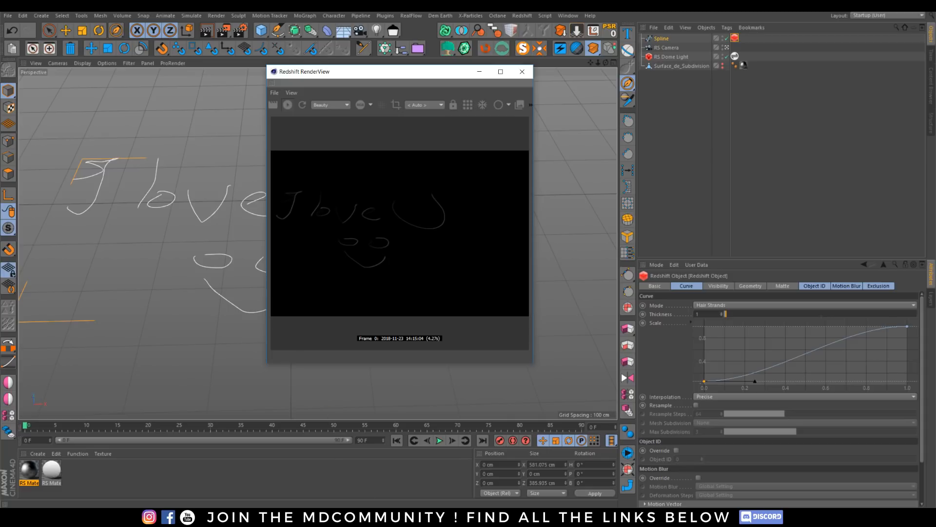
Step: Launch Houdini Indie
click(373, 517)
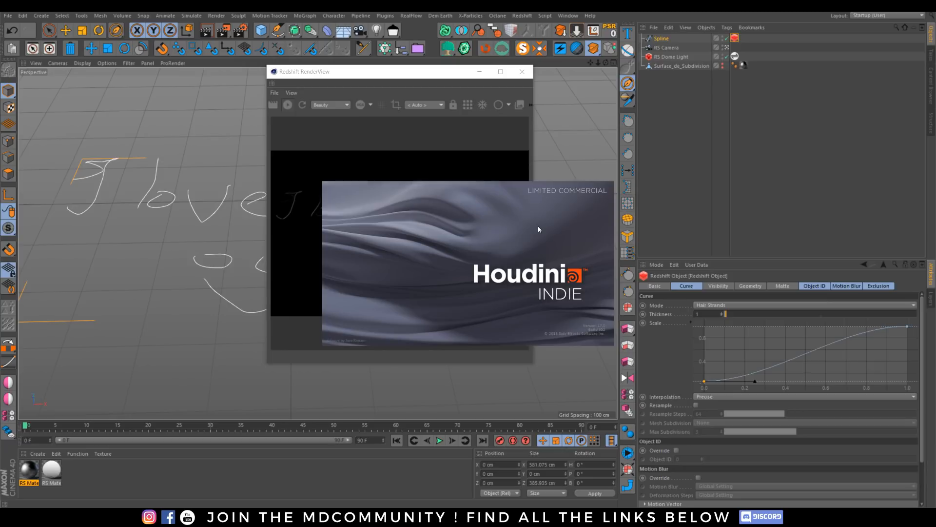
click(668, 217)
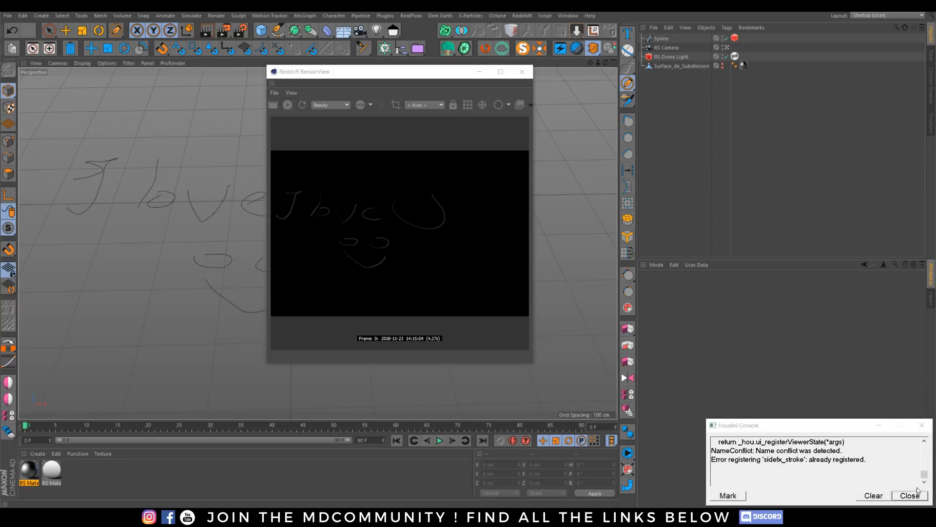
Step: Dismiss the Houdini console and browse the saved Houdini strand and particle renders as references, leaving the photo viewer when done
click(910, 495)
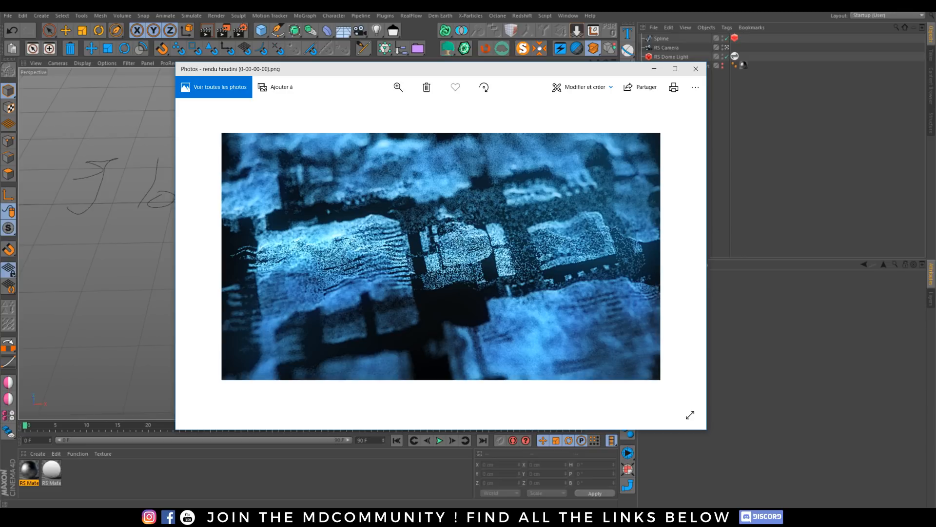
key(Right)
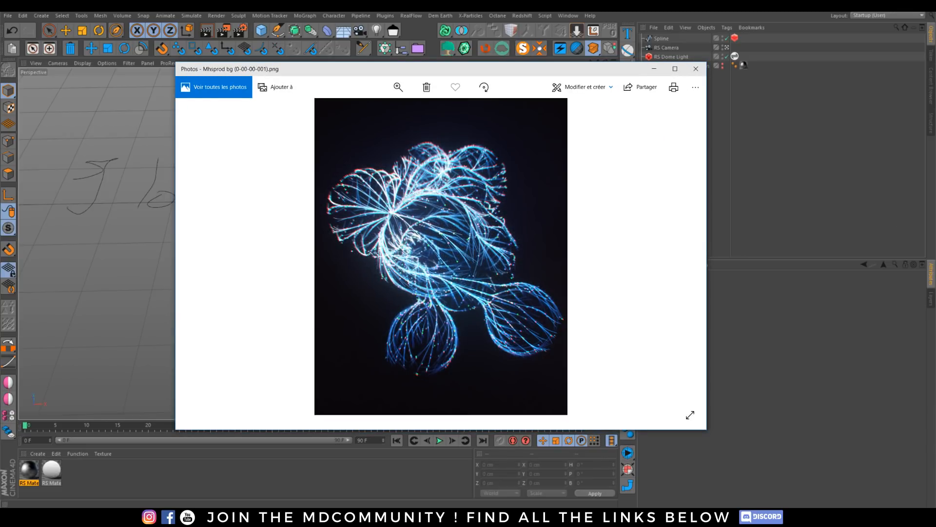
key(Right)
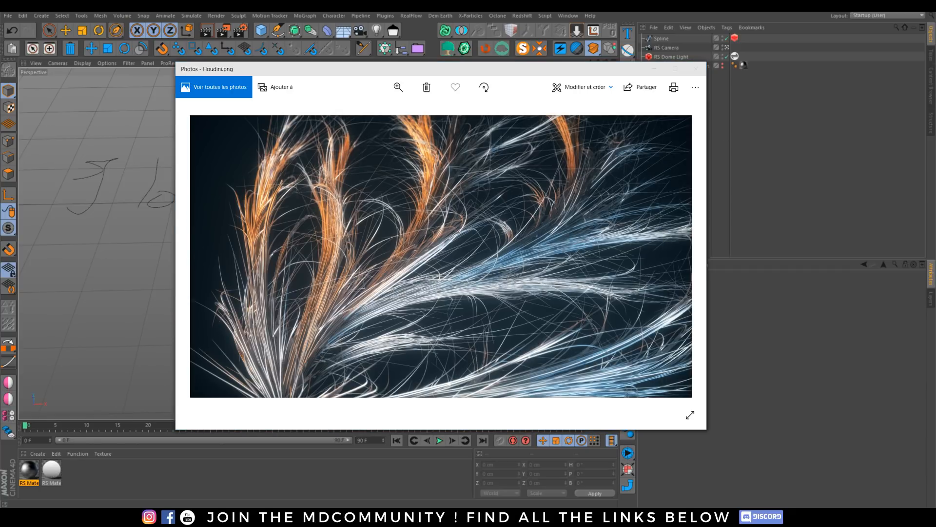
key(Right)
click(693, 73)
key(Right)
key(Right)
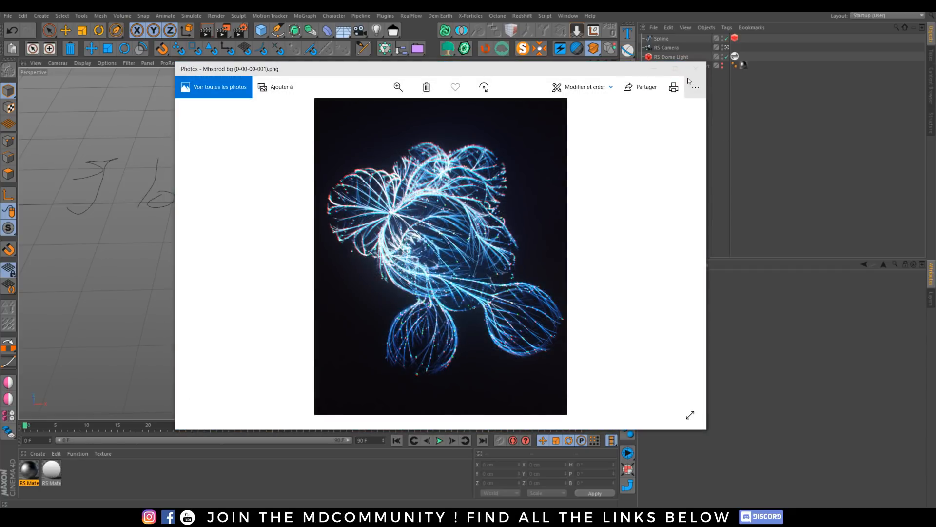
click(695, 69)
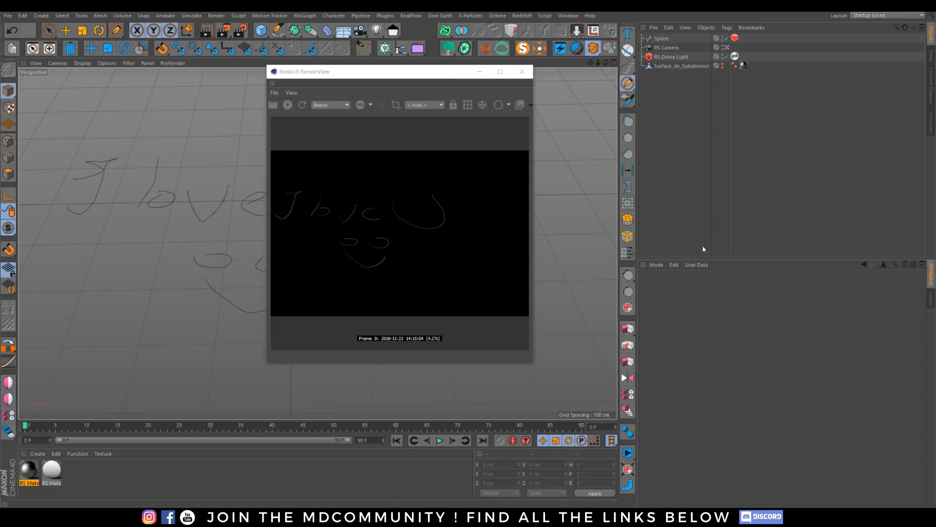
Step: Add an X-Particles system with an emitter to the scene
mouse_move(202, 229)
alt+mouse_down()
mouse_move(209, 192)
mouse_move(209, 209)
alt+mouse_up()
alt+middle_drag(209, 209, 229, 216)
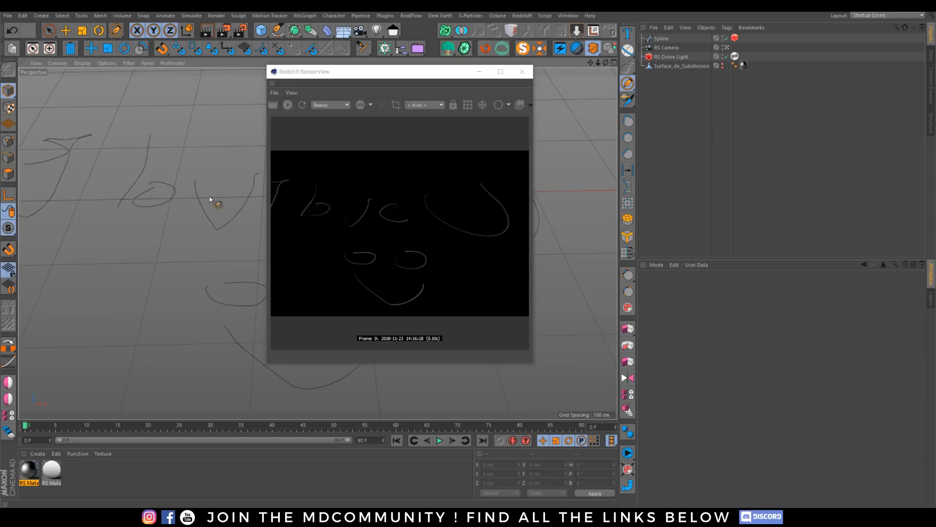
alt+middle_drag(164, 194, 186, 197)
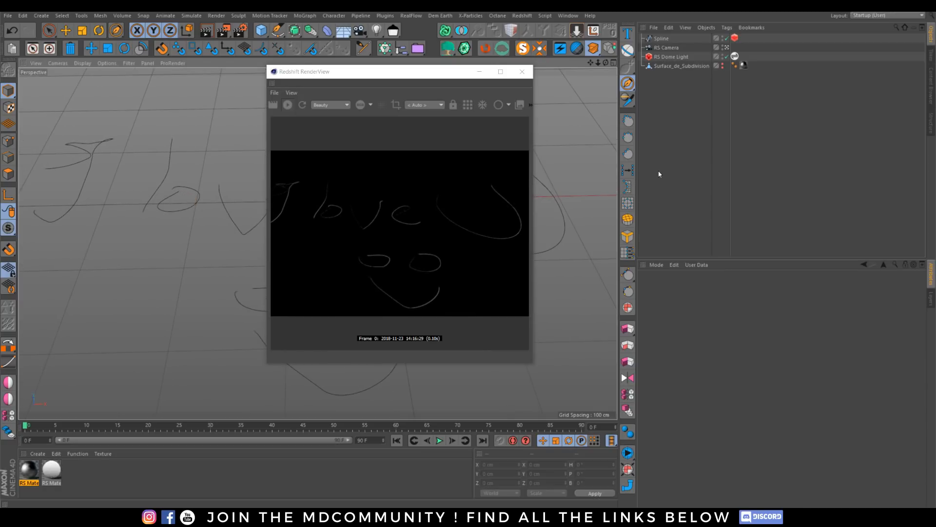
click(661, 38)
click(470, 16)
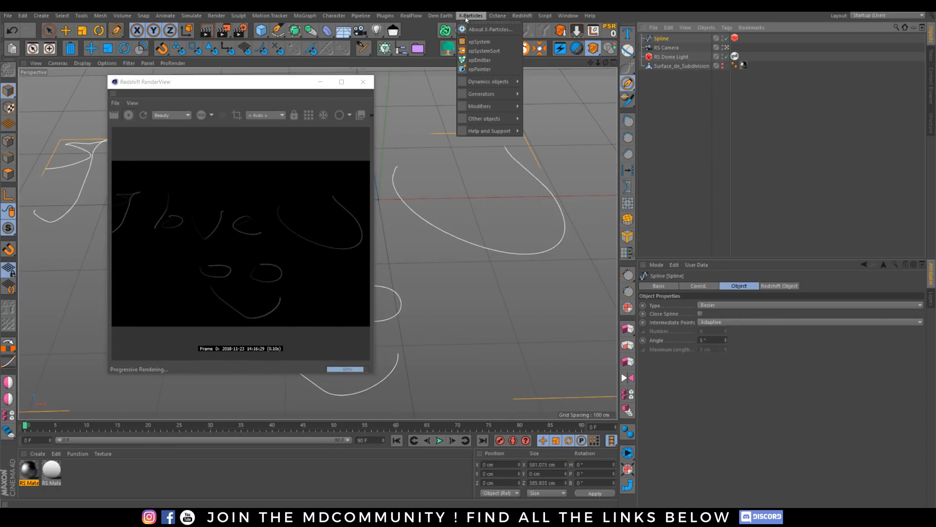
click(488, 42)
click(674, 75)
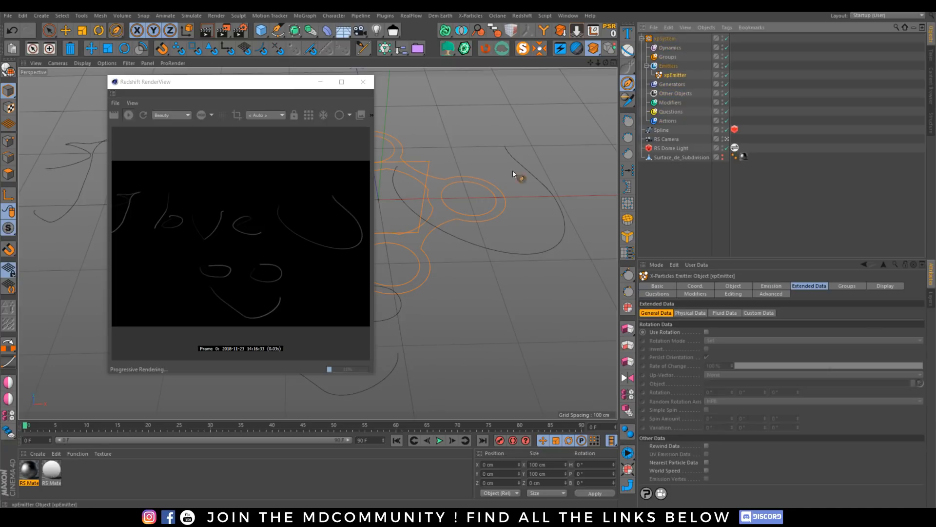
Step: Add an xpTrail generator to the particle system and assign xpEmitter as its emitter
click(671, 84)
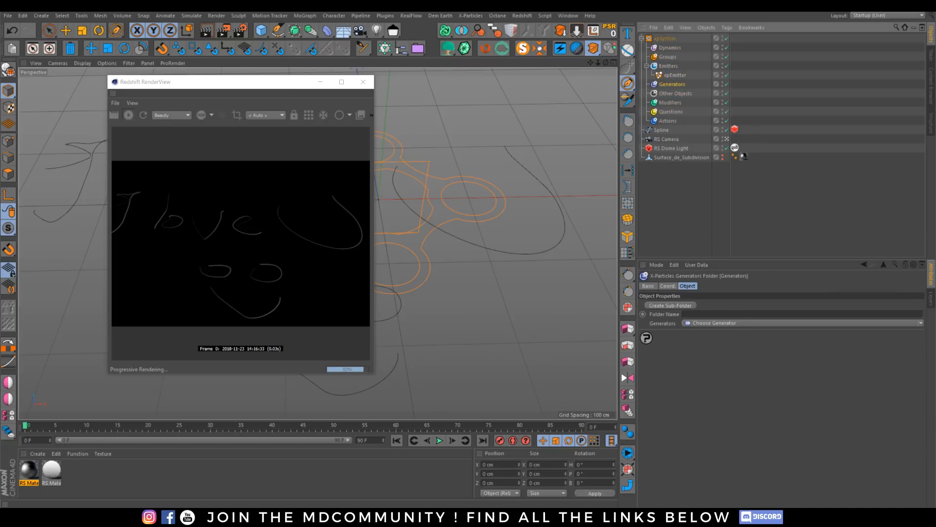
click(717, 323)
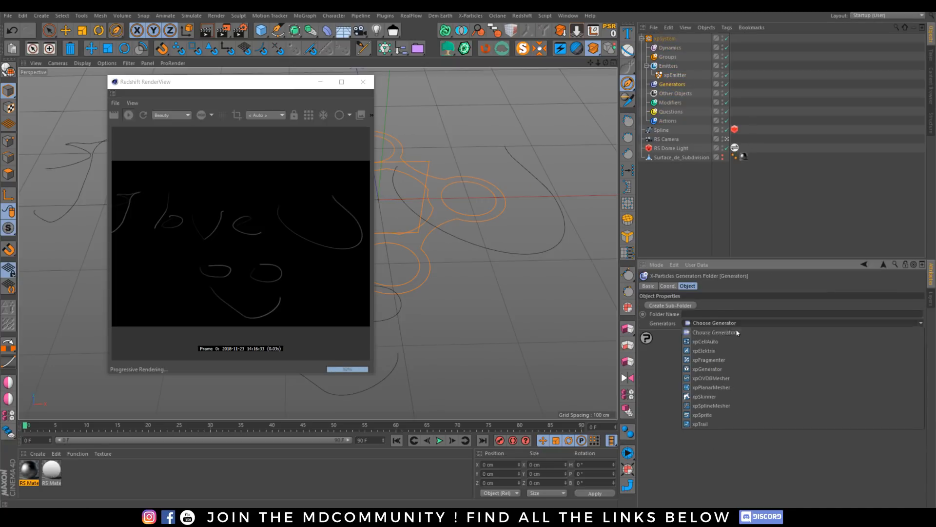
click(710, 423)
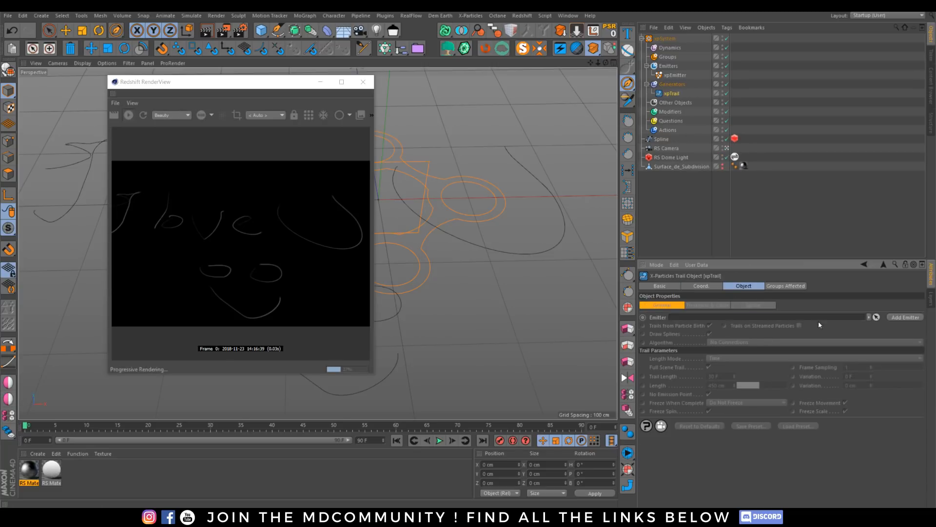
drag(675, 75, 706, 277)
drag(695, 322, 707, 318)
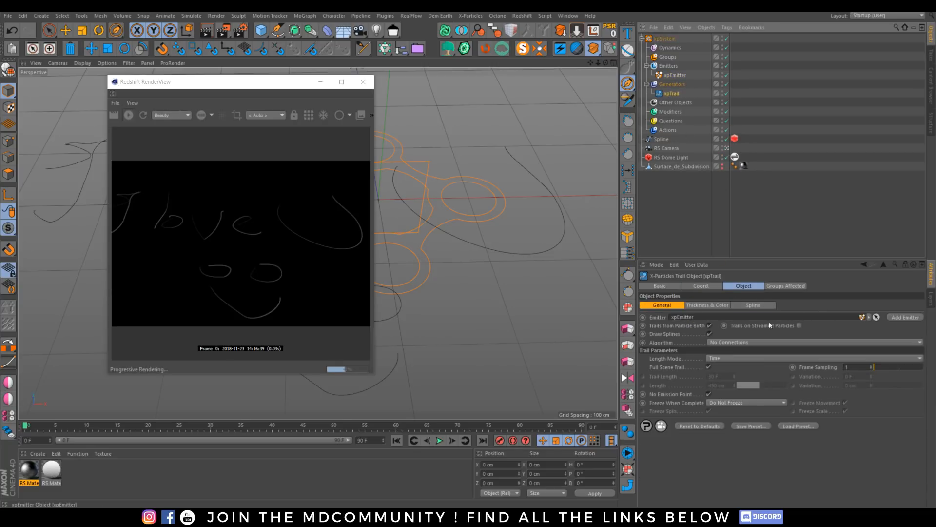
Step: Add an xpTurbulence motion modifier to the particle system
click(670, 111)
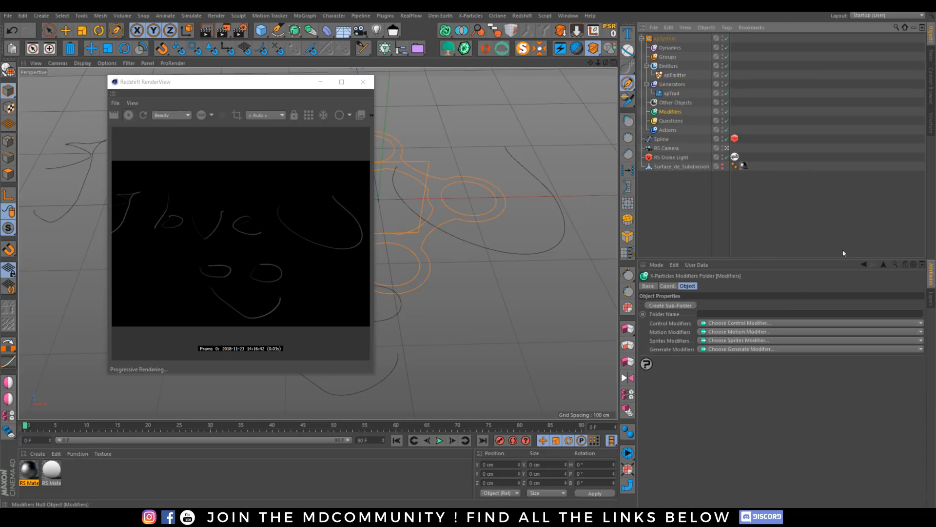
click(920, 332)
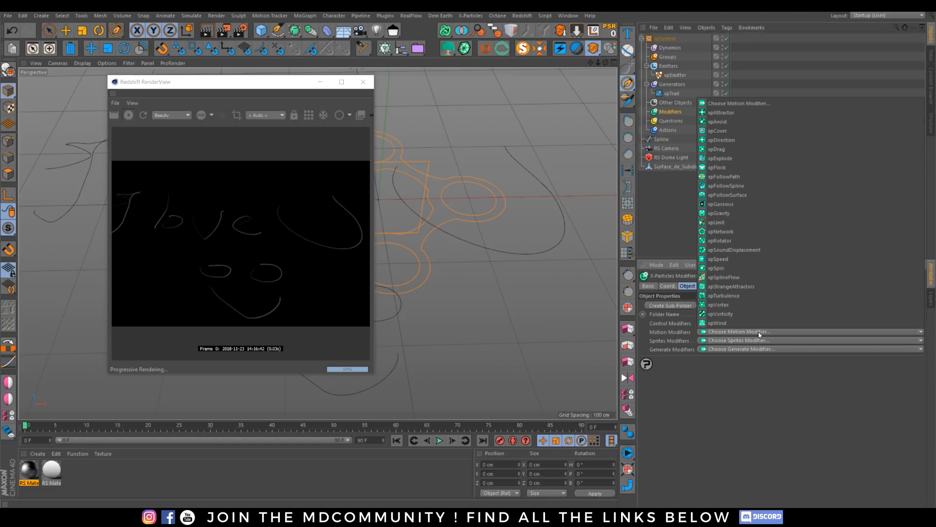
click(759, 304)
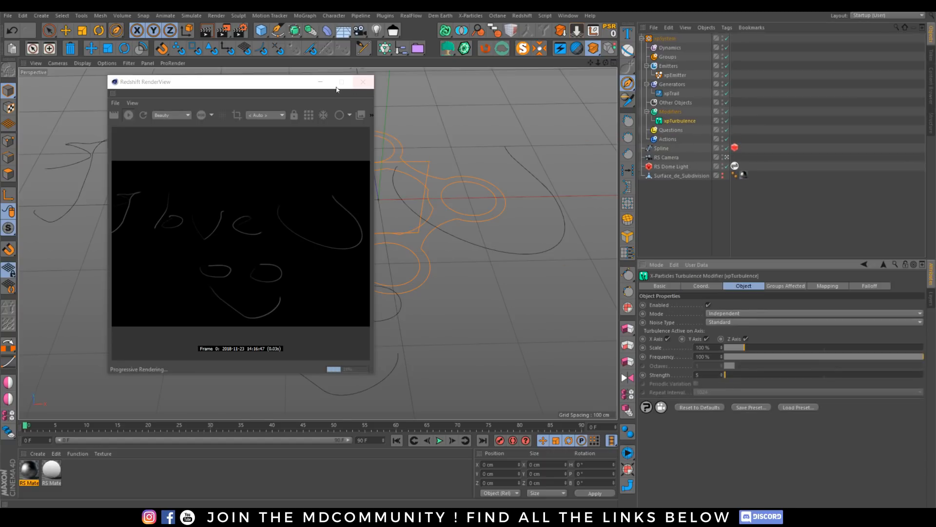
Step: Transfer the Redshift Object tag from the spline to xpTrail and delete the spline, with the RenderView moved clear of the object list
drag(336, 83, 756, 160)
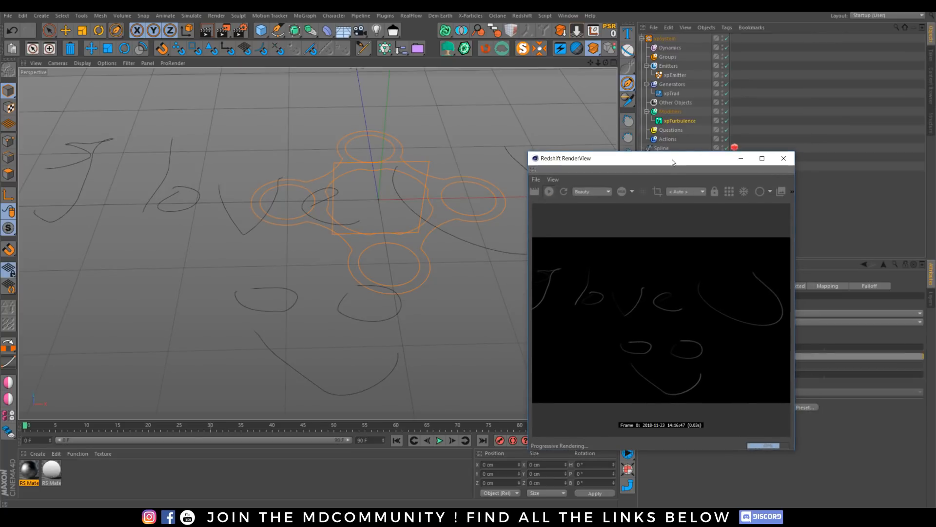
drag(673, 160, 628, 183)
drag(735, 148, 734, 93)
click(663, 147)
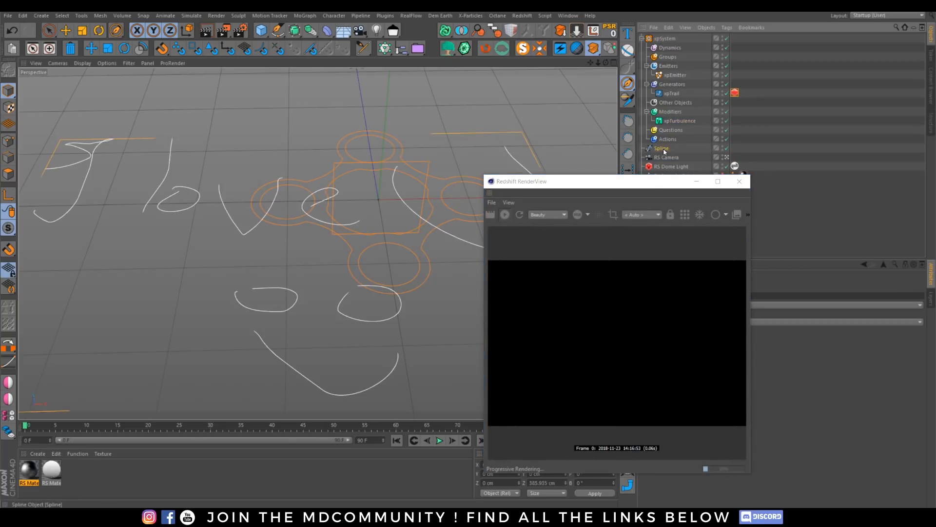
key(Delete)
Step: Play the particle simulation to frame 81 and refresh the Redshift render with a close side view of the trails
click(441, 441)
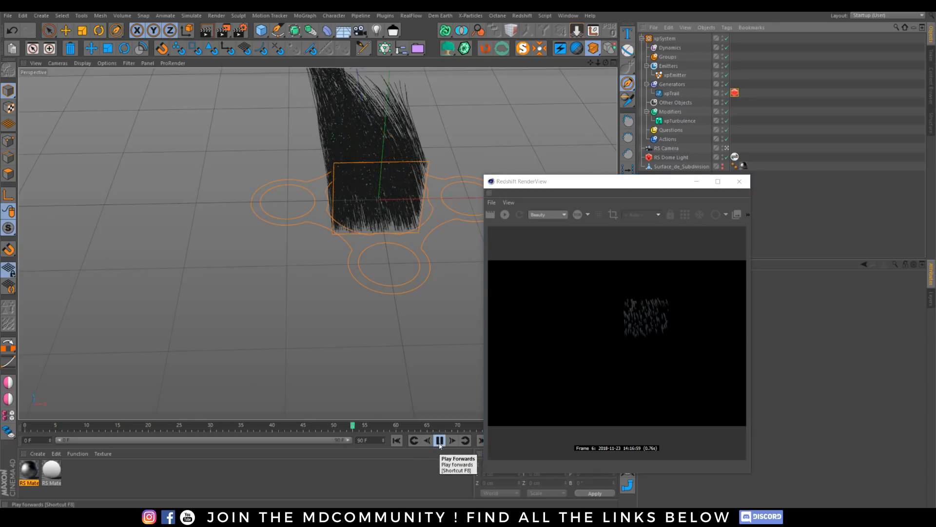
click(439, 440)
alt+drag(352, 200, 272, 216)
alt+middle_drag(272, 216, 252, 184)
alt+right_drag(259, 211, 291, 187)
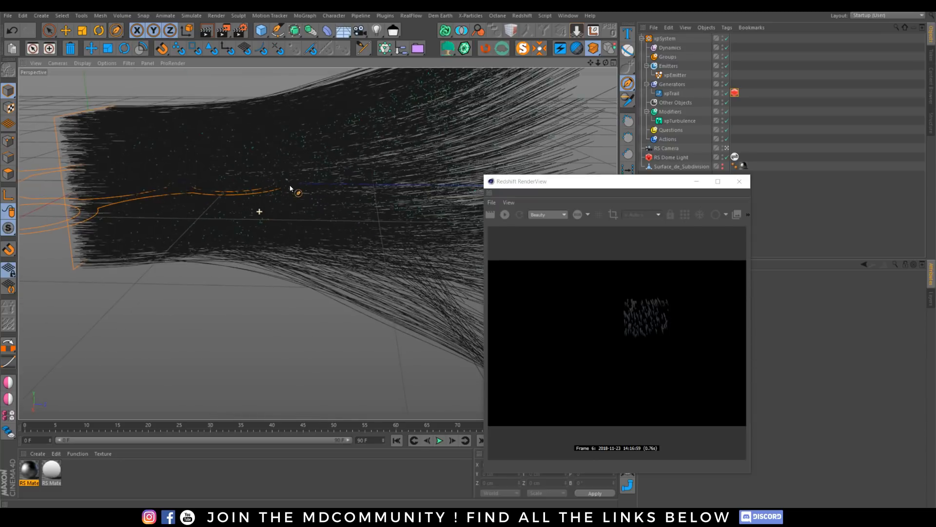
alt+middle_drag(290, 187, 225, 199)
click(518, 216)
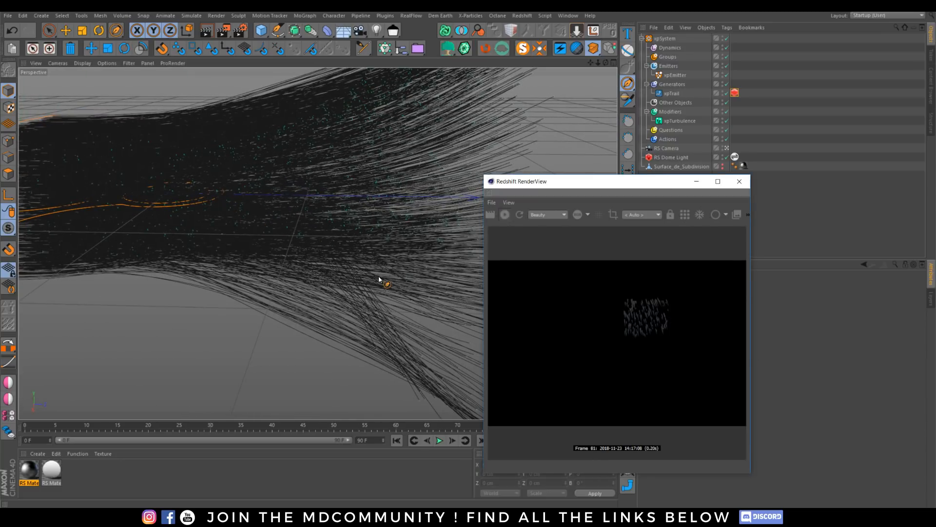
alt+middle_drag(210, 182, 215, 211)
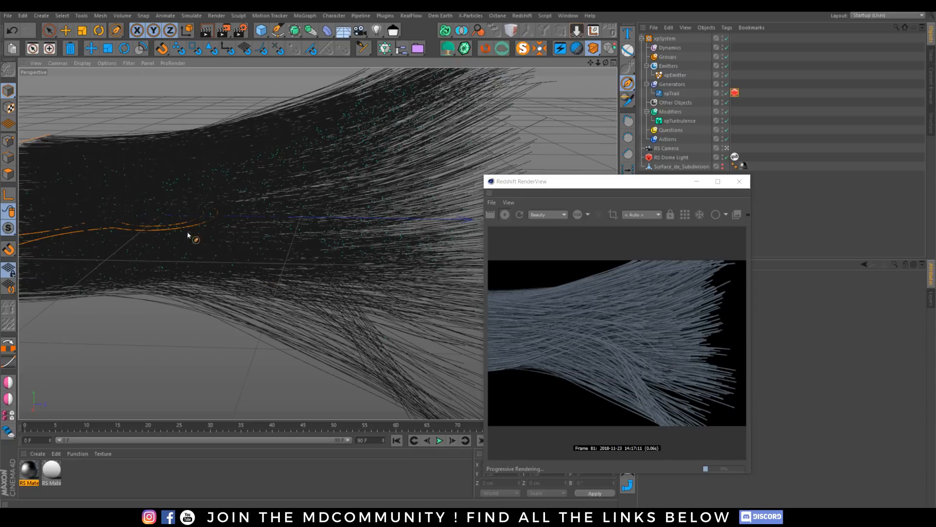
alt+drag(161, 218, 174, 201)
alt+middle_drag(175, 231, 195, 230)
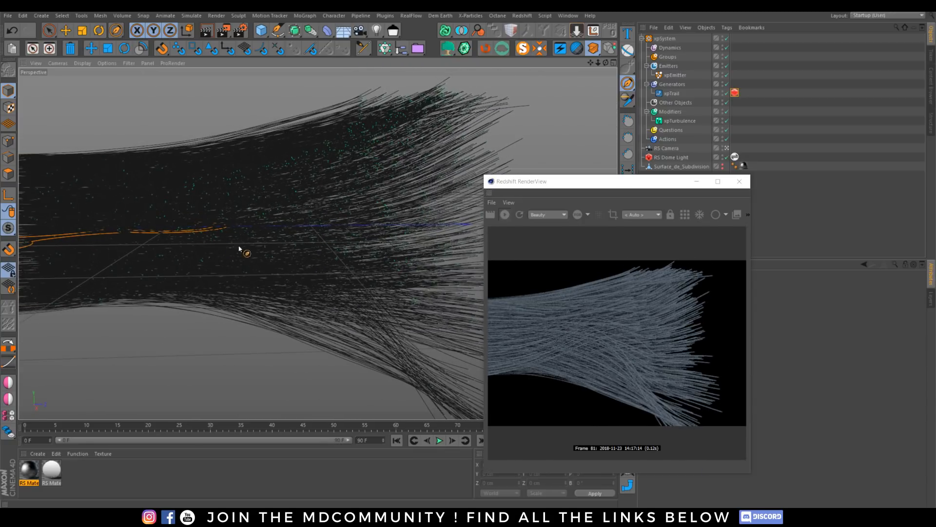
Step: Reverse the trail taper in the Redshift Object tag's Scale graph by raising the start point to 1 and lowering the end point to 0
drag(604, 182, 438, 155)
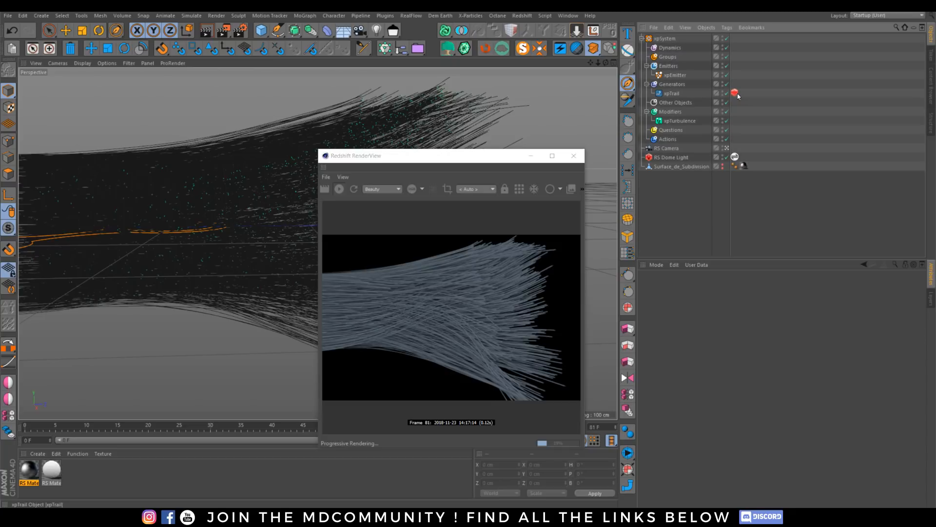
click(735, 93)
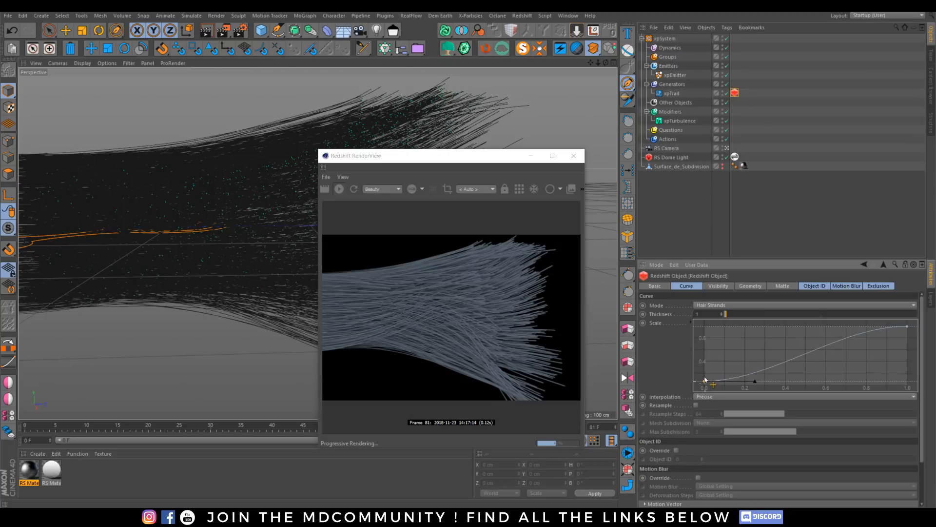
drag(704, 381, 705, 325)
drag(908, 328, 908, 400)
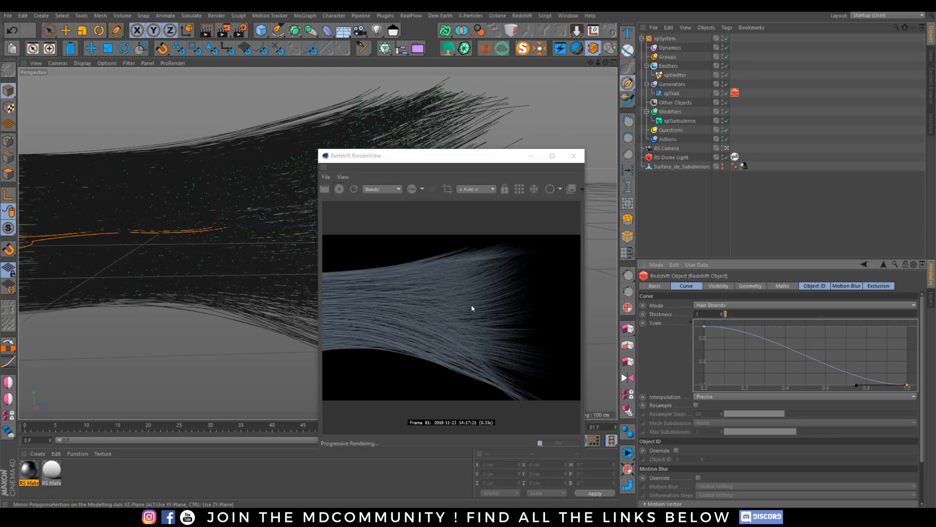
Step: Add a sphere primitive at the base of the particle trails
alt+drag(253, 253, 209, 244)
drag(261, 30, 445, 62)
alt+middle_drag(257, 188, 406, 193)
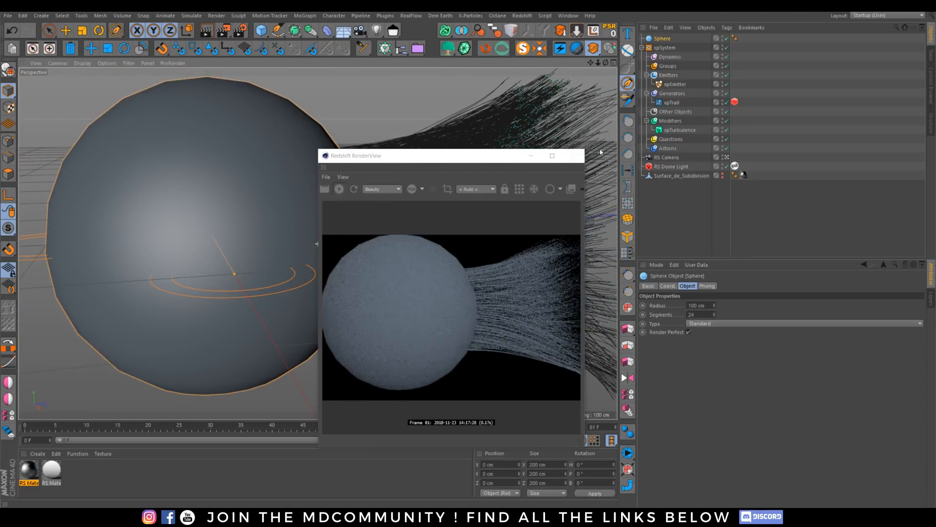
Step: Set the xpTrail connection algorithm to Straight Sequence
click(673, 85)
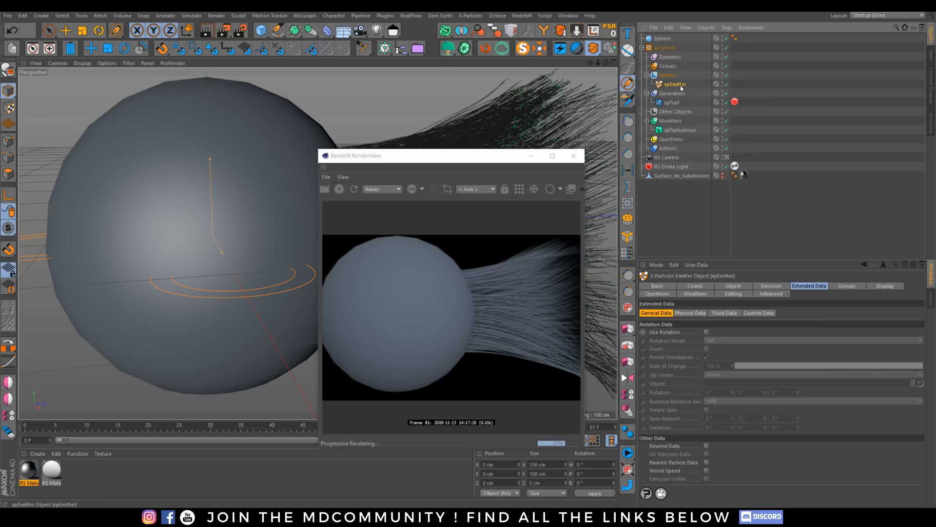
click(672, 102)
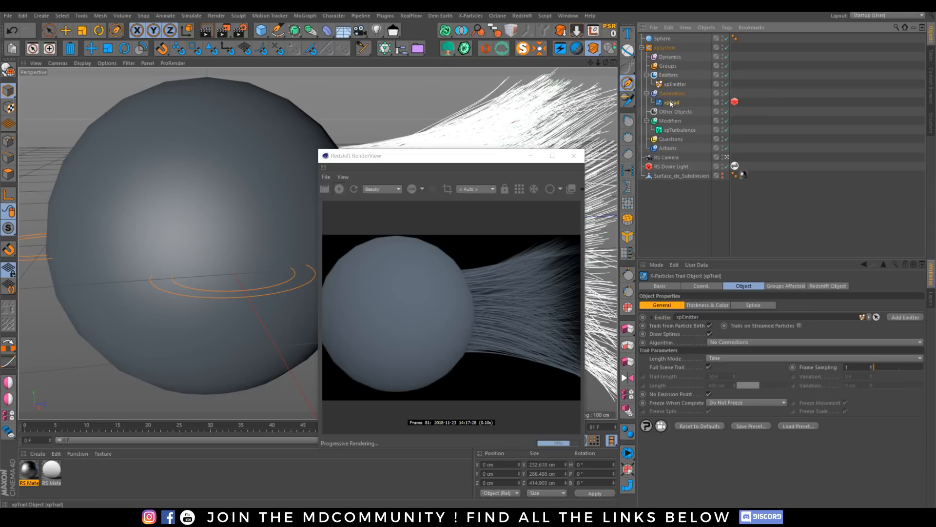
click(728, 343)
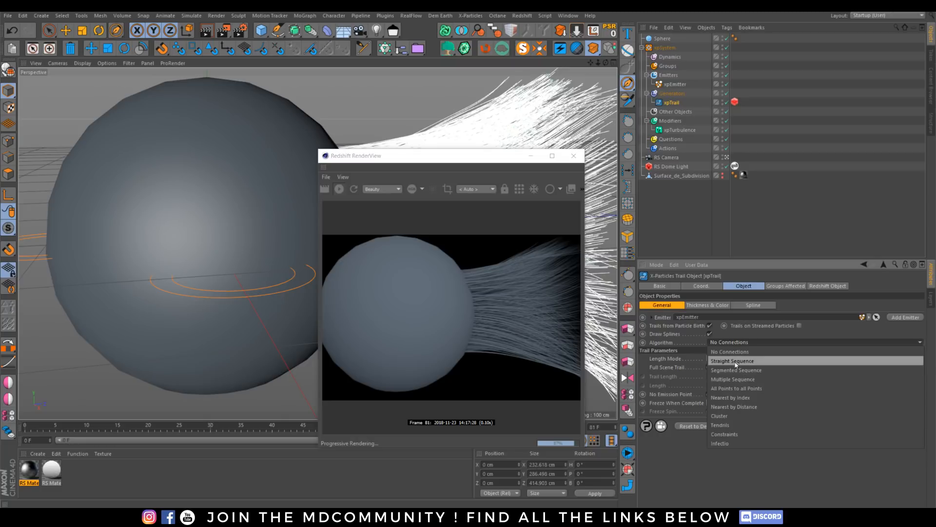
click(737, 361)
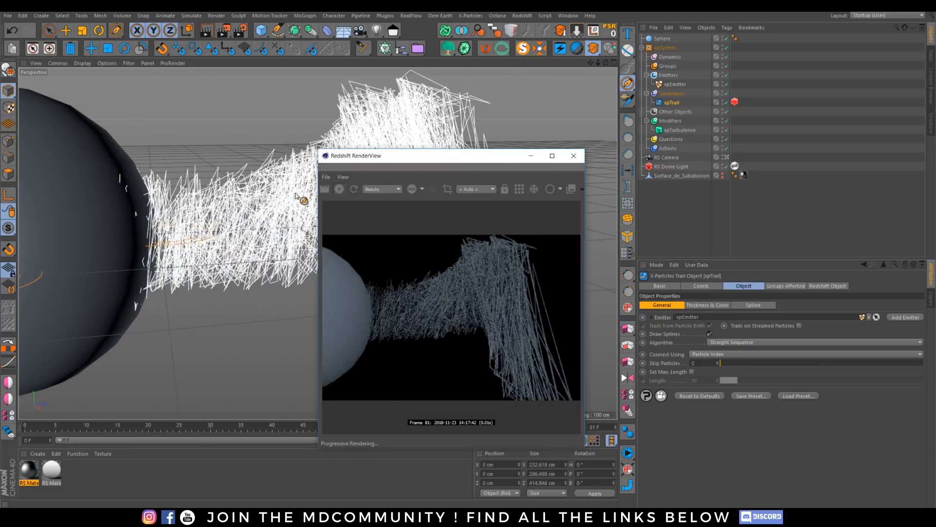
Step: Set xpEmitter's shape to Object, use the Sphere as its source object, and emit from Points
click(676, 83)
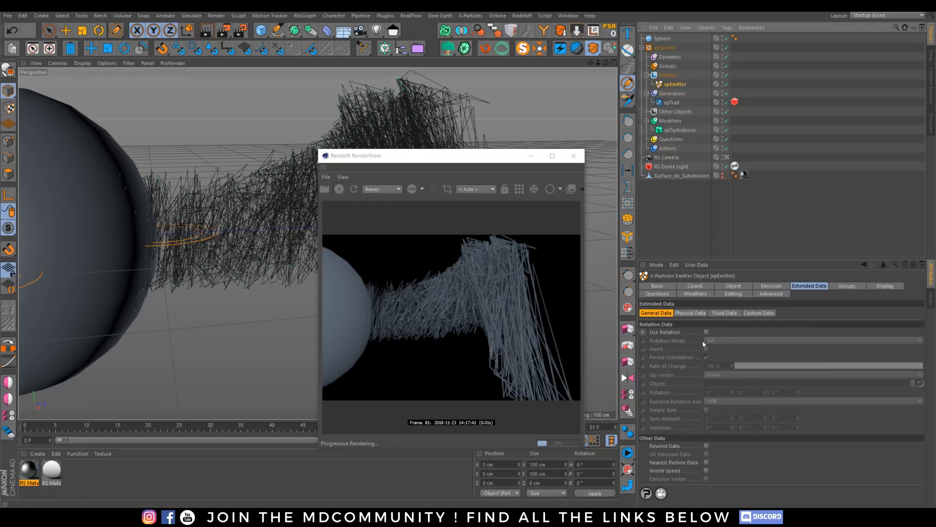
click(733, 286)
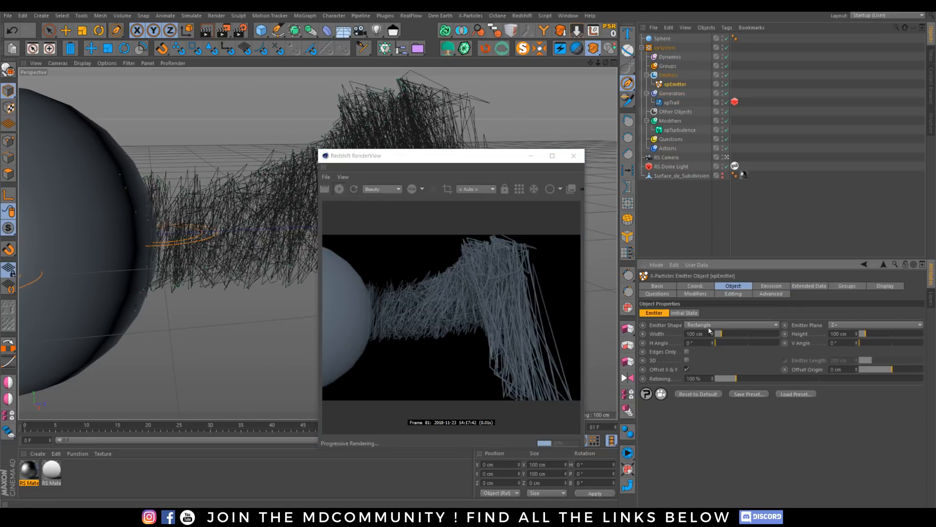
click(731, 325)
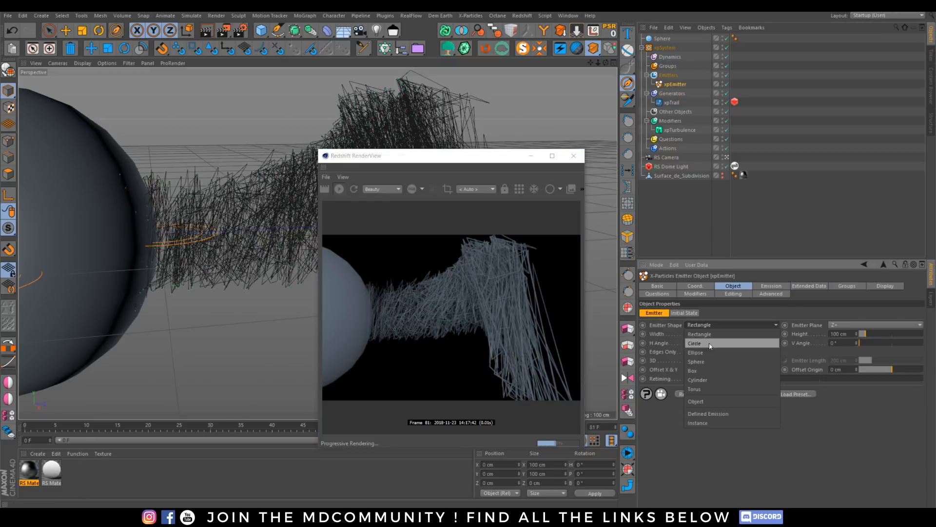
click(701, 400)
drag(649, 39, 710, 105)
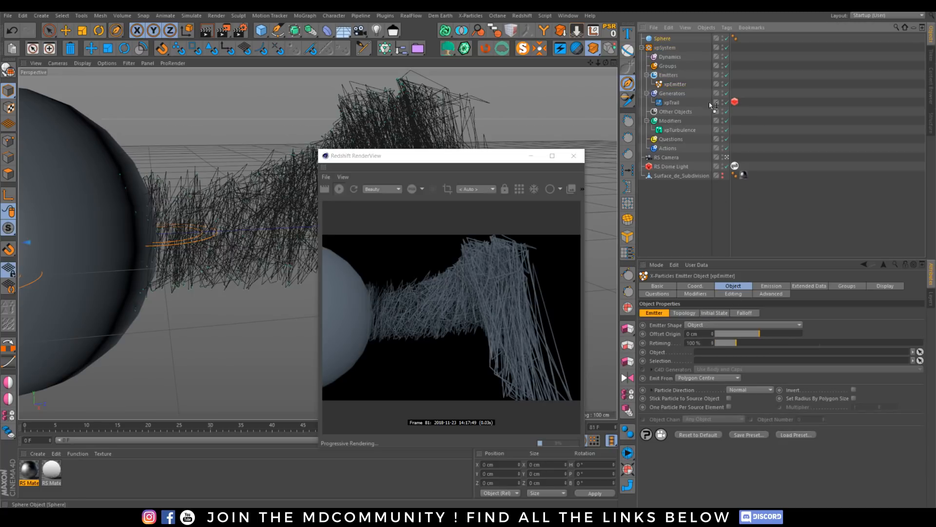
click(713, 378)
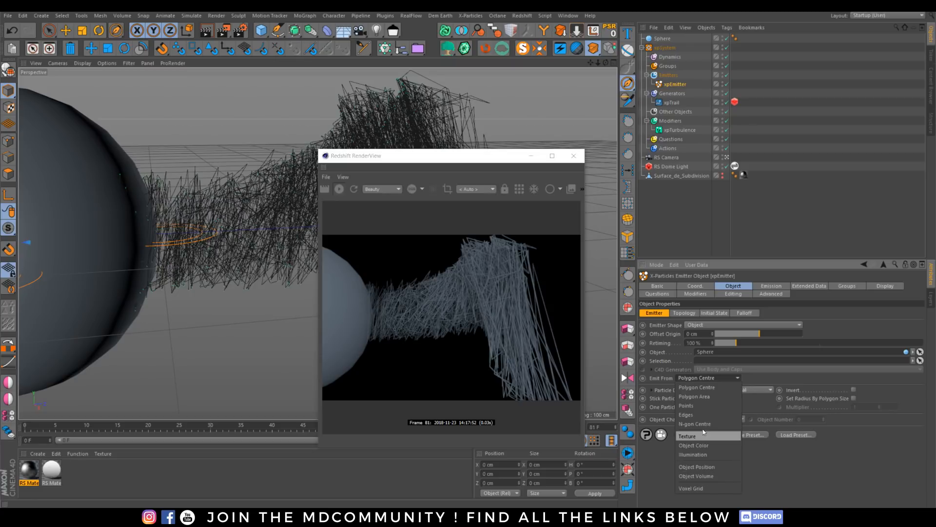
click(690, 405)
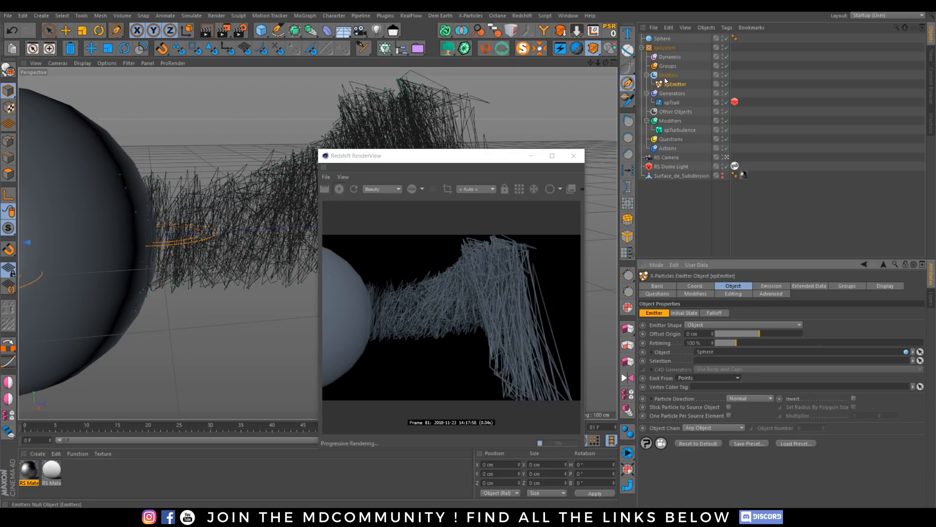
Step: Double the Sphere's segments to 48 and hide the sphere from the viewport and render
click(662, 39)
click(702, 315)
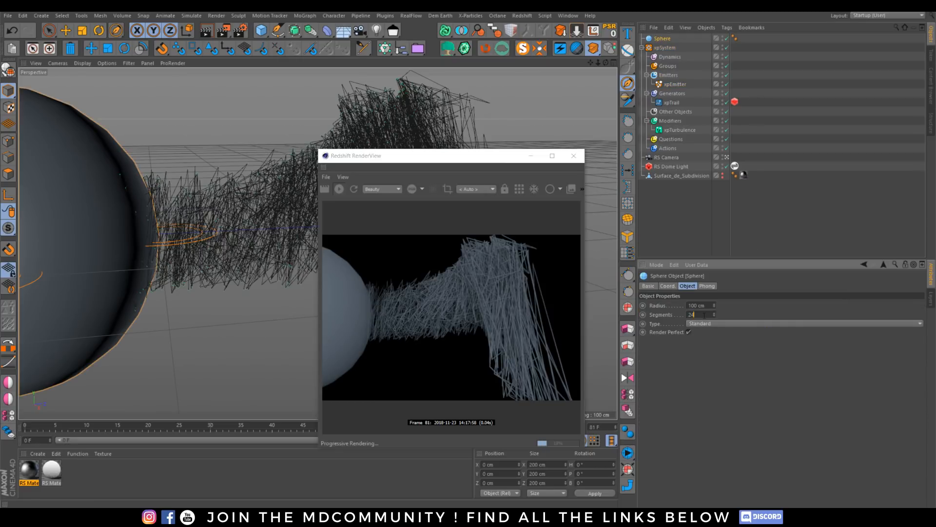
text(*2)
key(Return)
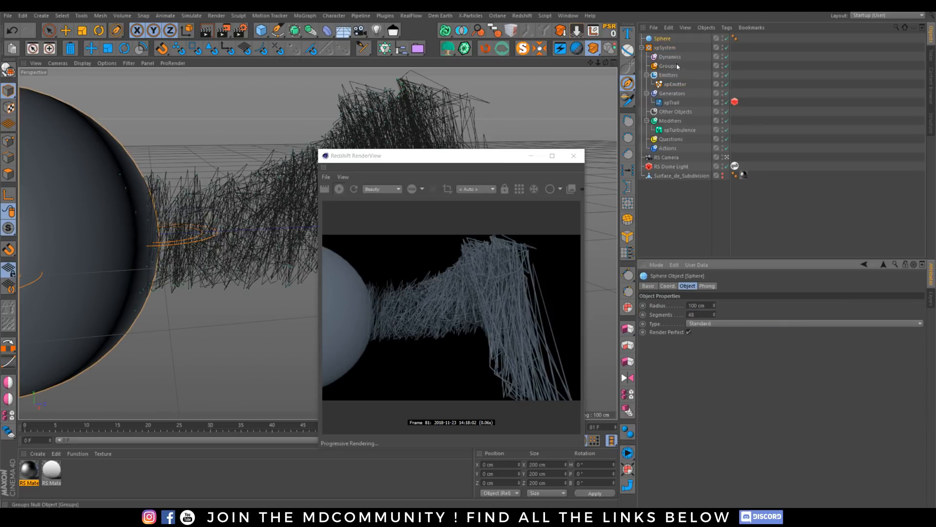
ctrl+click(722, 39)
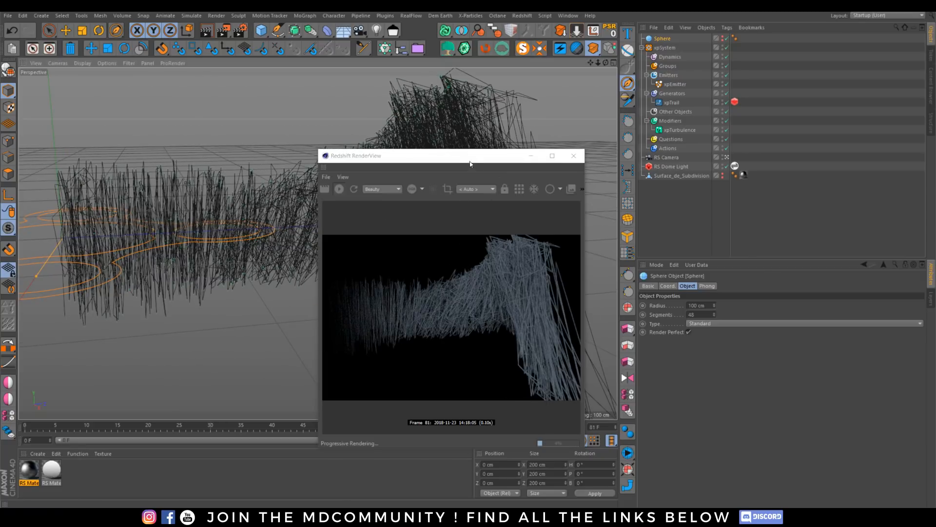
Step: Replay the particle simulation from the start and stop it at frame 2
drag(470, 164, 768, 132)
click(396, 440)
click(439, 440)
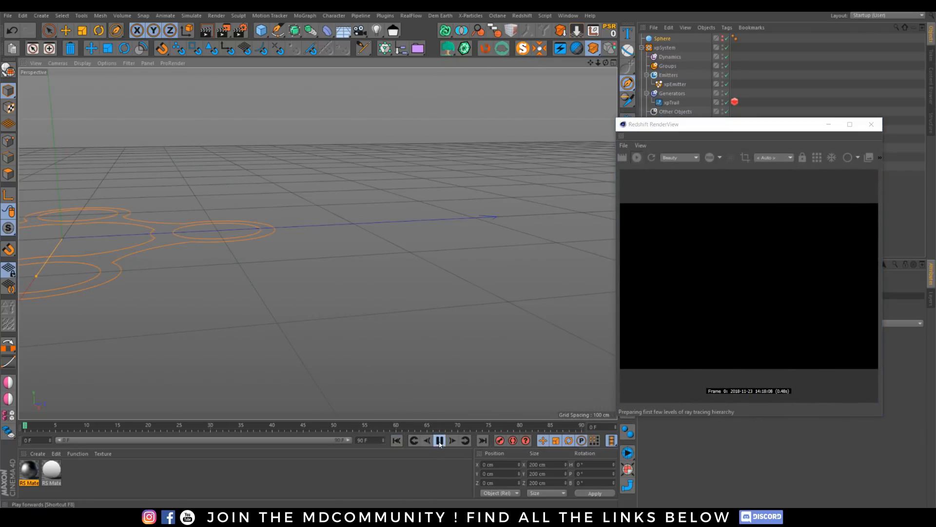
click(440, 441)
mouse_move(78, 251)
alt+middle_down()
mouse_move(268, 234)
mouse_move(293, 242)
mouse_move(307, 263)
alt+middle_up()
scroll(266, 278, down, 3)
alt+drag(268, 279, 271, 280)
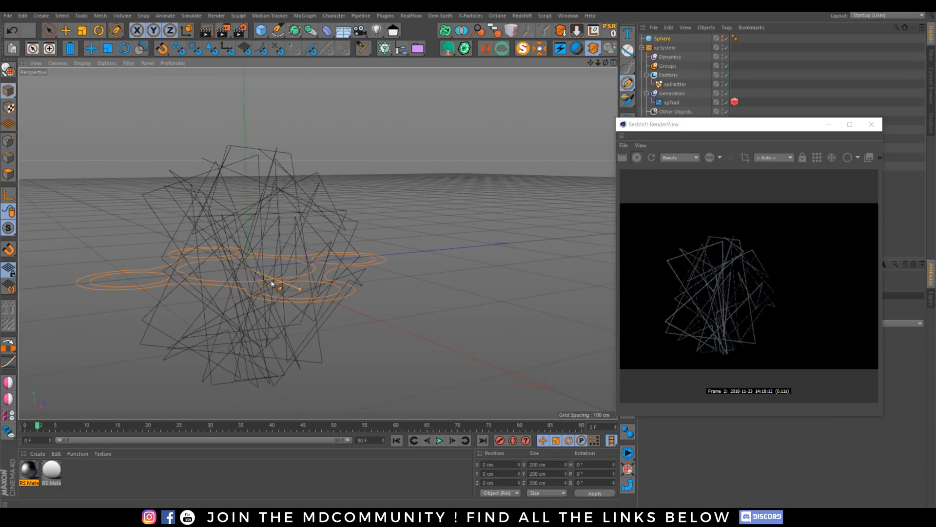
alt+middle_drag(271, 281, 283, 261)
drag(714, 127, 399, 94)
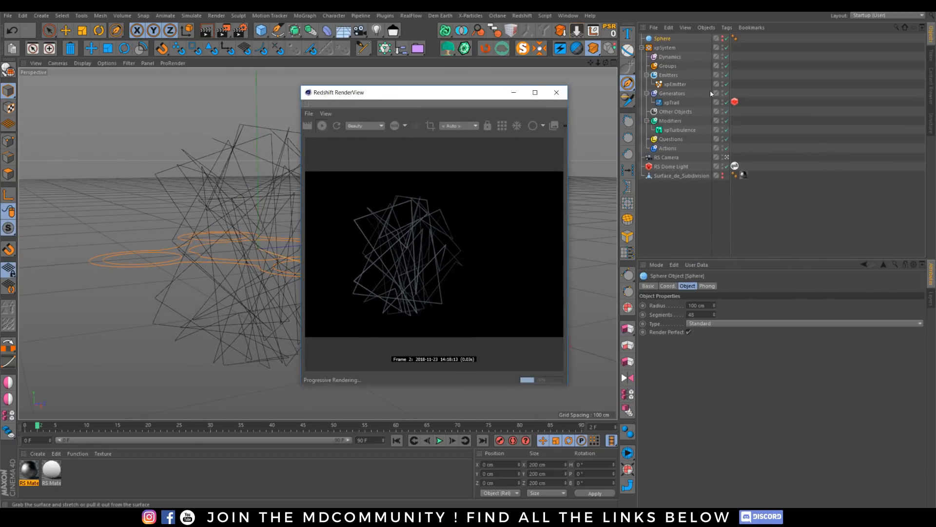
Step: Try the Segmented Sequence and Nearest by Index algorithms on xpTrail
click(672, 102)
click(736, 343)
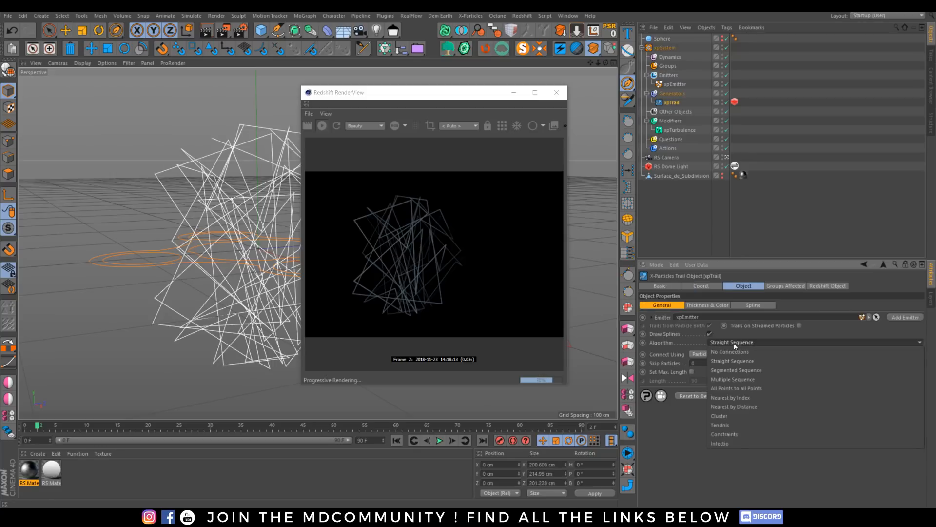
click(749, 368)
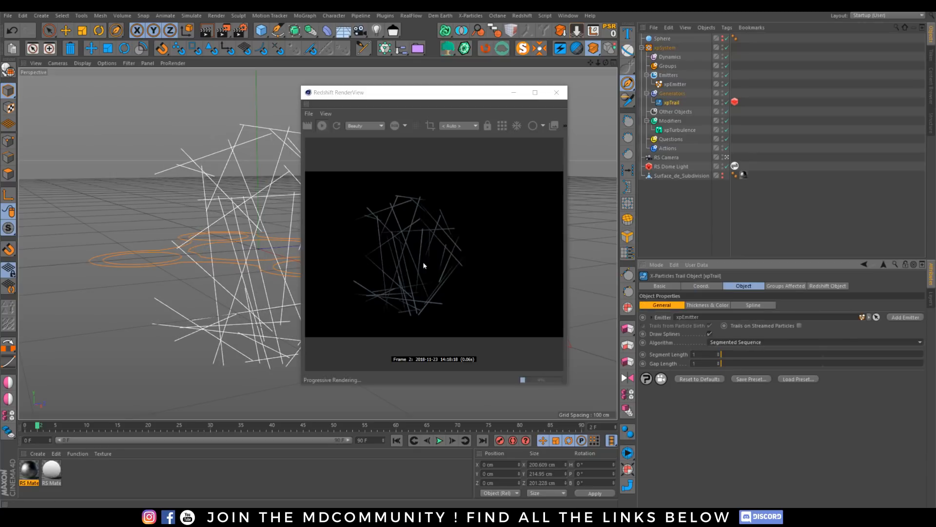
click(731, 342)
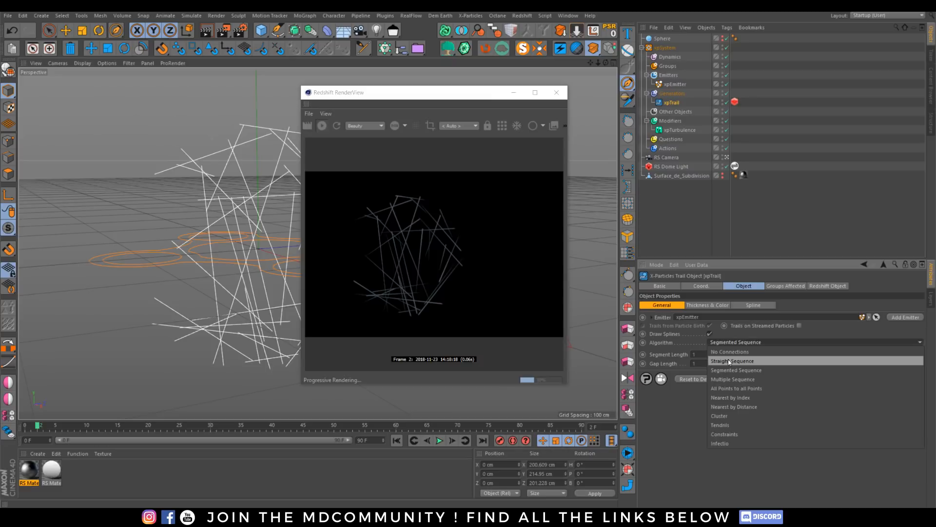
click(741, 398)
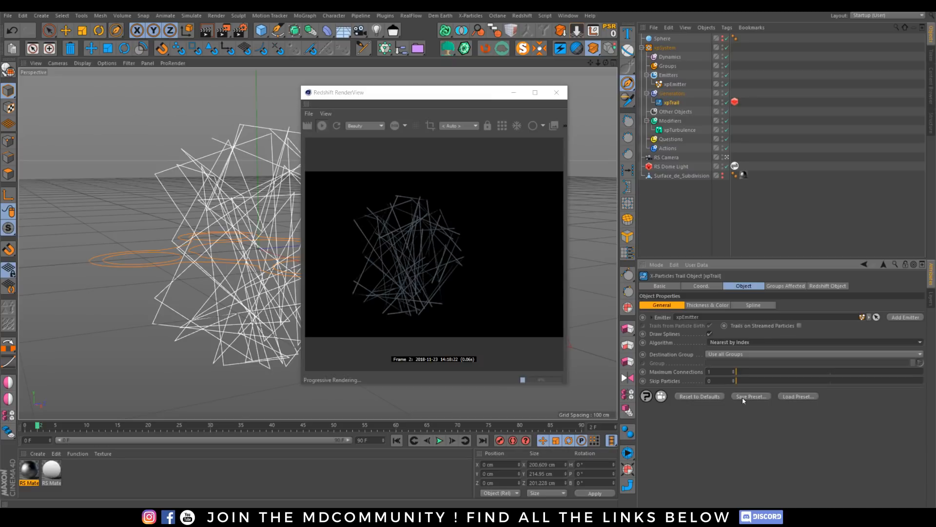
Step: Connect xpTrail by Nearest by Distance with mode Max. Number Within Distance, maximum distance about 98 and minimum about 69
click(743, 342)
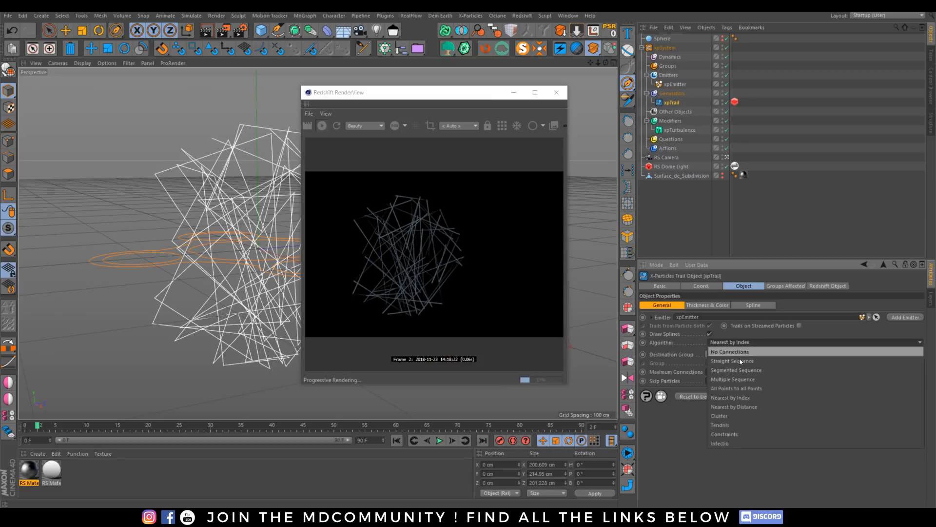
click(725, 407)
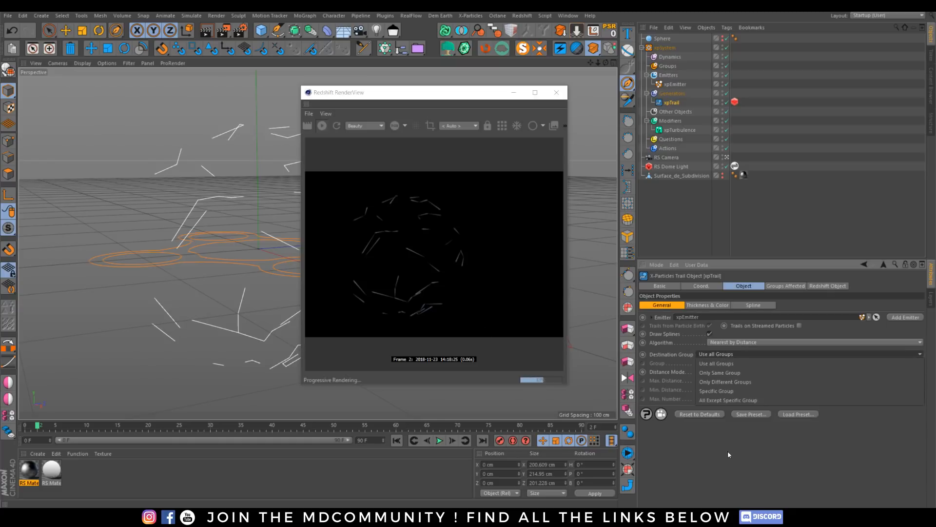
click(721, 372)
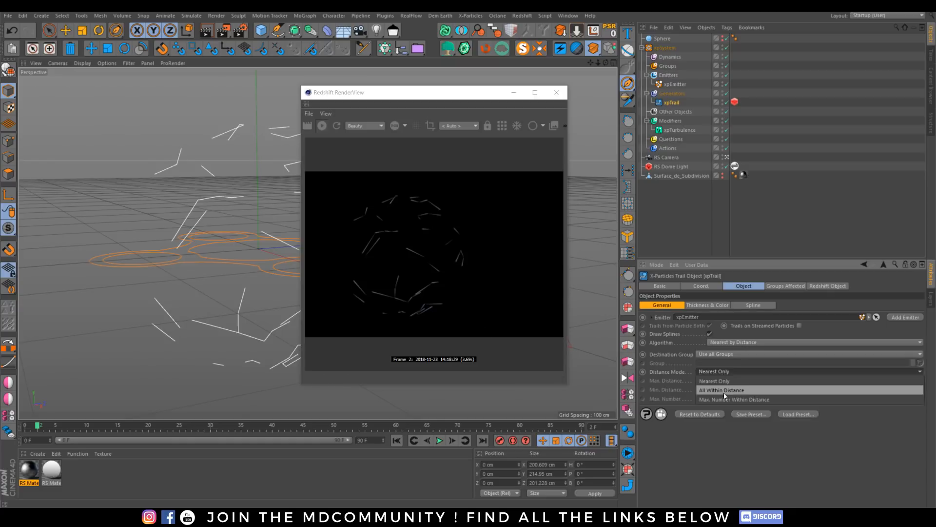
click(726, 402)
click(727, 372)
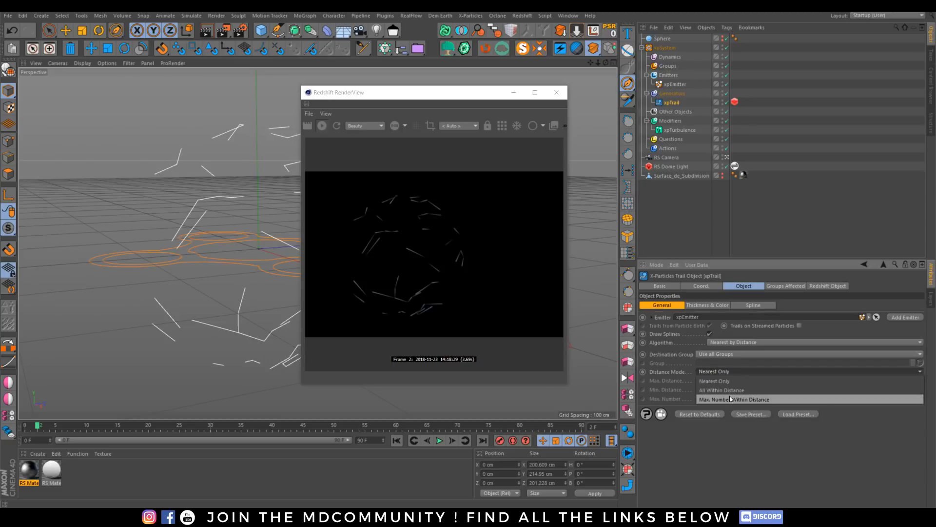
click(729, 397)
drag(768, 382, 823, 381)
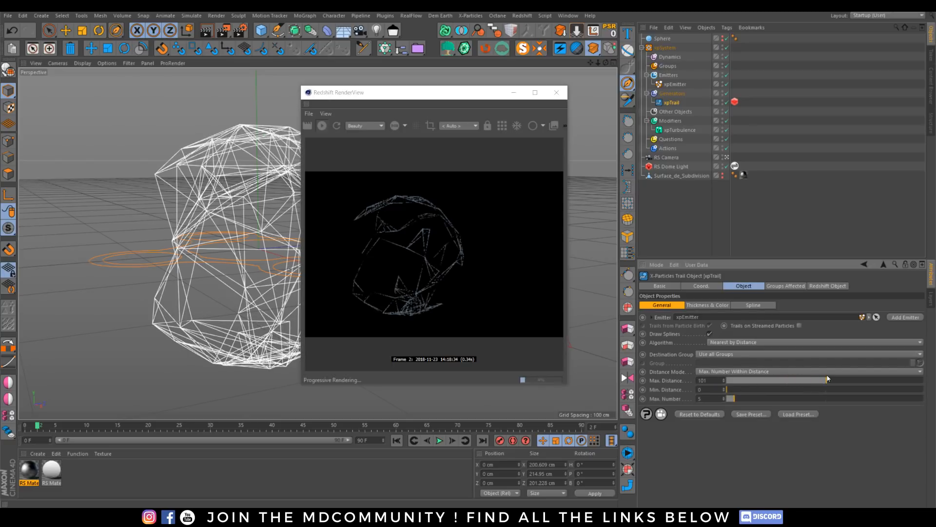
drag(739, 390, 823, 380)
Step: Apply RS Material.1 to xpTrail and inspect the connected sphere of lines in the Redshift render
alt+drag(160, 214, 238, 228)
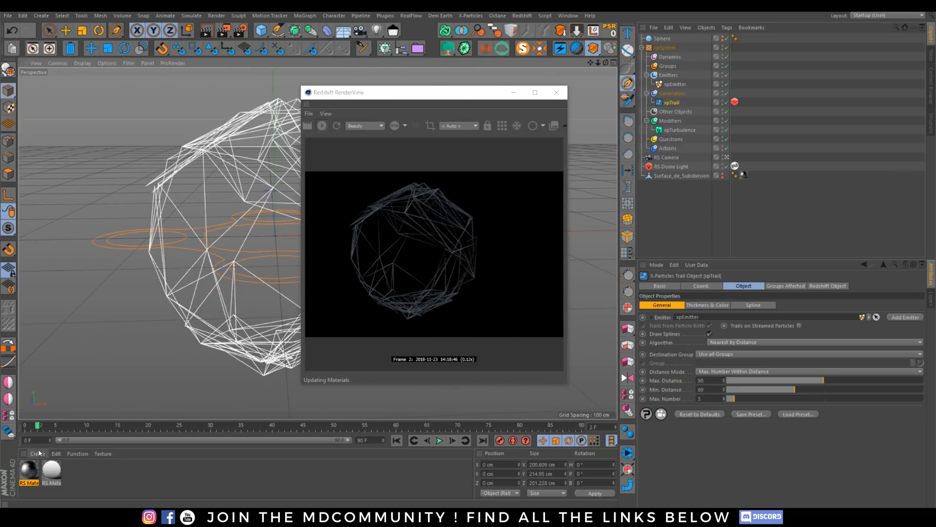
drag(674, 106, 673, 103)
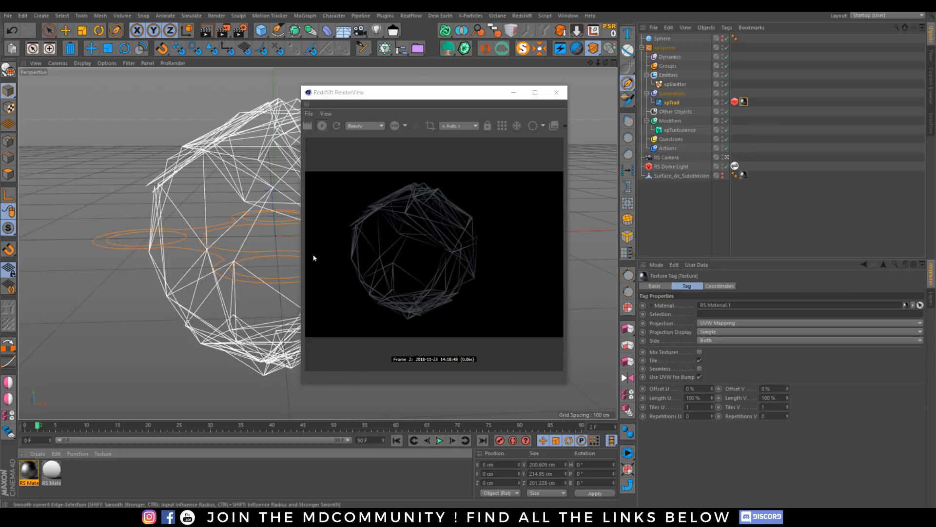
alt+right_drag(210, 201, 266, 195)
alt+middle_drag(266, 195, 238, 218)
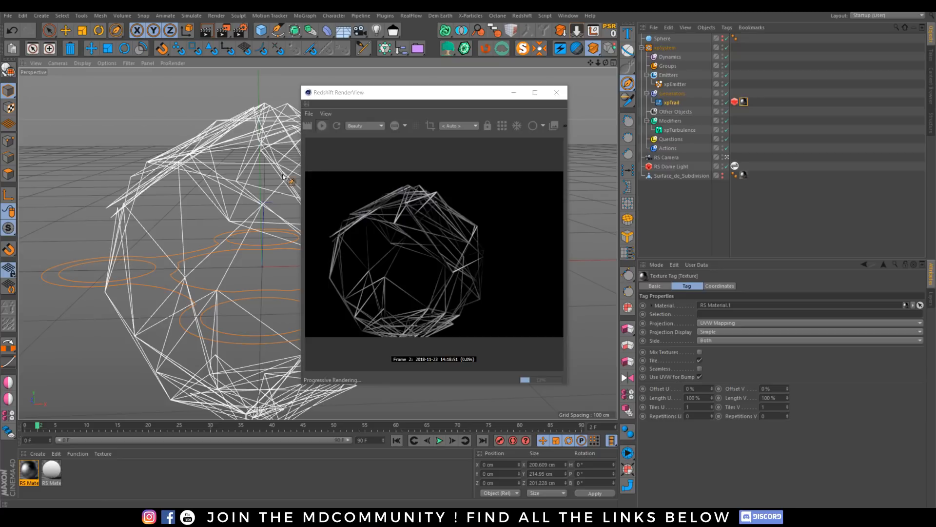
alt+drag(265, 188, 180, 227)
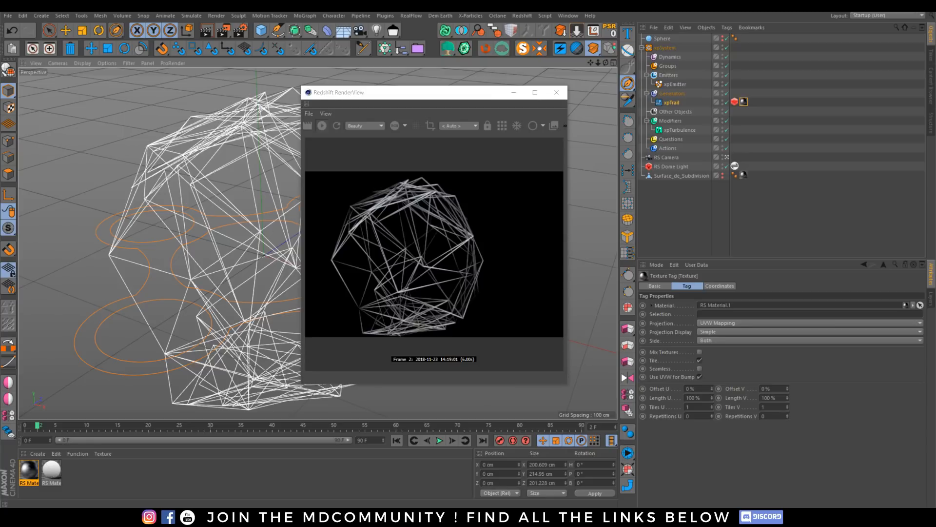
Step: Switch to Photos to view the example image pochette (0-00-00-00).png and close it
key(alt+Tab)
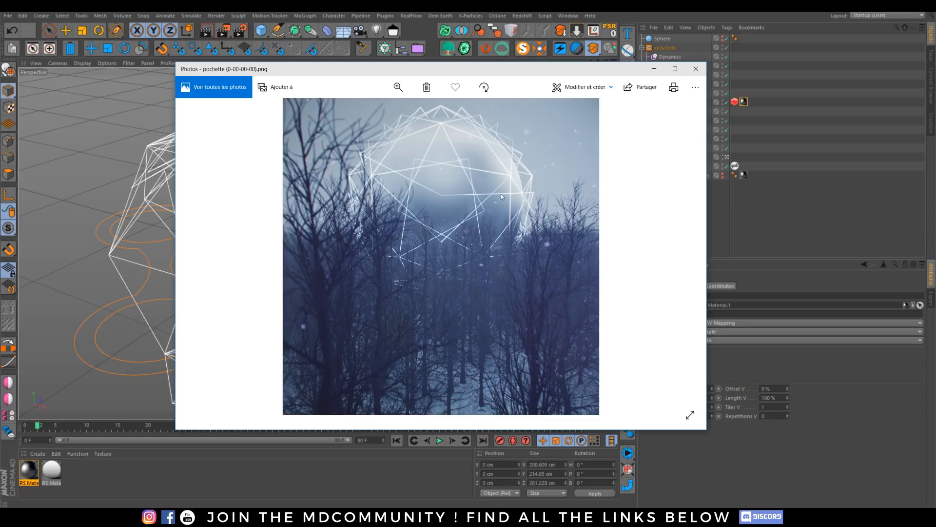
click(696, 69)
Step: Delete the xpSystem with its contents and the Sphere from the scene
click(666, 48)
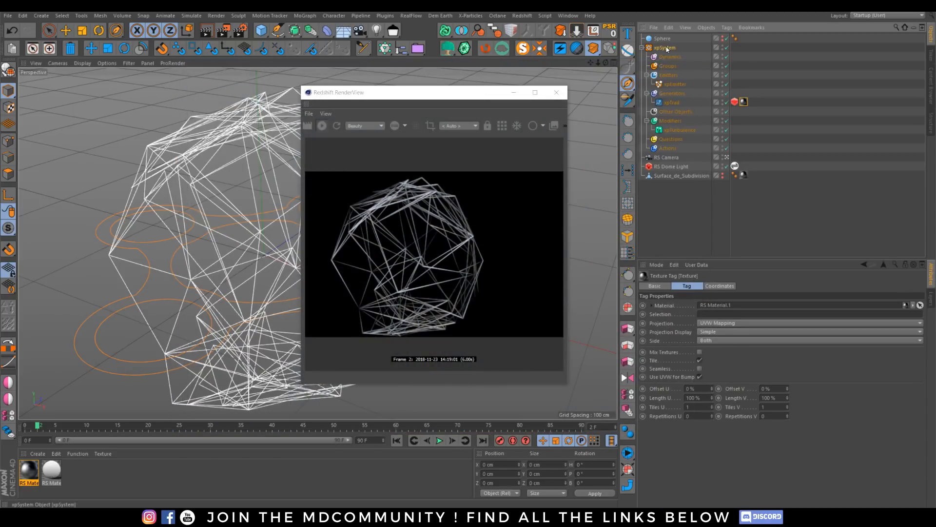
key(Delete)
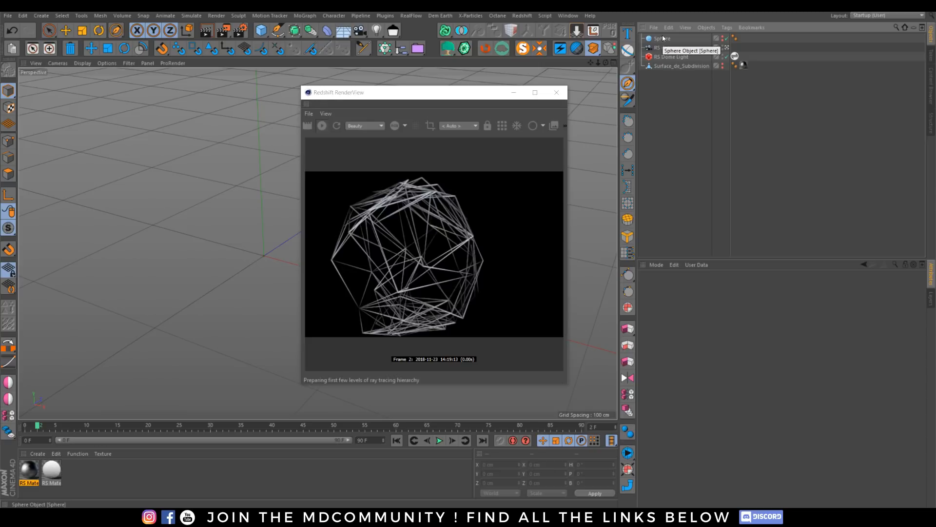
click(664, 39)
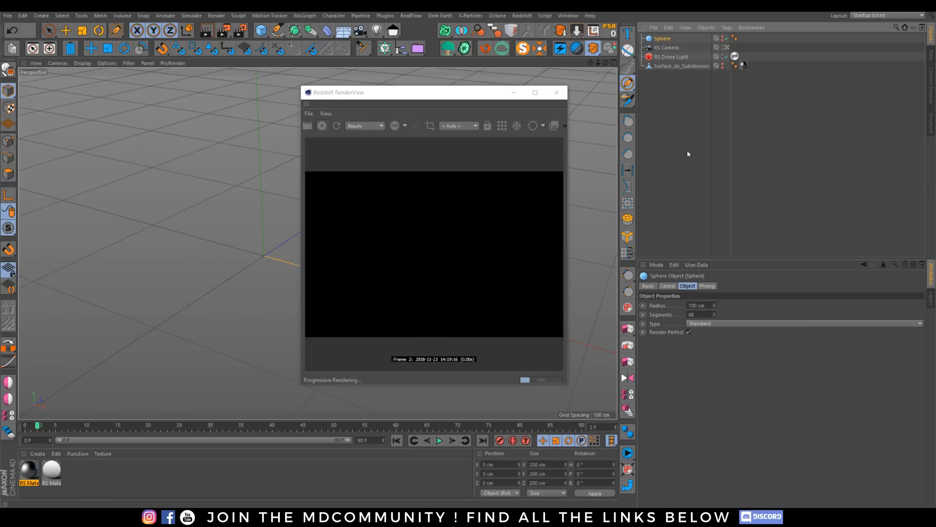
key(Delete)
Step: Add a new X-Particles system with an emitter and play the simulation to frame 44
drag(424, 95, 768, 103)
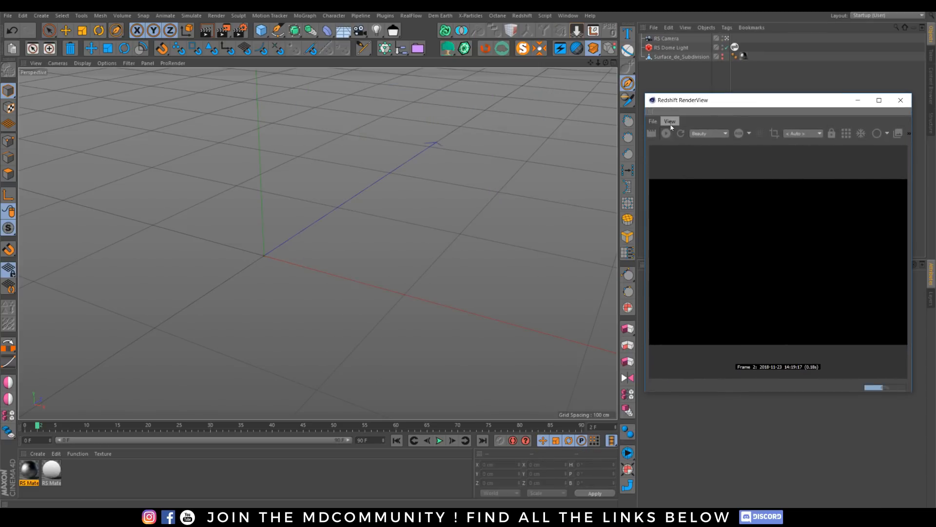
click(470, 15)
click(488, 60)
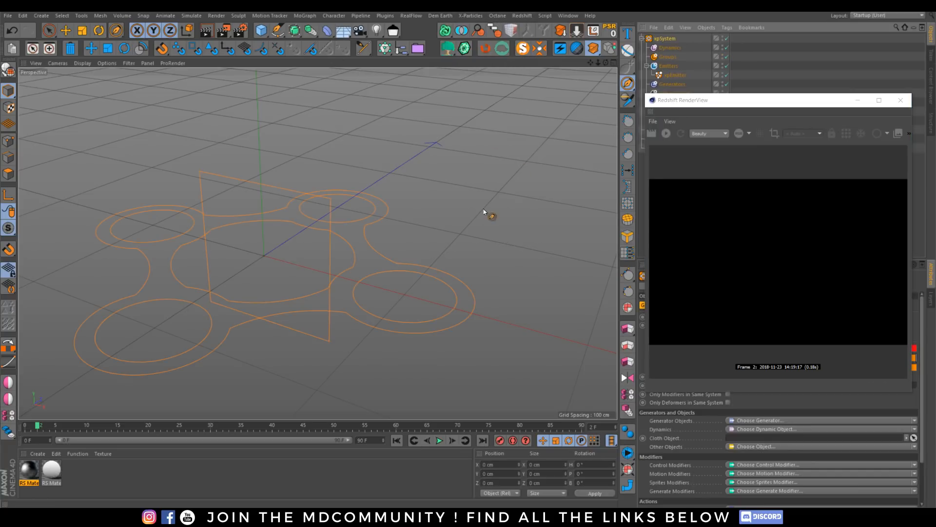
alt+drag(306, 282, 381, 295)
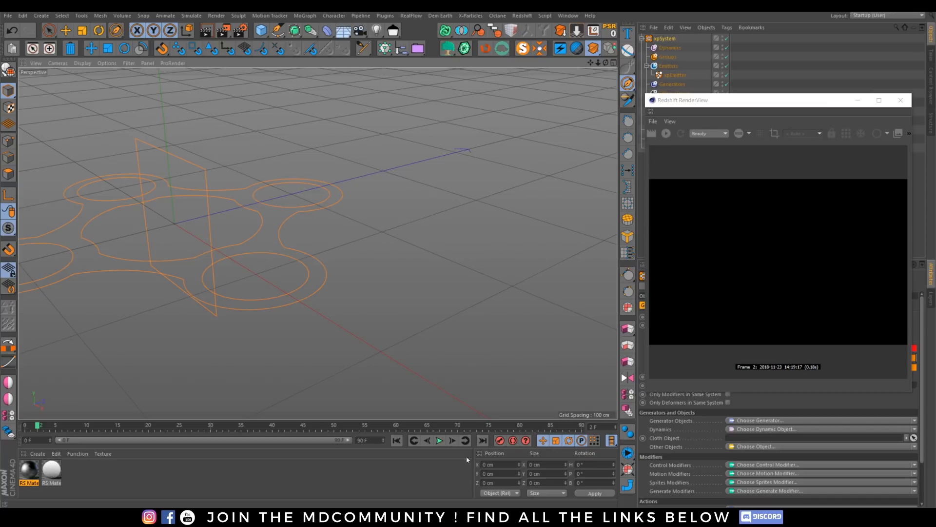
click(440, 440)
drag(690, 113, 381, 117)
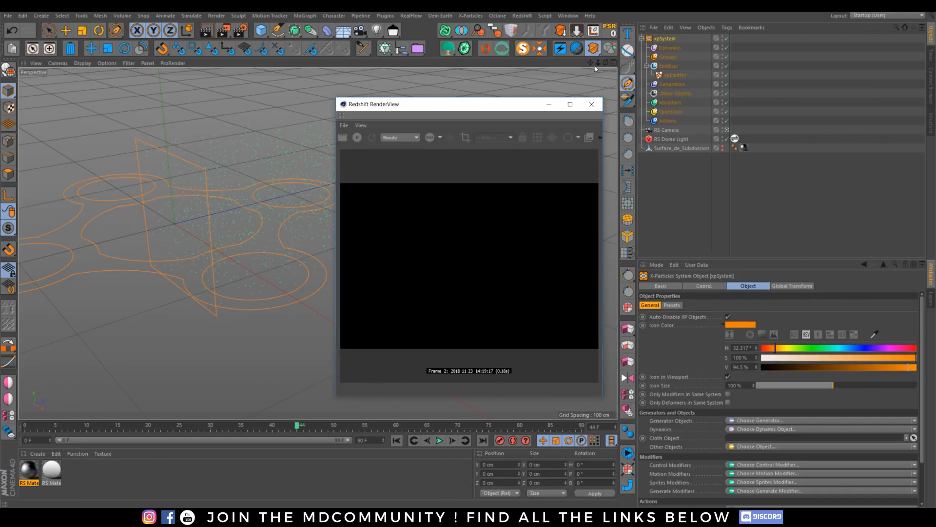
Step: Add a Redshift Object tag to the new xpEmitter
right_click(675, 77)
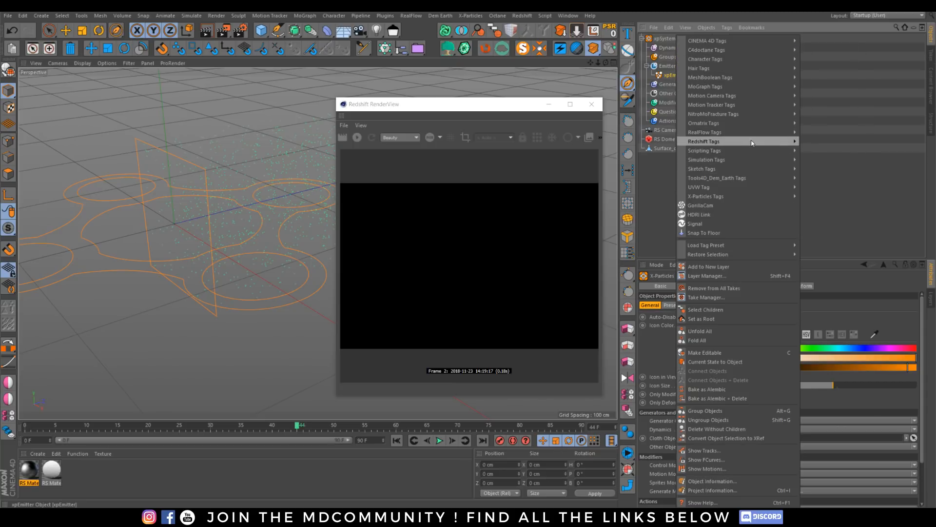
mouse_move(761, 143)
click(827, 150)
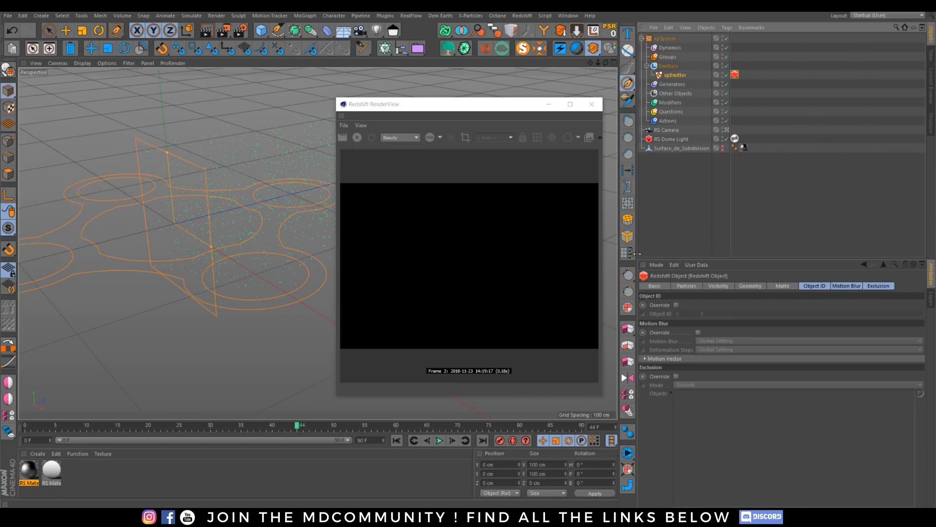
Step: Set the particle mode of the emitter's Redshift Object tag to Sphere Instances
click(686, 285)
click(712, 304)
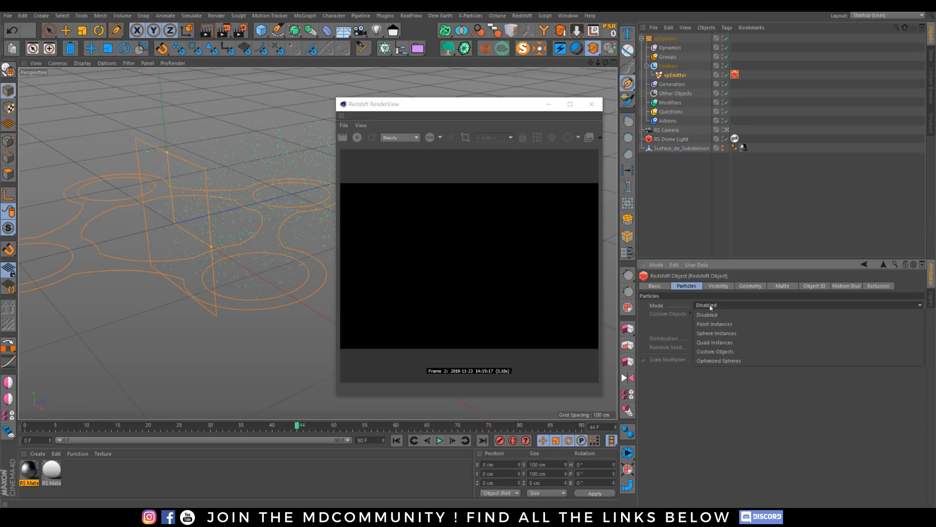
click(717, 334)
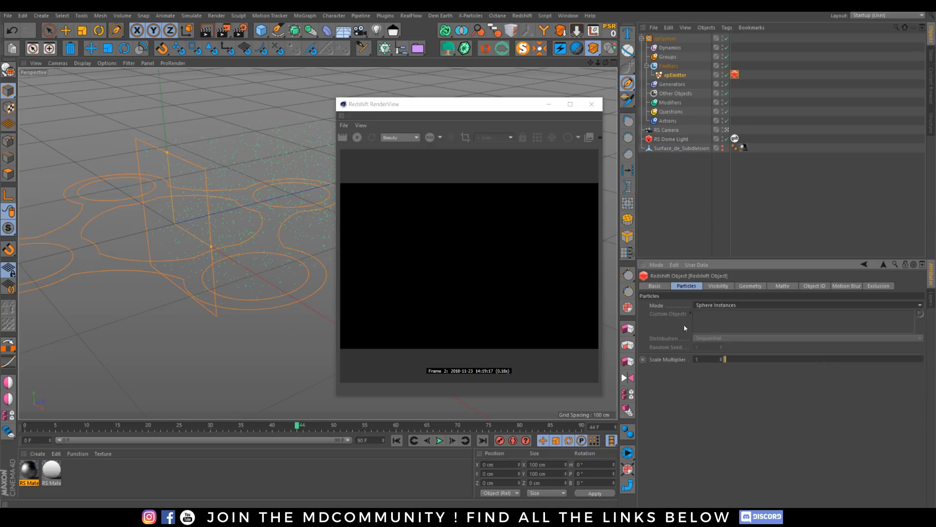
click(711, 308)
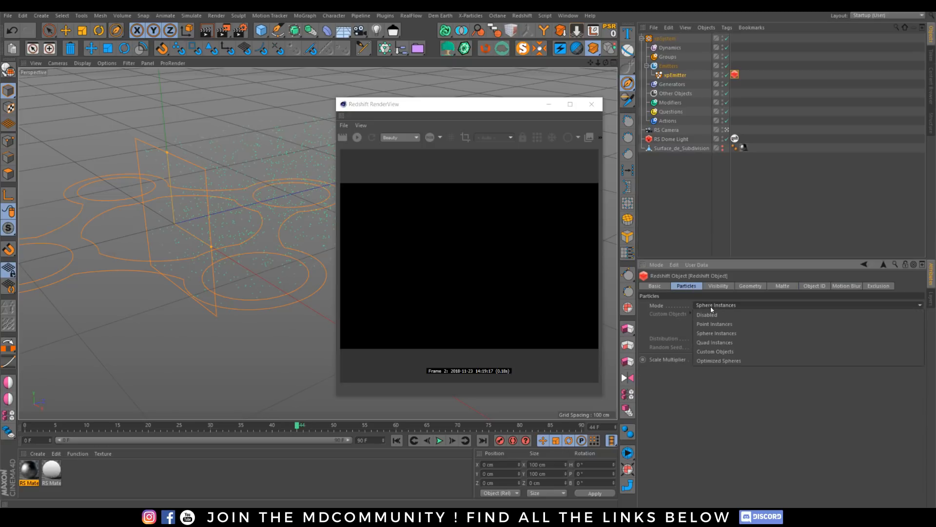
click(734, 405)
Step: Add a Sphere primitive to the scene with a radius of 10 cm
click(261, 30)
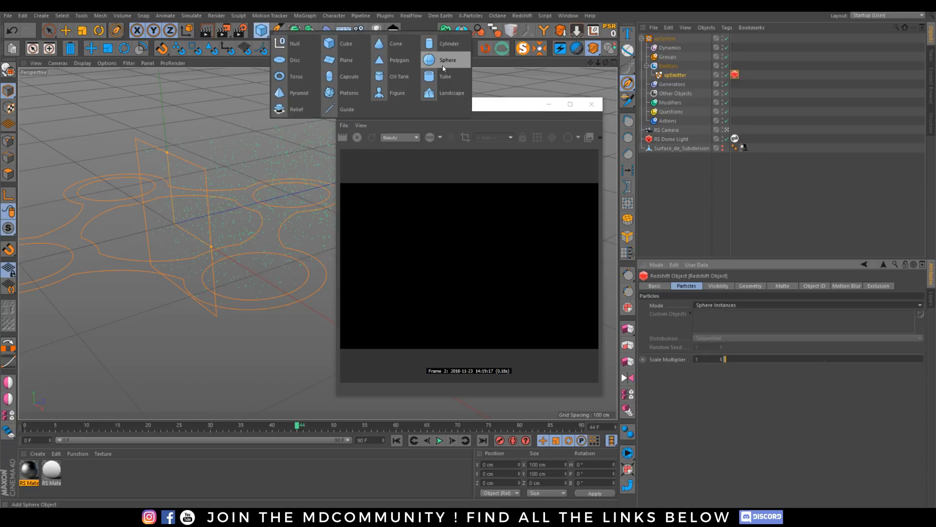
click(445, 61)
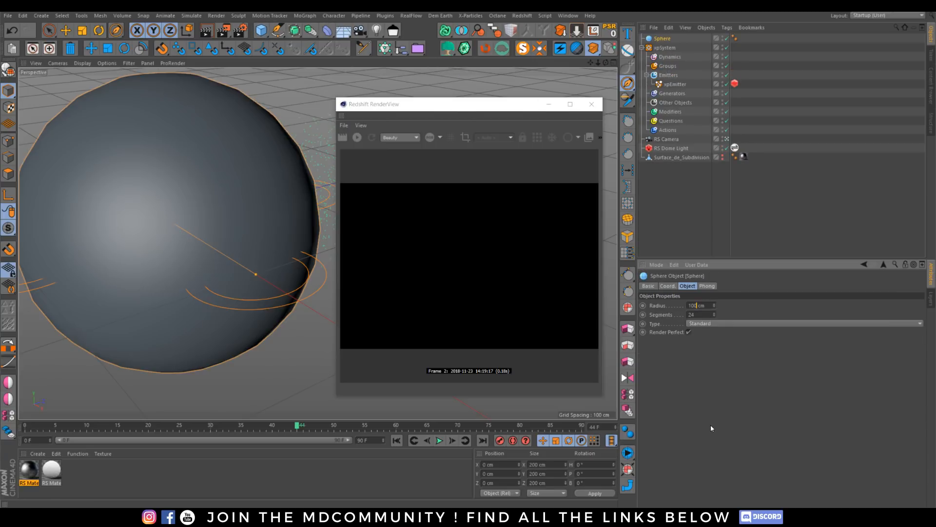
key(Delete)
key(Return)
Step: Set the Redshift Object tag's particle mode to Custom Objects and assign the Sphere as the custom object
click(735, 83)
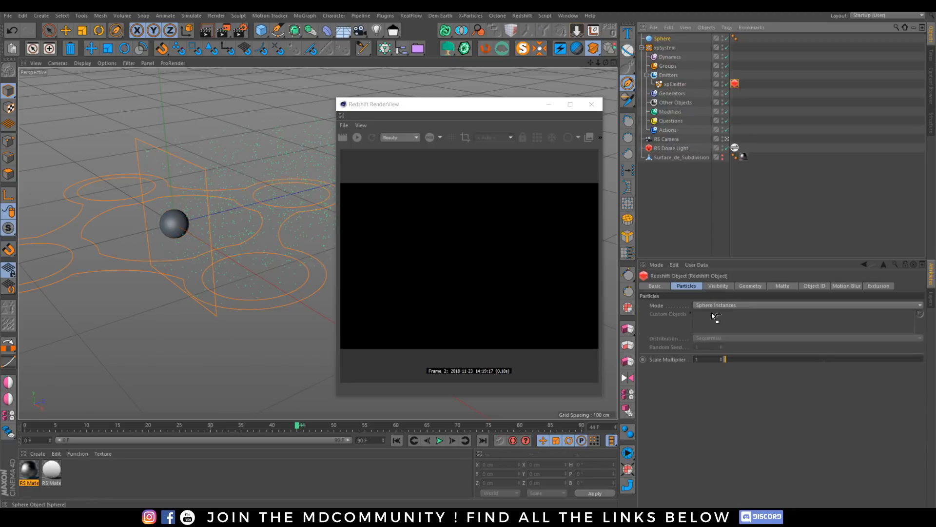
click(724, 305)
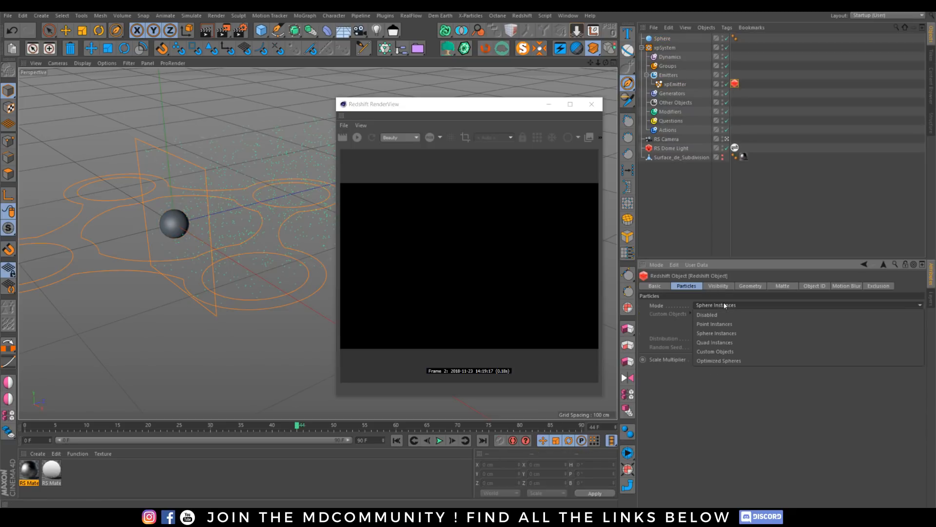
click(727, 352)
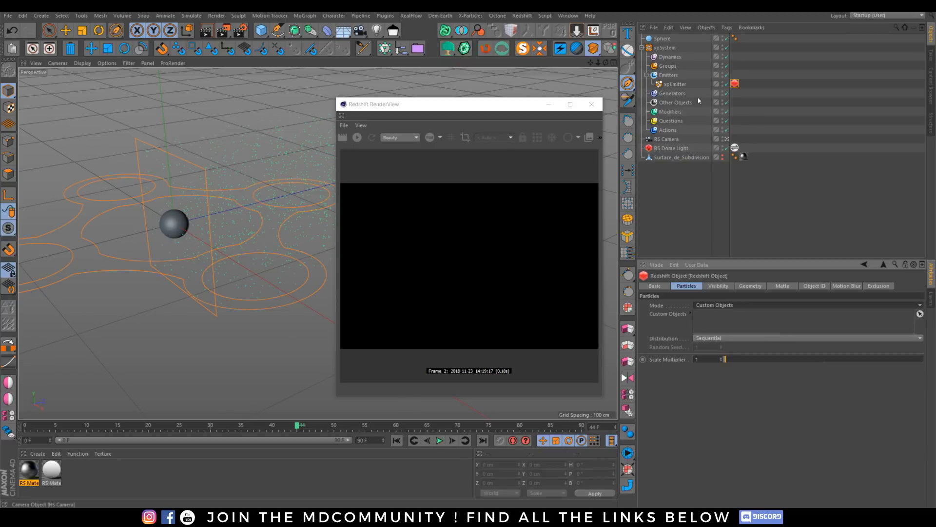
drag(662, 38, 728, 215)
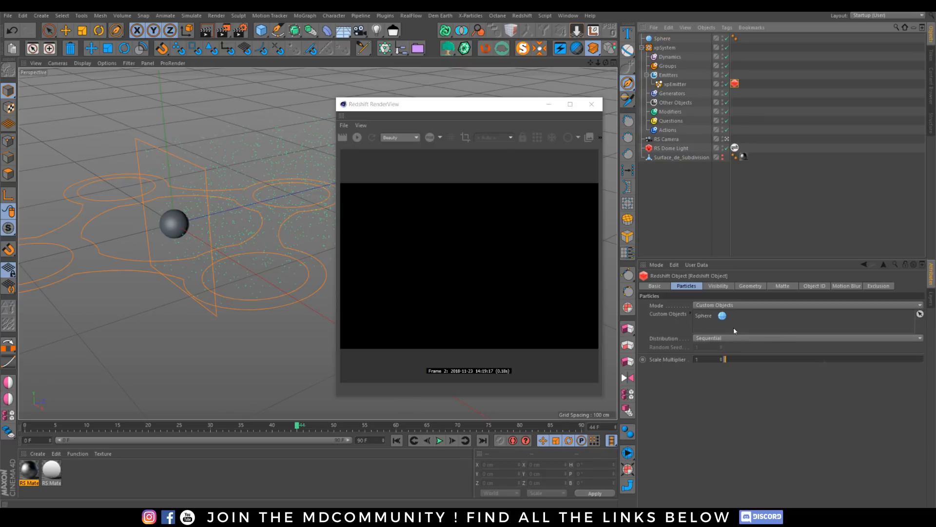
Step: Replay the simulation from the start to frame 20 and render the particles in the Redshift RenderView
click(396, 441)
click(435, 442)
click(359, 139)
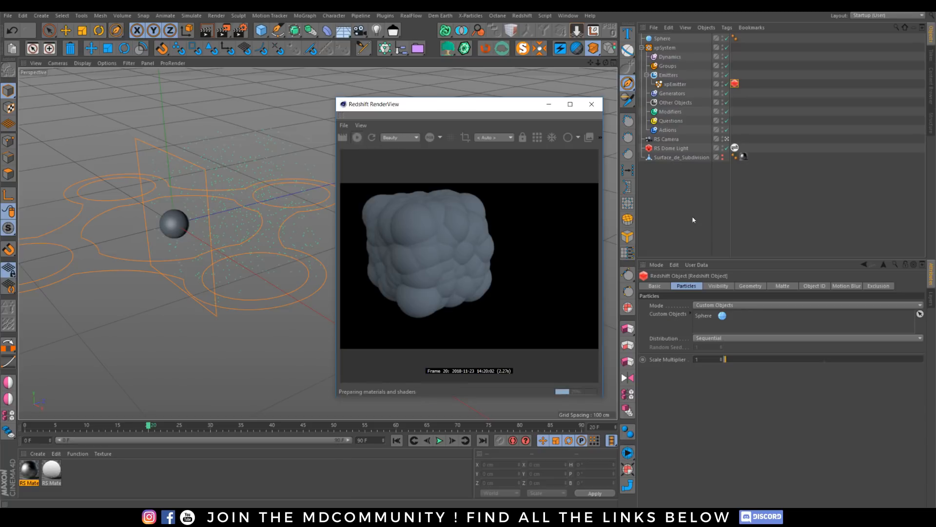
Step: Set the Sphere's radius to 1 cm and advance the simulation to frame 23
click(662, 39)
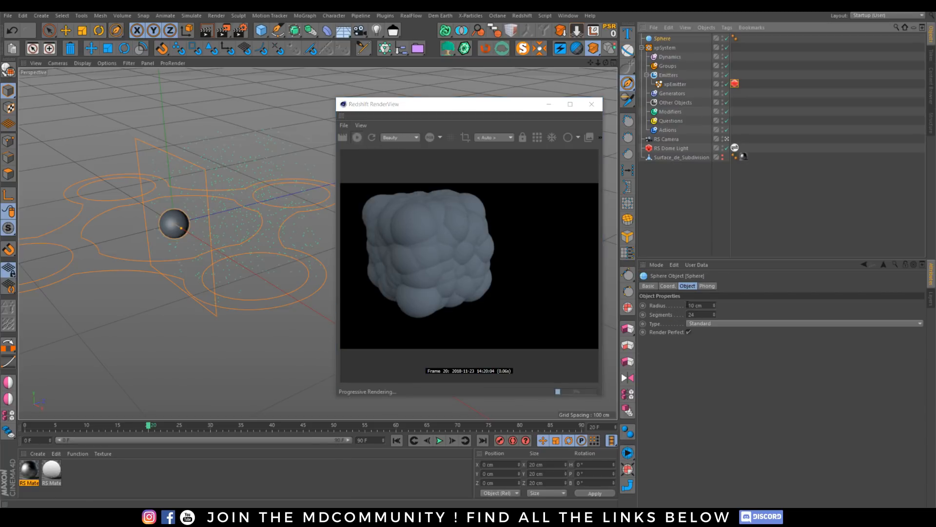
click(694, 306)
key(BackSpace)
key(Return)
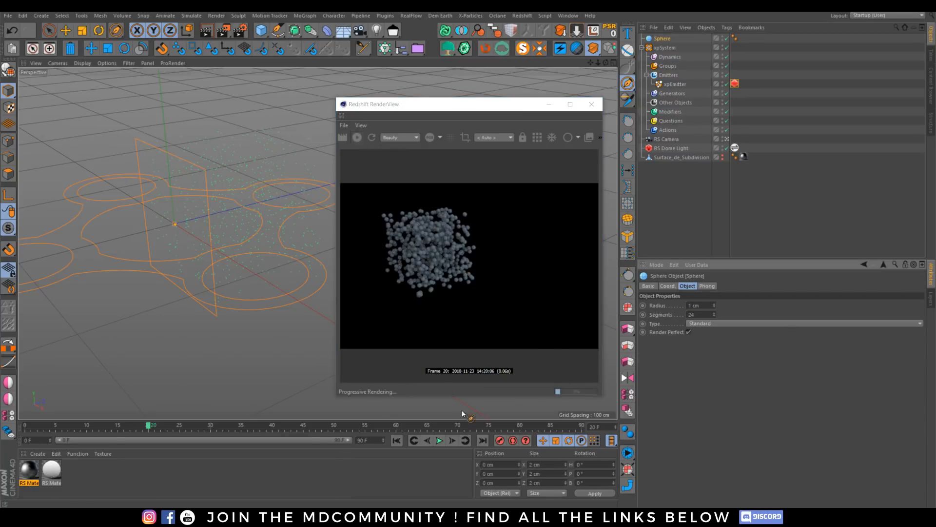
click(440, 441)
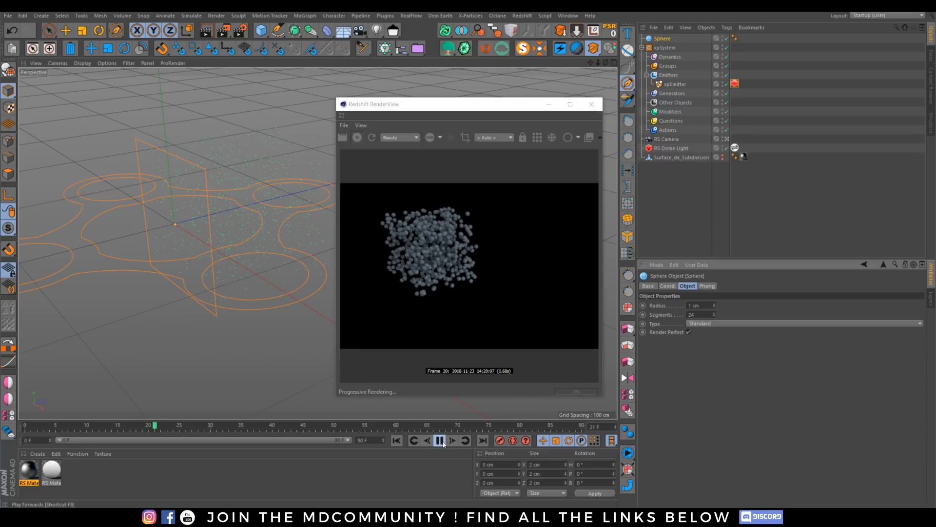
click(442, 442)
drag(479, 106, 414, 90)
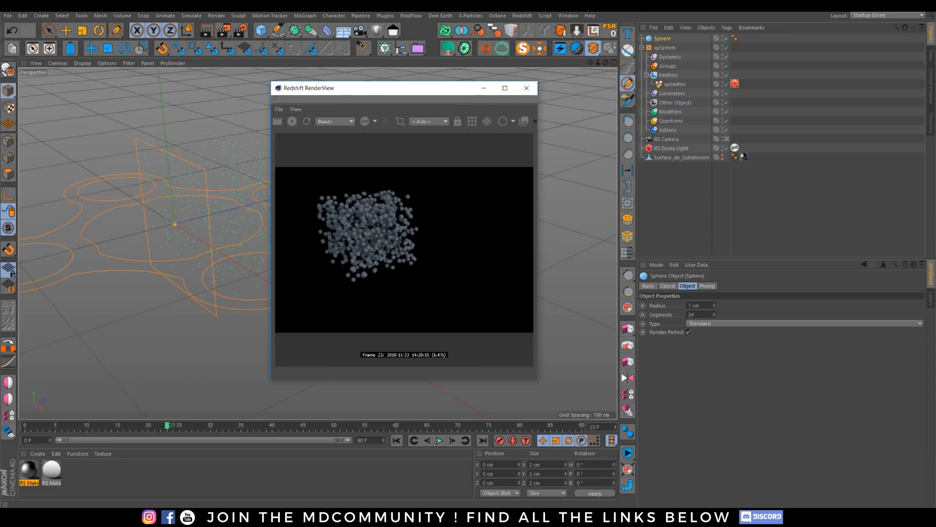
key(alt+Tab)
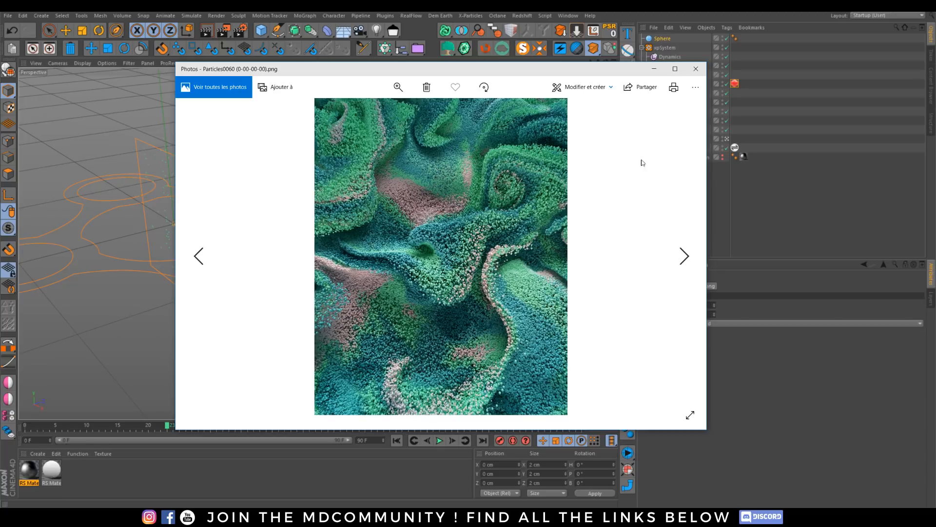
click(695, 69)
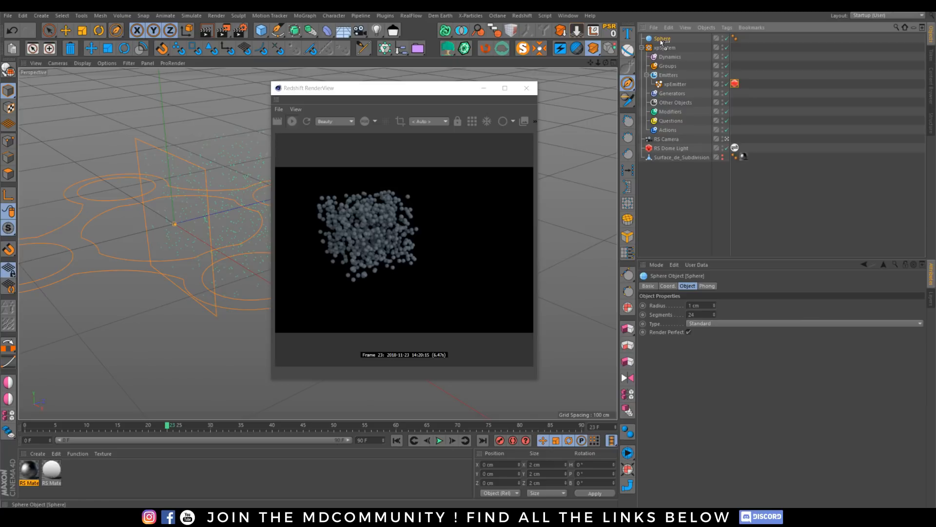
Step: Duplicate the Sphere and set the copy's radius to 0.5 cm
ctrl+drag(661, 41, 661, 44)
drag(694, 305, 662, 331)
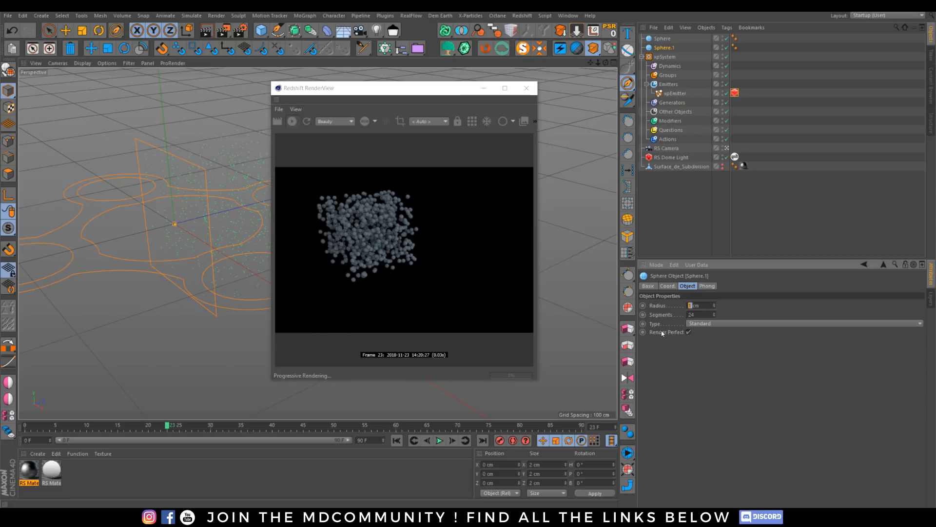
text(0.5)
key(Return)
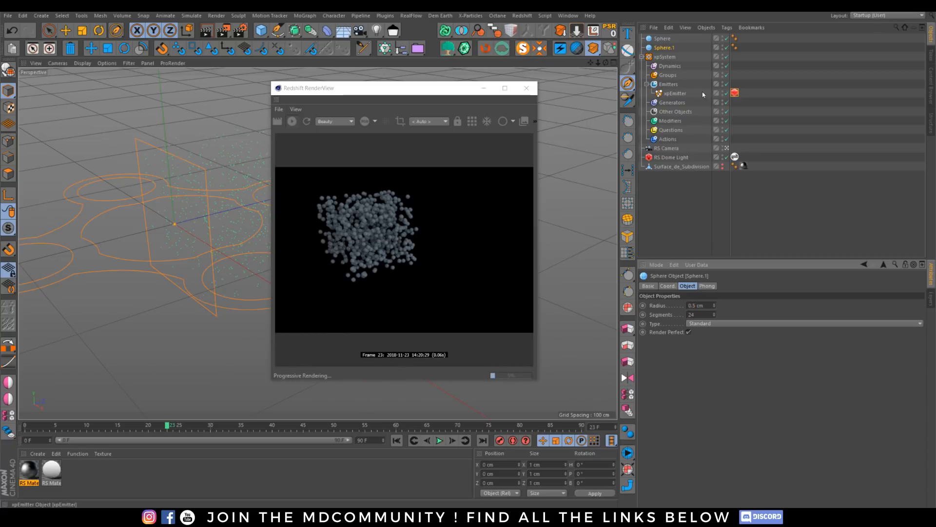
Step: Add the smaller sphere to the custom objects of the emitter's Redshift Object tag
click(735, 93)
drag(662, 38, 712, 287)
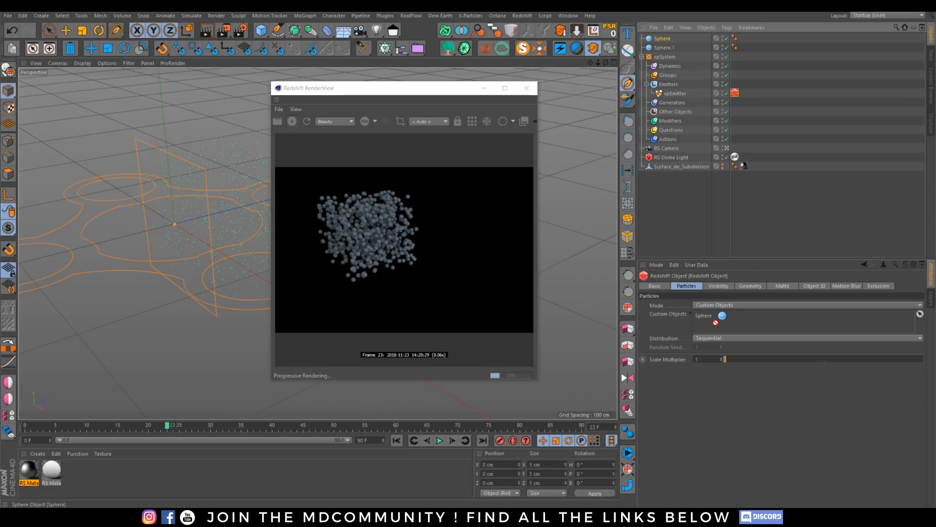
drag(716, 322, 716, 322)
drag(664, 48, 734, 89)
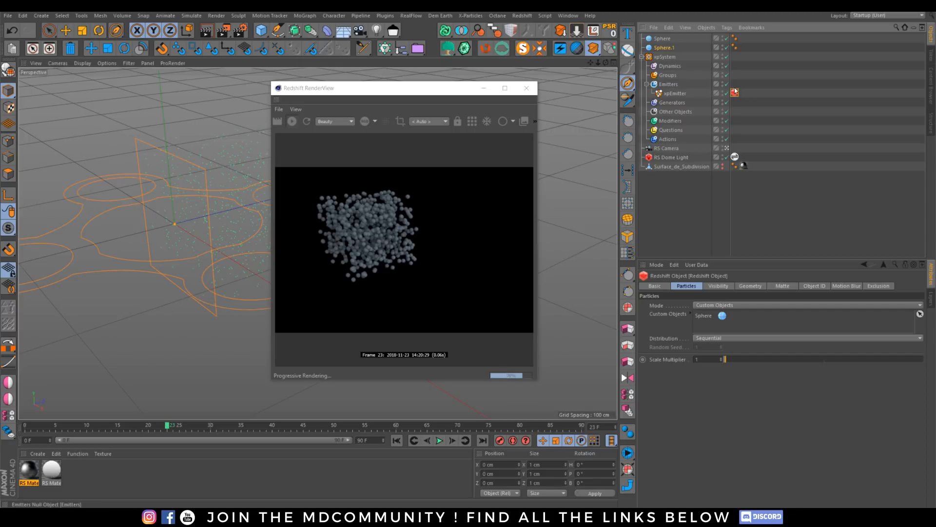
click(731, 204)
click(734, 94)
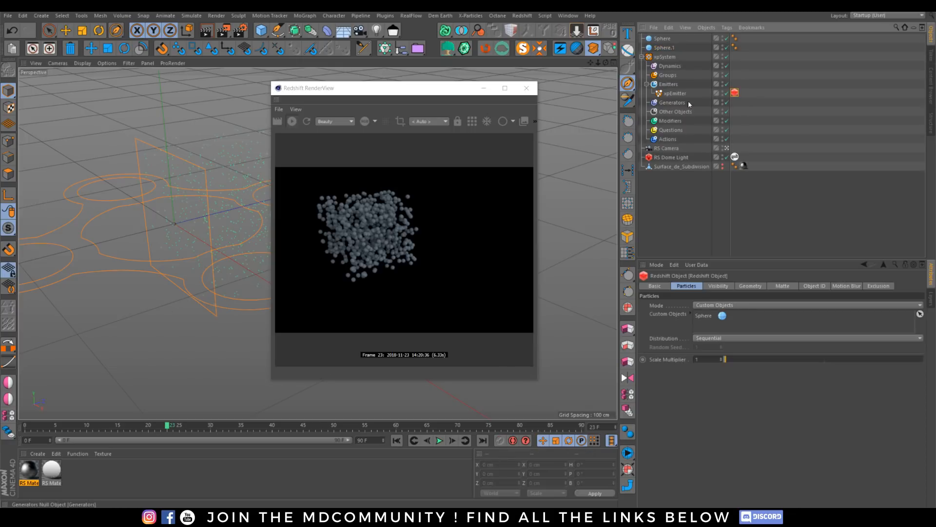
drag(664, 47, 708, 324)
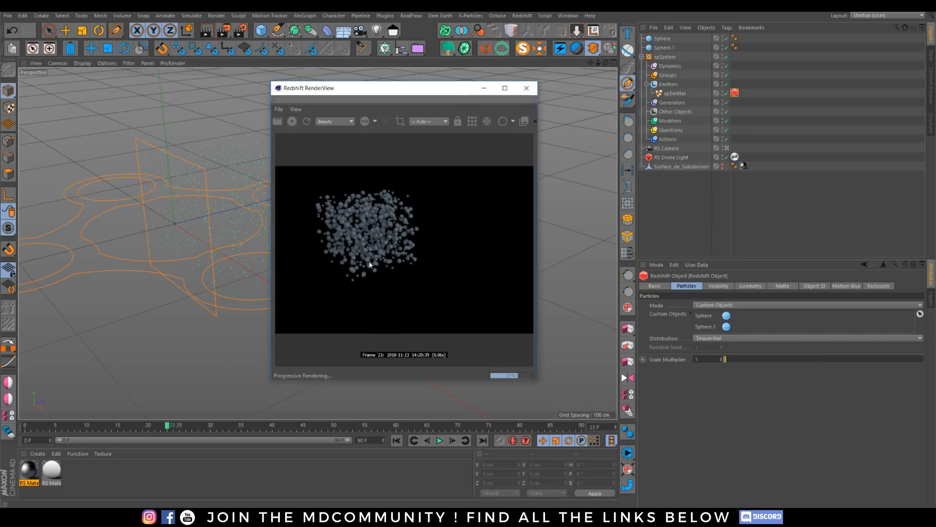
Step: Create a Redshift Particle material and apply it to the xpEmitter
click(39, 452)
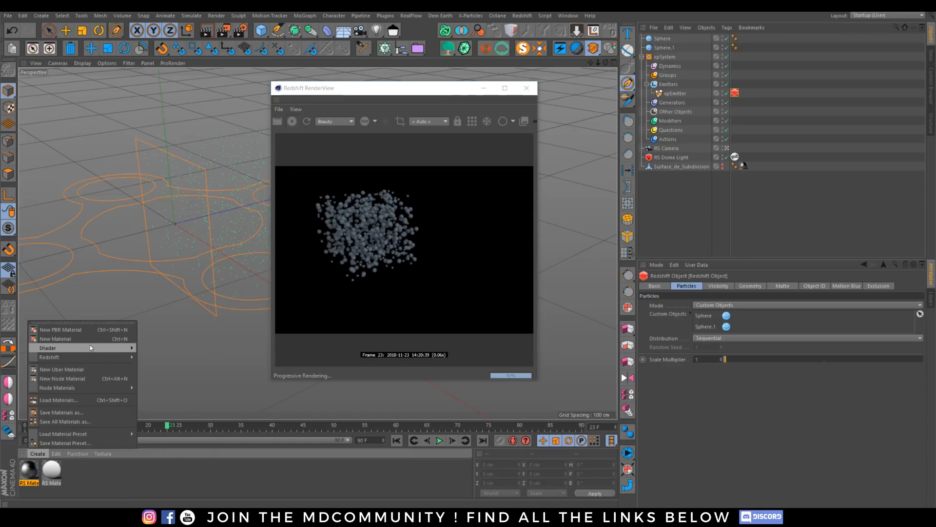
mouse_move(108, 356)
mouse_move(153, 357)
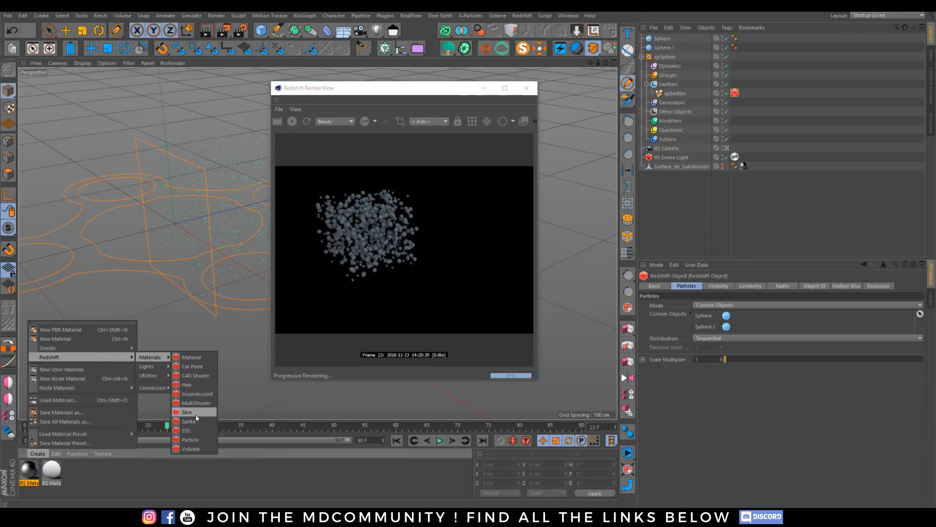
click(191, 439)
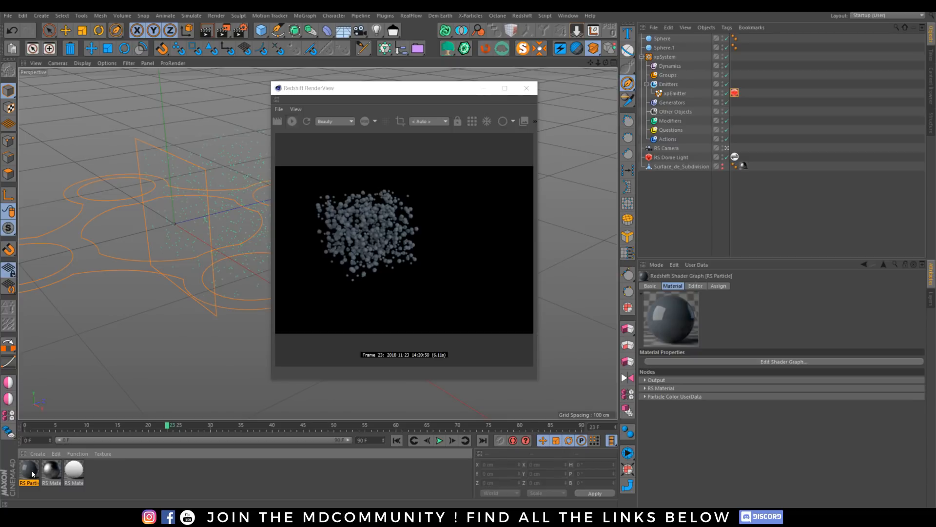
drag(682, 96, 682, 94)
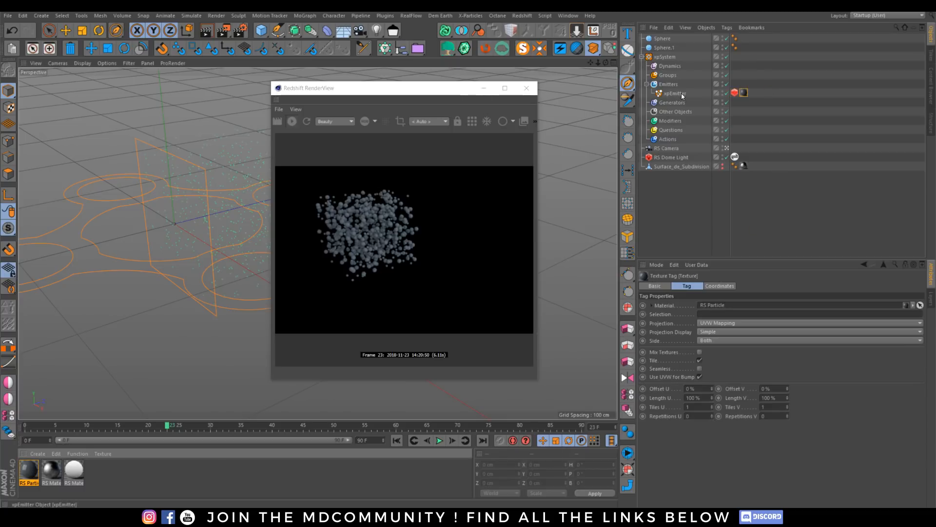
Step: Open the RS Particle shader graph, place the Particle Color UserData node below RS Material, and minimize the graph
click(32, 473)
click(777, 362)
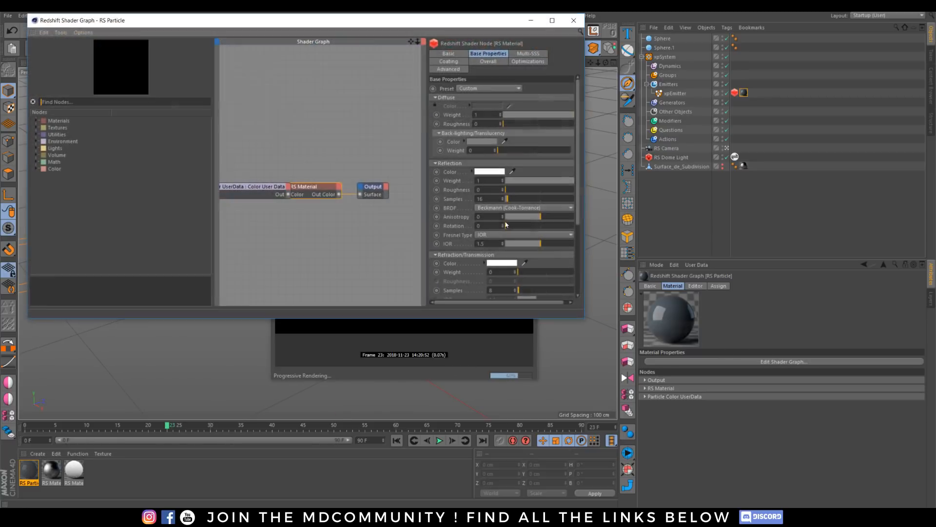
drag(293, 190, 301, 244)
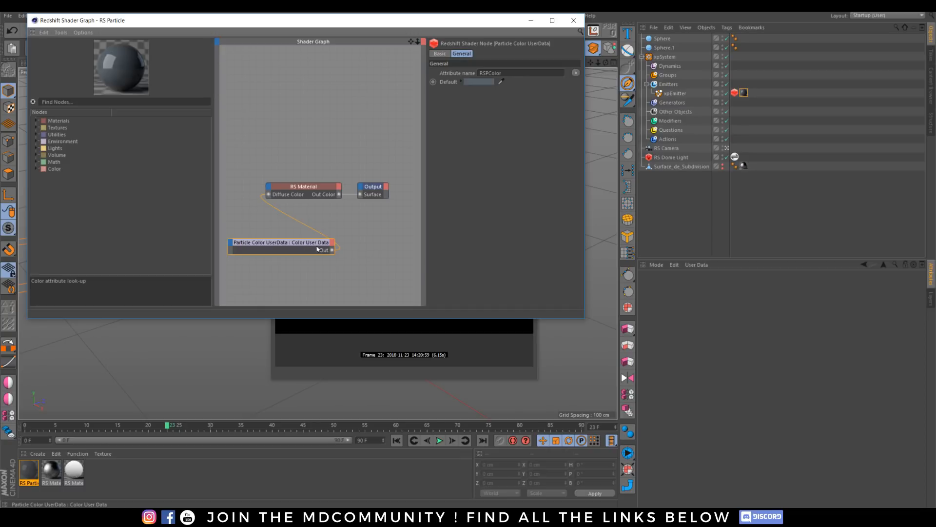
click(530, 21)
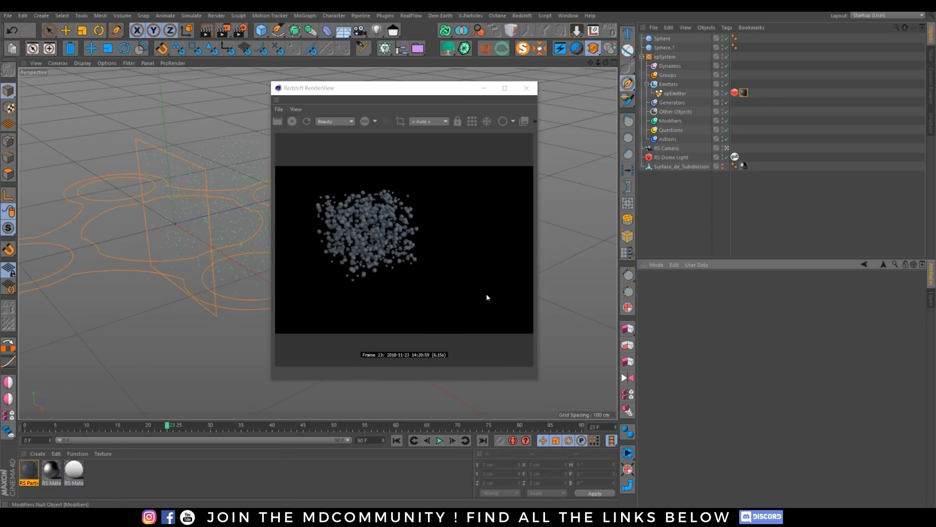
Step: Set the xpEmitter's particle display color to magenta and replay the simulation from the first frame
click(673, 93)
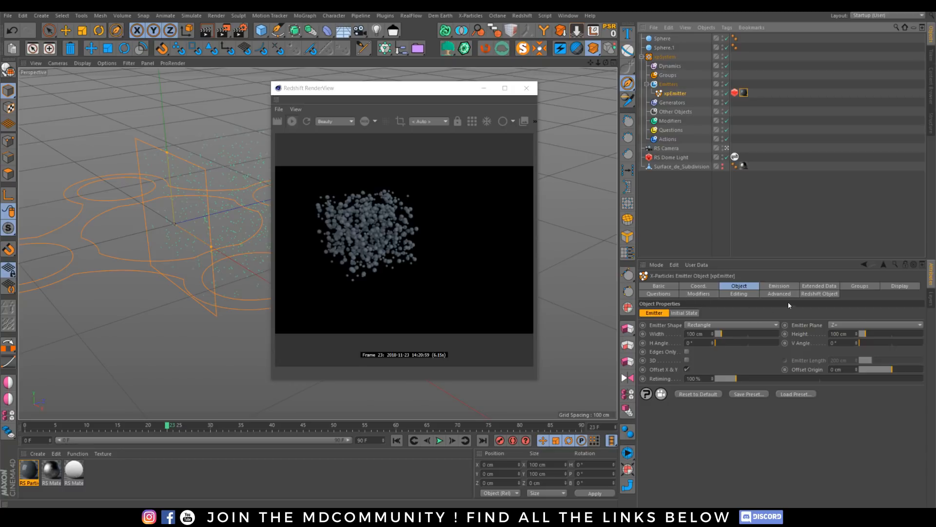
click(784, 286)
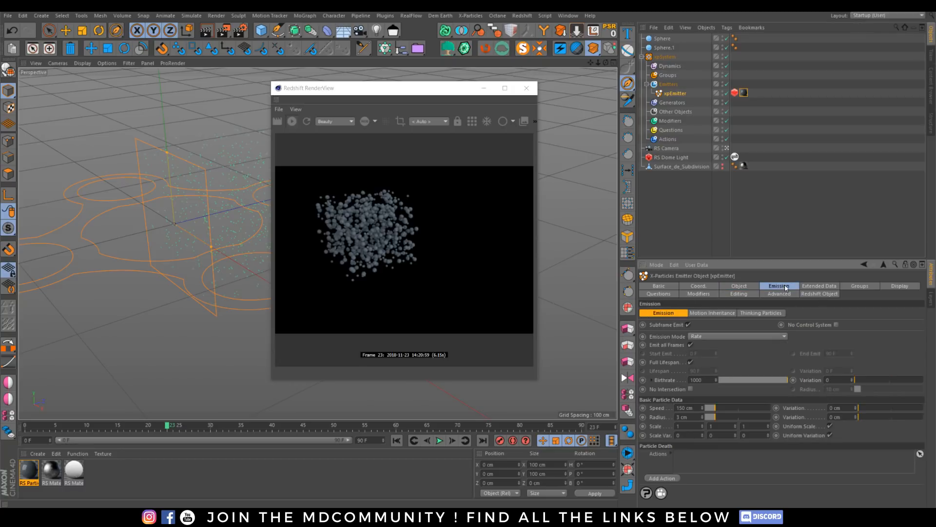
click(895, 286)
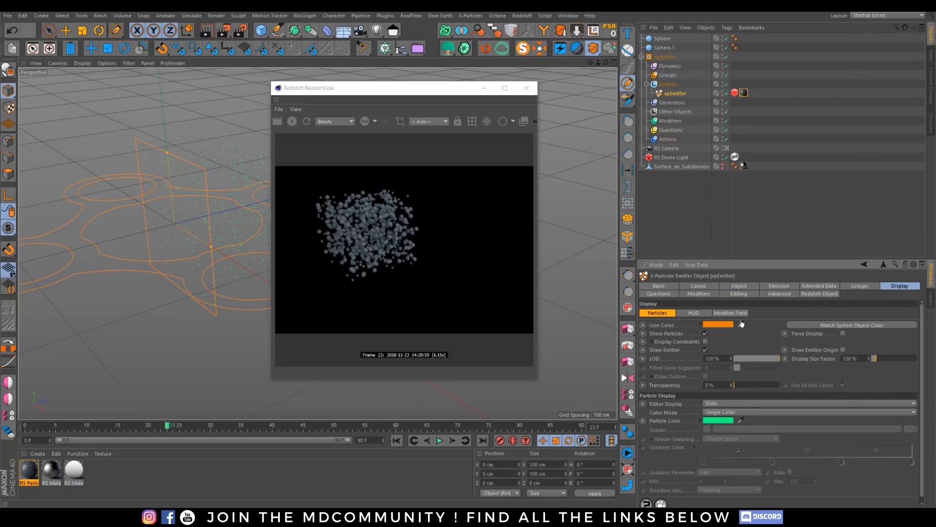
click(716, 420)
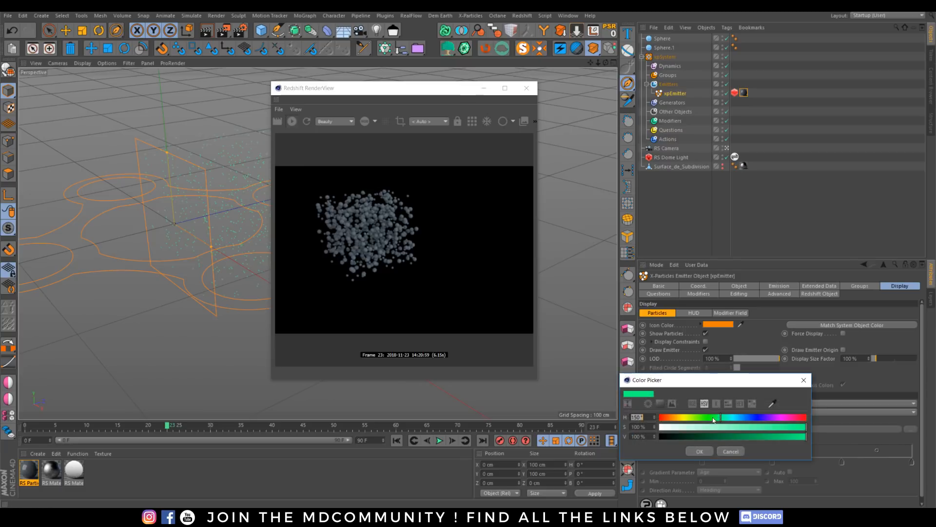
click(699, 450)
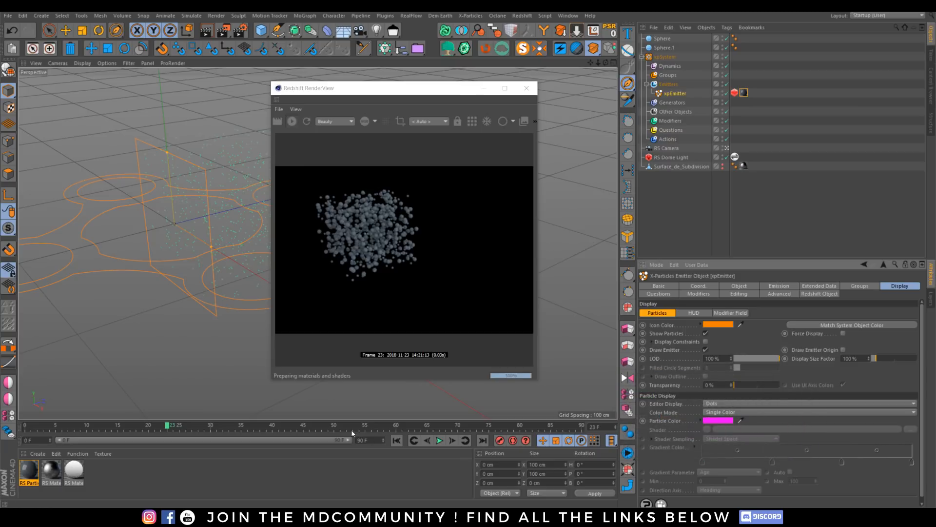
click(396, 440)
click(439, 440)
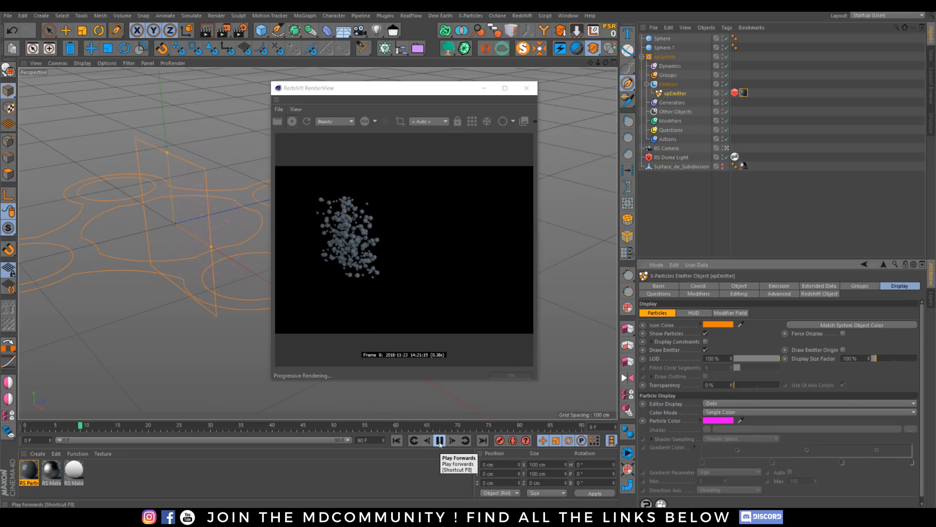
Step: Pause the simulation and inspect the RS Material and Particle Color UserData nodes in the RS Particle shader graph
click(439, 441)
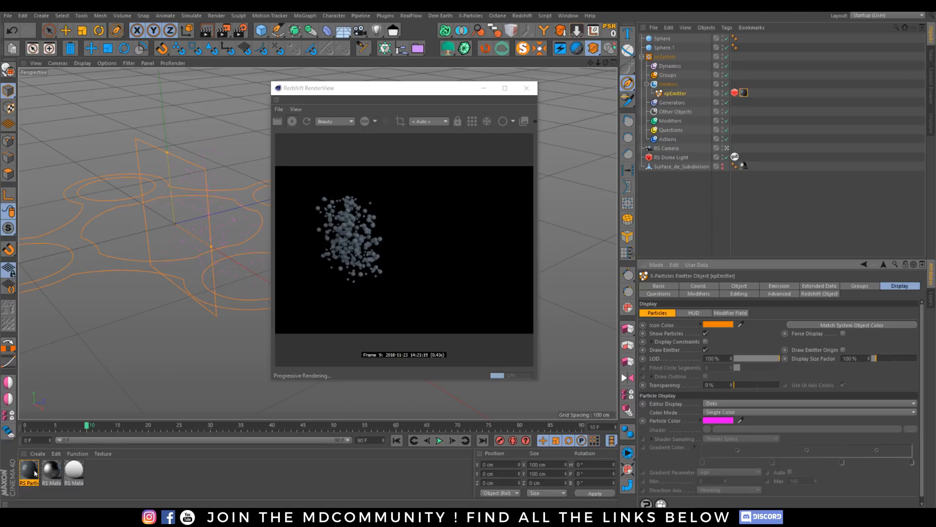
click(29, 470)
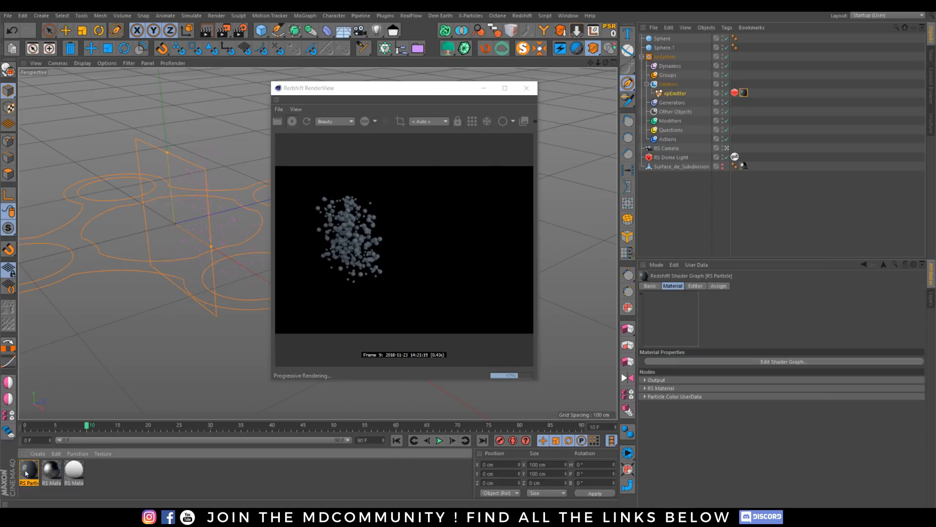
double_click(27, 473)
click(335, 97)
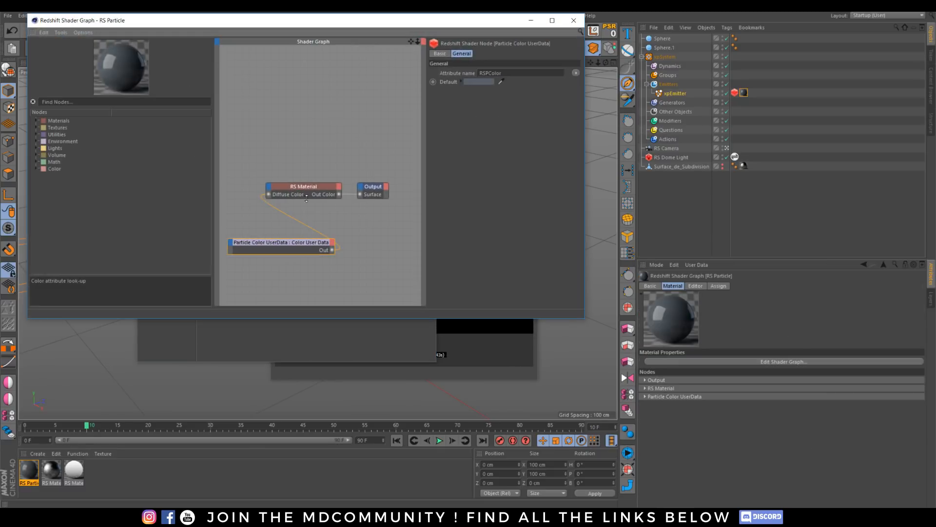
click(300, 185)
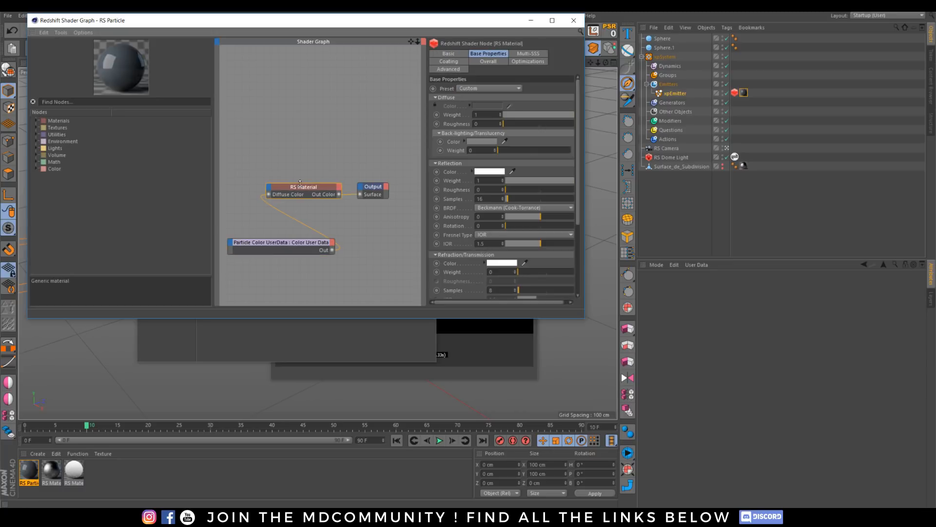
click(279, 239)
click(574, 20)
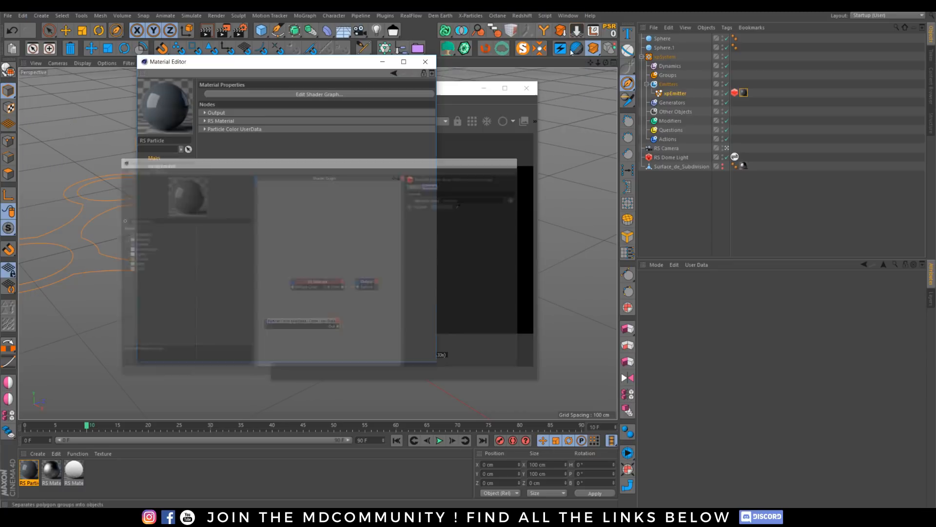
Step: Set the xpEmitter's particle display color mode to Gradient (Random) and replay the simulation from the first frame
click(735, 93)
click(675, 93)
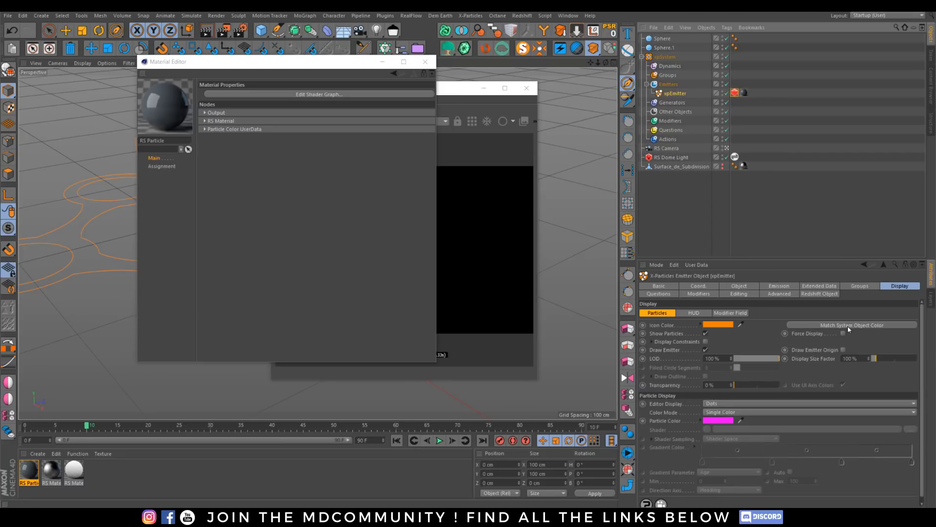
click(723, 404)
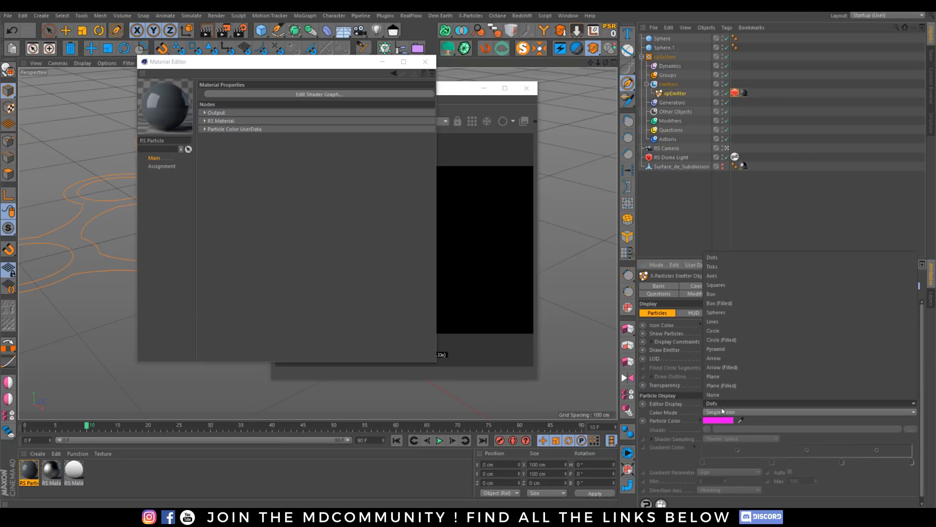
click(722, 411)
click(723, 412)
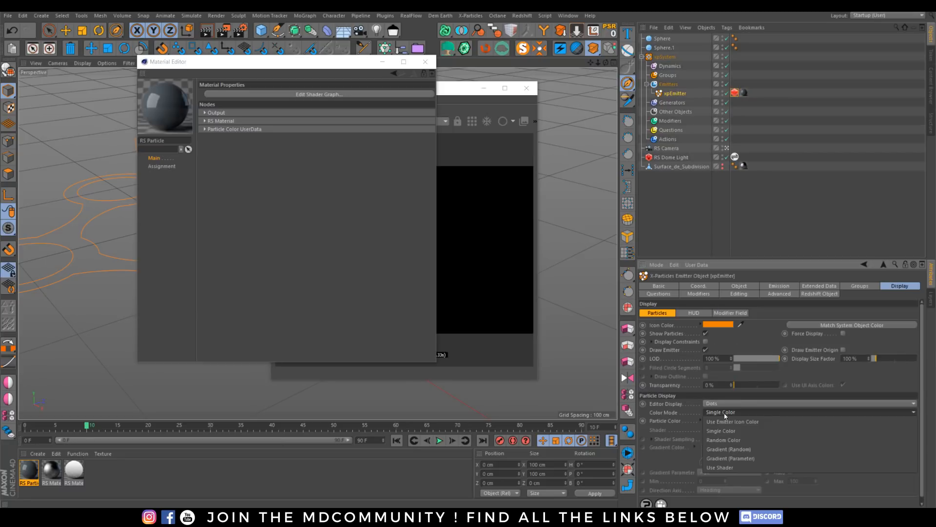
click(729, 449)
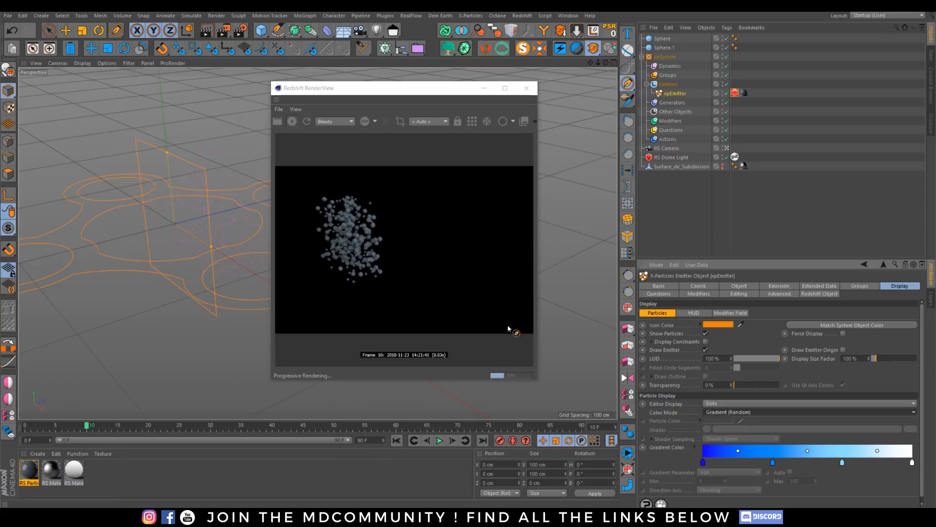
click(396, 440)
click(439, 440)
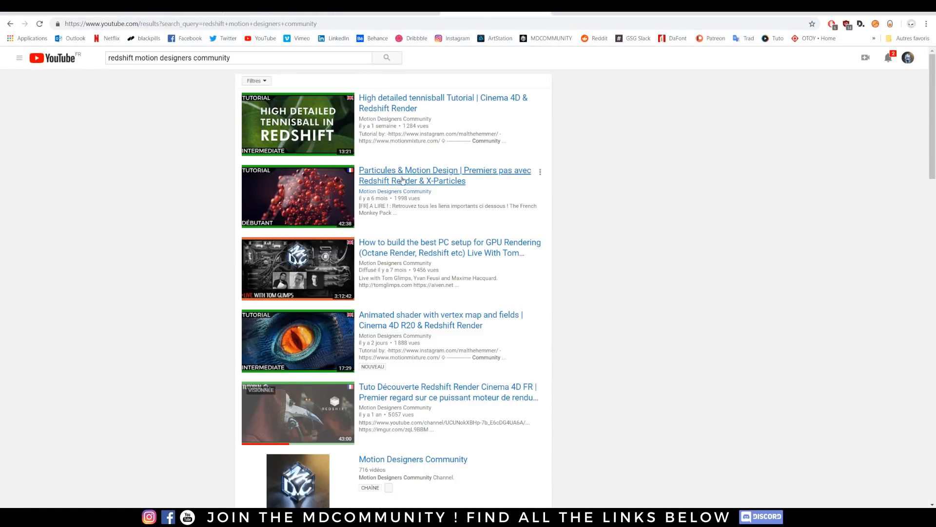
Step: Skim the YouTube video "Particules & Motion Design | Premiers pas avec Redshift Render & X-Particles", pause it, and return to Cinema 4D
click(402, 180)
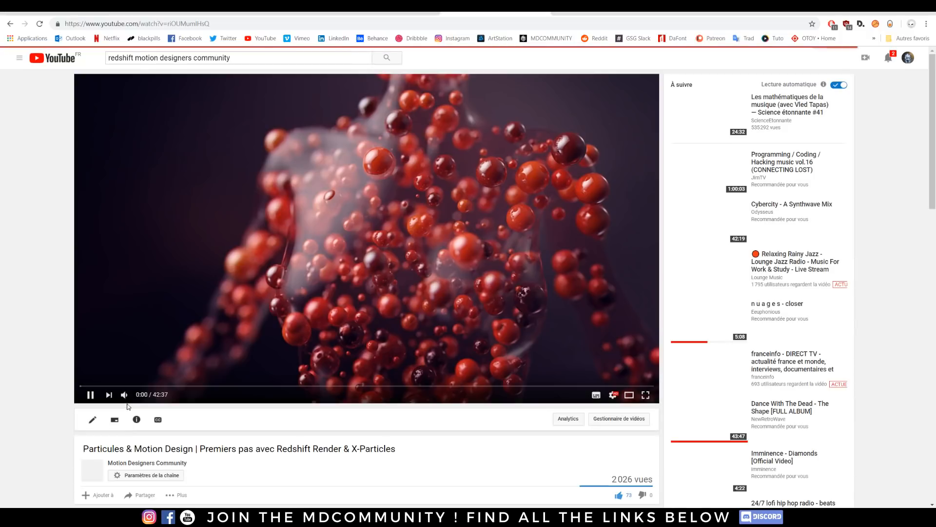
click(341, 386)
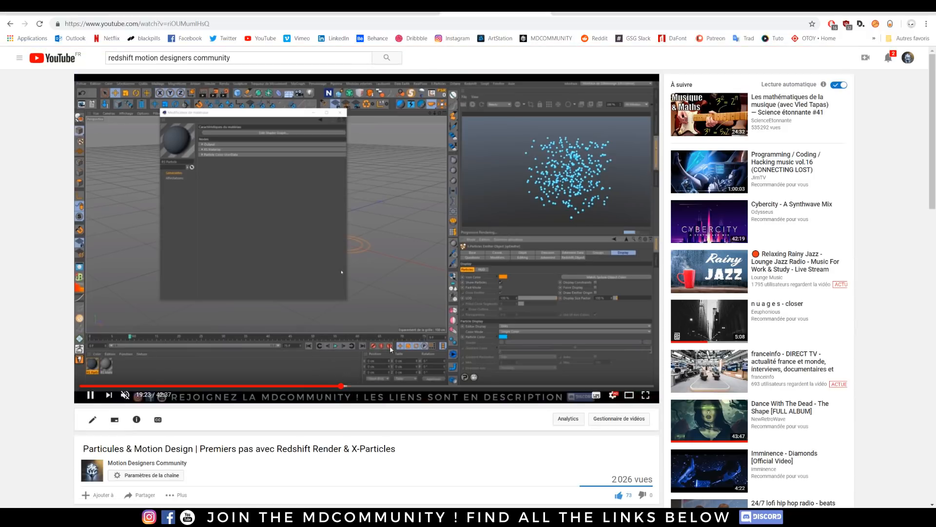
click(312, 385)
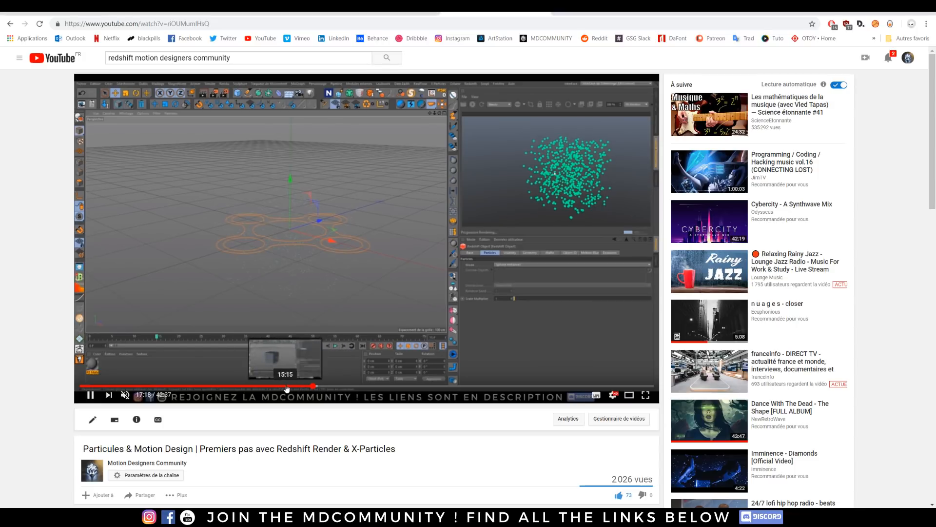
click(307, 385)
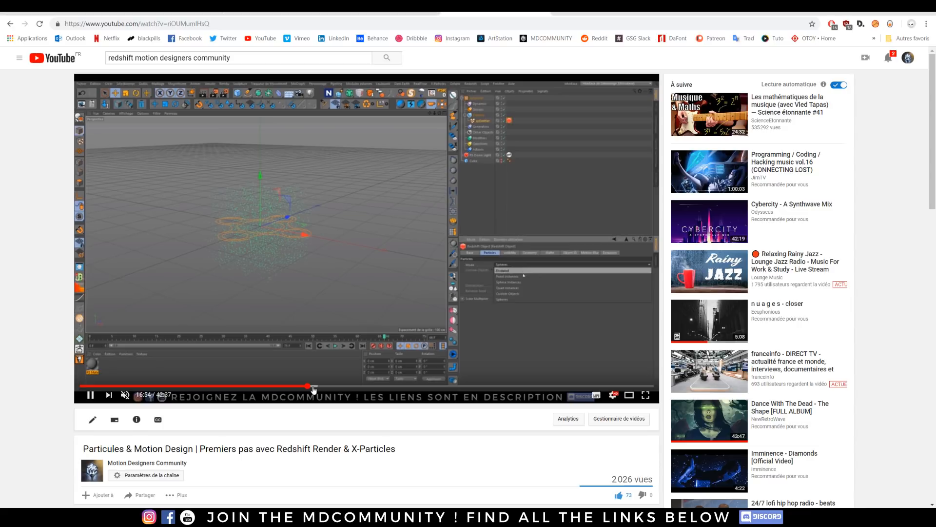
click(317, 386)
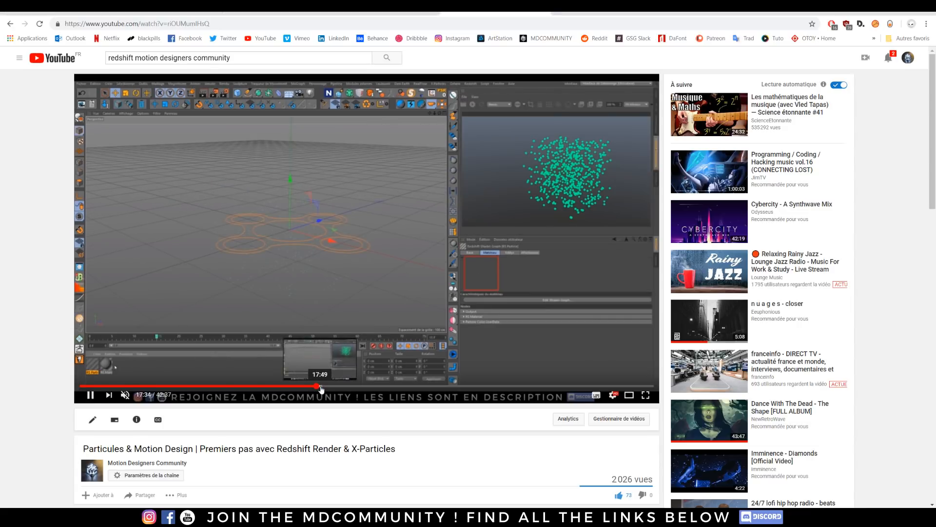
drag(321, 389, 374, 389)
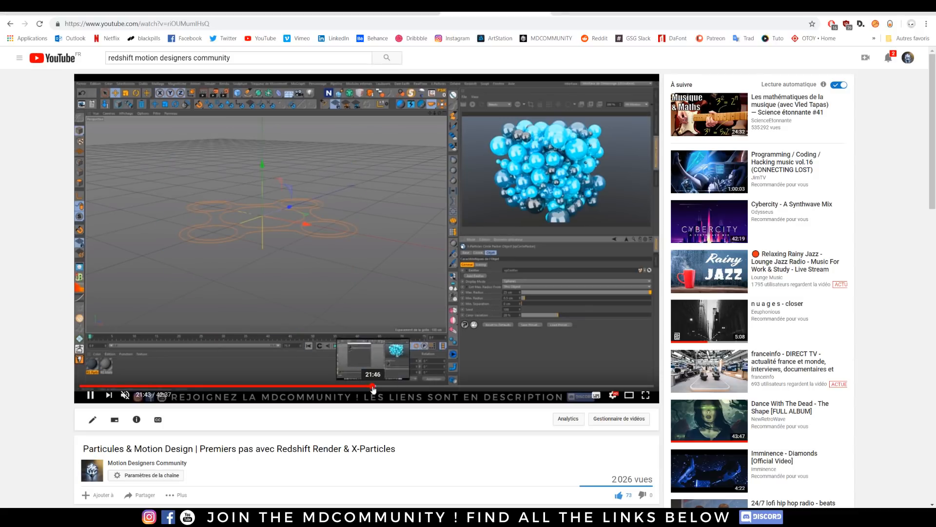
drag(389, 386, 501, 389)
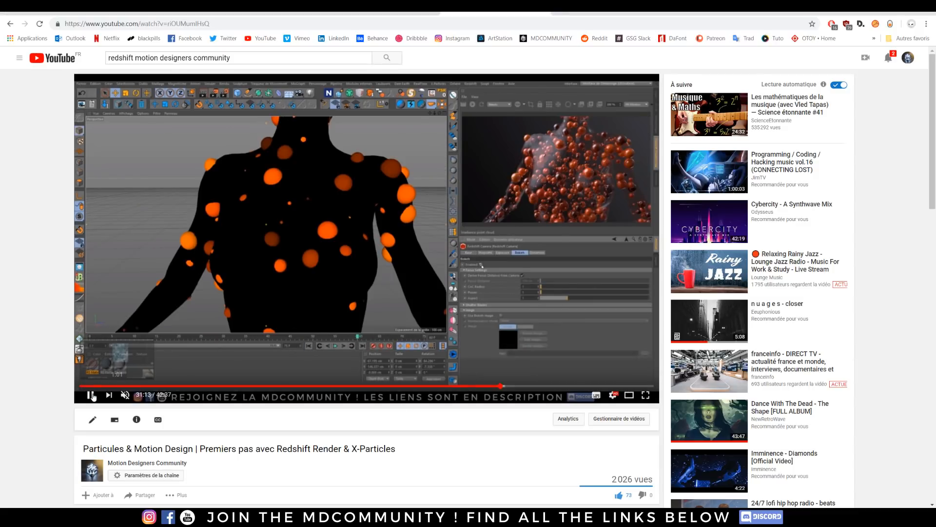
key(space)
mouse_move(351, 517)
click(222, 464)
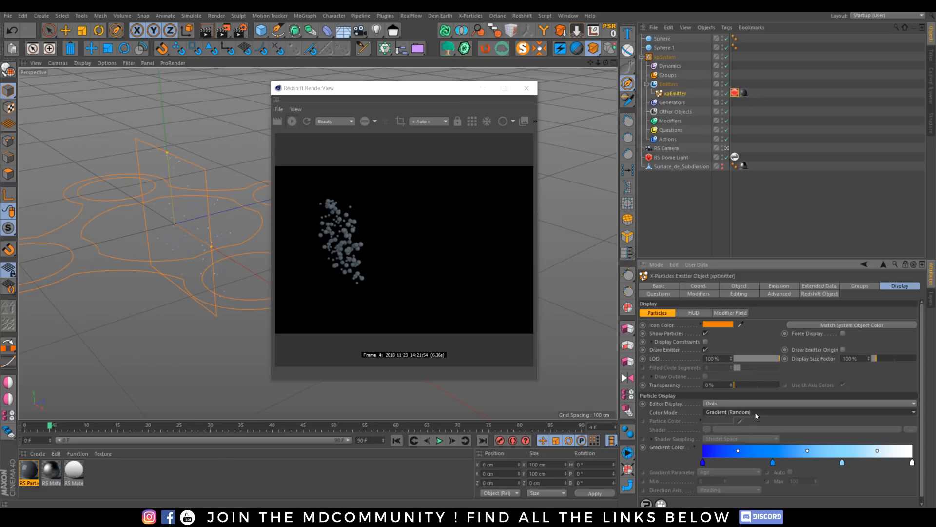
Step: Set the particle mode of the xpEmitter's Redshift Object tag to Sphere Instances
click(735, 92)
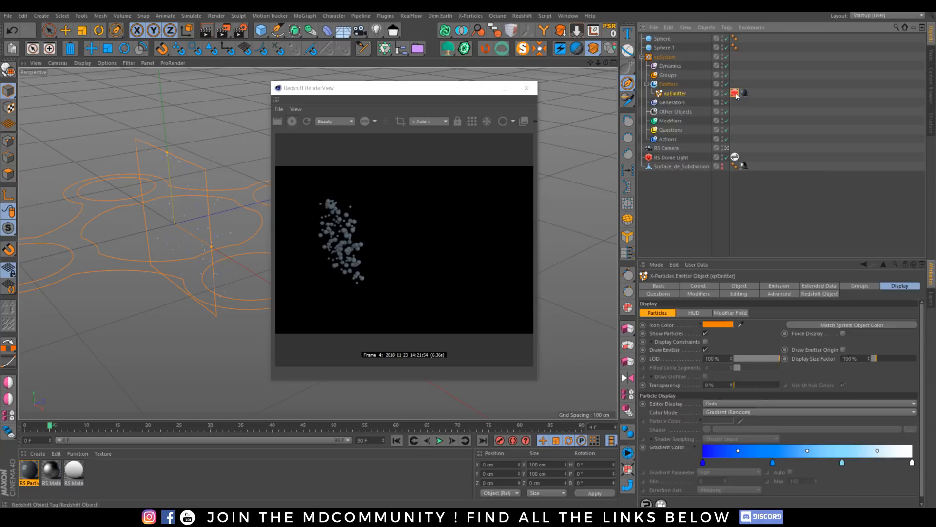
click(726, 305)
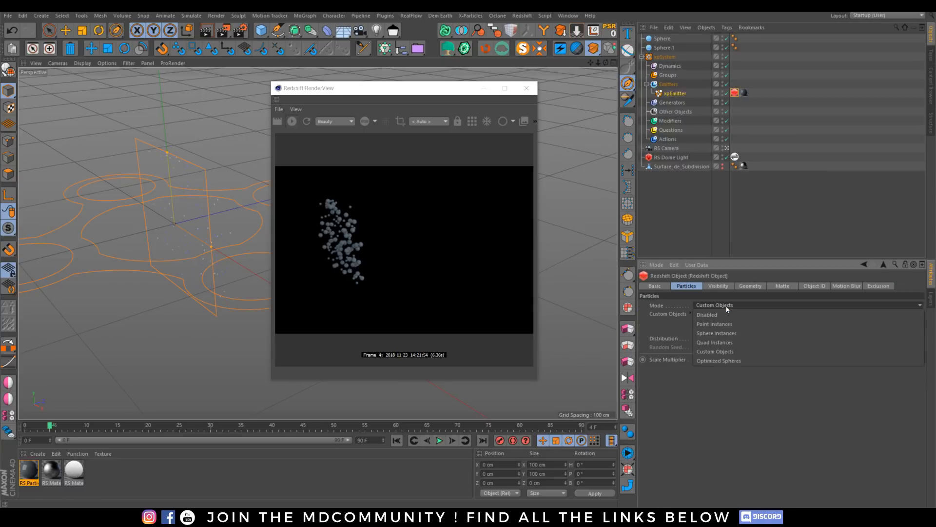
click(724, 333)
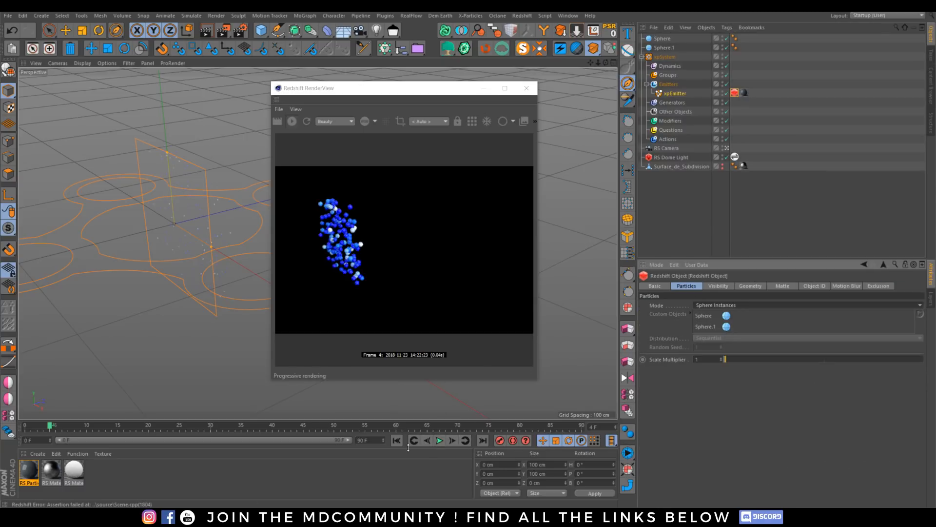
Step: Keep the xpEmitter's Gradient (Random) color mode and load a stepped green, blue, black and yellow gradient preset
click(743, 93)
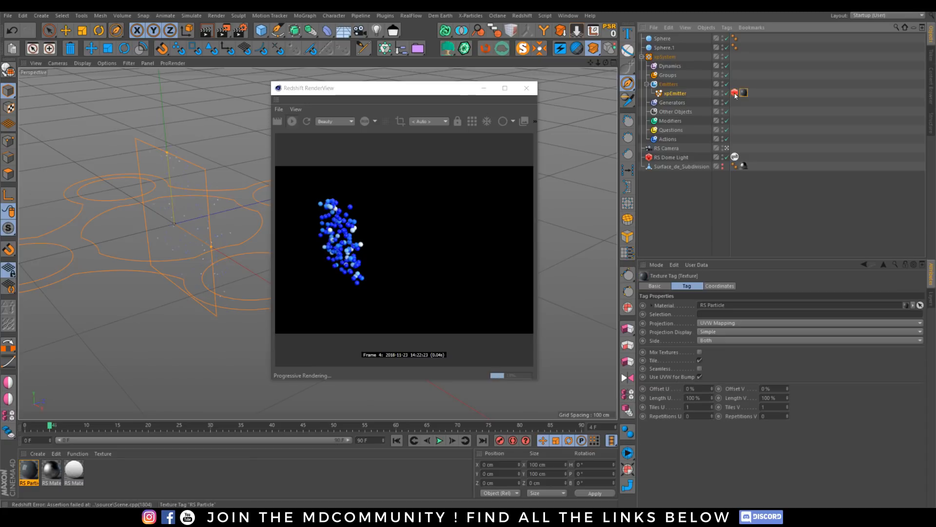
click(734, 93)
click(685, 94)
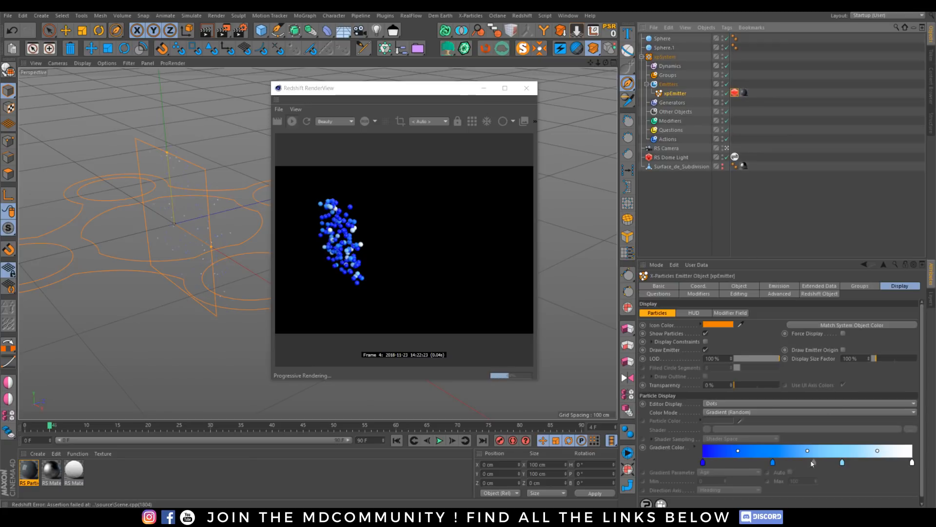
click(730, 411)
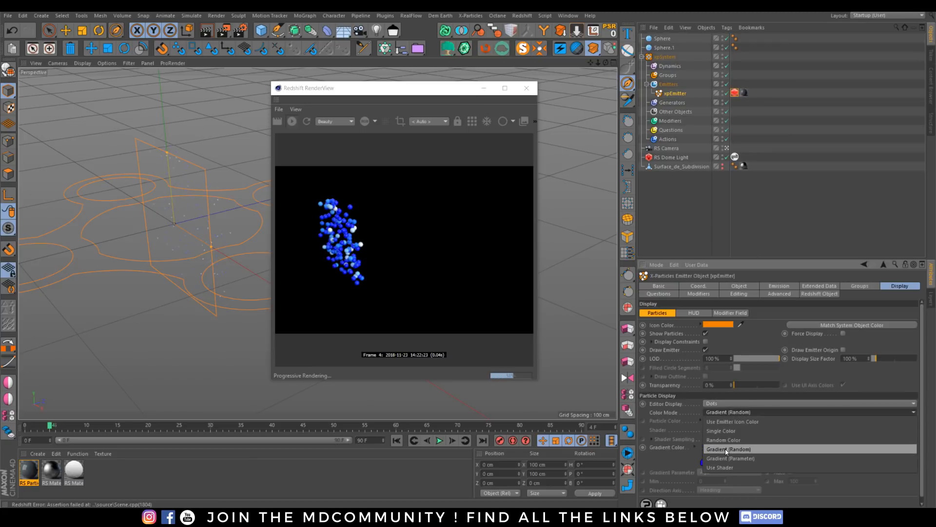
click(726, 449)
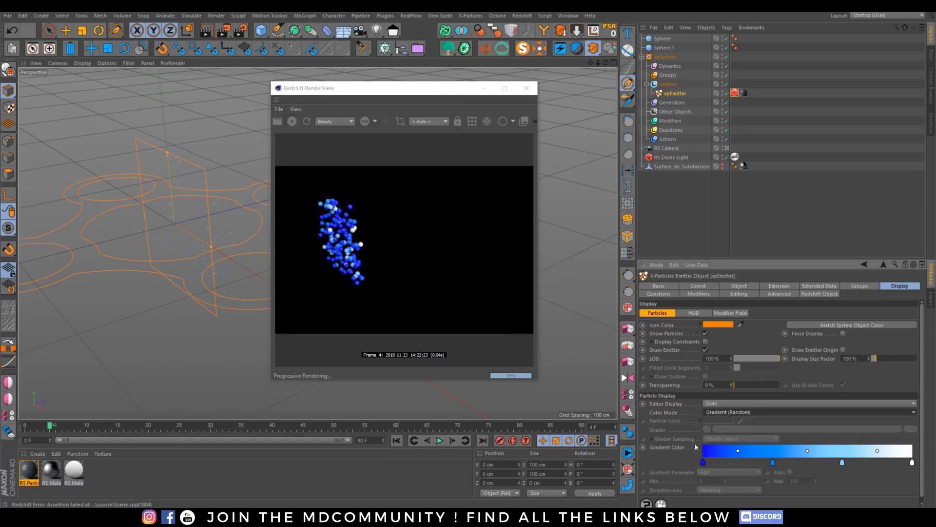
click(695, 447)
scroll(722, 478, down, 3)
click(714, 457)
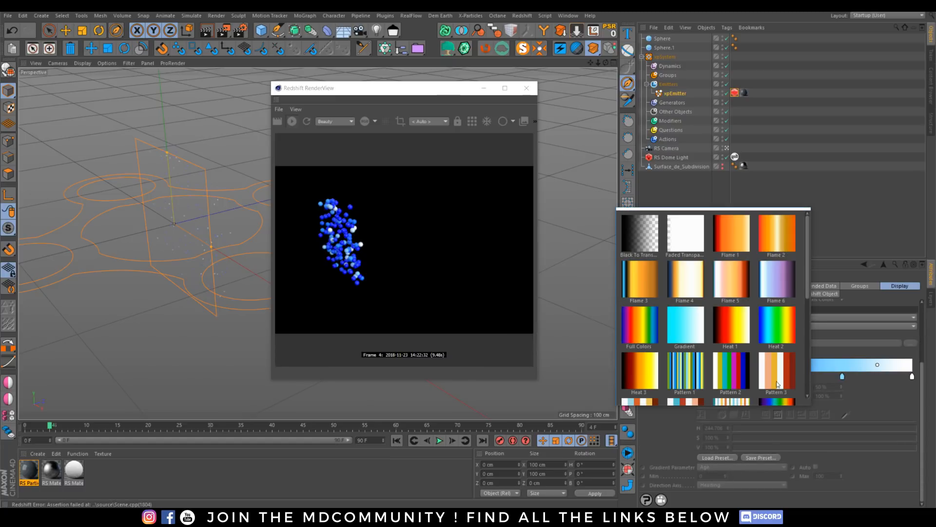
scroll(751, 344, down, 2)
double_click(693, 268)
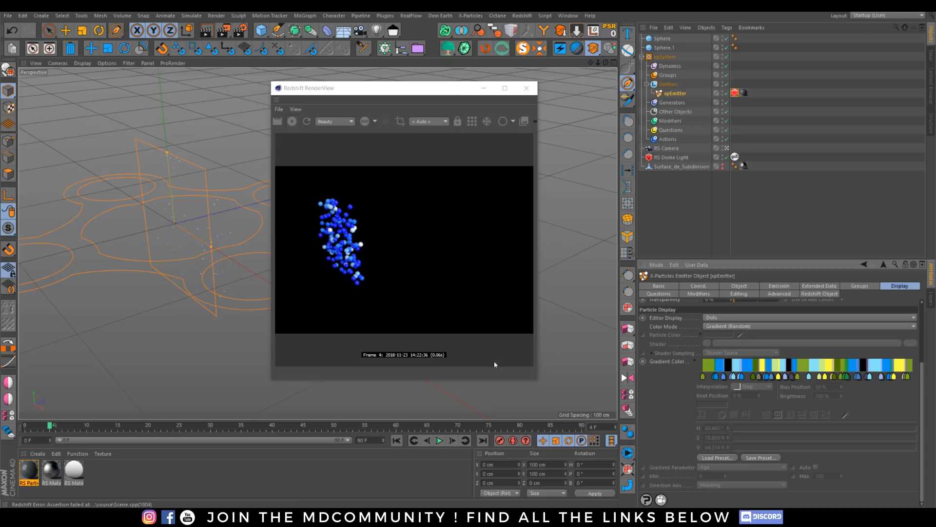
Step: Replay the simulation from the first frame up to frame 9 and stop the live Redshift render
click(398, 440)
click(438, 441)
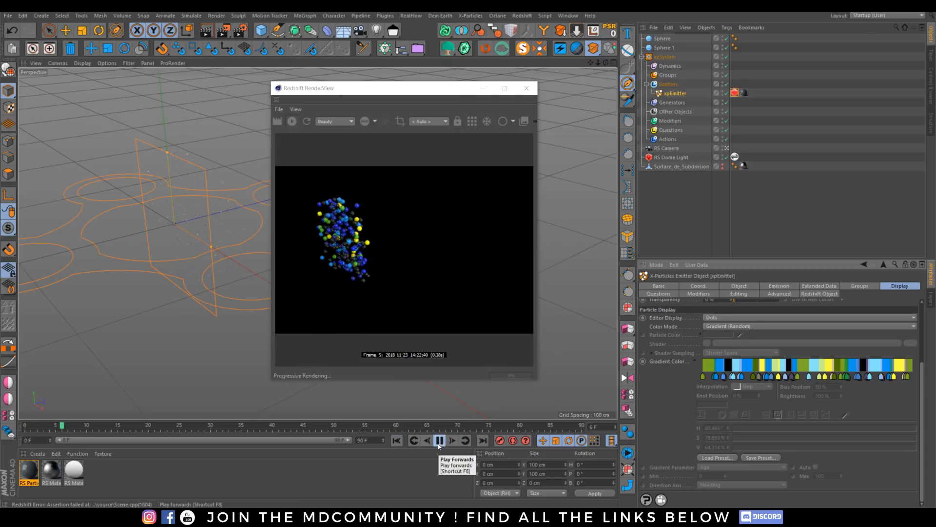
key(F8)
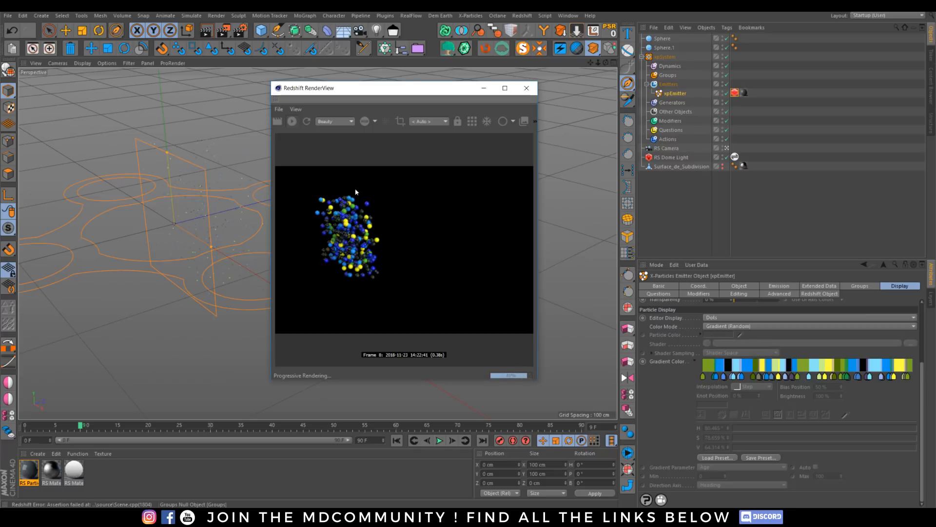
click(292, 122)
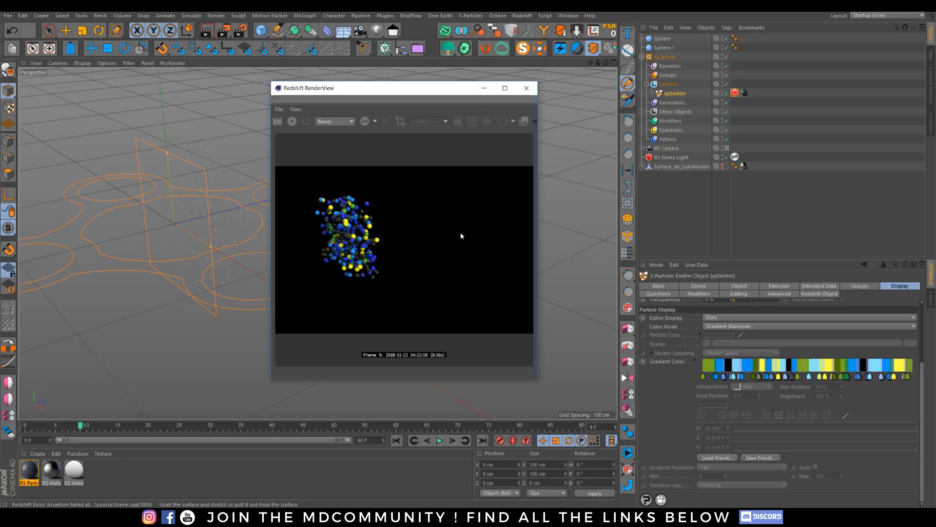
drag(425, 82, 449, 117)
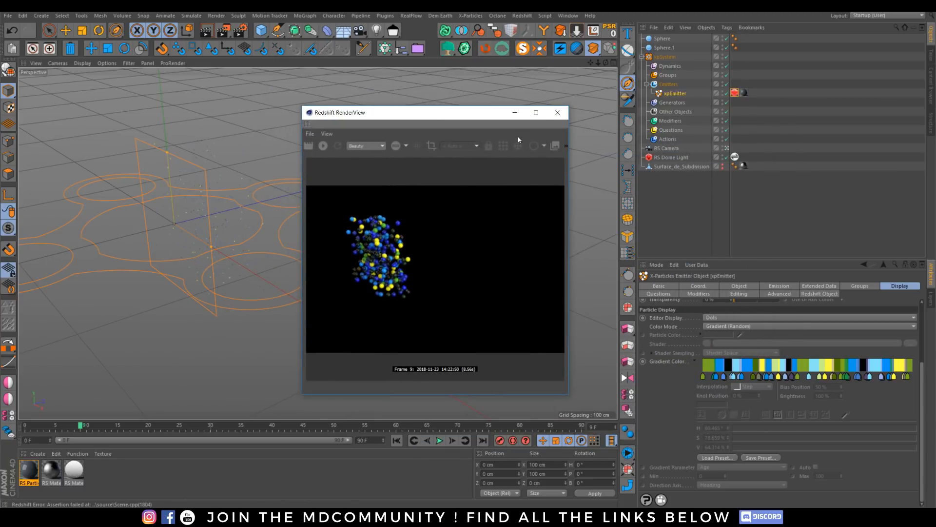
Step: Delete both spheres, Sphere.1 and Sphere, from the scene
click(668, 47)
key(Delete)
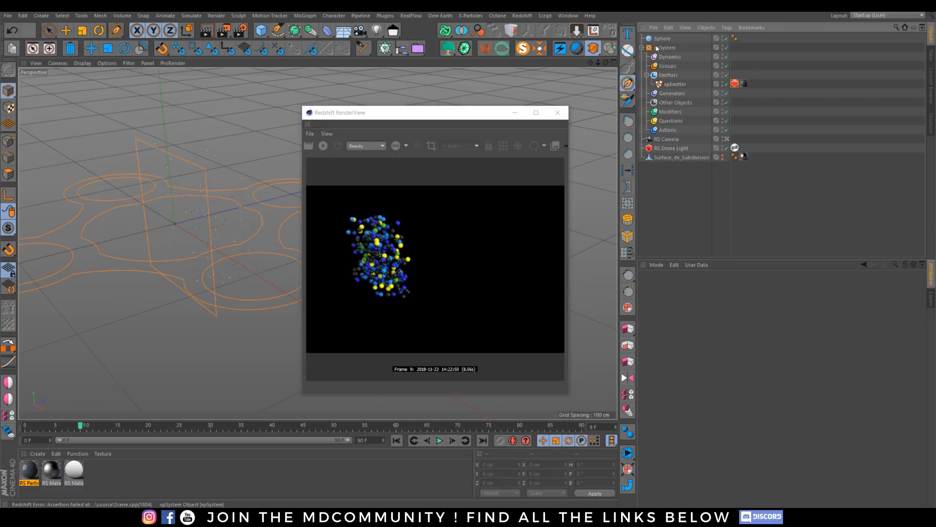
click(660, 39)
key(Delete)
Step: Select the RS Particle texture tag on the xpEmitter
click(742, 75)
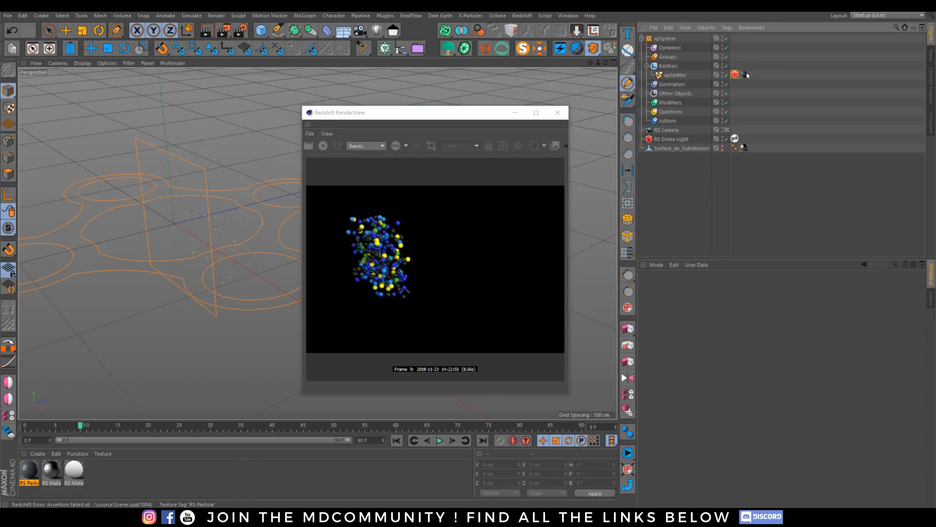
Step: Remove the RS Particle material tag from the xpEmitter and move the render view window aside
key(Delete)
click(449, 115)
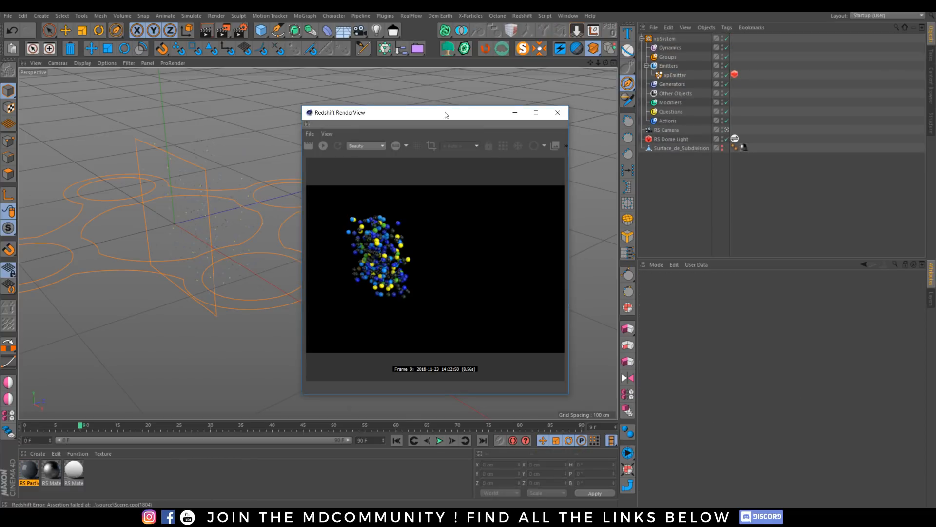
drag(445, 115, 705, 147)
click(584, 182)
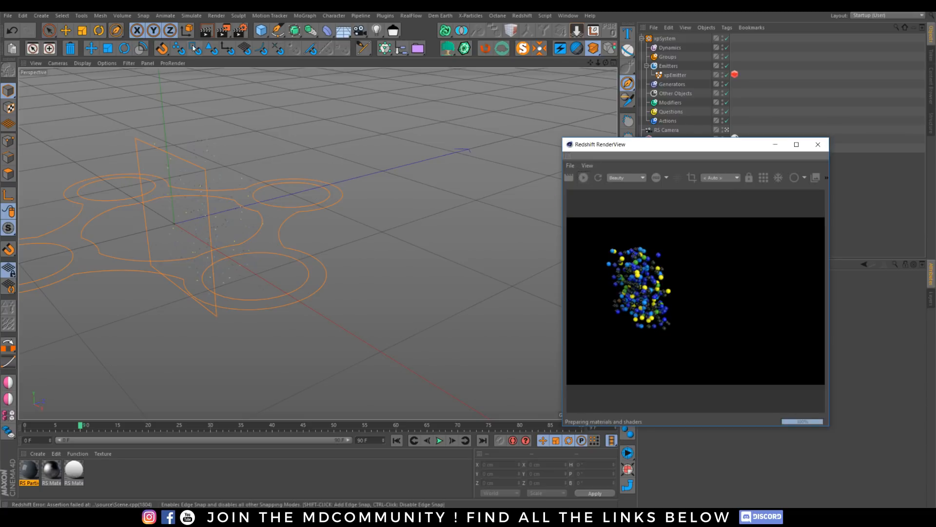
Step: Add a plane to the scene and set its width and height to 4000 cm
click(260, 30)
click(347, 60)
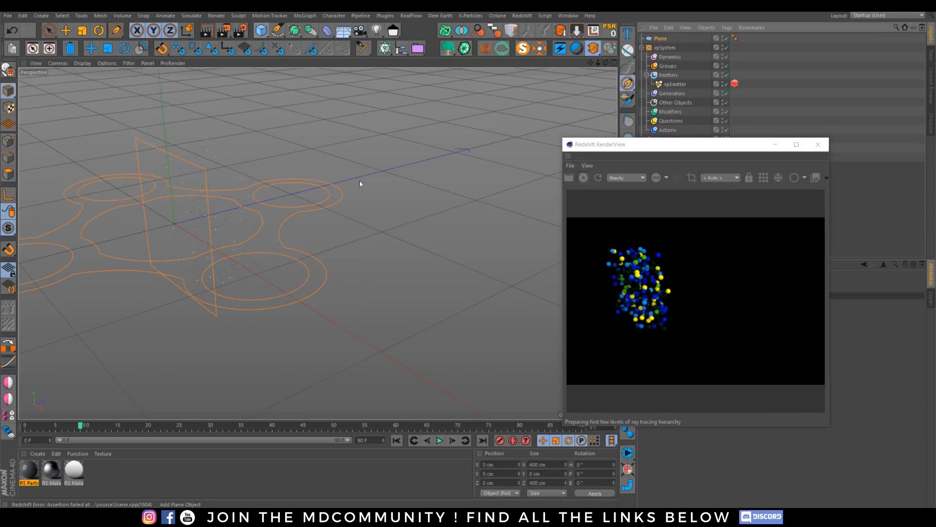
scroll(287, 234, down, 3)
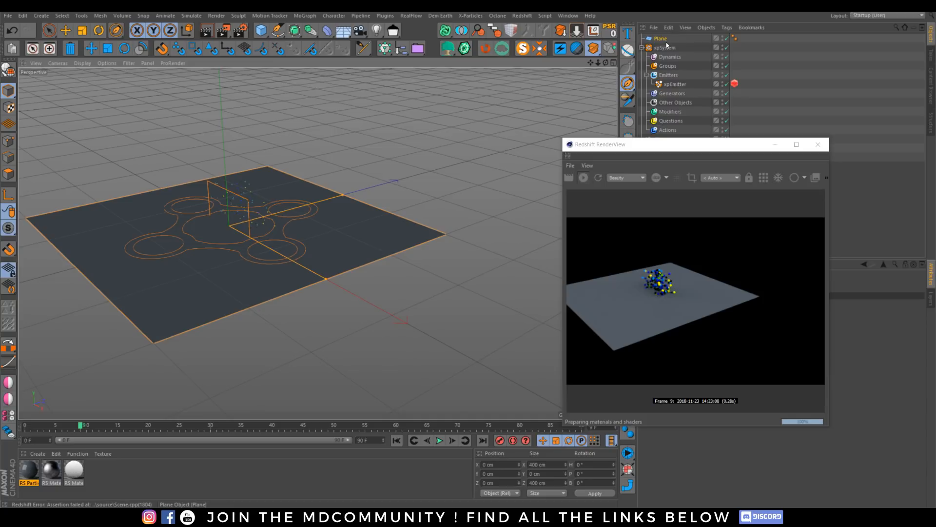
drag(668, 139, 390, 123)
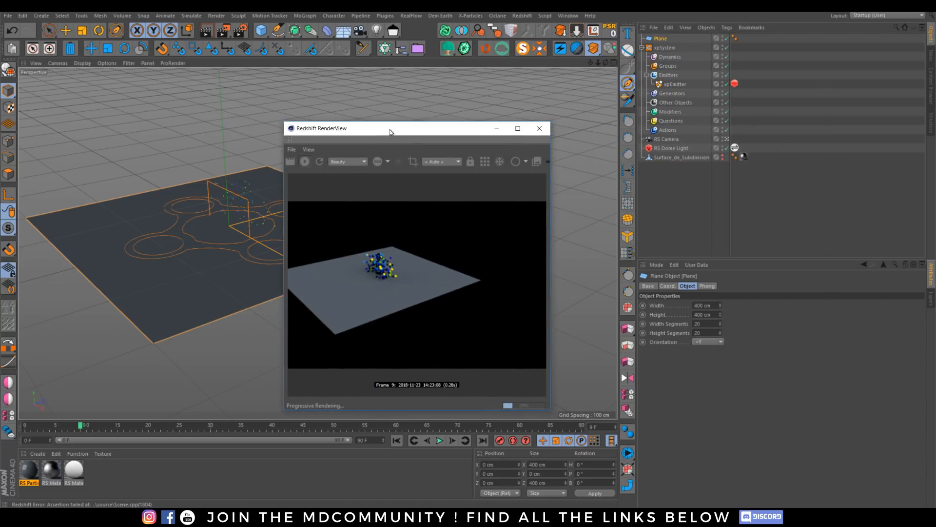
click(700, 306)
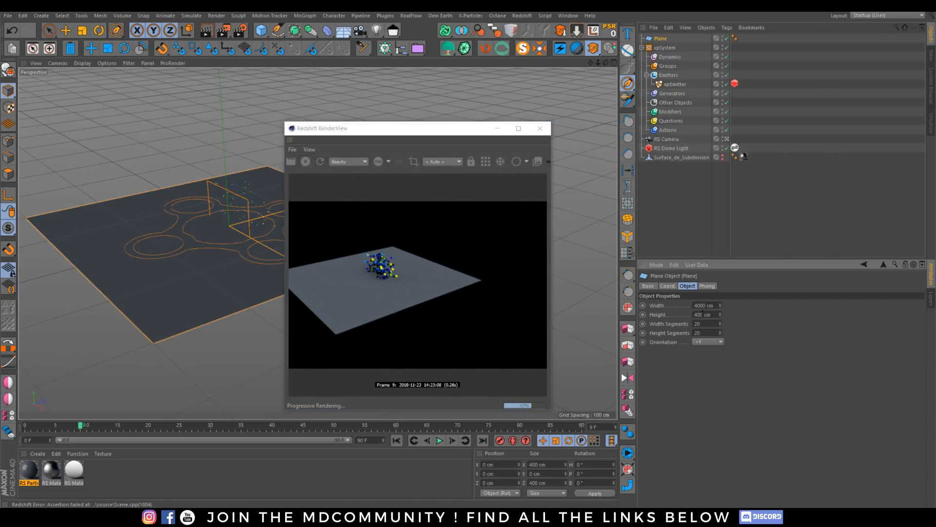
click(702, 315)
text(0)
click(721, 425)
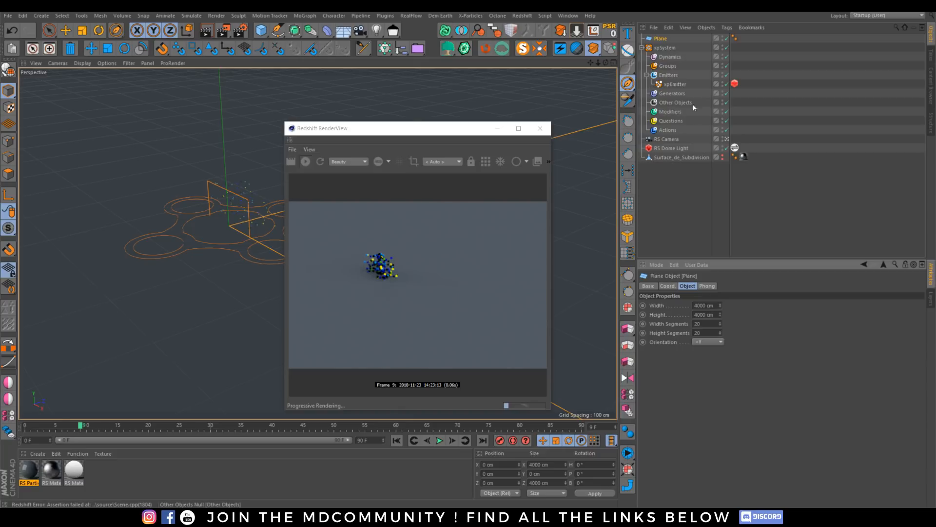
Step: Delete the RS Particle material and remove the Redshift Object tag from the xpEmitter
click(687, 85)
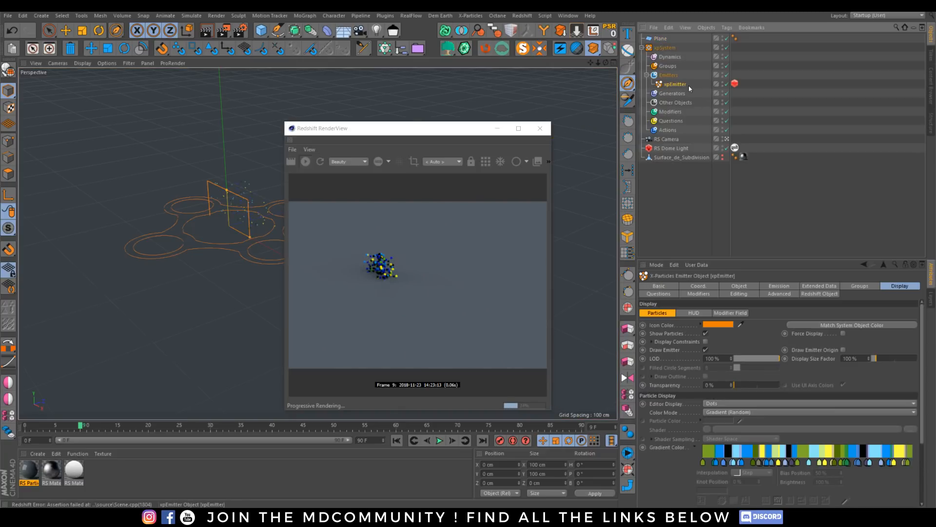
click(697, 287)
click(726, 286)
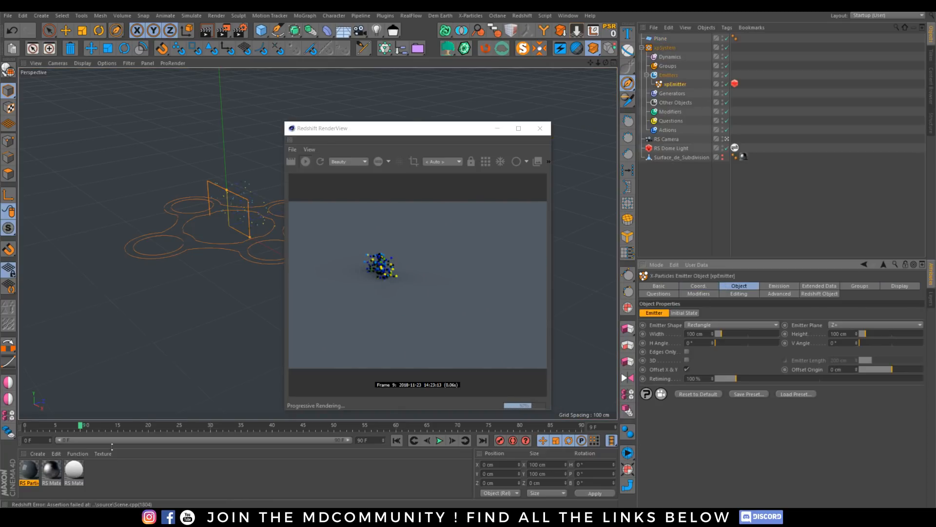
click(669, 76)
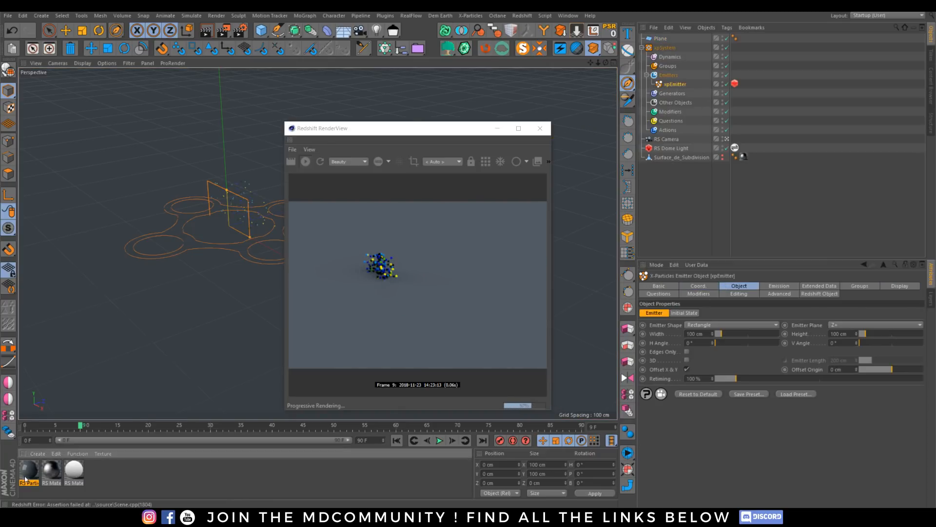
click(676, 84)
click(736, 84)
key(Delete)
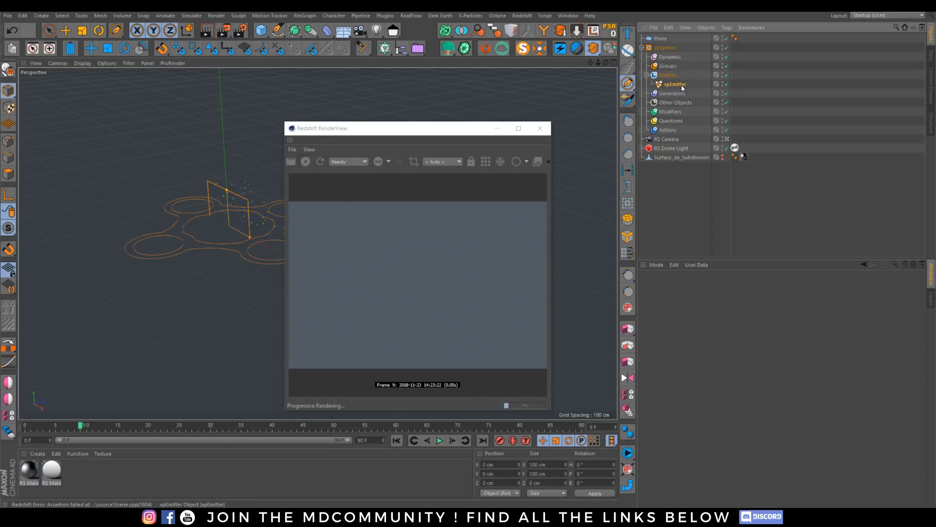
Step: Set the xpEmitter's shape to Object, assign the Plane as its source, and emit from Polygon Area
click(682, 87)
click(690, 324)
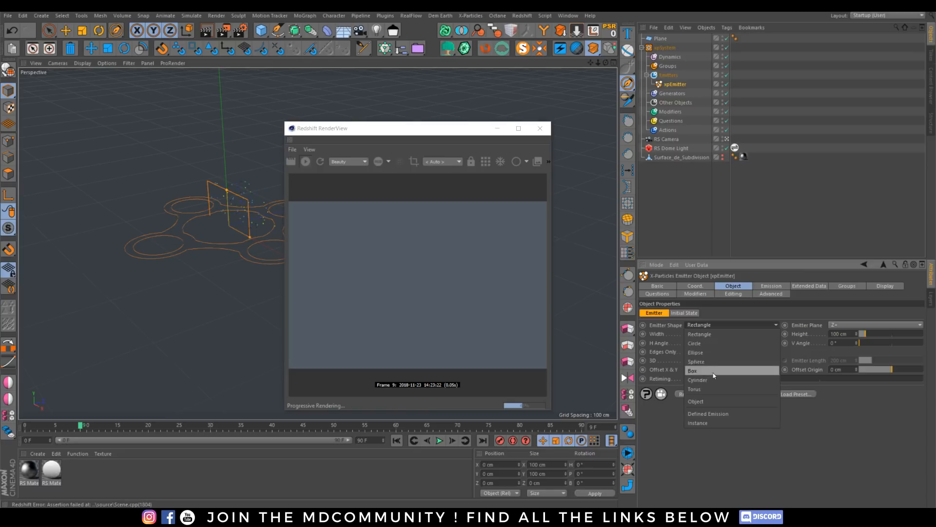
click(703, 400)
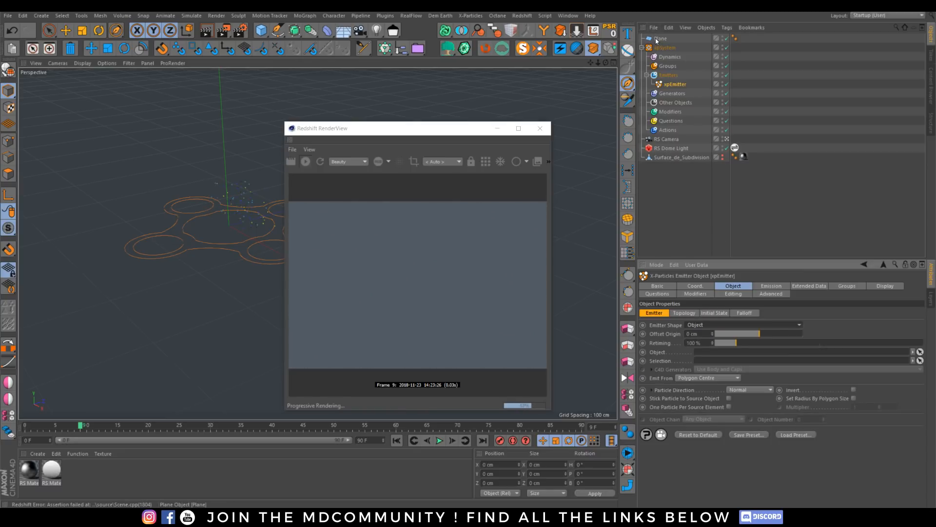
drag(660, 38, 703, 356)
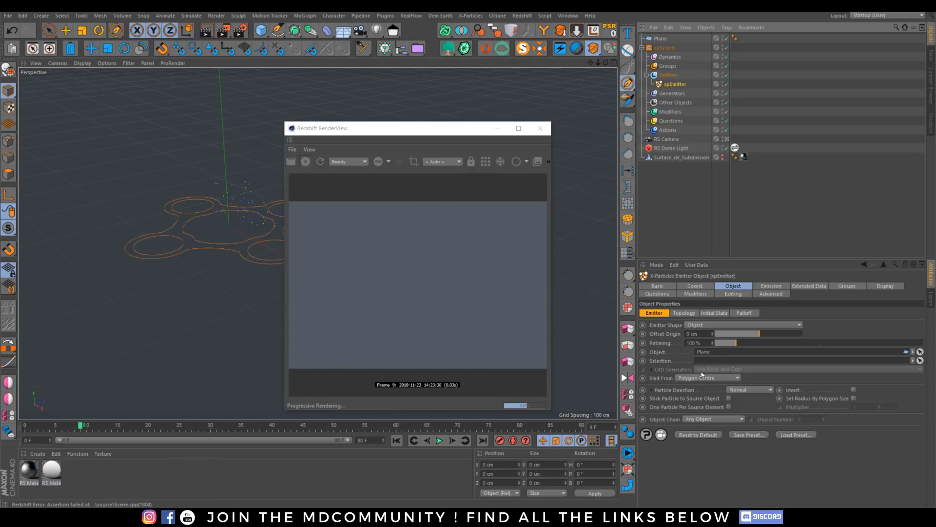
click(703, 375)
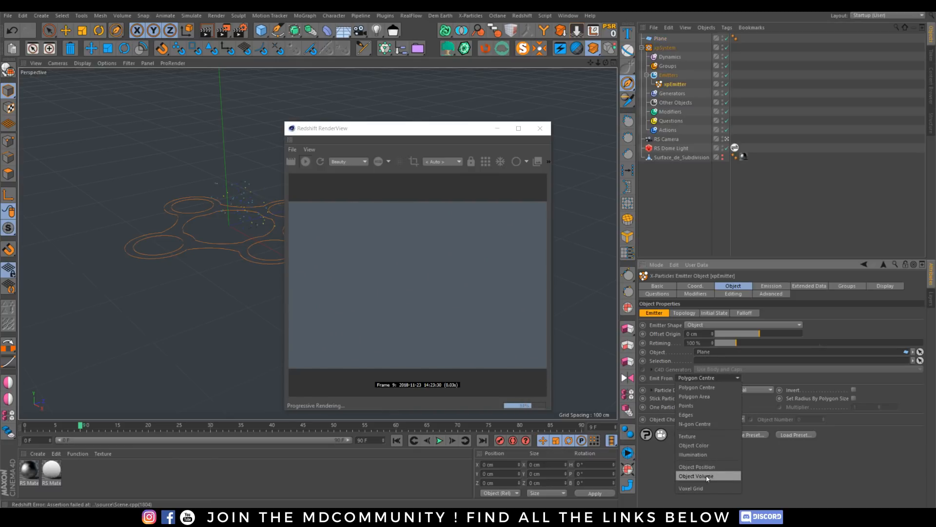
click(703, 399)
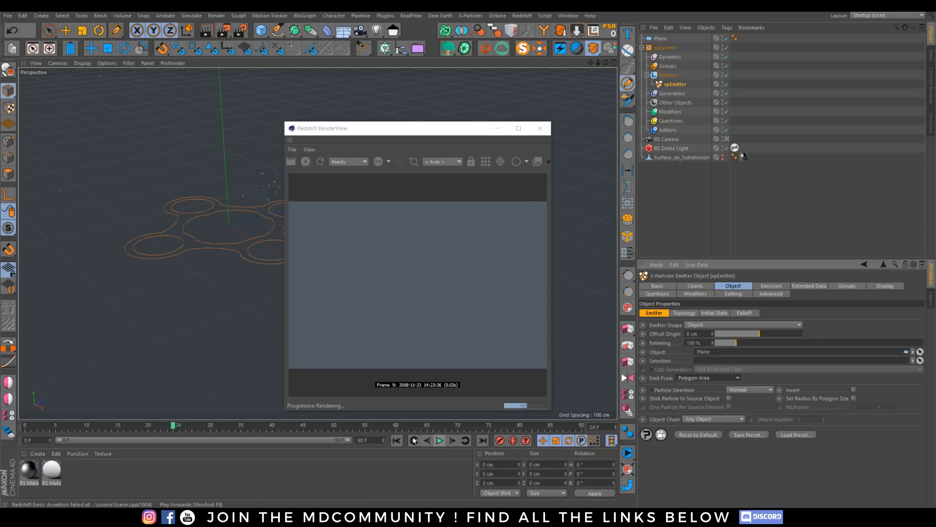
Step: Rewind the animation and set the xpEmitter to Shot emission with a shot count of 10000 and particle speed of 0 cm
click(397, 441)
click(771, 286)
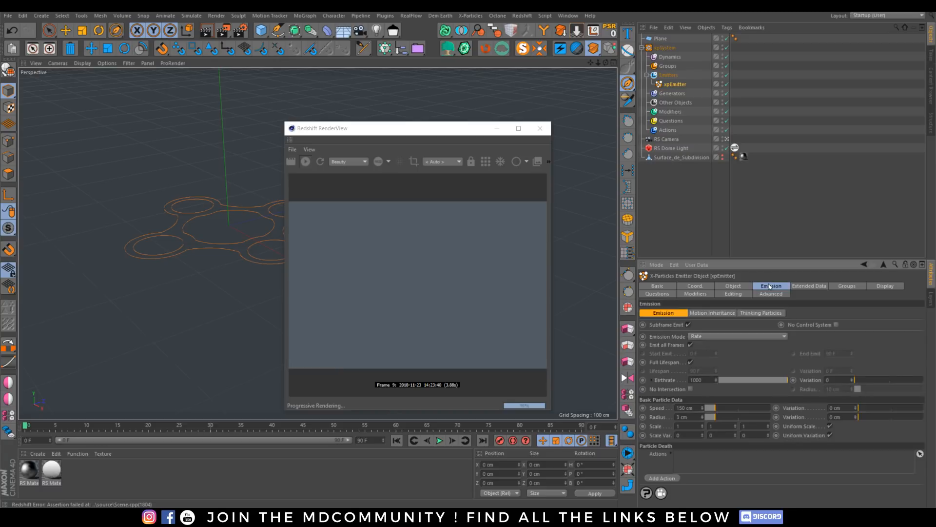
click(705, 336)
click(703, 365)
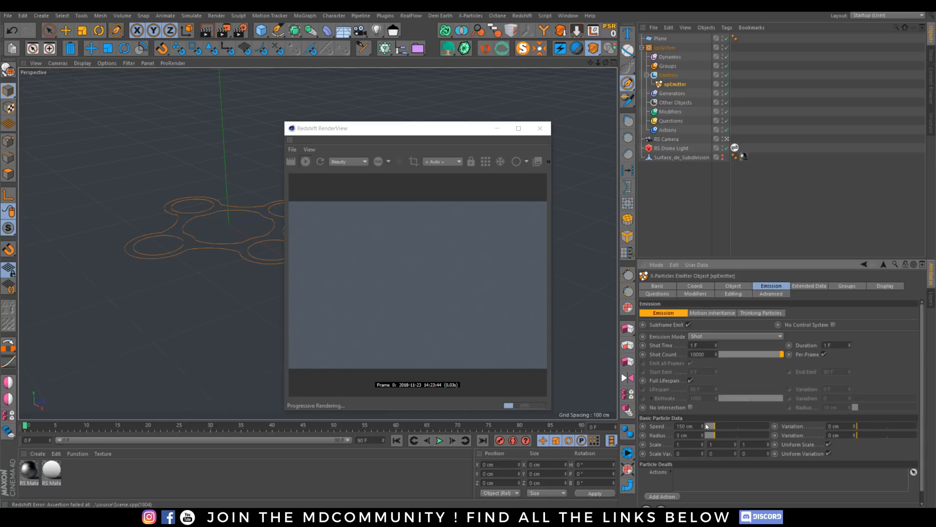
Step: Run the simulation to about frame 13 and examine how the particles are distributed over the plane
click(439, 441)
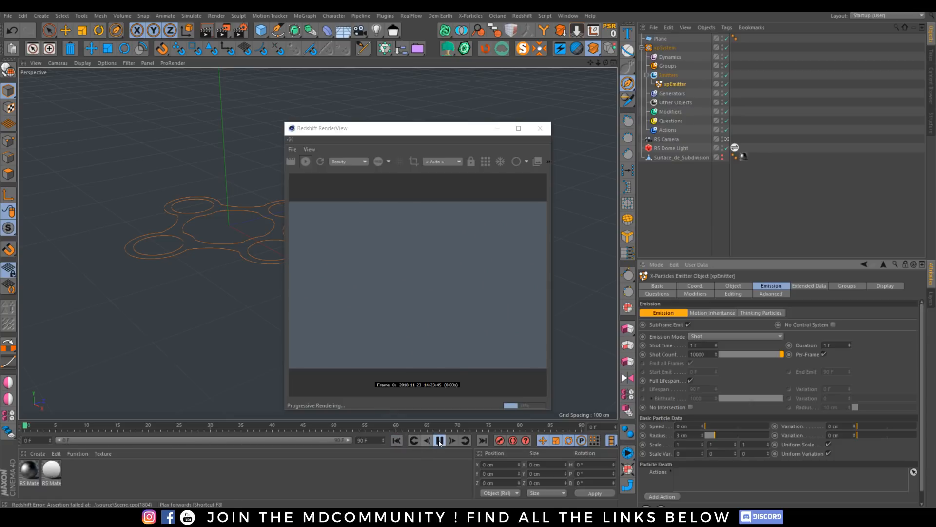
click(440, 441)
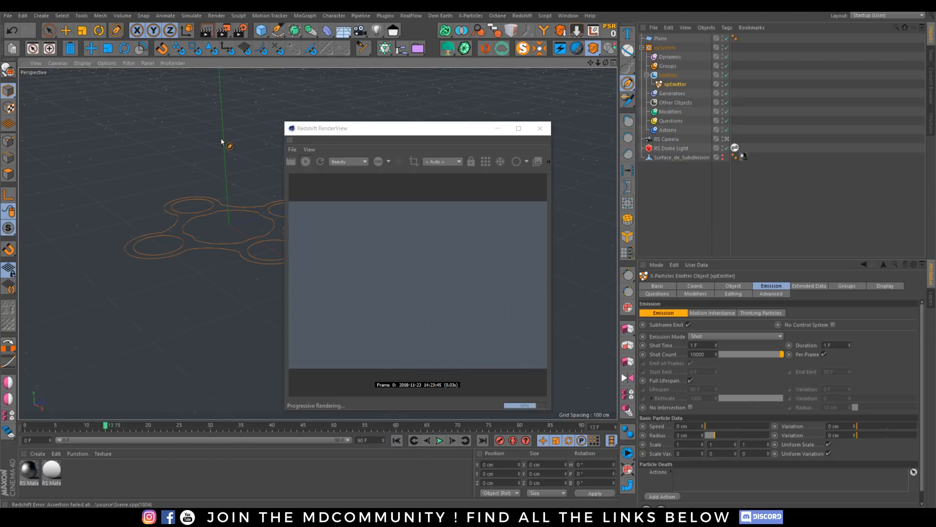
alt+right_drag(221, 141, 192, 222)
alt+drag(189, 230, 211, 227)
alt+drag(209, 216, 263, 236)
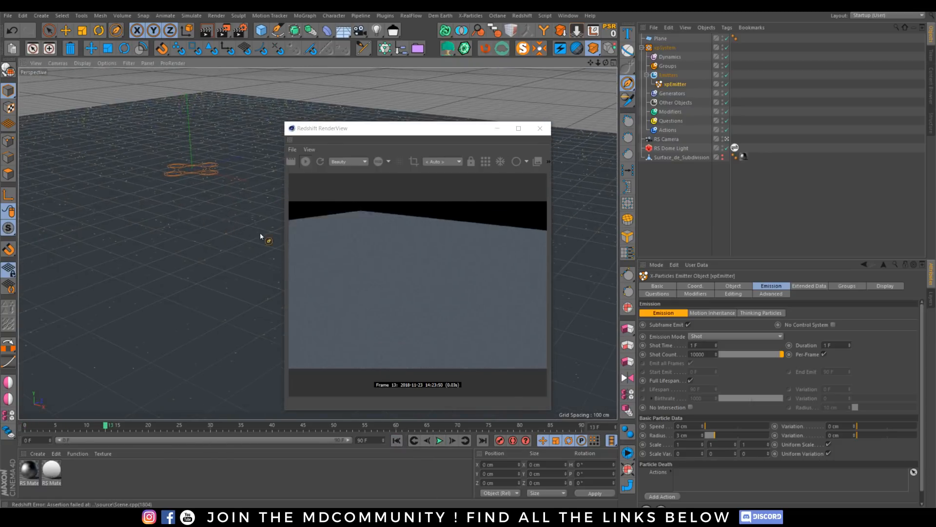
Step: Add a Forester Tree to the scene and set its tree size to 0.25
click(451, 50)
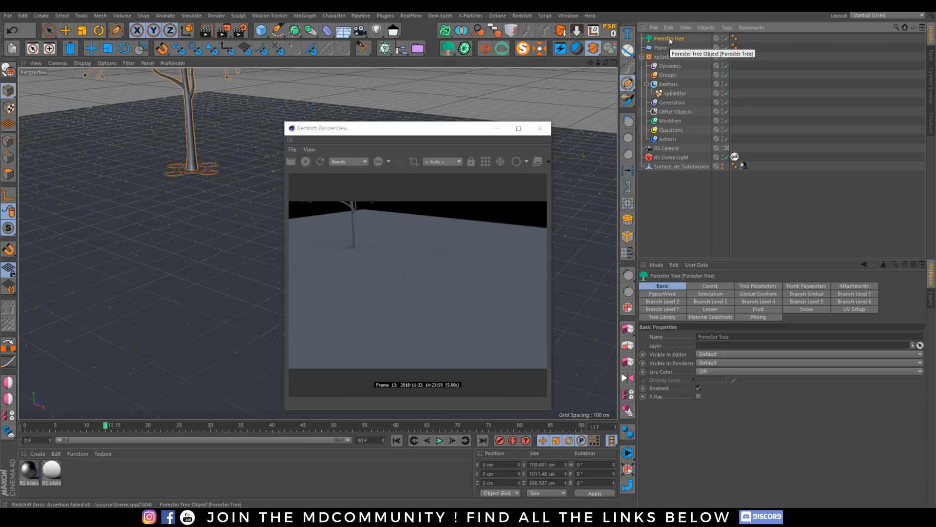
click(758, 286)
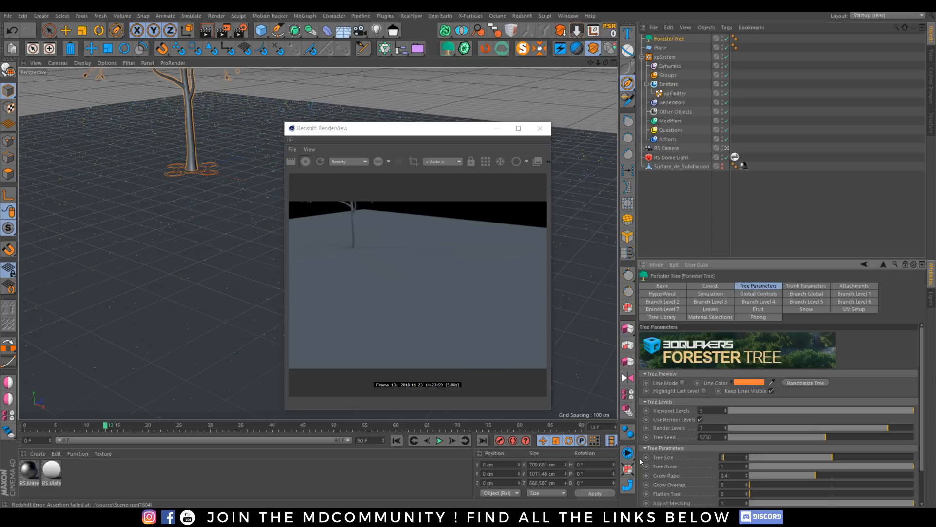
key(Return)
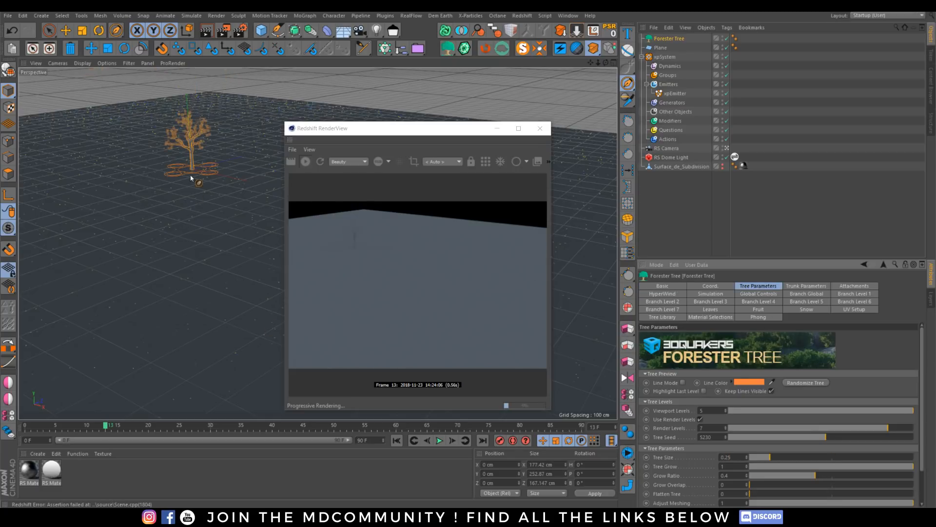
Step: Add a Redshift Object tag to the xpEmitter
click(677, 92)
right_click(680, 95)
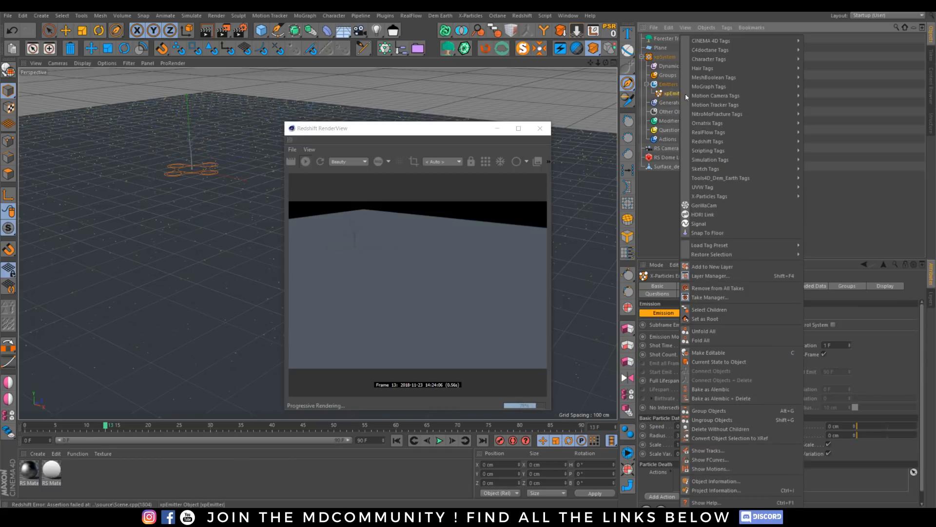
mouse_move(790, 141)
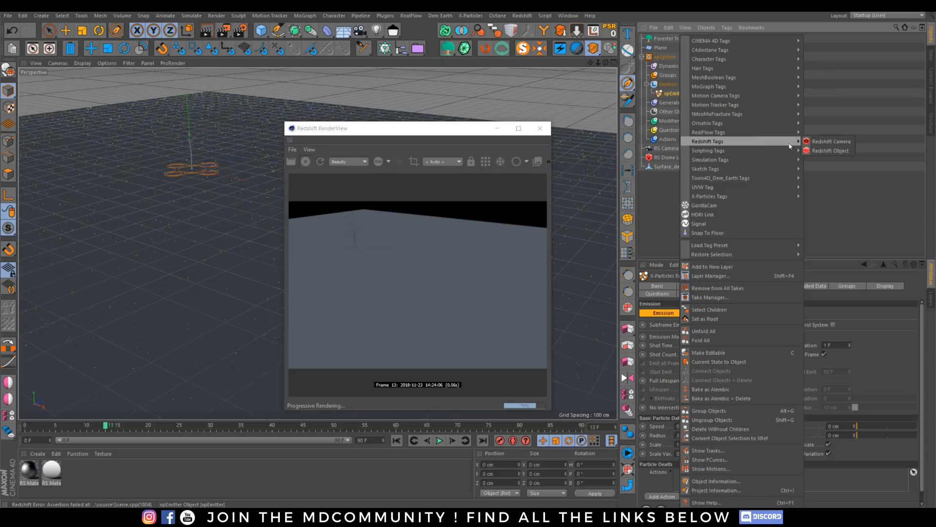
click(825, 151)
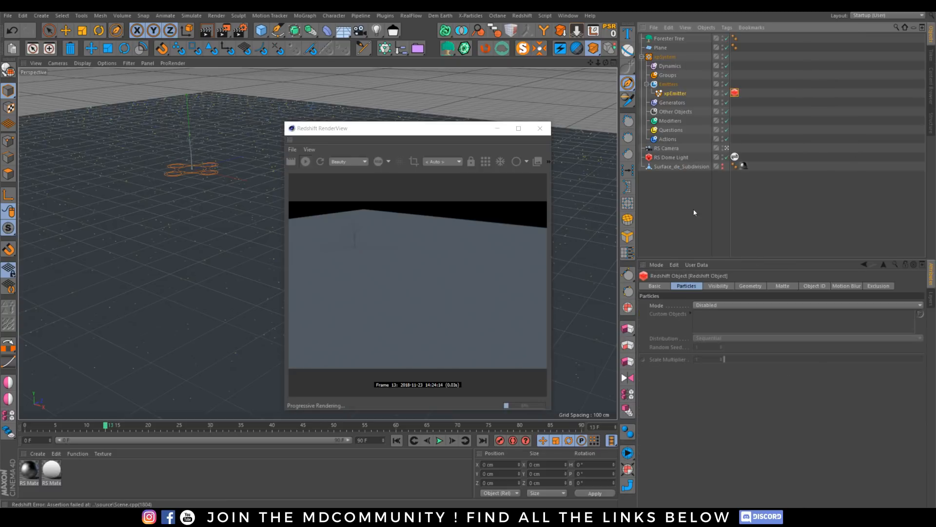
Step: Set the Redshift Object tag's particle mode to Custom Objects and assign the Forester Tree as the custom object
click(713, 306)
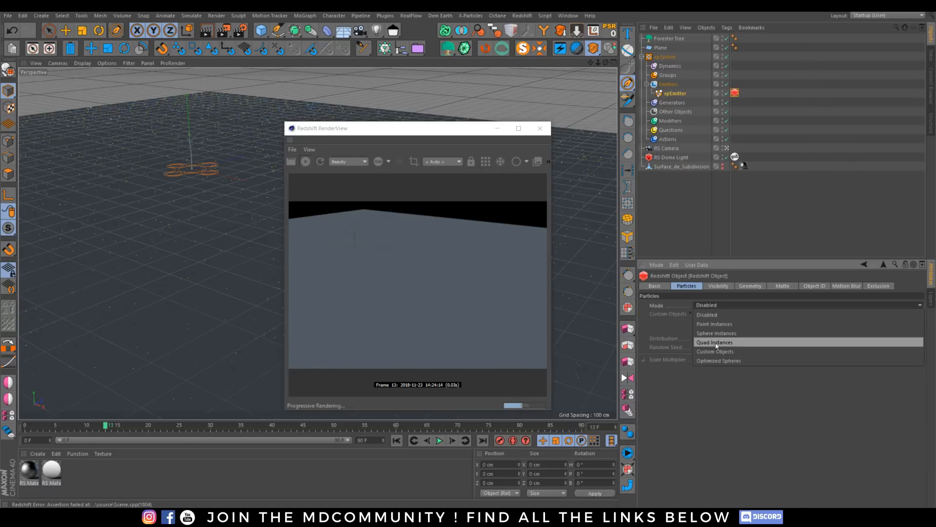
click(719, 352)
drag(669, 38, 751, 257)
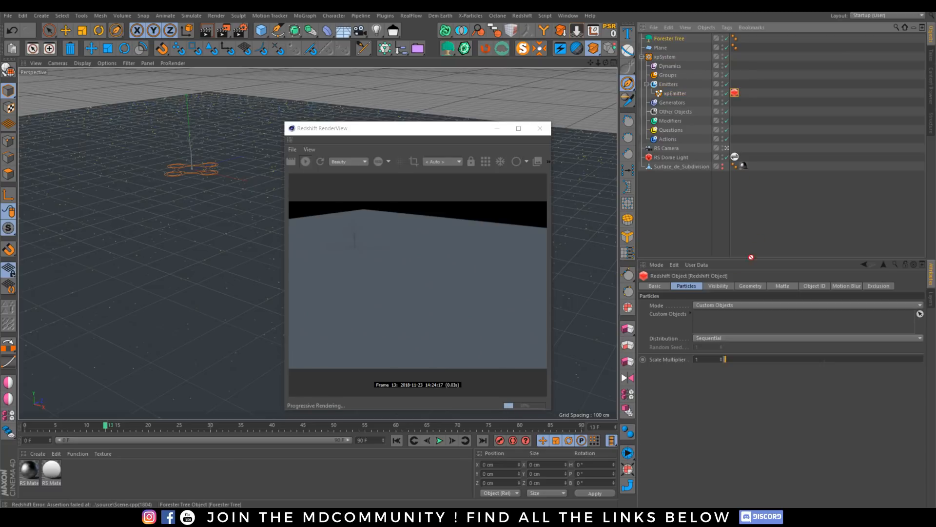
drag(705, 320, 705, 320)
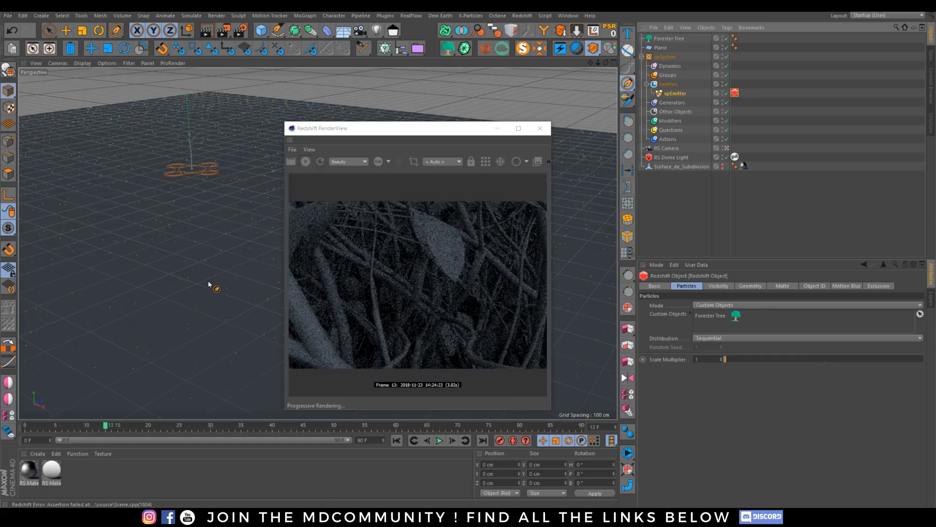
Step: Set the xpEmitter's shot count to 1000 and replay the simulation from frame 0
scroll(206, 292, down, 5)
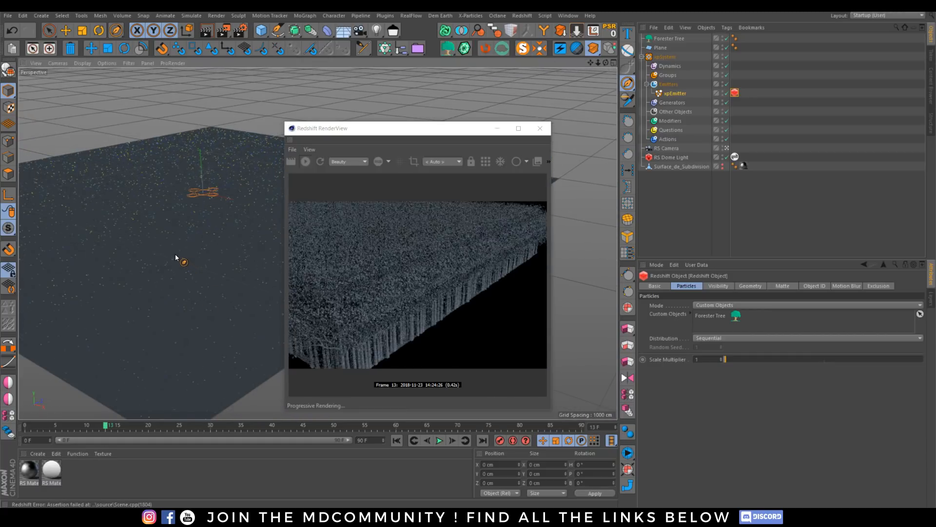
middle_drag(178, 259, 255, 299)
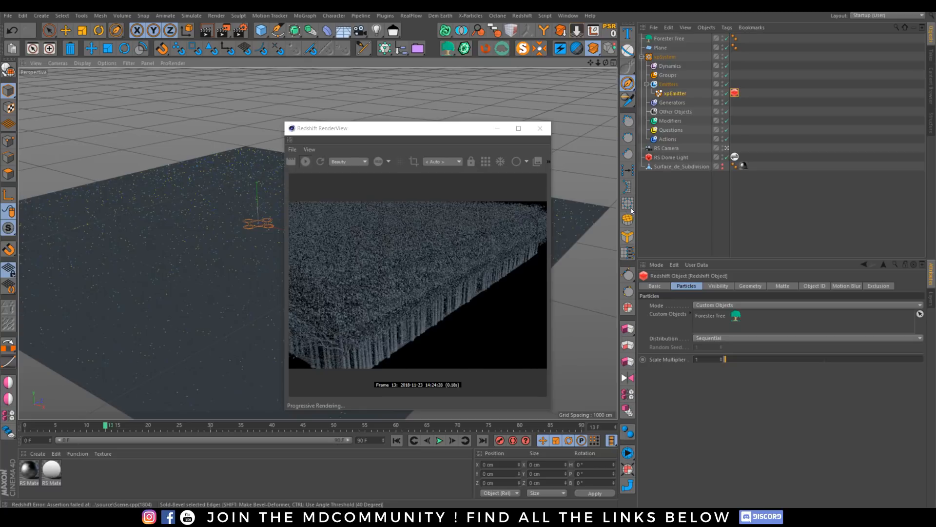
click(677, 93)
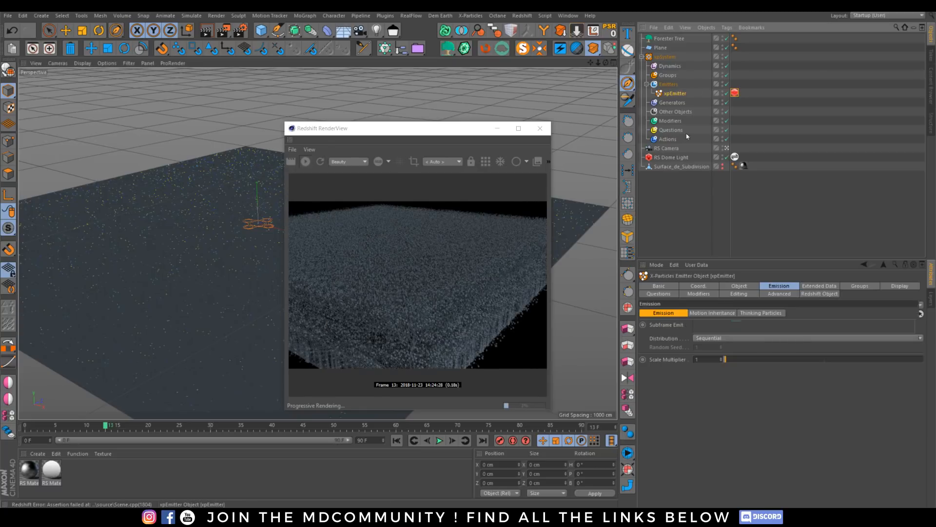
click(710, 356)
key(BackSpace)
key(Return)
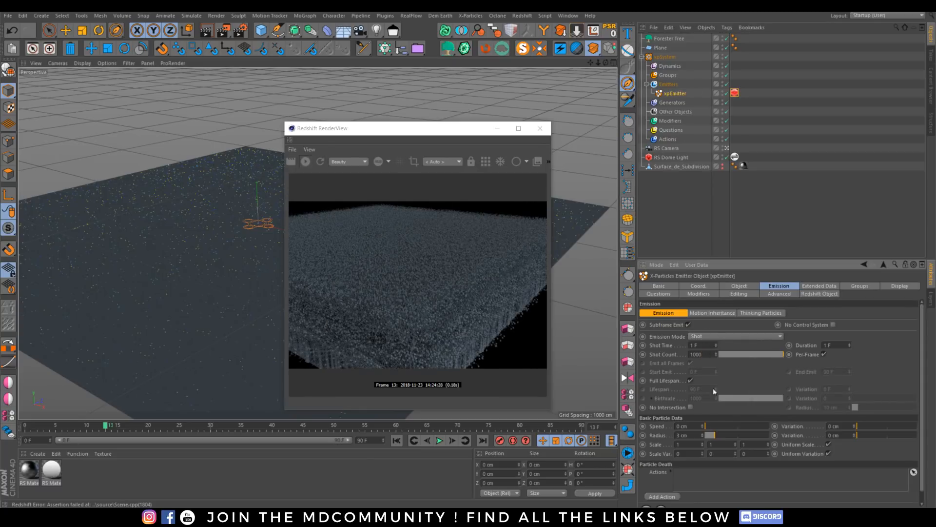
click(396, 441)
click(439, 440)
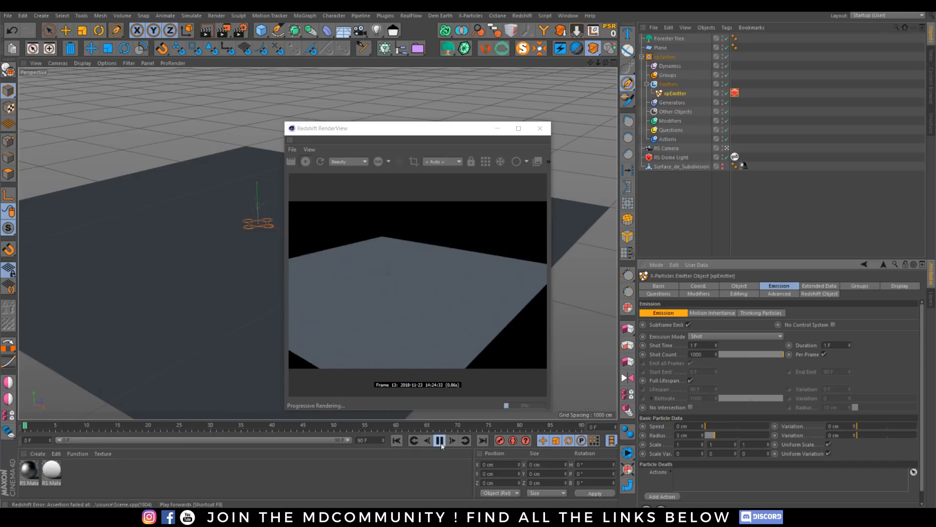
Step: Stop the playback, set the xpEmitter's shot count to 100 and rewind the simulation to frame 0
click(440, 444)
click(702, 355)
key(BackSpace)
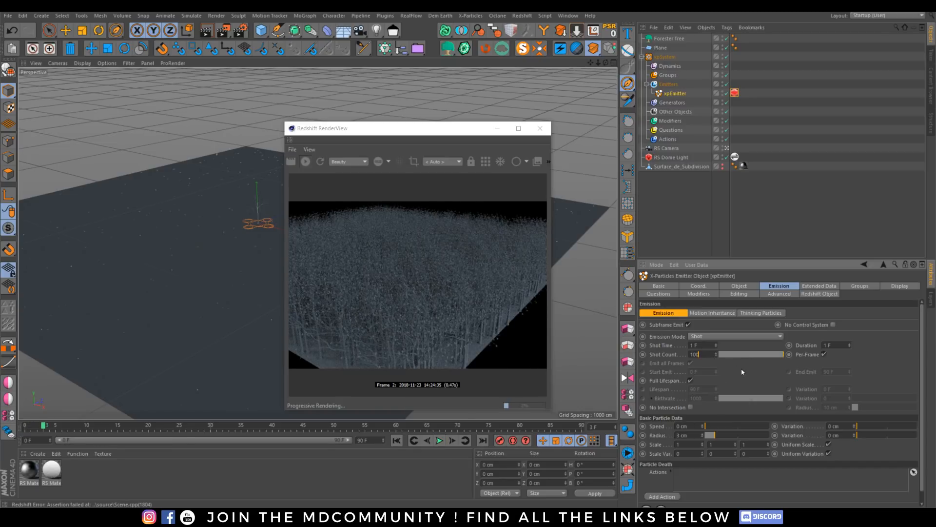
key(Return)
click(397, 441)
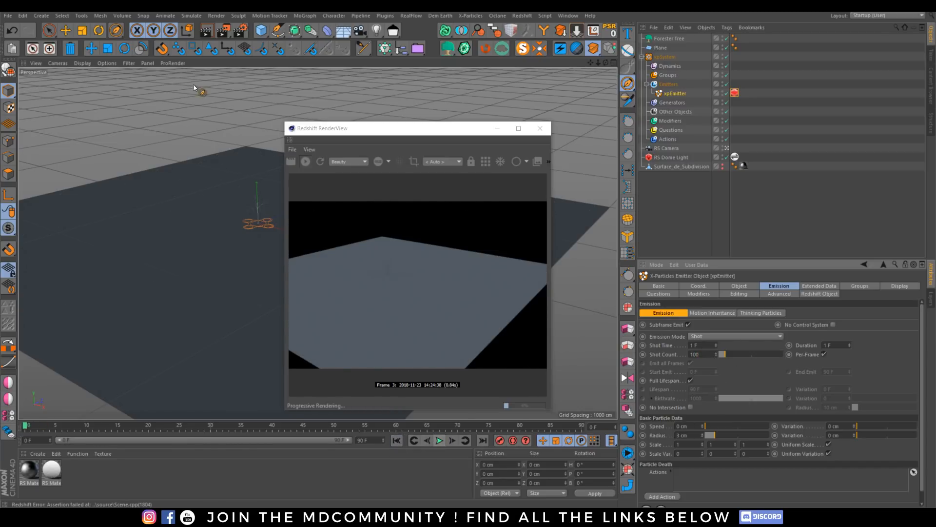
Step: Set the render output's frame range to Manual, starting at frame 1
click(245, 33)
click(268, 59)
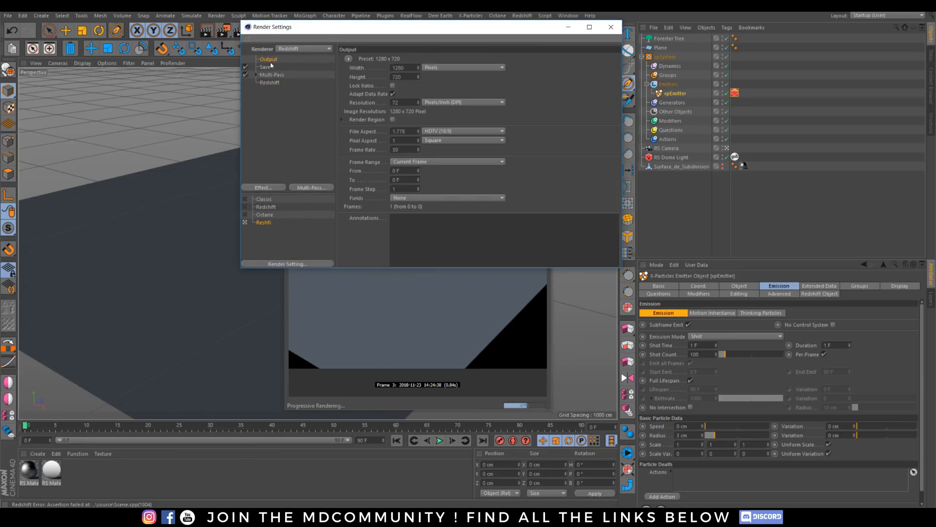
text(1)
key(Return)
drag(411, 182, 320, 188)
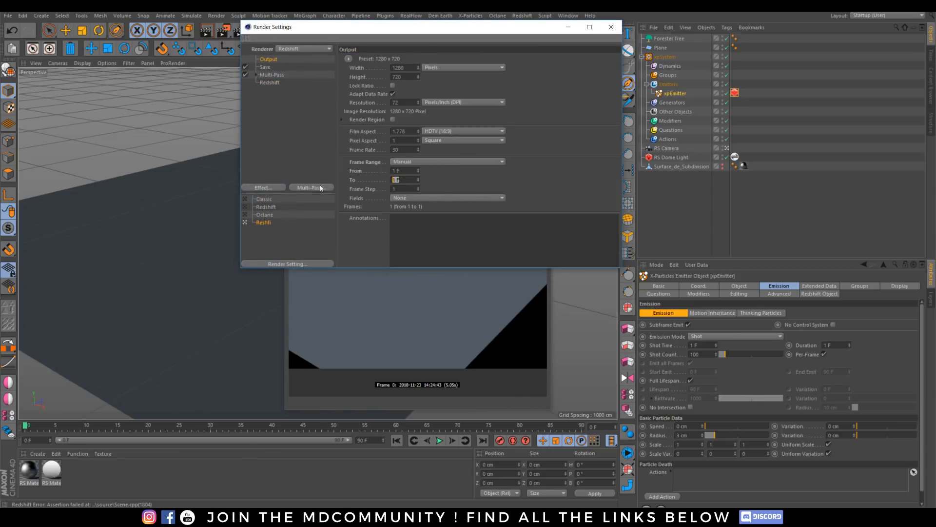
click(402, 170)
click(611, 26)
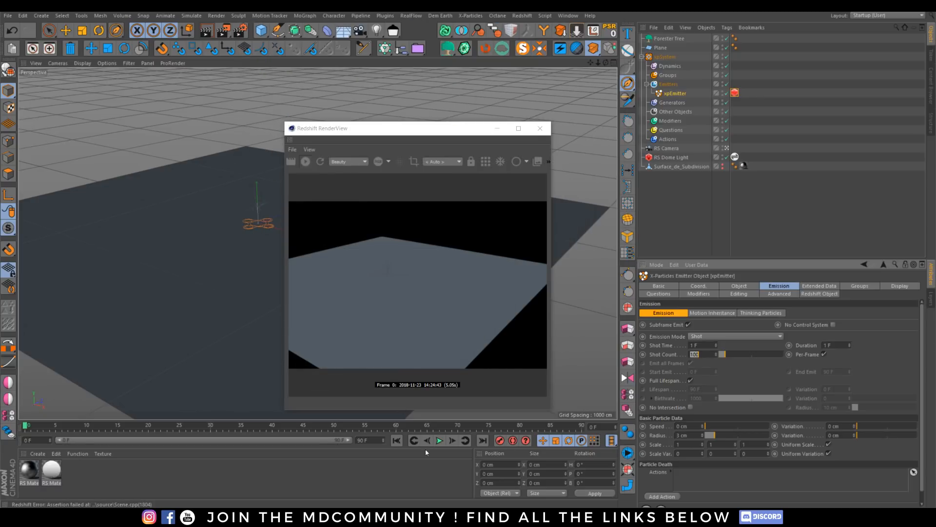
Step: Set the xpEmitter's shot count to 500 and replay the first frames of the simulation from frame 0
click(439, 441)
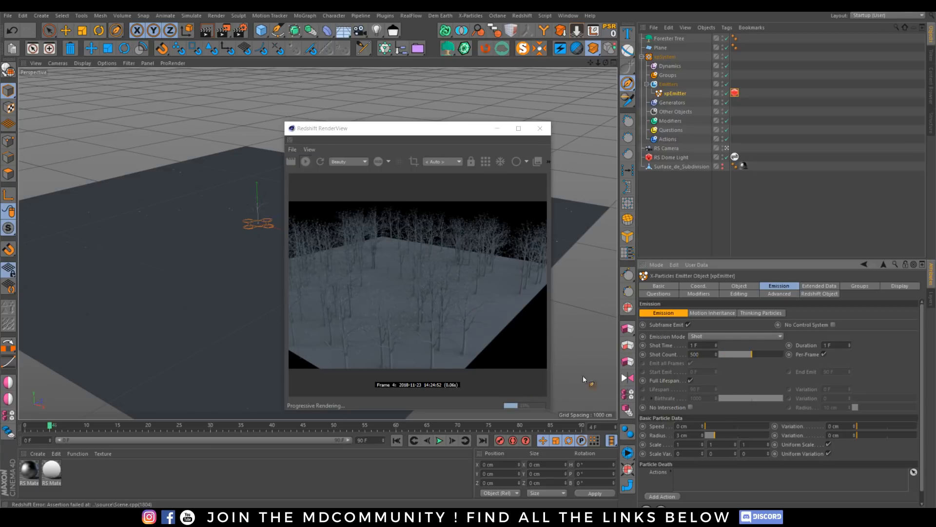
click(397, 441)
click(440, 442)
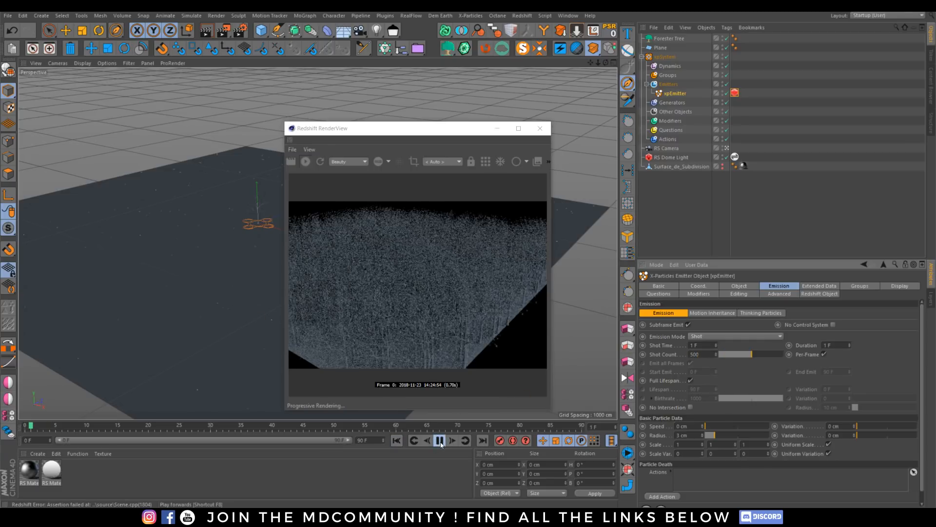
click(440, 442)
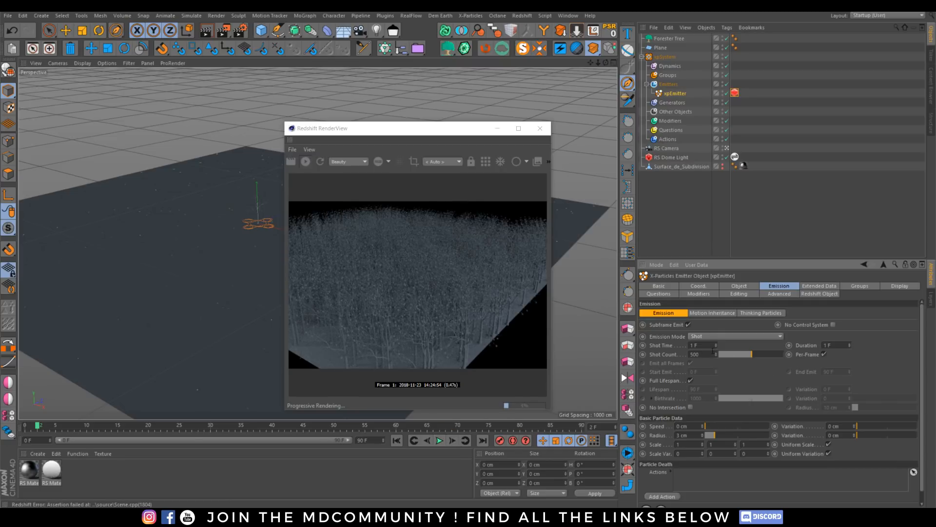
Step: Create two extra trees by duplicating the Forester Tree, loading the Abies Fraseri preset for one and the Acer preset for the other
click(673, 39)
ctrl+drag(666, 44, 667, 45)
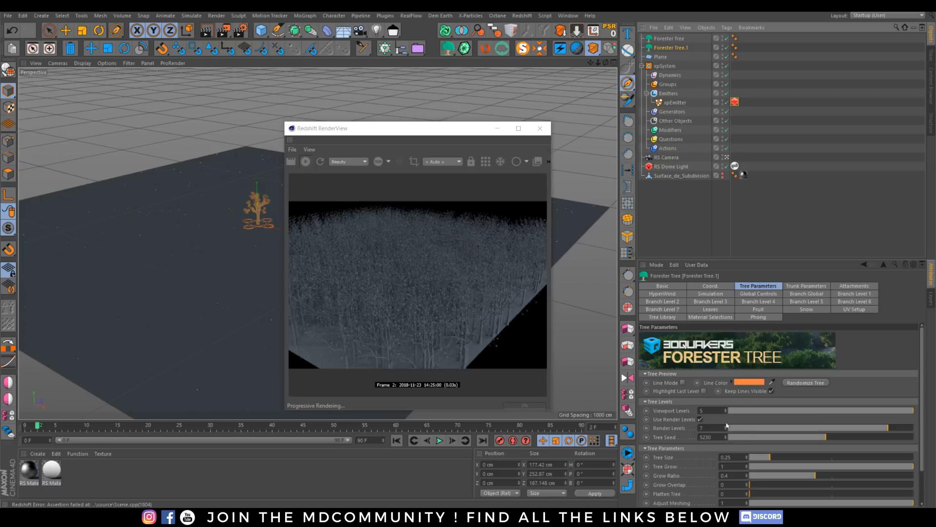
scroll(698, 457, down, 1)
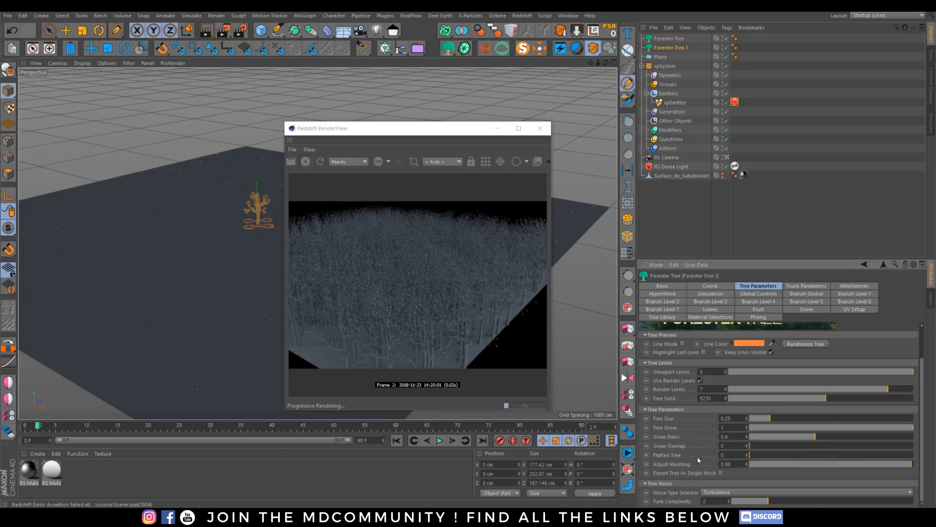
click(710, 309)
click(758, 309)
click(663, 309)
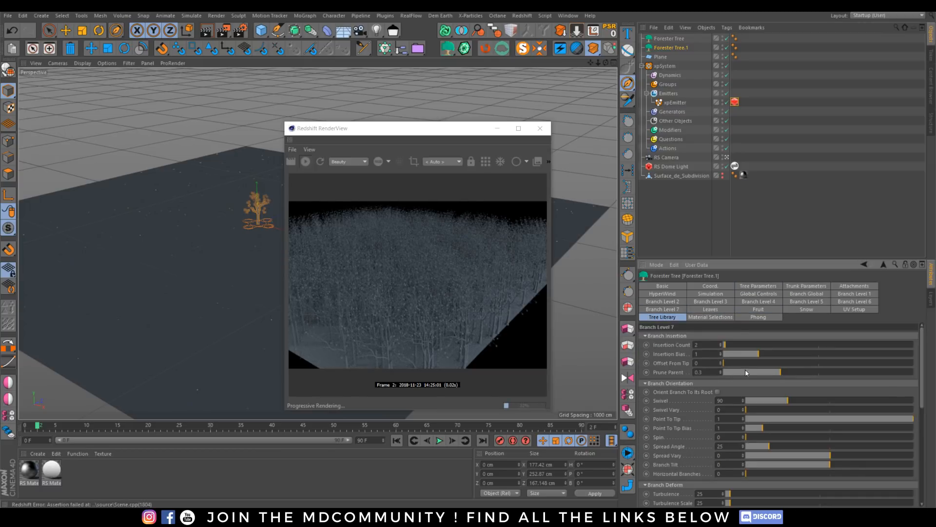
click(716, 376)
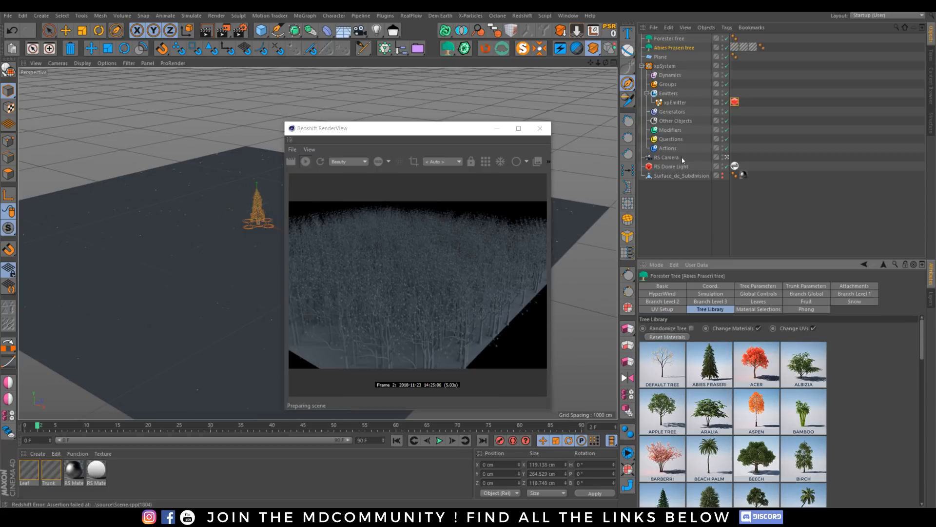
ctrl+drag(670, 49, 662, 60)
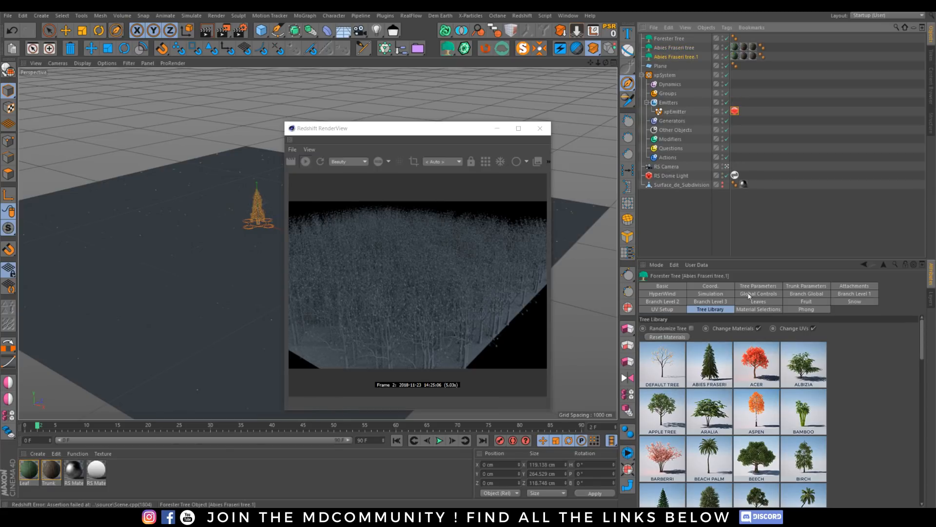
click(754, 362)
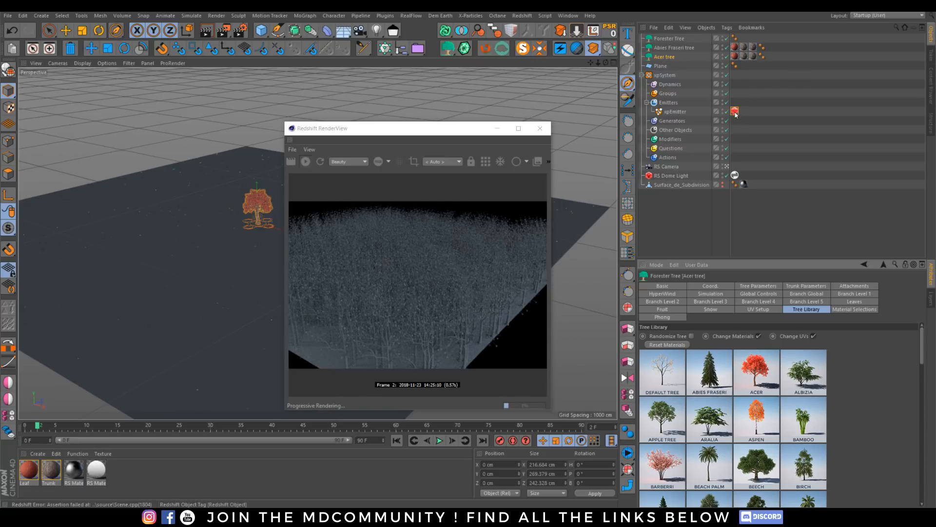
Step: Add the Acer tree and the Abies Fraseri tree to the custom objects of the xpEmitter's Redshift Object tag
click(734, 111)
drag(665, 57, 712, 326)
click(675, 47)
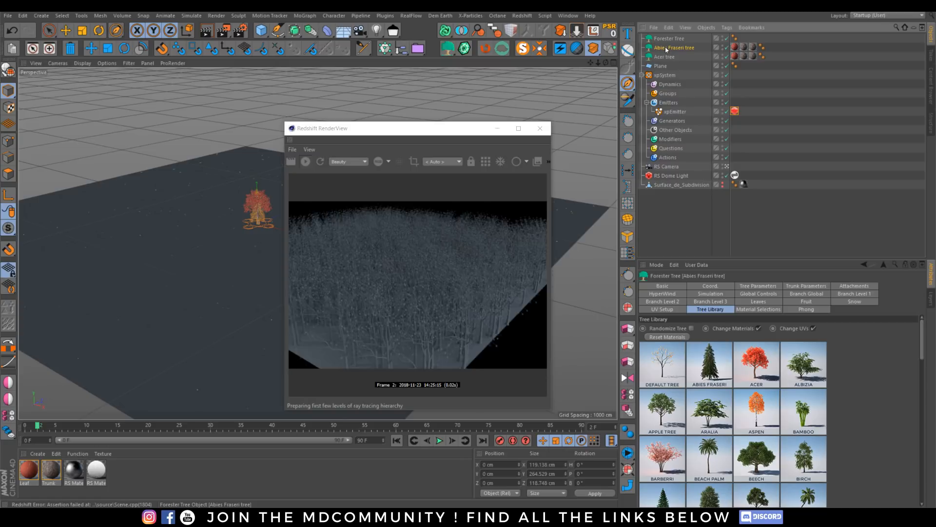
drag(722, 278, 713, 316)
click(735, 111)
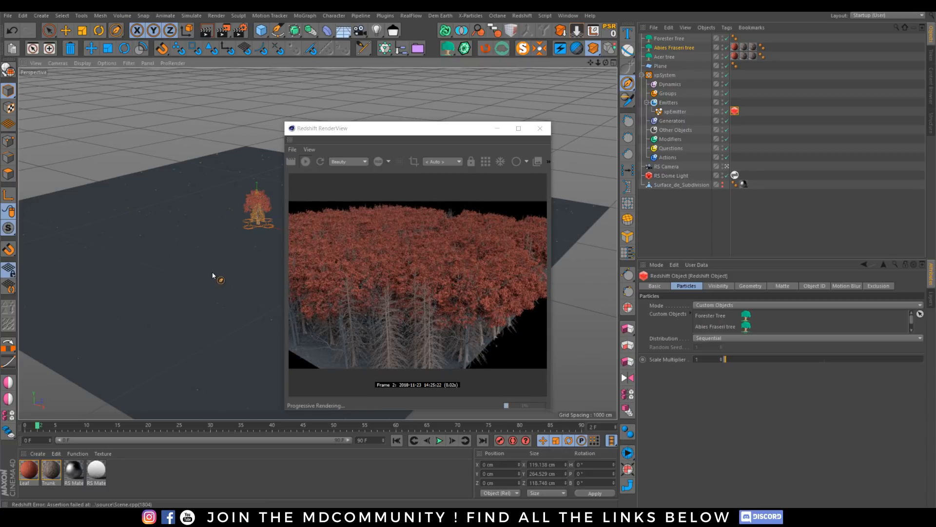
Step: Add a Redshift Environment object to the scene and set its volume scattering attenuation to 0.1
alt+middle_drag(212, 276, 229, 224)
alt+right_drag(263, 216, 275, 184)
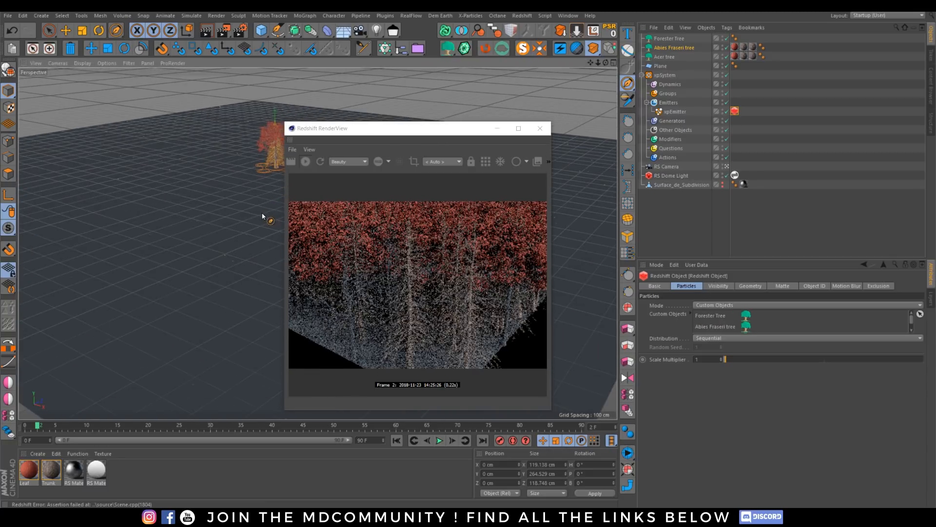
alt+drag(262, 216, 264, 200)
alt+middle_drag(264, 200, 264, 262)
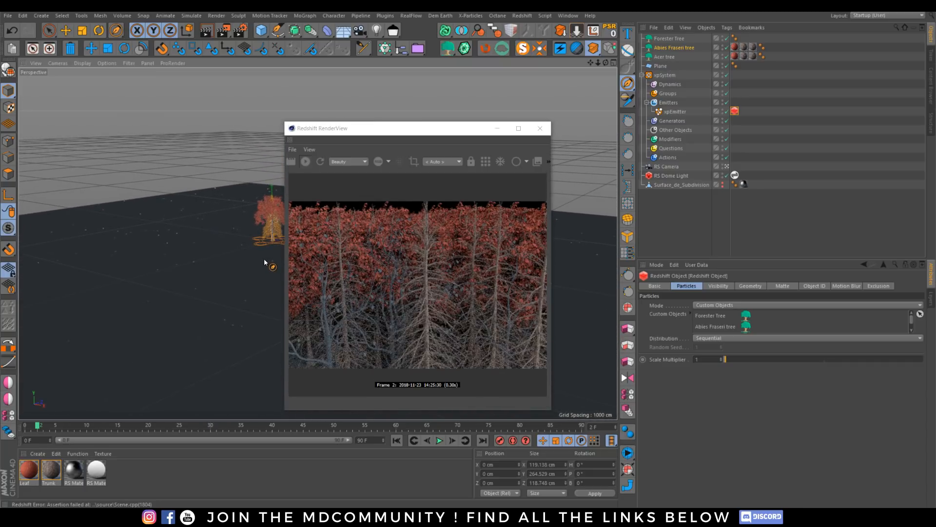
alt+right_drag(239, 233, 223, 271)
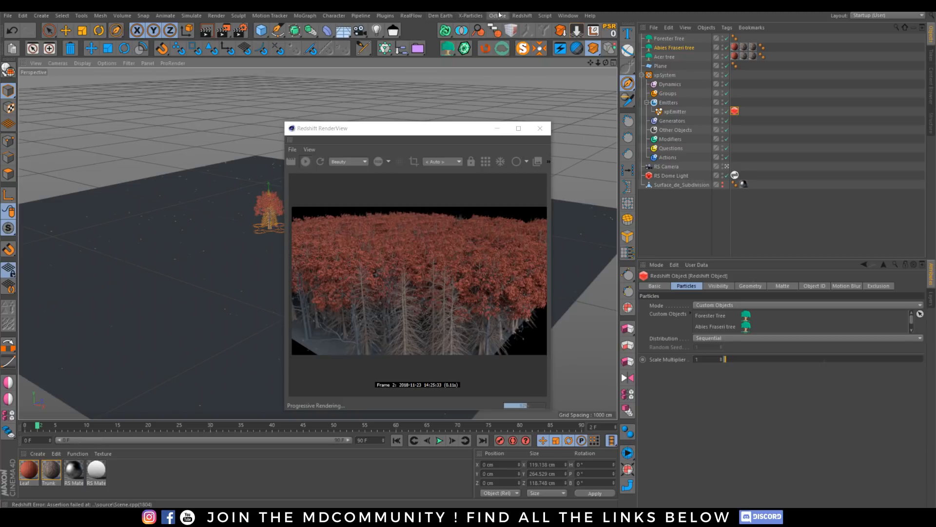
click(530, 17)
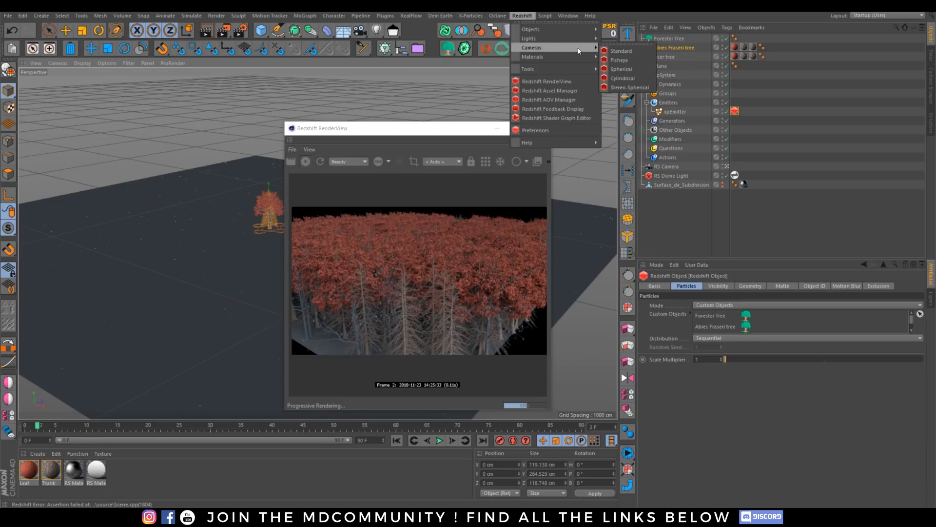
mouse_move(585, 31)
click(636, 32)
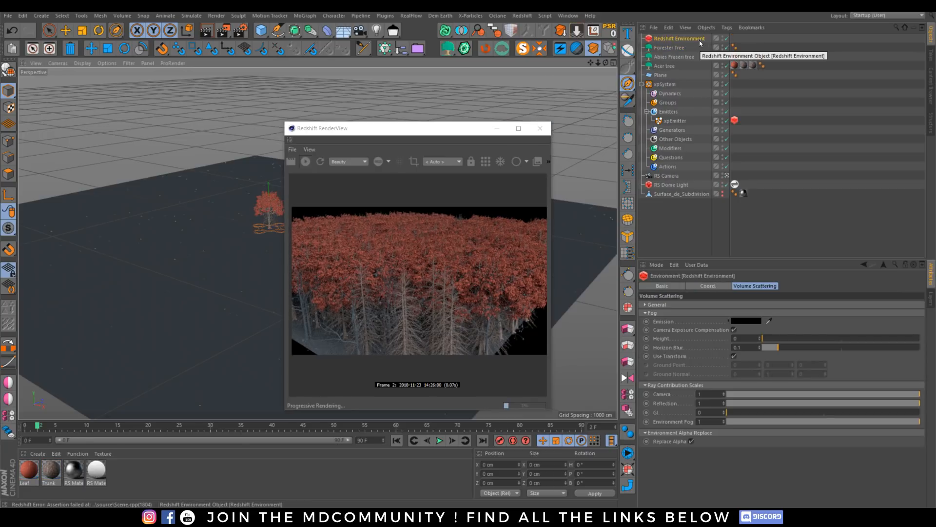
click(646, 305)
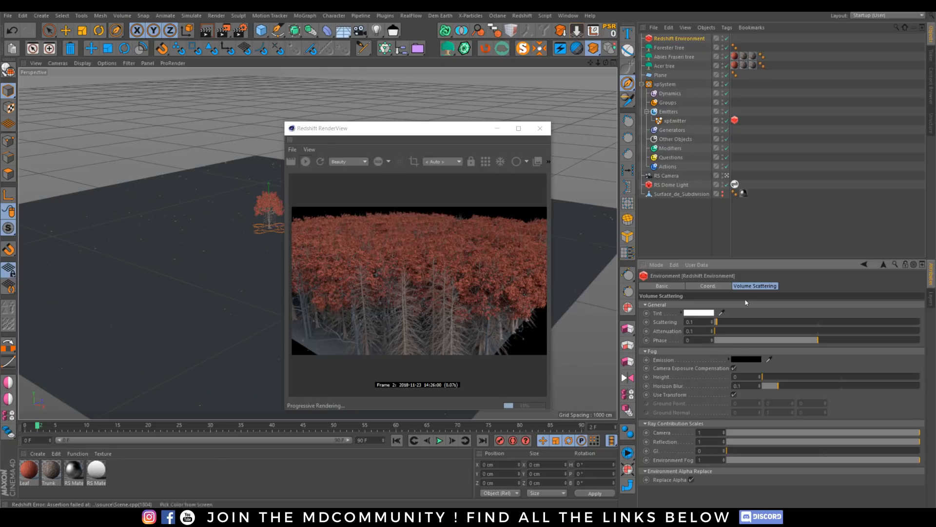
key(Return)
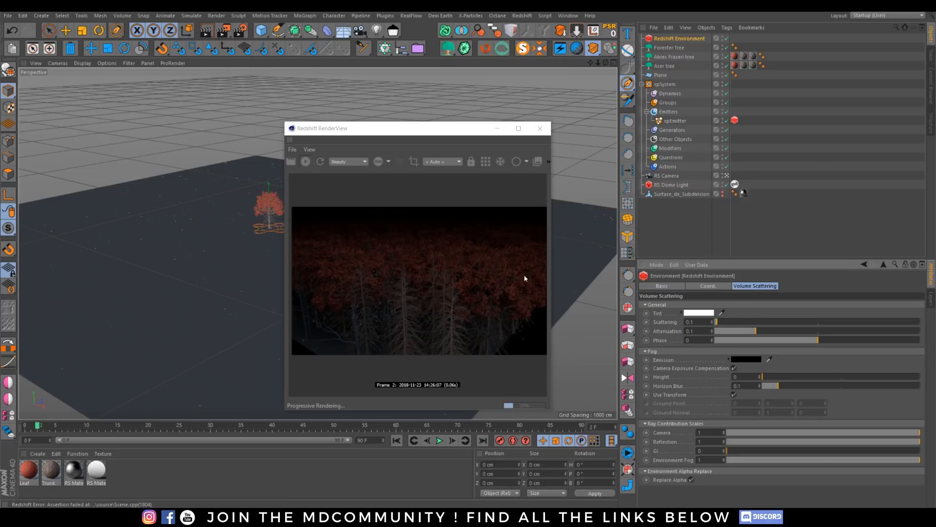
Step: Try a dark grey fog emission colour with 22% brightness on the Redshift Environment and return it to black
click(745, 359)
click(717, 376)
click(725, 391)
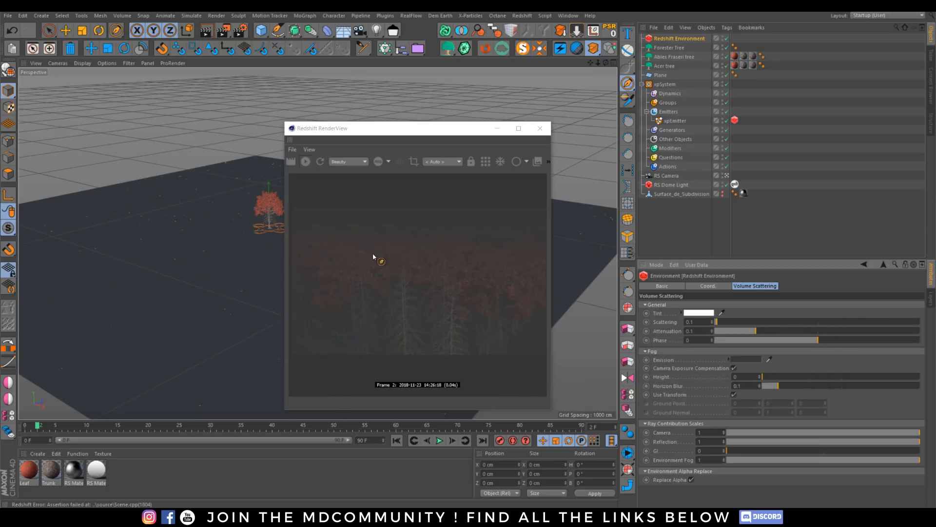
click(747, 360)
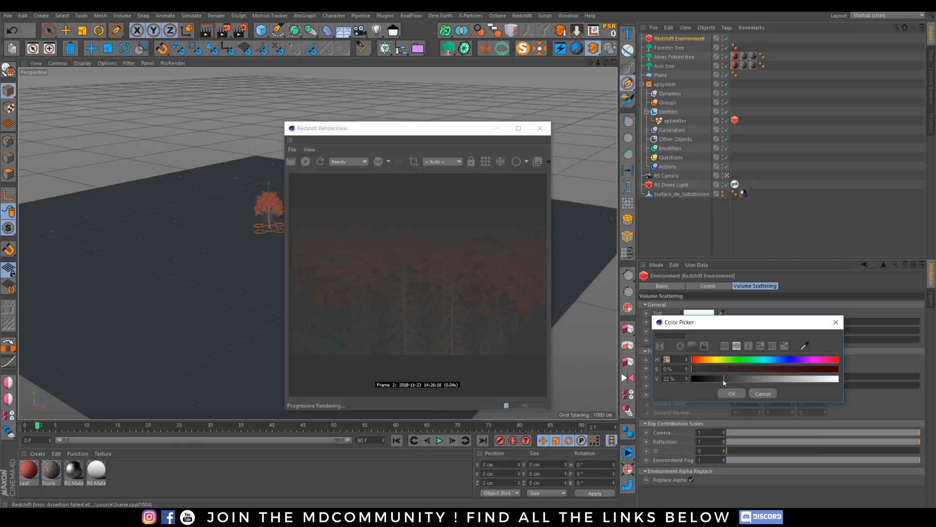
drag(723, 379, 708, 380)
click(723, 392)
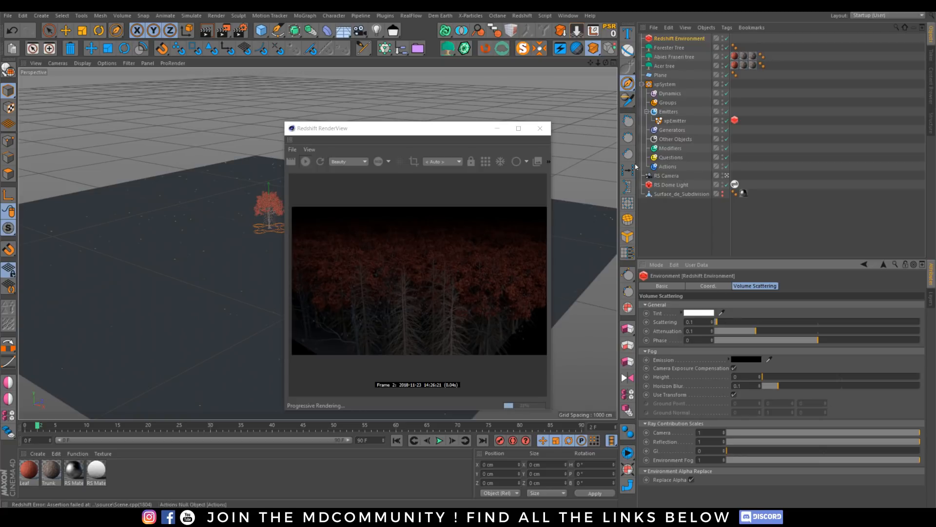
Step: Set the RS Dome Light's volume contribution scale to 0.001 and the Redshift Environment's scattering to 0.02
click(669, 185)
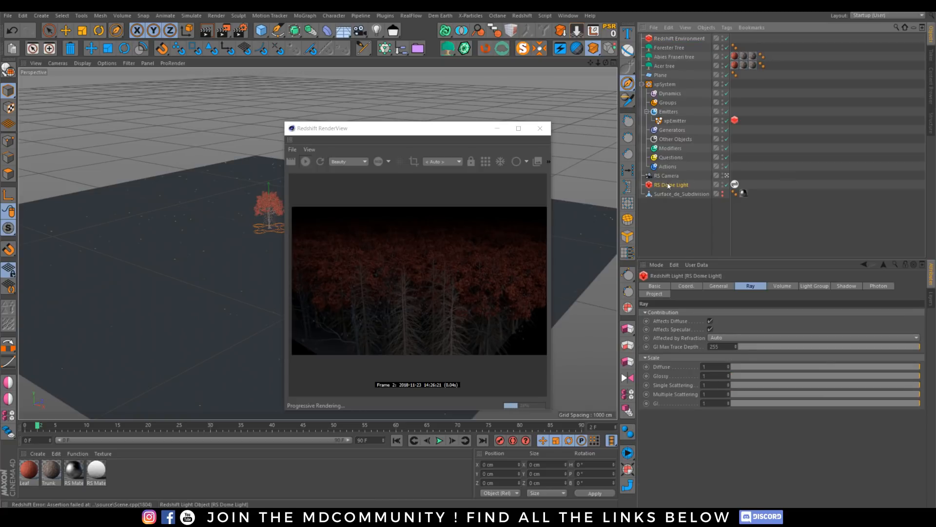
click(780, 286)
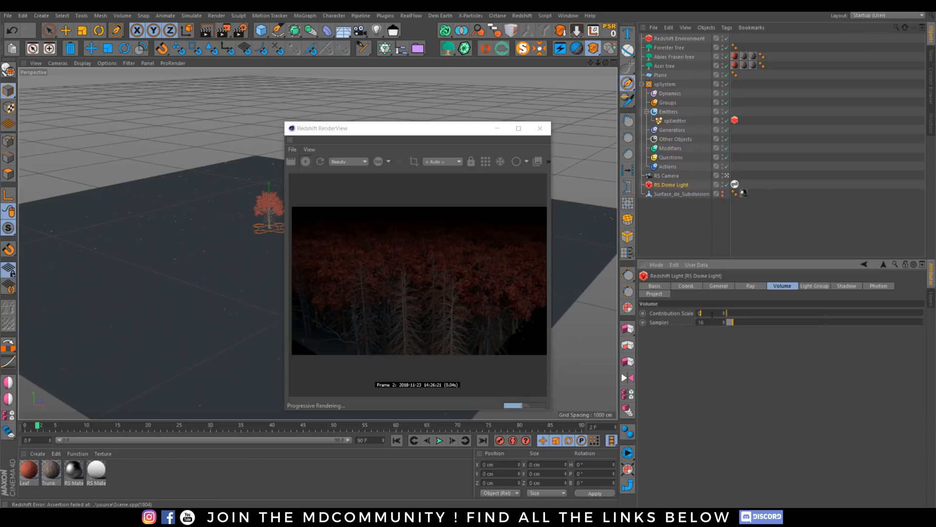
click(825, 312)
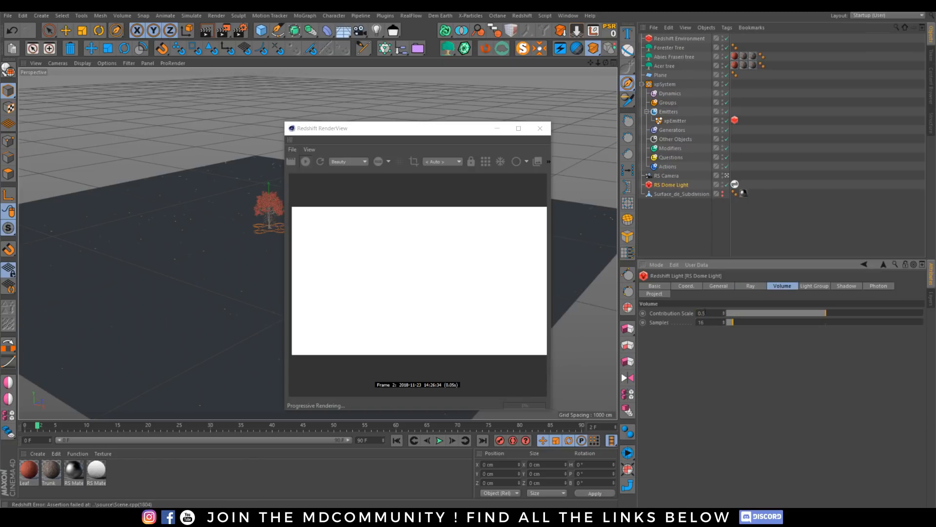
text(0.1)
key(Return)
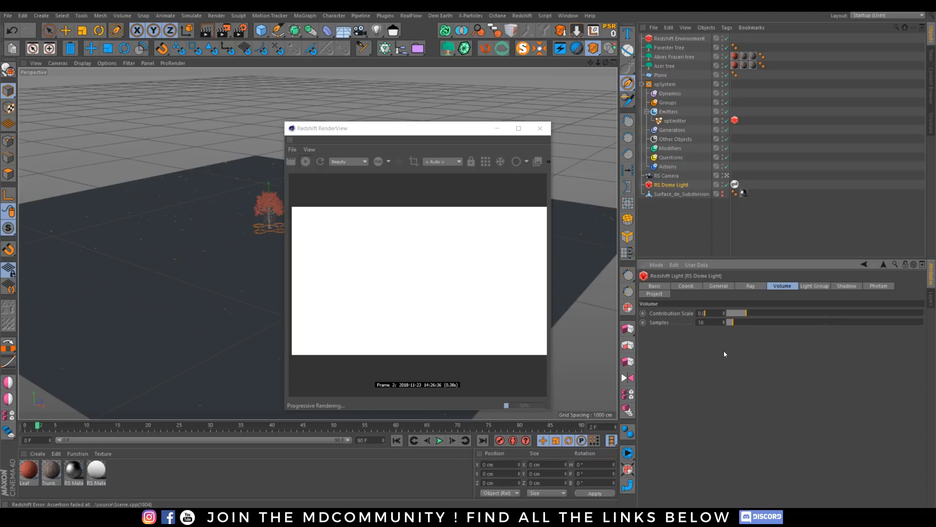
text(1)
key(Return)
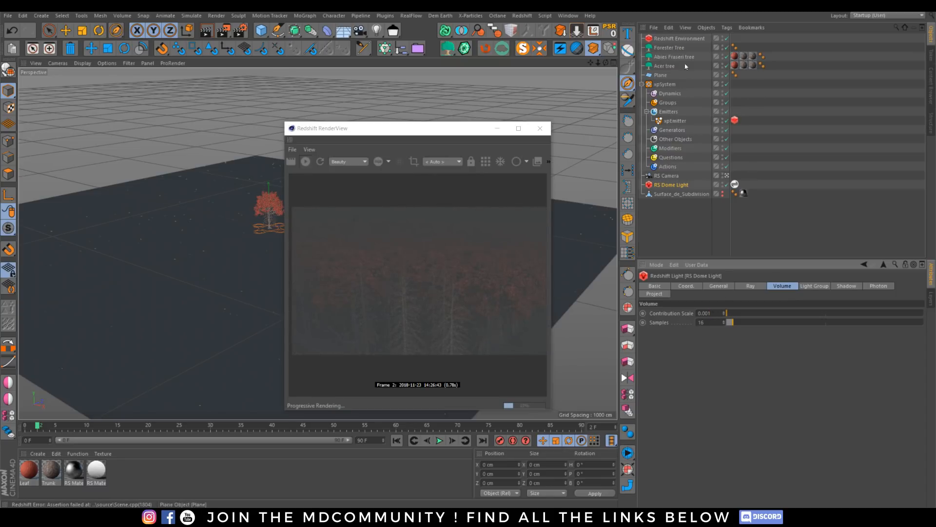
click(679, 38)
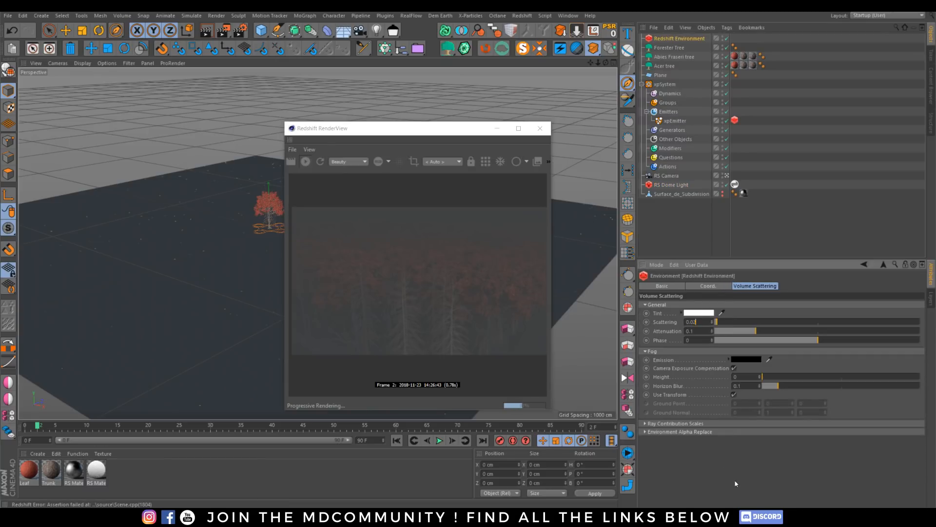
key(Return)
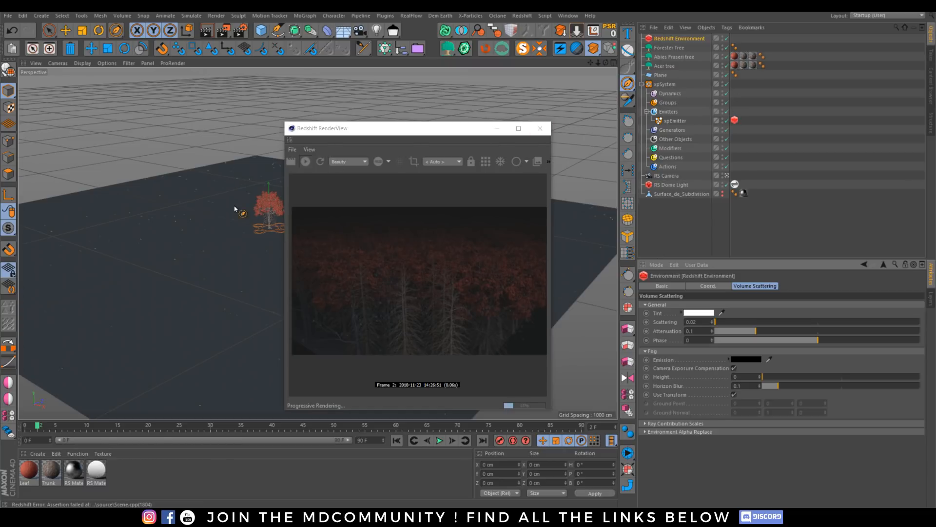
Step: Add a Redshift Point Light to the scene
click(521, 16)
mouse_move(580, 39)
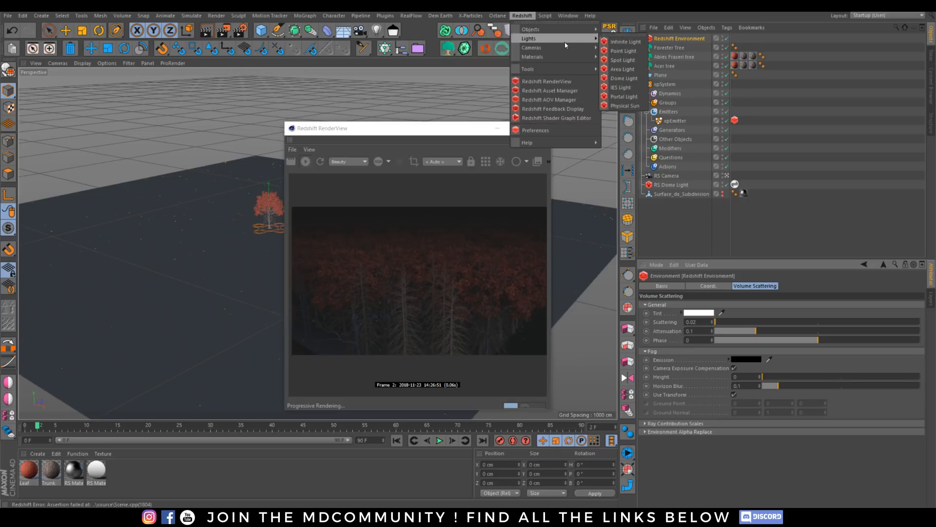
click(634, 50)
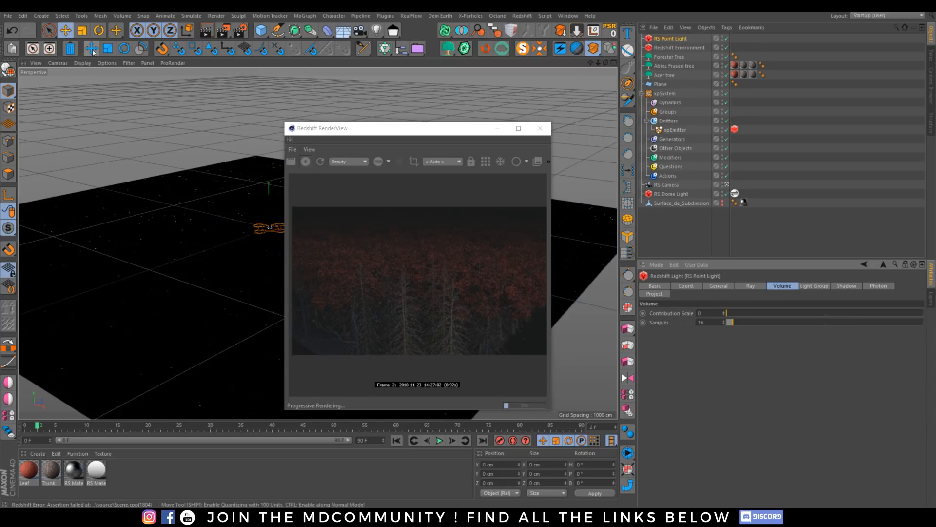
Step: Move the RS Point Light above the plane to about X 1040, Y 472, Z -1593 cm
click(65, 31)
drag(268, 145, 266, 77)
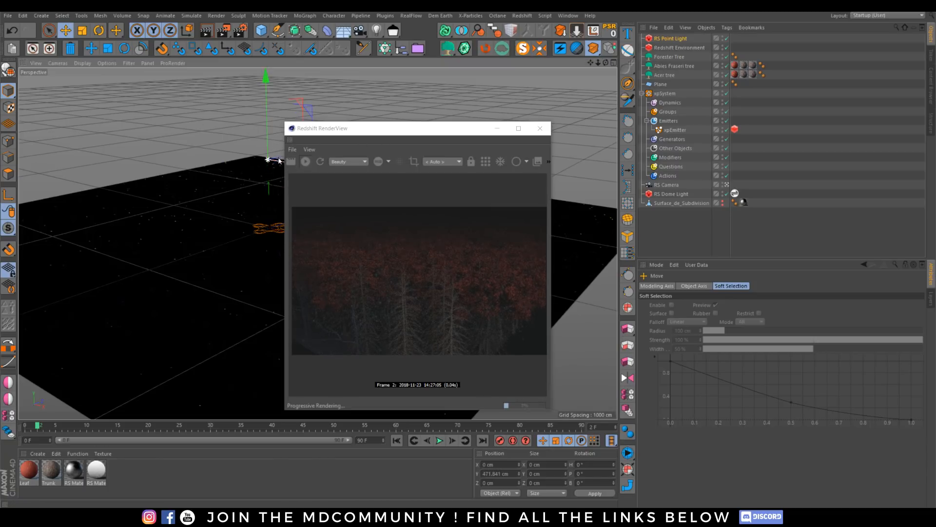
drag(289, 163, 416, 222)
drag(479, 131, 723, 156)
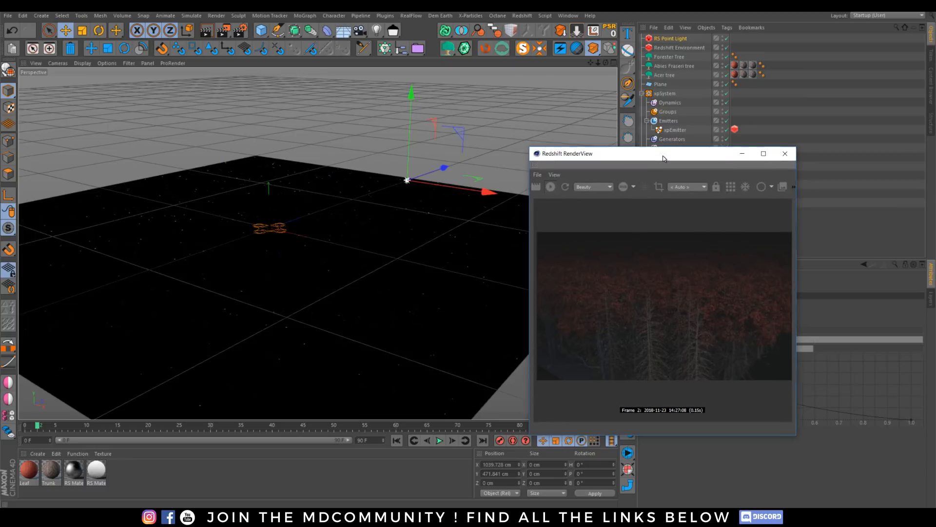
drag(449, 171, 310, 227)
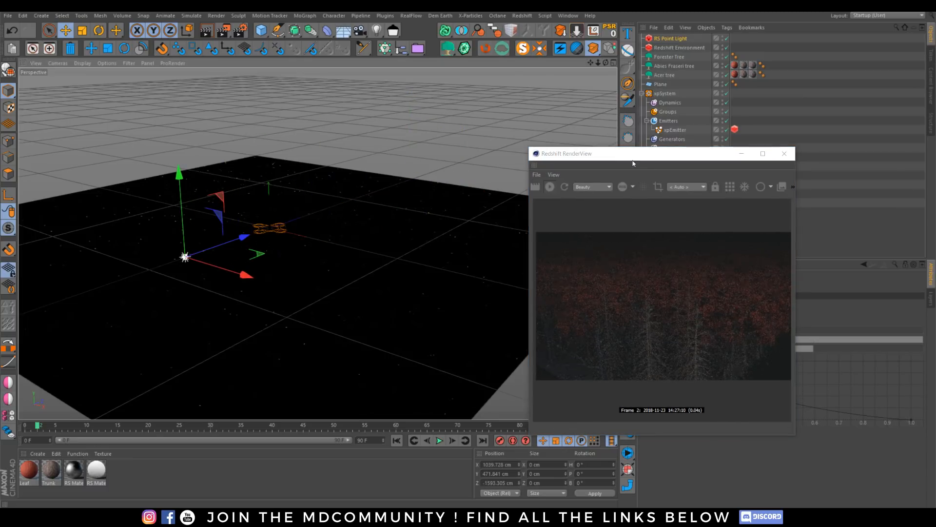
drag(609, 154, 402, 93)
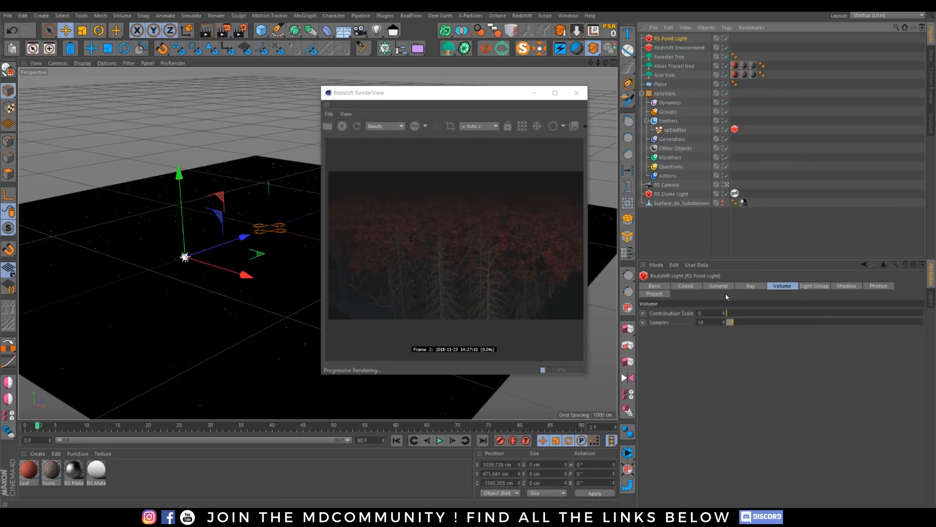
Step: Set the RS Point Light's intensity multiplier to 10000 and its volume contribution scale to 1
click(746, 287)
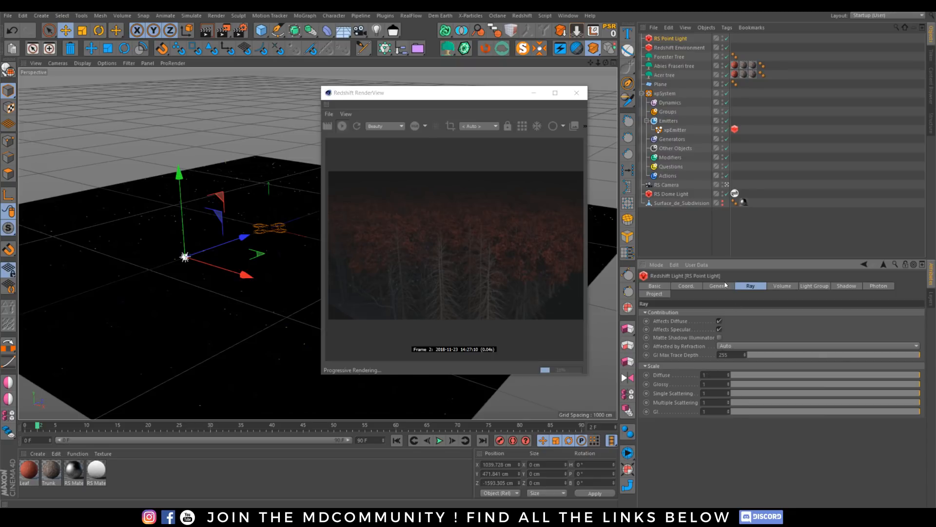
click(719, 286)
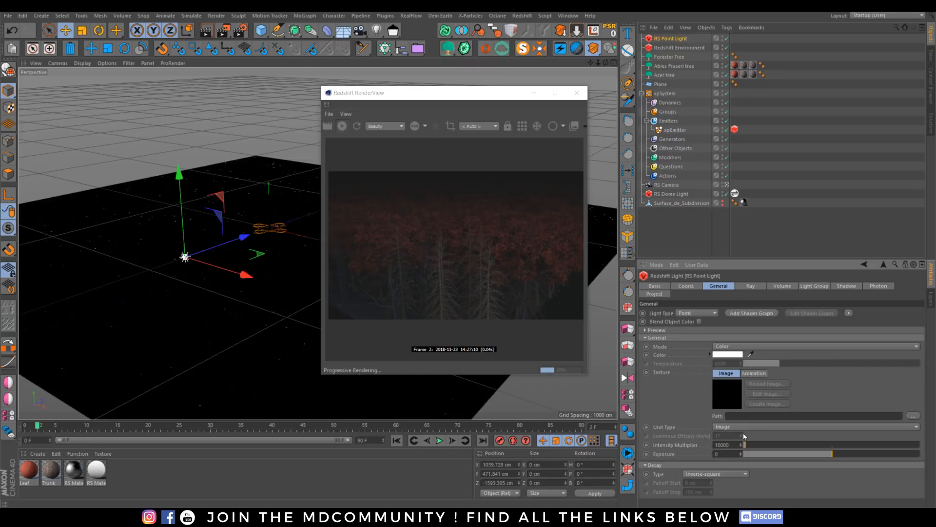
text(10000)
key(Return)
click(780, 286)
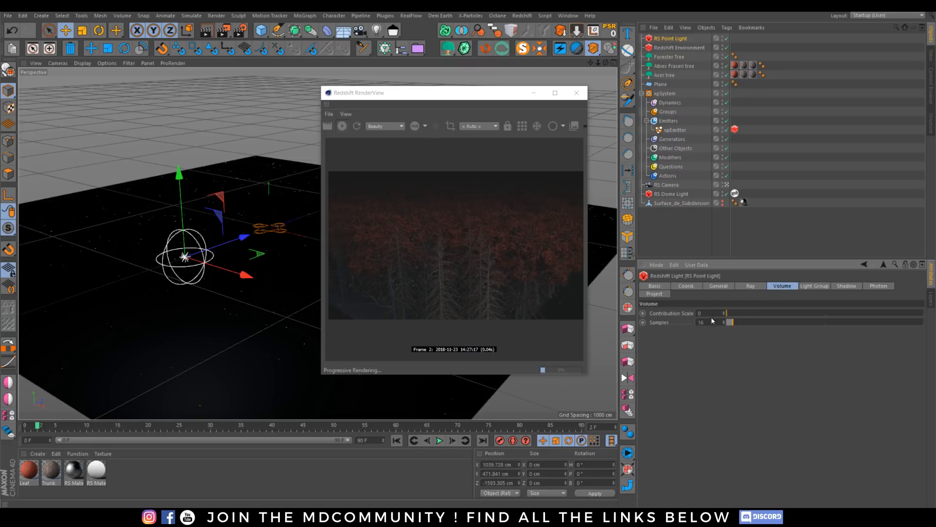
text(1)
key(Return)
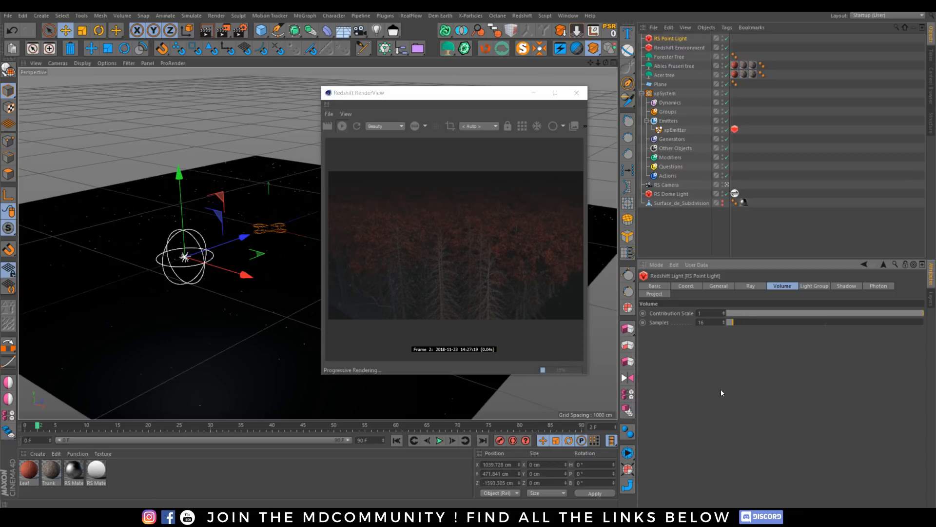
Step: Set the RS Dome Light's volume contribution scale to 0 and the Redshift Environment's scattering to about 3.404
click(672, 193)
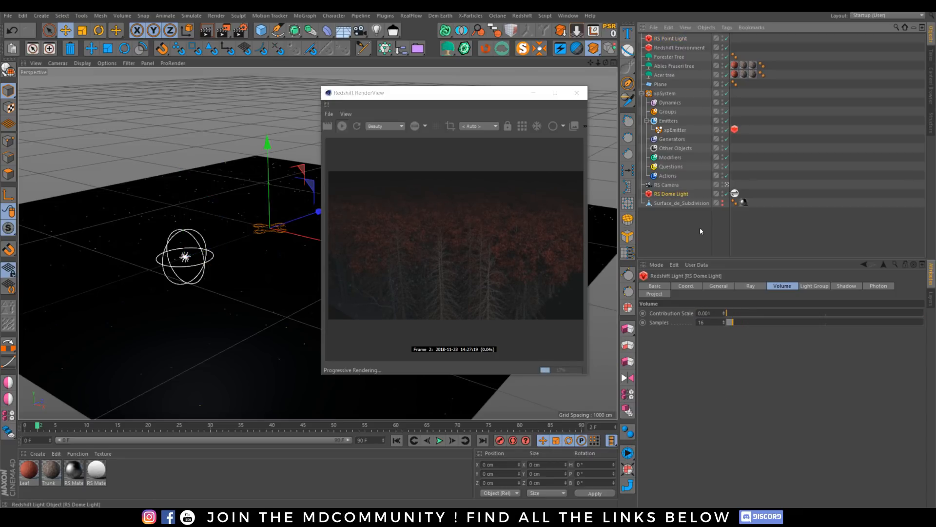
click(725, 314)
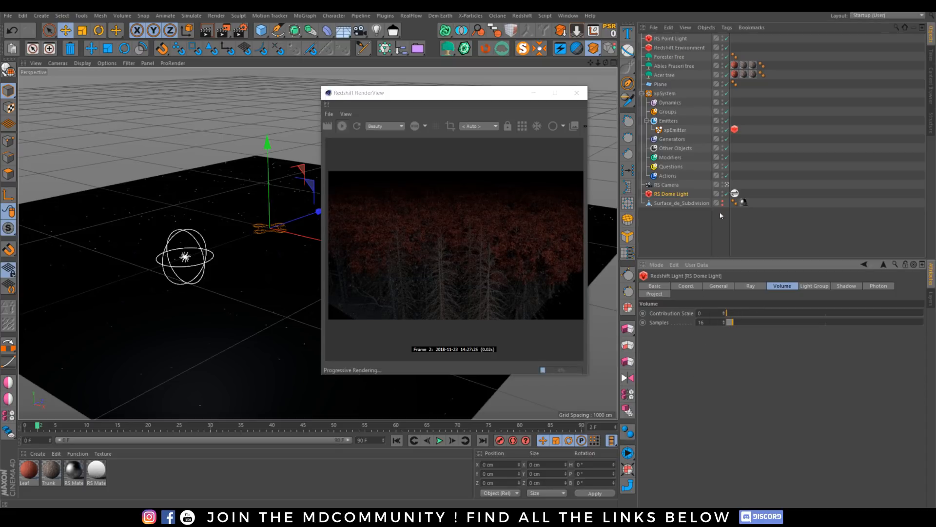
click(673, 47)
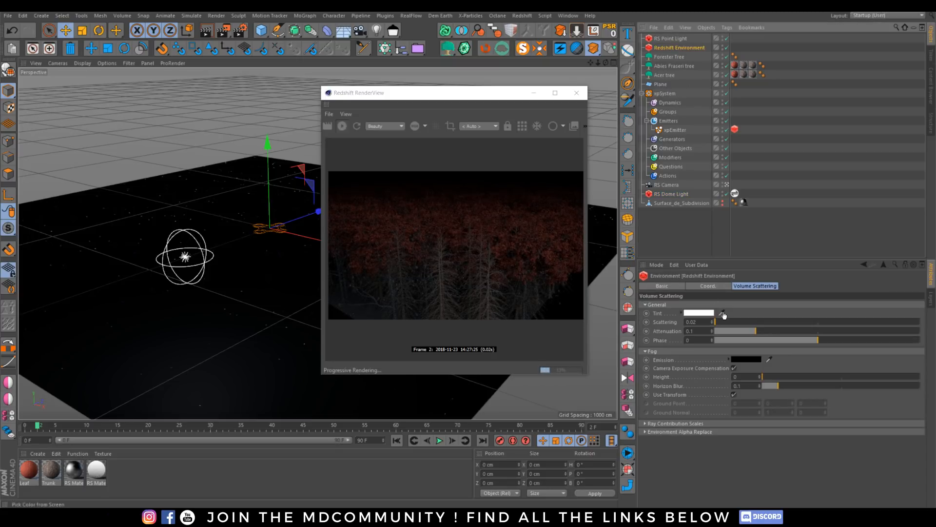
drag(744, 322, 786, 323)
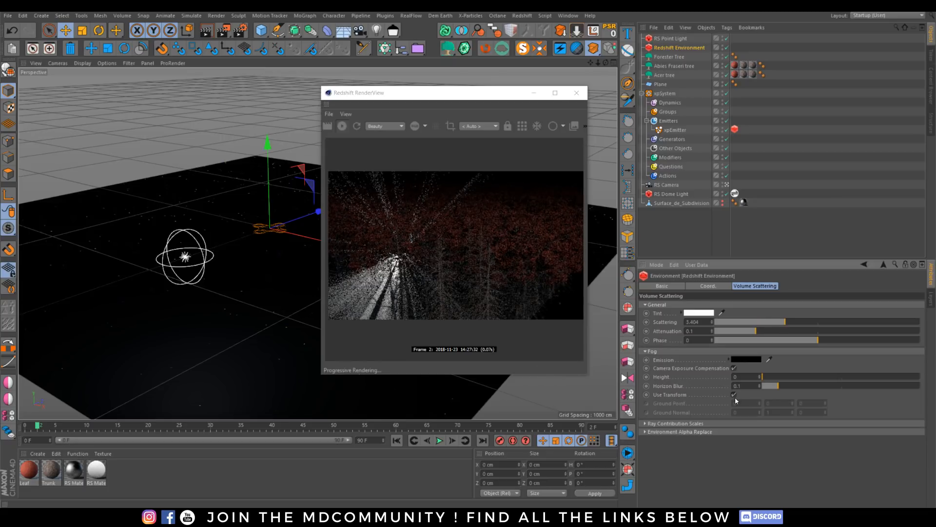
Step: Reposition the RS Point Light among the trees at about X 1863, Y 526, Z -1234 cm
click(673, 38)
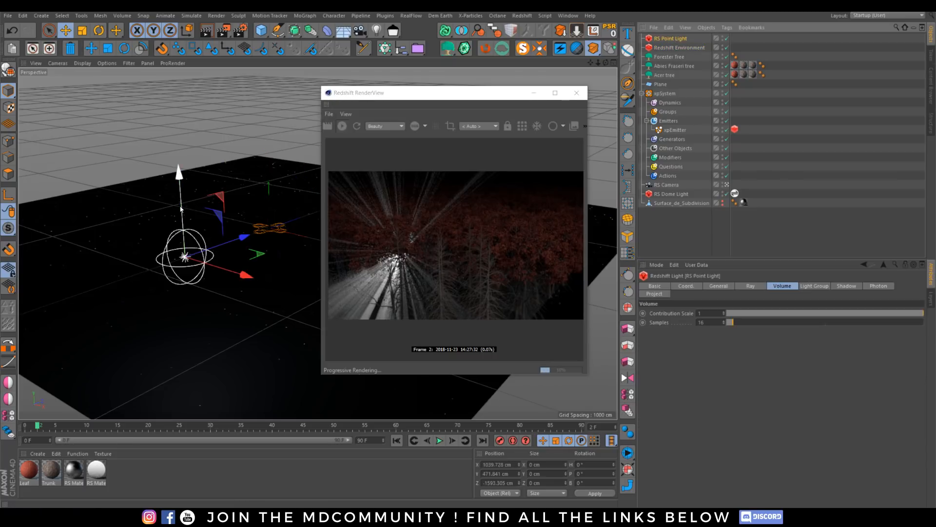
drag(178, 201, 150, 171)
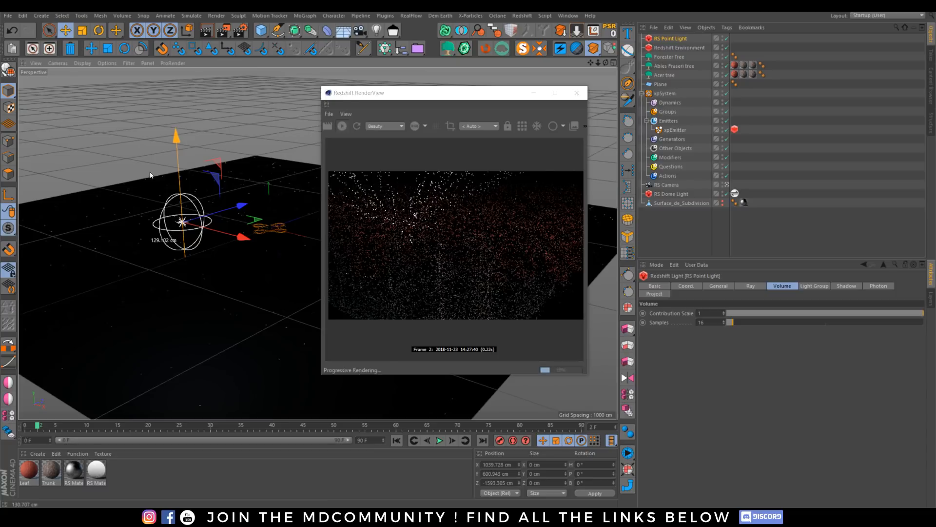
drag(239, 201, 343, 175)
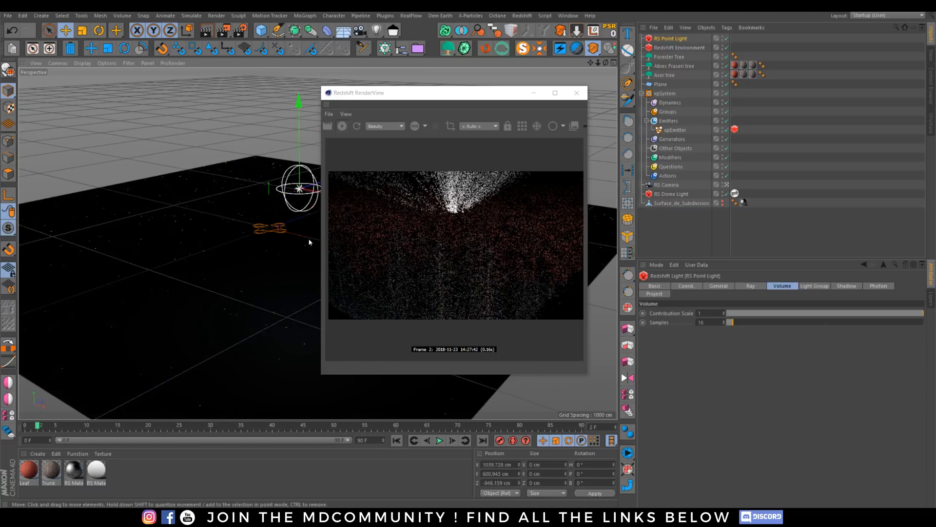
drag(299, 151, 231, 235)
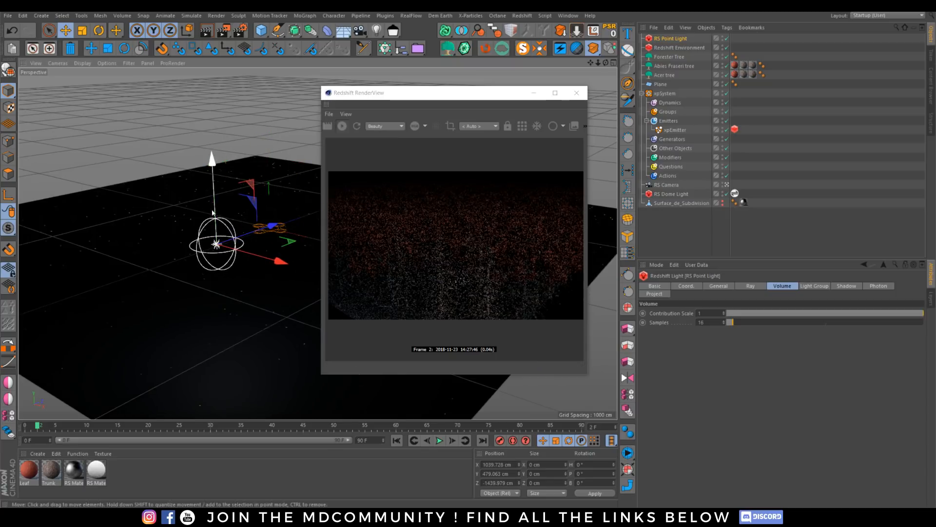
drag(216, 201, 216, 191)
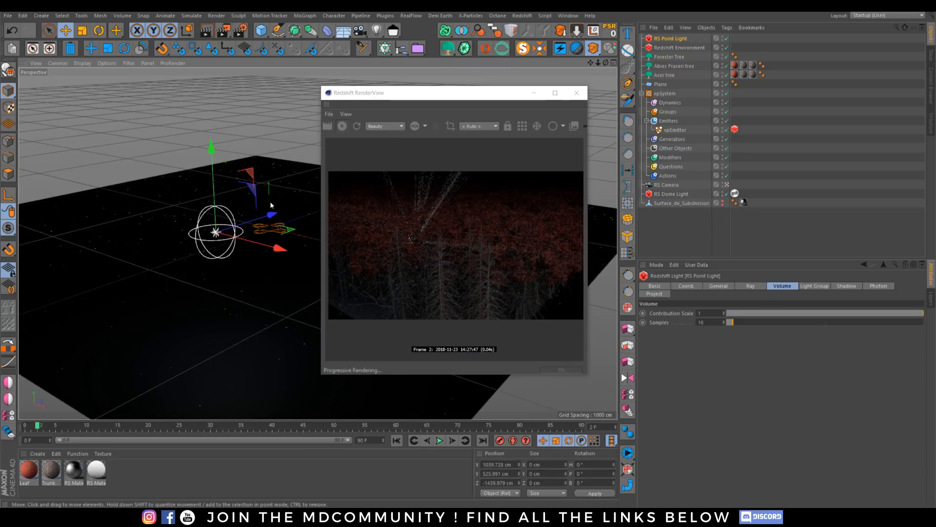
drag(268, 219, 486, 319)
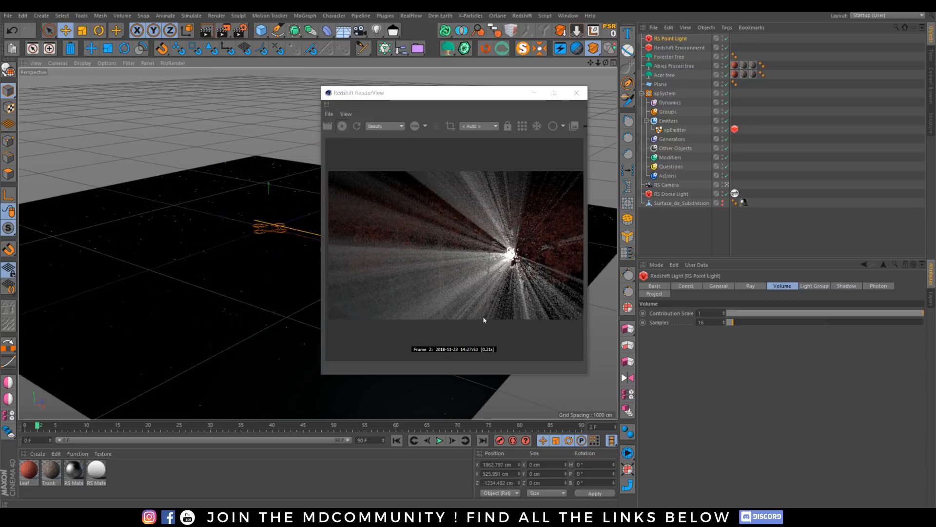
Step: Set the RS Point Light's intensity multiplier to 1000
click(751, 286)
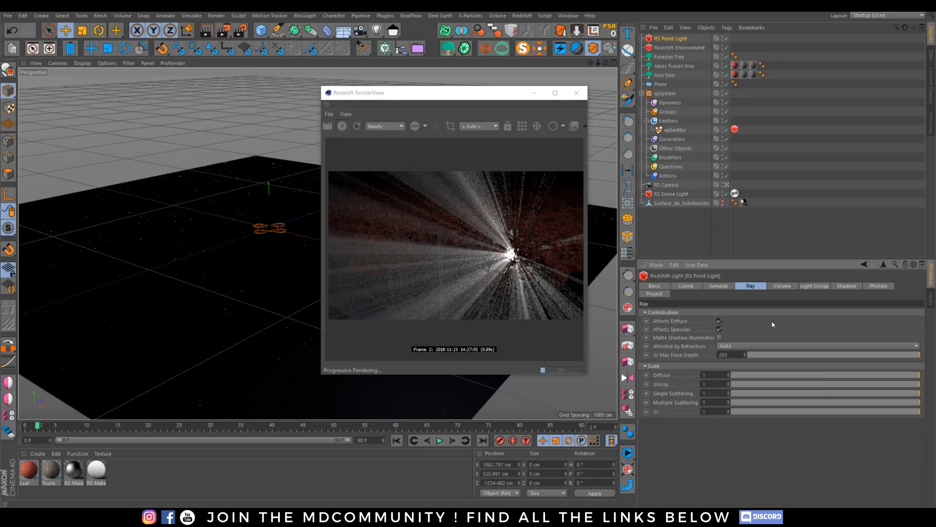
click(727, 287)
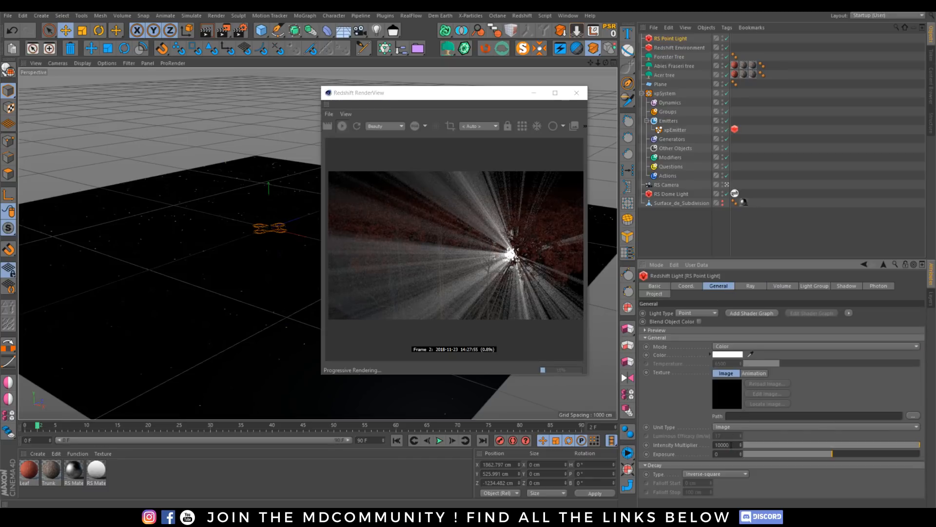
key(Return)
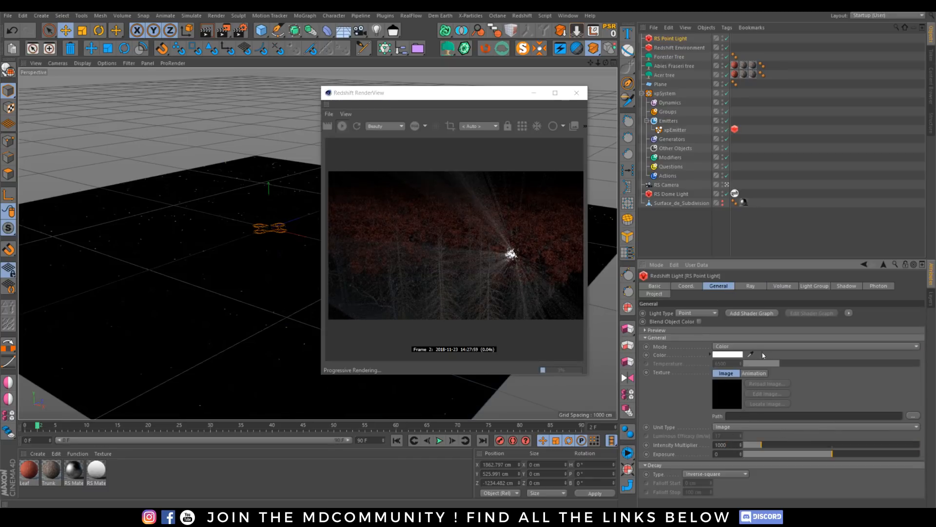
Step: Try a fully saturated red colour on the RS Point Light and return it to white
click(722, 357)
drag(717, 364, 809, 365)
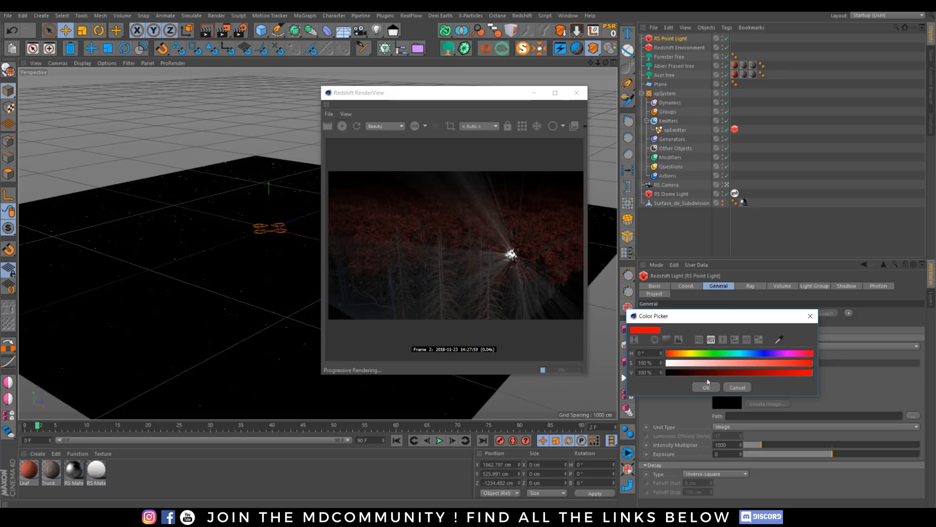
click(707, 386)
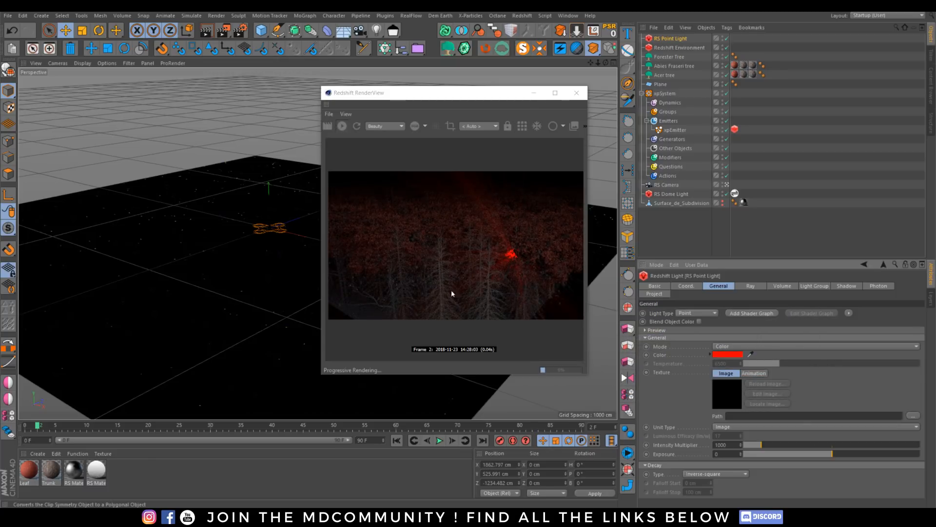
click(727, 354)
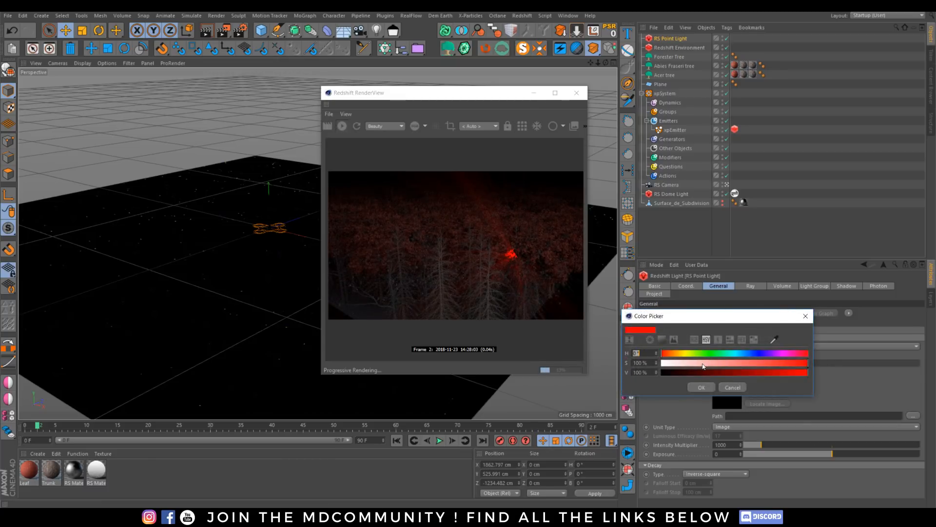
drag(703, 366, 663, 364)
click(700, 387)
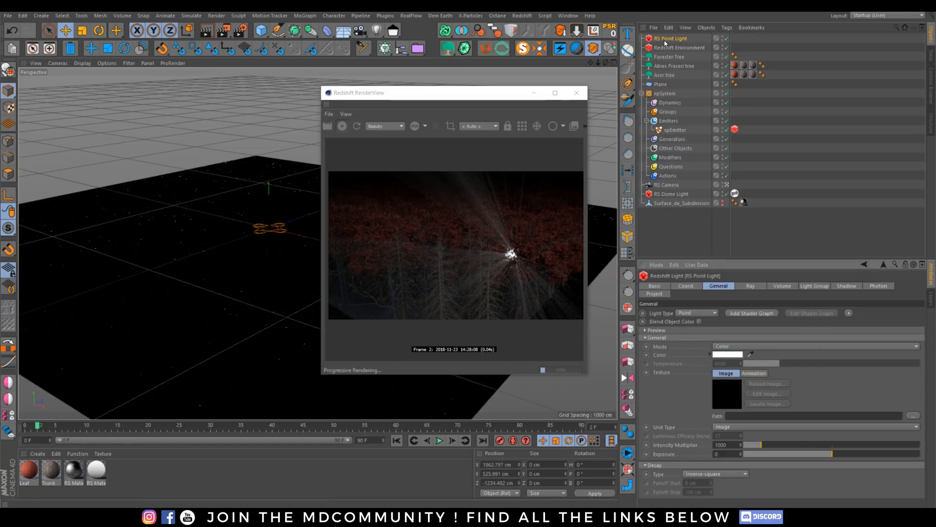
Step: Duplicate the RS Point Light and move the copy to about Y 877, Z -2078 cm
drag(483, 93, 728, 117)
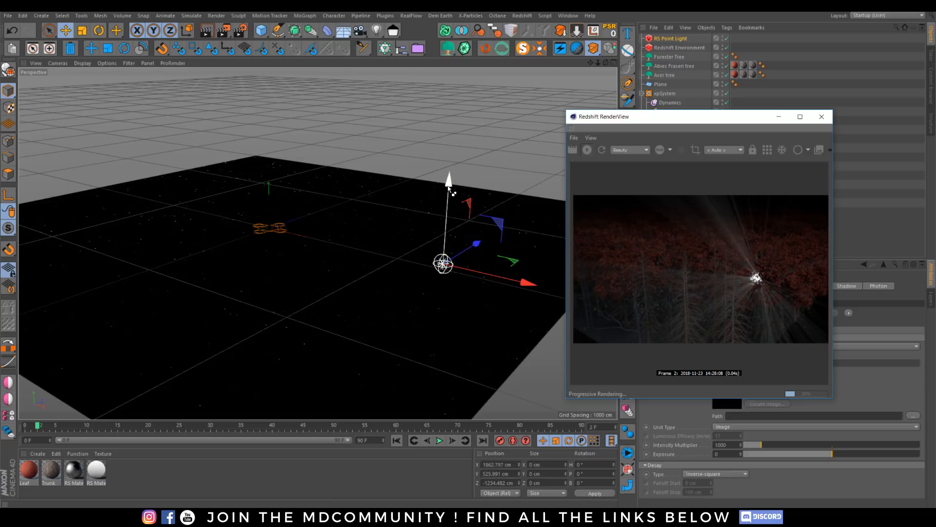
ctrl+drag(449, 187, 447, 80)
drag(483, 128, 308, 178)
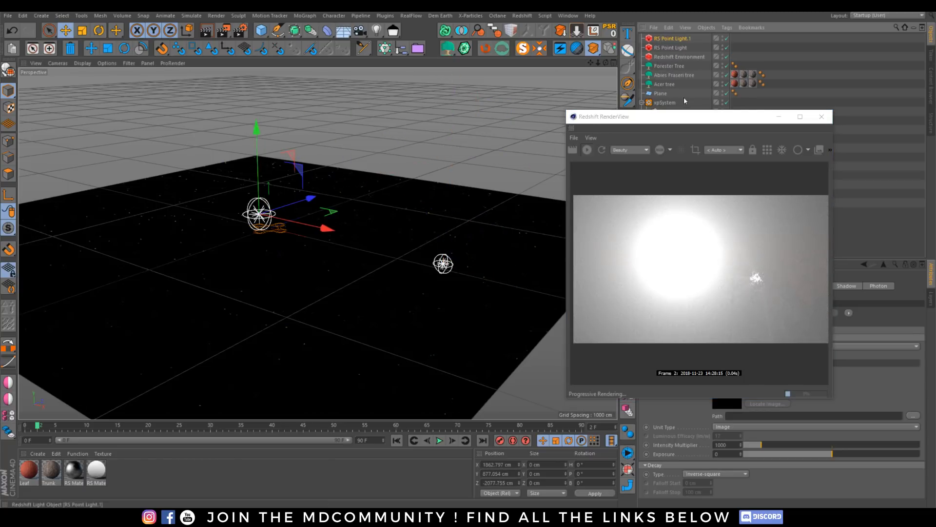
drag(667, 115, 430, 66)
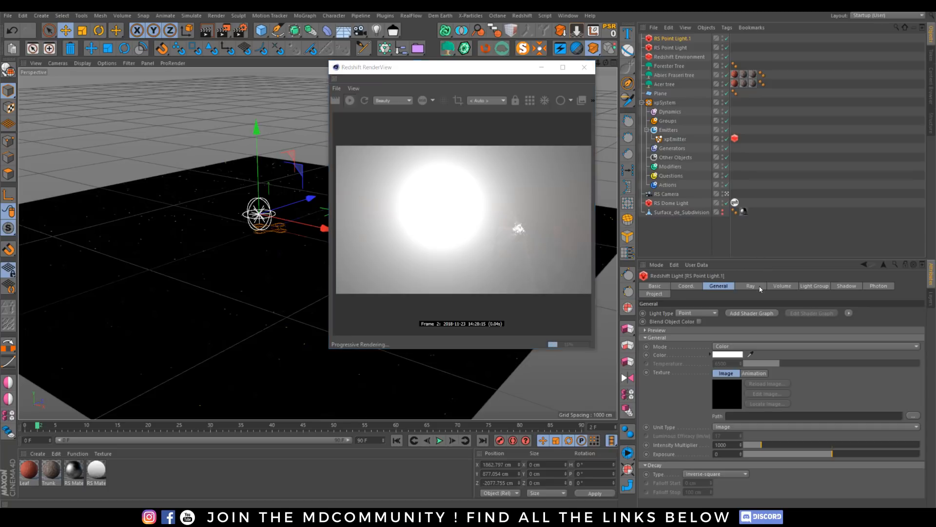
Step: Reduce the duplicated point light's volume contribution scale to about 0.038
click(750, 286)
click(782, 286)
drag(762, 313, 735, 316)
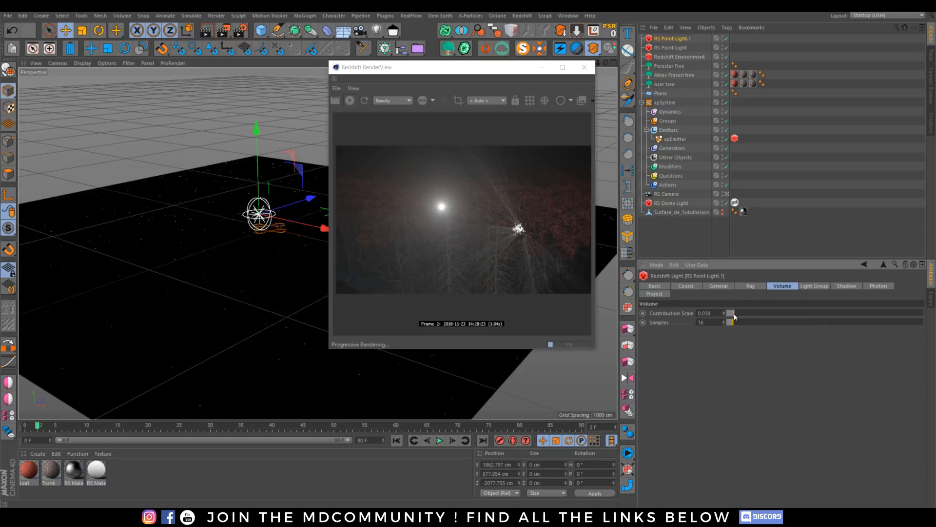
Step: Switch the duplicated point light's colour mode to Temperature and set the temperature to about 4463
click(750, 286)
click(727, 288)
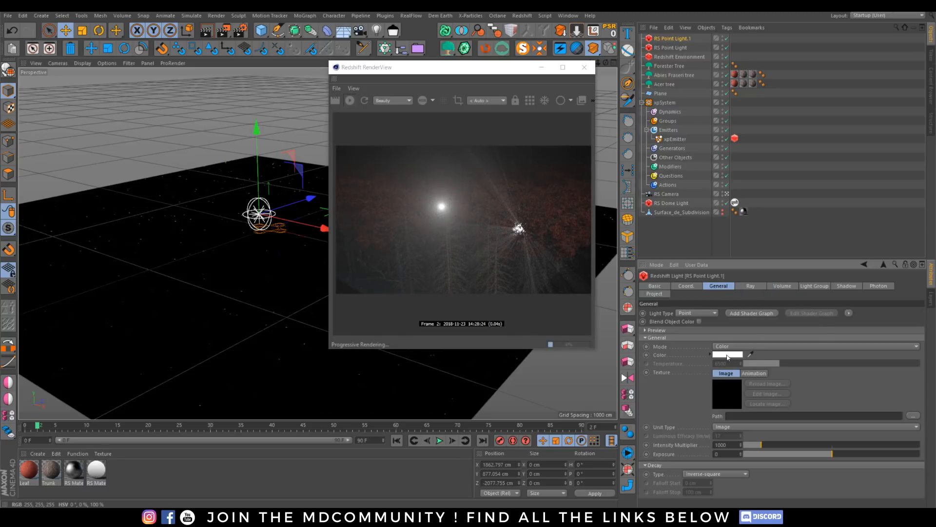
click(728, 356)
click(814, 316)
click(759, 347)
click(735, 361)
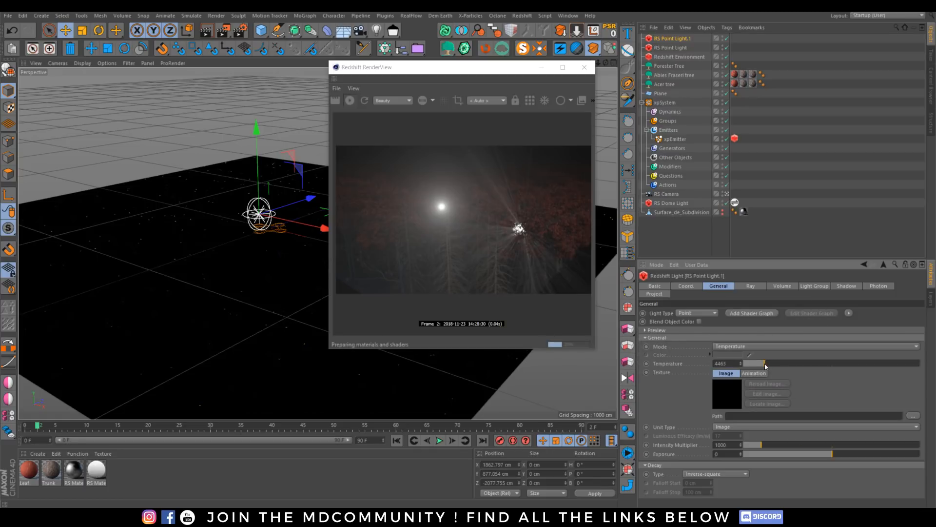
click(763, 365)
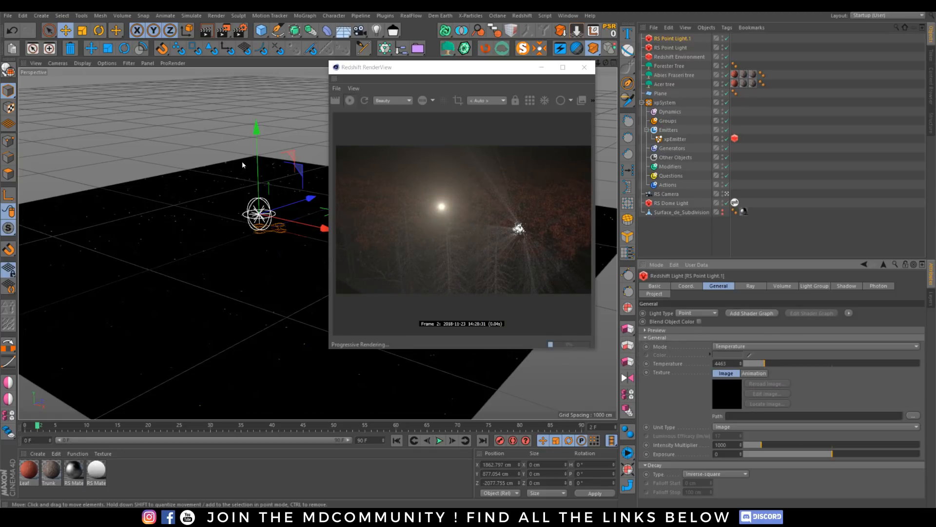
Step: Lower the duplicated point light to about Y 683 cm and shift it to about Z -1795 cm
drag(257, 130, 232, 261)
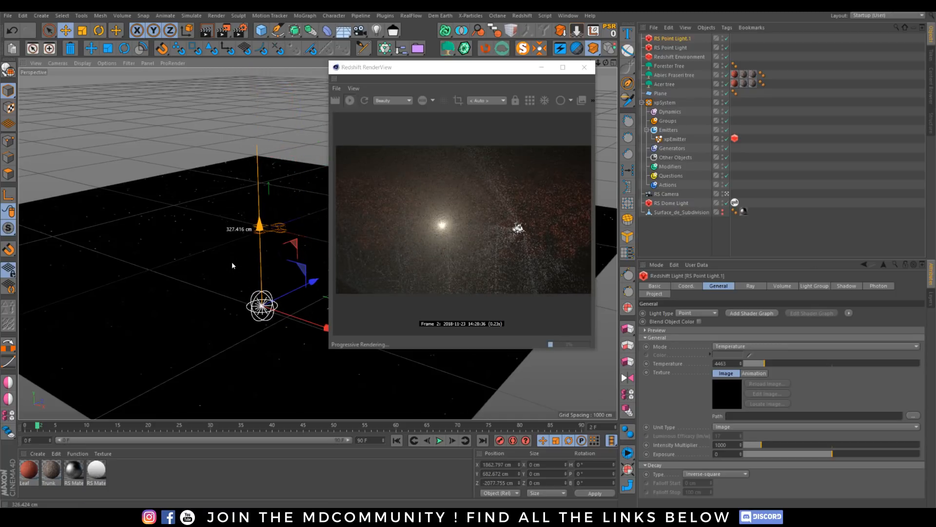
drag(311, 284, 345, 276)
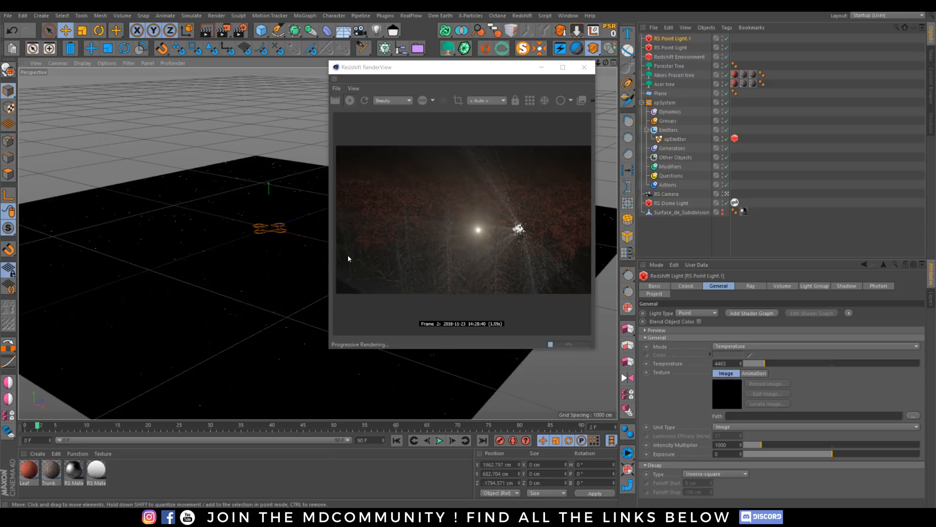
alt+drag(318, 244, 218, 274)
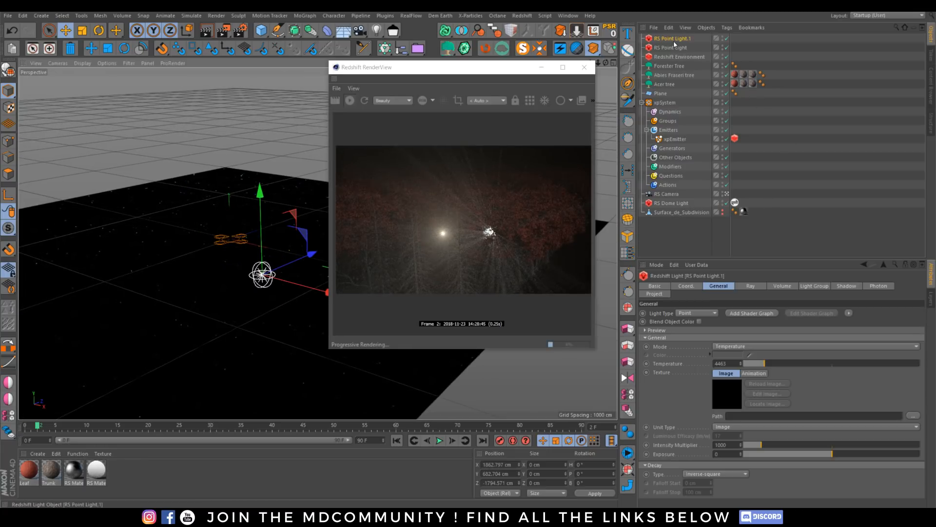
Step: Stop the live render and delete everything from the scene except the Plane, RS Camera and RS Dome Light
click(350, 102)
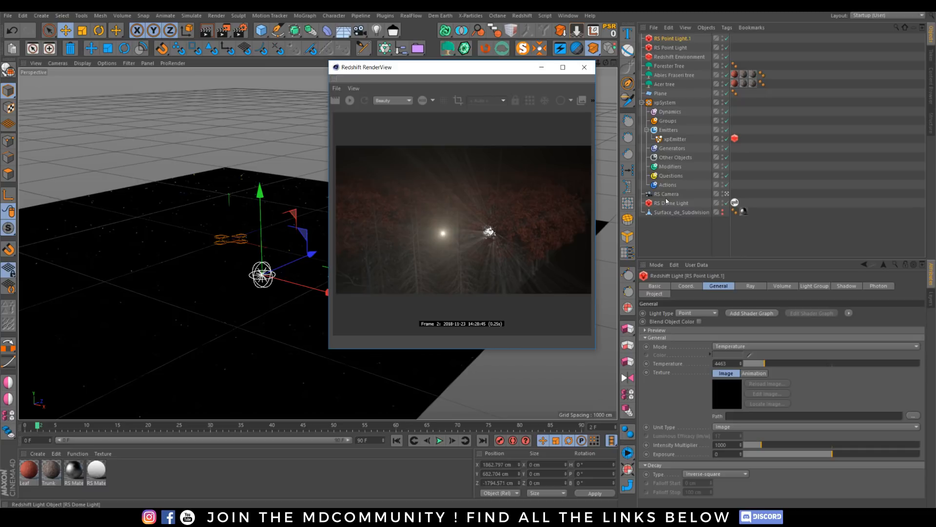
click(681, 243)
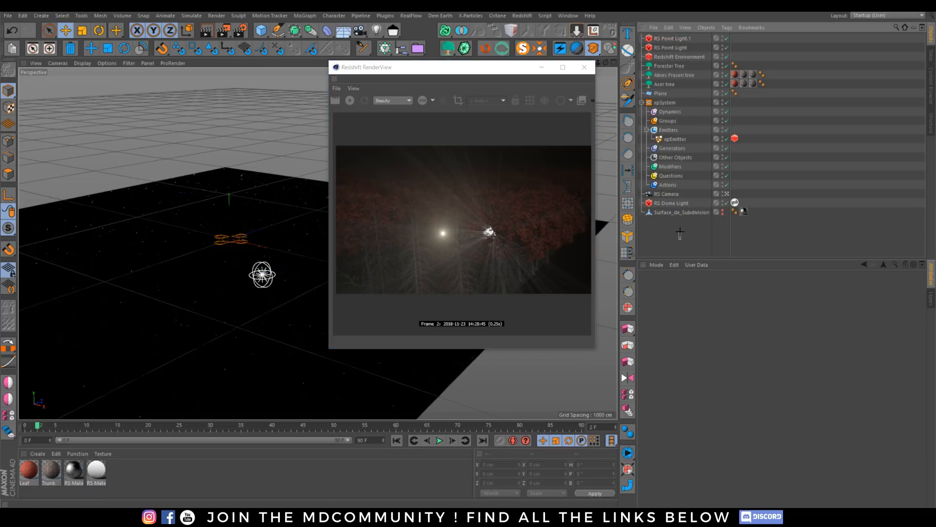
click(679, 210)
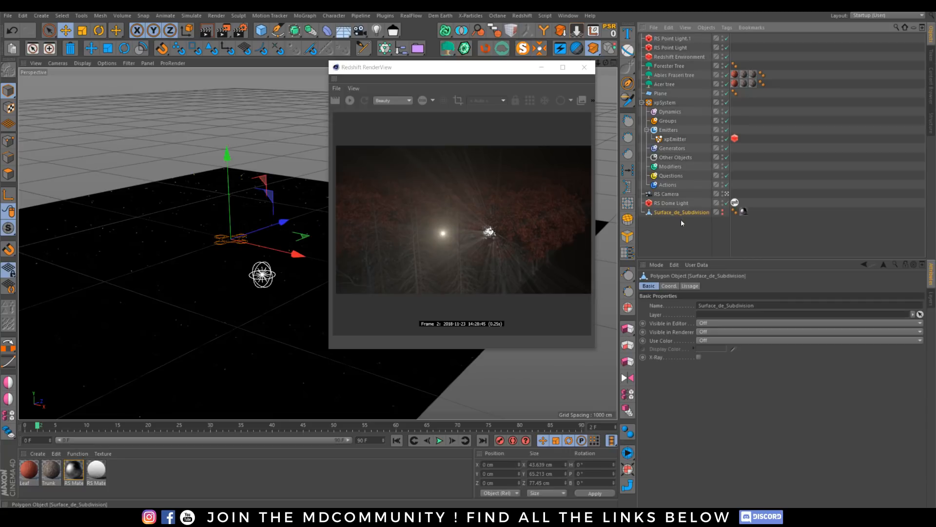
key(Delete)
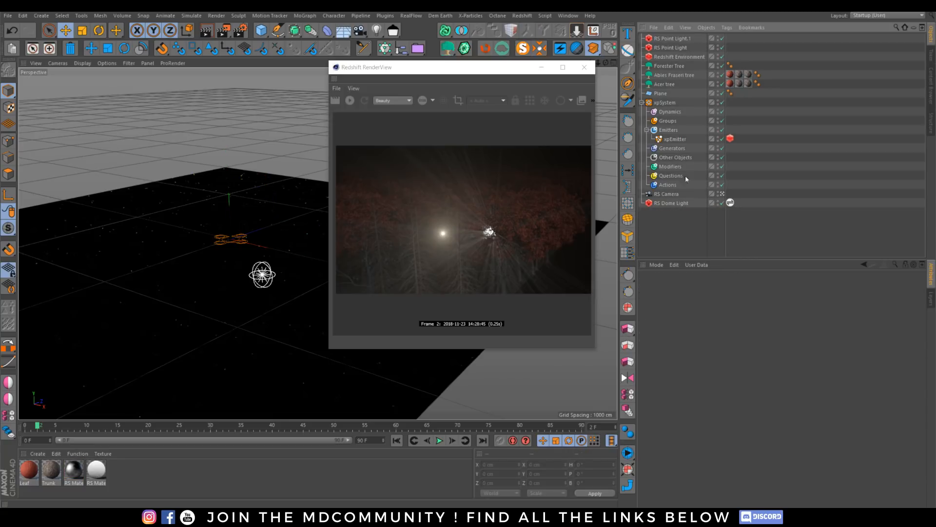
click(672, 38)
key(Delete)
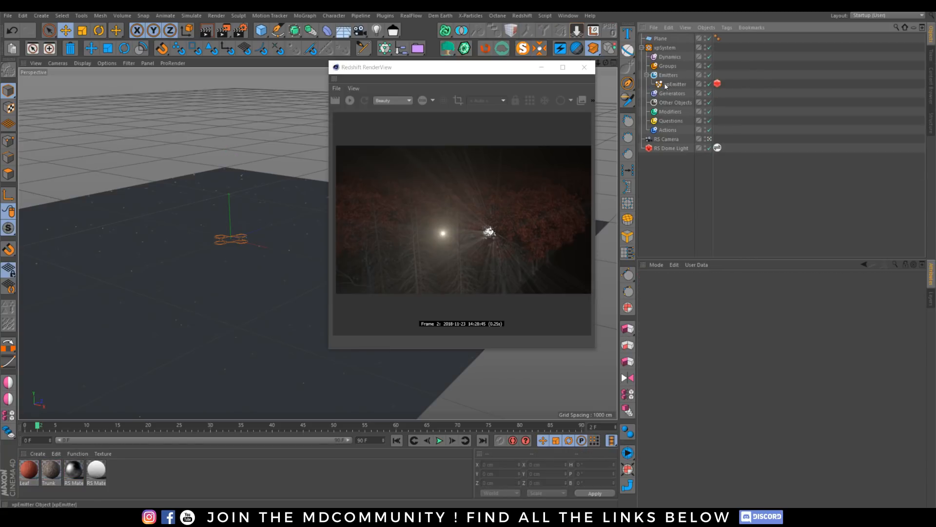
click(663, 51)
key(Delete)
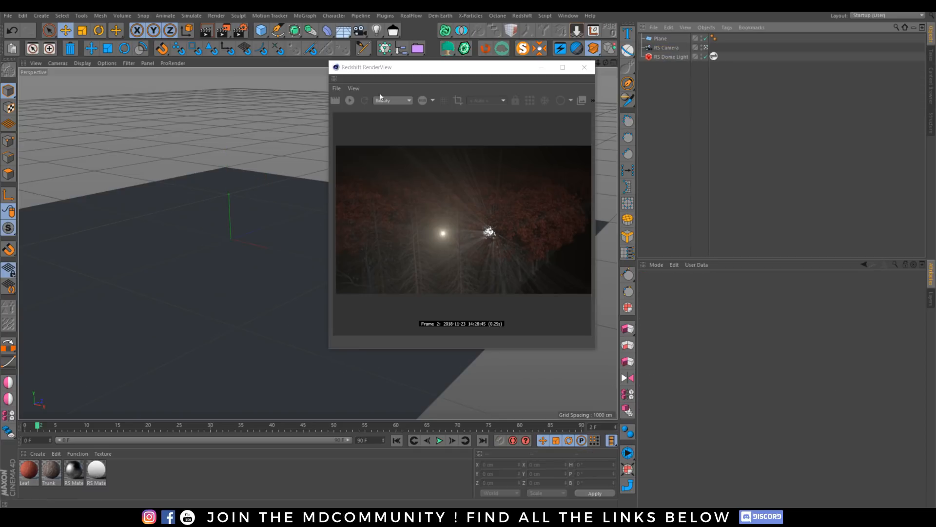
Step: Move the render view out of the way and search the content browser presets for "base"
drag(380, 67, 519, 74)
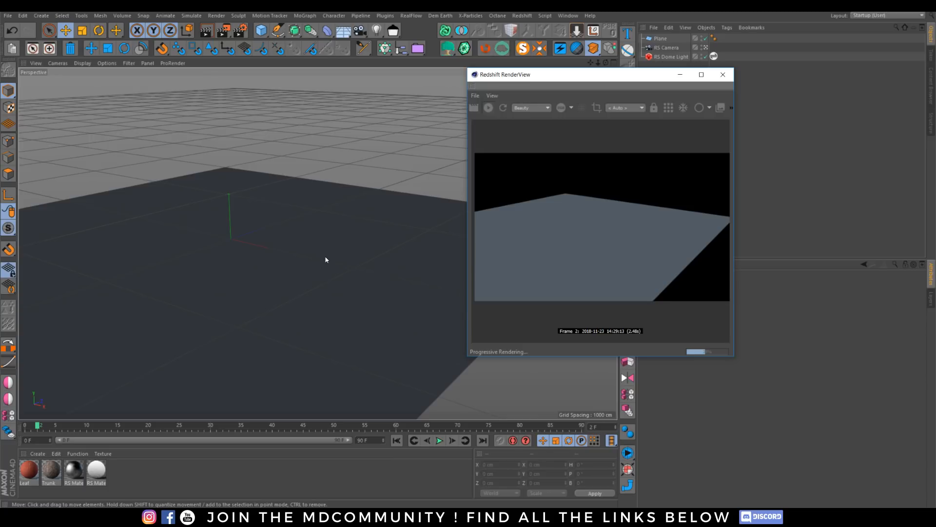
alt+drag(251, 217, 246, 236)
click(930, 85)
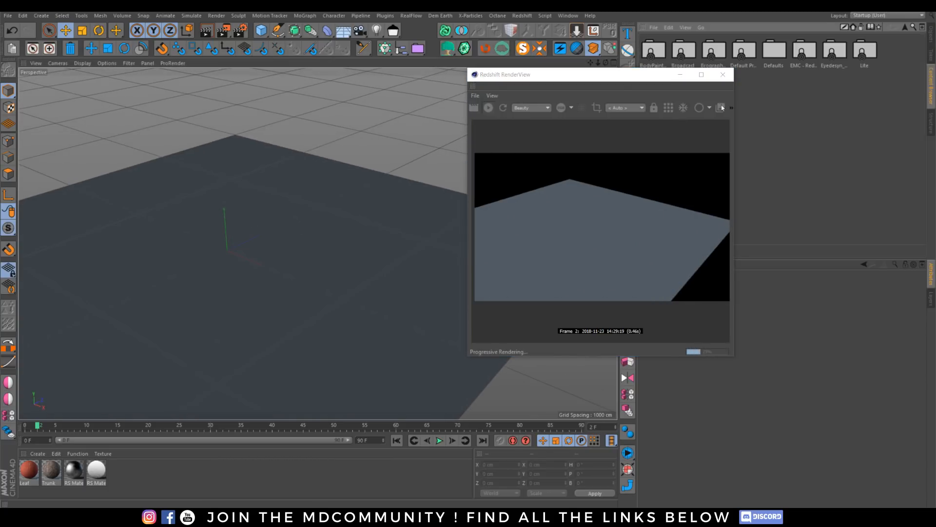
drag(614, 78, 478, 55)
click(920, 28)
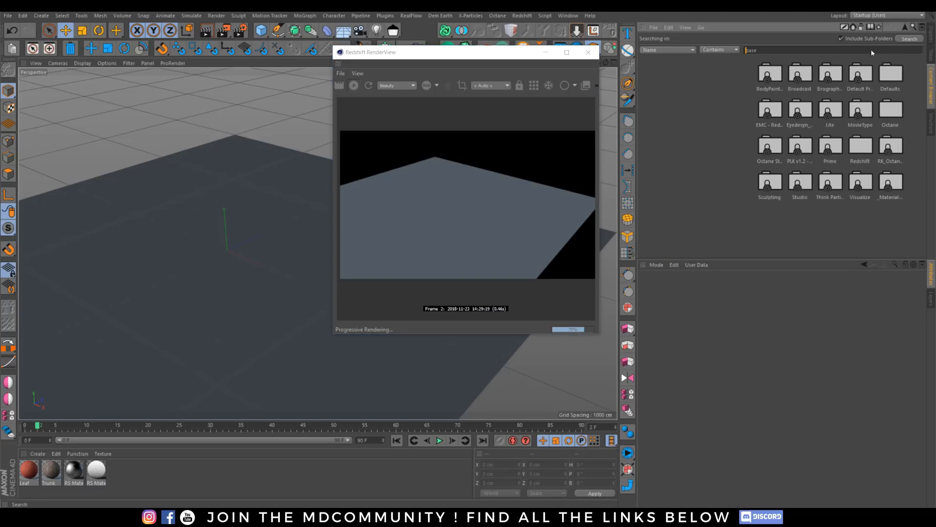
text(base)
key(Return)
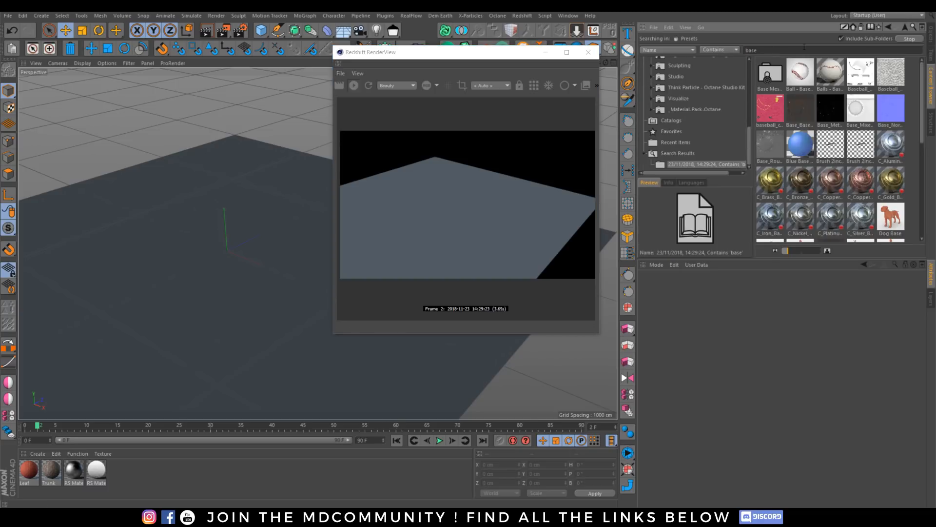
Step: Load the Horse Base model from the Base Meshes presets into the scene and frame it in the viewport
double_click(774, 79)
double_click(780, 113)
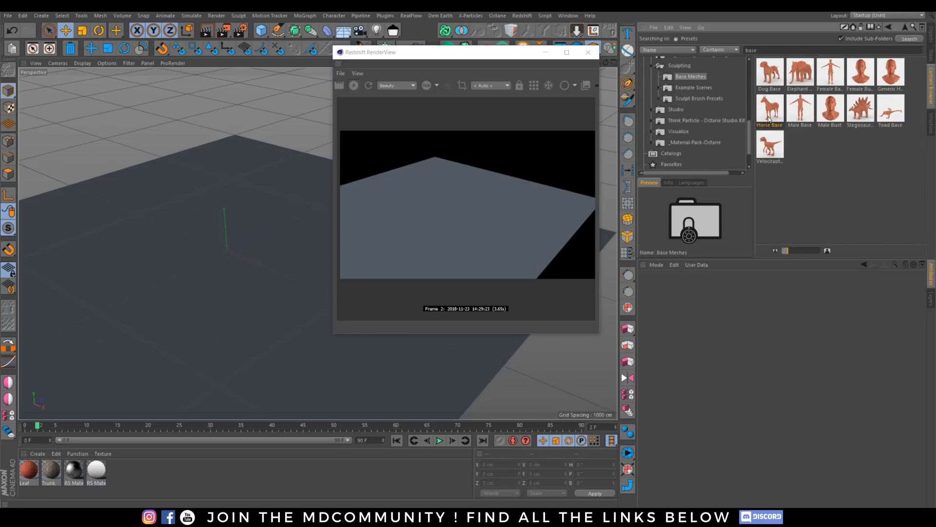
alt+right_drag(217, 233, 340, 23)
alt+drag(151, 363, 267, 222)
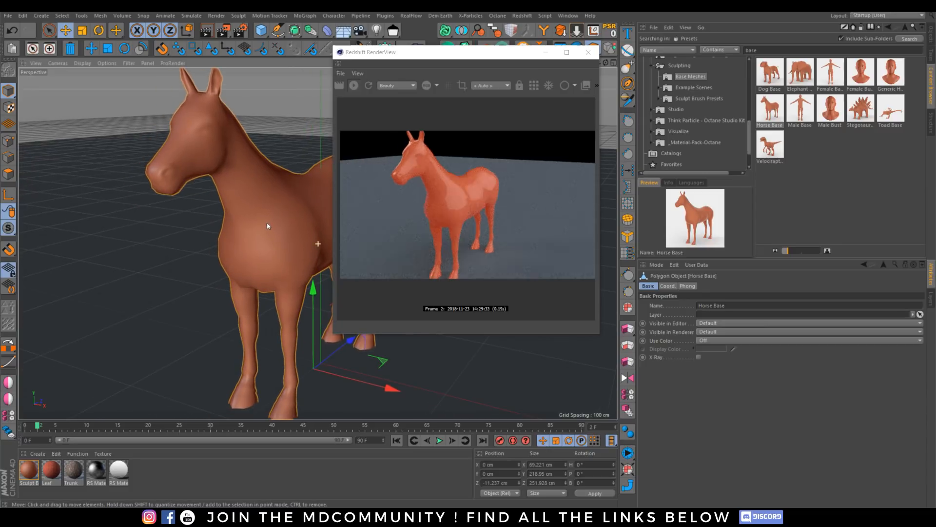
Step: Remove the preset material assignment from the Horse Base object
click(932, 33)
click(730, 39)
key(Delete)
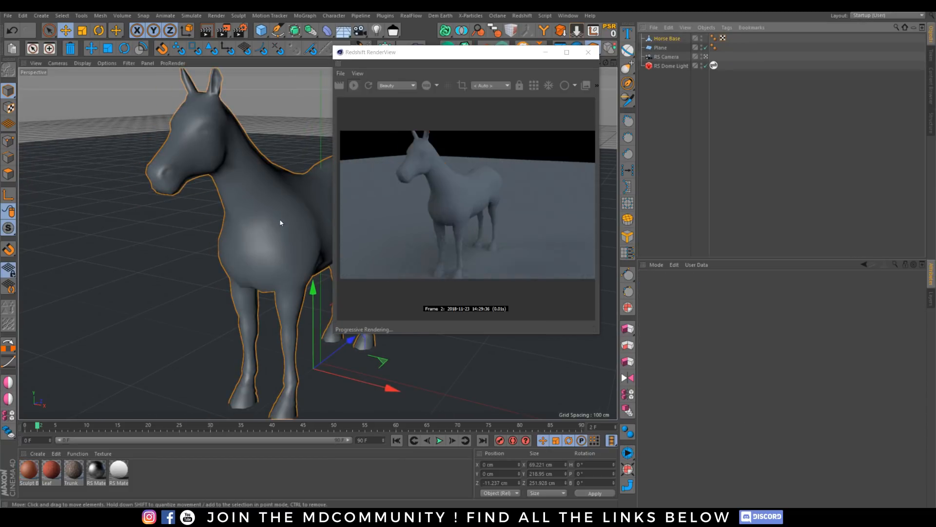
mouse_move(280, 223)
alt+mouse_down()
mouse_move(271, 239)
mouse_move(285, 253)
mouse_move(278, 238)
alt+mouse_up()
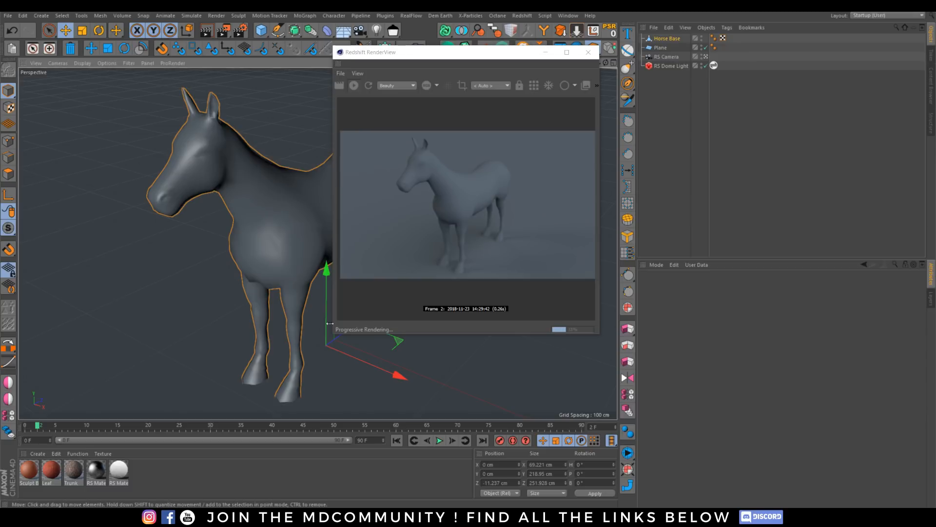
Step: Add a Subdivision Surface and place the Horse Base object inside it
click(669, 39)
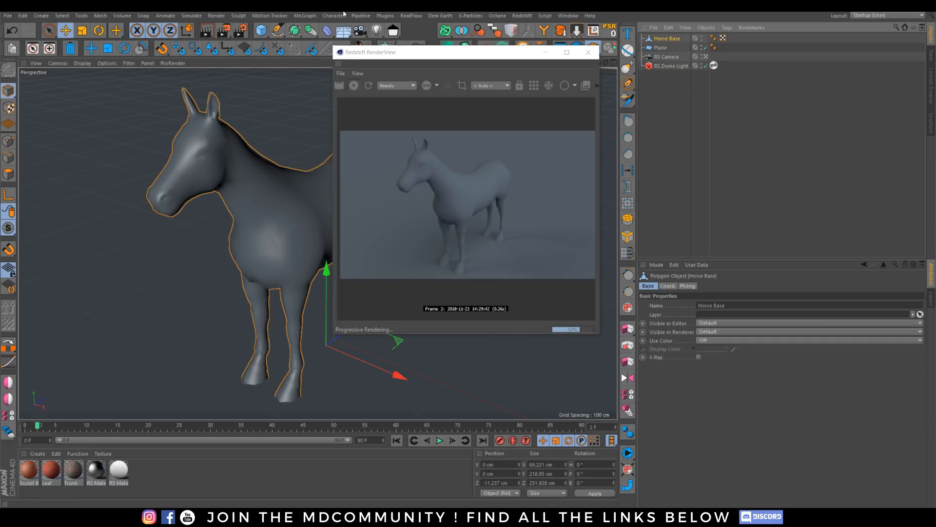
alt+click(295, 30)
click(676, 47)
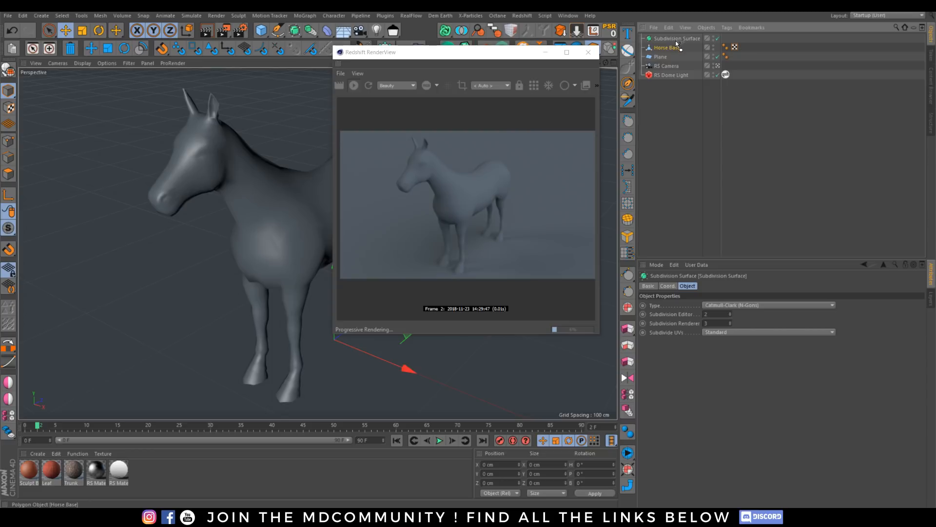
drag(676, 40, 676, 39)
click(675, 39)
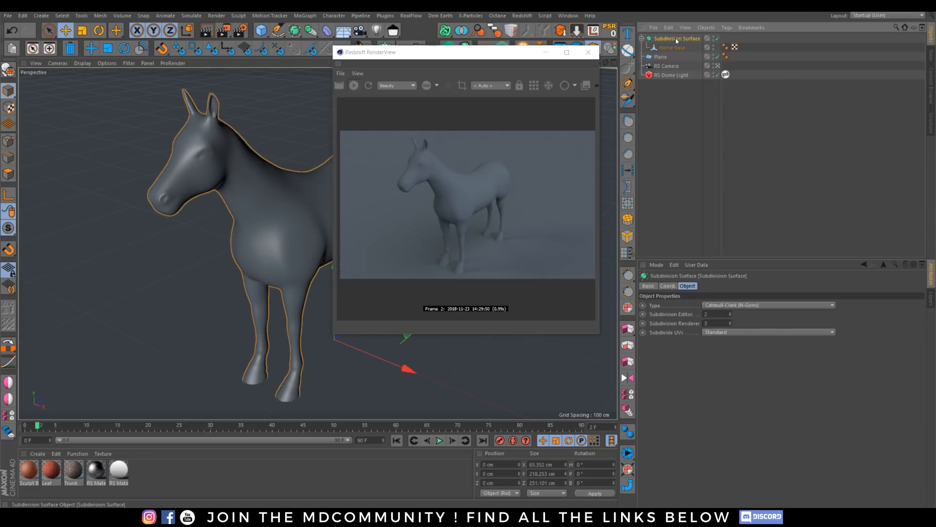
Step: Convert the Subdivision Surface to editable geometry, take Horse Base out of the resulting null and delete the null
key(c)
click(642, 38)
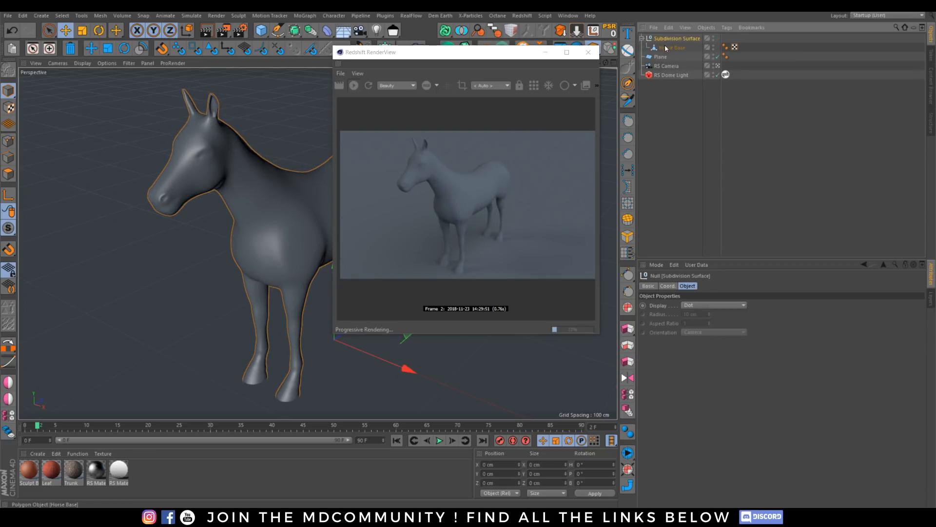
drag(665, 46, 667, 96)
click(674, 39)
key(Delete)
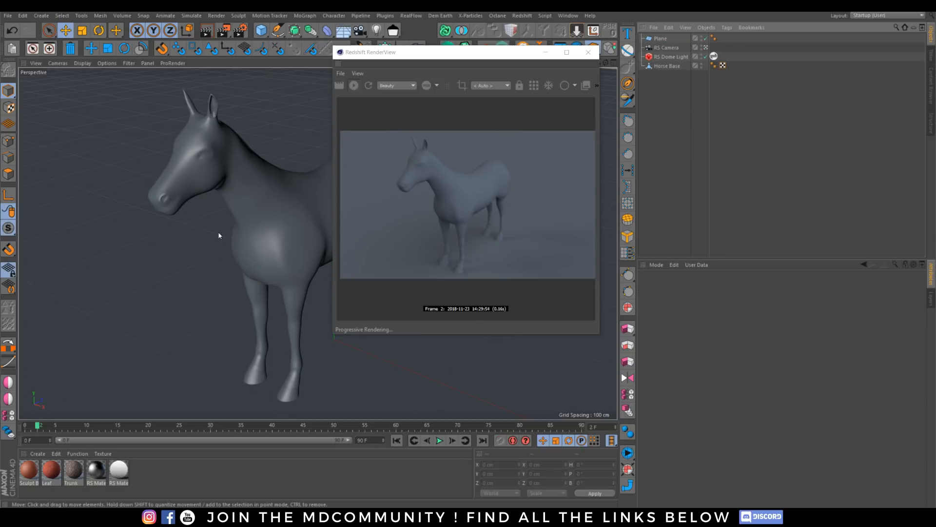
Step: Create a new Redshift material and assign it to the Horse Base object
alt+middle_drag(276, 226, 285, 238)
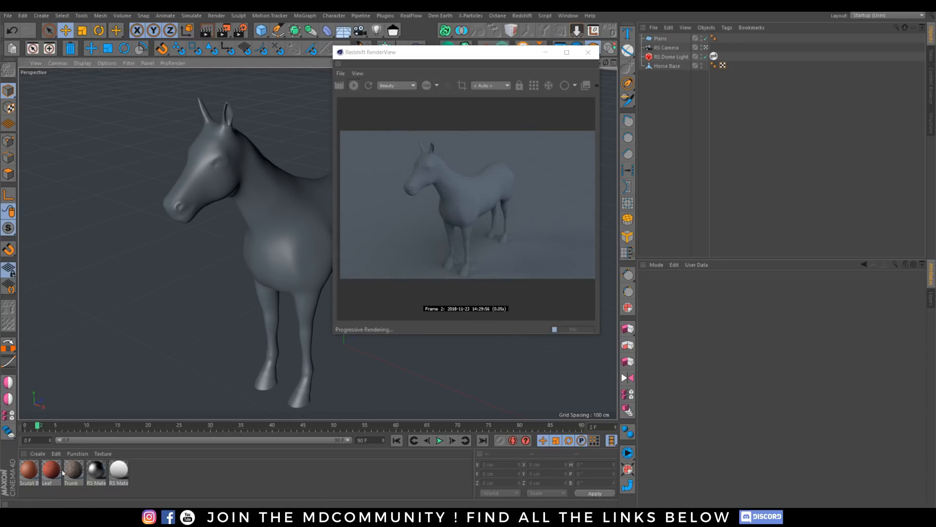
click(39, 453)
mouse_move(97, 357)
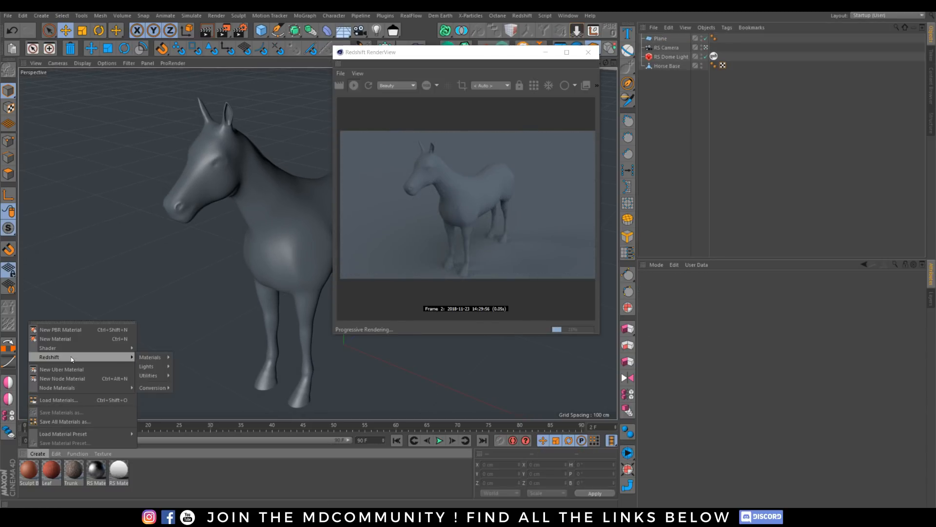
mouse_move(155, 360)
click(207, 358)
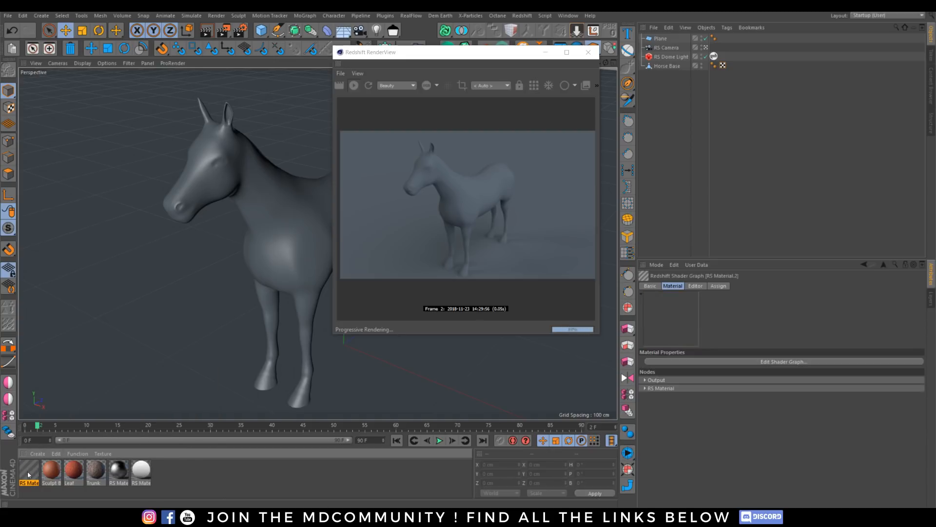
drag(29, 468, 601, 165)
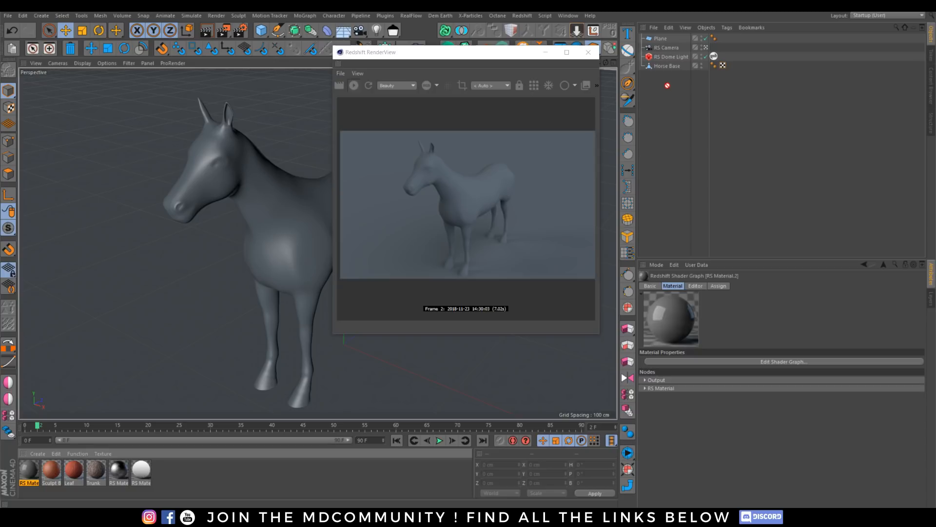
drag(672, 67, 673, 66)
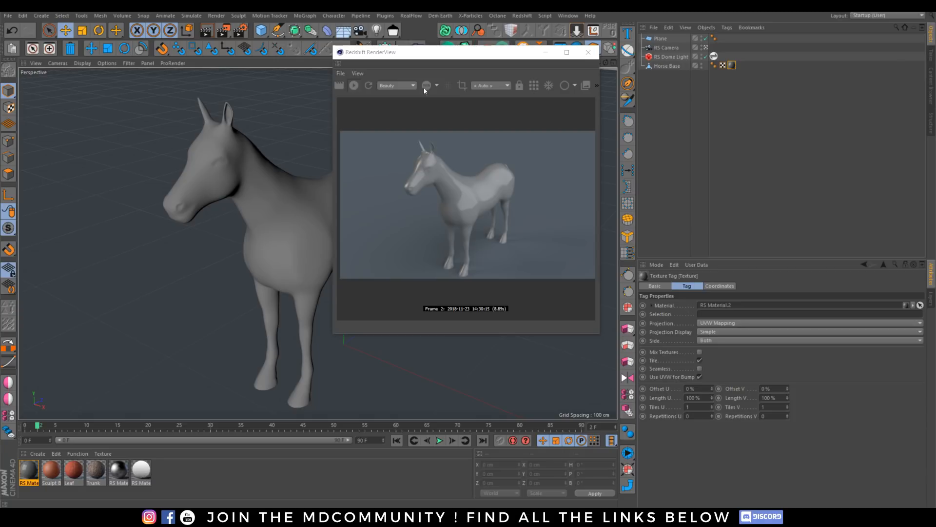
Step: In File Explorer, open the 4k folder of Large Plates > Plates 1 in the MHSProd Steampunk Pack Plates directory
drag(931, 55, 533, 72)
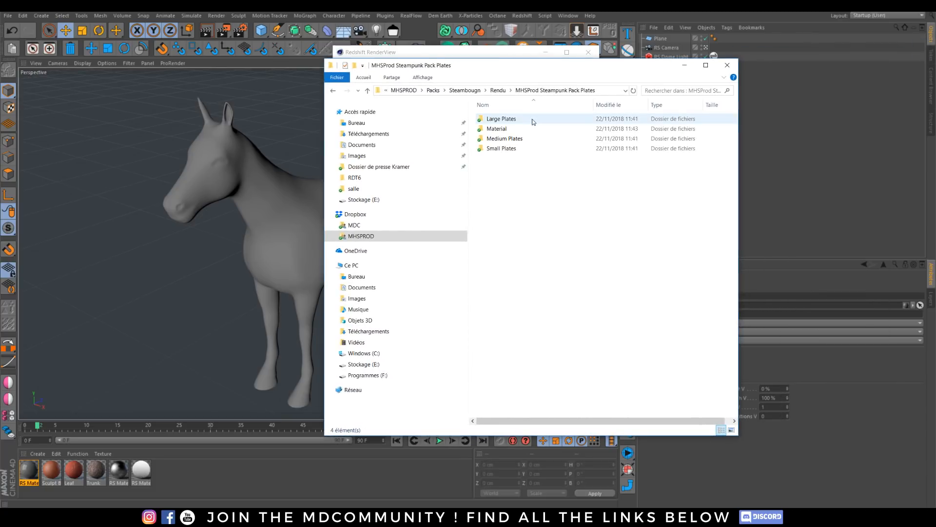
double_click(507, 121)
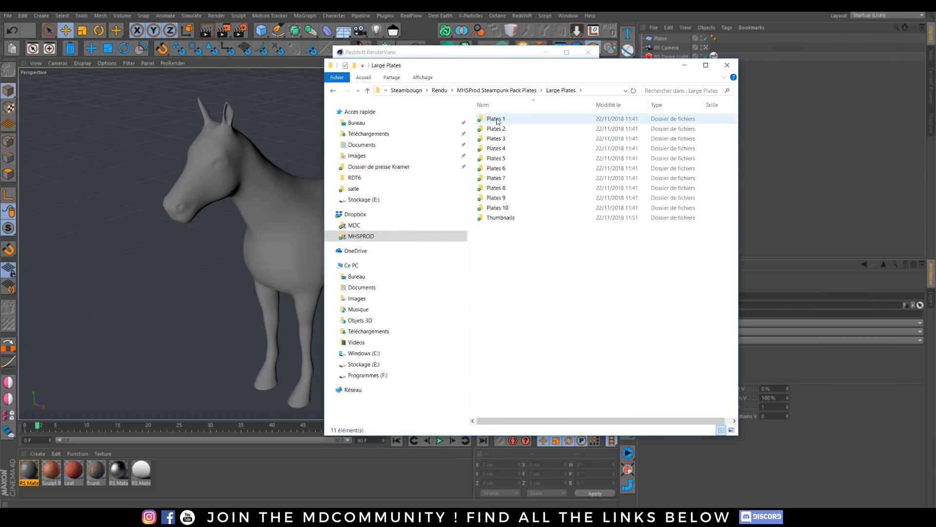
double_click(499, 120)
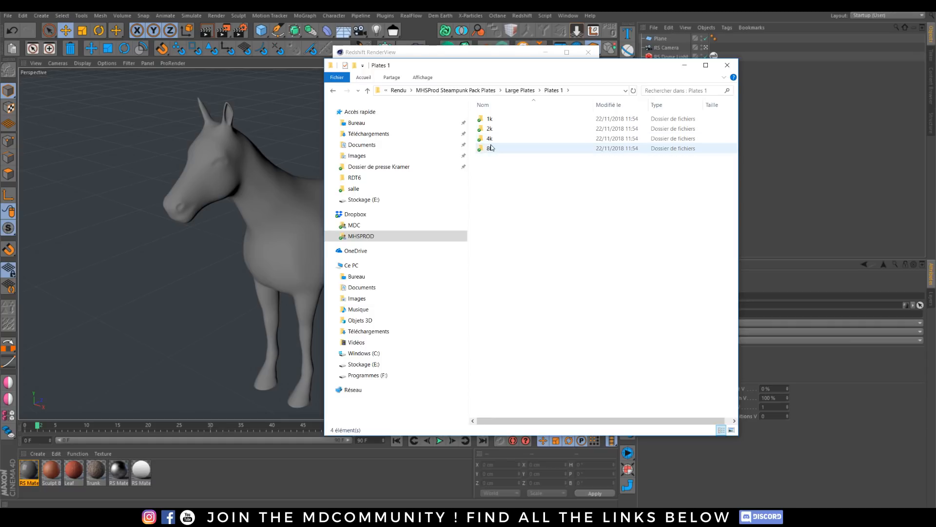
double_click(491, 141)
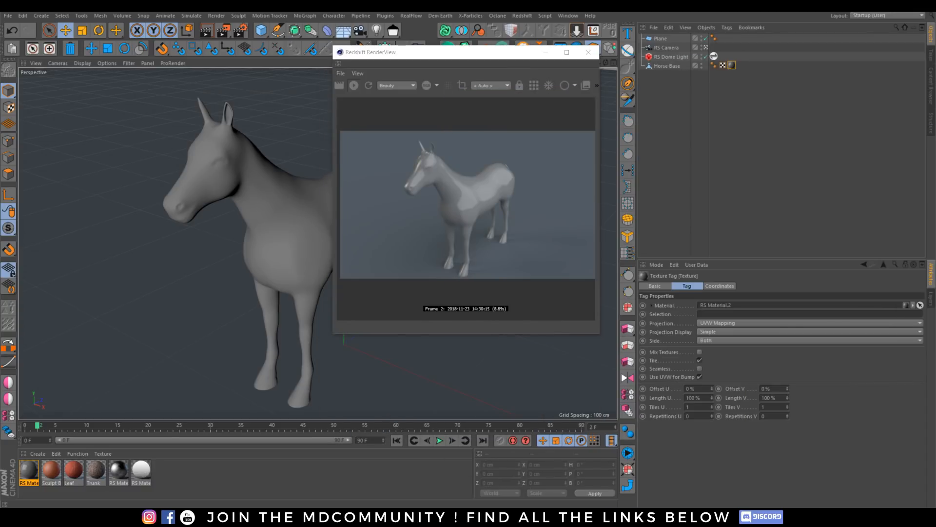
Step: Open the shader graph of RS Material.2 and bring in the 4k depth map of Large Plates 1 as a texture node
double_click(29, 469)
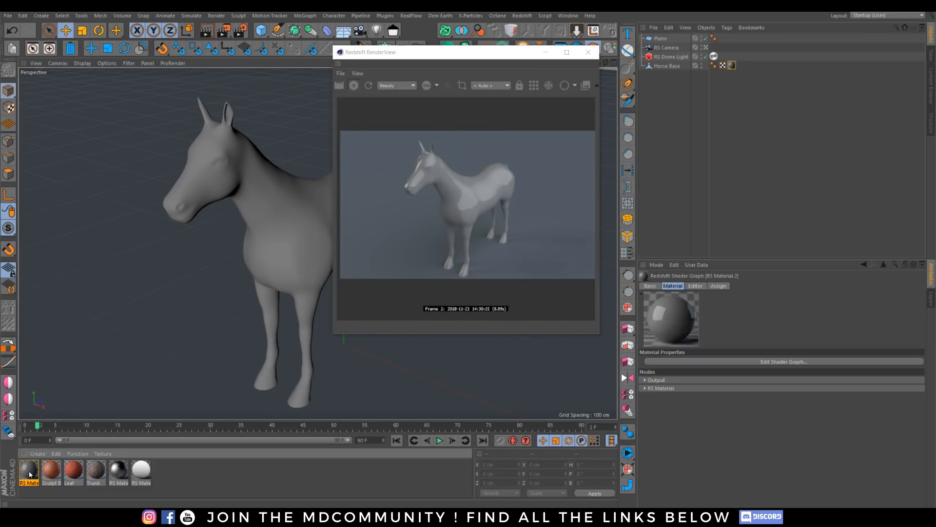
click(302, 94)
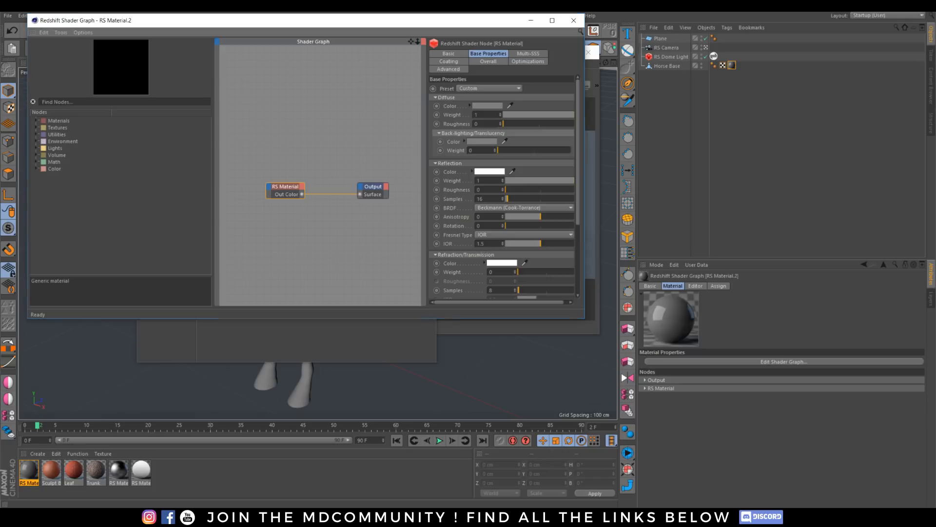
drag(935, 229, 218, 136)
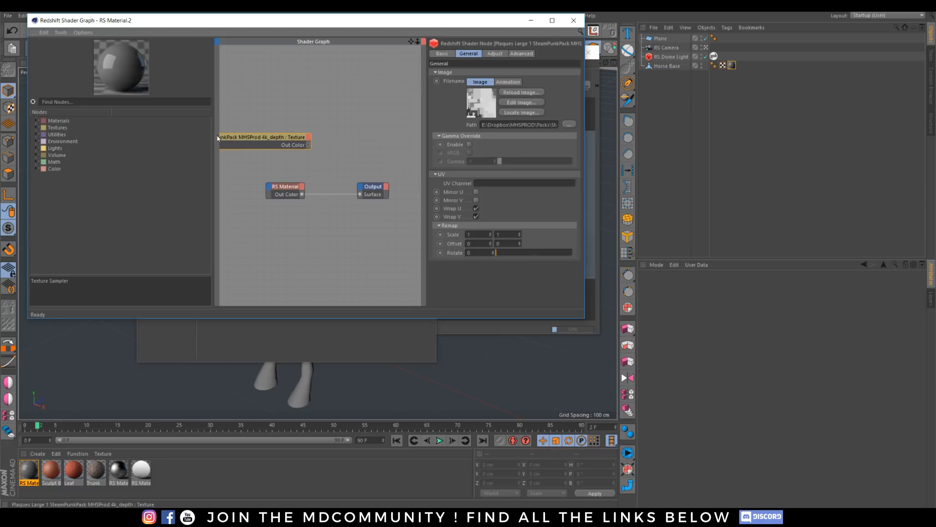
Step: Add a Displacement node to the shader graph and feed the depth texture's Out Color into its Tex Map input
click(82, 101)
text(displace)
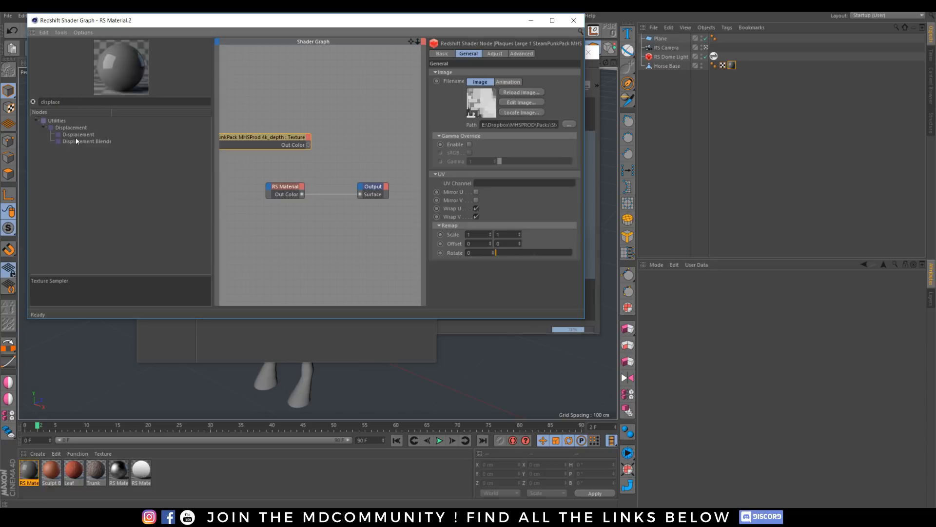
drag(77, 134, 268, 245)
drag(308, 145, 258, 247)
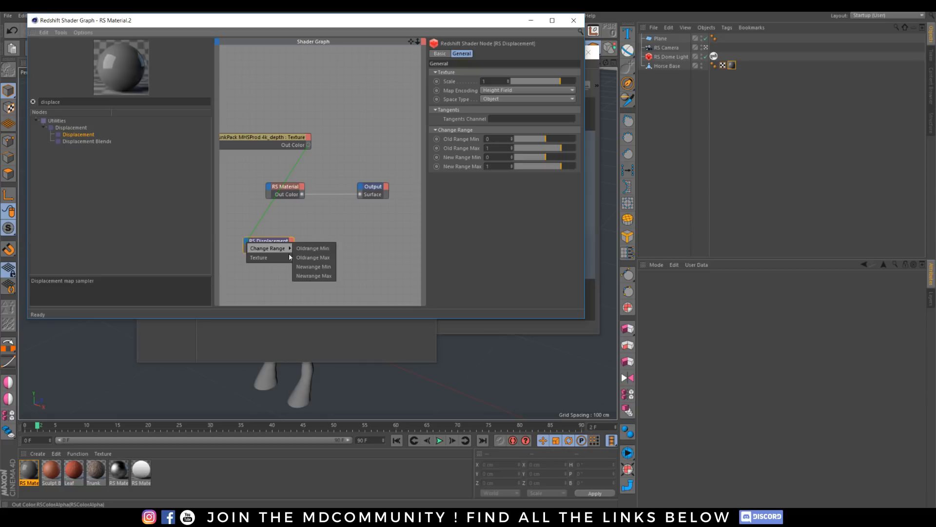
click(308, 260)
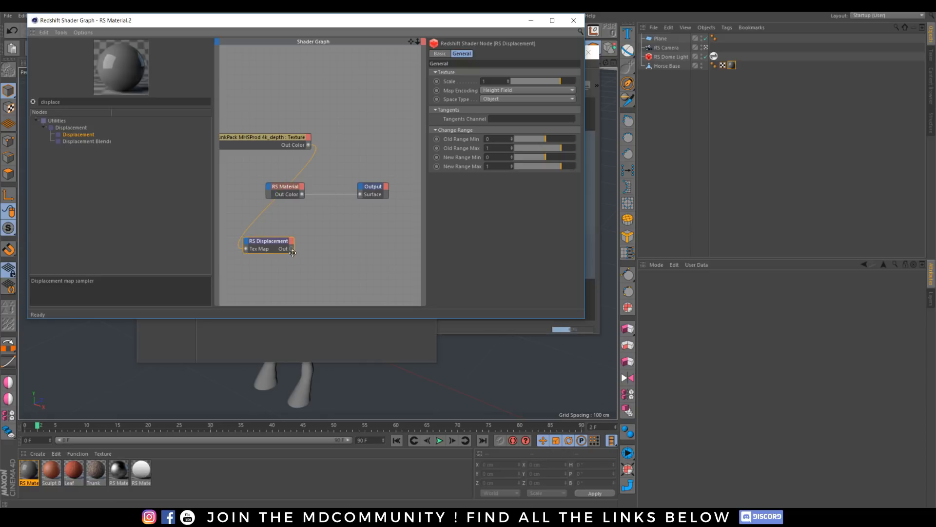
Step: Connect the RS Displacement node to the Output's Displacement input, and arrange the shader graph and RenderView windows side by side
drag(291, 249, 361, 190)
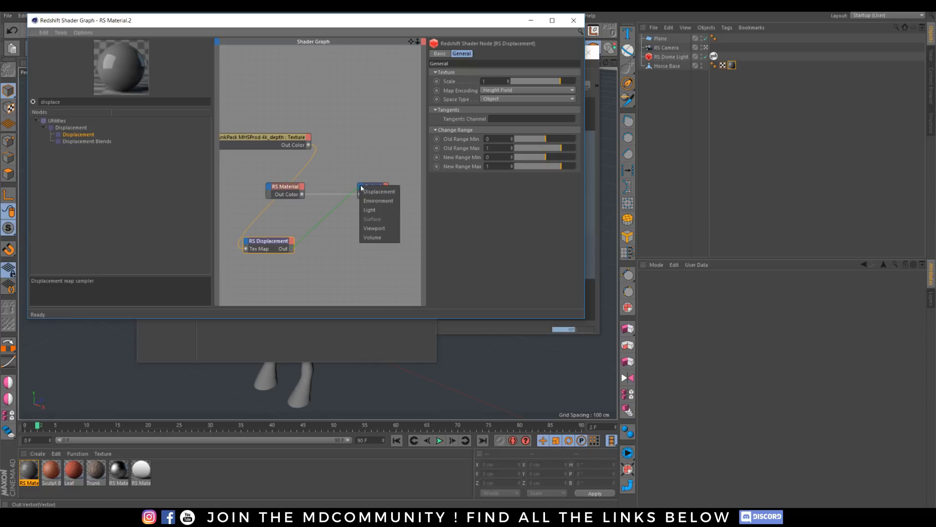
click(389, 196)
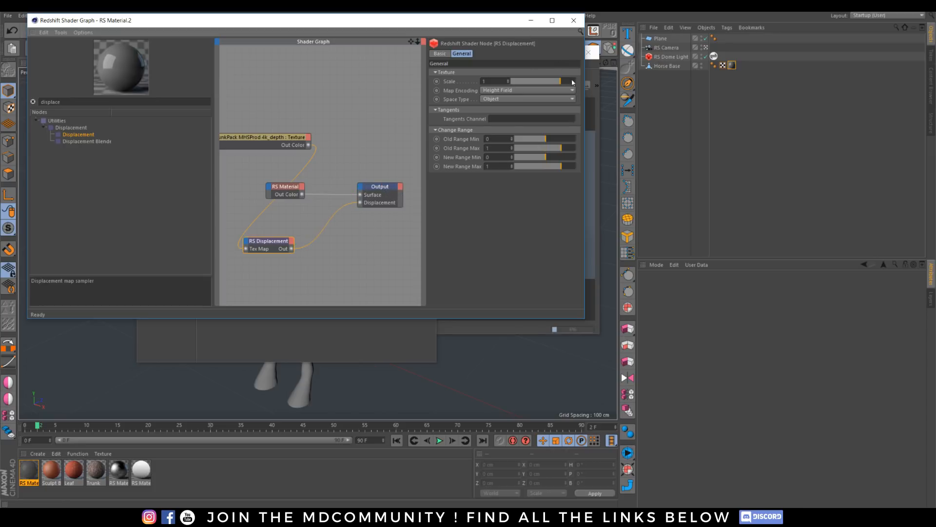
drag(583, 112, 361, 111)
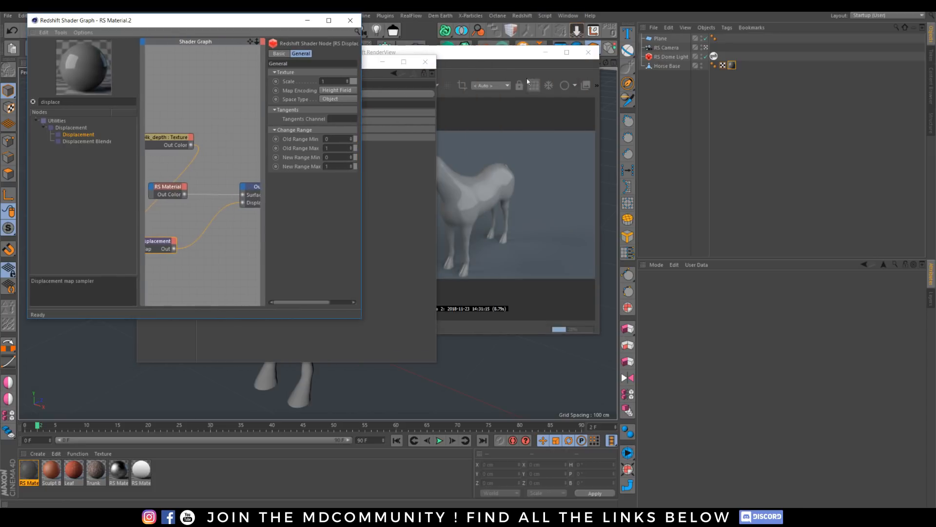
click(505, 65)
drag(505, 66, 451, 79)
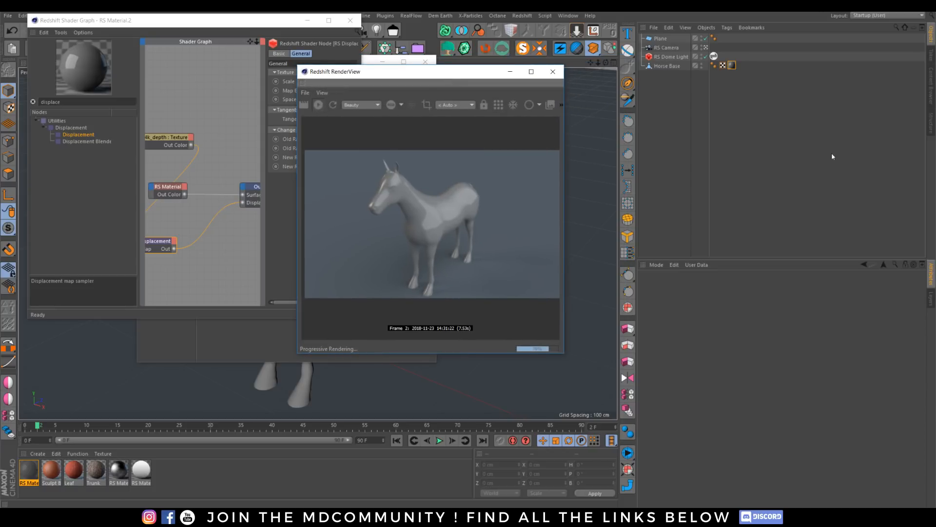
Step: Add a Redshift Object tag to Horse Base
click(661, 69)
right_click(662, 67)
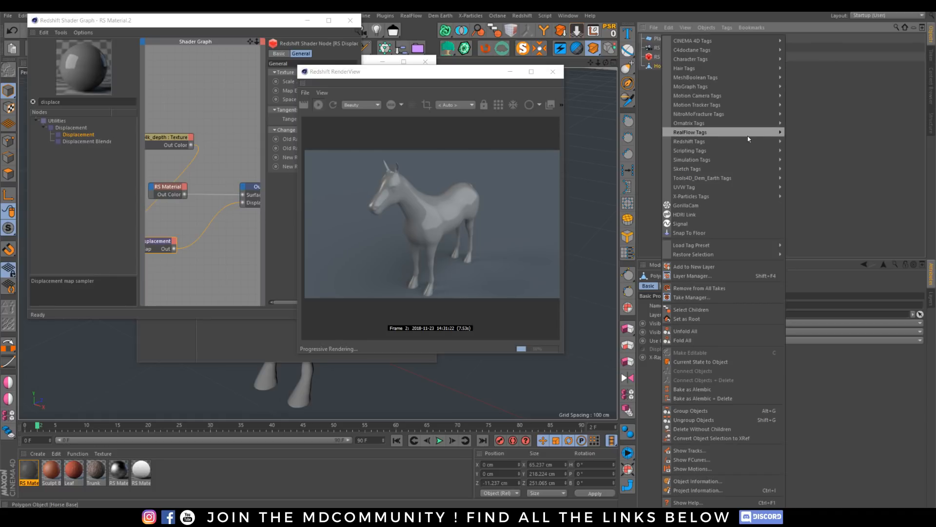
mouse_move(754, 139)
click(812, 151)
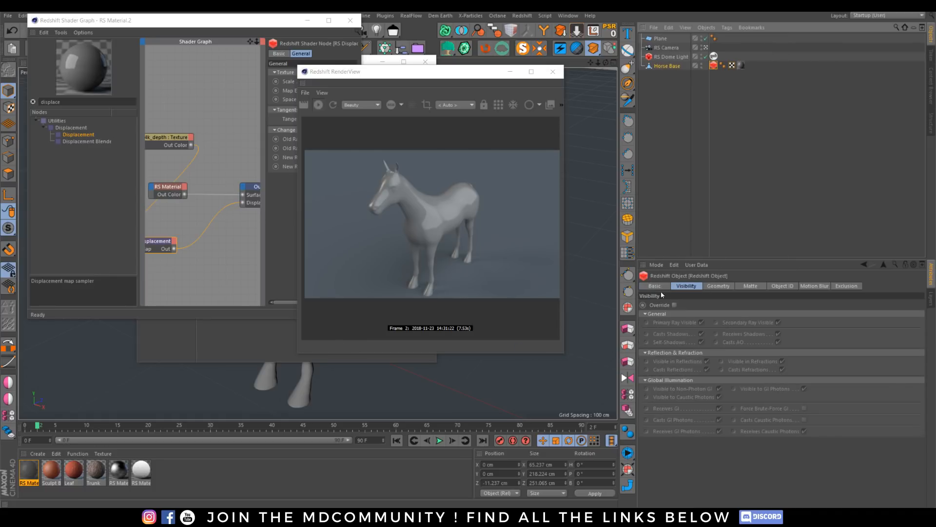
Step: Override the geometry settings of the Redshift Object tag and enable both tessellation and displacement
click(719, 287)
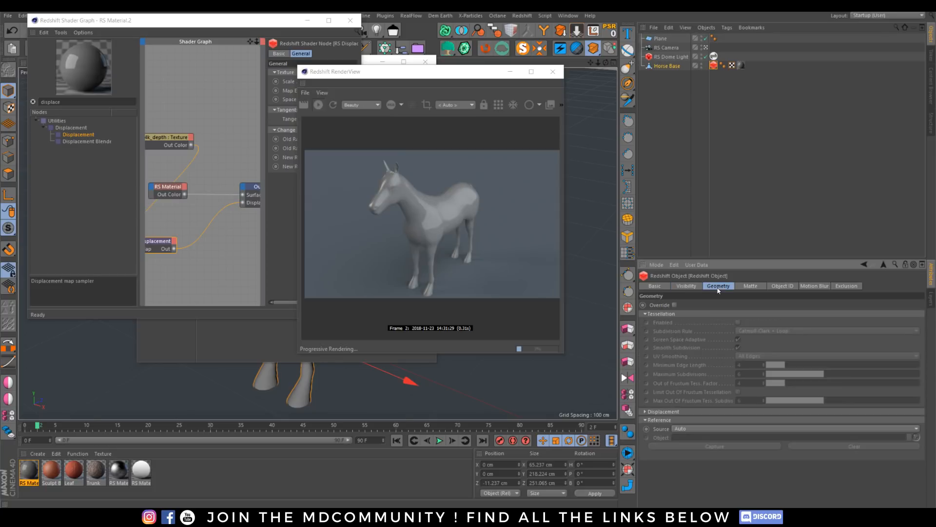
click(675, 305)
click(646, 412)
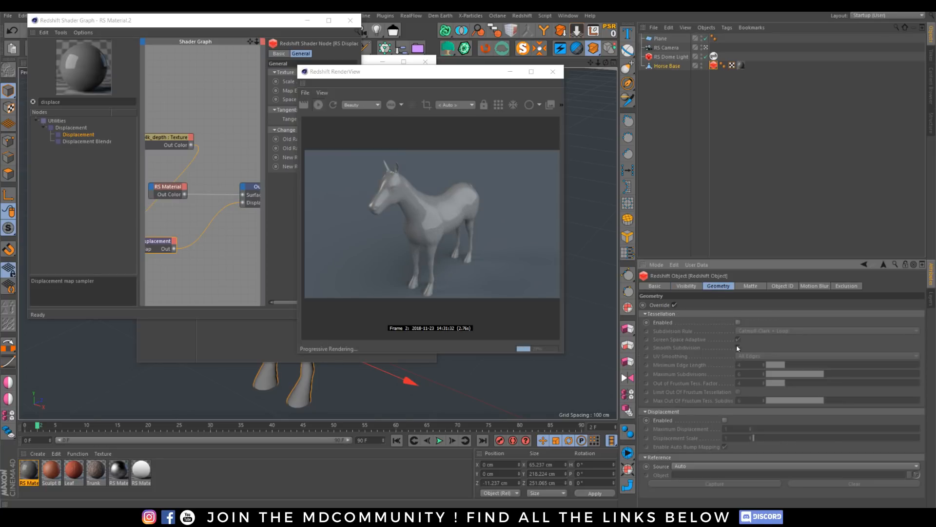
click(739, 323)
click(725, 419)
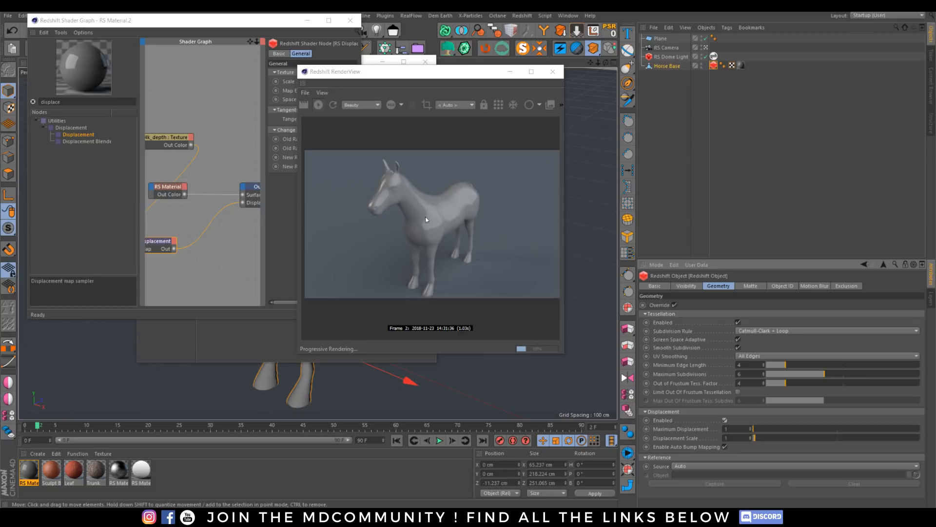
Step: Uncover the RS Displacement node's settings by moving the RenderView aside, and set the displacement scale to 10
drag(383, 72, 504, 94)
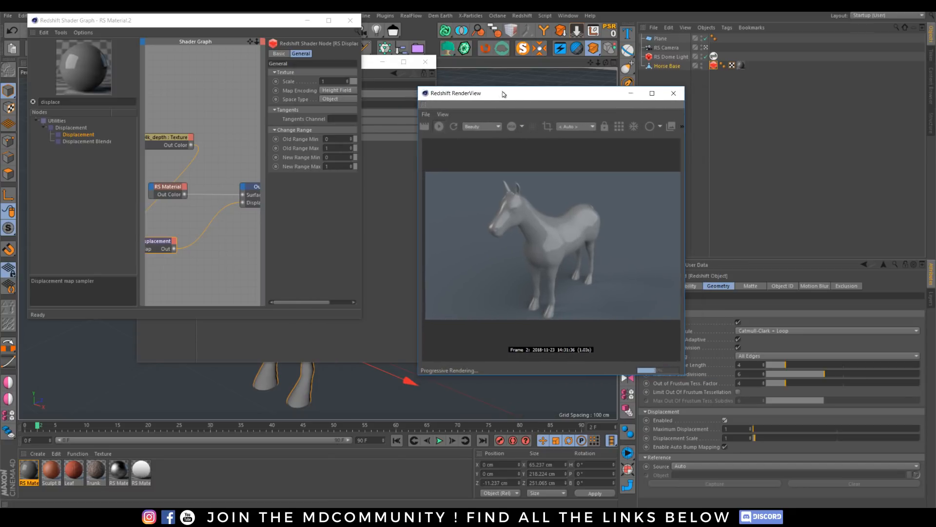
click(335, 81)
text(0)
key(Return)
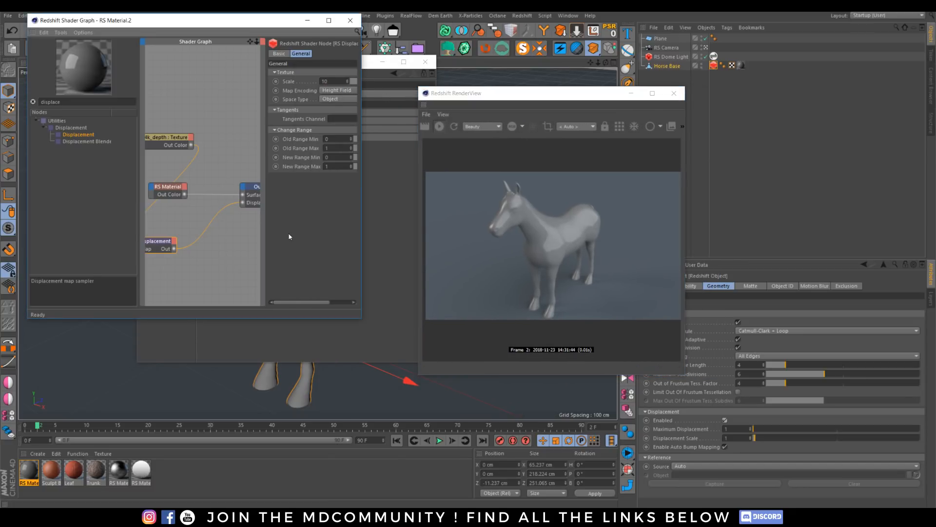
Step: Try a maximum displacement of 10 on the horse's Redshift Object tag, and set it back to 1
click(739, 428)
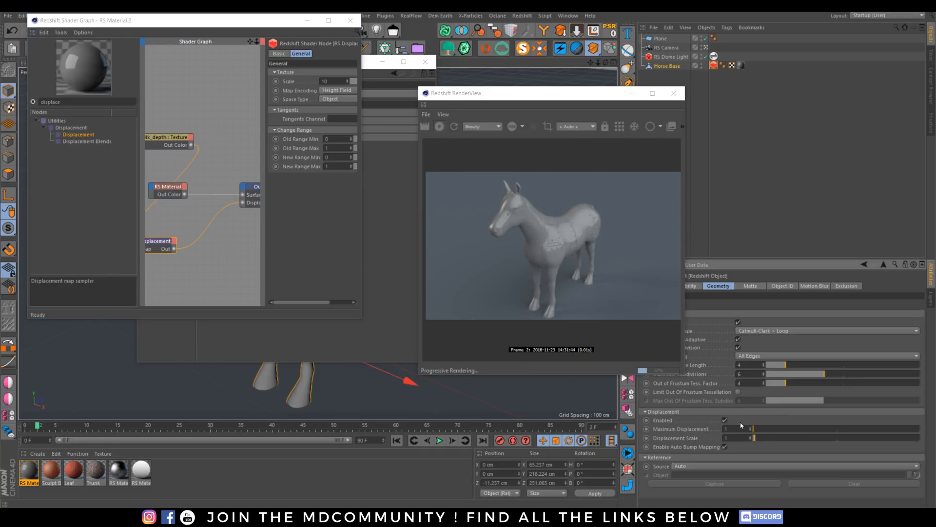
key(Return)
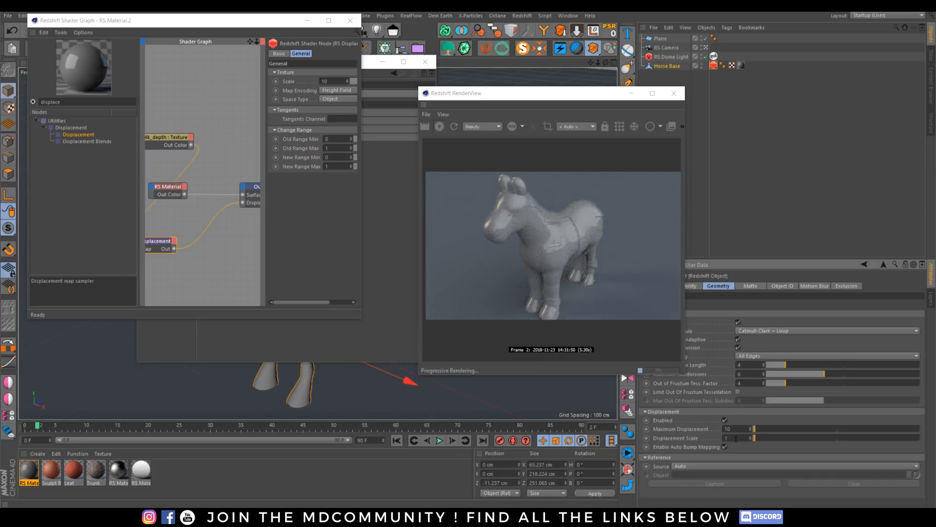
click(736, 429)
key(BackSpace)
key(Return)
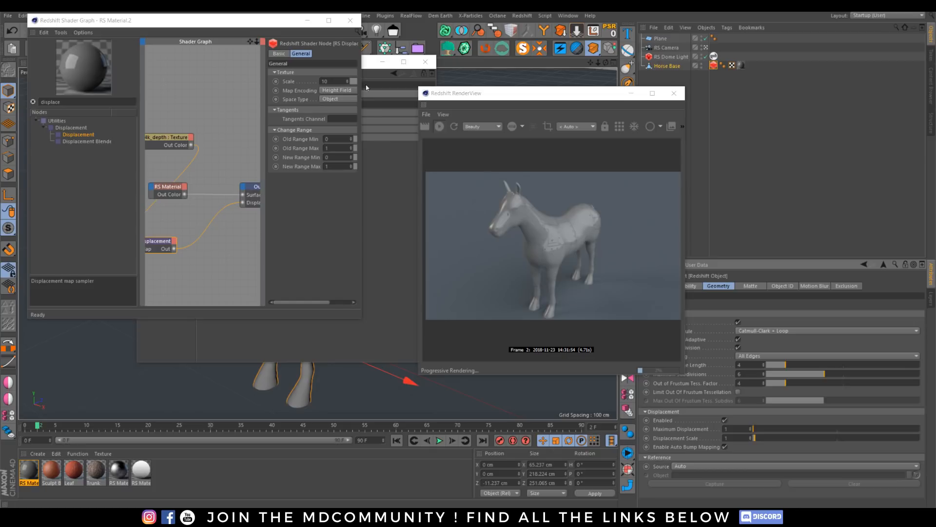
Step: Minimize the shader graph and Material Editor, and examine the plate displacement on the horse's chest up close in the render
click(308, 21)
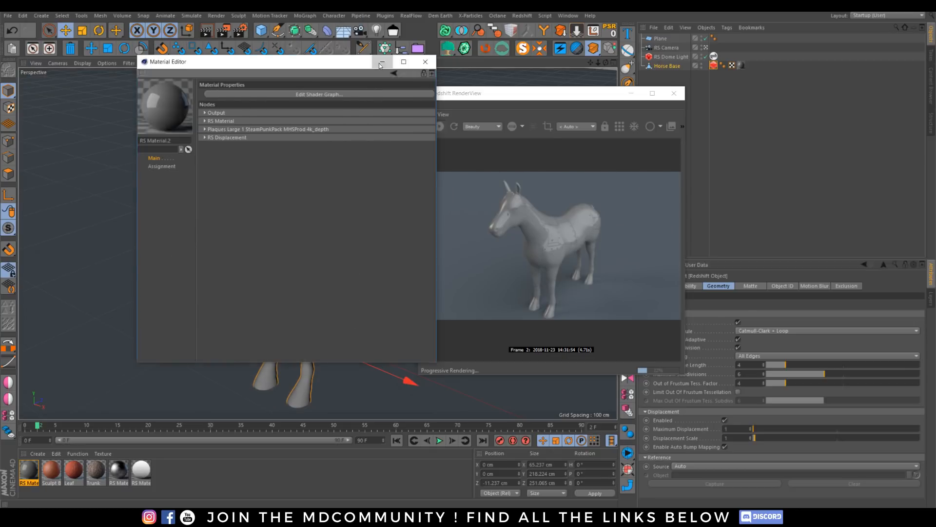
click(380, 64)
scroll(335, 192, up, 5)
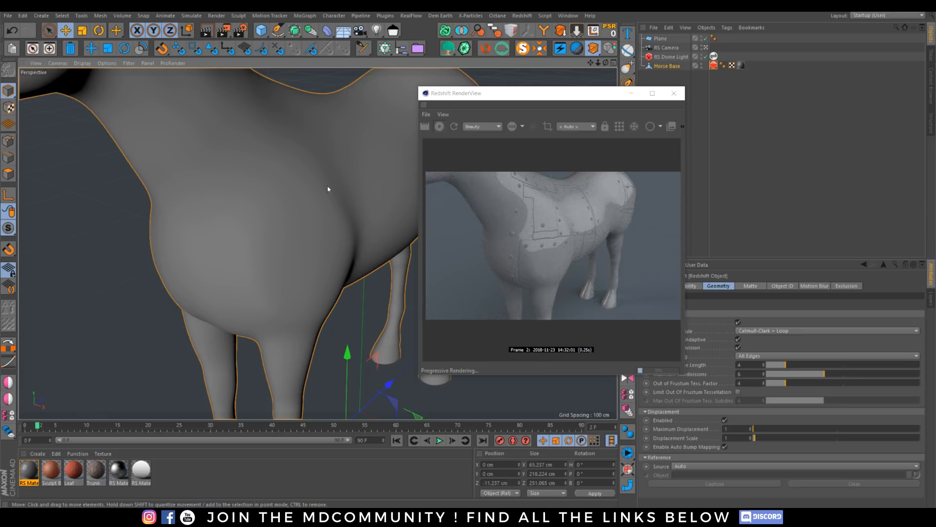
scroll(253, 205, up, 3)
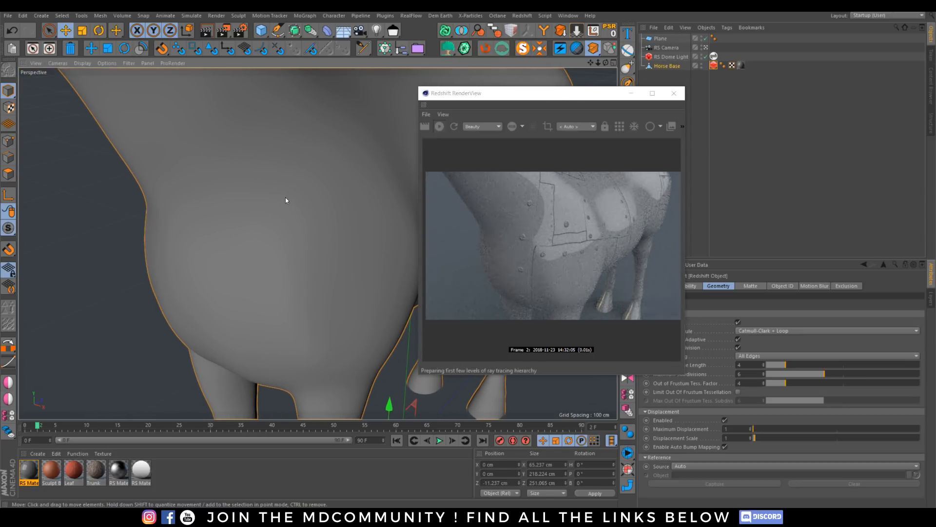
scroll(277, 219, up, 3)
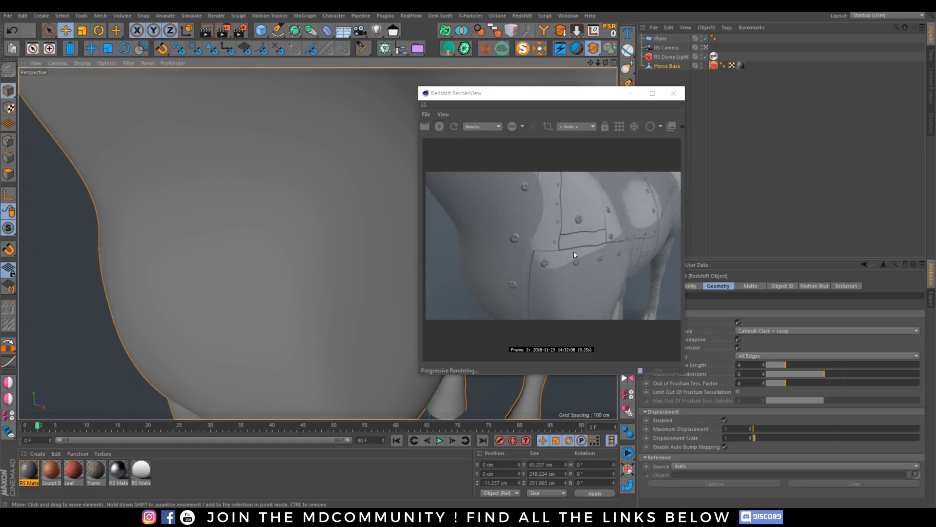
scroll(293, 195, down, 5)
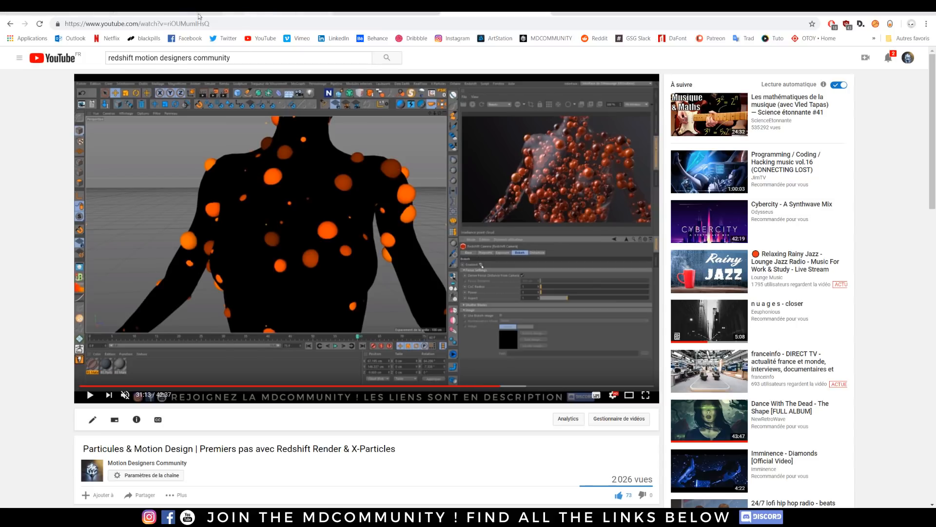
Step: In the web browser, find the steampunk plates post in the Motion Designers Community Facebook group and open its Gumroad link
click(168, 16)
scroll(170, 336, down, 5)
scroll(170, 336, down, 3)
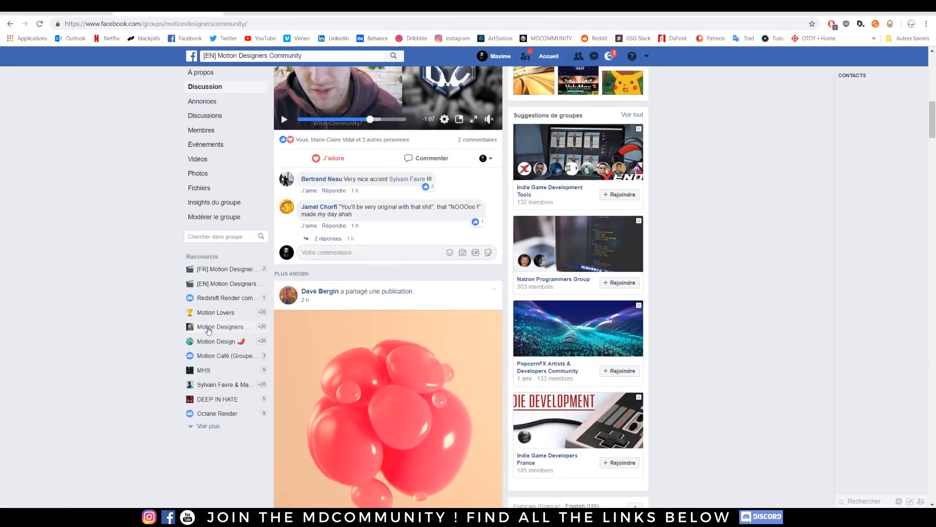
scroll(202, 327, up, 5)
click(322, 181)
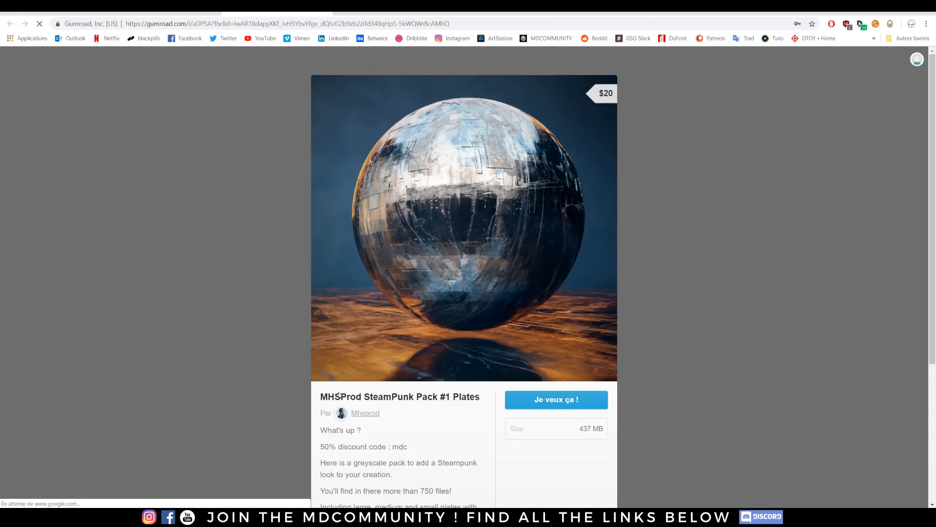
Step: Read the MHSProd SteamPunk Pack #1 Plates product description on Gumroad, including its discount offer and file contents
scroll(460, 283, down, 2)
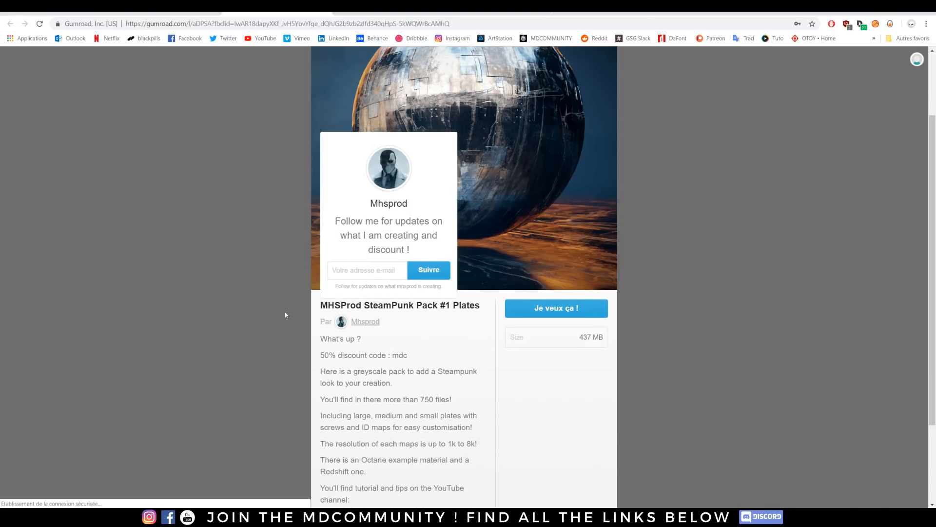
scroll(391, 301, down, 2)
drag(409, 243, 322, 241)
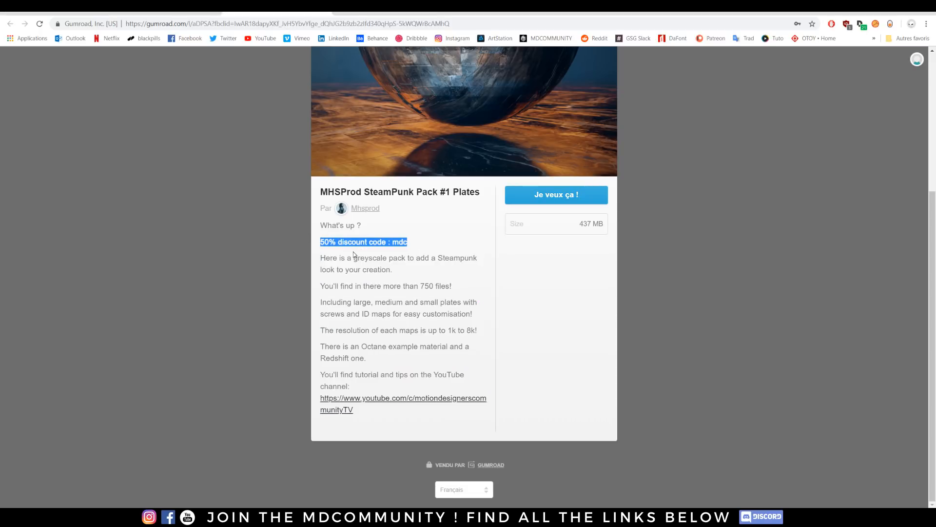
click(414, 247)
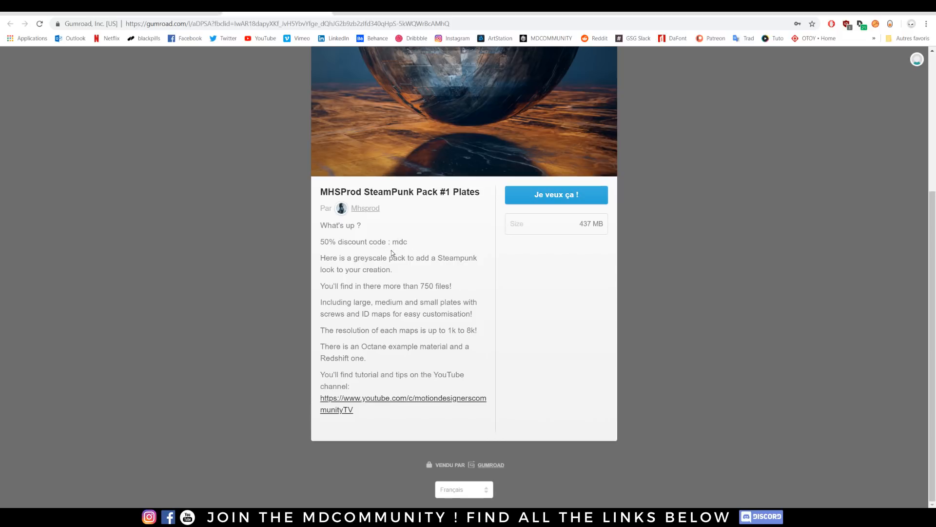
scroll(391, 250, up, 4)
scroll(503, 207, down, 3)
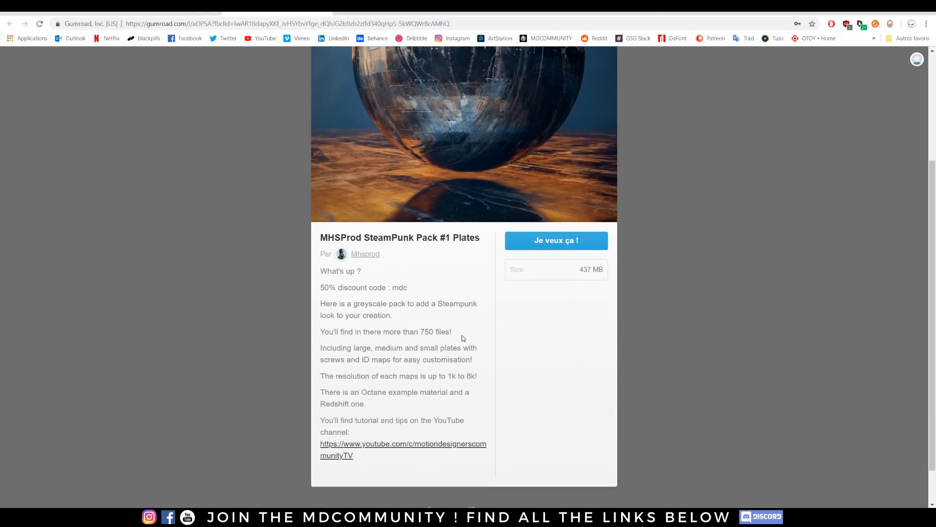
drag(462, 335, 417, 332)
click(301, 362)
scroll(416, 144, up, 2)
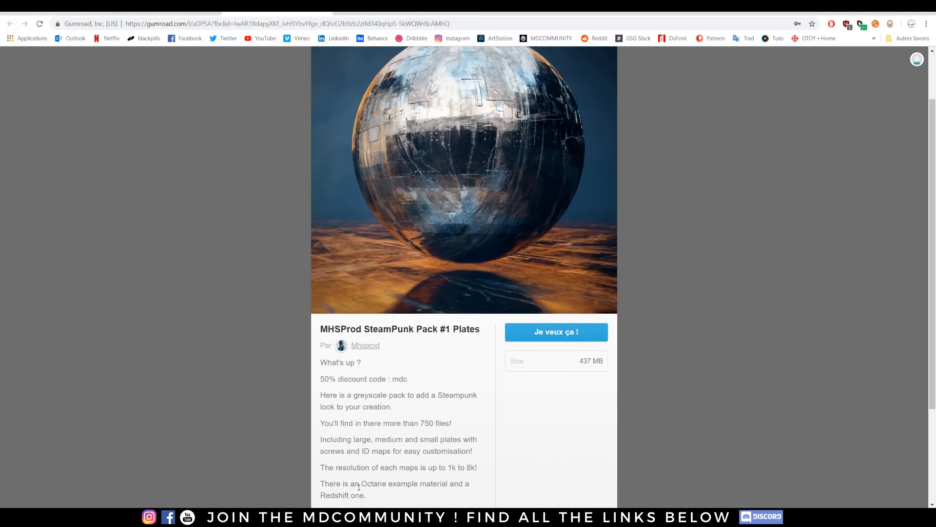
Step: Switch to Photos, look through the steampunk city reference images starting from 111.png, and close the viewer
mouse_move(352, 516)
click(305, 471)
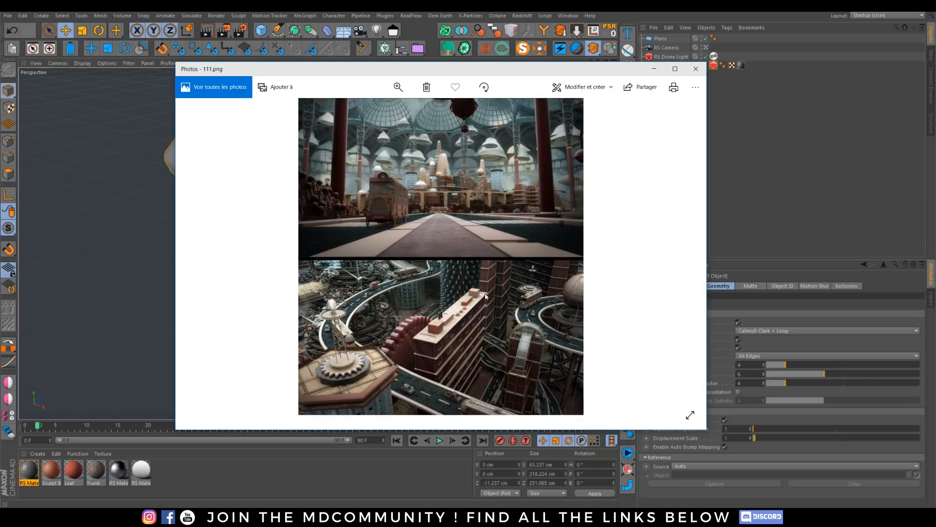
click(689, 262)
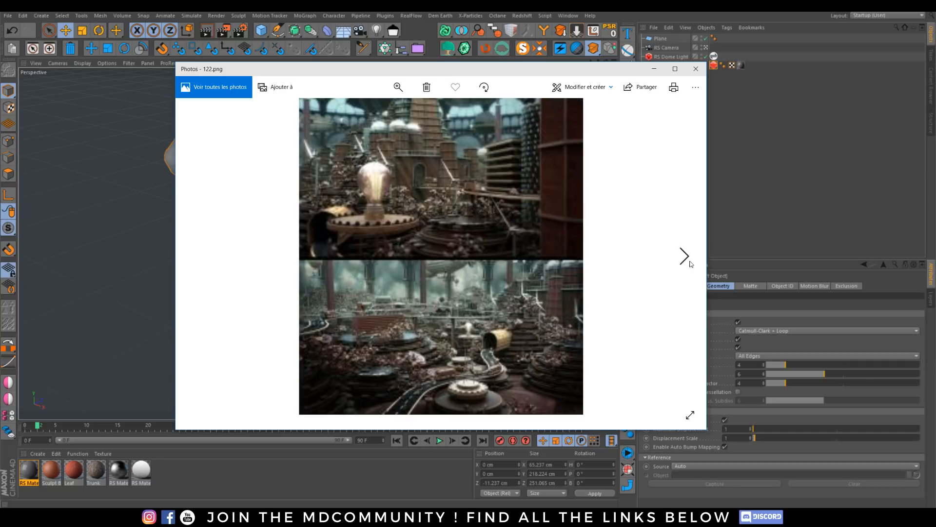
click(690, 264)
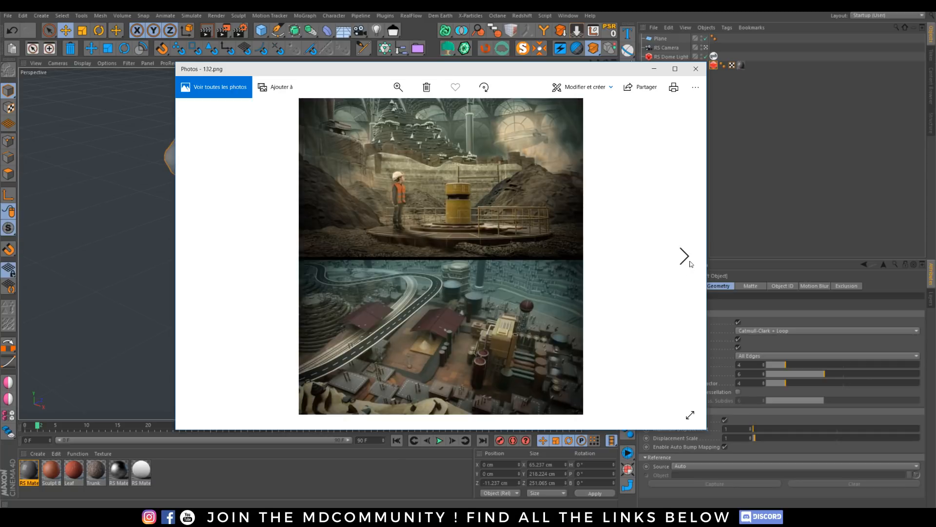
click(691, 264)
click(691, 264)
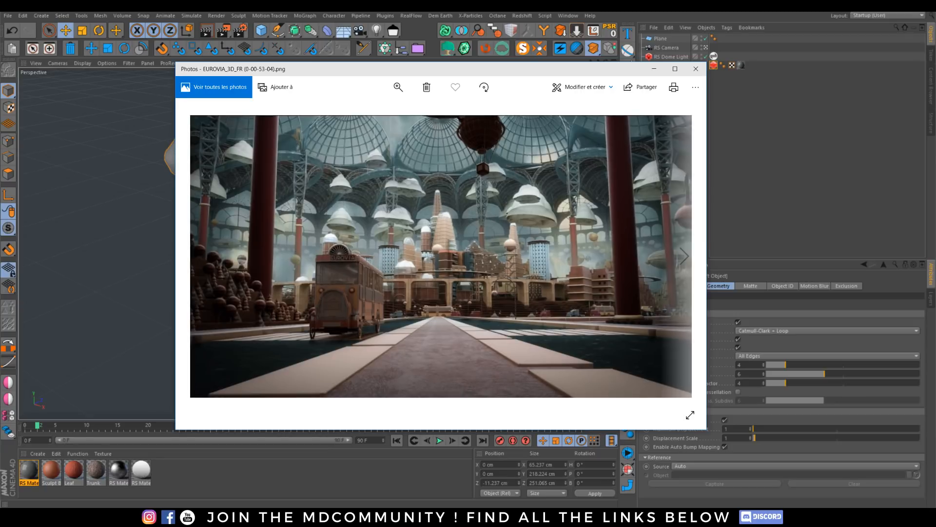
click(696, 68)
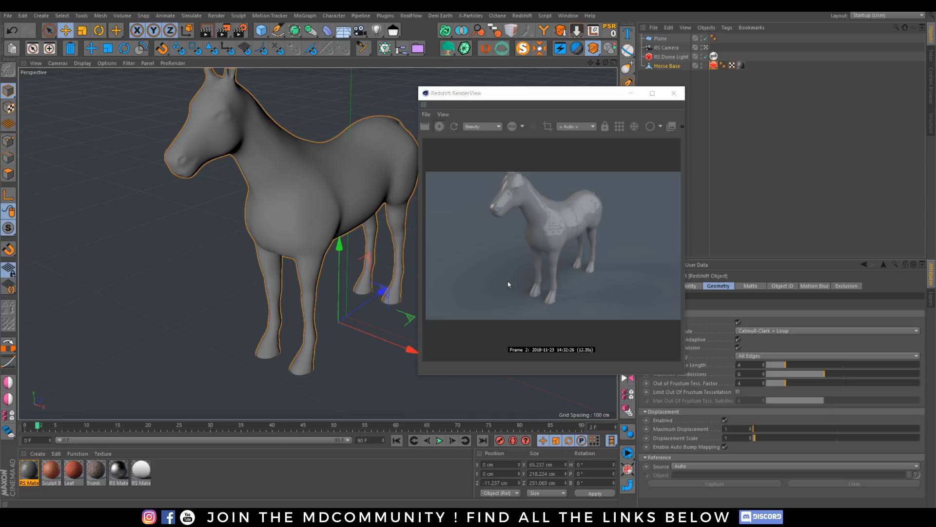
click(491, 260)
scroll(279, 190, up, 2)
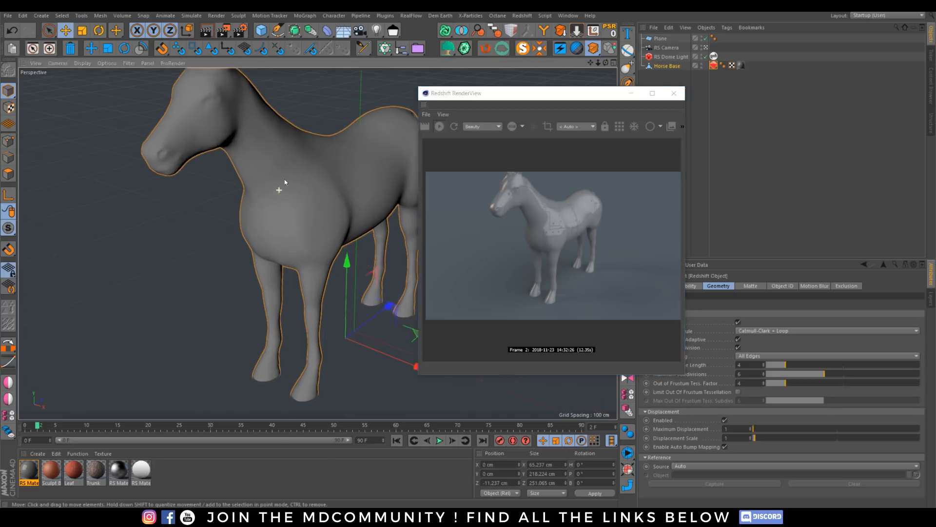
Step: Examine the steampunk plate displacement on the horse's chest, side and hindquarters in the Redshift render
scroll(305, 182, up, 2)
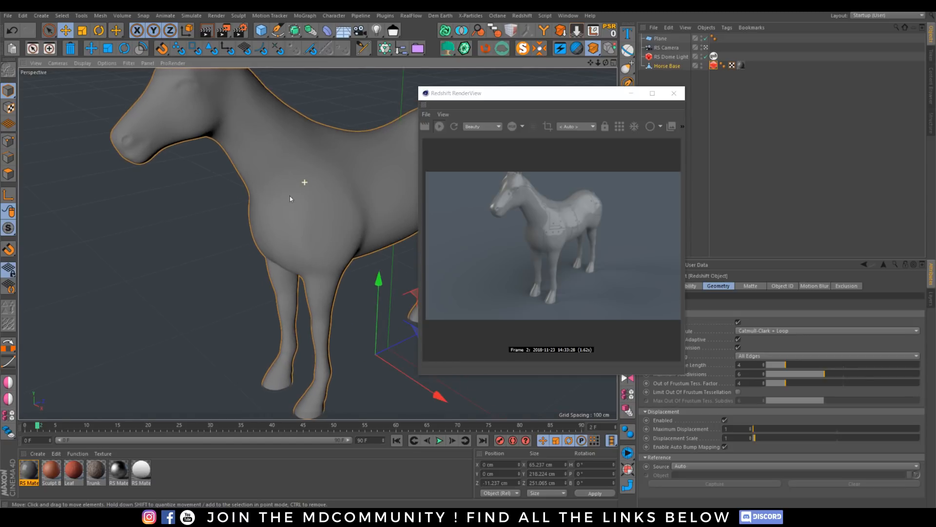
alt+middle_drag(293, 209, 218, 250)
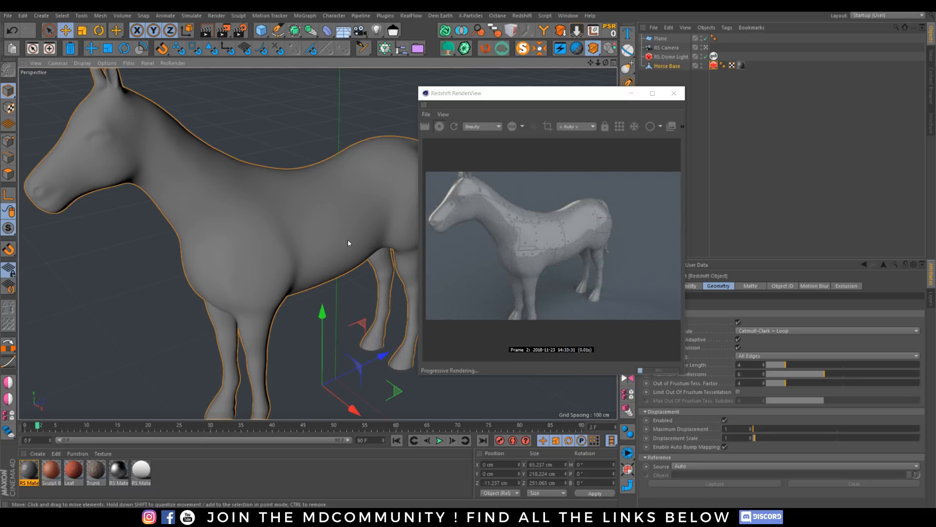
scroll(347, 238, up, 2)
alt+drag(355, 215, 233, 253)
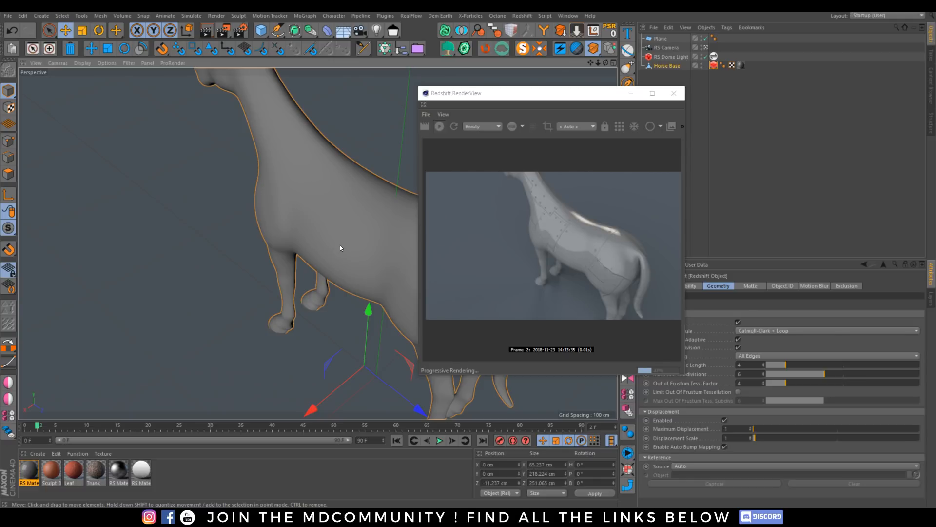
alt+drag(308, 187, 414, 151)
Step: Add the TechIt-BM-002 texture to the RS Material.2 shader graph as the RS Displacement map input, then put the graph and Material Editor away
double_click(30, 469)
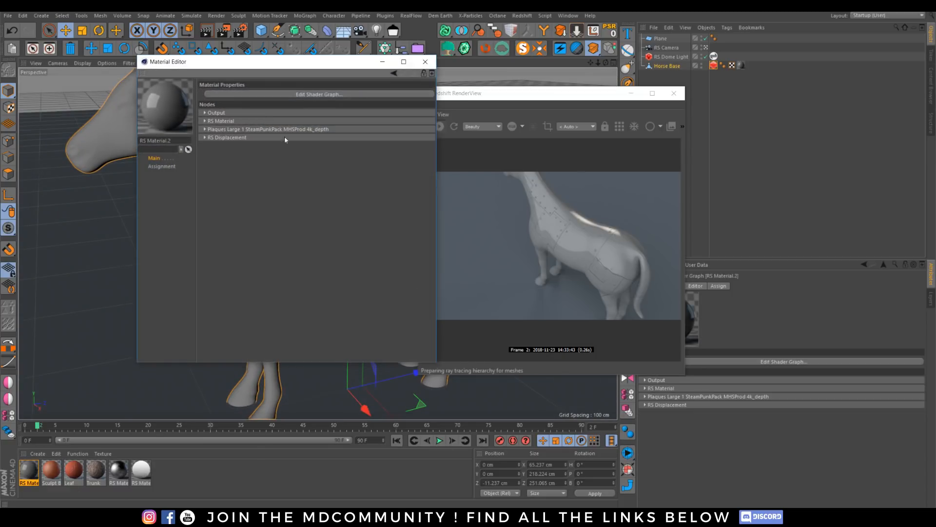
click(315, 95)
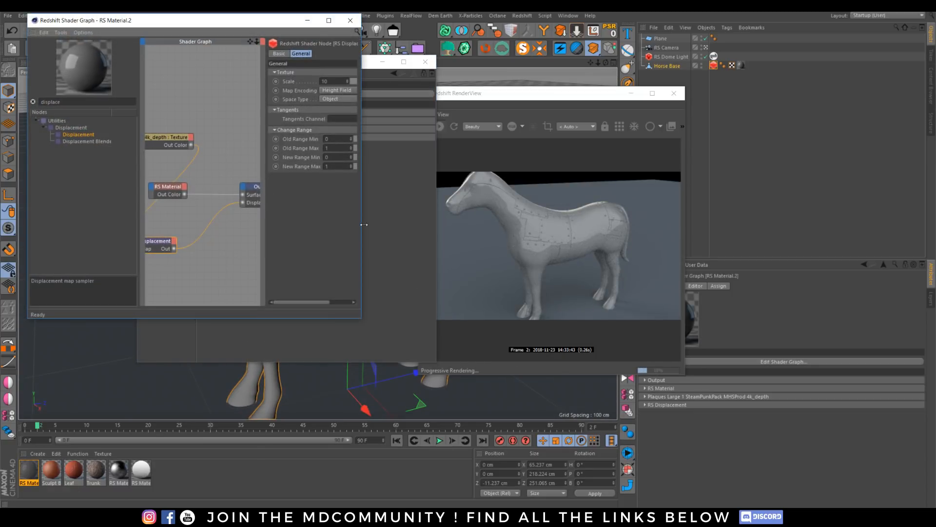
click(228, 145)
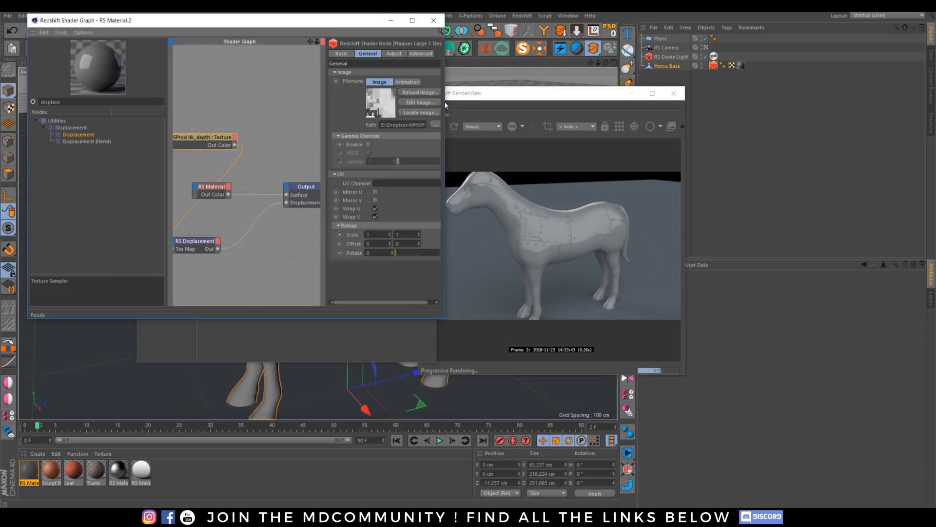
drag(445, 104, 756, 146)
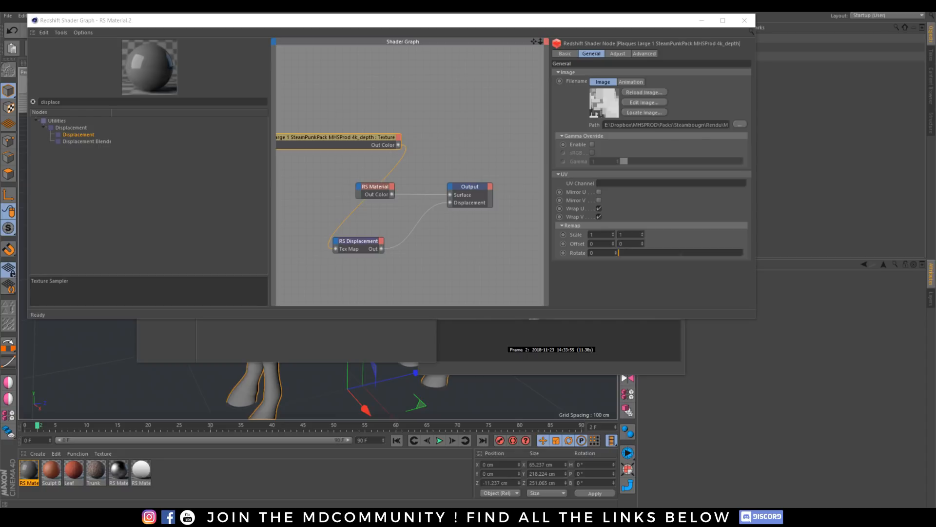
drag(933, 175, 337, 249)
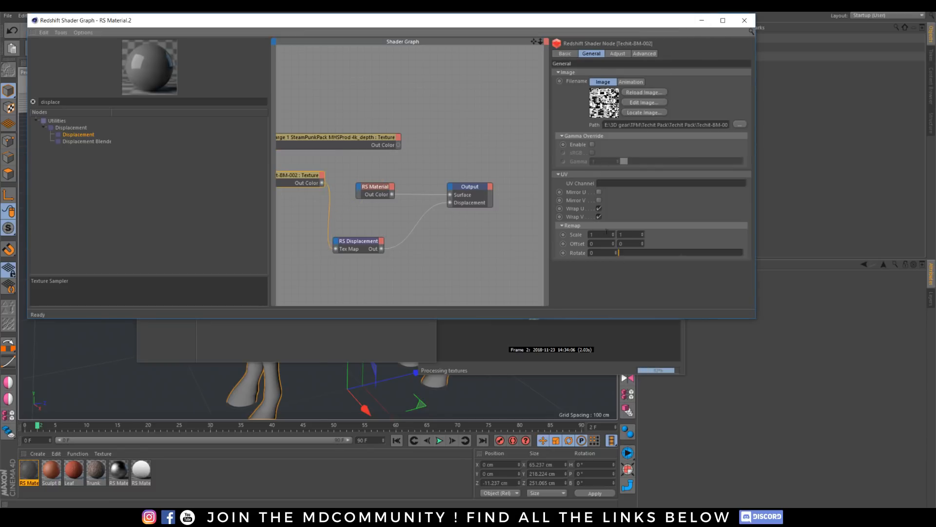
click(744, 20)
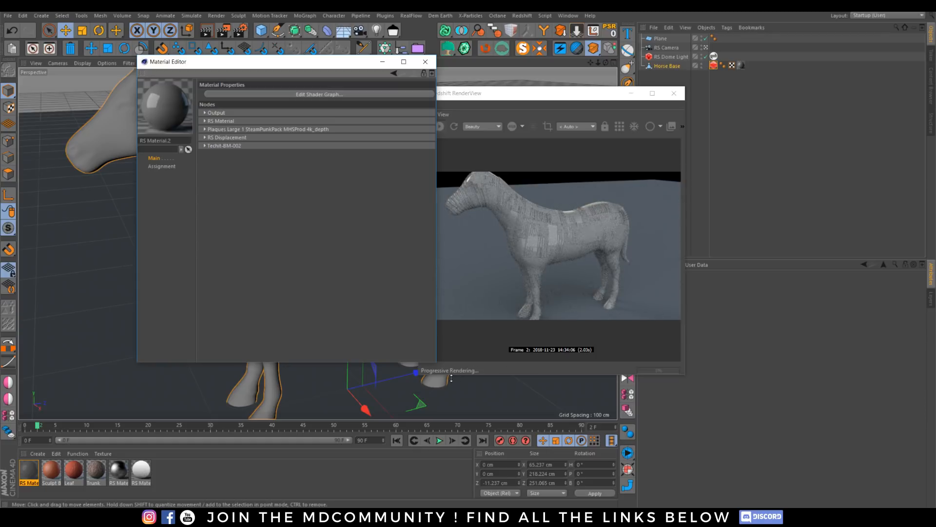
click(382, 61)
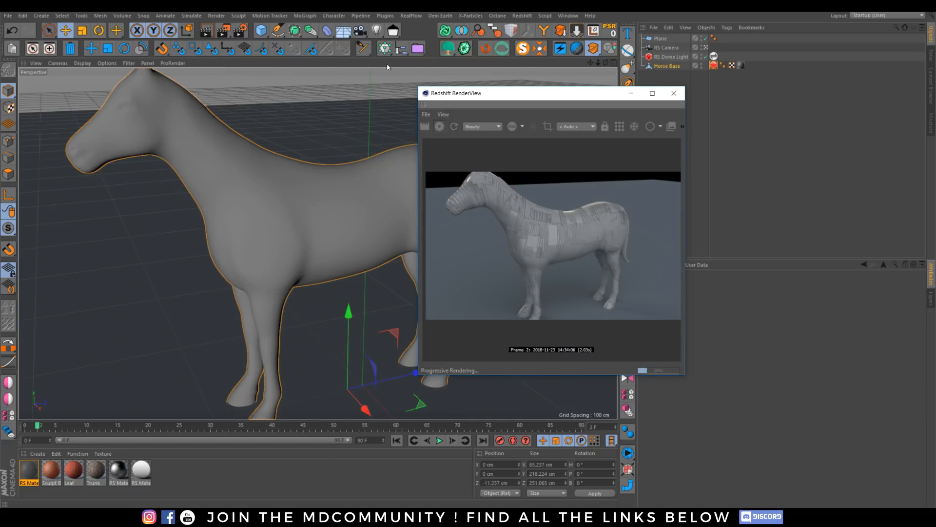
Step: Choose an IPR undersampling level for the render view and frame the whole horse to show the new displacement
alt+drag(281, 220, 349, 266)
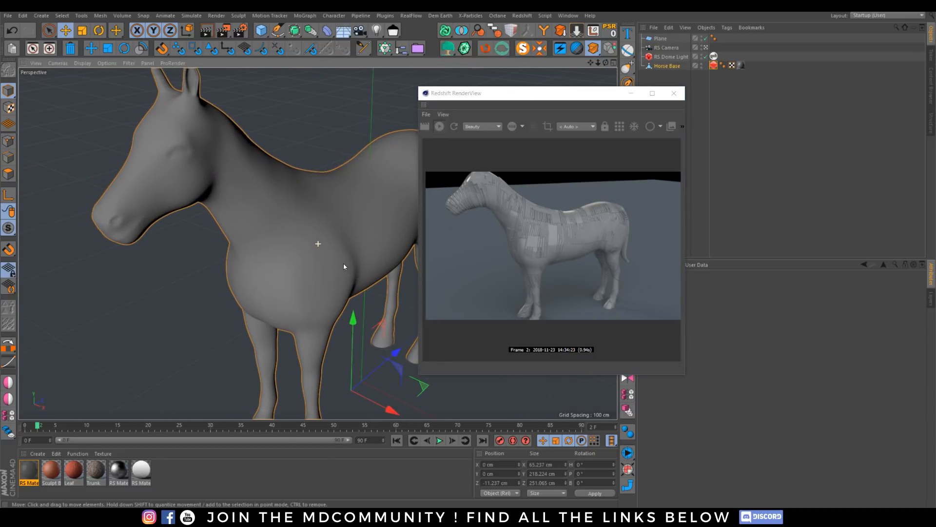
click(426, 115)
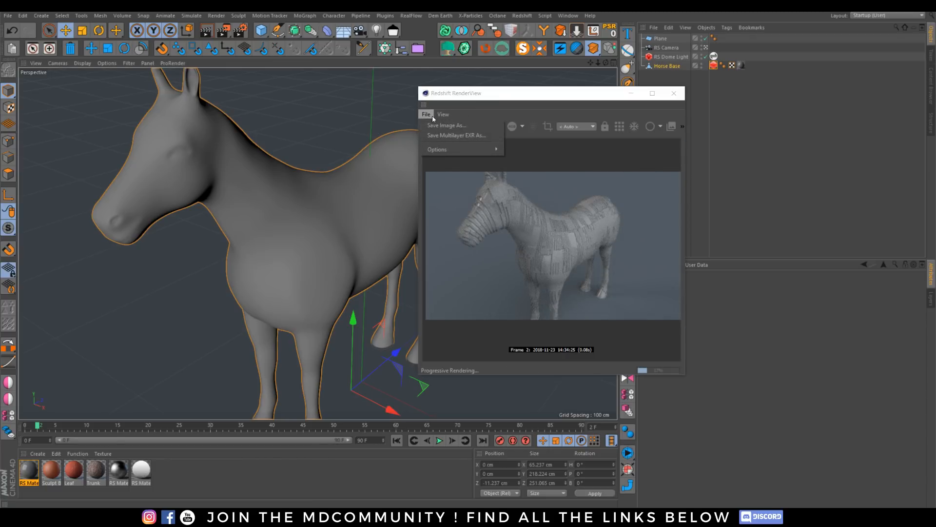
click(443, 114)
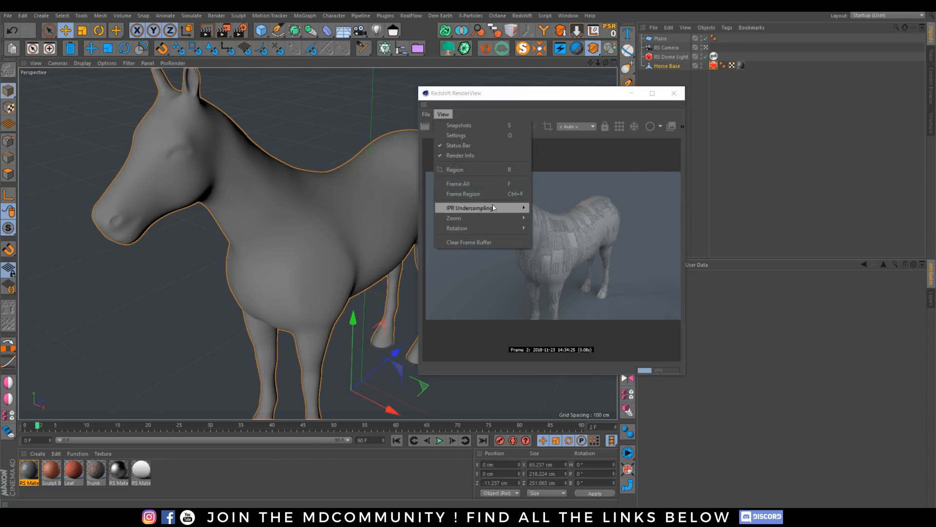
mouse_move(493, 207)
click(542, 240)
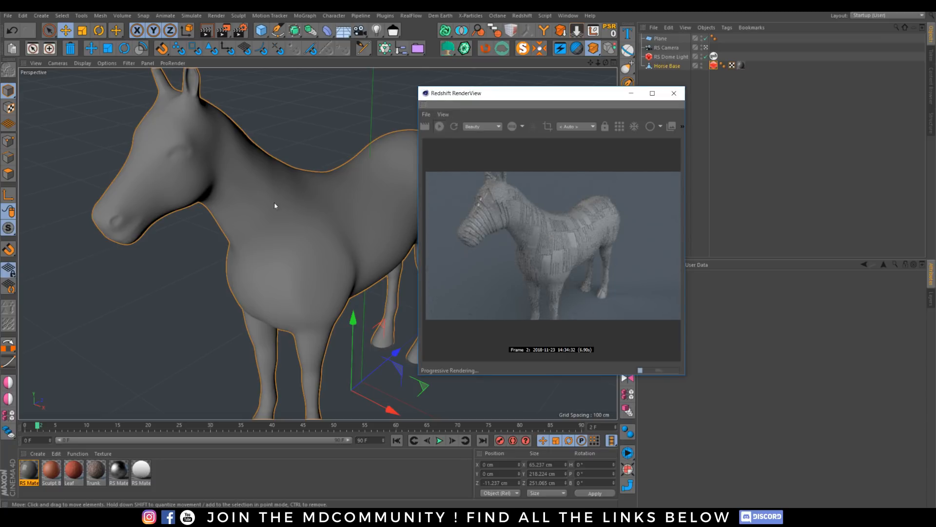
scroll(277, 219, down, 3)
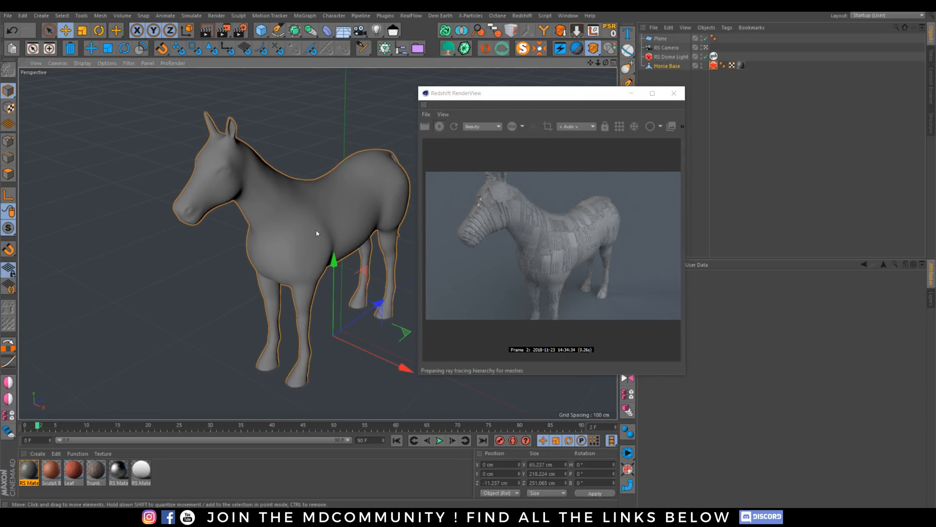
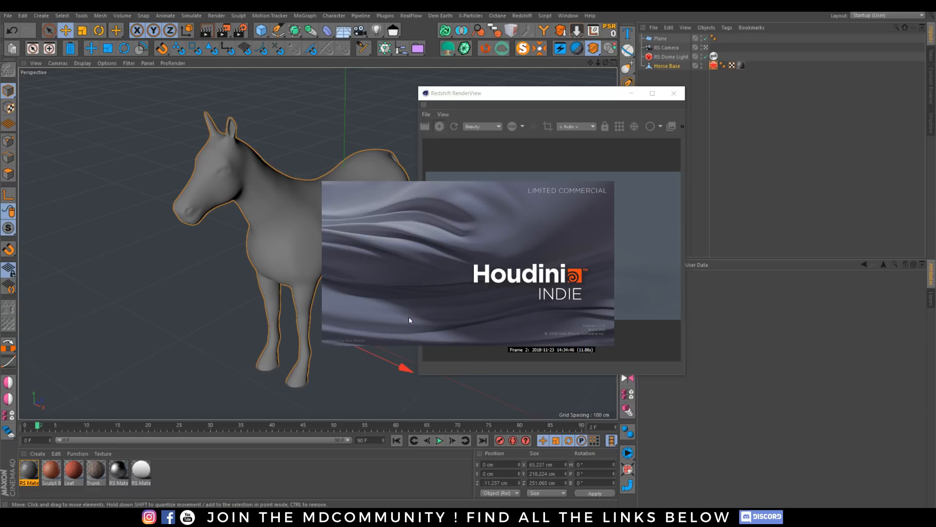
Step: Open the Redshift render settings beside the render view, then dismiss the Houdini console and switch to Houdini
drag(537, 92, 335, 97)
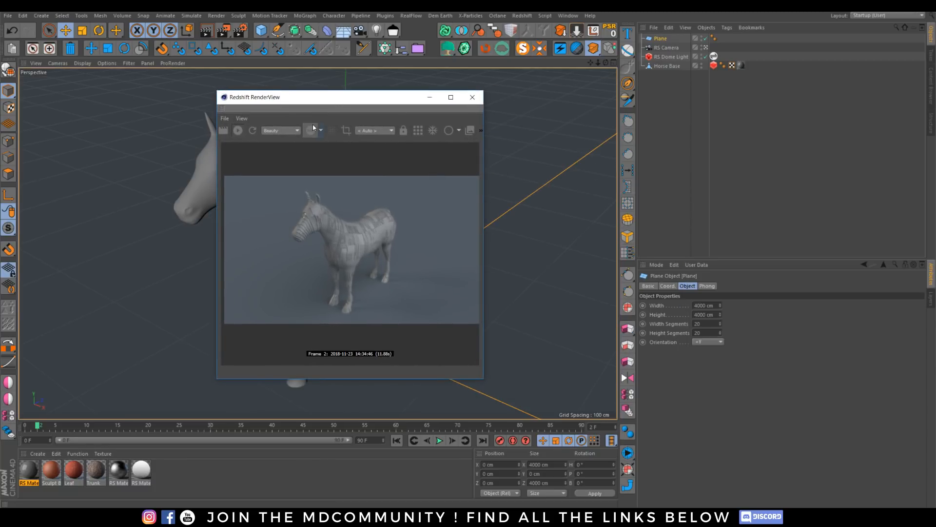
click(240, 31)
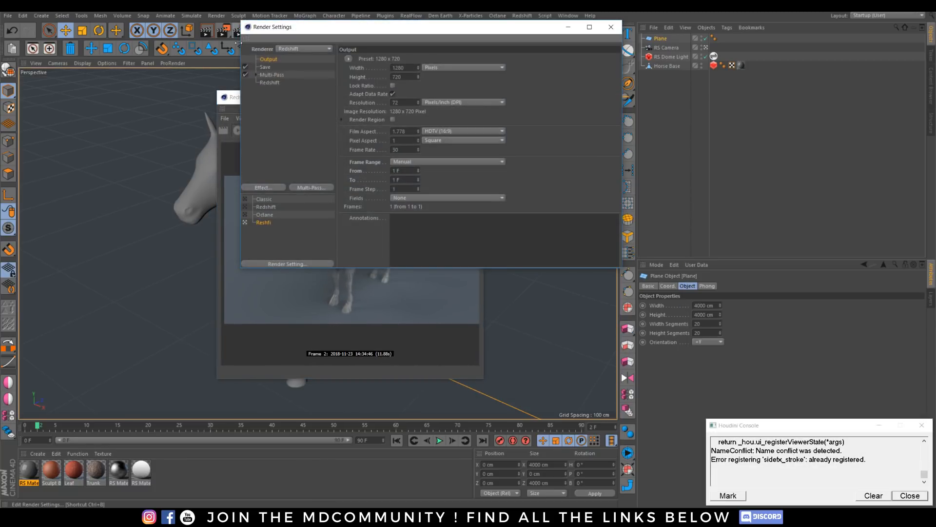
click(908, 496)
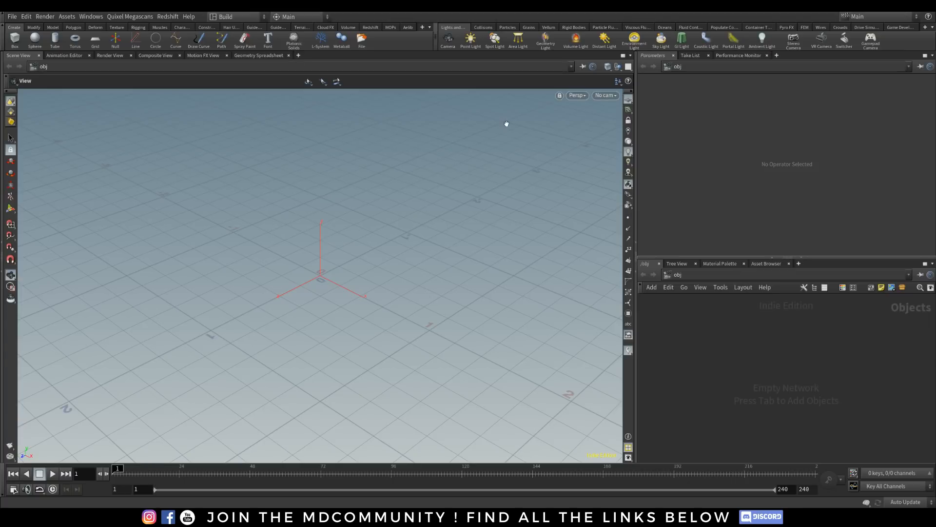
Step: Create the Redshift ROP and IPR output nodes, and look over the ROP's output and main settings
click(370, 28)
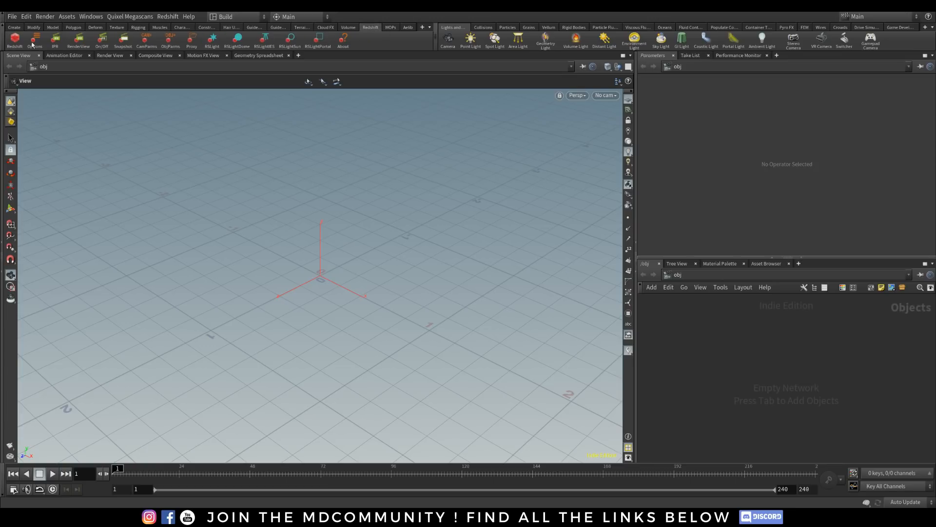
click(15, 39)
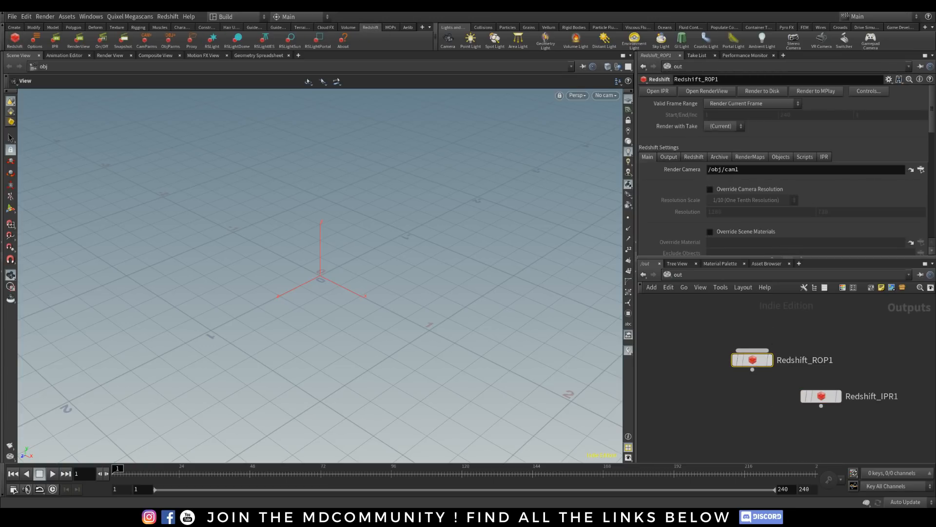
click(669, 157)
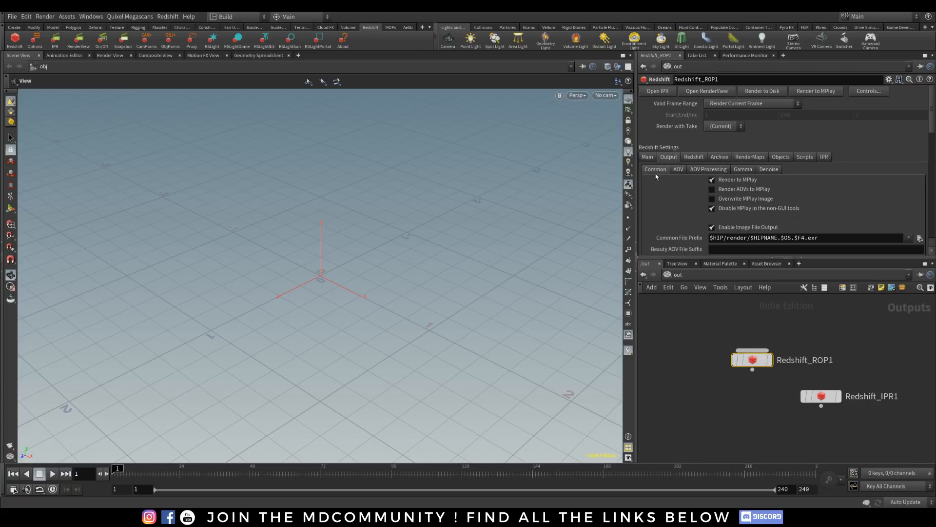
mouse_move(931, 128)
mouse_down()
mouse_move(927, 161)
mouse_move(926, 130)
mouse_up()
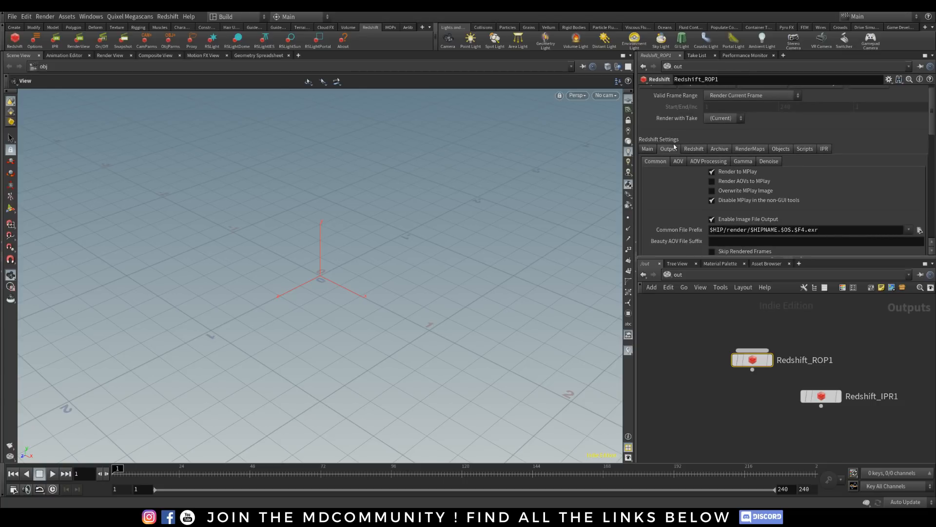
click(649, 148)
scroll(931, 121, down, 1)
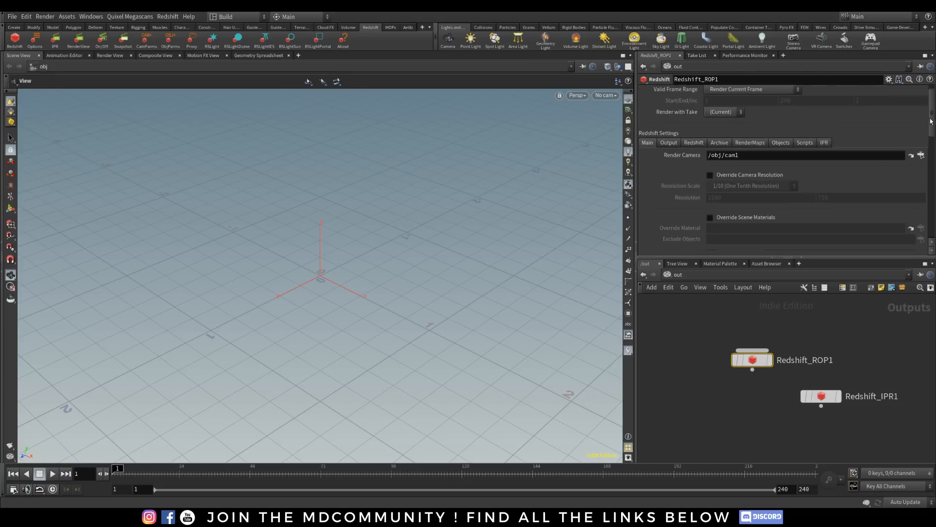
scroll(928, 118, up, 1)
Step: Set the Redshift ROP's unified sampling to 1024 max samples and 16 min samples
click(691, 157)
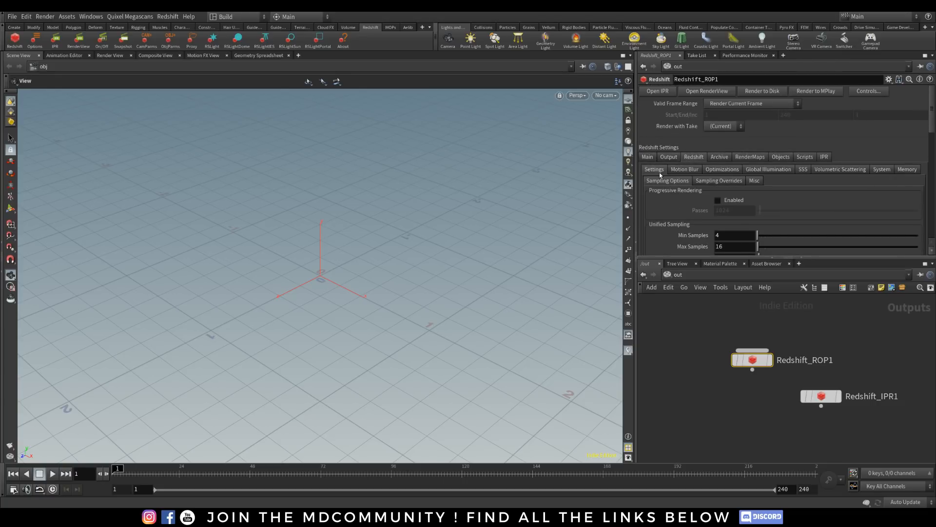
double_click(737, 249)
text(1024)
key(Return)
drag(726, 235, 600, 228)
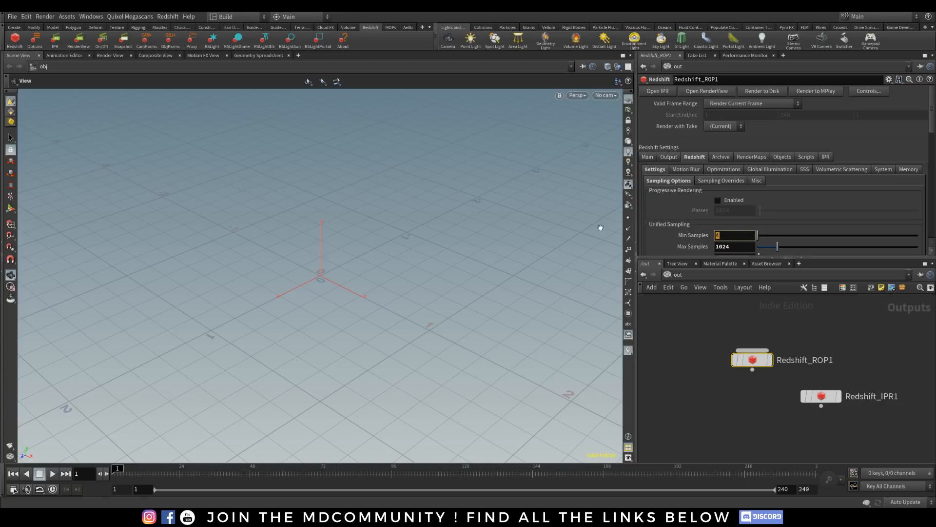
text(16)
key(Return)
Step: Set the ROP's primary GI engine to Brute Force, choose a secondary GI engine, and set the number of GI bounces to 6
click(770, 170)
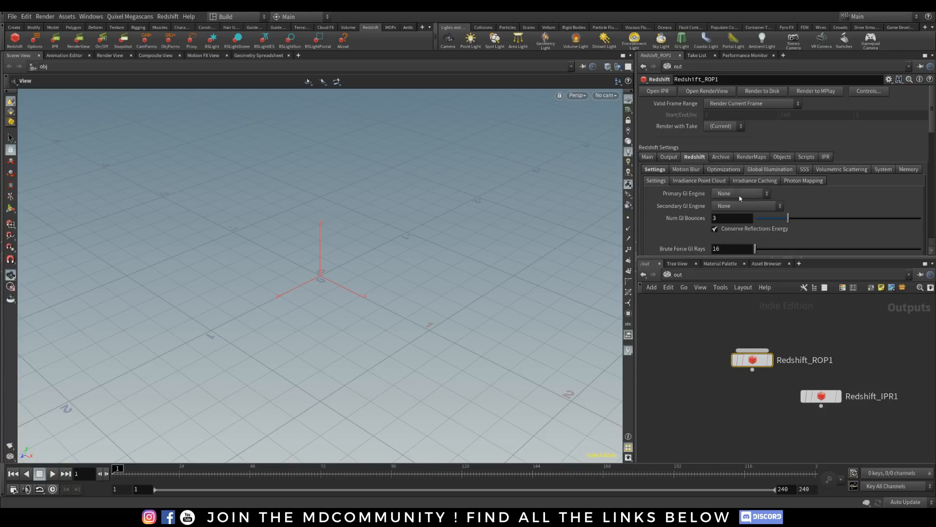
click(741, 193)
click(736, 234)
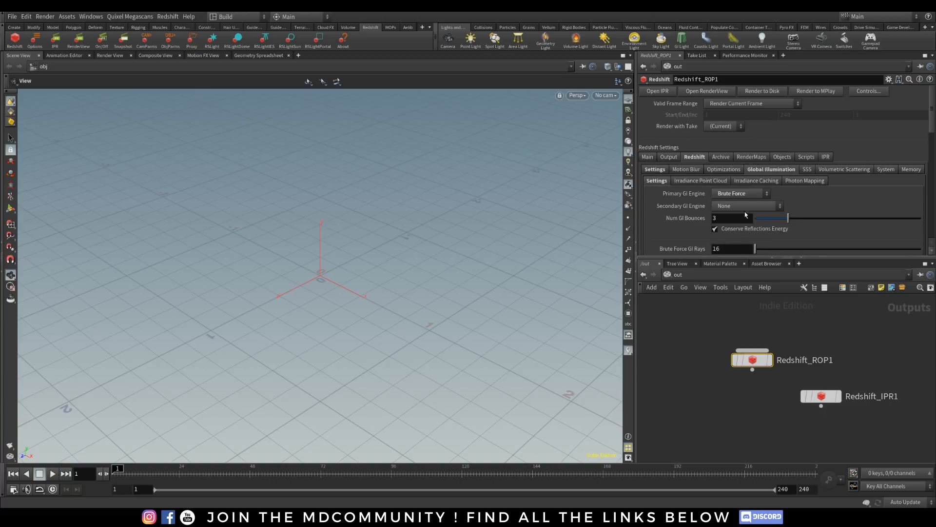
click(746, 206)
click(746, 236)
click(738, 194)
click(742, 222)
click(742, 222)
text(6)
click(806, 241)
Step: Review the ROP's objects, scripts and IPR settings, and check the linked ROP parameter of the Redshift IPR node
mouse_move(931, 110)
mouse_down()
mouse_move(930, 140)
mouse_move(925, 111)
mouse_up()
click(786, 156)
click(806, 157)
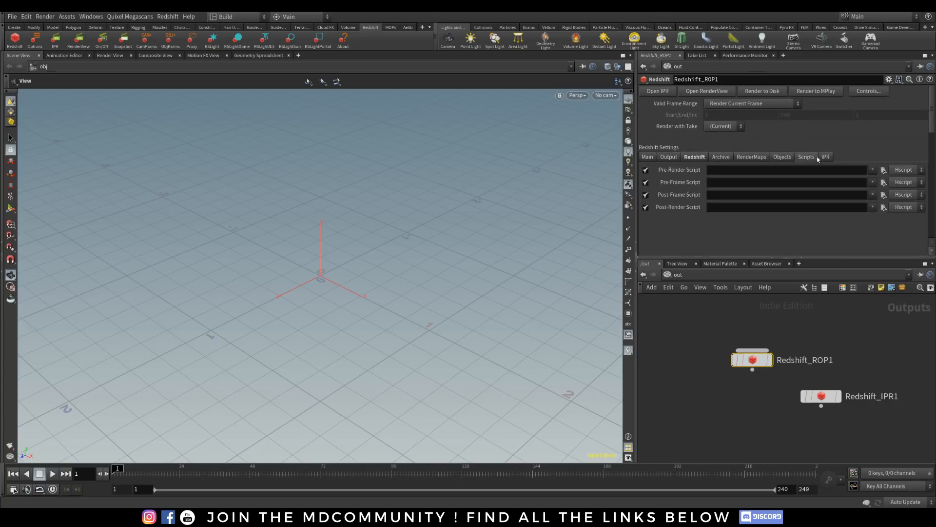
click(826, 157)
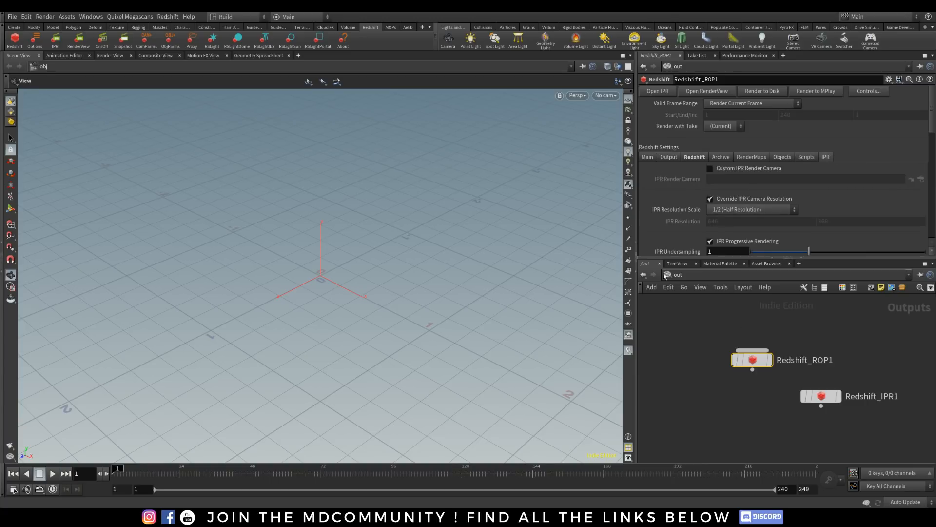
click(817, 394)
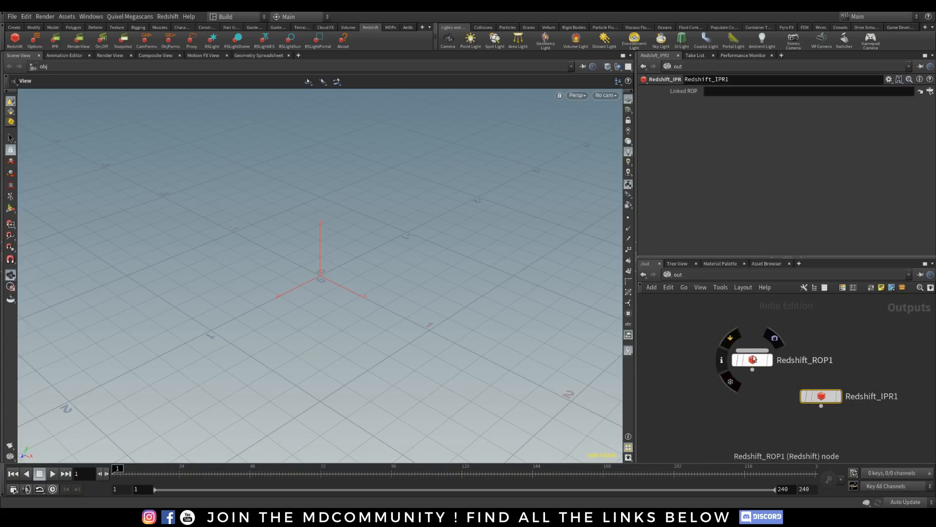
Step: Add a Redshift dome light to the scene and select its node in the obj network
click(670, 276)
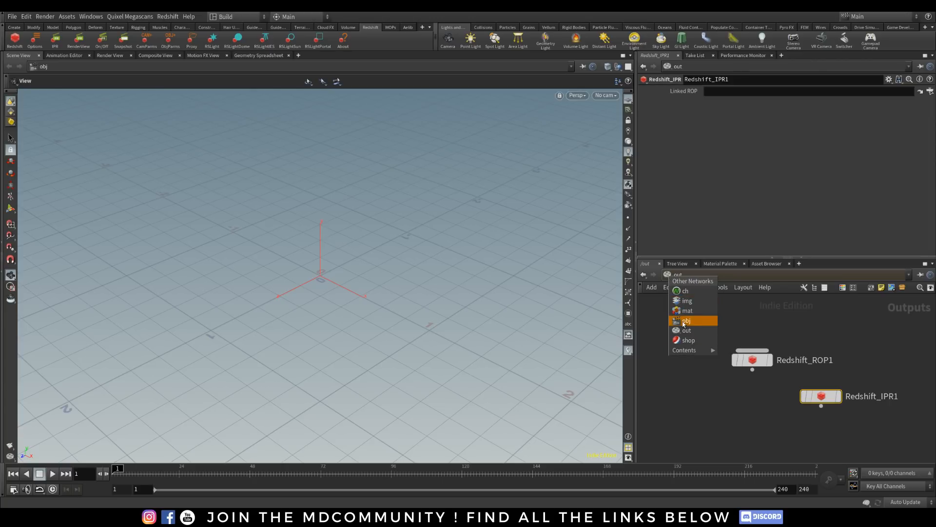
click(677, 383)
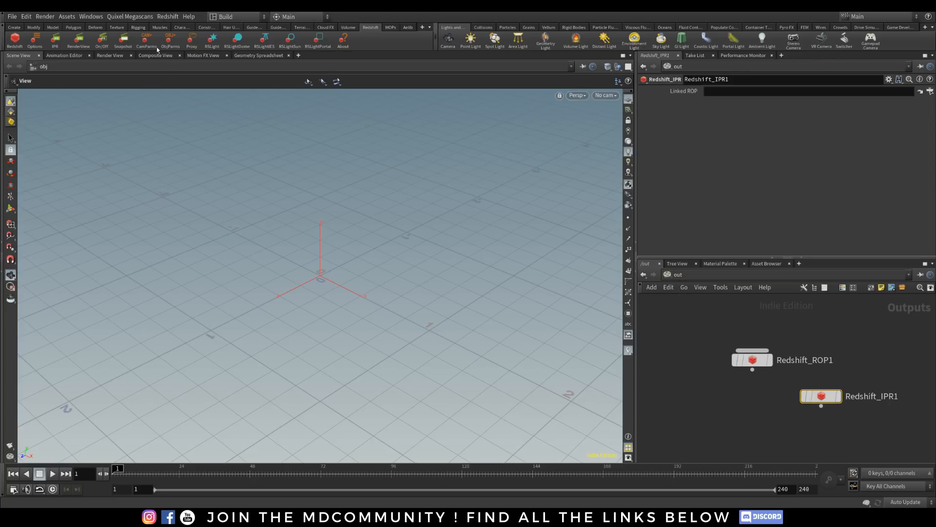
click(236, 41)
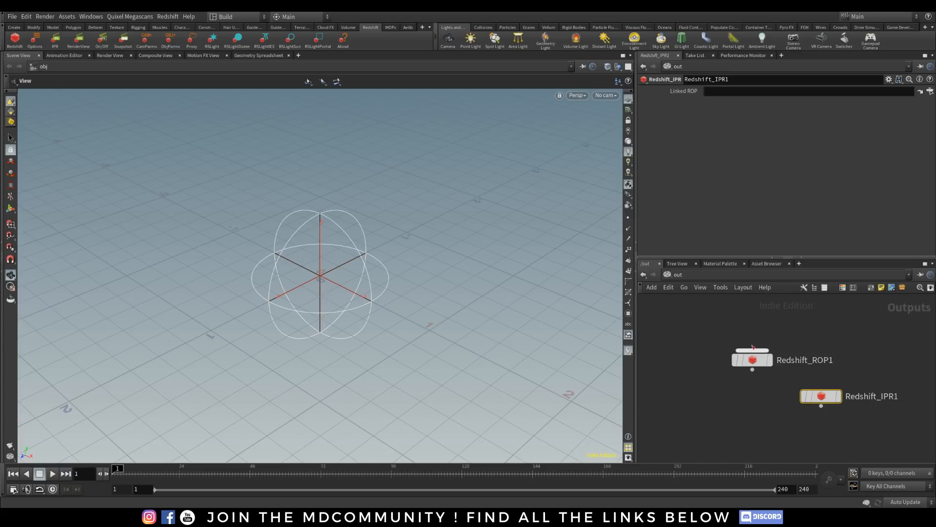
click(666, 274)
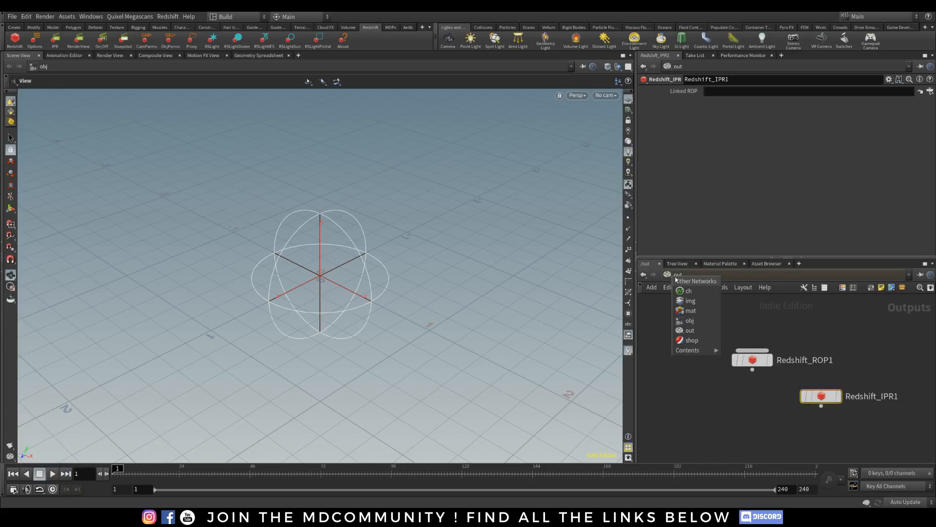
click(686, 328)
drag(795, 374, 758, 348)
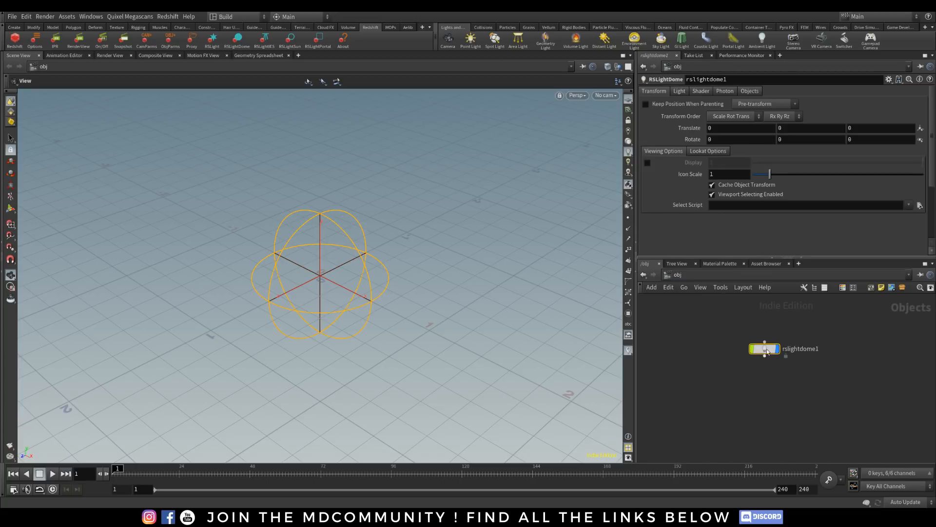
Step: Load the recently used studio metal HDRI (METAL_001.exr) as the dome light's Dome Map
click(680, 92)
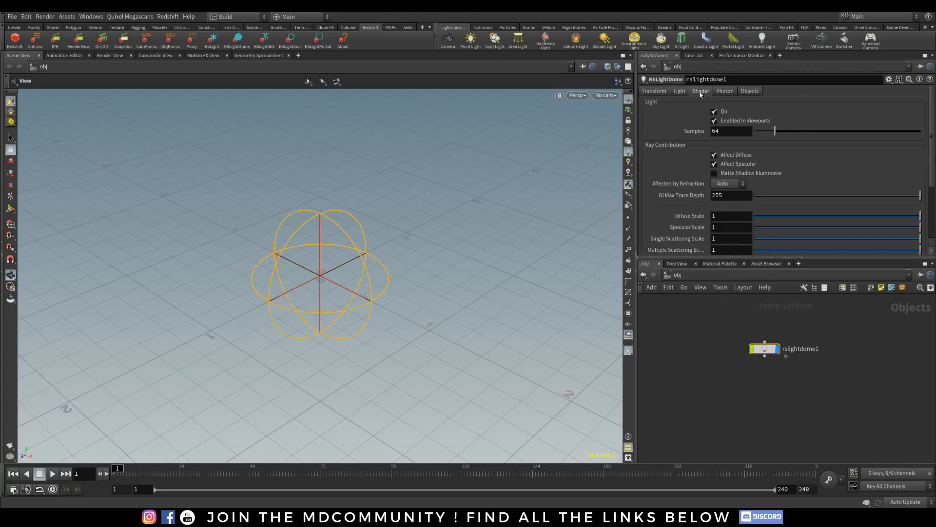
click(701, 91)
click(909, 125)
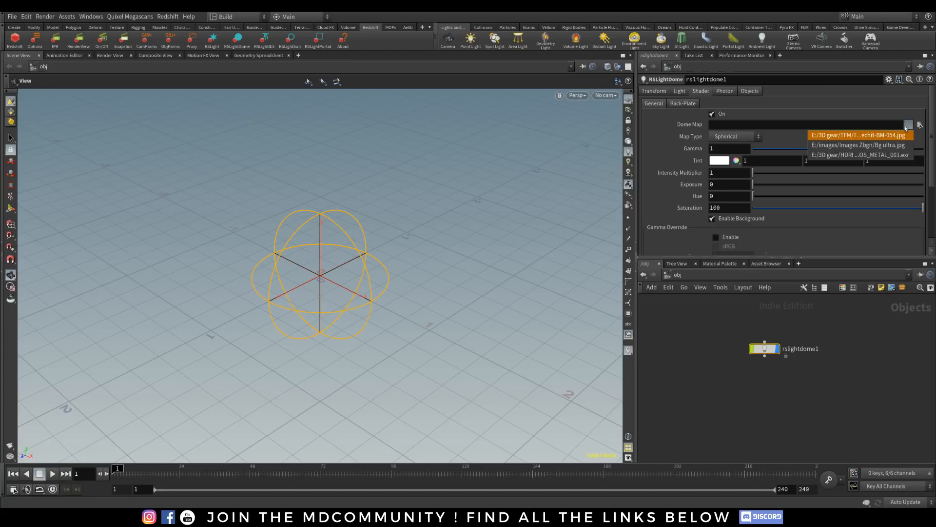
click(859, 155)
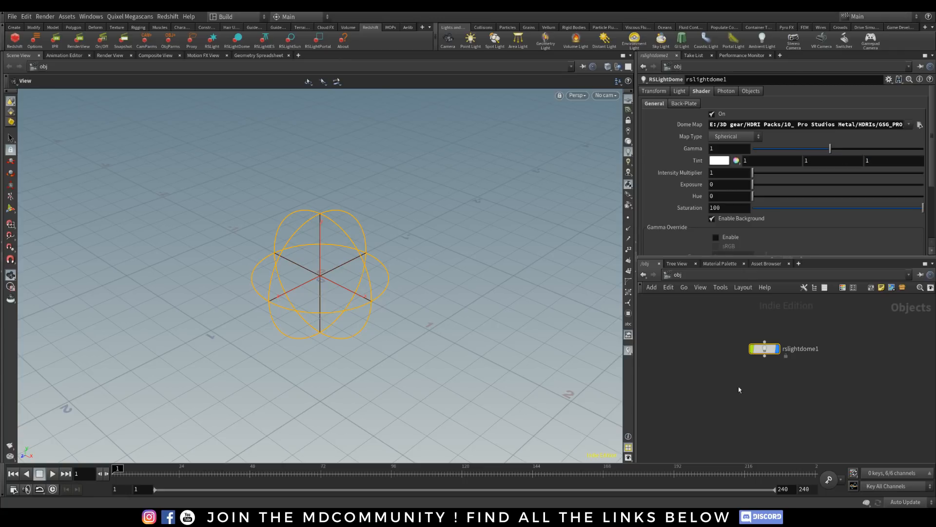
Step: Add a Pig Head test geometry node beside the dome light in the obj network
click(689, 371)
key(Tab)
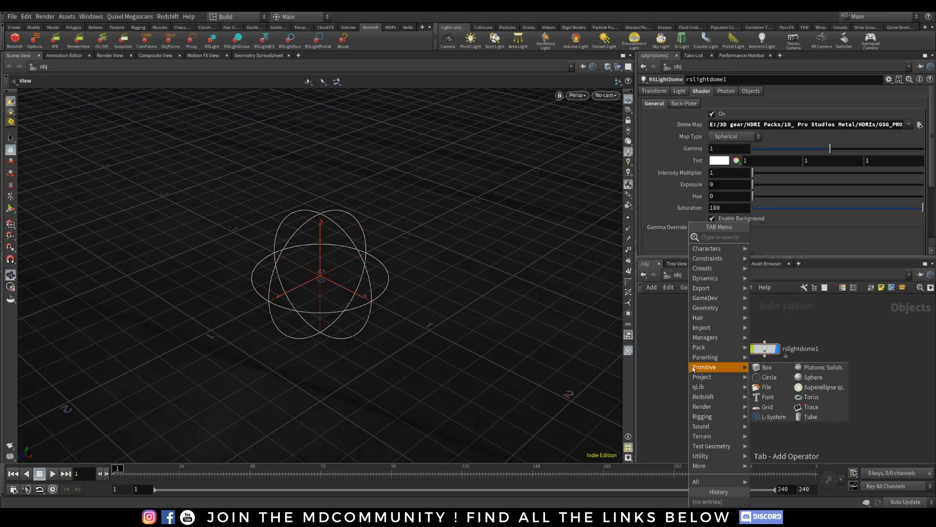
text(test)
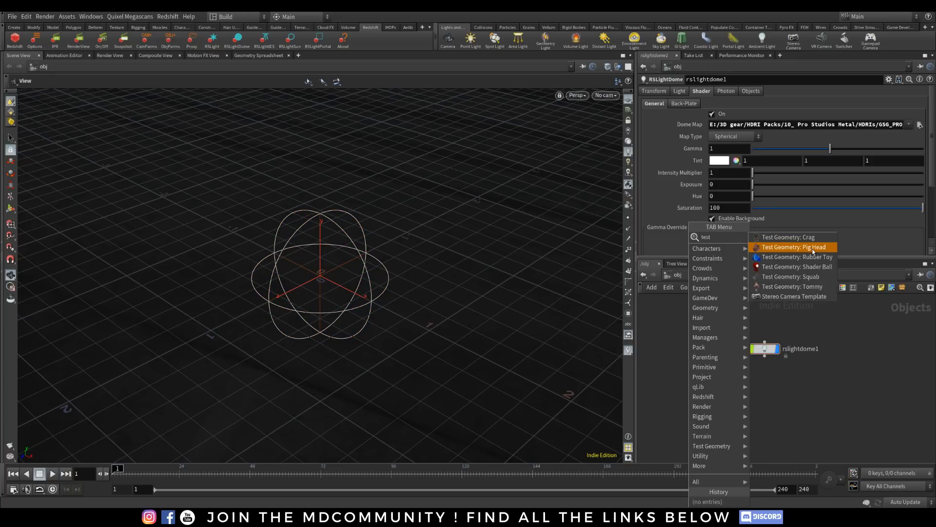
click(780, 246)
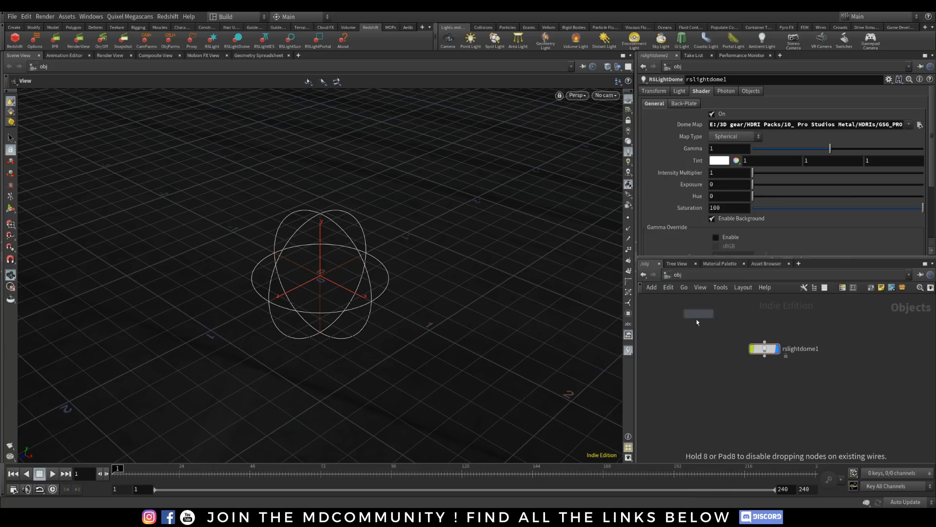
click(702, 351)
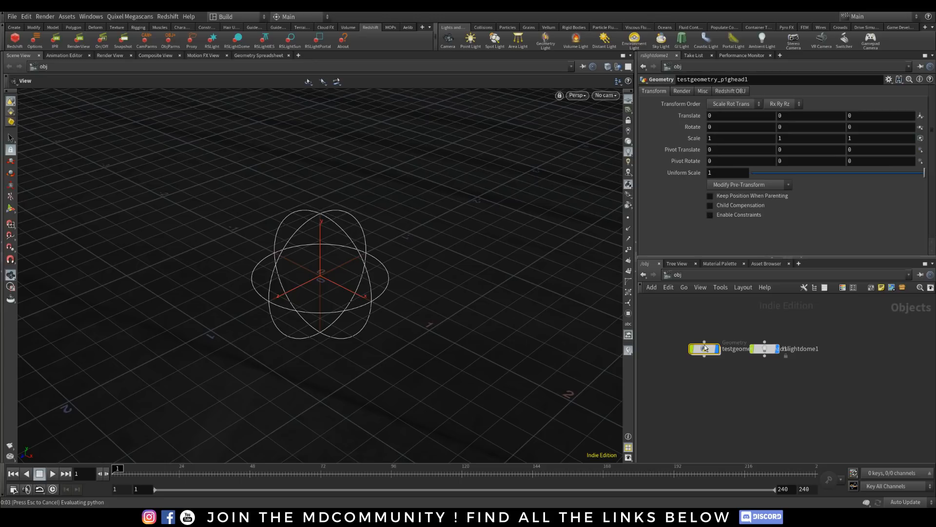
drag(291, 340, 328, 279)
Step: Create an RS Material node in the shop network
click(683, 287)
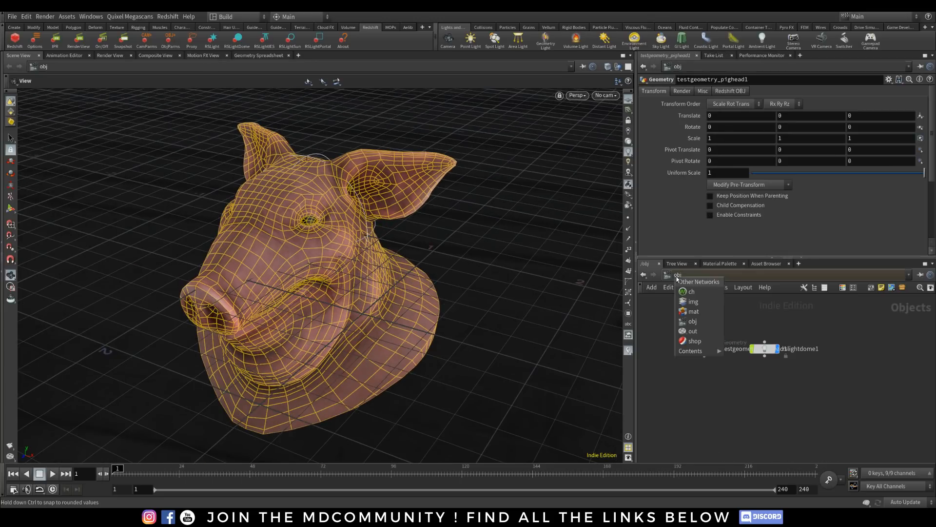
click(695, 335)
key(Tab)
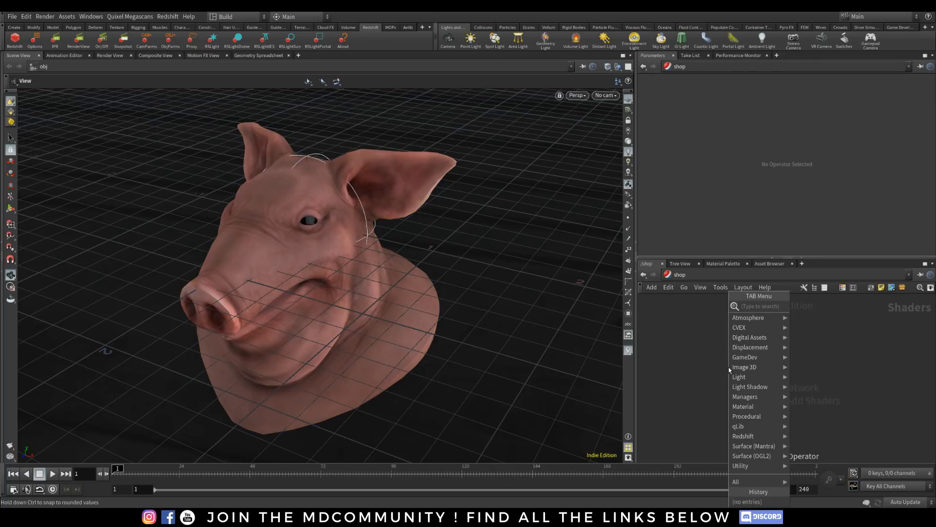
mouse_move(743, 406)
text(rs)
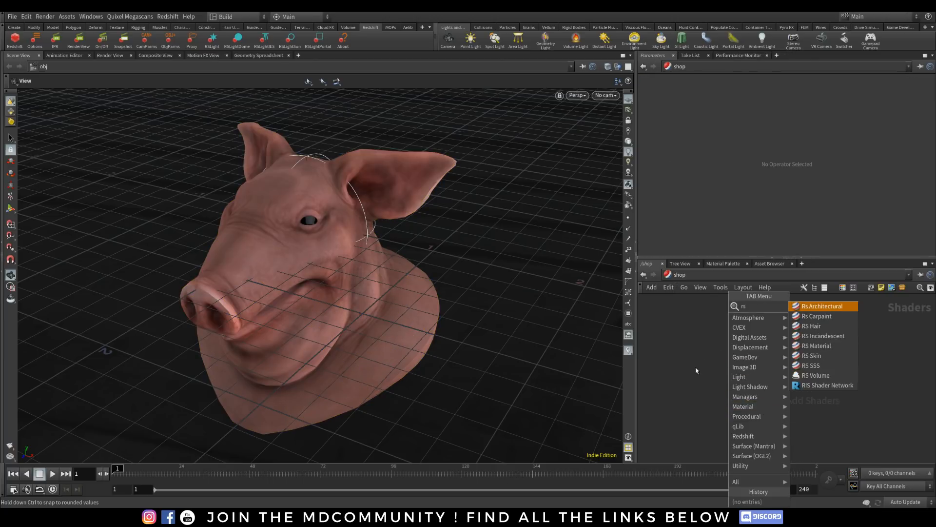
click(821, 345)
click(741, 367)
Step: Allow editing of the RS Material's contents, enter its network and place the Material1 node closer to the redshift_material1 output
right_click(741, 366)
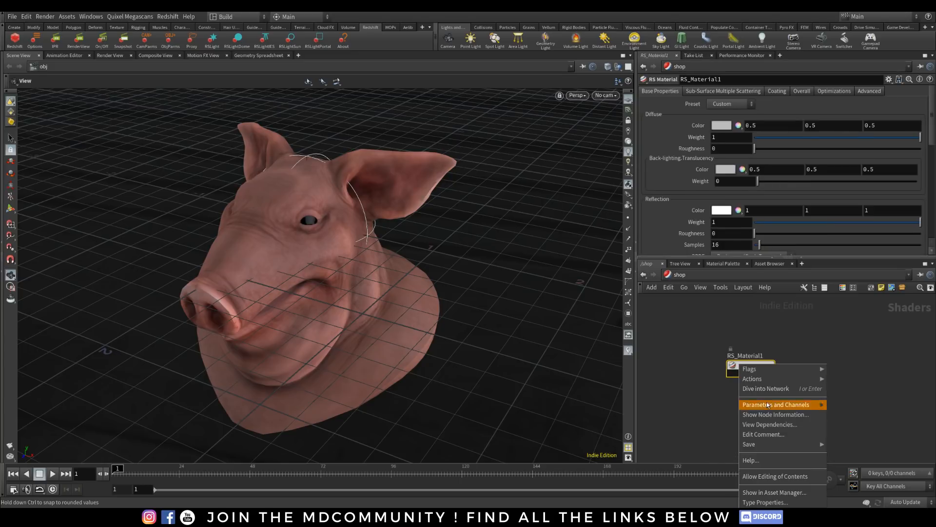
click(771, 475)
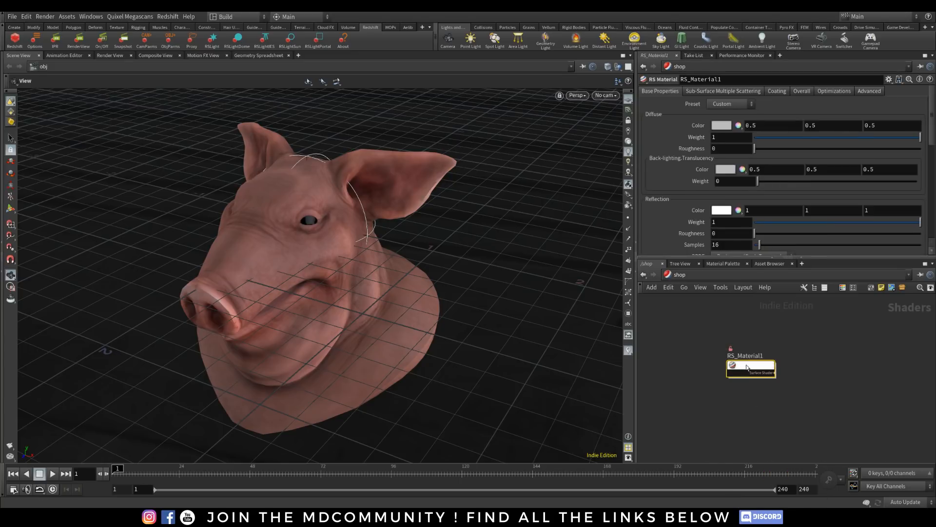
double_click(745, 372)
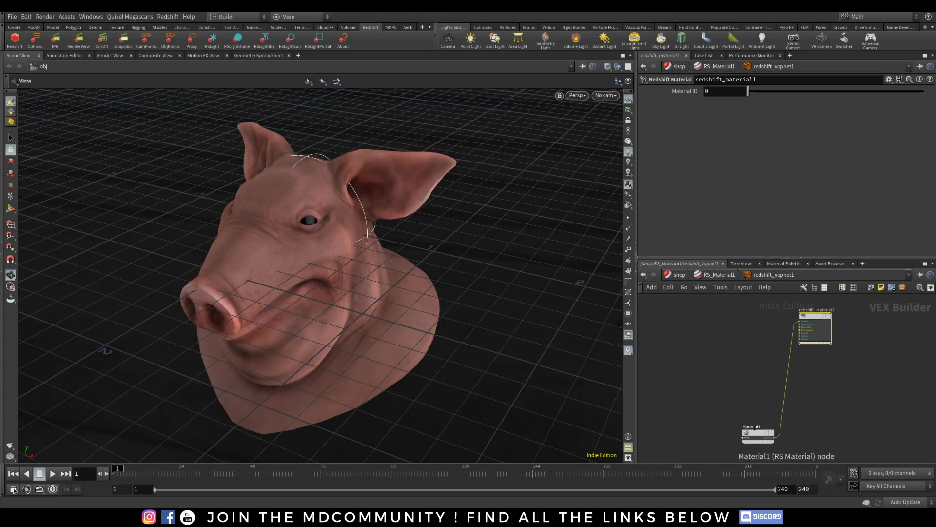
click(696, 402)
drag(752, 434, 706, 342)
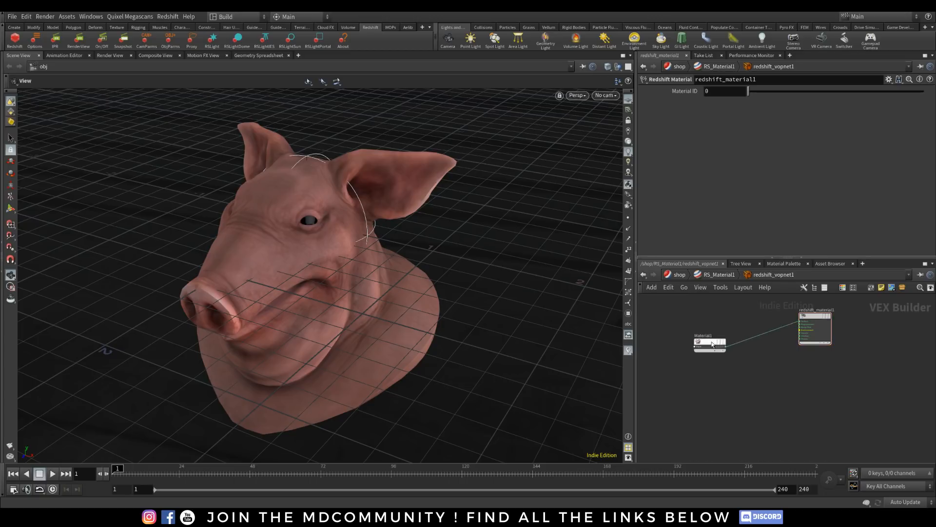
scroll(829, 344, up, 3)
middle_drag(771, 346, 795, 380)
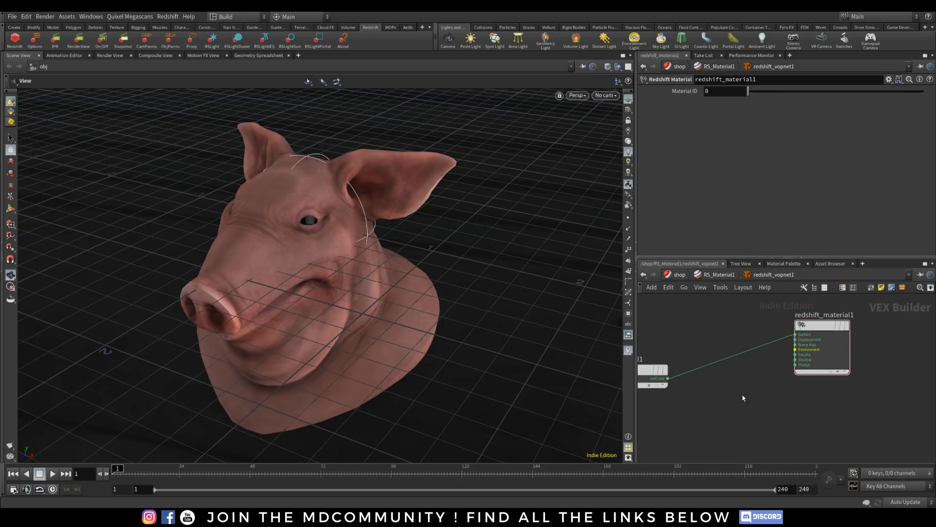
middle_drag(690, 404, 760, 396)
Step: Look over the shader node categories available in the material network and the parameters of the Material1 node
key(Tab)
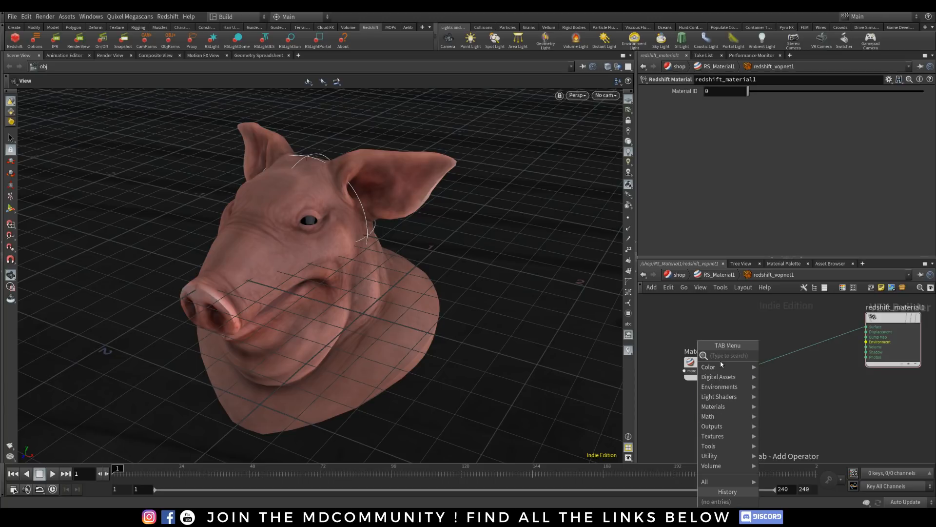
mouse_move(731, 381)
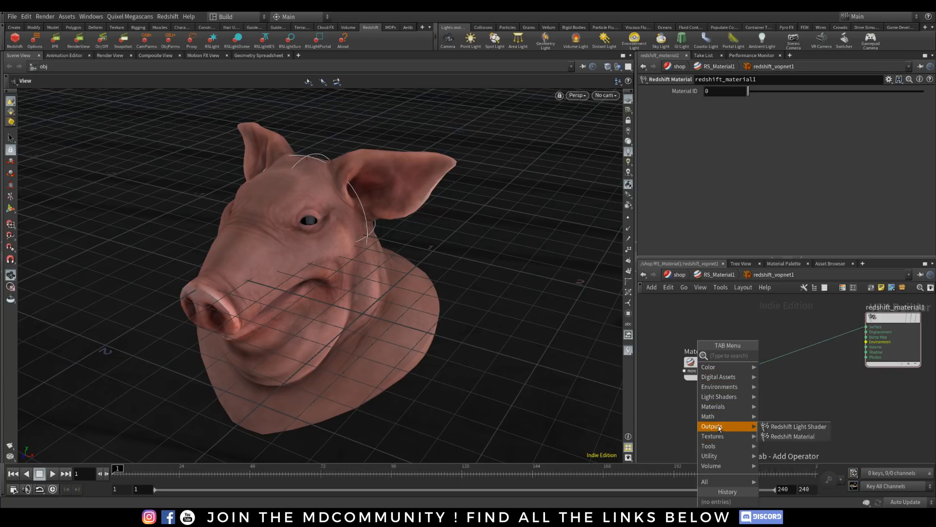
click(809, 407)
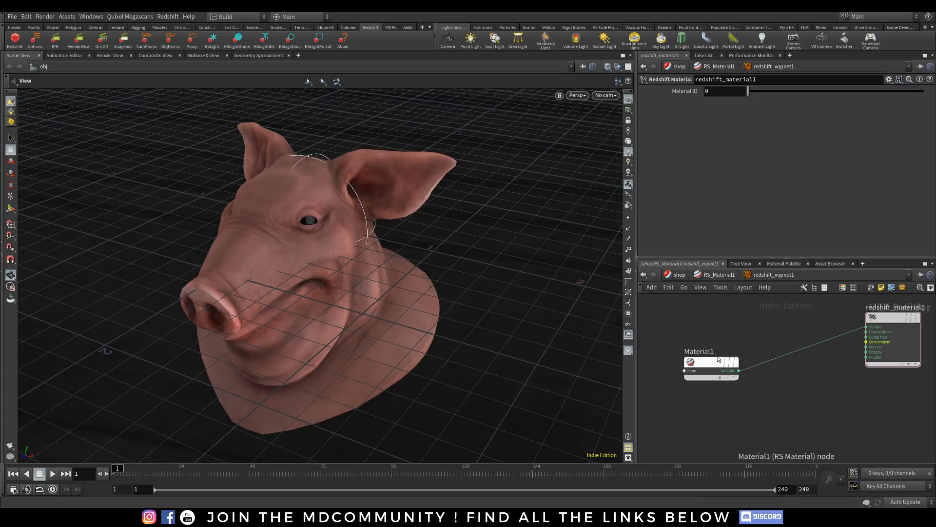
click(718, 361)
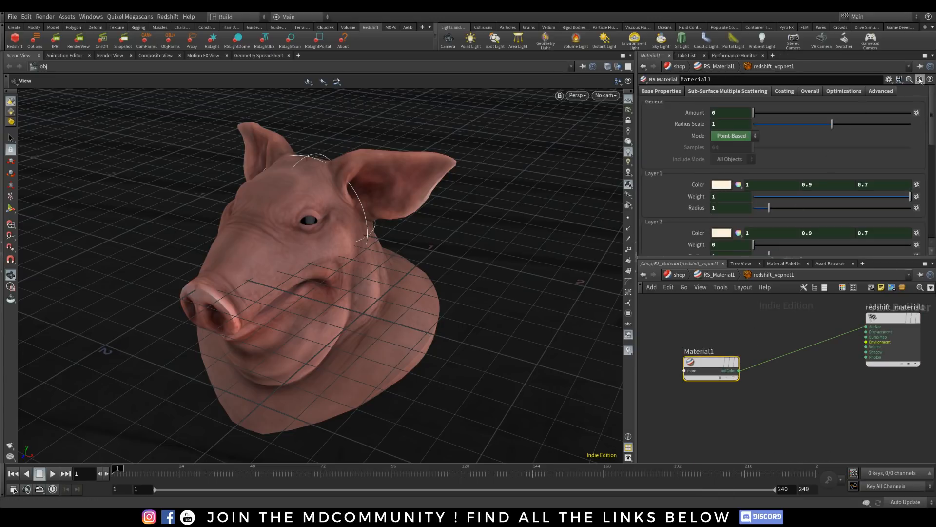
Step: Return to the obj network and assign /shop/RS_Material1 as the pig head's render material
click(679, 276)
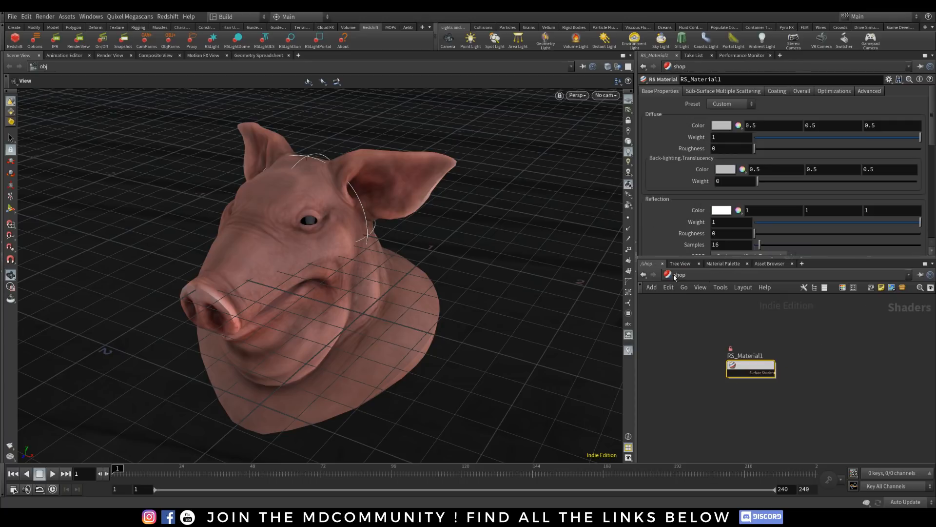
click(683, 277)
click(702, 322)
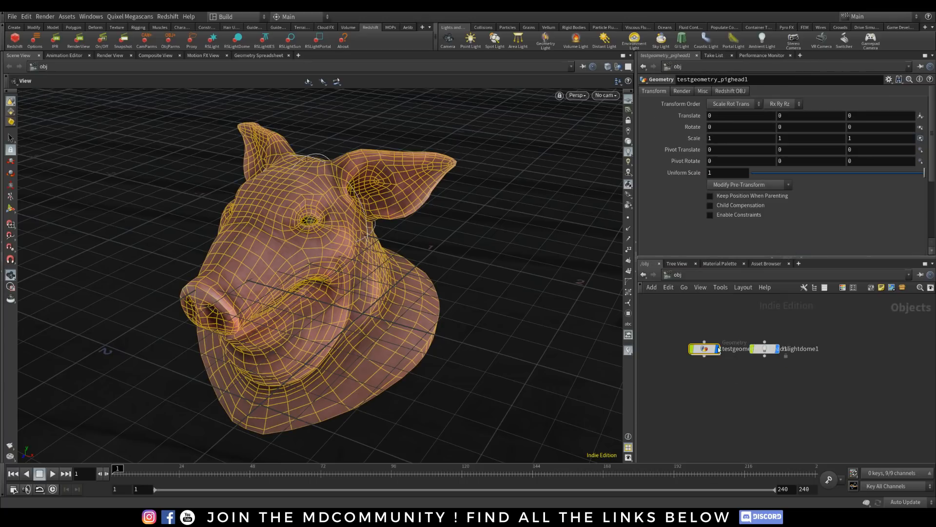
click(681, 91)
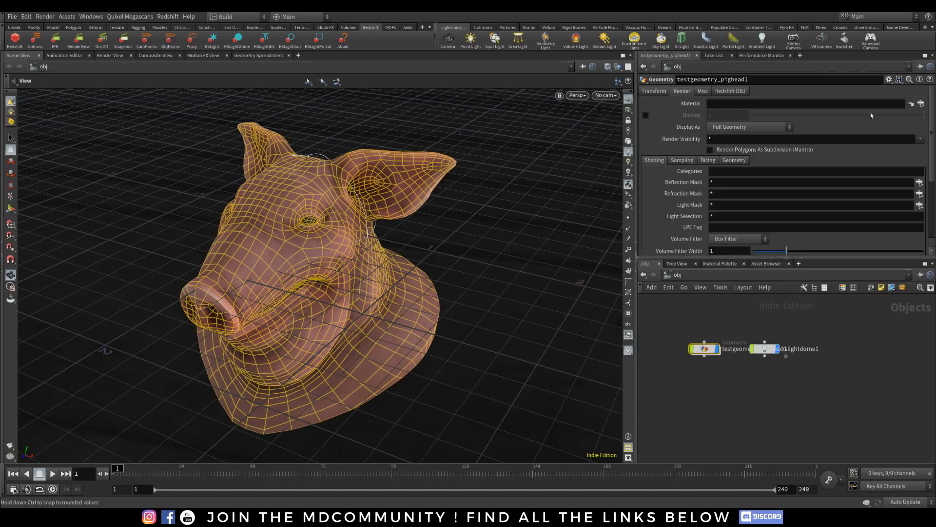
click(920, 104)
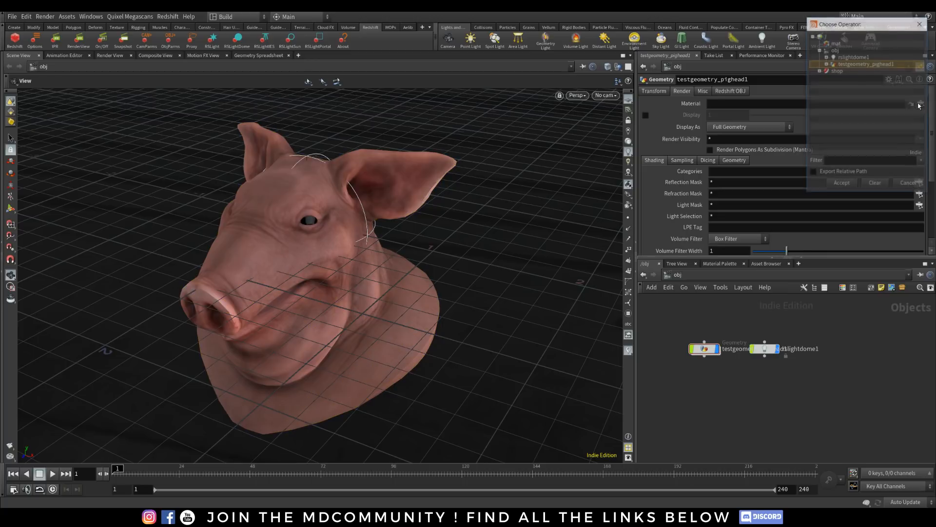
click(820, 71)
click(853, 78)
click(841, 185)
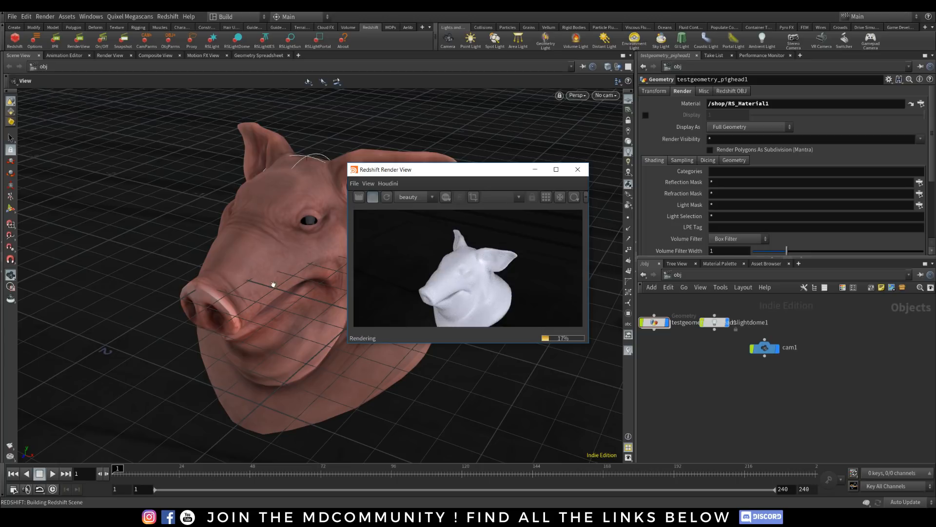
Step: Look through cam1 in the viewport and tie the view to the camera
drag(271, 311, 251, 269)
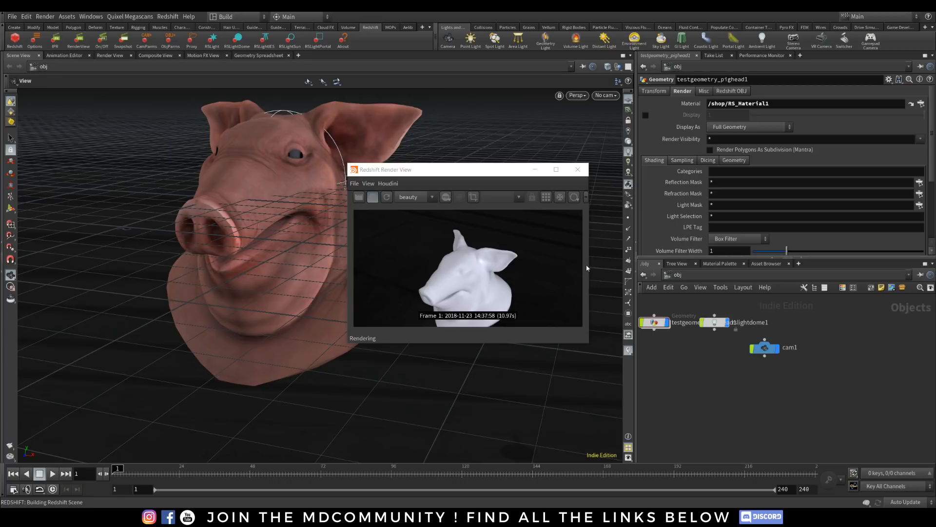
click(577, 96)
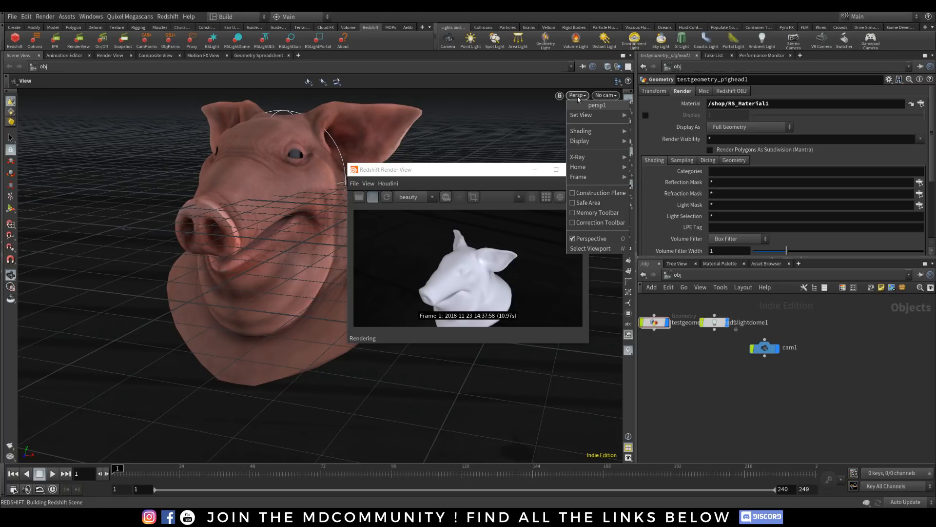
click(604, 96)
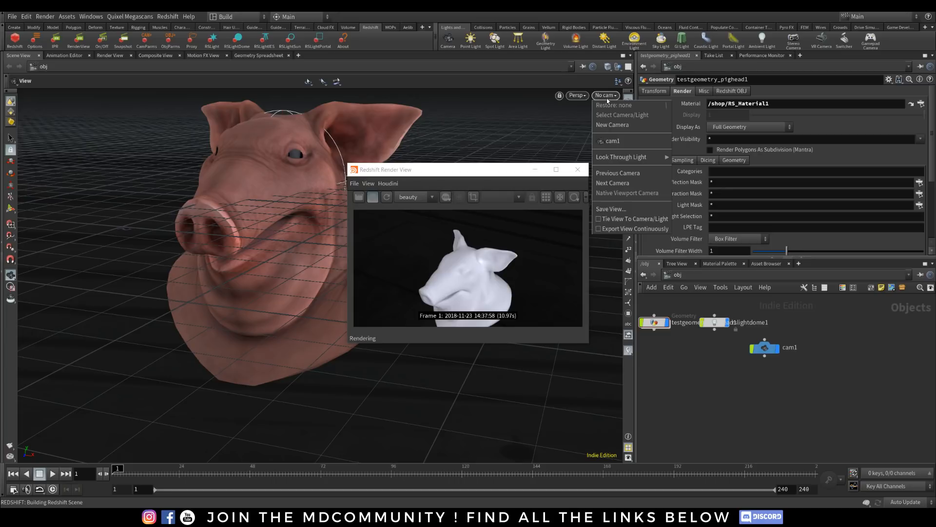
click(616, 143)
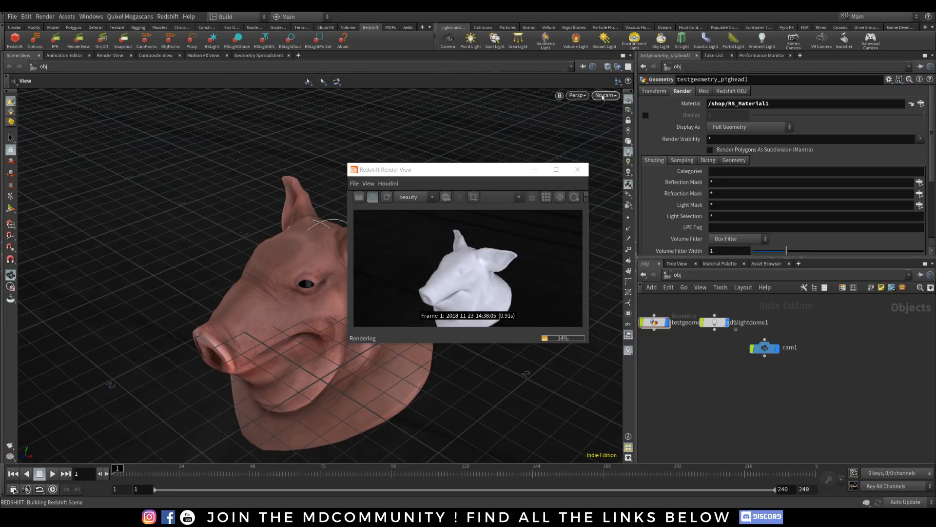
click(608, 96)
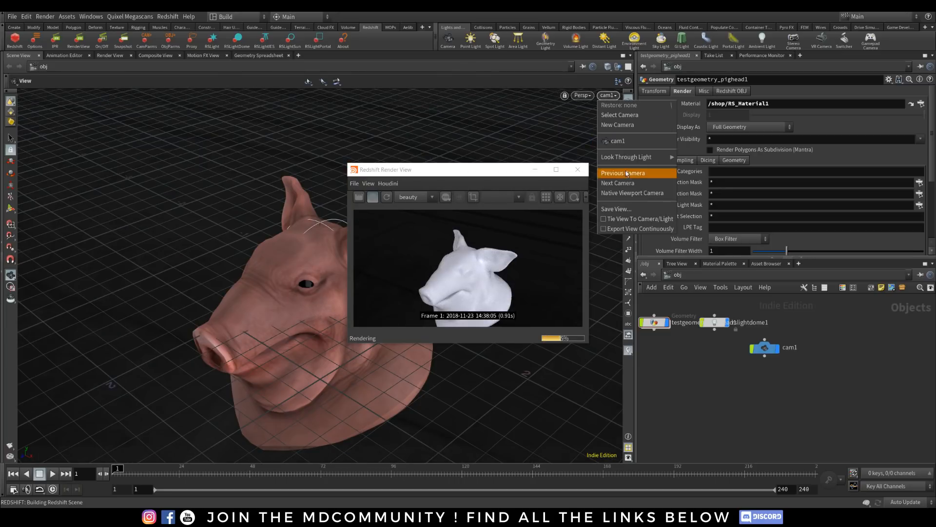
click(603, 219)
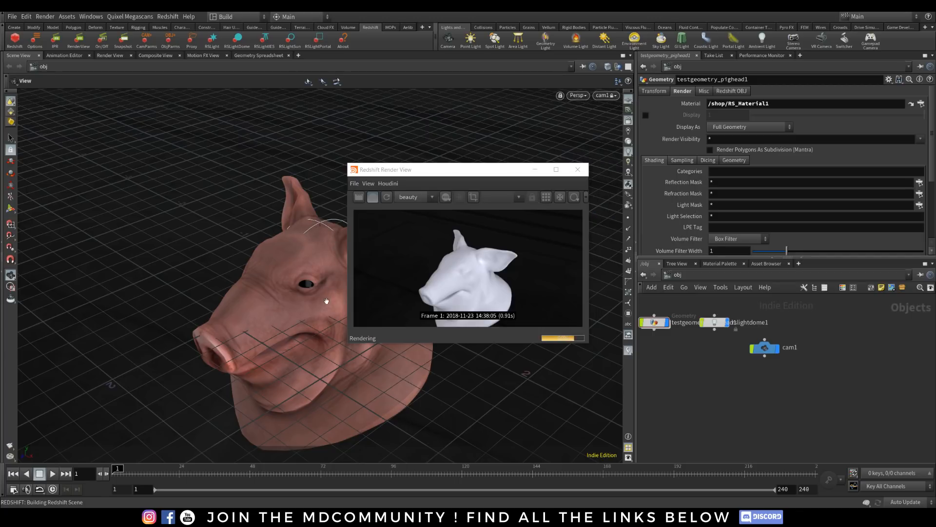
Step: Apply the Gold preset to RS_Material1 in the shop network and restart the IPR render
drag(327, 301, 307, 270)
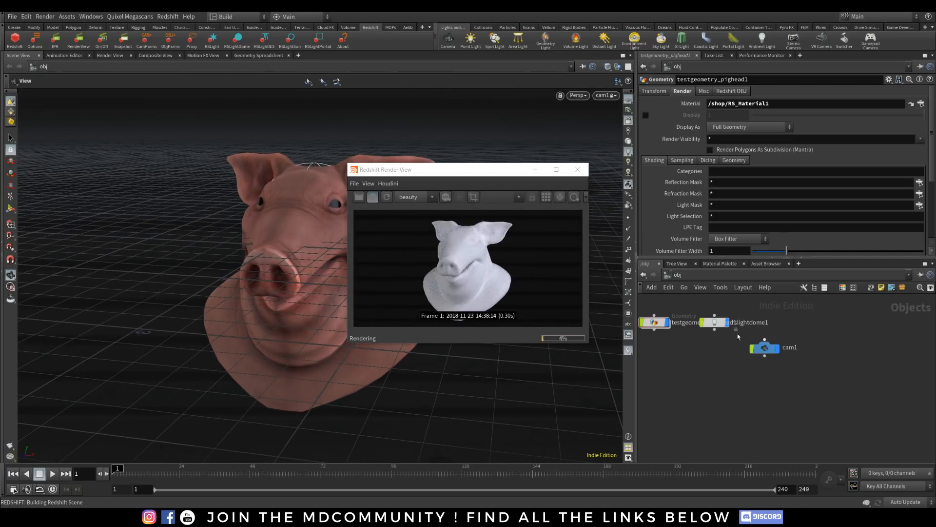
click(676, 274)
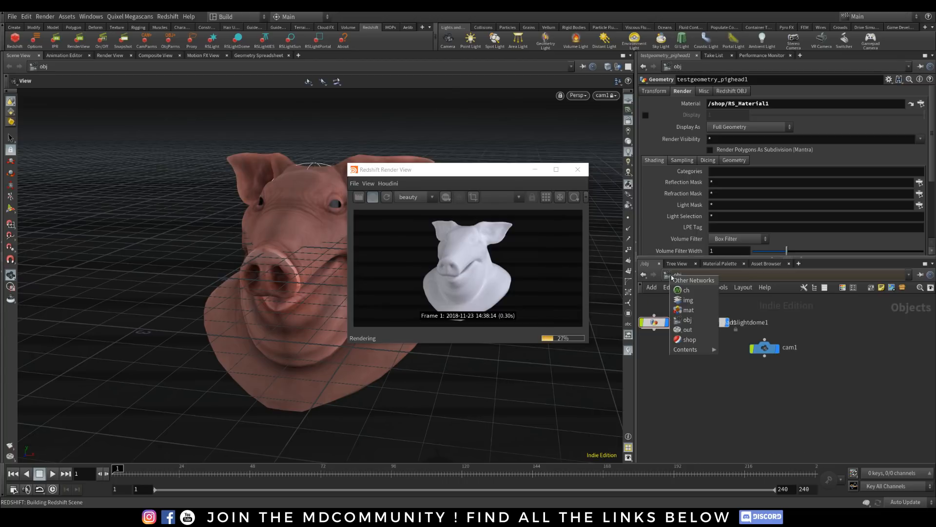
click(691, 340)
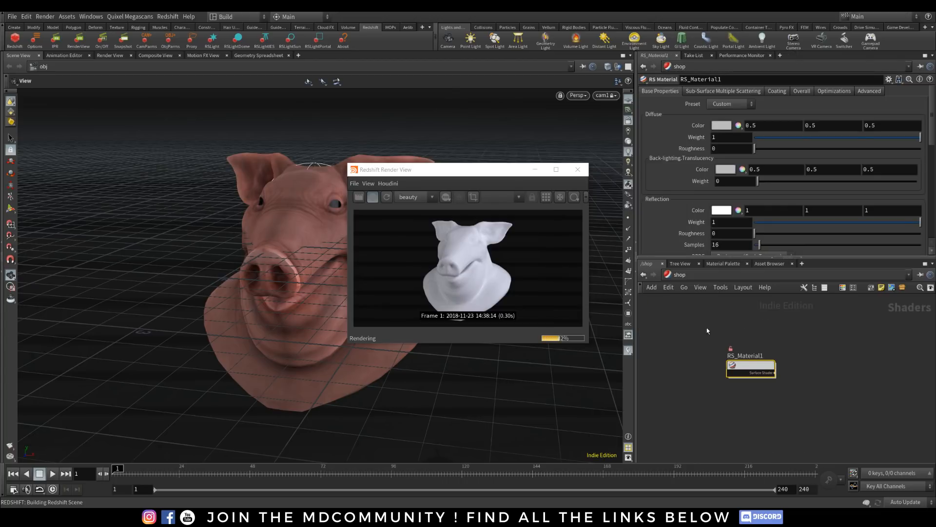
click(731, 104)
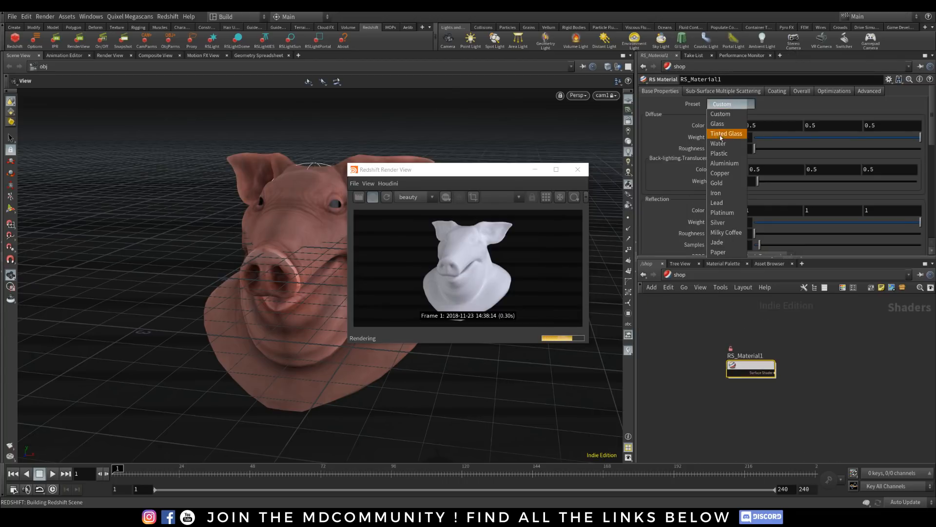
click(721, 183)
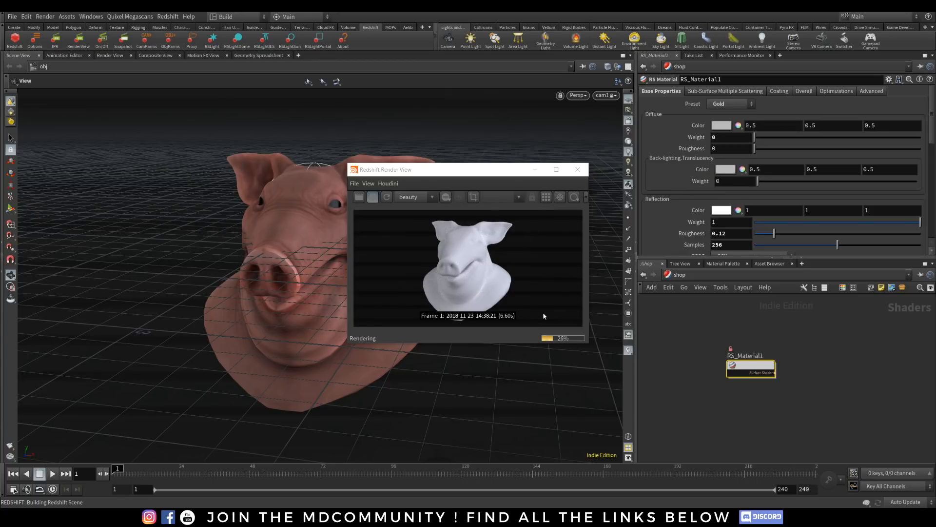
click(371, 197)
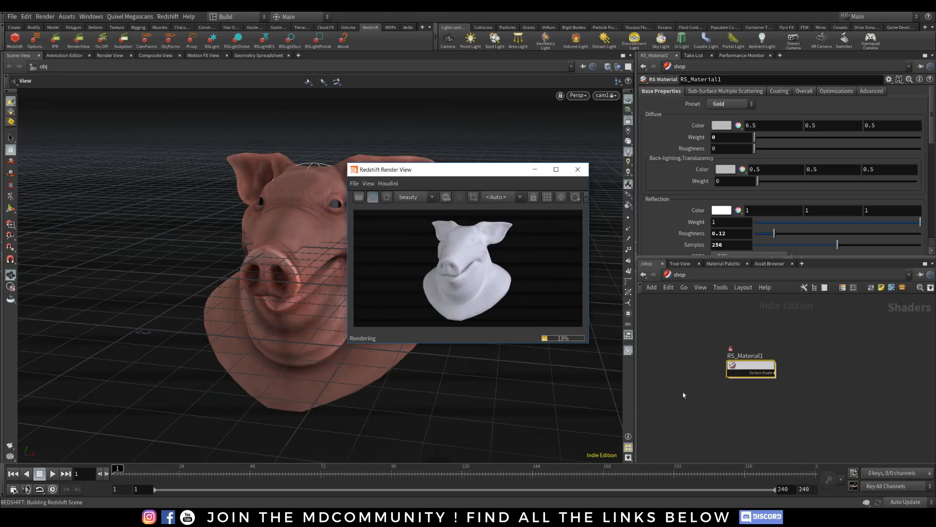
Step: Check the contents of RS_Material1, and return to the obj network to check the pig head's render material
double_click(746, 368)
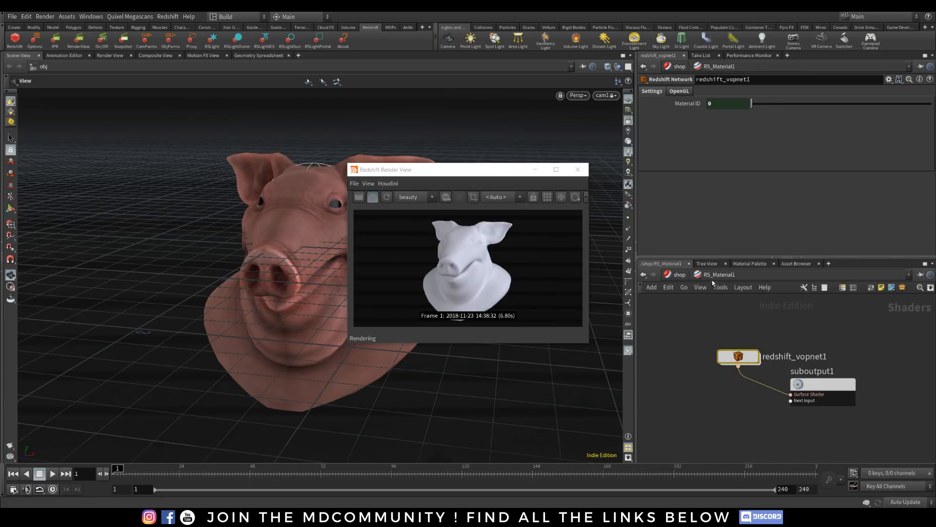
click(679, 275)
click(676, 276)
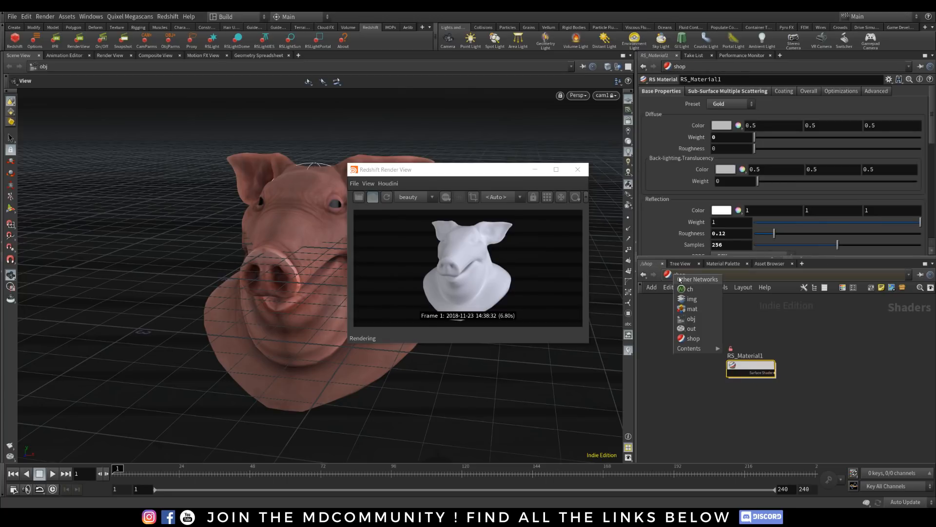
click(694, 319)
click(655, 322)
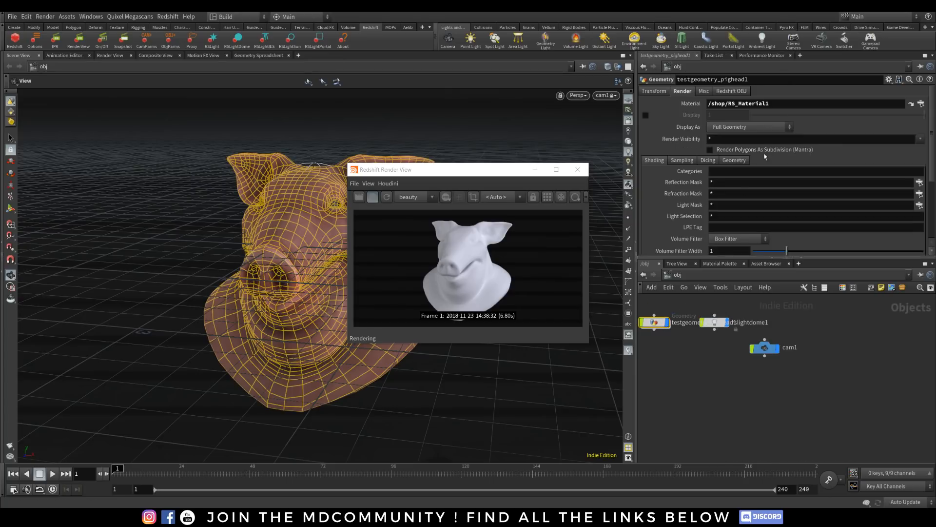
Step: Add a Sphere object to the obj network below the pig head node
click(704, 303)
key(Tab)
text(spher)
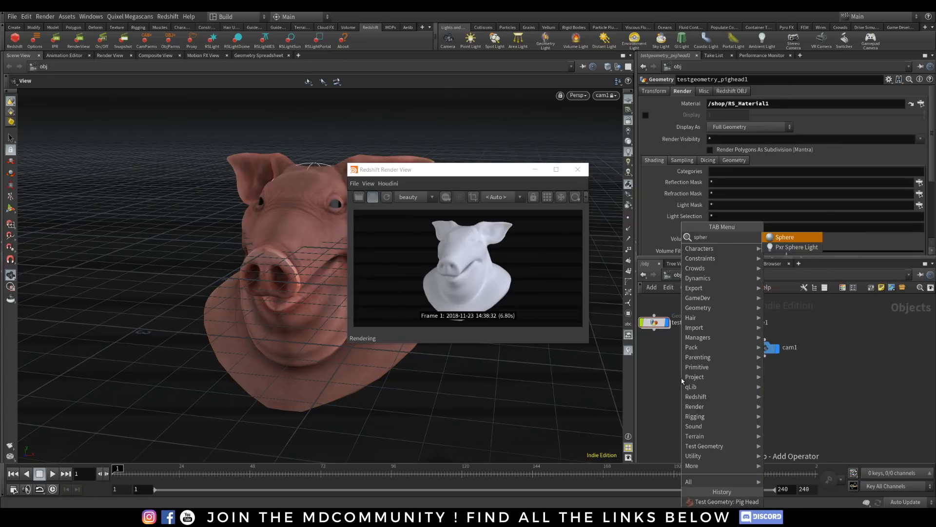
key(Return)
click(672, 371)
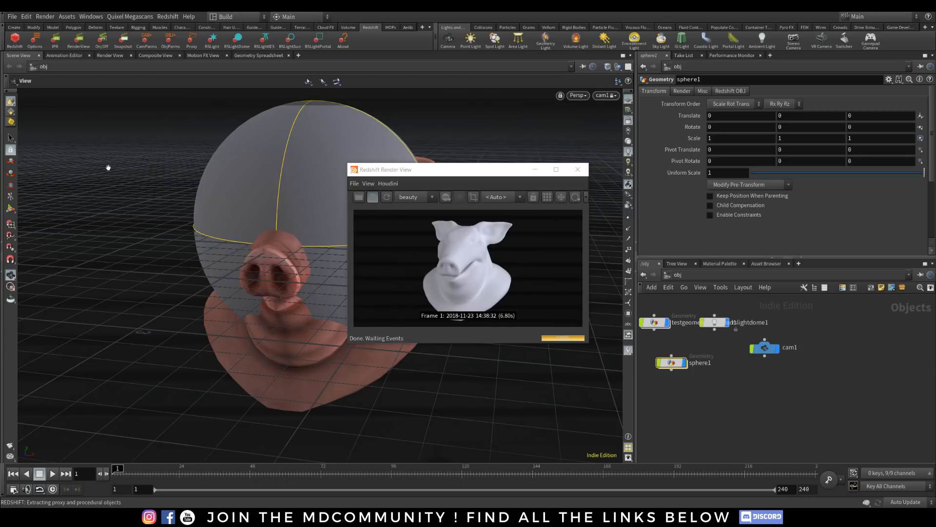
Step: Enter the sphere1 object and set its primitive type to Polygon
double_click(654, 323)
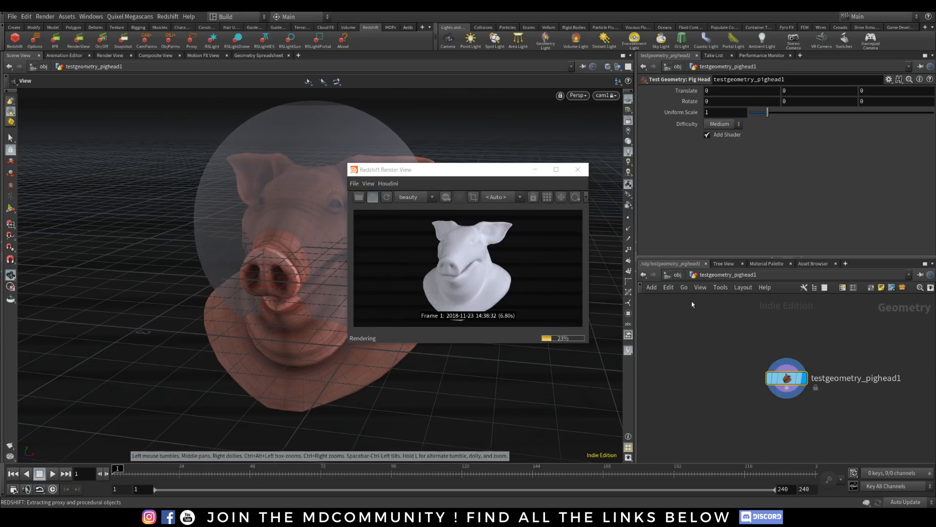
click(642, 275)
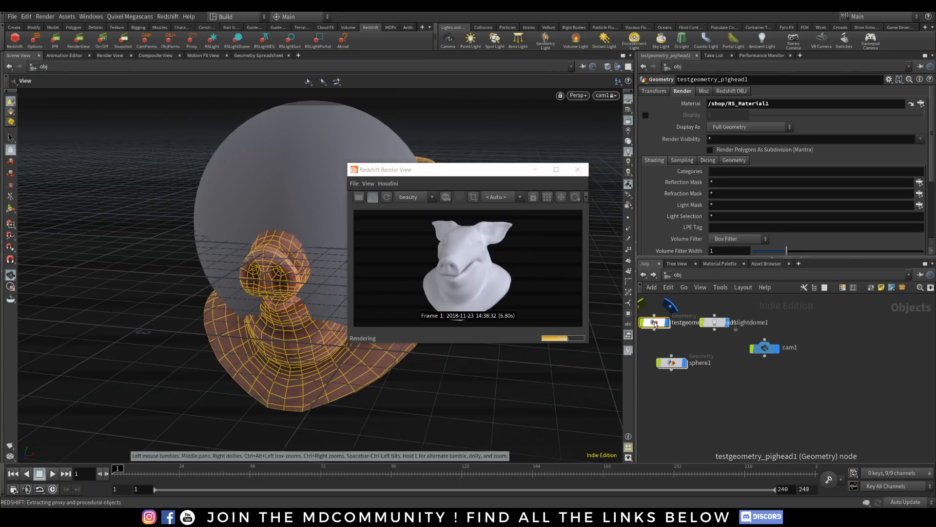
double_click(671, 362)
click(721, 91)
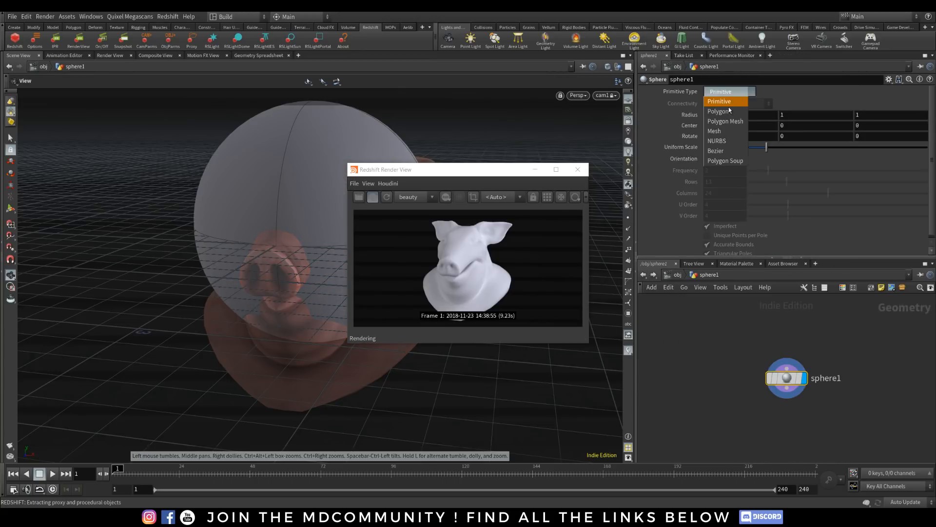
click(722, 102)
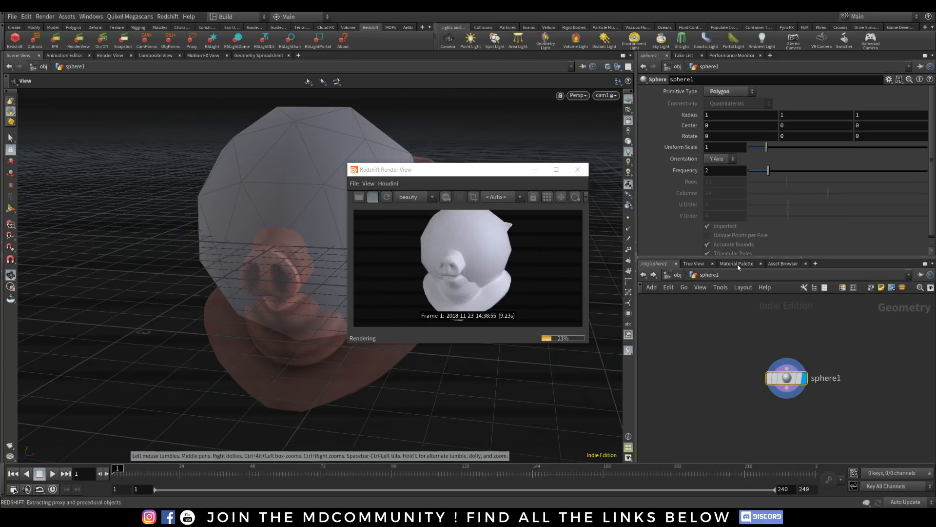
Step: Hide the pig head in the obj network and assign /shop/RS_Material1 as the sphere's render material
click(644, 274)
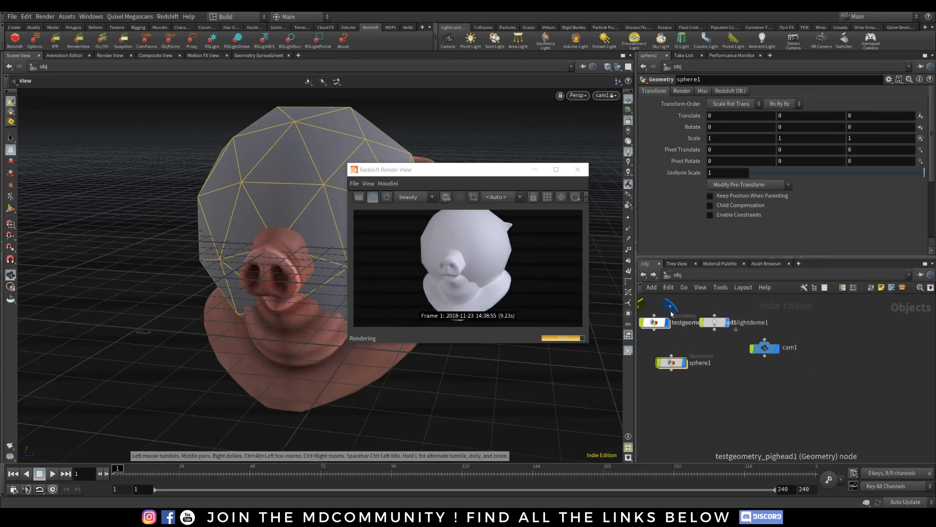
click(667, 323)
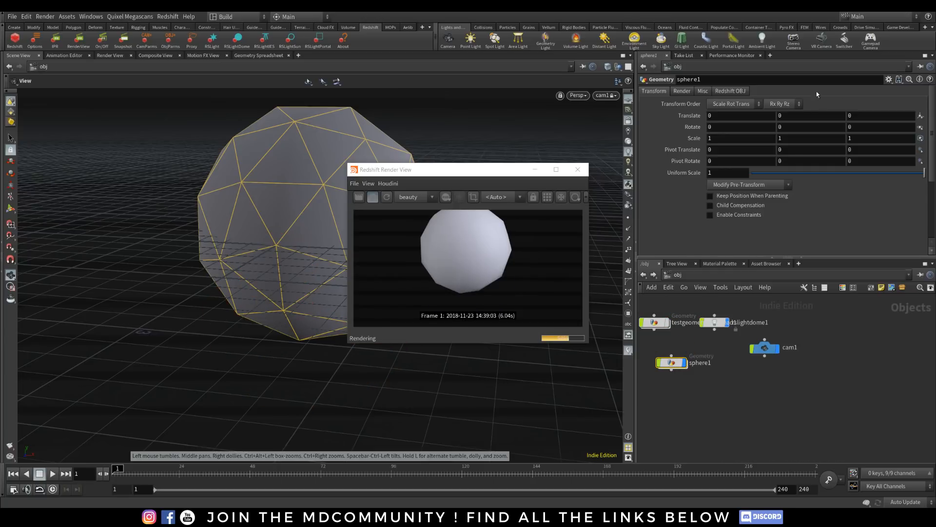
click(730, 91)
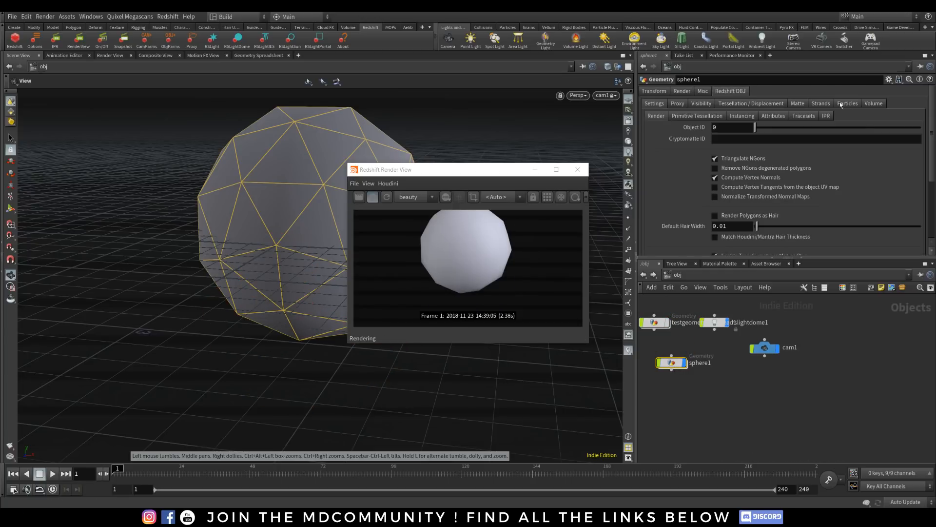
click(682, 91)
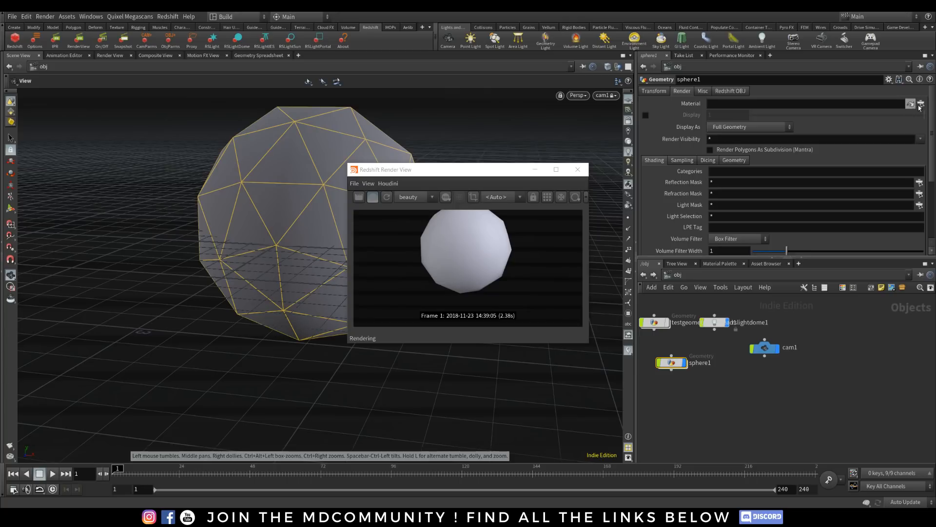
click(911, 104)
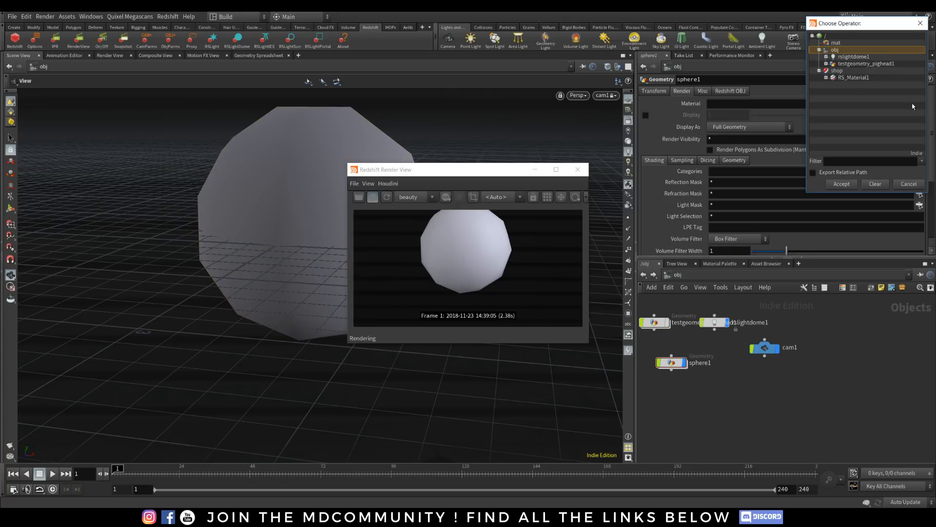
click(825, 77)
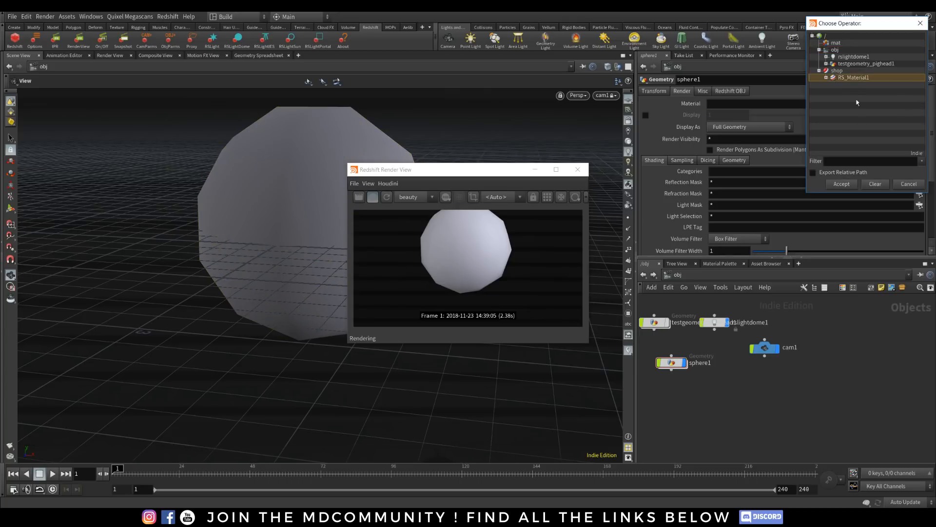
click(842, 184)
Step: Delete the pig head geometry from the obj network, keeping the sphere, dome light and camera
drag(258, 222, 271, 273)
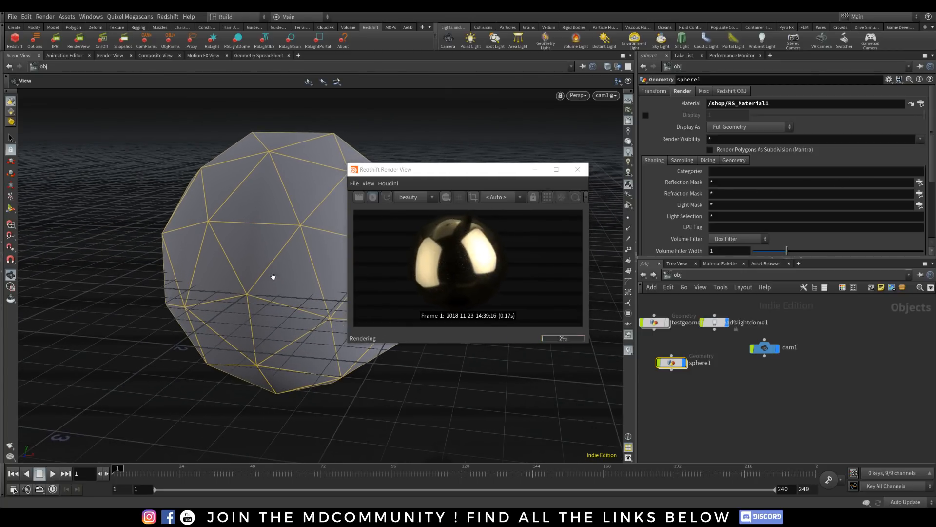
click(663, 323)
key(Delete)
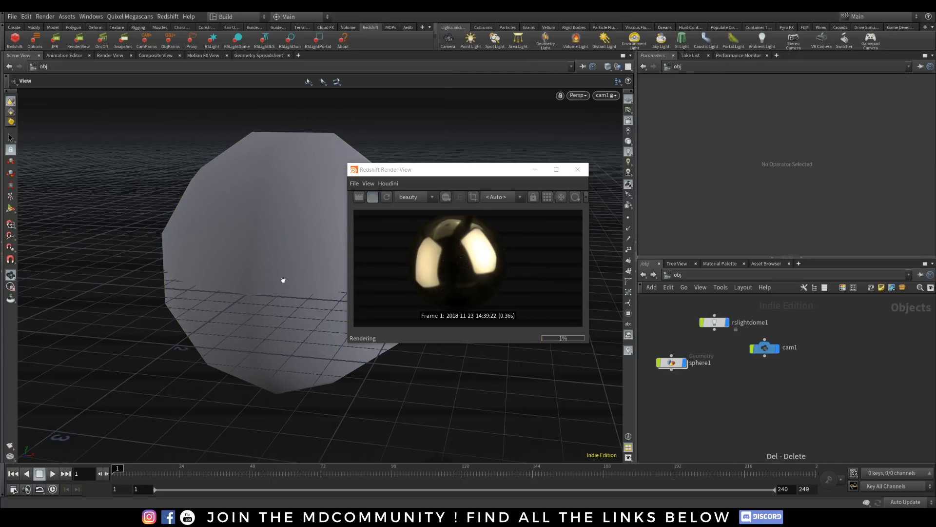
drag(290, 305, 305, 282)
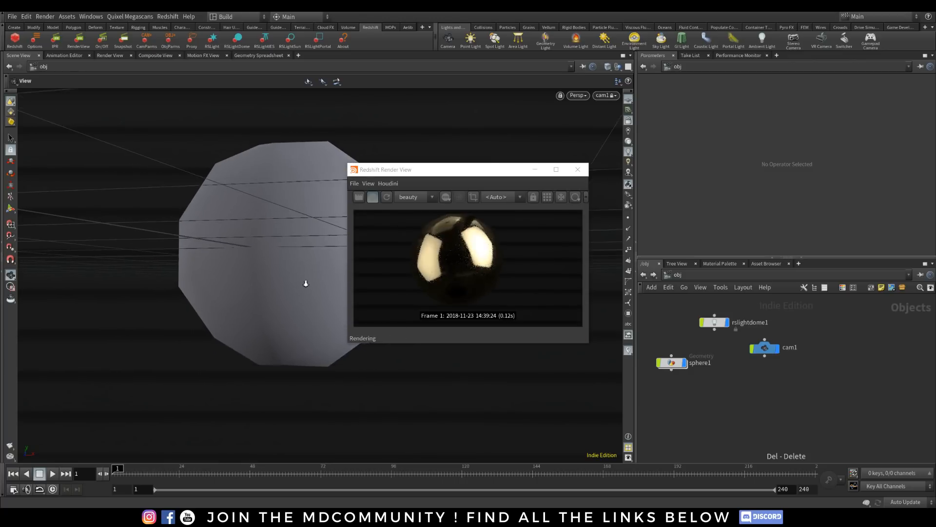
Step: Return to the shop network and set the RS_Material1 preset to Tinted Glass
click(673, 369)
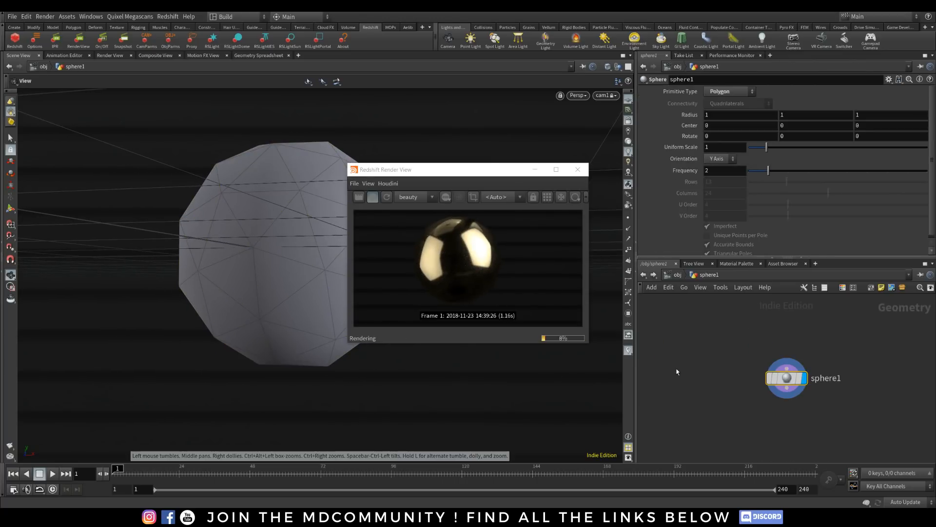
click(678, 276)
click(693, 340)
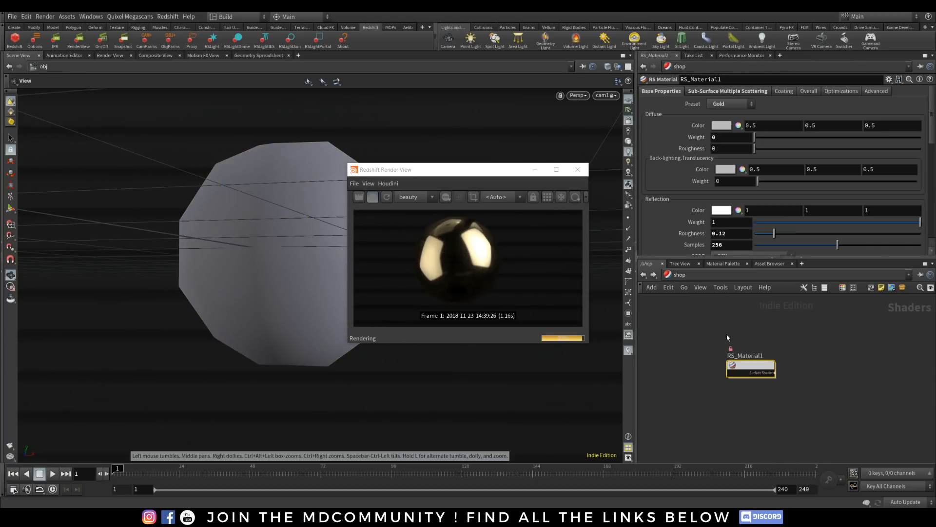
click(730, 104)
click(725, 134)
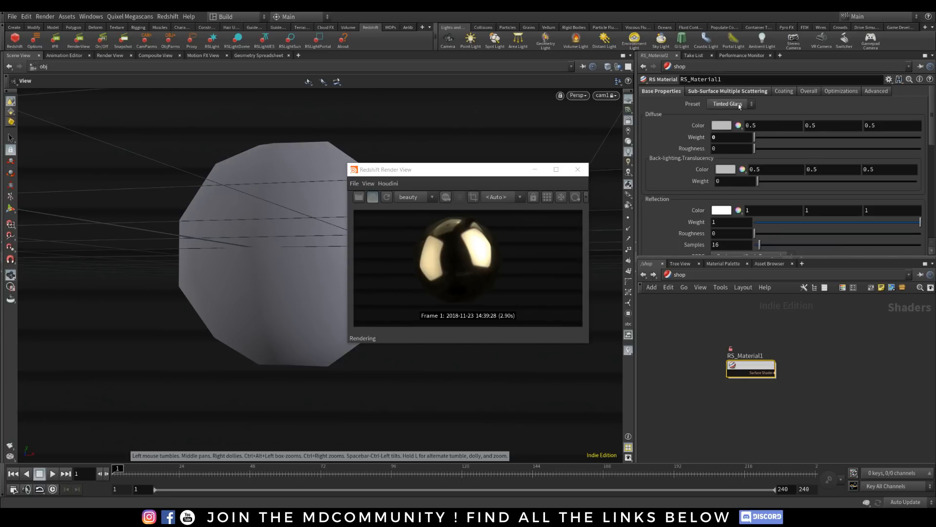
Step: Restart the IPR render, inspect the tinted glass sphere from a higher angle and close the render view
click(371, 197)
click(372, 197)
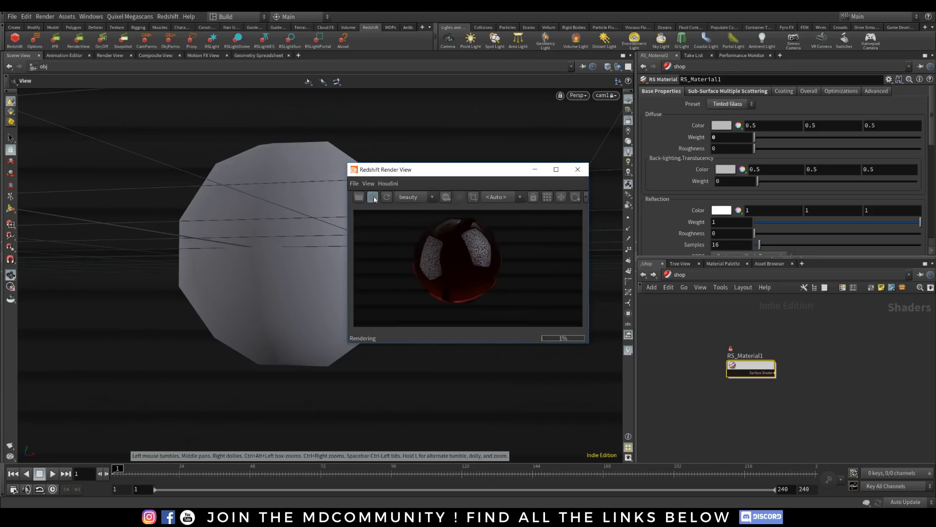
drag(272, 254, 429, 419)
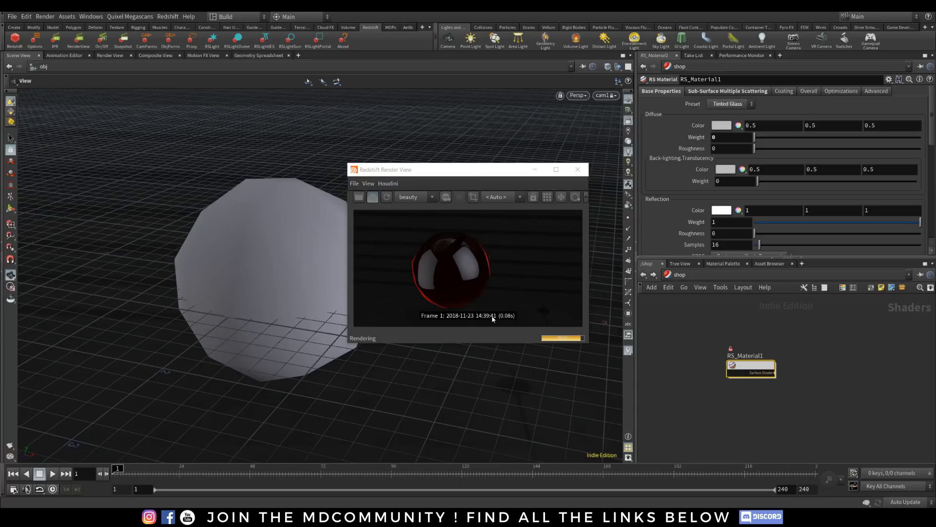
click(578, 169)
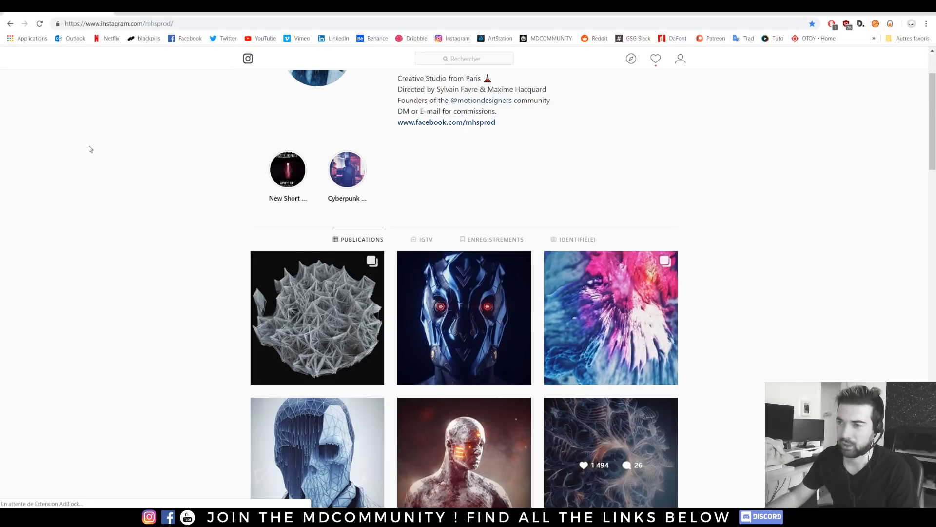
Step: In the web browser, look over the mhsprod Instagram page, the Motion Designers Community Facebook group, the Gumroad SteamPunk pack and the meetup video
scroll(151, 222, down, 4)
scroll(154, 231, down, 2)
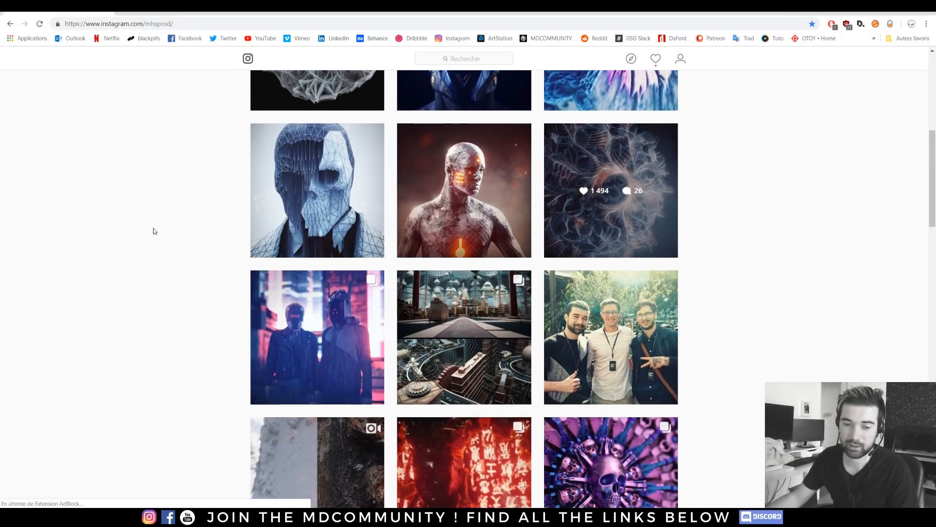
click(133, 13)
scroll(117, 188, up, 5)
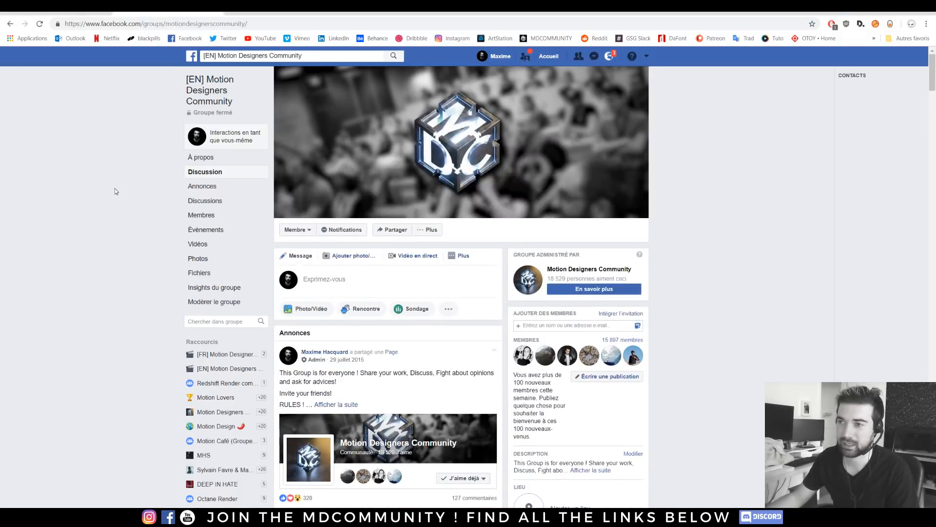
click(273, 13)
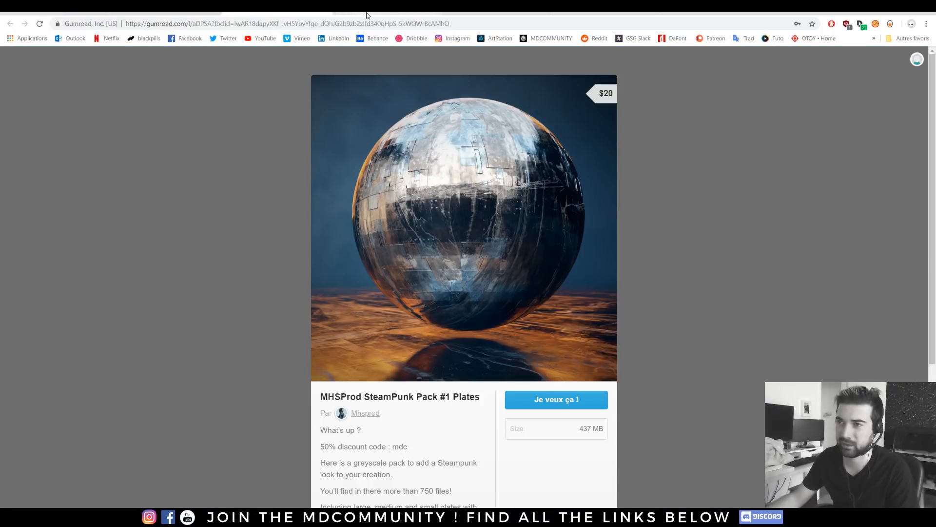
click(367, 14)
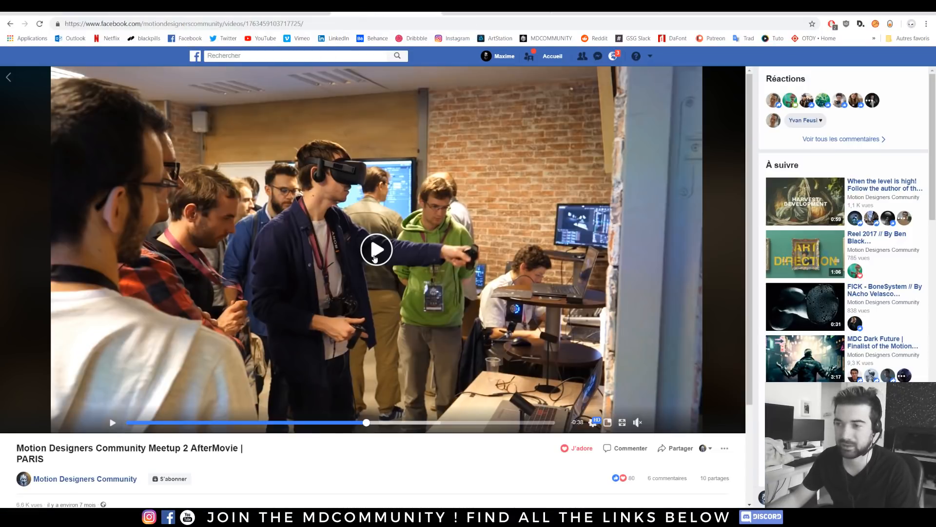
Step: Open the Motion Designers Community channel from the YouTube tutorial page and browse its list of videos
click(627, 14)
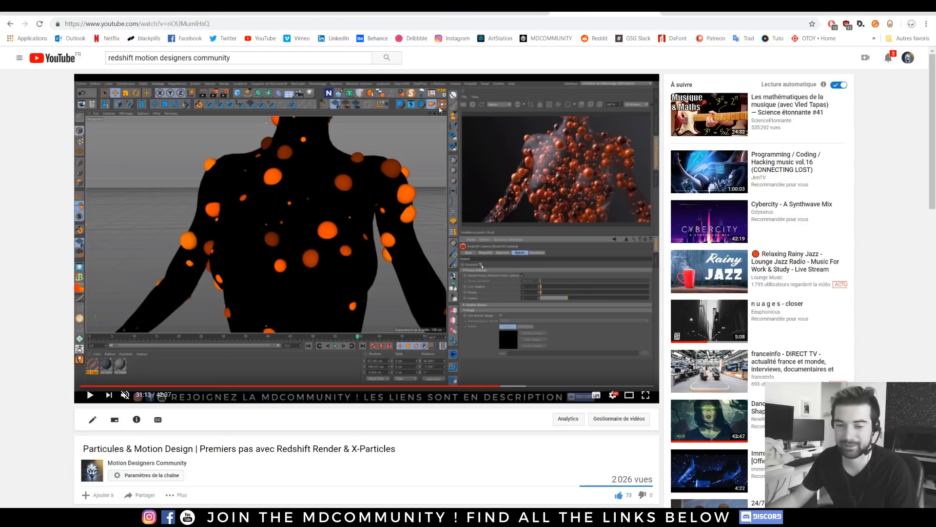
click(125, 464)
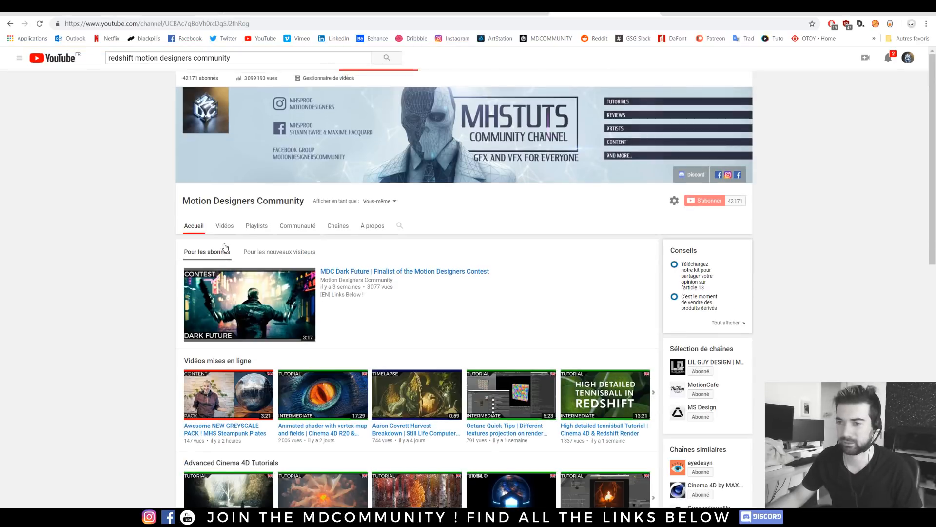
click(227, 236)
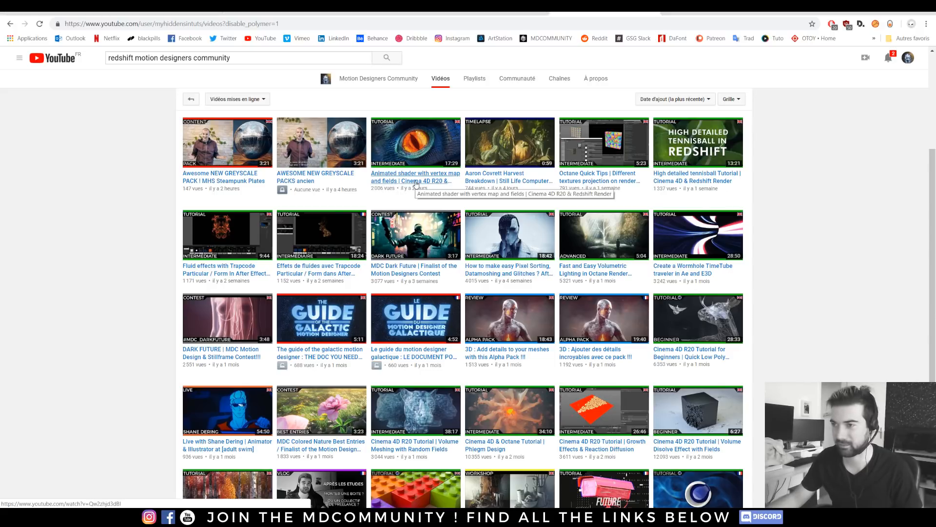
scroll(555, 236, down, 3)
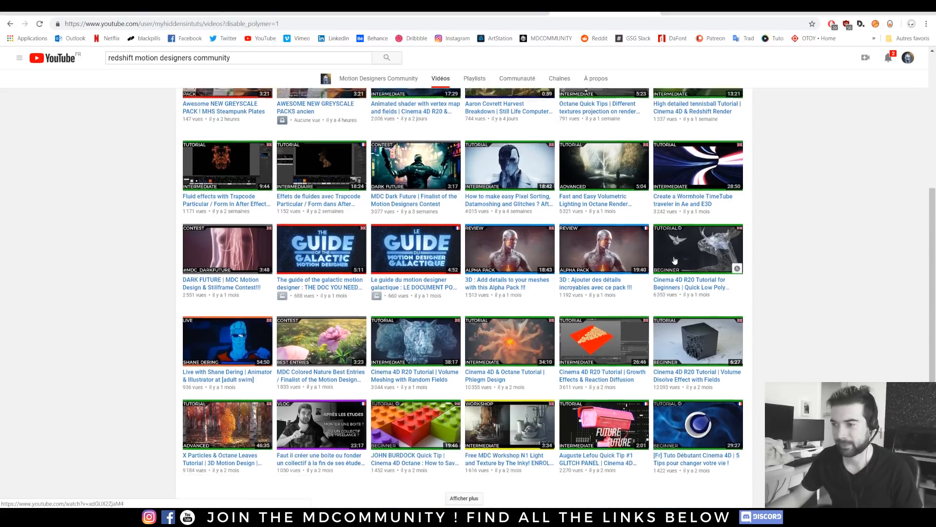